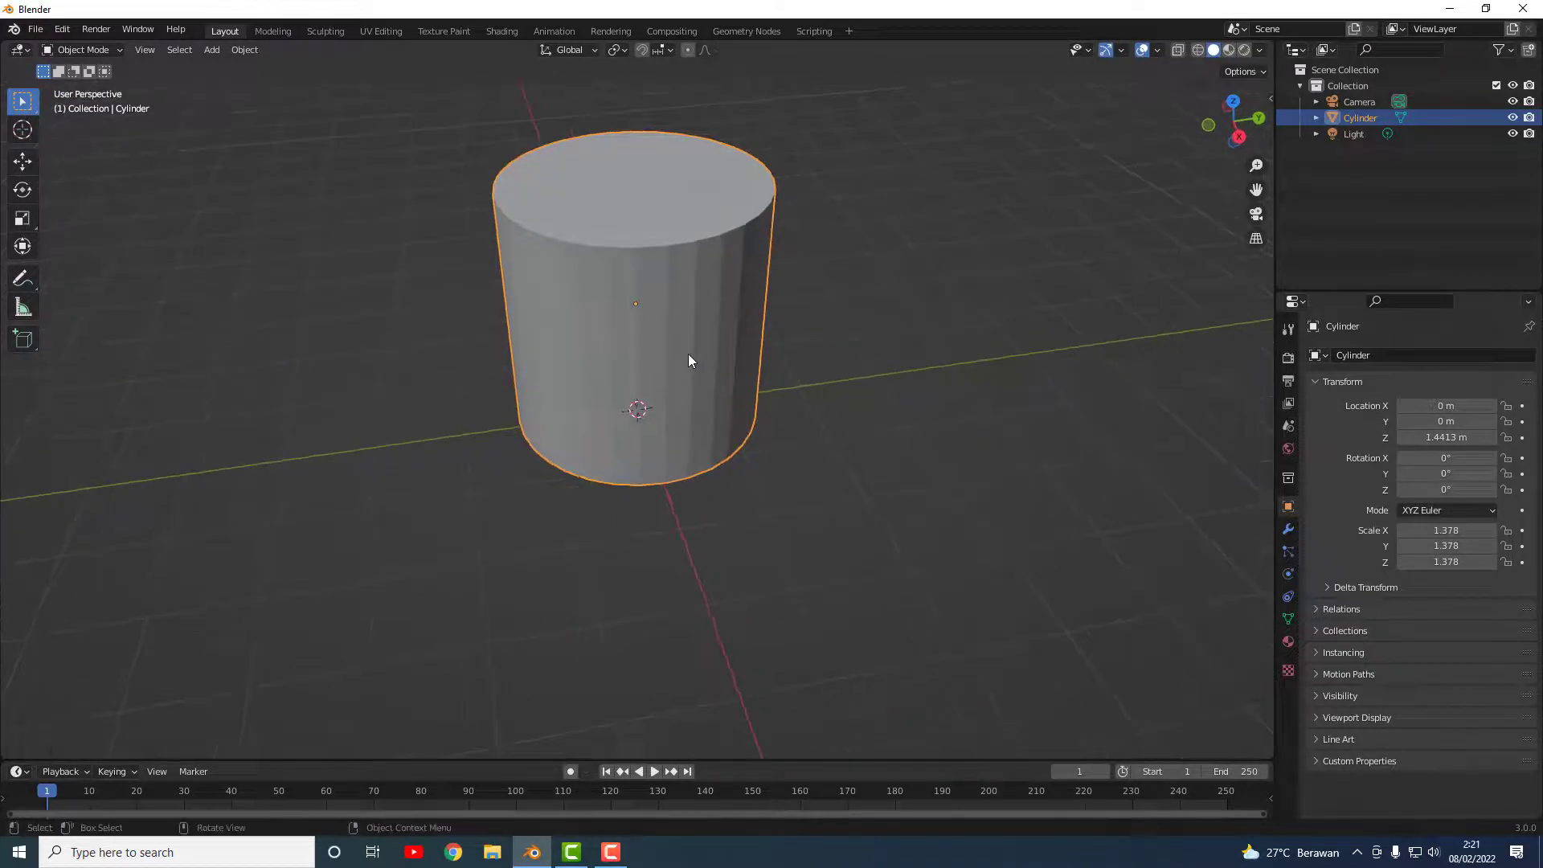
# Step: Enter Edit Mode on the cylinder with its mesh deselected, and enable the Screencast Keys display
pyautogui.press('Tab')
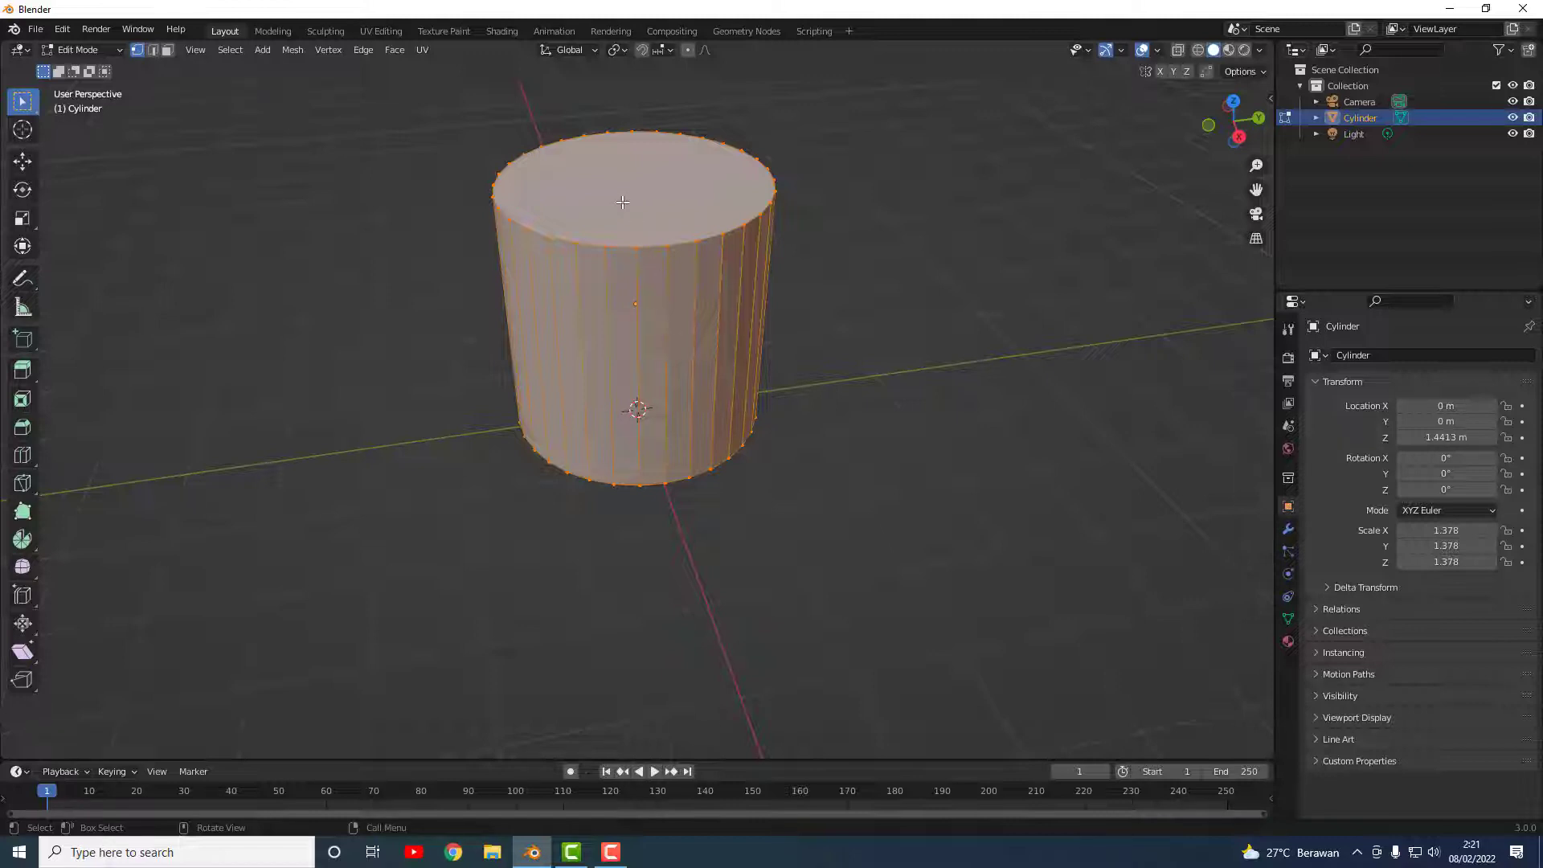
pyautogui.hotkey('alt', 'a')
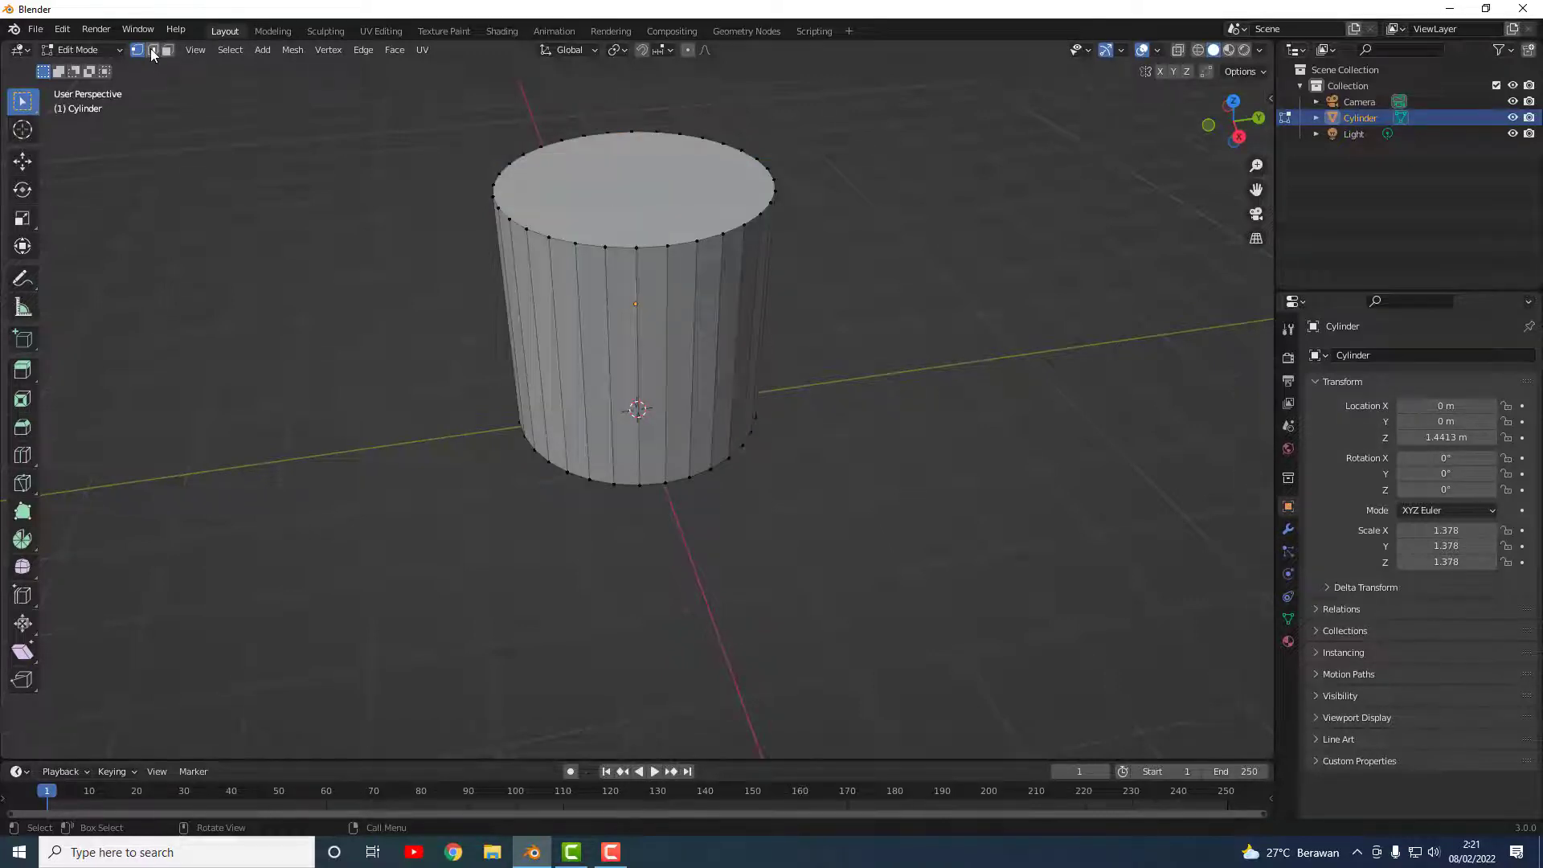
pyautogui.press('n')
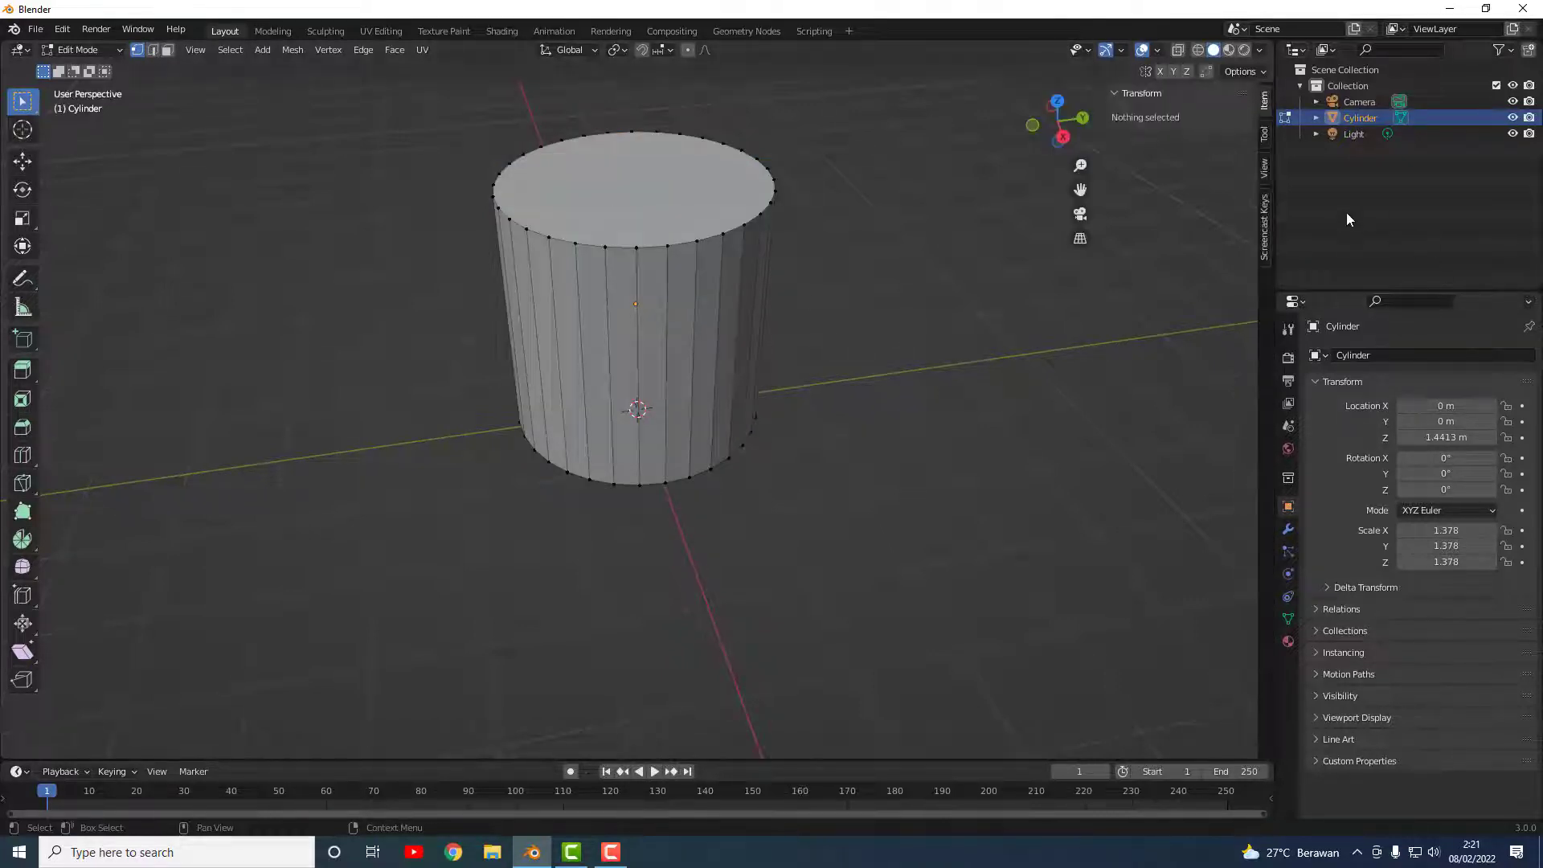
pyautogui.click(1264, 213)
pyautogui.click(1127, 94)
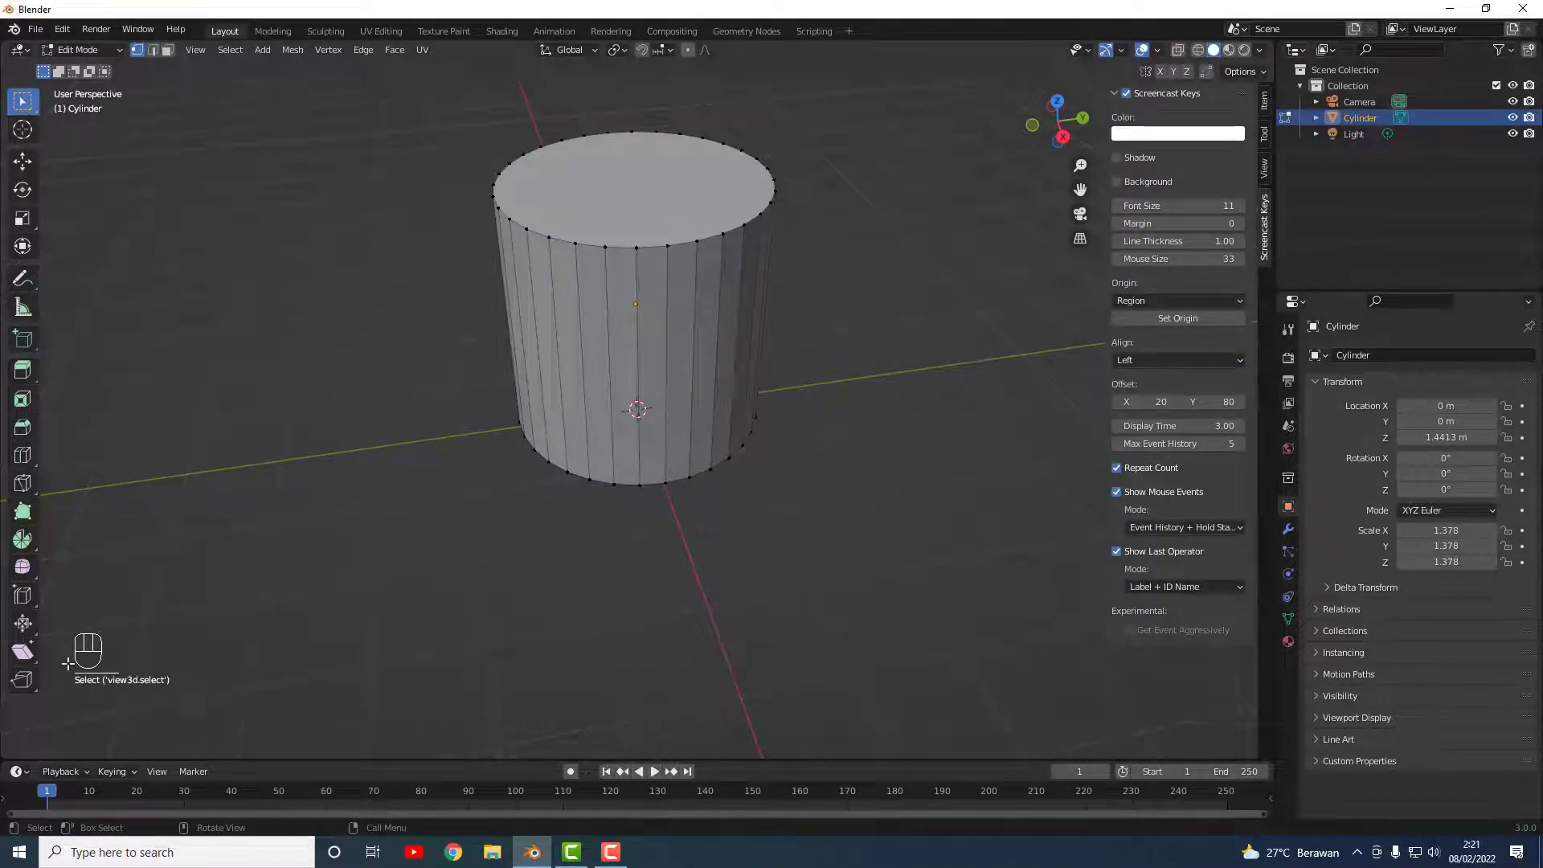
pyautogui.press('n')
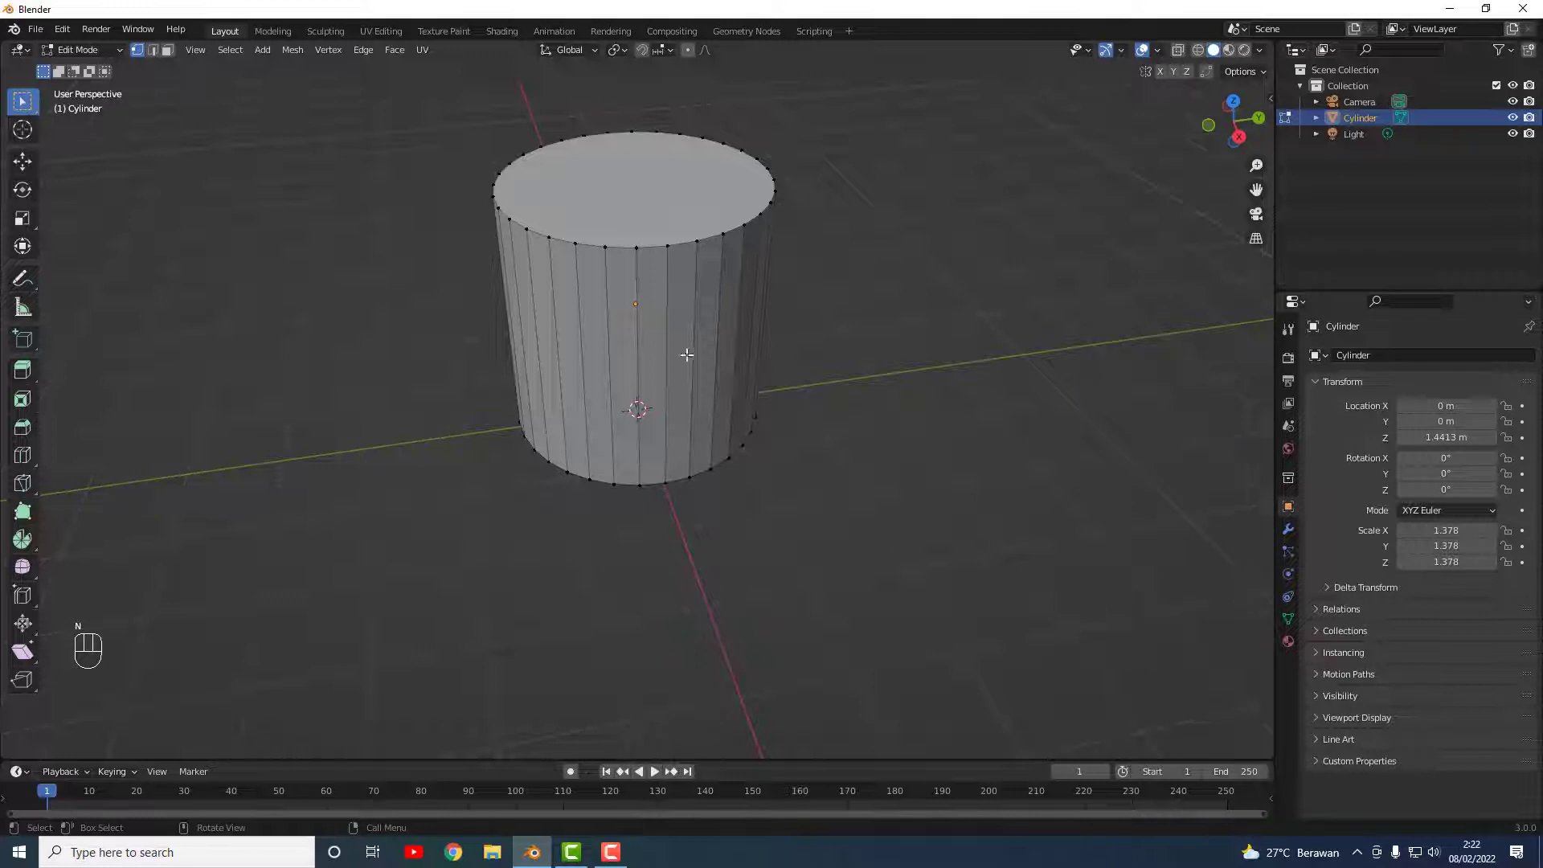
# Step: Select the cylinder's bottom face in face select mode and scale it up to about 1.08
pyautogui.moveTo(726, 368); pyautogui.dragTo(696, 327, button='middle')
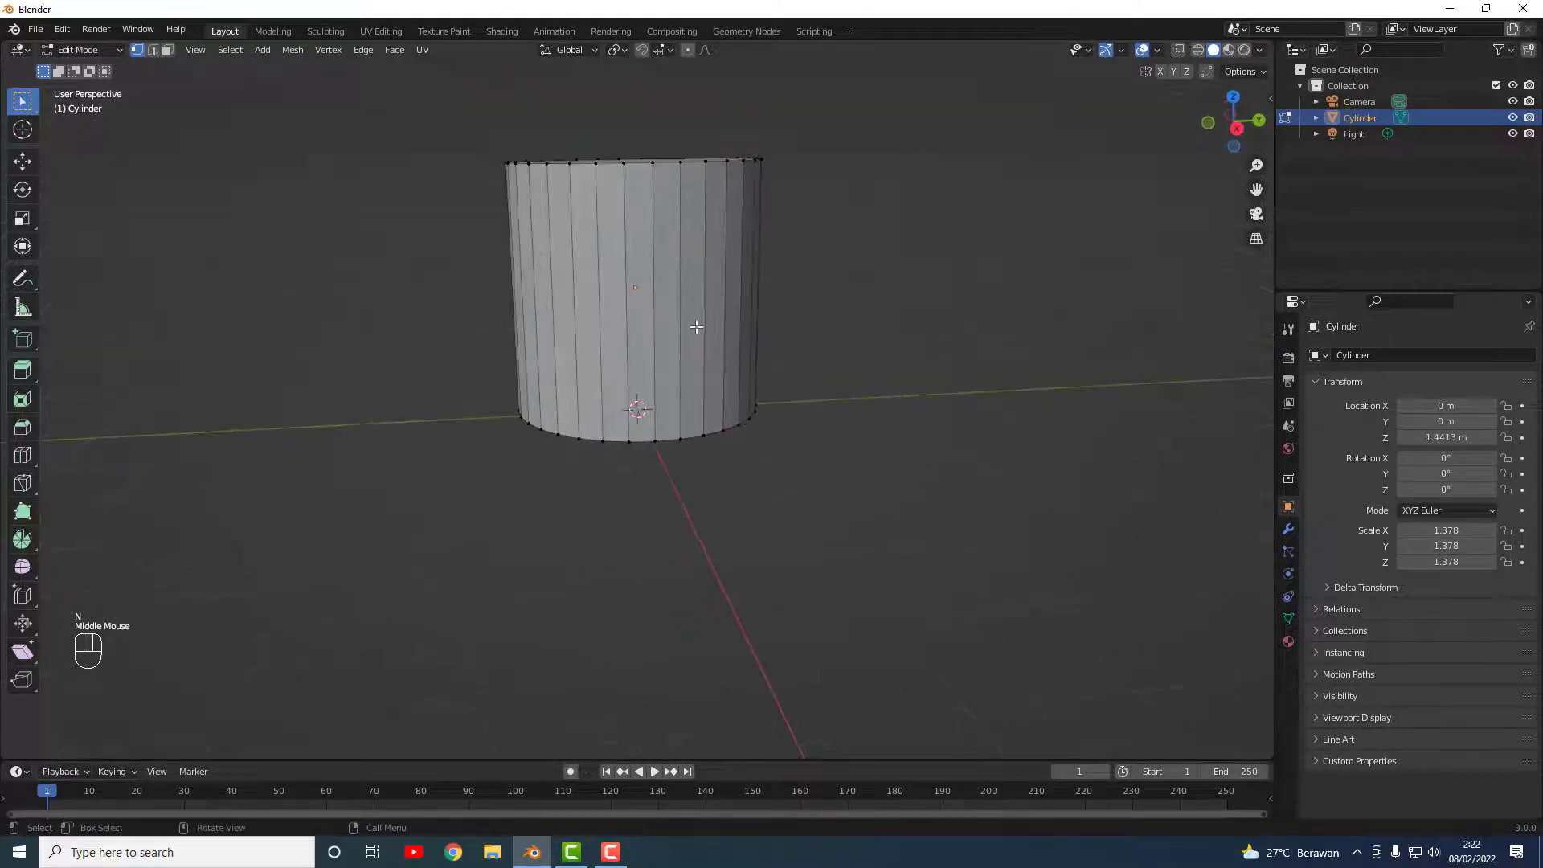
pyautogui.moveTo(725, 424); pyautogui.dragTo(717, 309, button='middle')
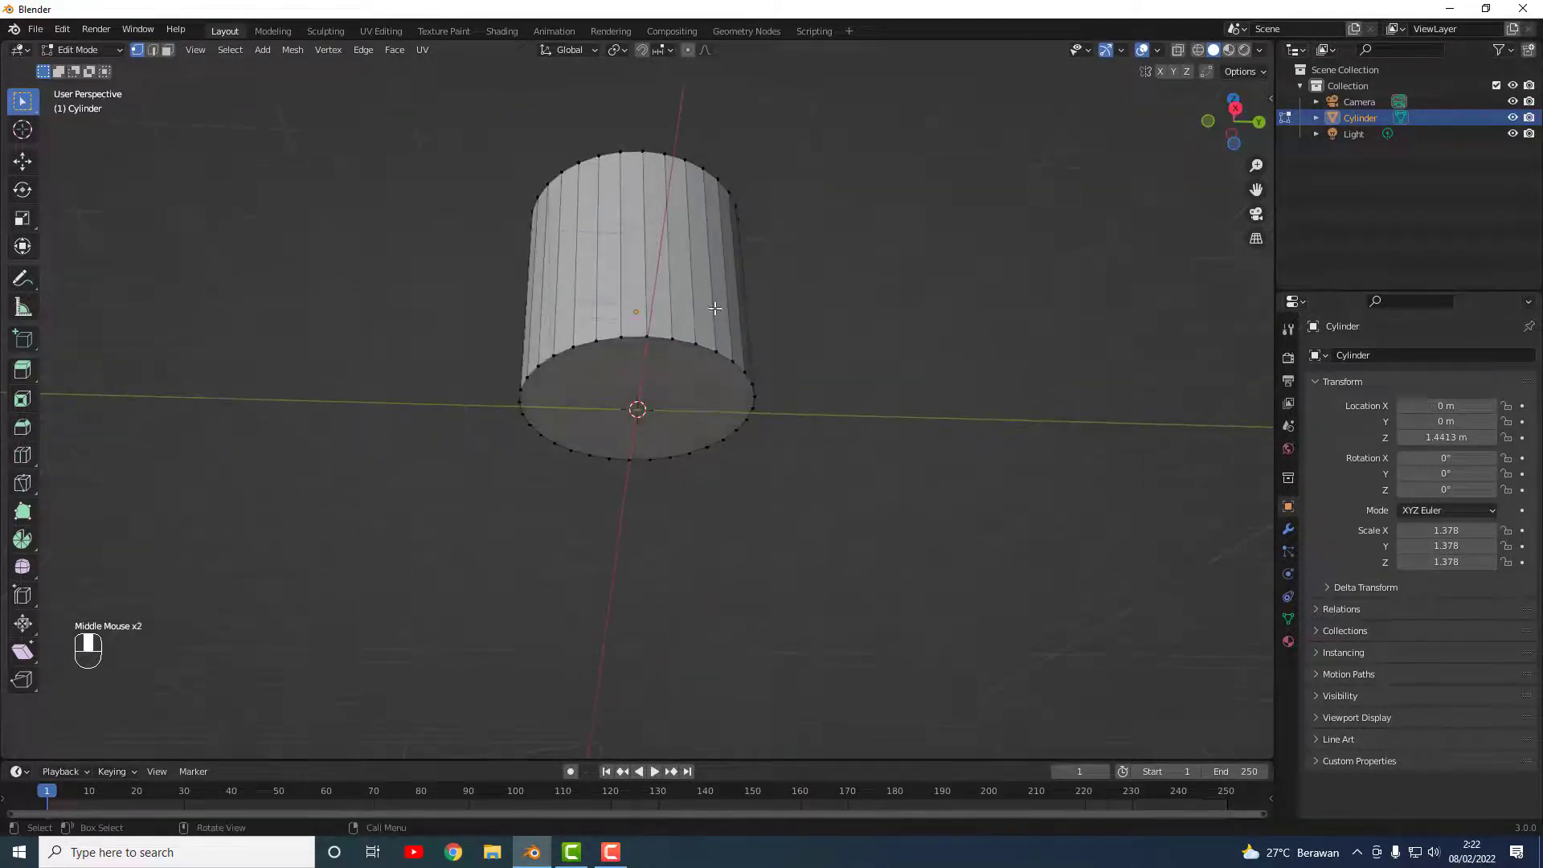
pyautogui.click(653, 379)
pyautogui.click(167, 50)
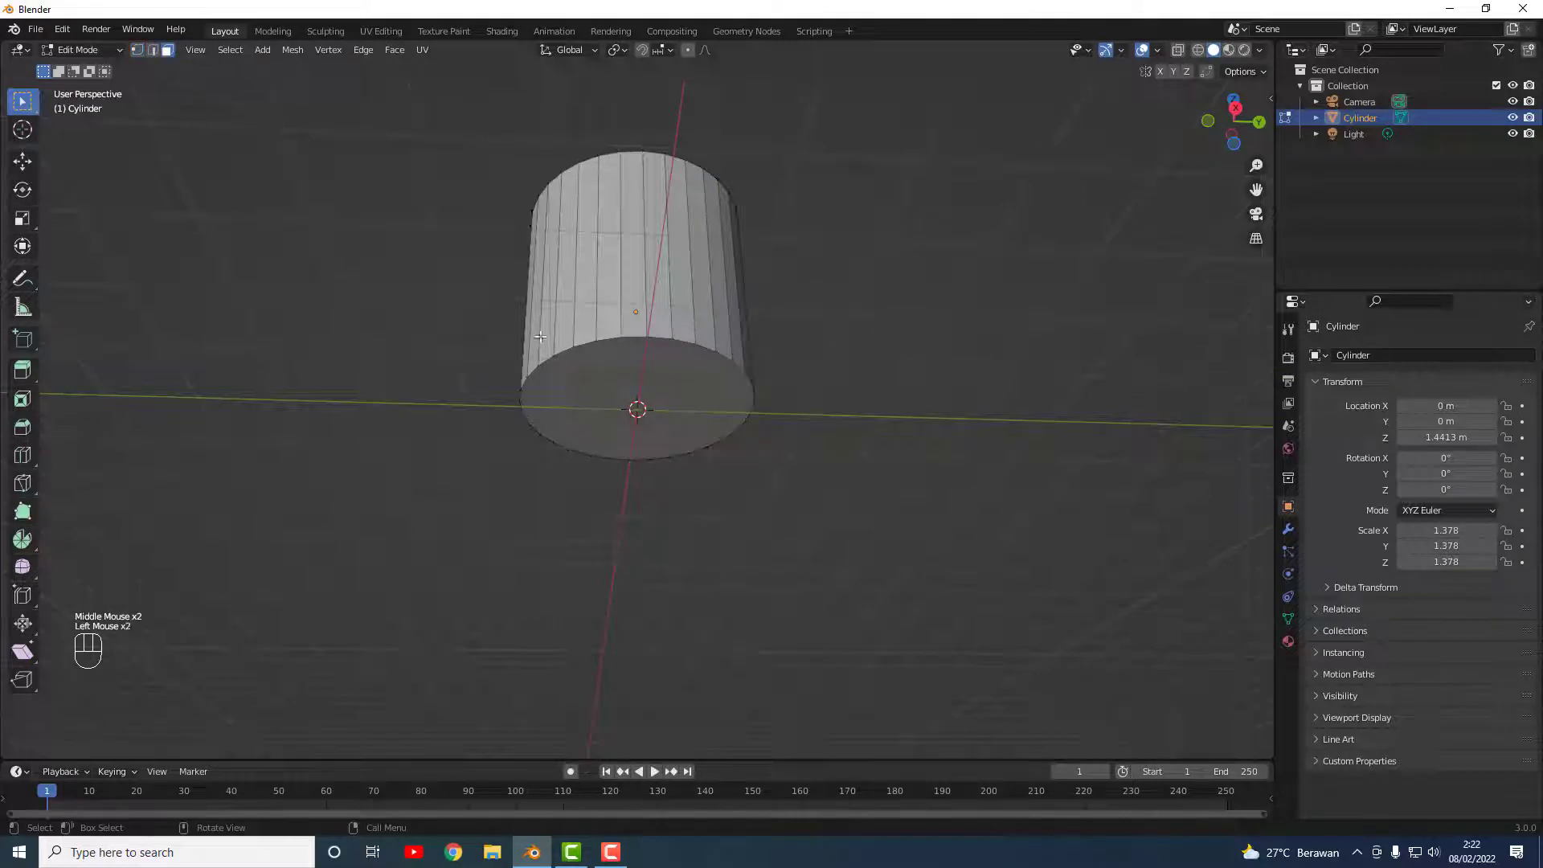
pyautogui.click(667, 370)
pyautogui.moveTo(693, 407); pyautogui.dragTo(681, 462, button='middle')
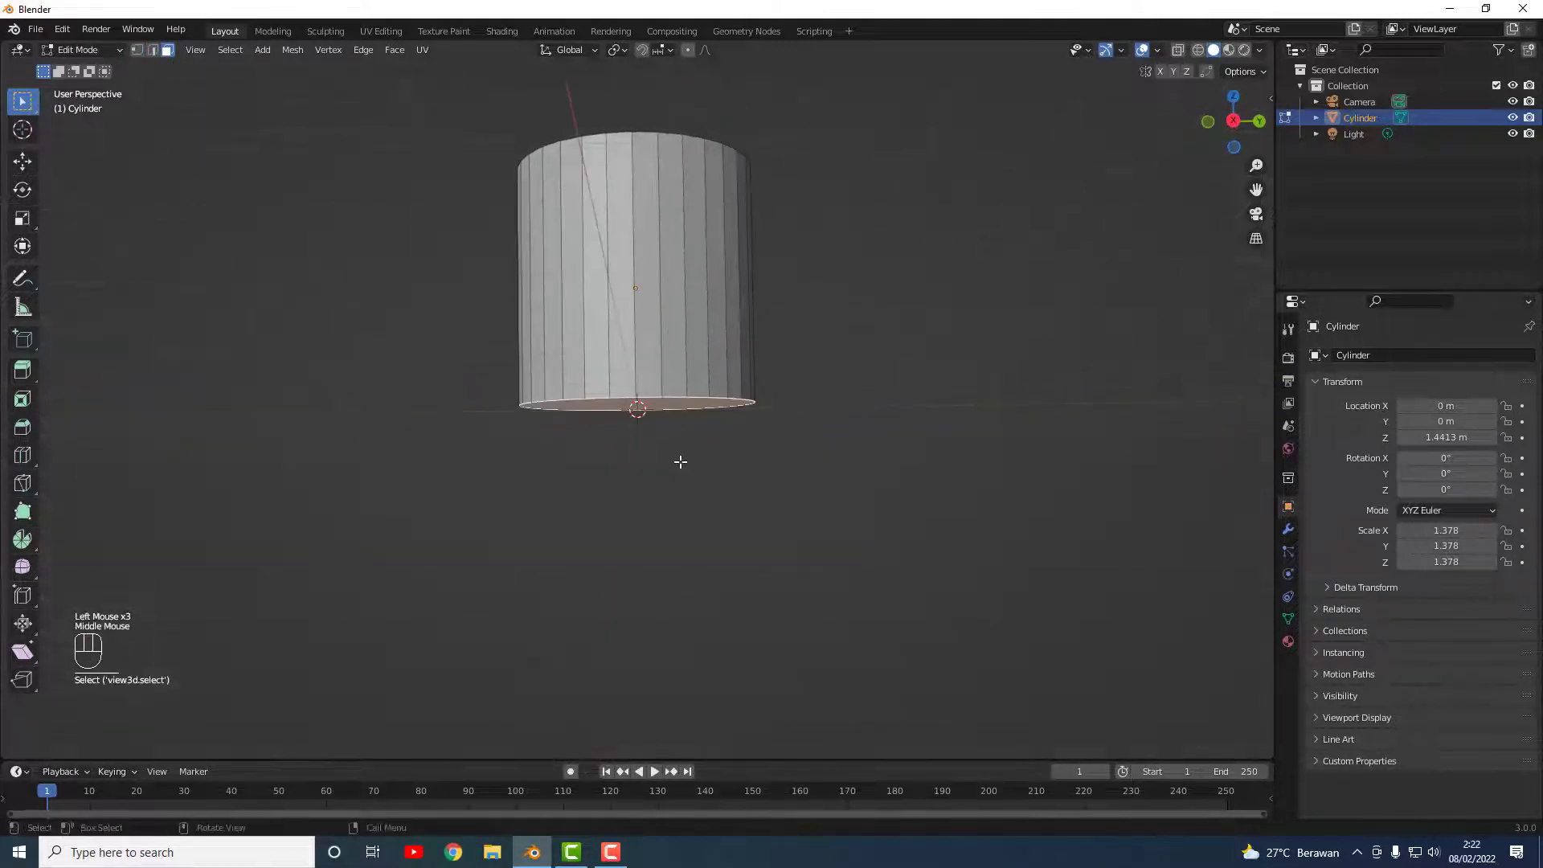
pyautogui.press('s')
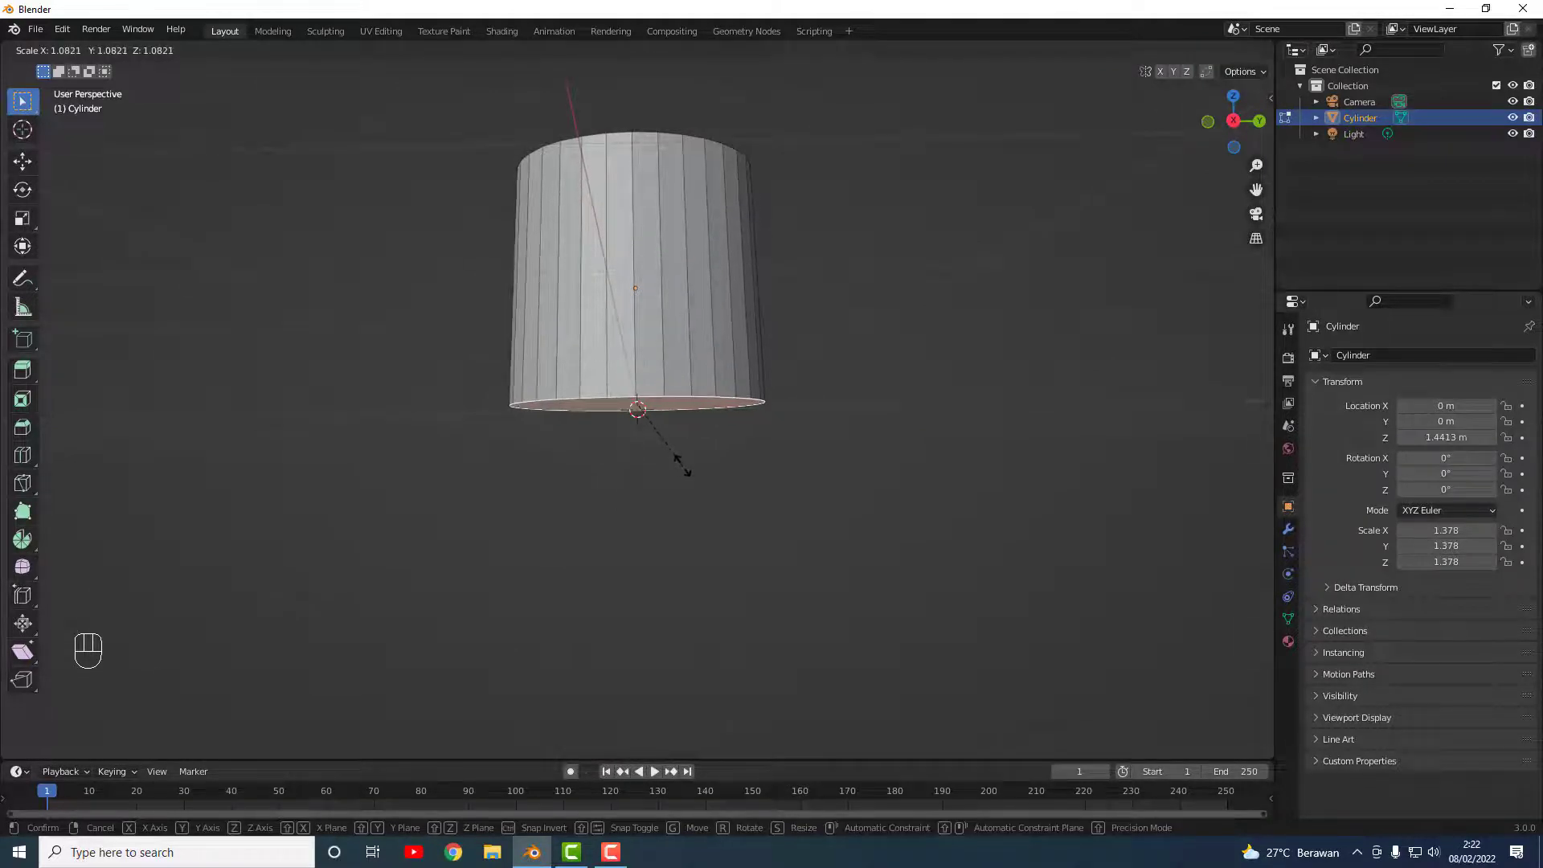
pyautogui.click(682, 466)
# Step: Move the bottom face slightly down along the global Z axis
pyautogui.press('g')
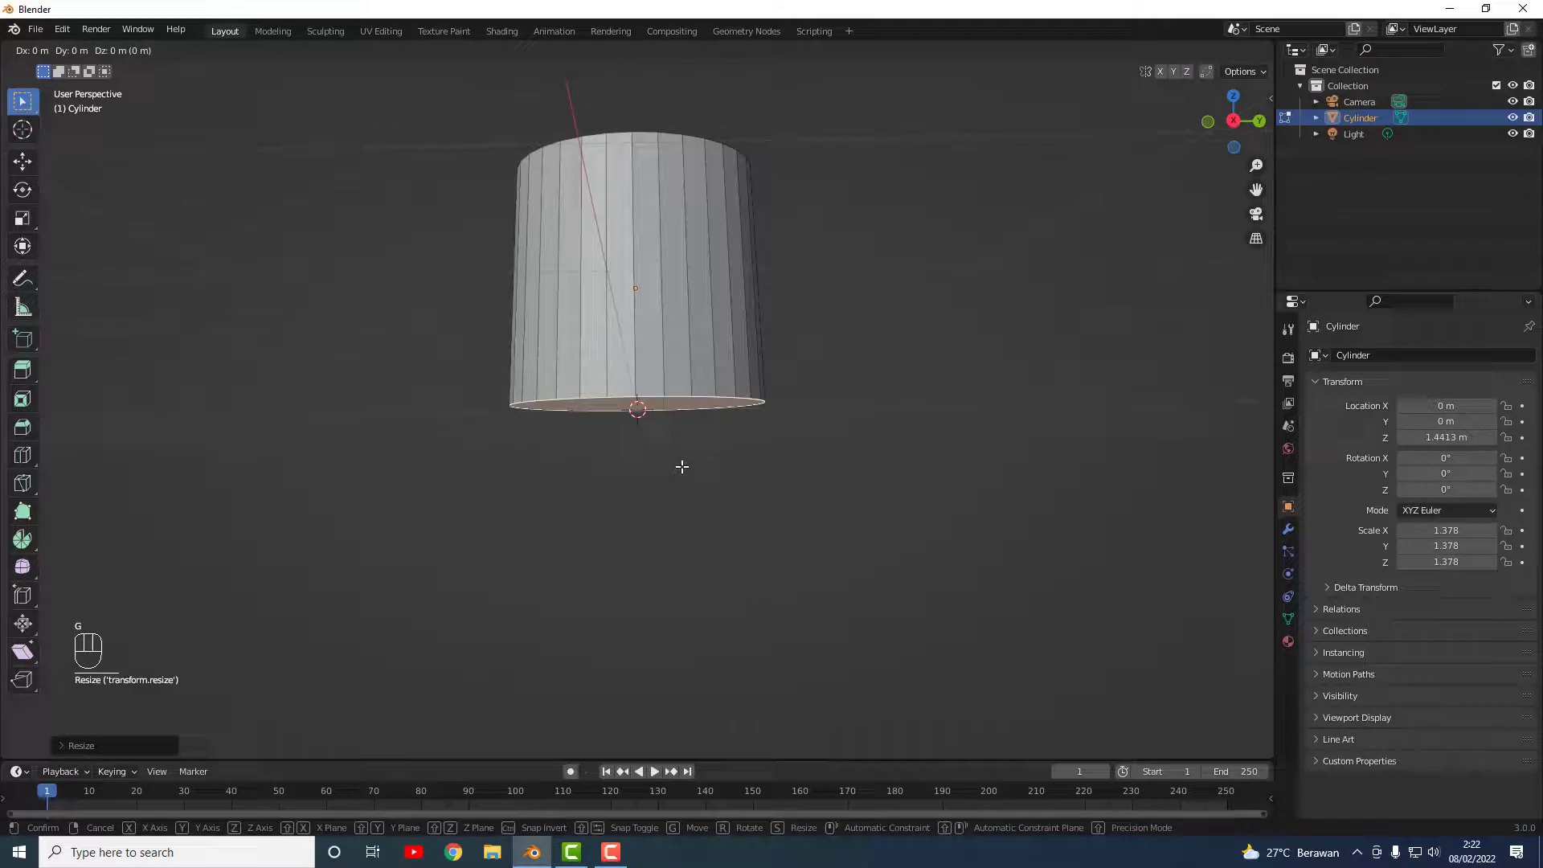
pyautogui.press('z')
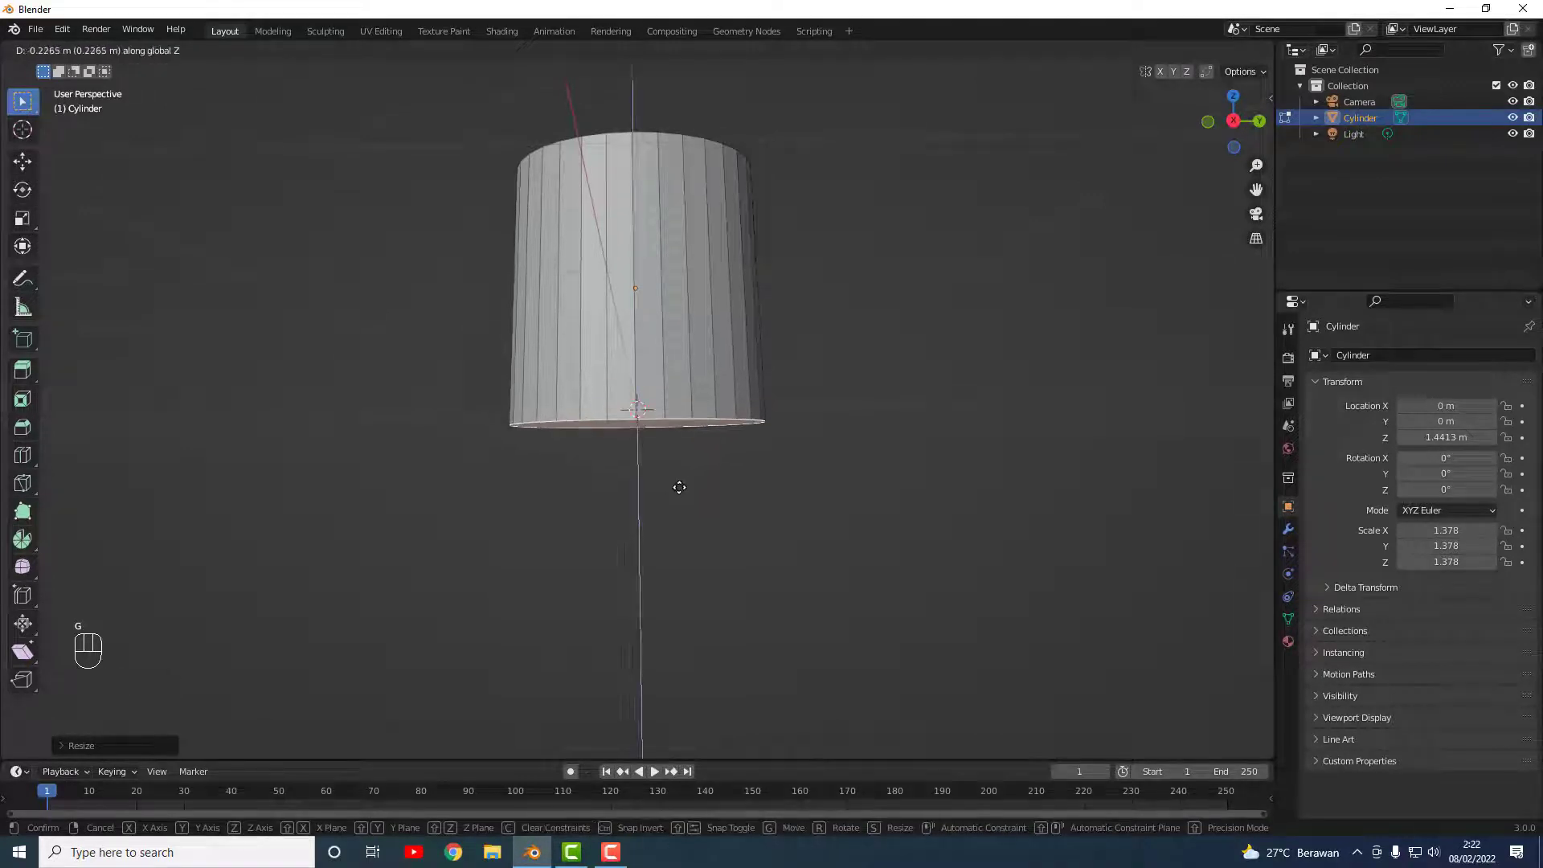
pyautogui.click(681, 496)
# Step: Extrude the bottom face about 0.15 m downward and scale it slightly inward to start a rounded base edge
pyautogui.moveTo(681, 496); pyautogui.dragTo(722, 496, button='middle')
pyautogui.scroll(2, 689, 437)
pyautogui.scroll(-1, 721, 496)
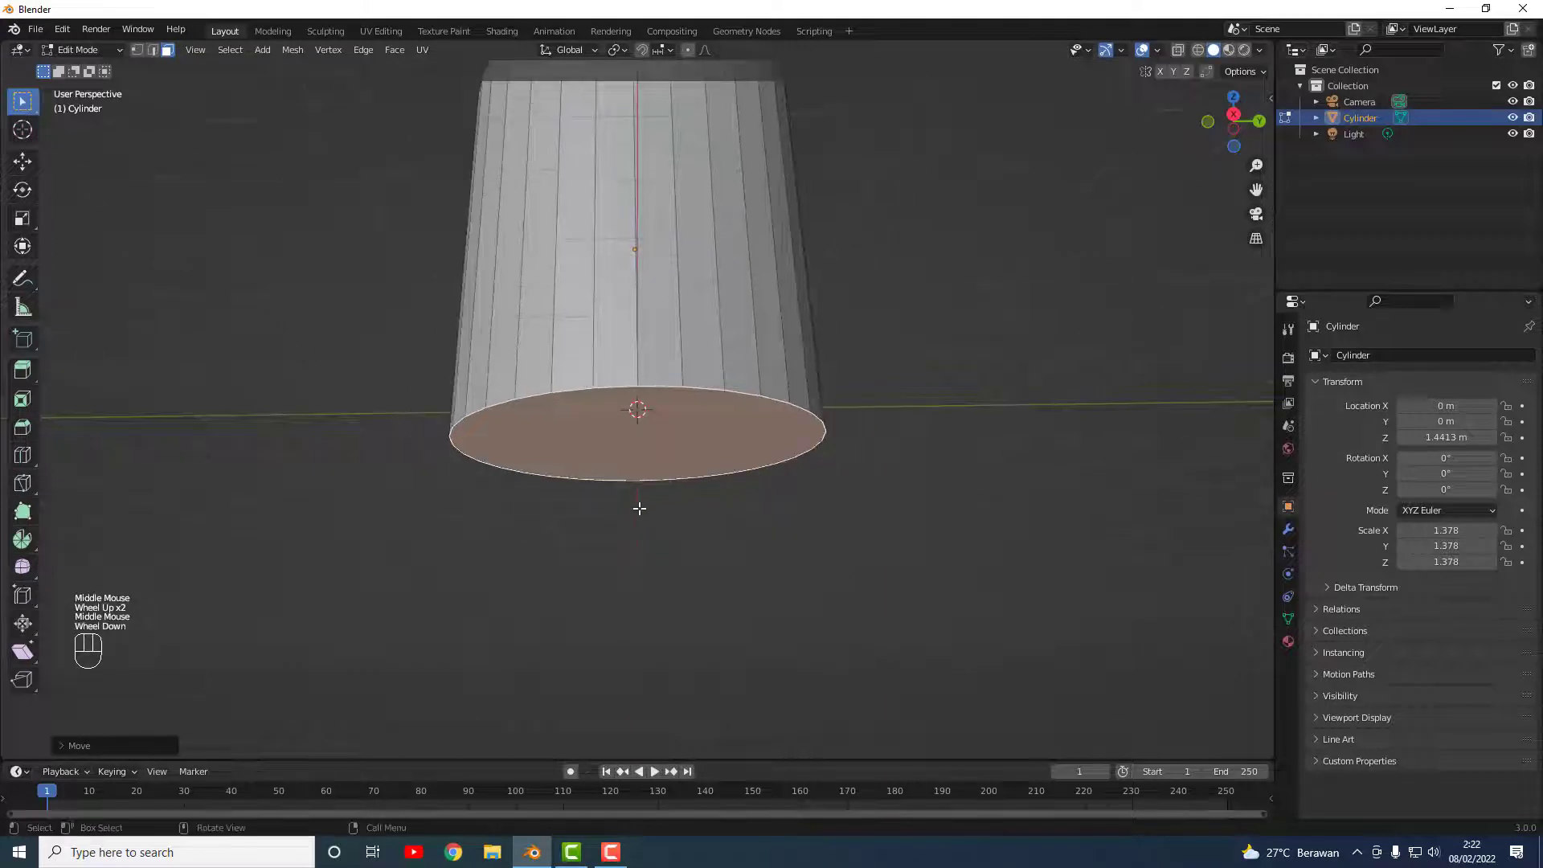
pyautogui.press('e')
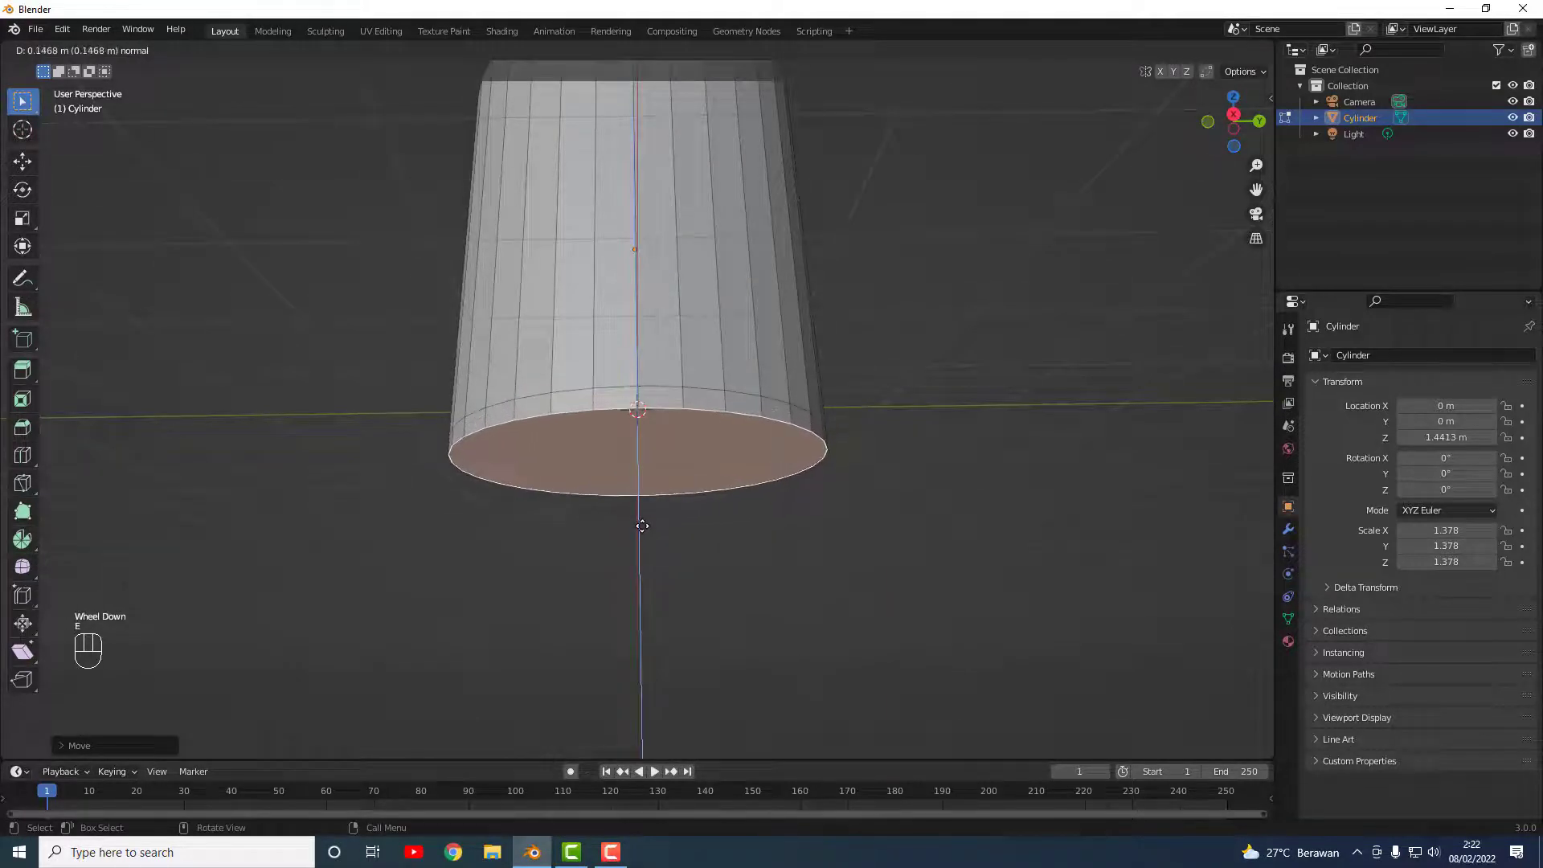
pyautogui.click(643, 529)
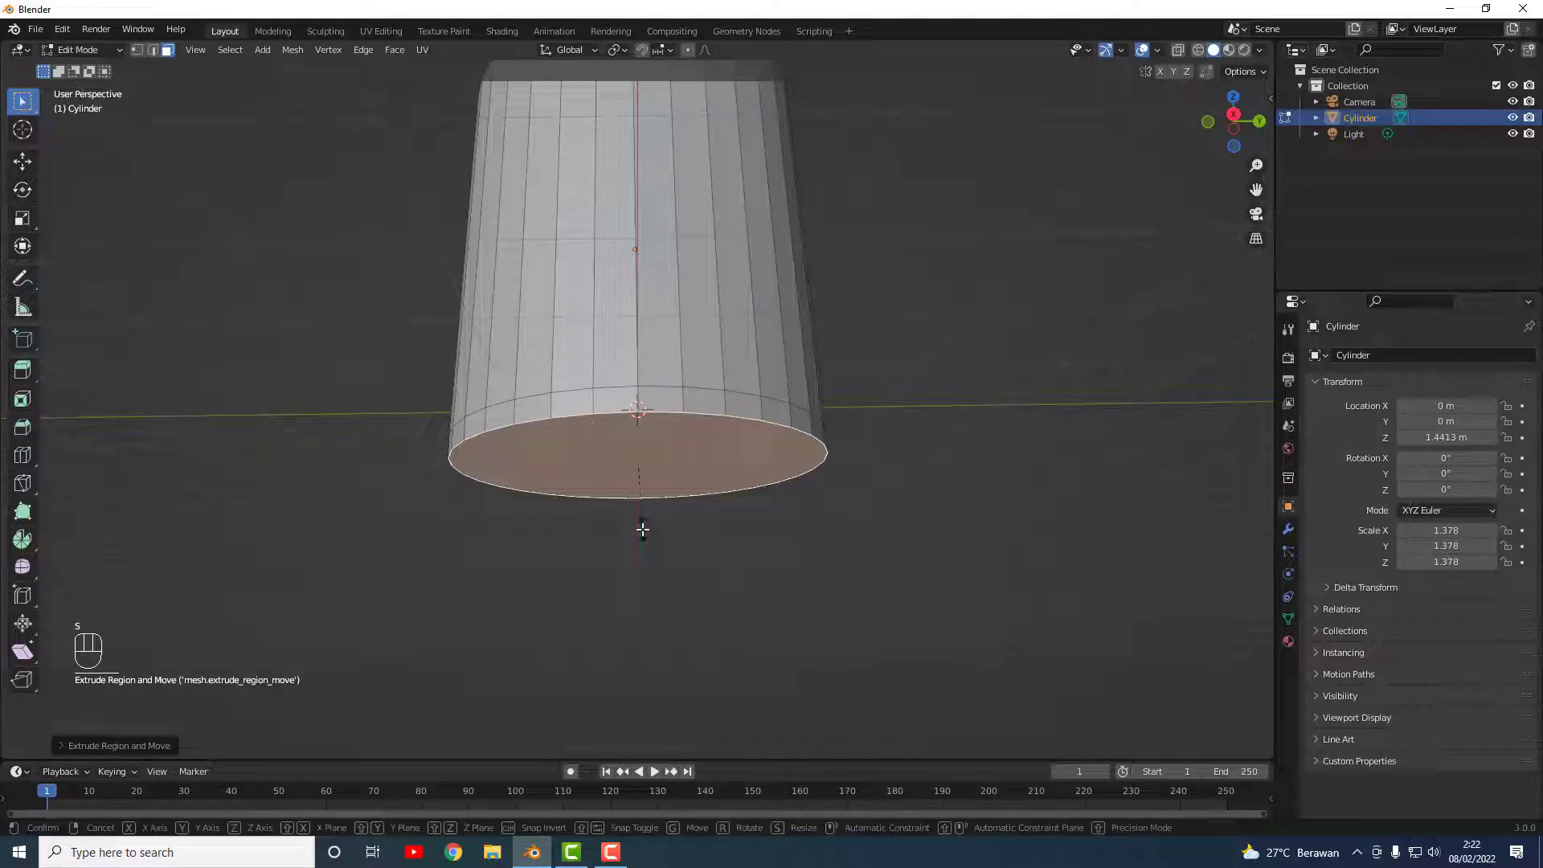
pyautogui.press('s')
pyautogui.click(640, 526)
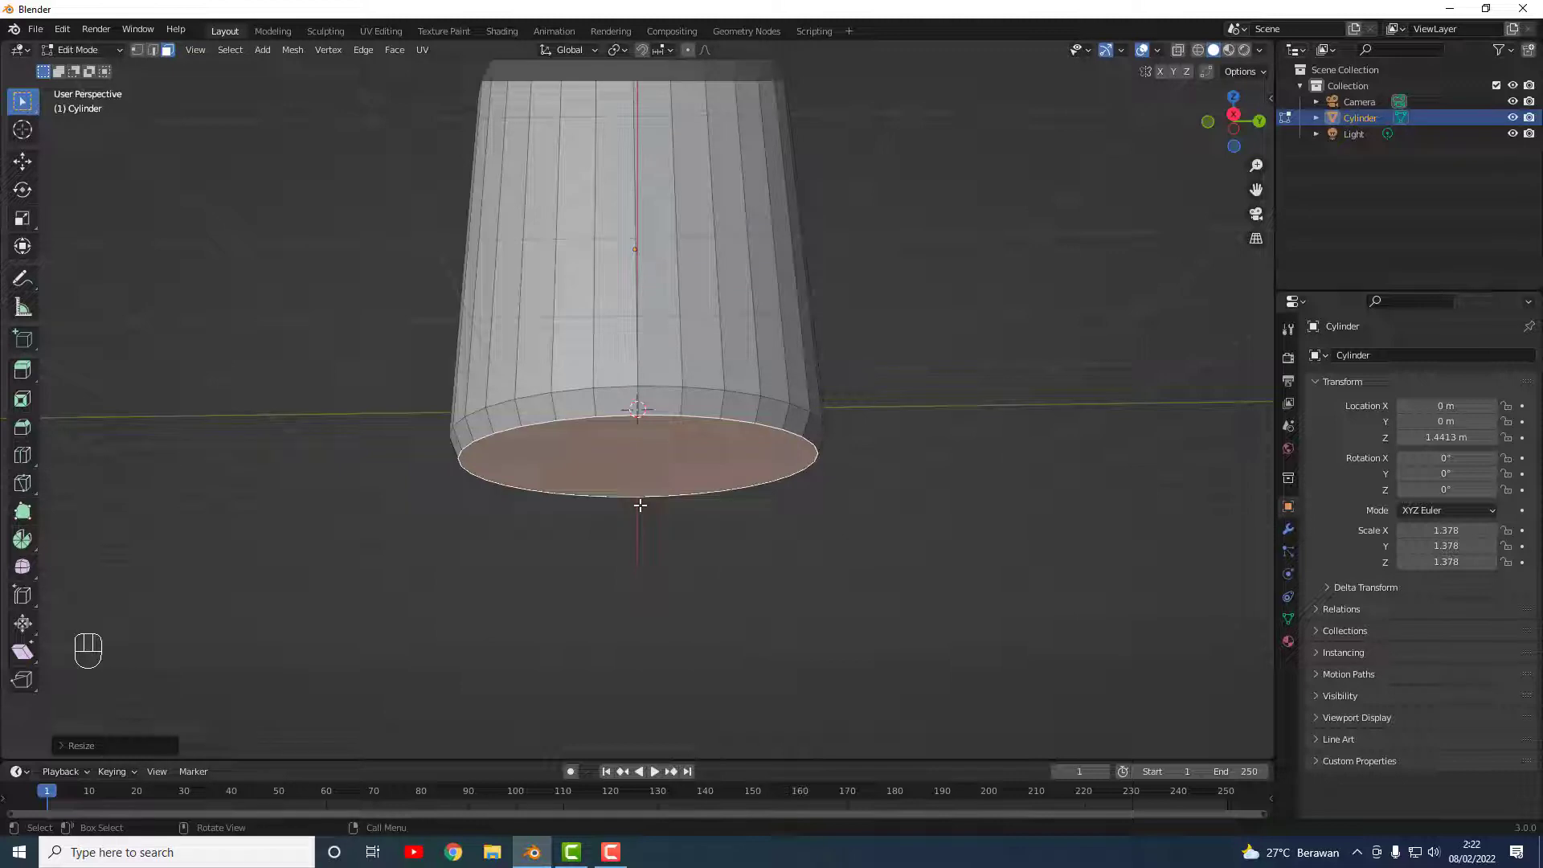
# Step: Extrude the bottom face again by about 0.03 m and shrink it slightly to continue the rounded base
pyautogui.press('u')
pyautogui.press('e')
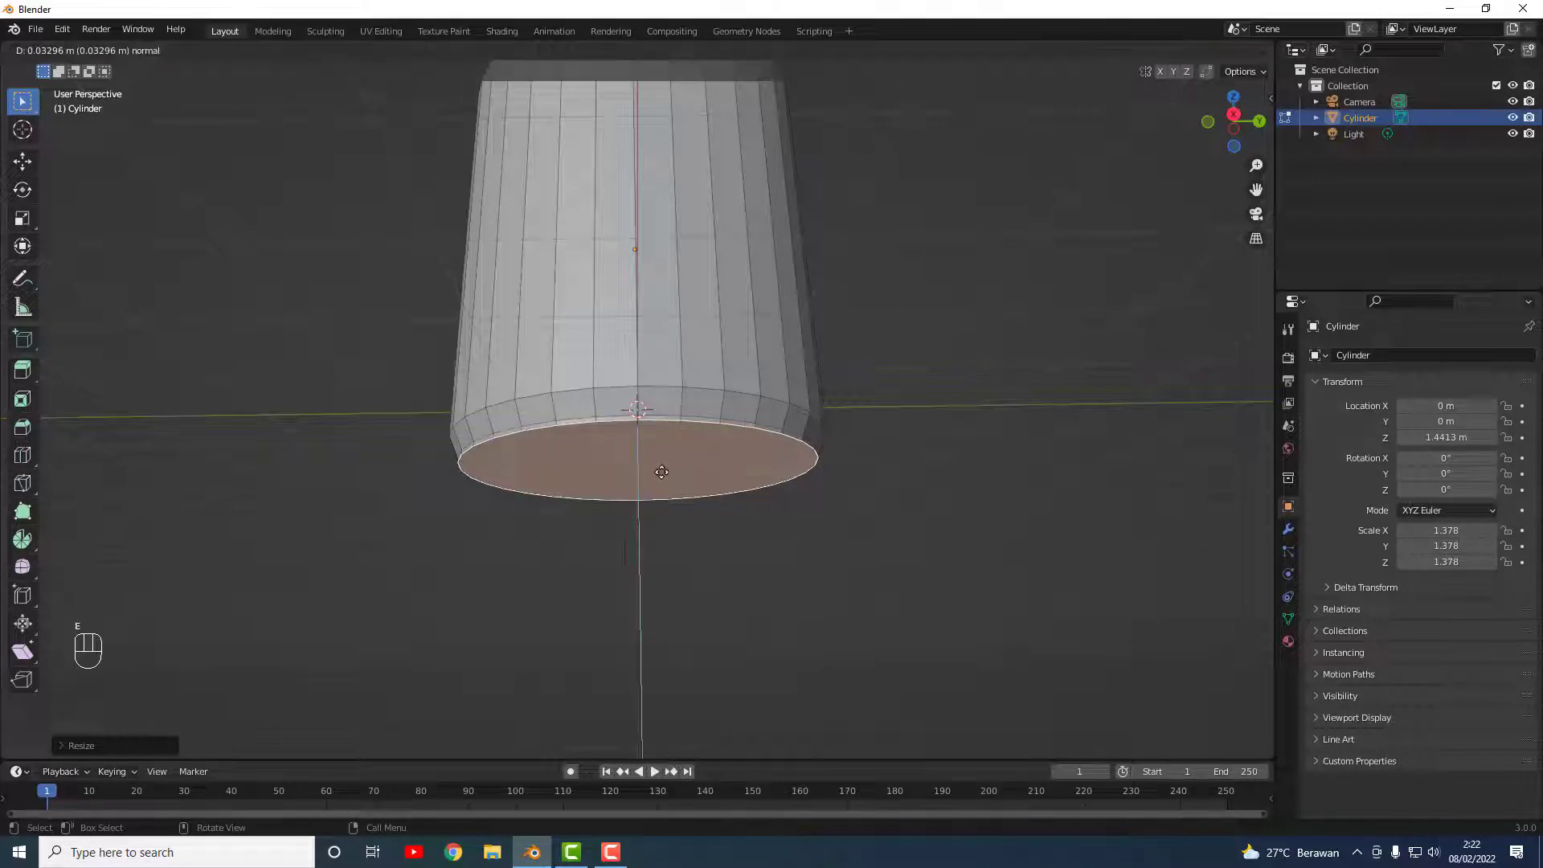
pyautogui.click(661, 471)
pyautogui.press('s')
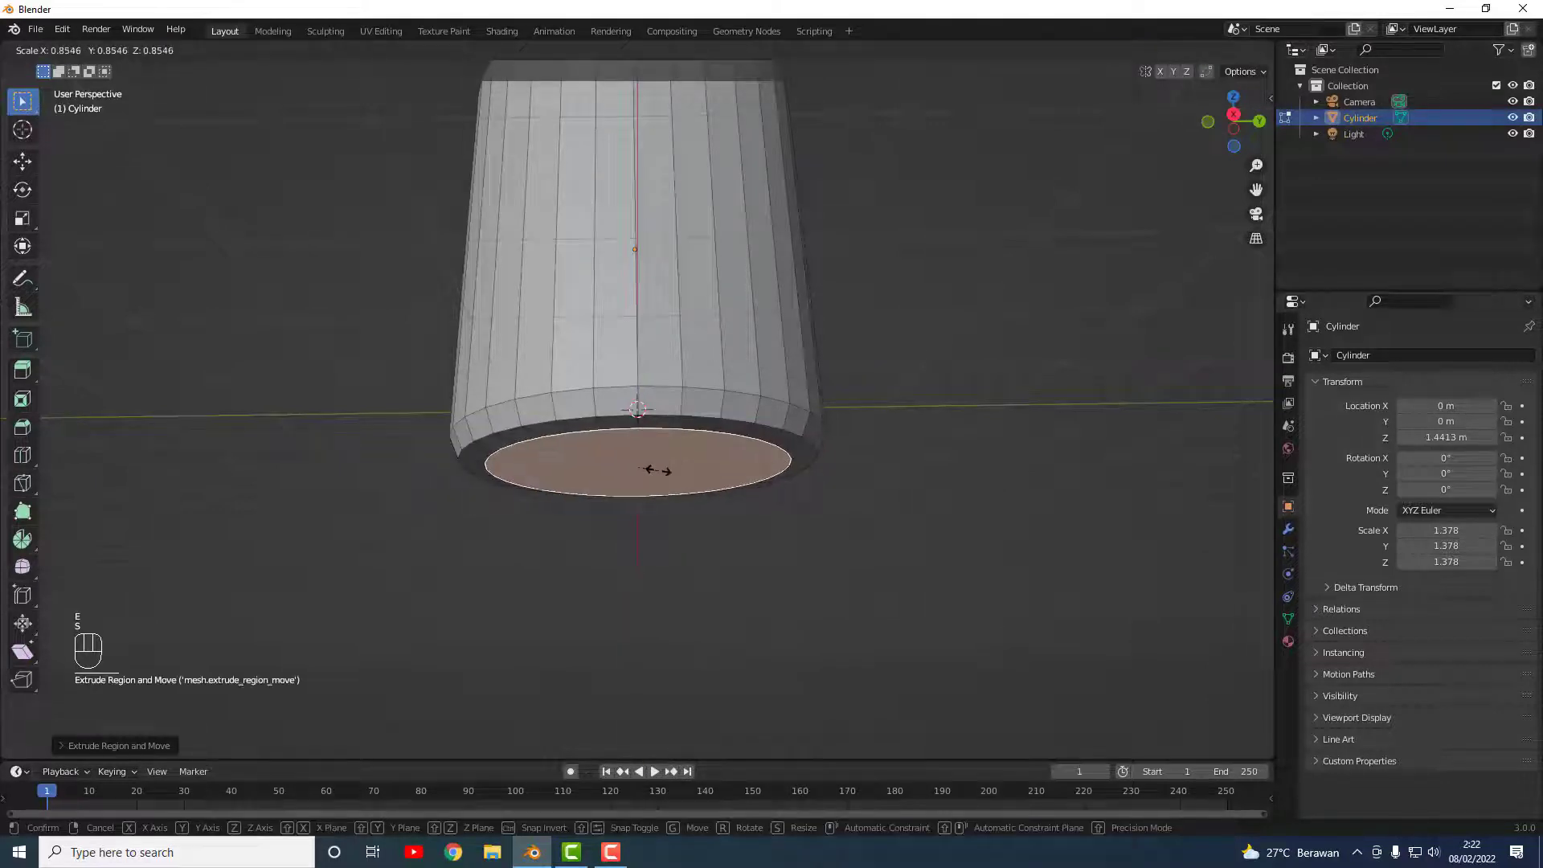
pyautogui.click(659, 472)
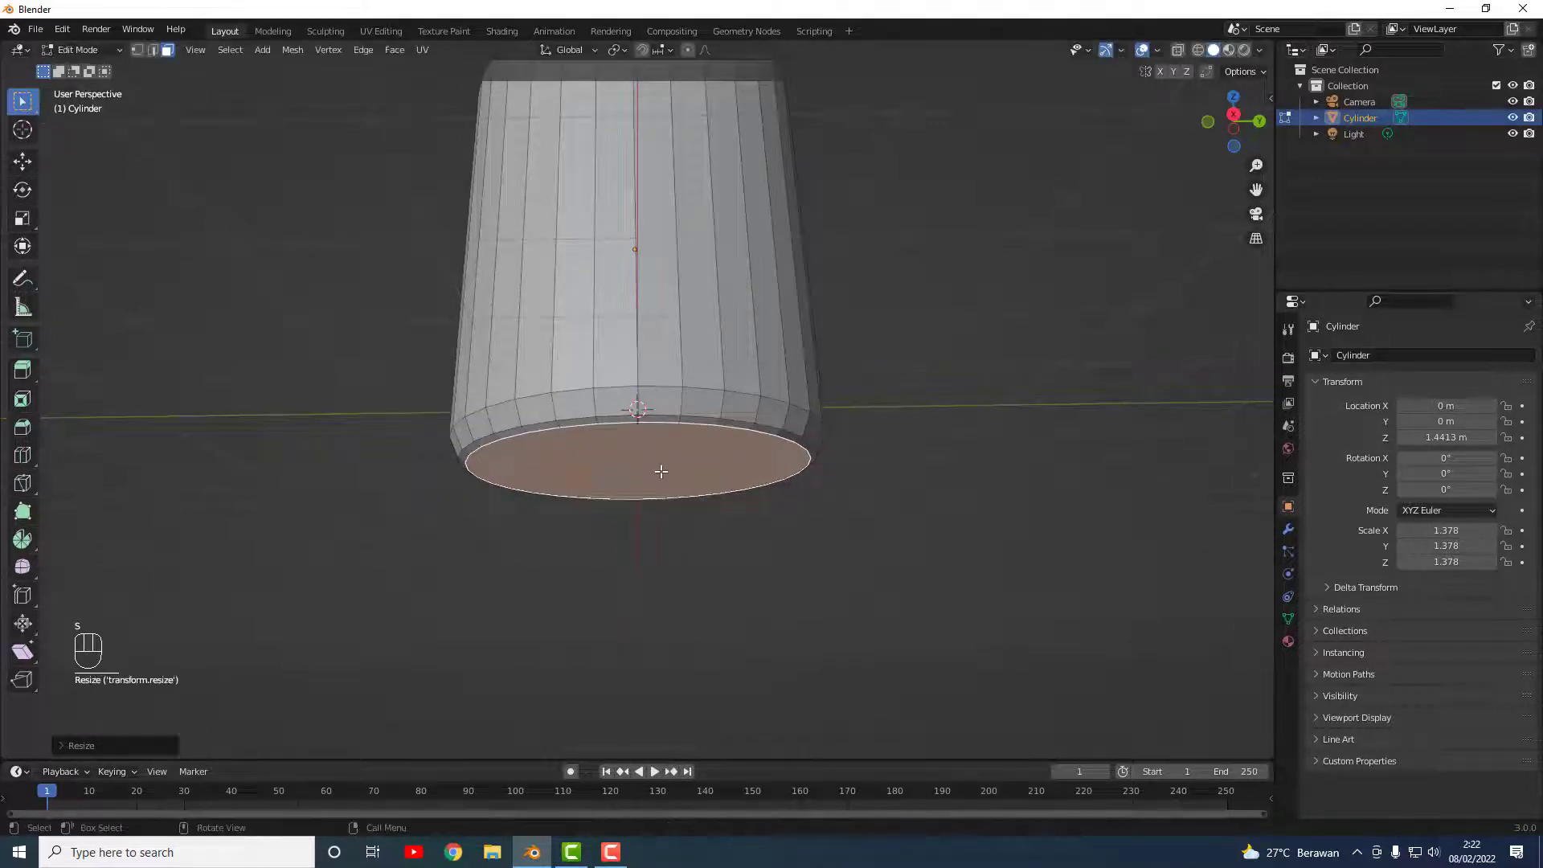
# Step: Inset the bottom face of the base and clear the selection
pyautogui.press('i')
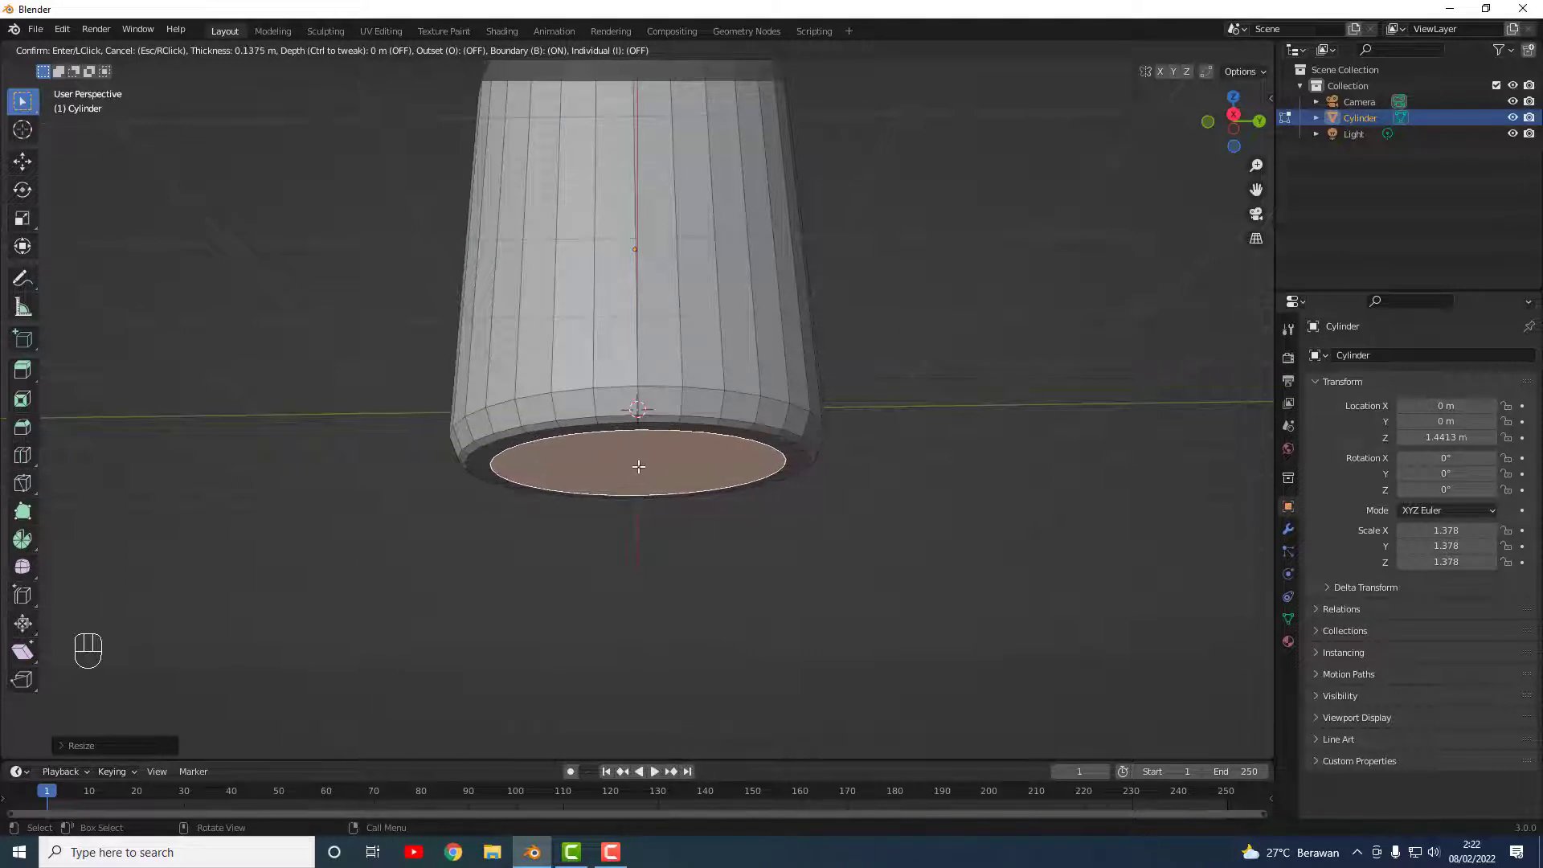
pyautogui.click(650, 463)
pyautogui.click(858, 543)
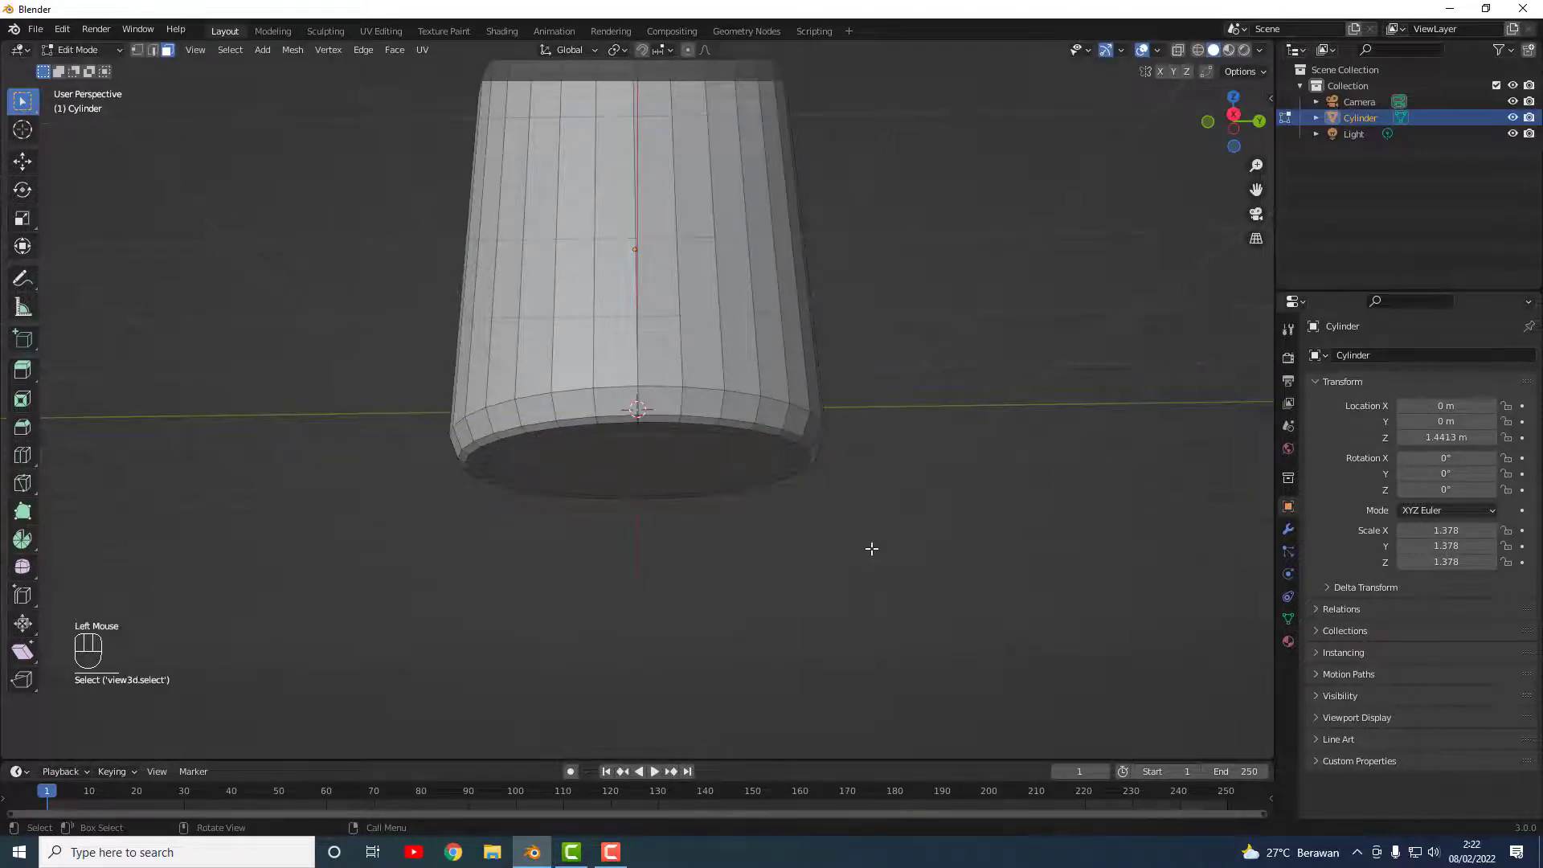
# Step: Select the cylinder's top face and scale it down to about 0.96
pyautogui.moveTo(868, 544); pyautogui.dragTo(694, 289, button='middle')
pyautogui.scroll(-2, 702, 487)
pyautogui.click(675, 228)
pyautogui.press('s')
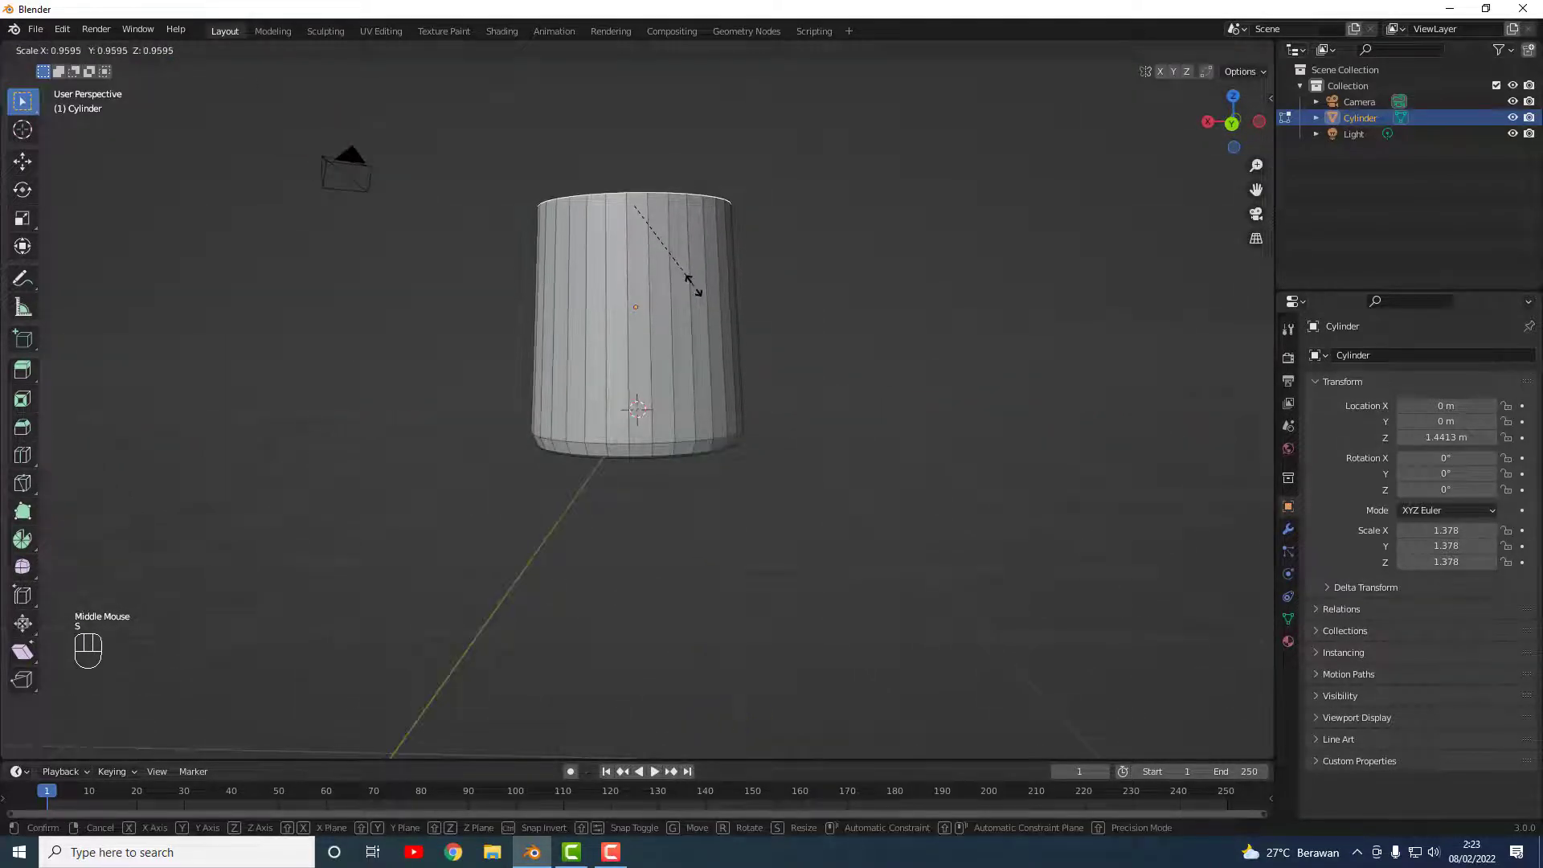
pyautogui.click(689, 280)
# Step: Switch the viewport to wireframe shading and inset the top face by about 0.06 m to form the rim
pyautogui.moveTo(798, 315)
pyautogui.mouseDown(button='middle')
pyautogui.moveTo(775, 366)
pyautogui.moveTo(675, 348)
pyautogui.moveTo(717, 389)
pyautogui.moveTo(720, 313)
pyautogui.moveTo(688, 357)
pyautogui.moveTo(786, 328)
pyautogui.mouseUp(button='middle')
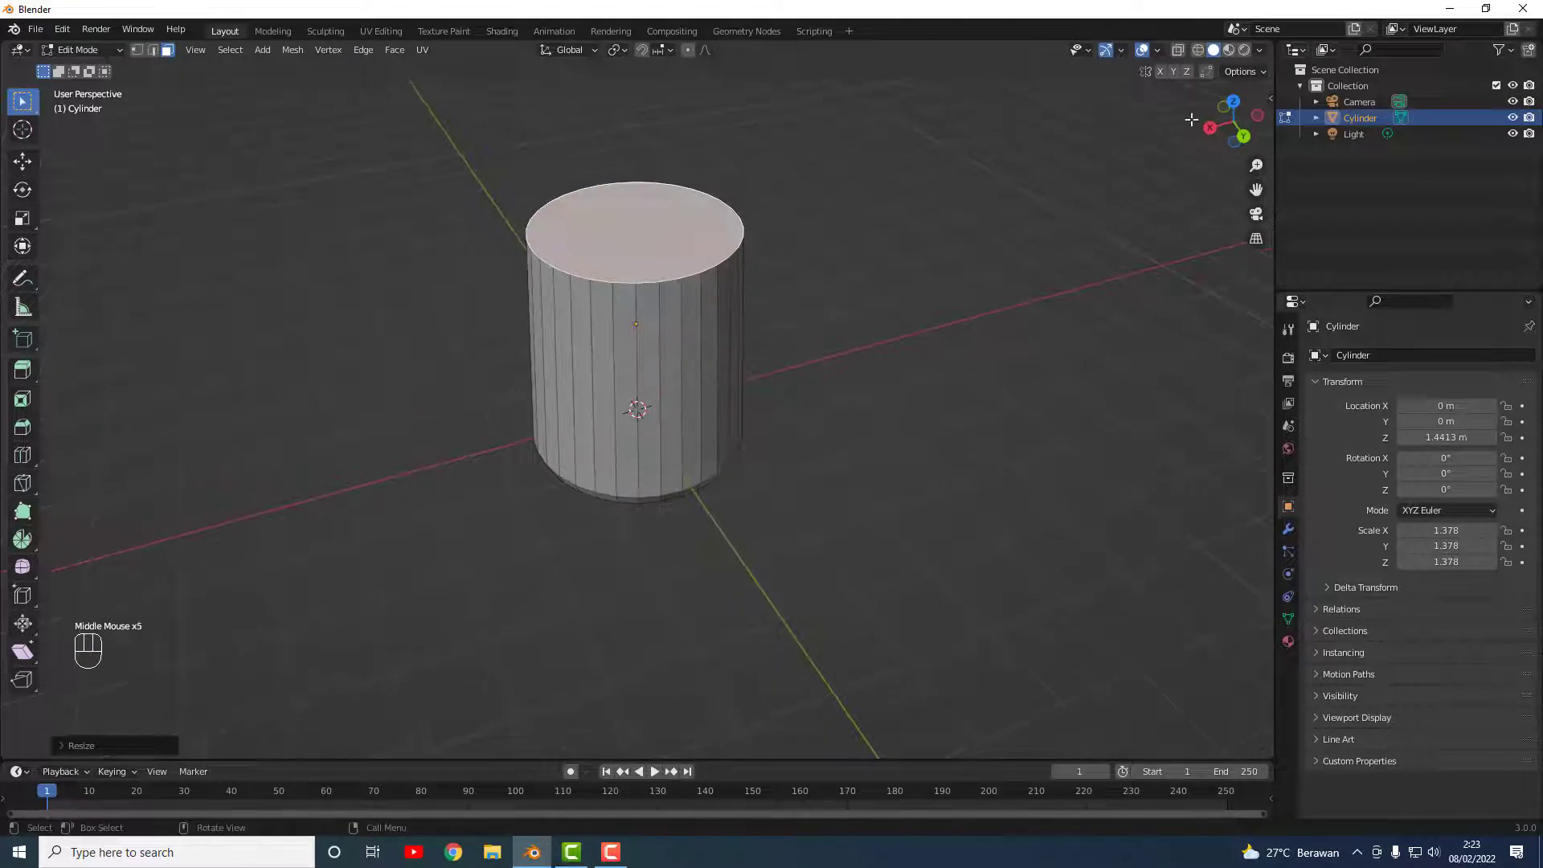
pyautogui.click(1197, 50)
pyautogui.moveTo(765, 389)
pyautogui.mouseDown(button='middle')
pyautogui.moveTo(724, 330)
pyautogui.moveTo(723, 345)
pyautogui.mouseUp(button='middle')
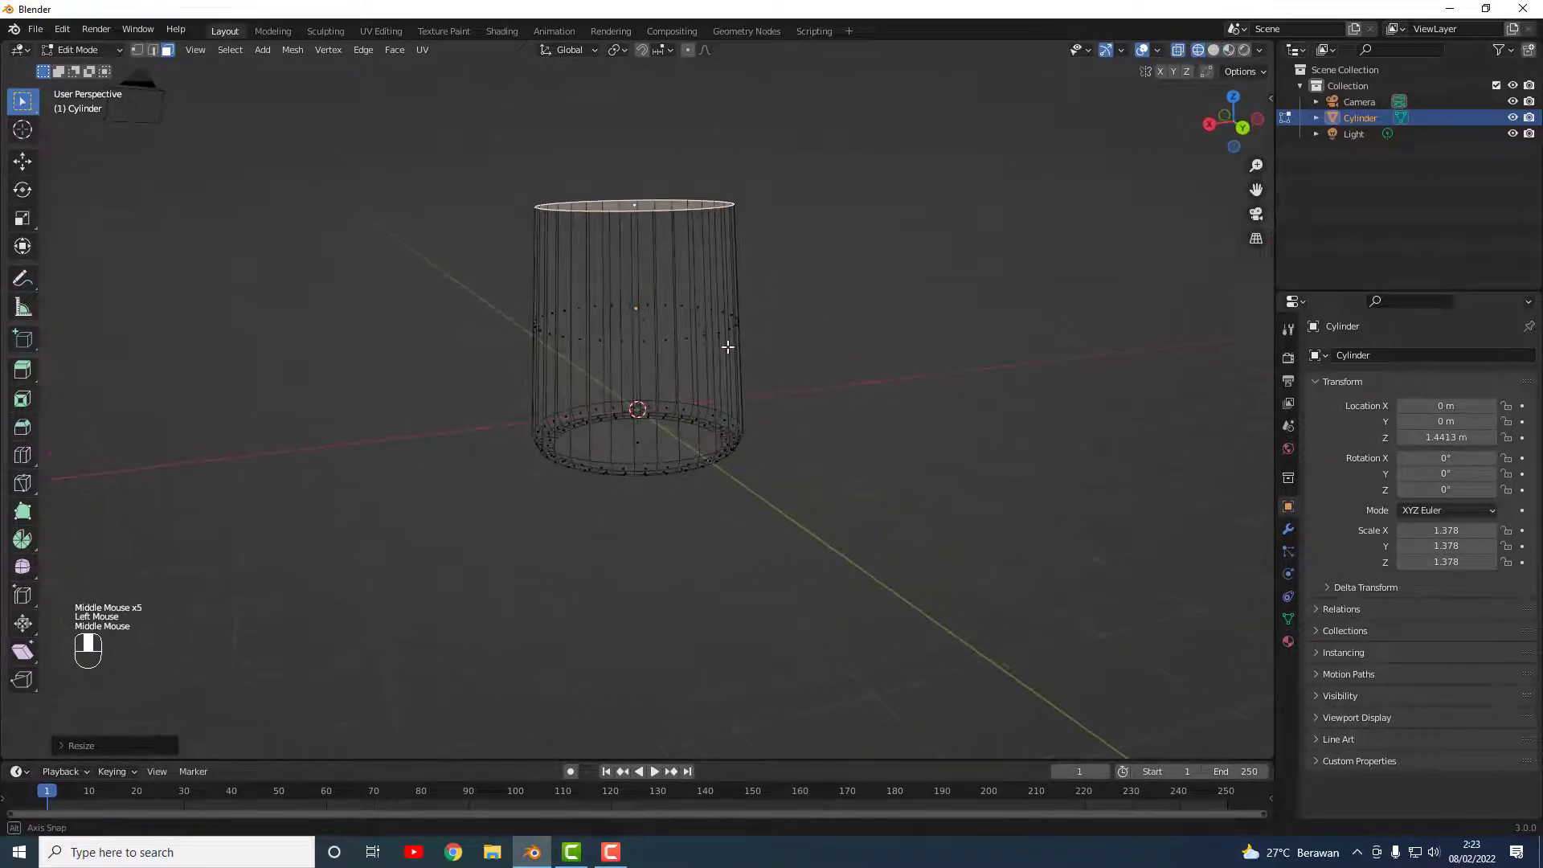
pyautogui.moveTo(658, 235); pyautogui.dragTo(678, 337, button='middle')
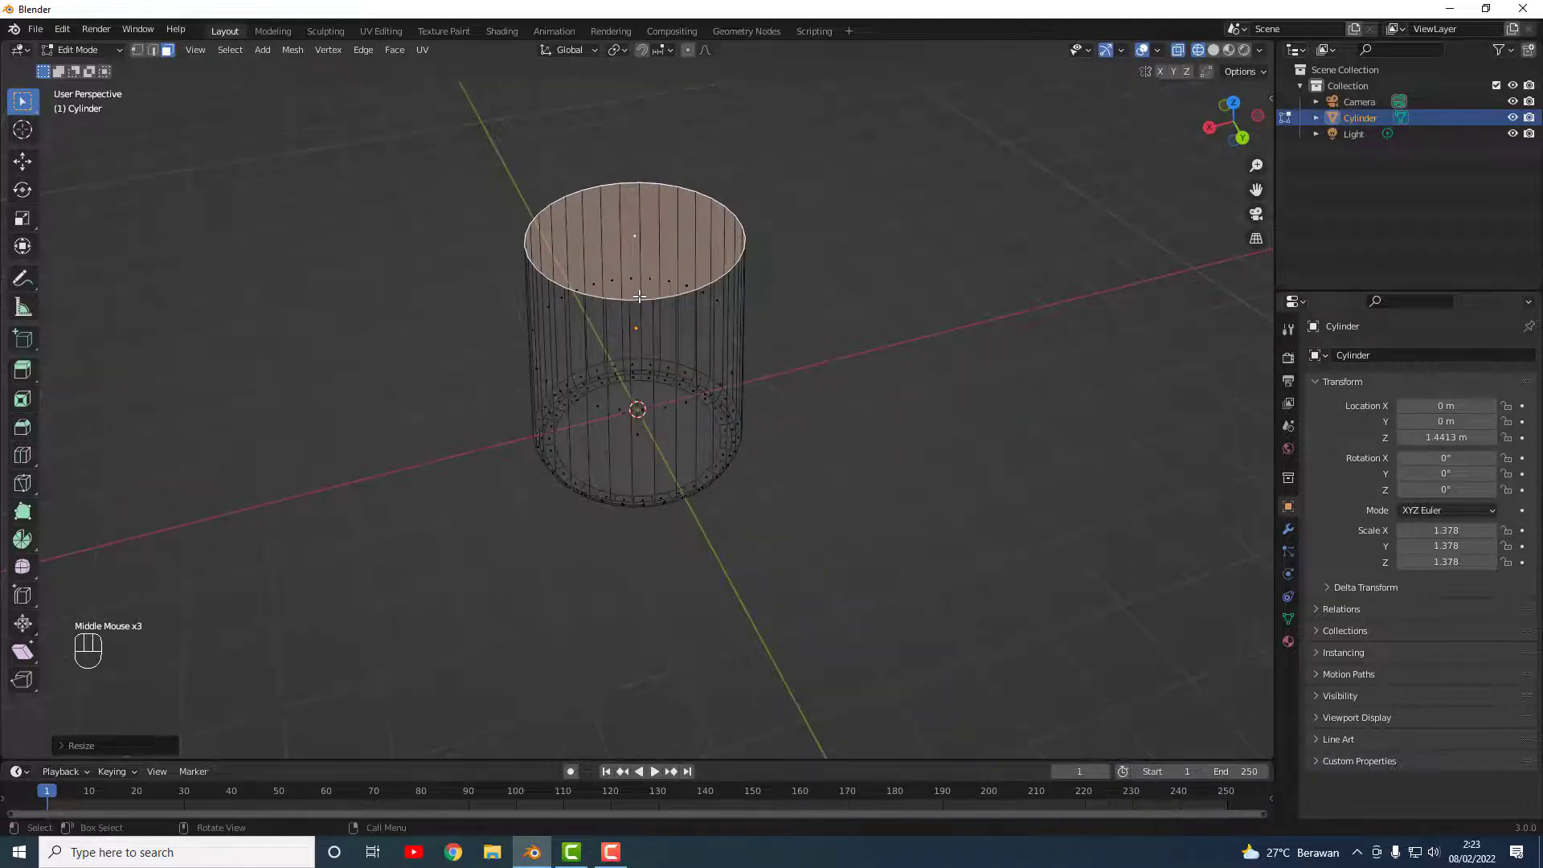
pyautogui.press('i')
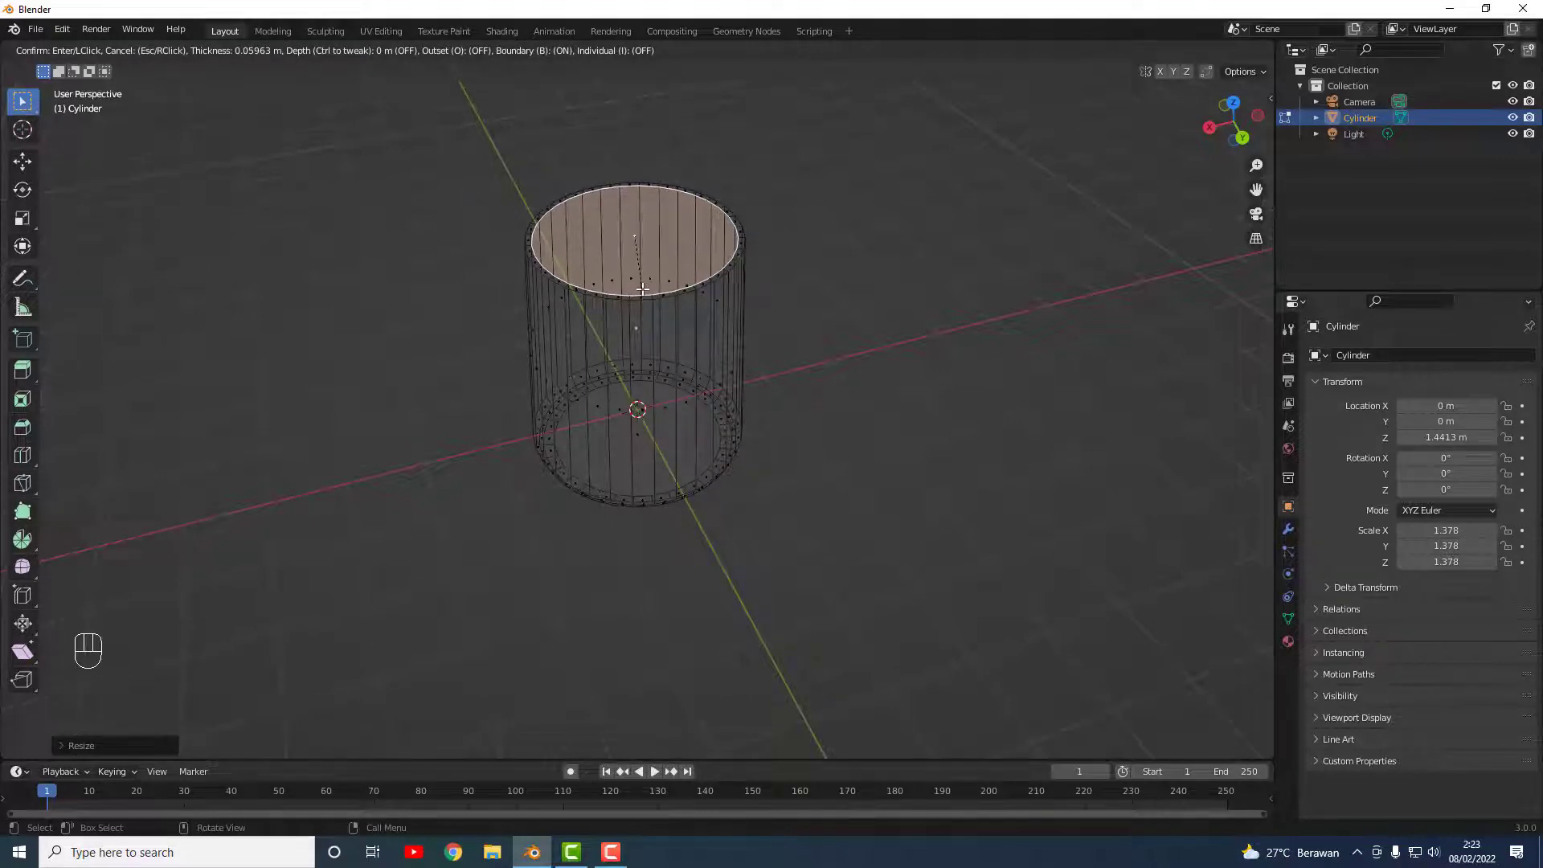
pyautogui.click(644, 288)
# Step: Extrude the inset top face down through the cylinder to just above the base, hollowing out the body
pyautogui.moveTo(695, 361); pyautogui.dragTo(679, 306, button='middle')
pyautogui.press('e')
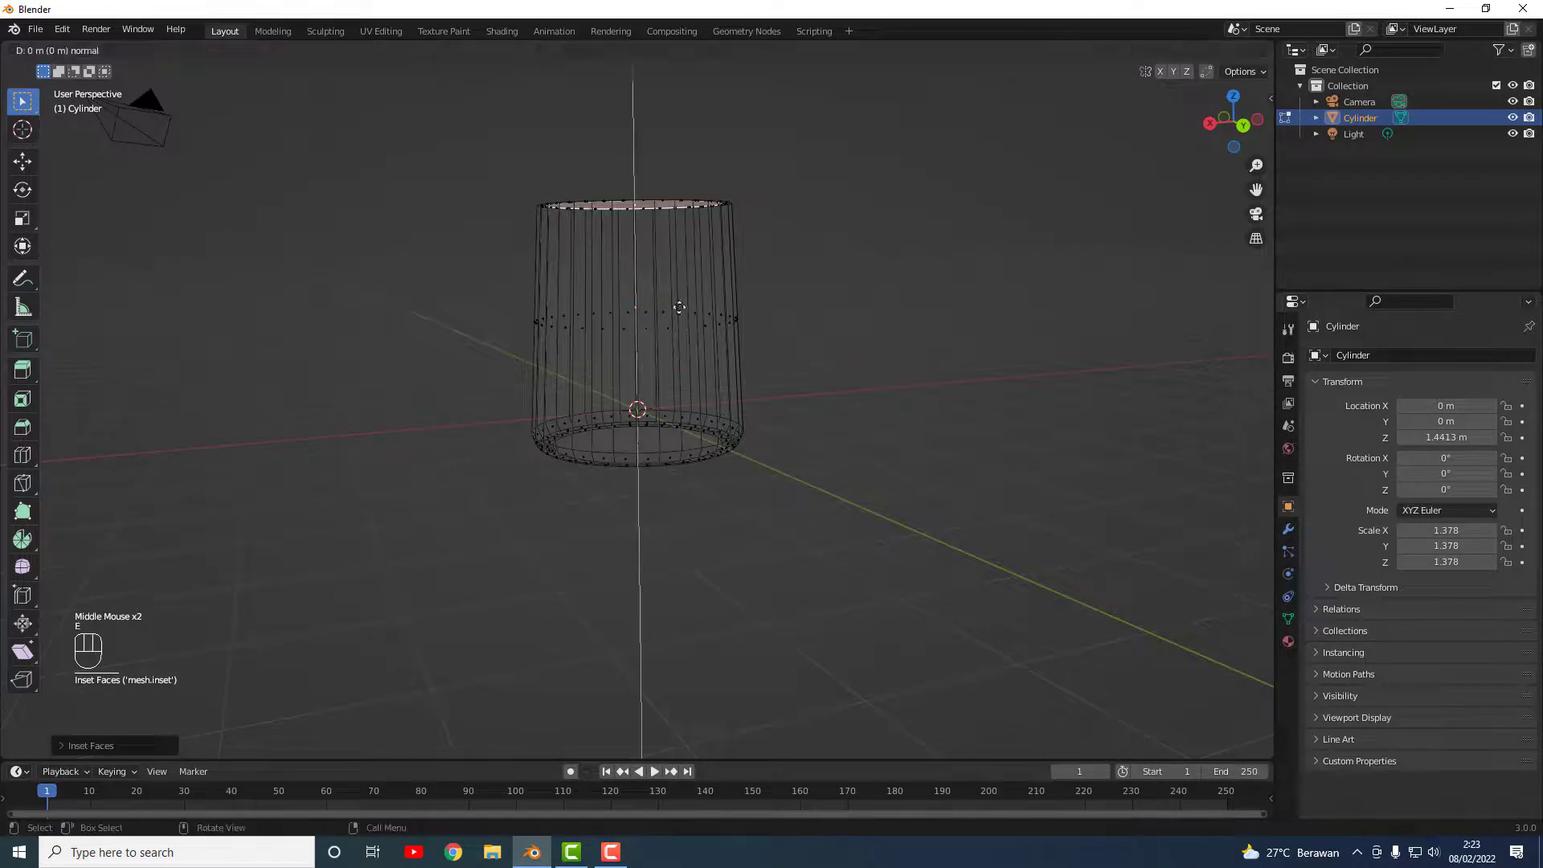
pyautogui.click(683, 521)
# Step: Scale the inner floor face up to about 1.14 so the inner wall follows the outer wall
pyautogui.moveTo(684, 521); pyautogui.dragTo(686, 508, button='middle')
pyautogui.scroll(3, 686, 510)
pyautogui.scroll(5, 731, 555)
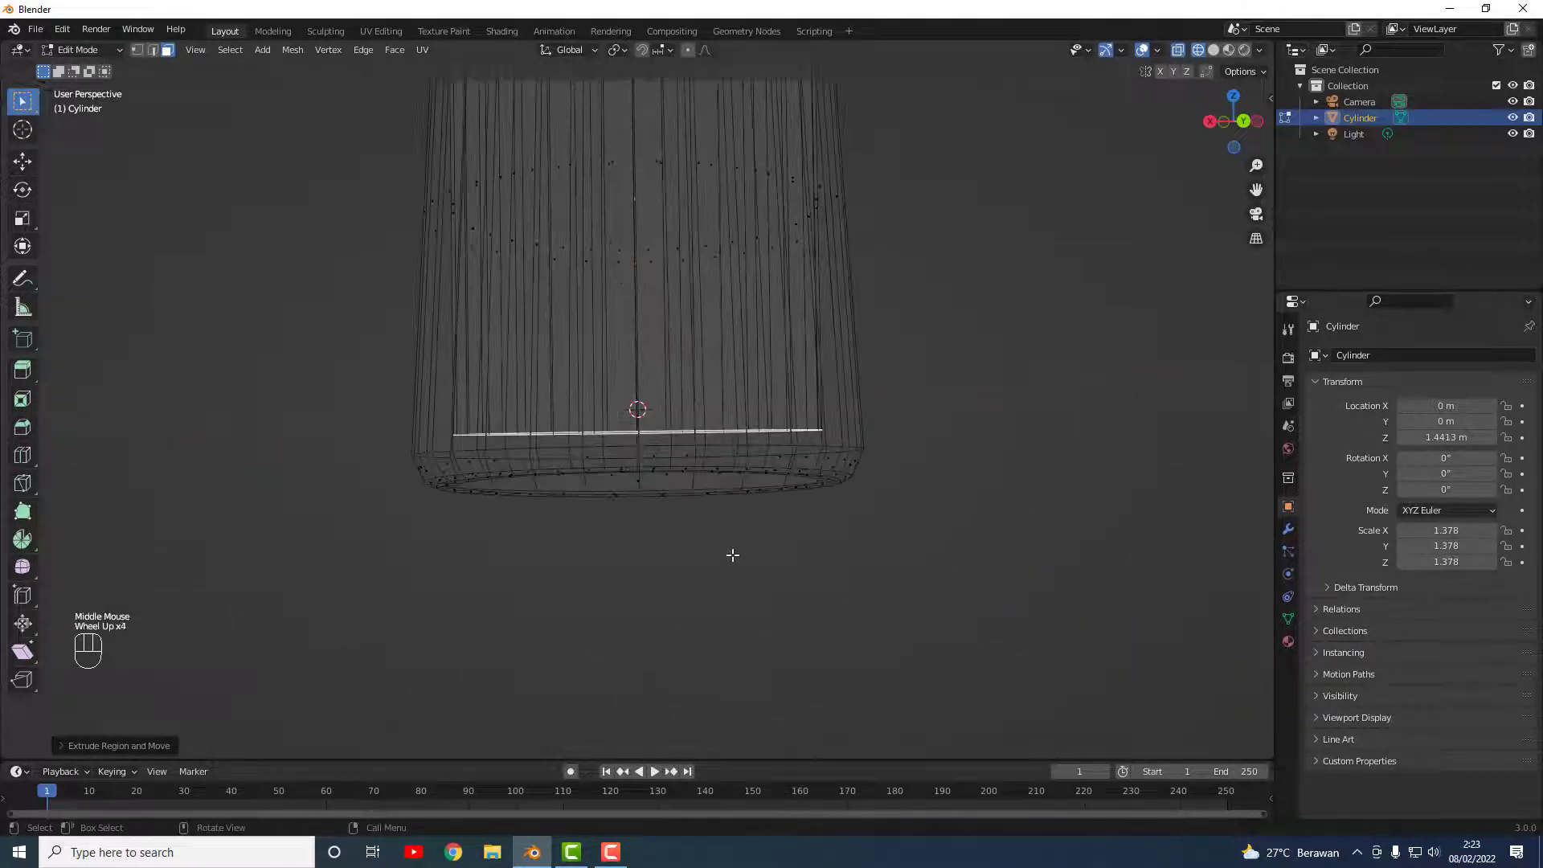
pyautogui.press('s')
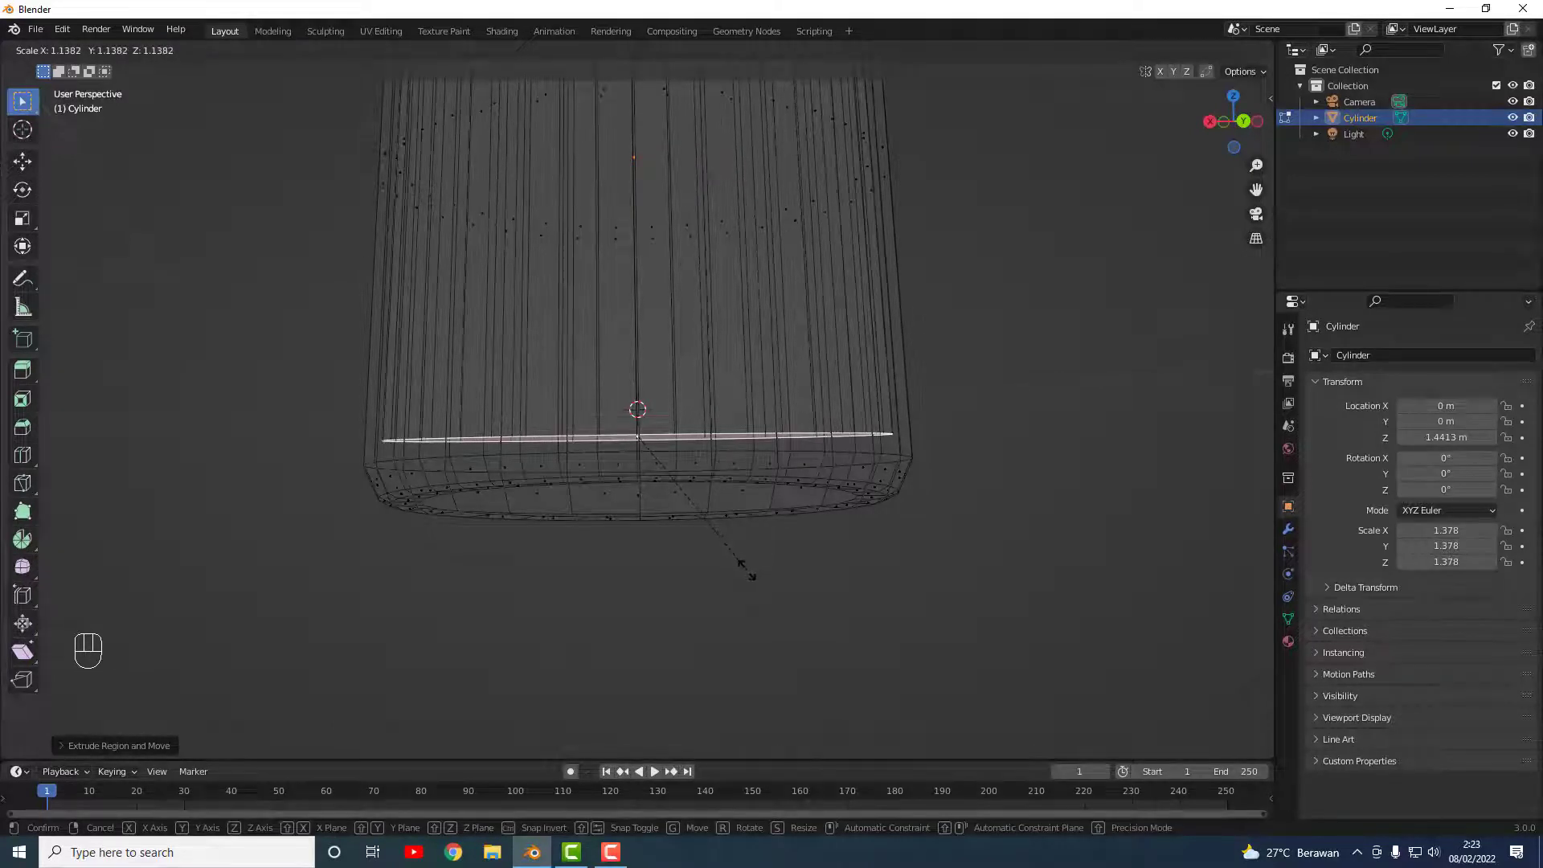
pyautogui.click(747, 570)
# Step: Extrude the inner floor face down to the start of the base bevel, keeping its scale at about 1.00
pyautogui.press('e')
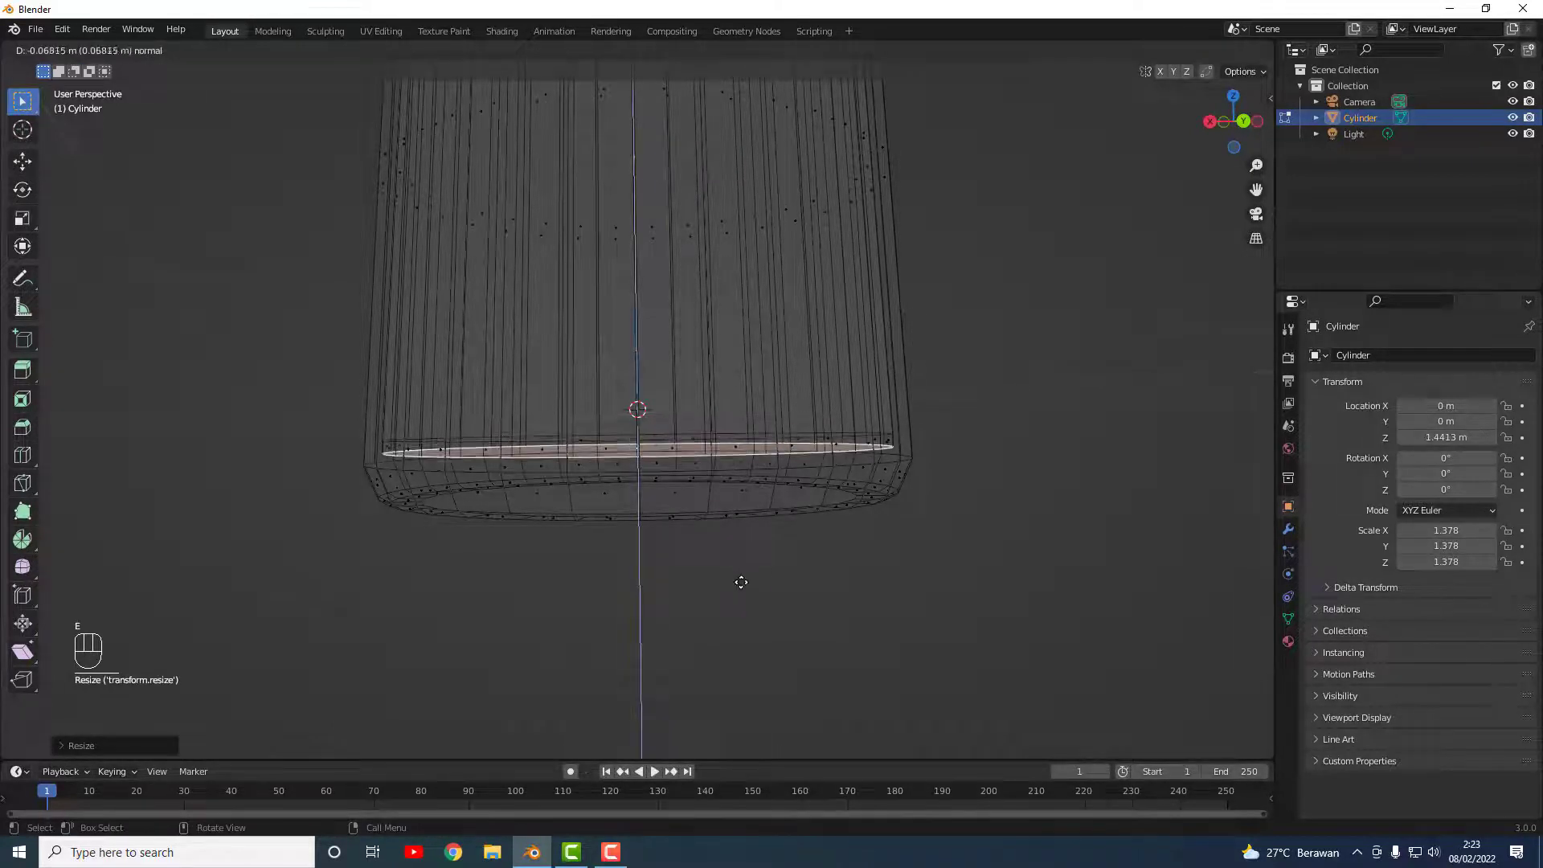
pyautogui.click(737, 593)
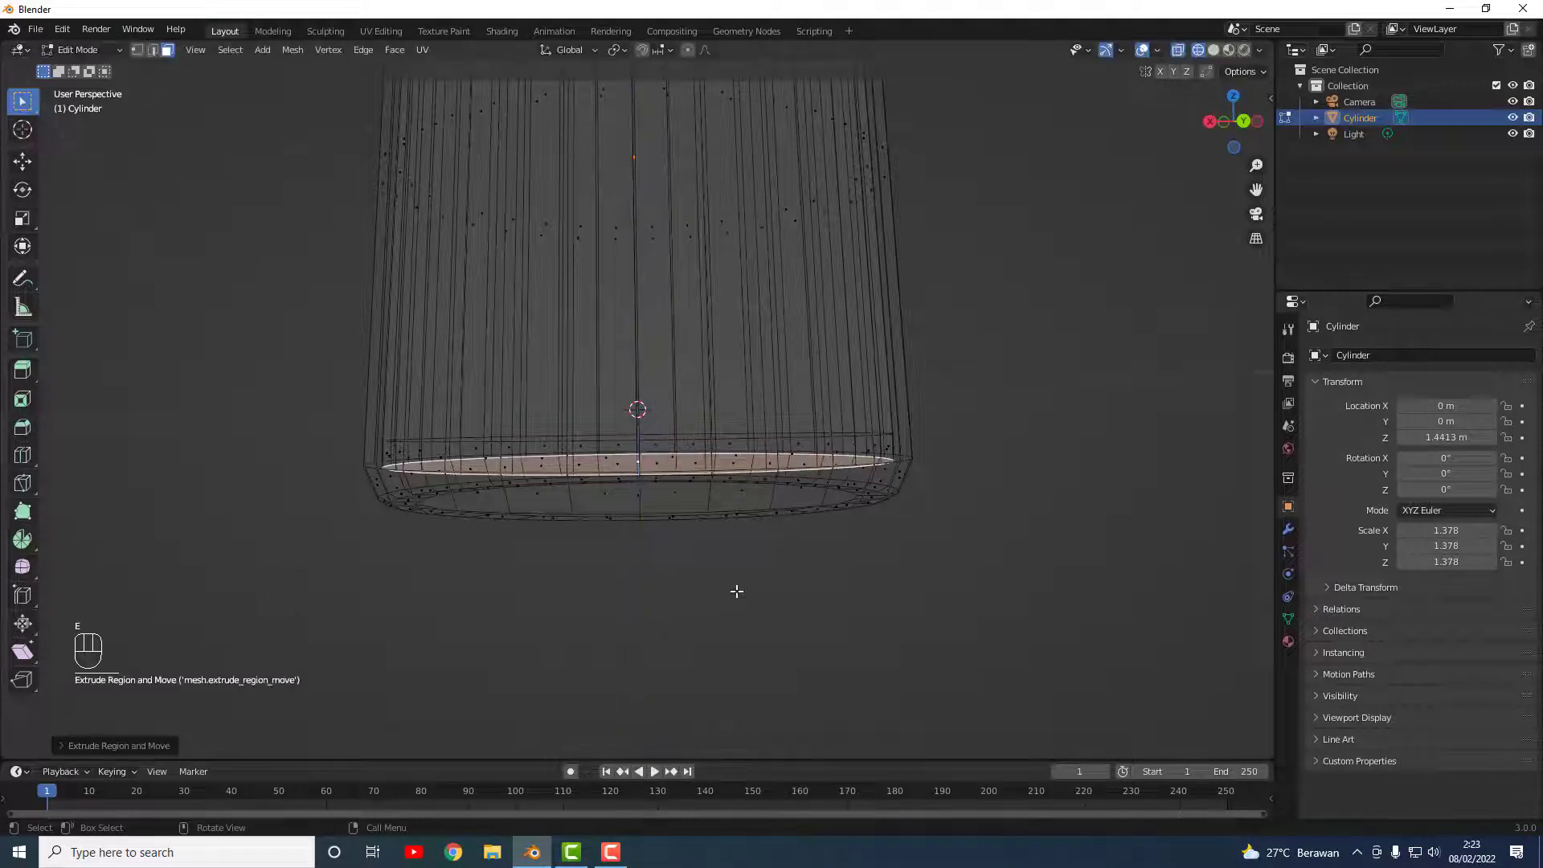
pyautogui.press('s')
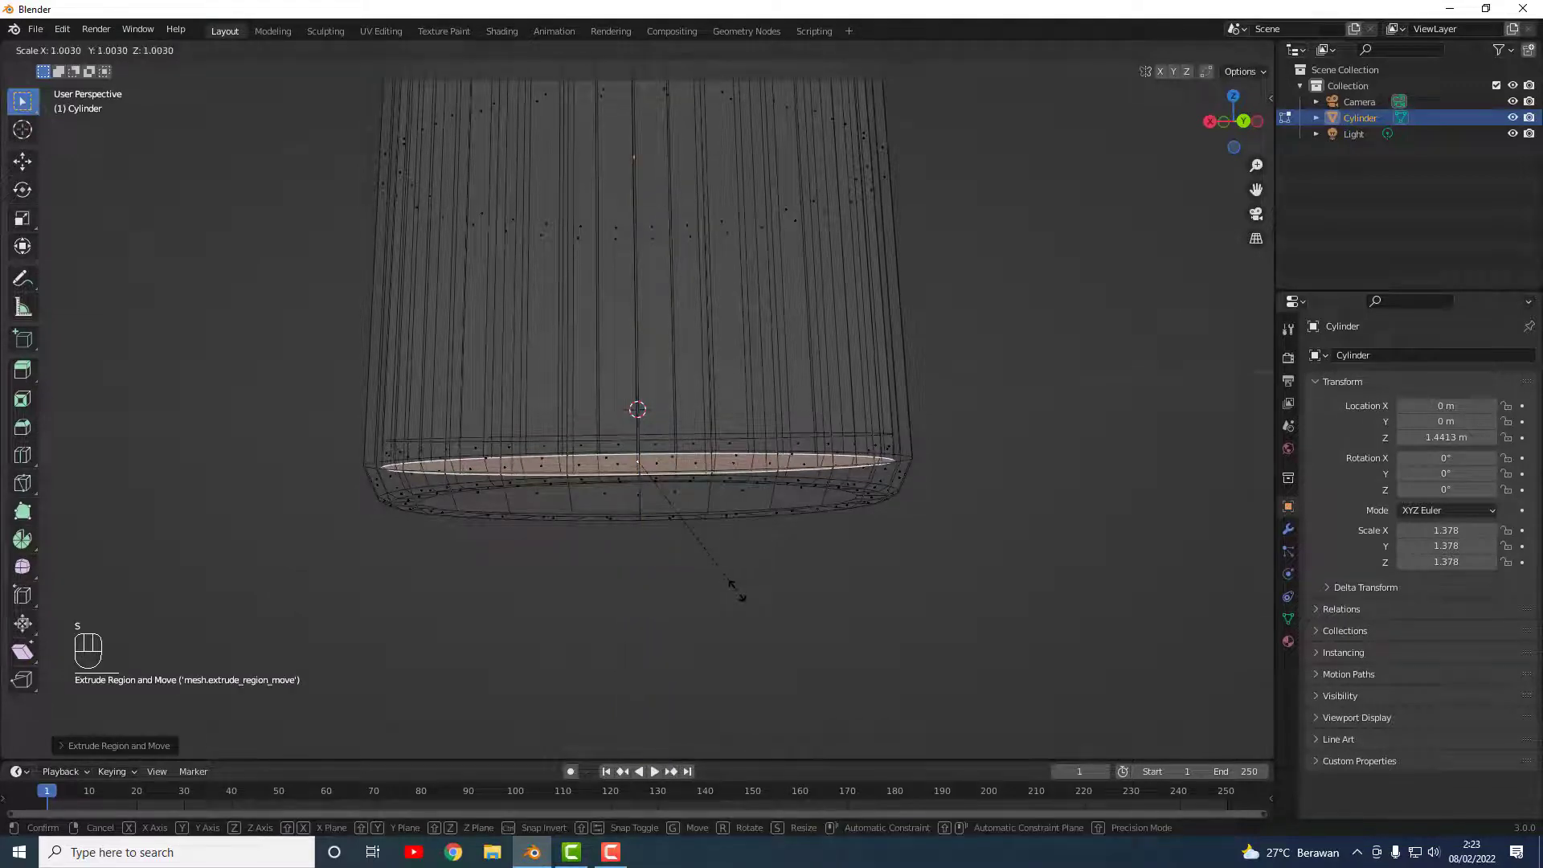
pyautogui.click(736, 590)
# Step: Extrude the inner floor face about 0.14 m further down and scale it slightly inward to follow the base bevel
pyautogui.press('e')
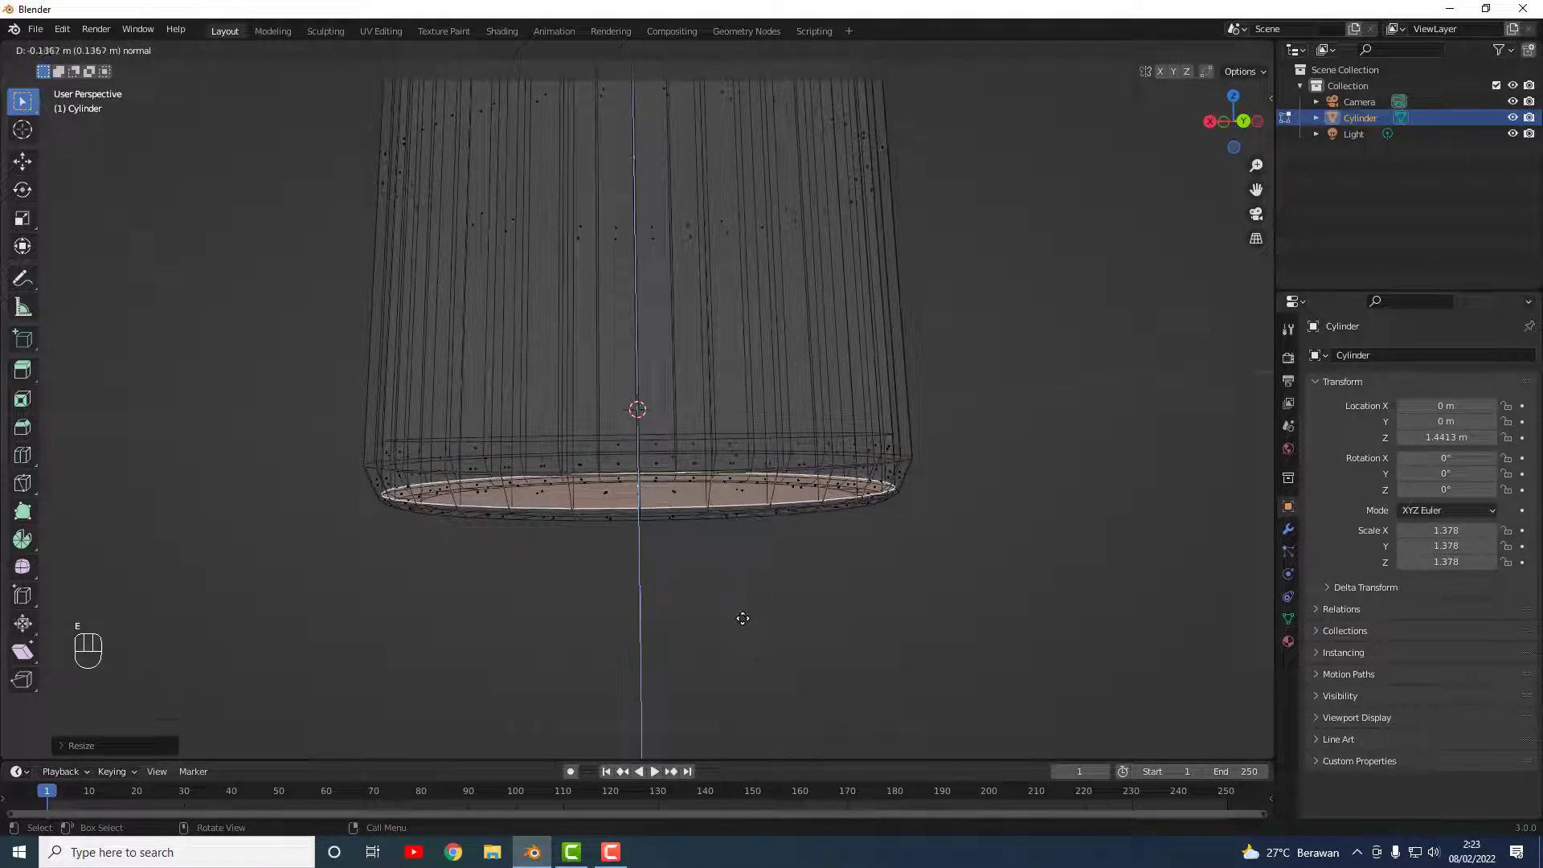
pyautogui.click(743, 618)
pyautogui.press('s')
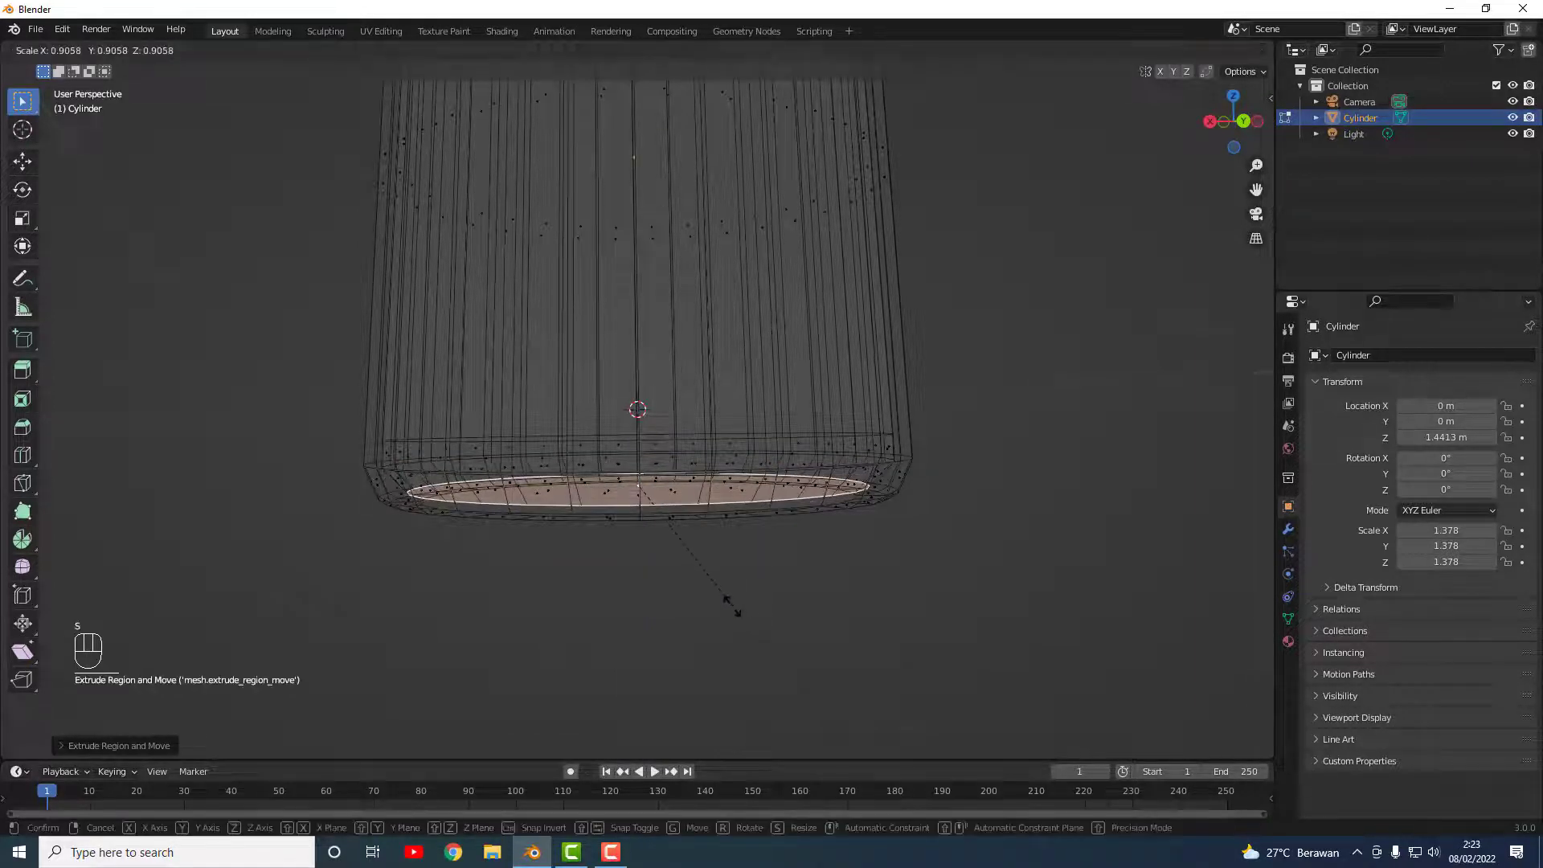
pyautogui.click(737, 612)
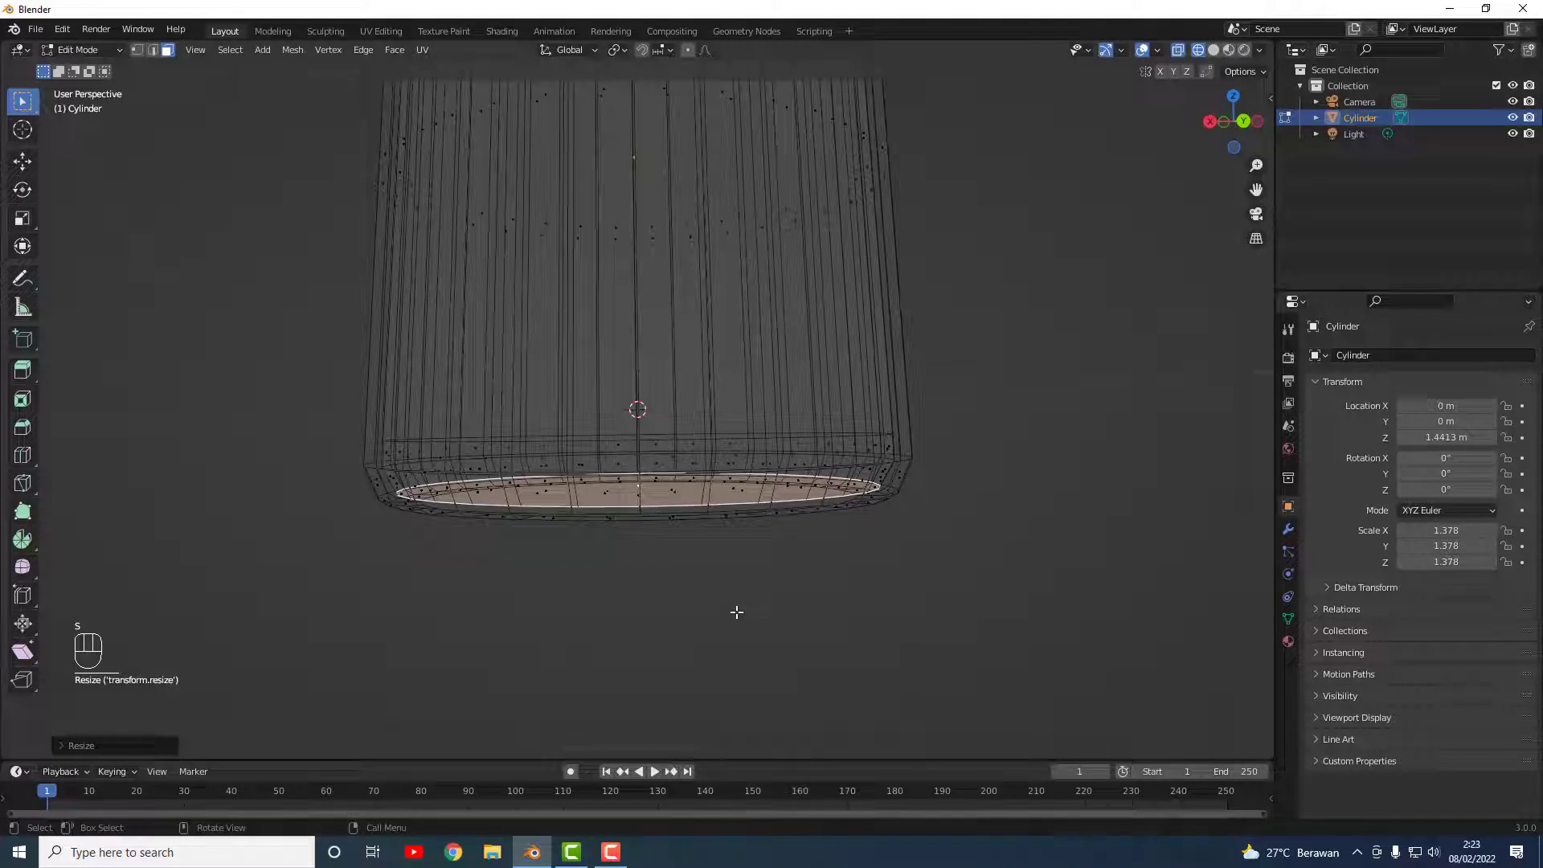
# Step: Inset the inner floor face by about 0.22 m and clear the selection
pyautogui.press('i')
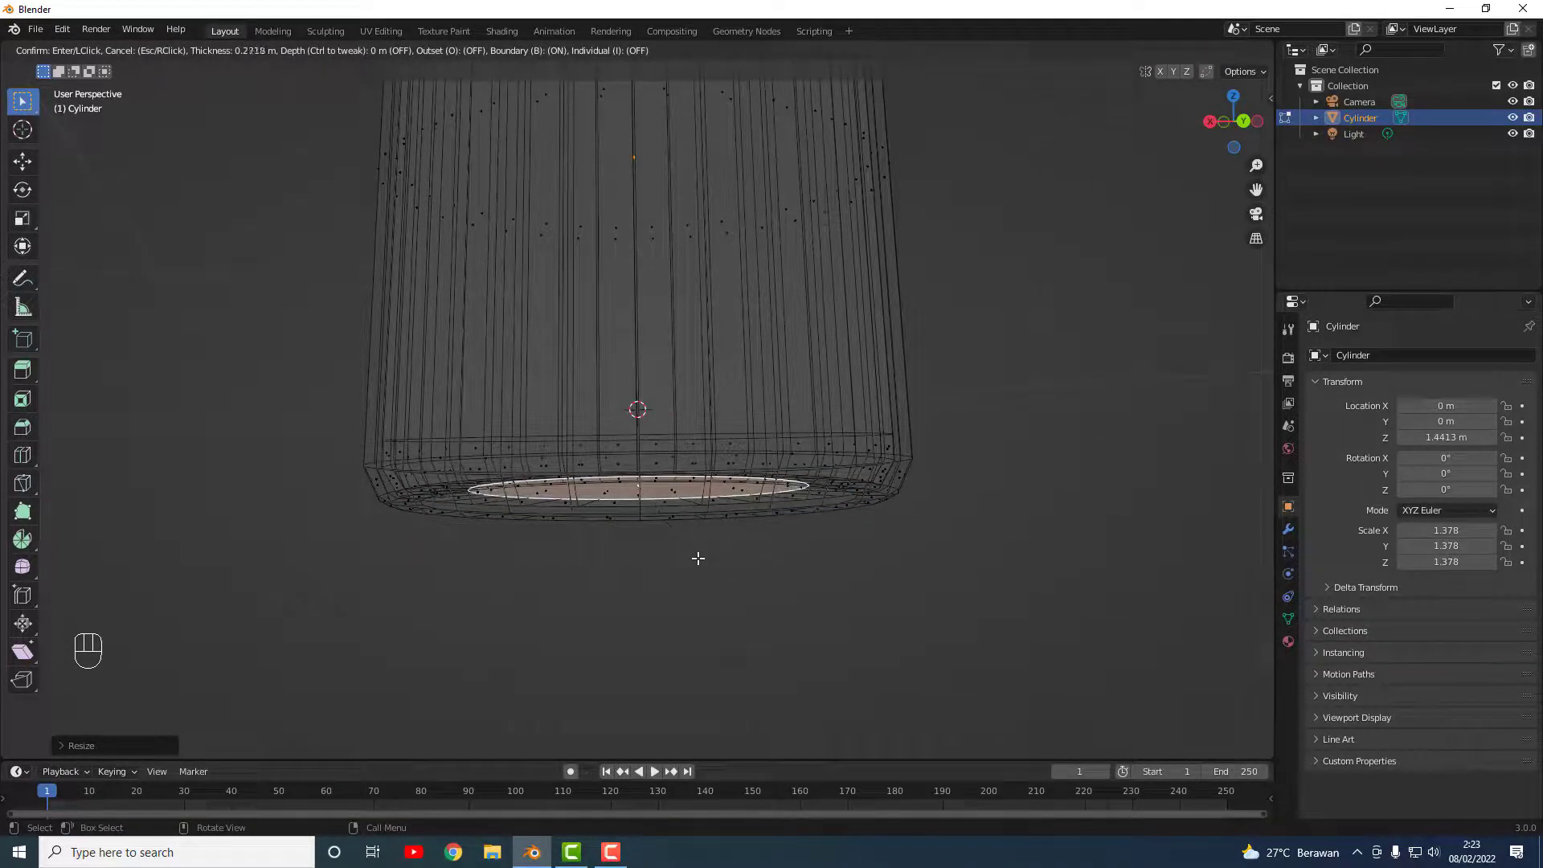
pyautogui.click(697, 558)
pyautogui.click(748, 589)
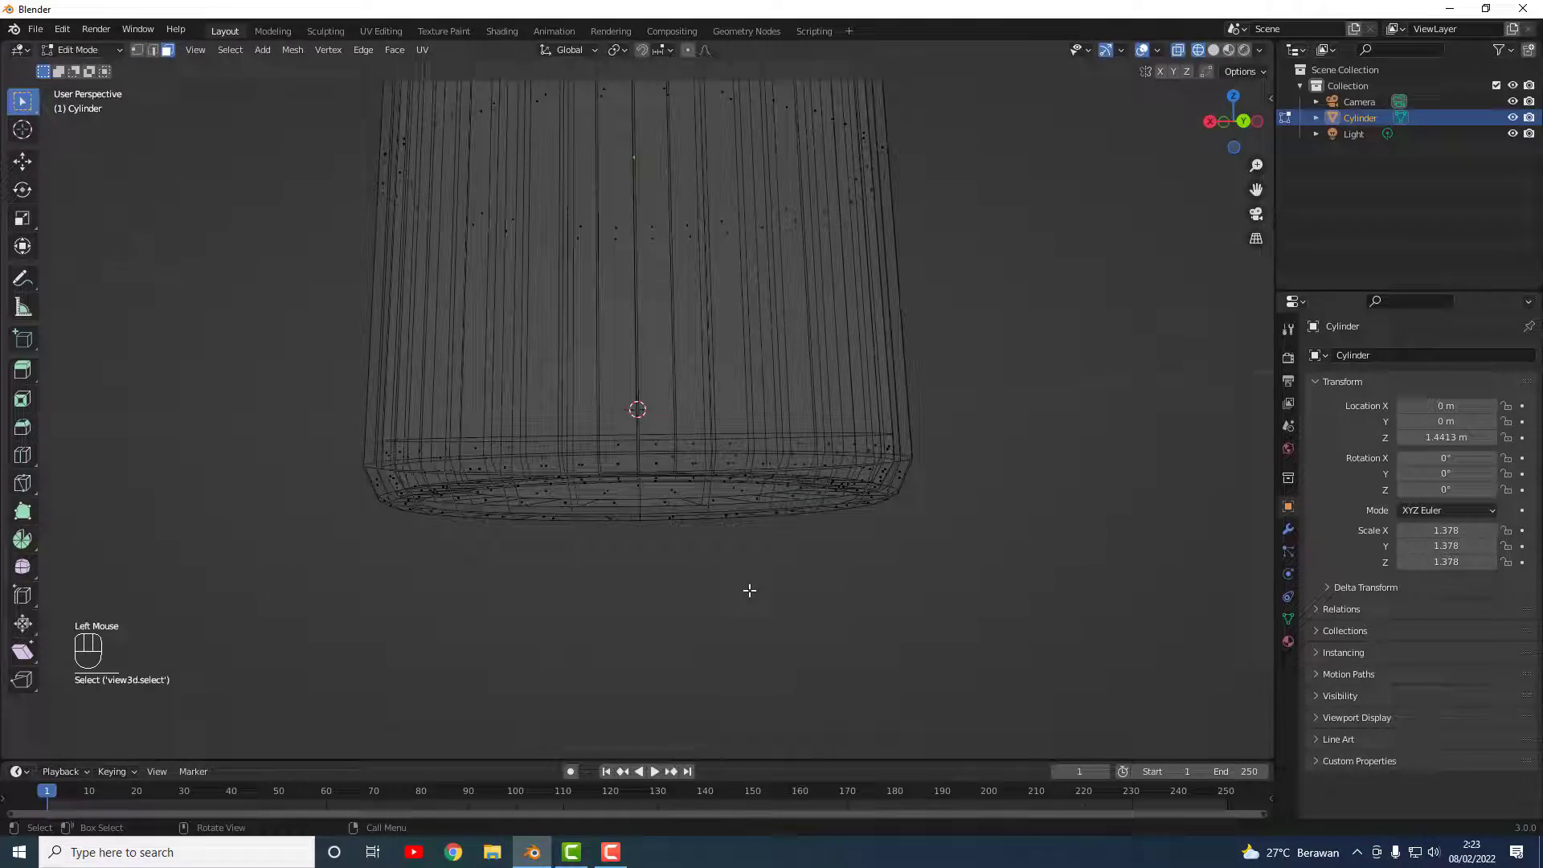
pyautogui.scroll(-3, 774, 561)
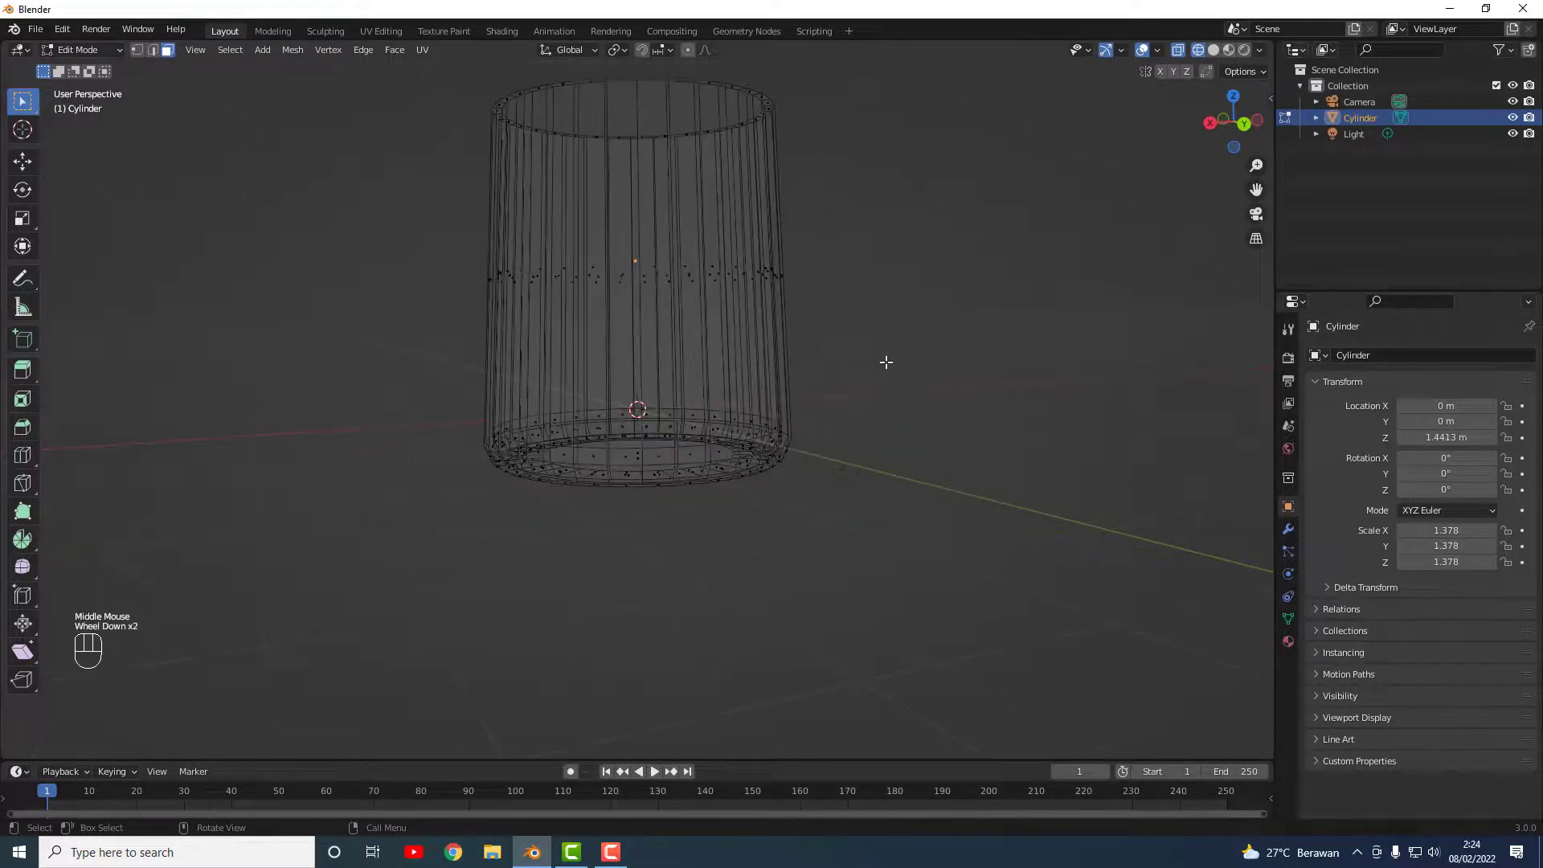
# Step: Switch the viewport to solid shading and check the cup's walls, rim and inner floor
pyautogui.moveTo(886, 362); pyautogui.dragTo(1120, 239, button='middle')
pyautogui.click(1213, 50)
pyautogui.moveTo(856, 490)
pyautogui.mouseDown(button='middle')
pyautogui.moveTo(634, 410)
pyautogui.moveTo(723, 479)
pyautogui.moveTo(699, 515)
pyautogui.moveTo(681, 457)
pyautogui.moveTo(699, 451)
pyautogui.moveTo(692, 366)
pyautogui.moveTo(630, 407)
pyautogui.moveTo(557, 323)
pyautogui.moveTo(630, 407)
pyautogui.moveTo(615, 381)
pyautogui.moveTo(720, 369)
pyautogui.moveTo(702, 436)
pyautogui.moveTo(713, 402)
pyautogui.moveTo(785, 413)
pyautogui.mouseUp(button='middle')
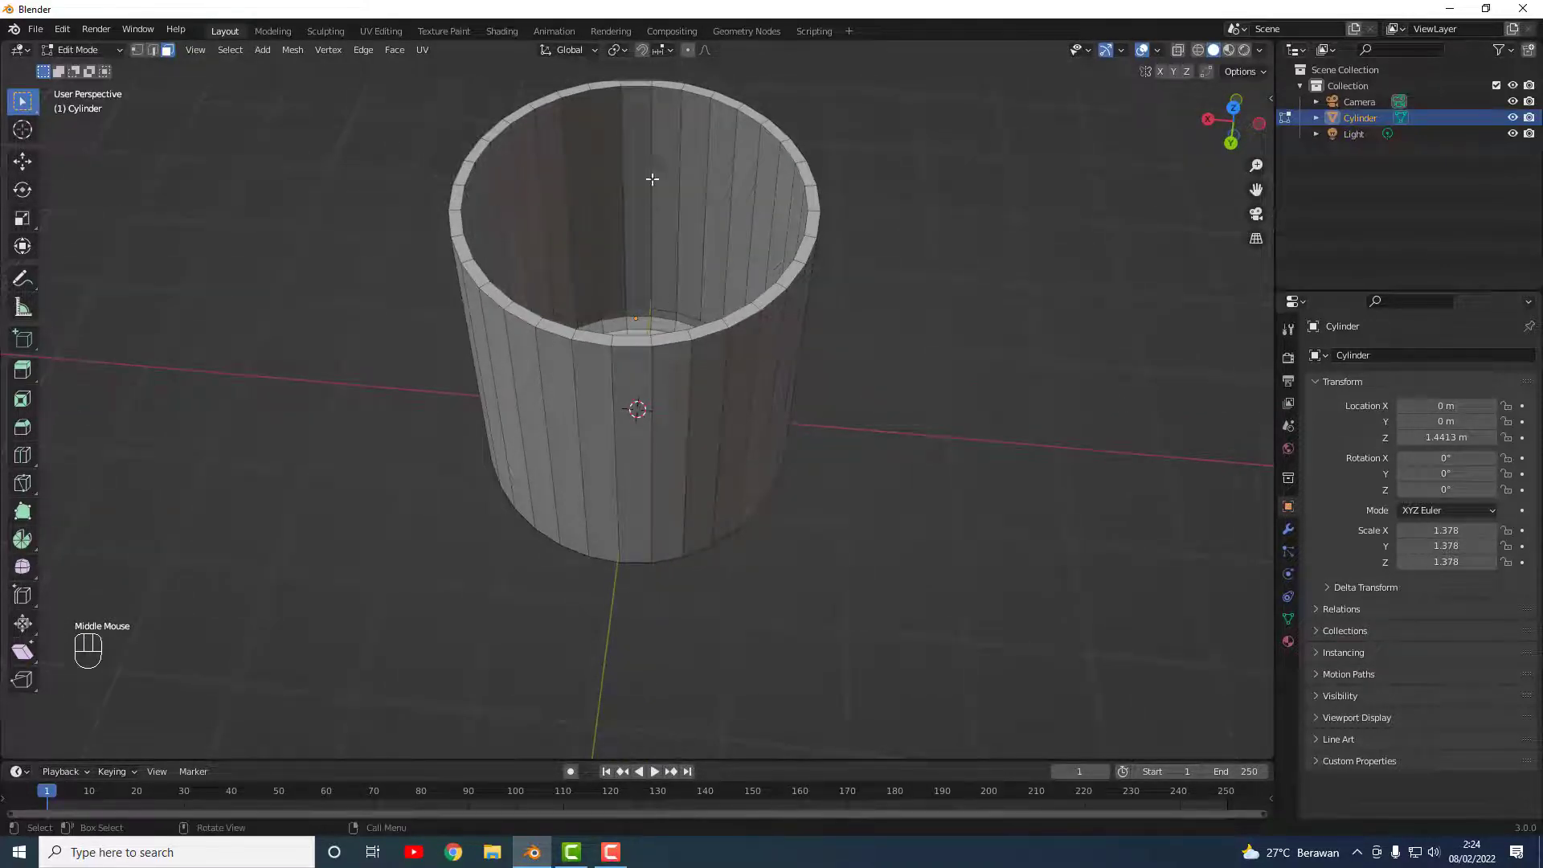
pyautogui.scroll(-1, 680, 296)
pyautogui.scroll(2, 670, 332)
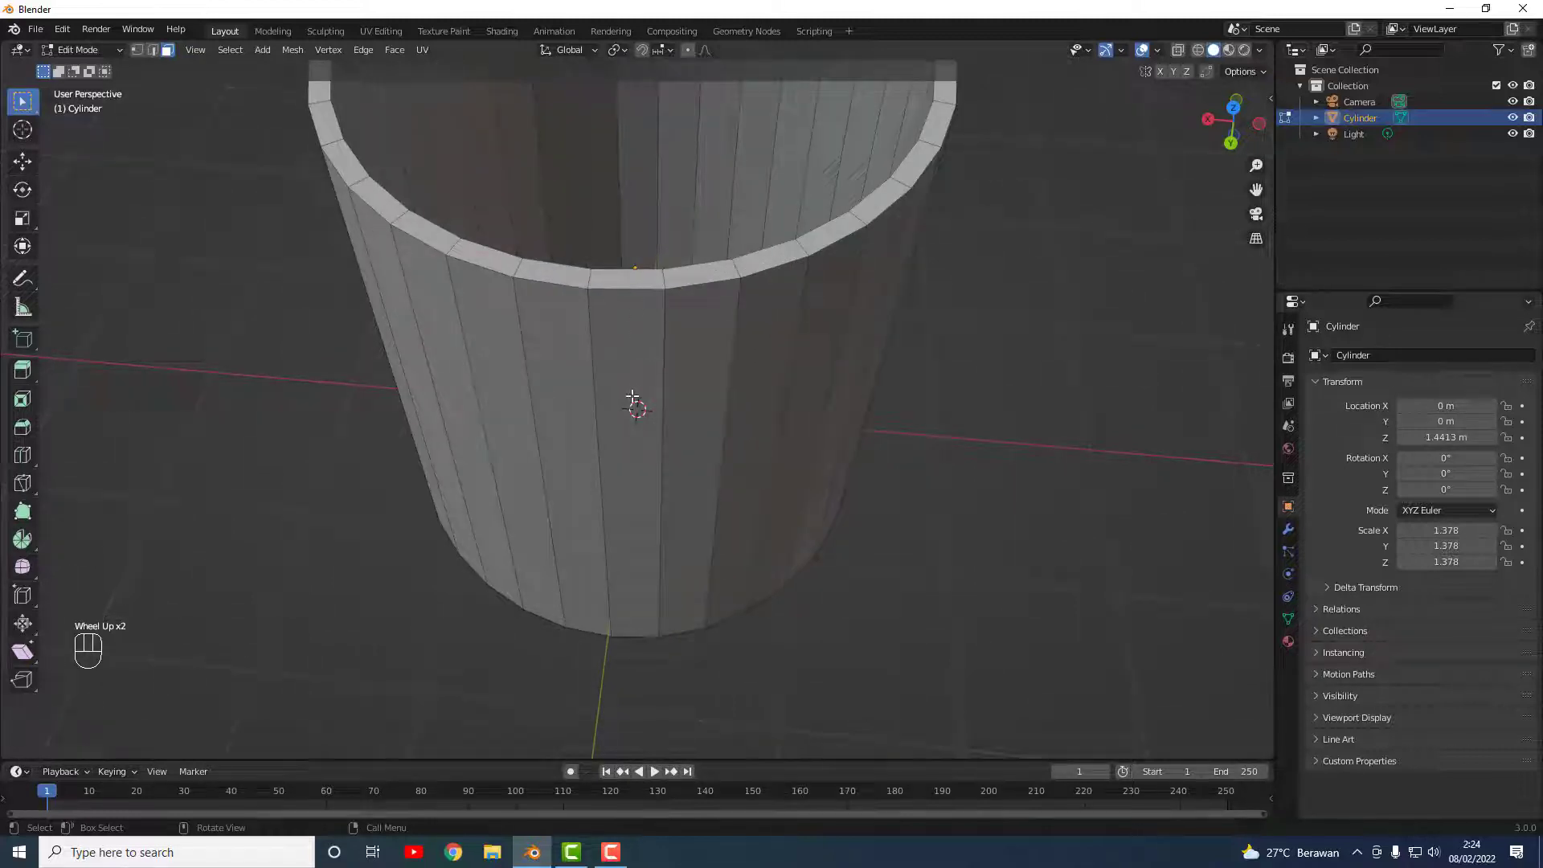
pyautogui.moveTo(637, 403); pyautogui.dragTo(548, 341, button='middle')
pyautogui.moveTo(692, 372); pyautogui.dragTo(657, 319, button='middle')
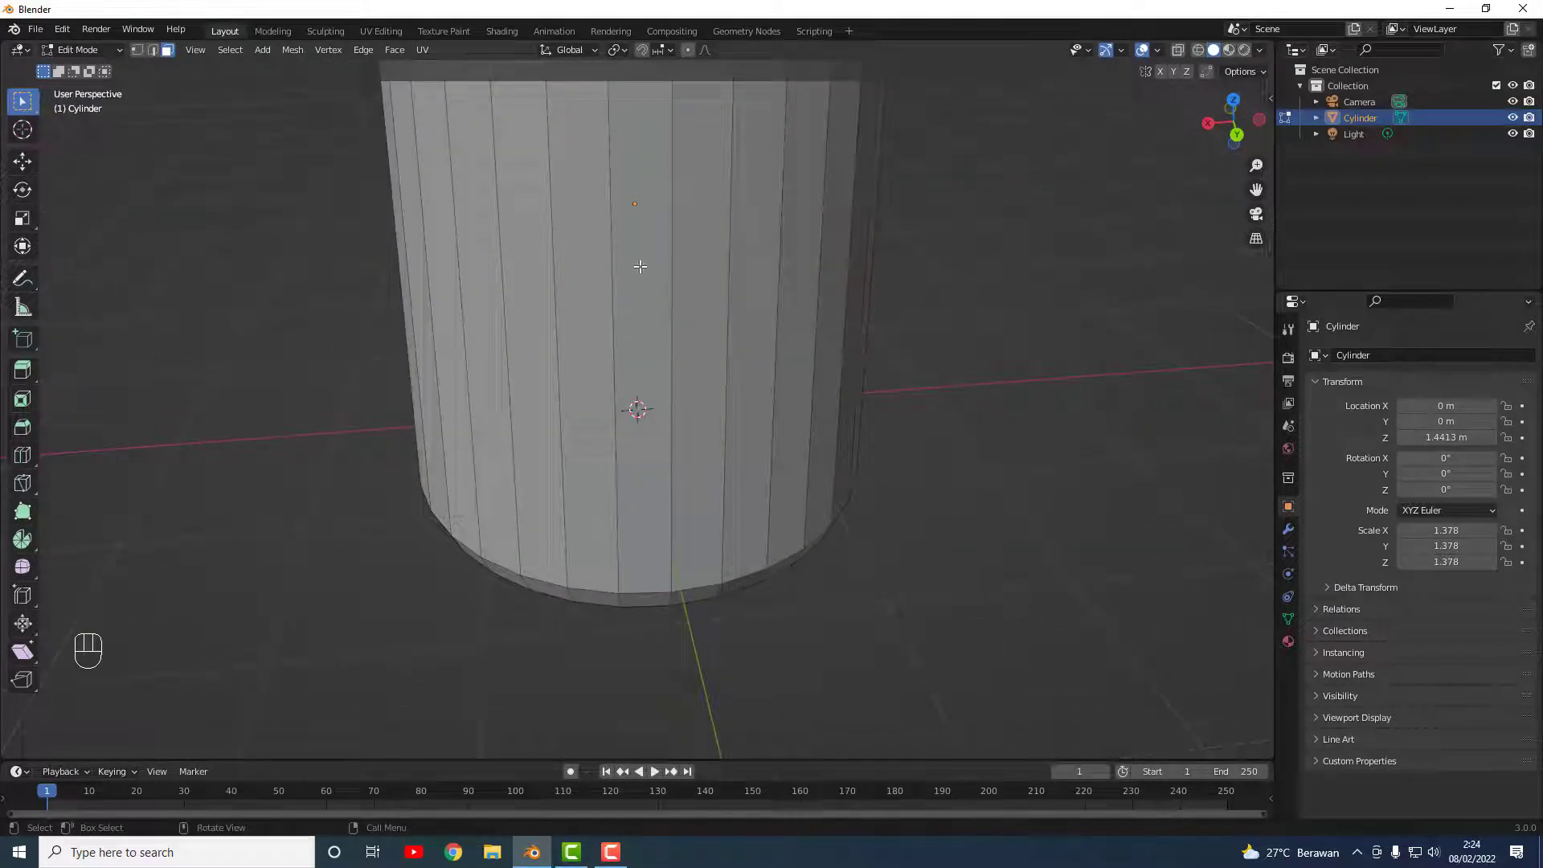
# Step: Add a vertical loop cut through the middle of the wall face column nearest the Y axis
pyautogui.hotkey('ctrl', 'r')
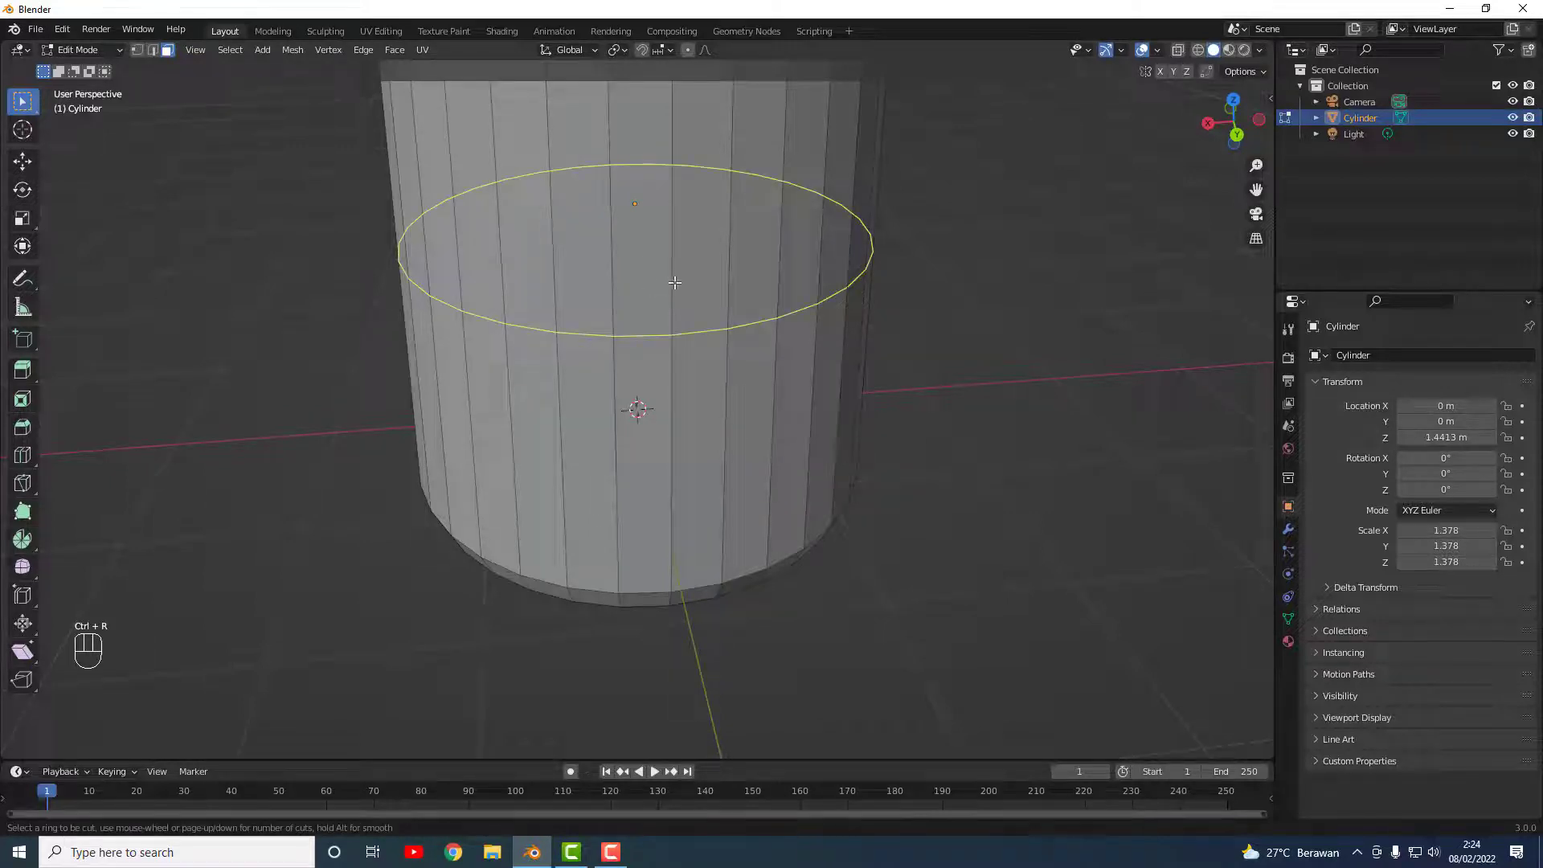
pyautogui.click(646, 602)
pyautogui.click(650, 604)
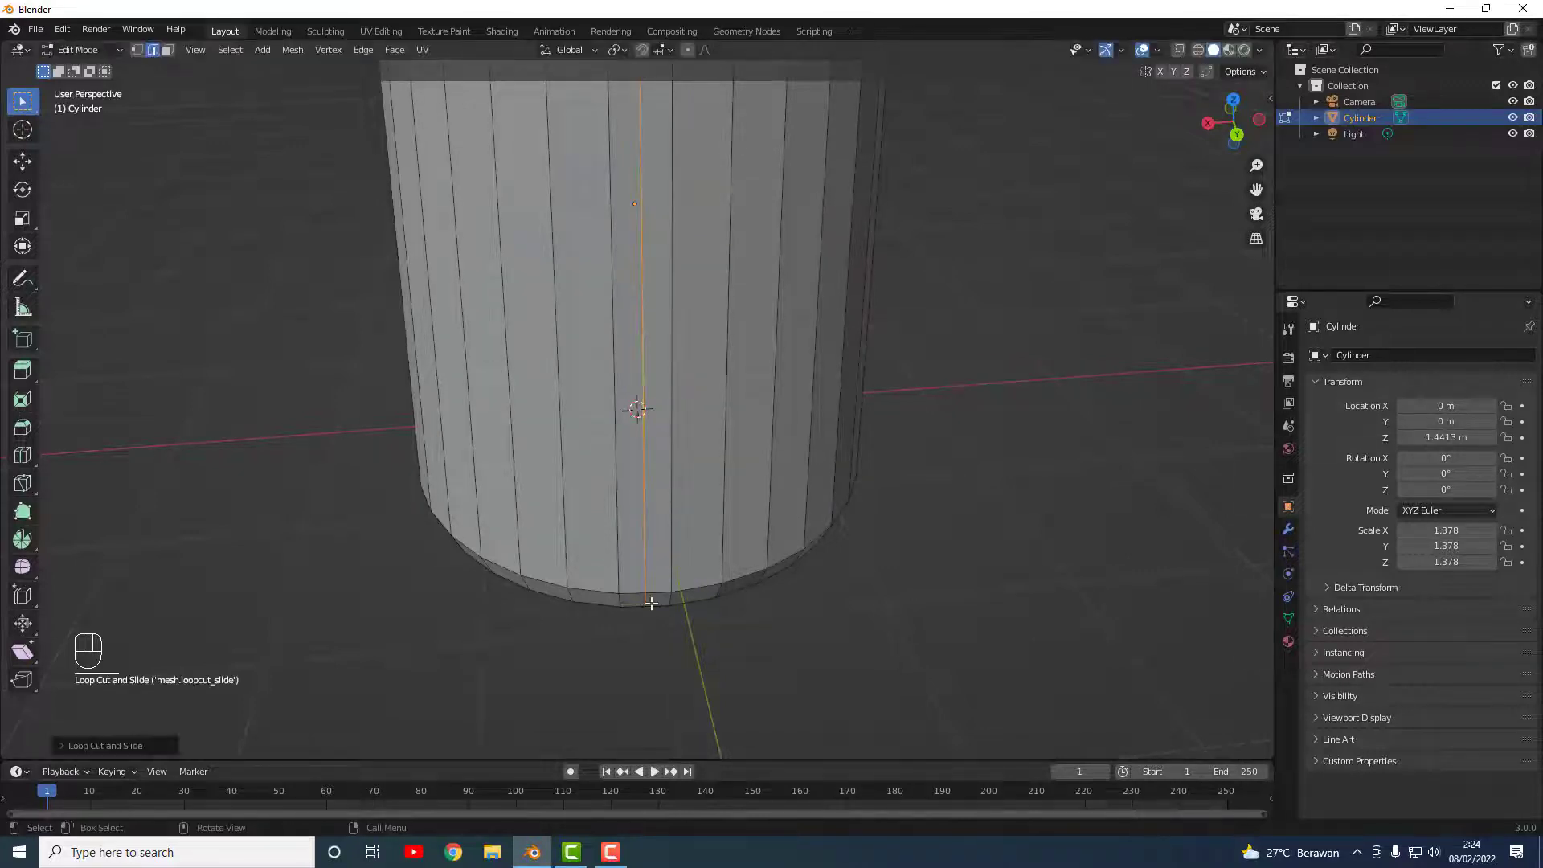
pyautogui.click(653, 618)
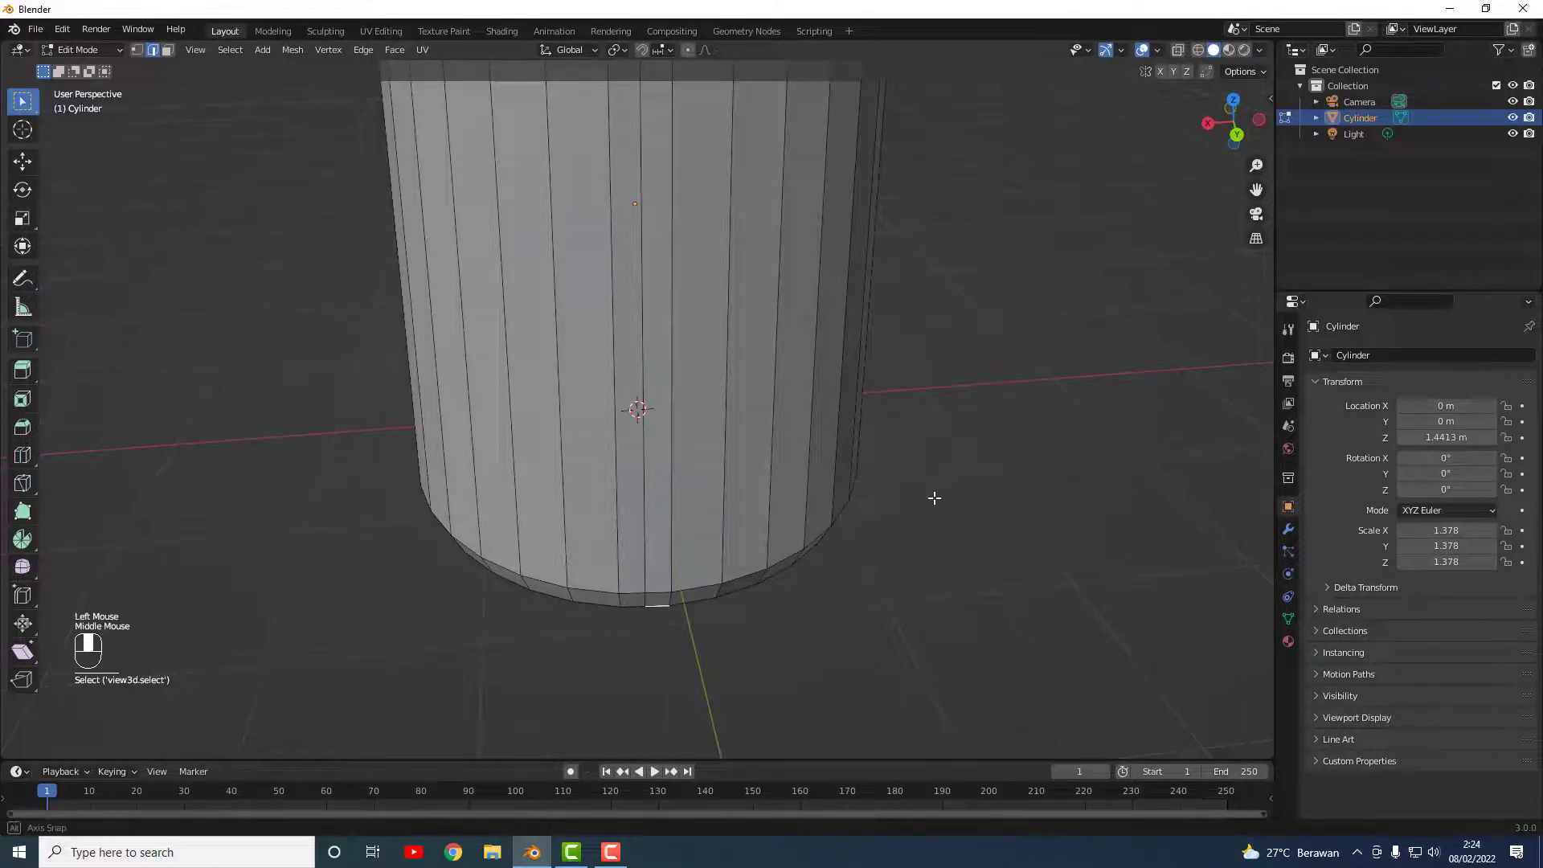
pyautogui.moveTo(933, 496); pyautogui.dragTo(732, 545, button='middle')
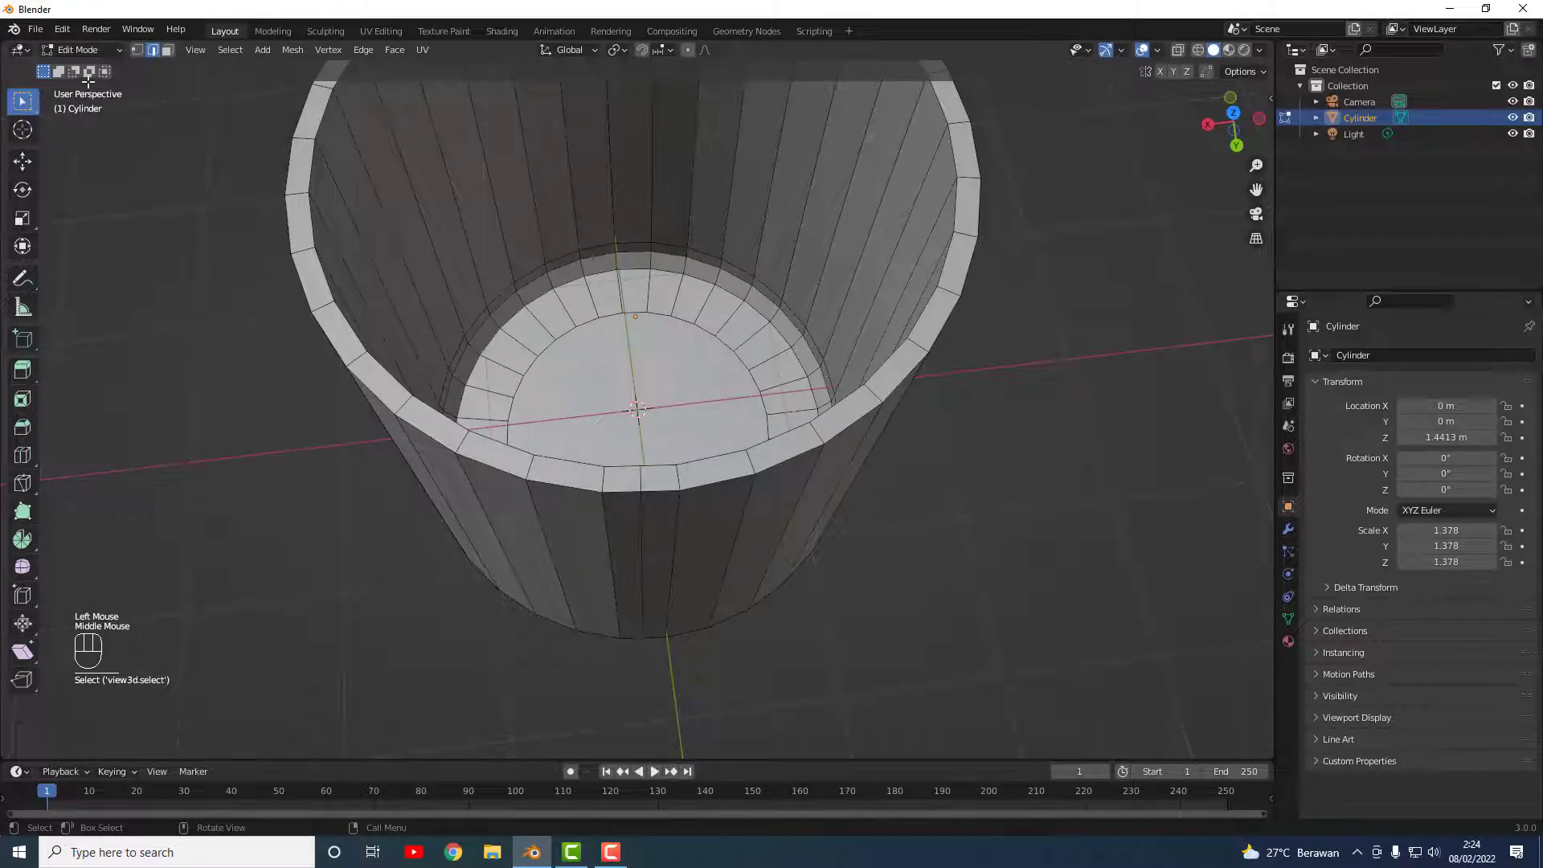
# Step: Change to vertex selection and add a horizontal loop cut around the outer wall, slid slightly below mid-height
pyautogui.click(138, 50)
pyautogui.moveTo(880, 615); pyautogui.dragTo(775, 528, button='middle')
pyautogui.moveTo(593, 362); pyautogui.dragTo(674, 440, button='middle')
pyautogui.moveTo(606, 378); pyautogui.dragTo(721, 419, button='middle')
pyautogui.scroll(-2, 720, 419)
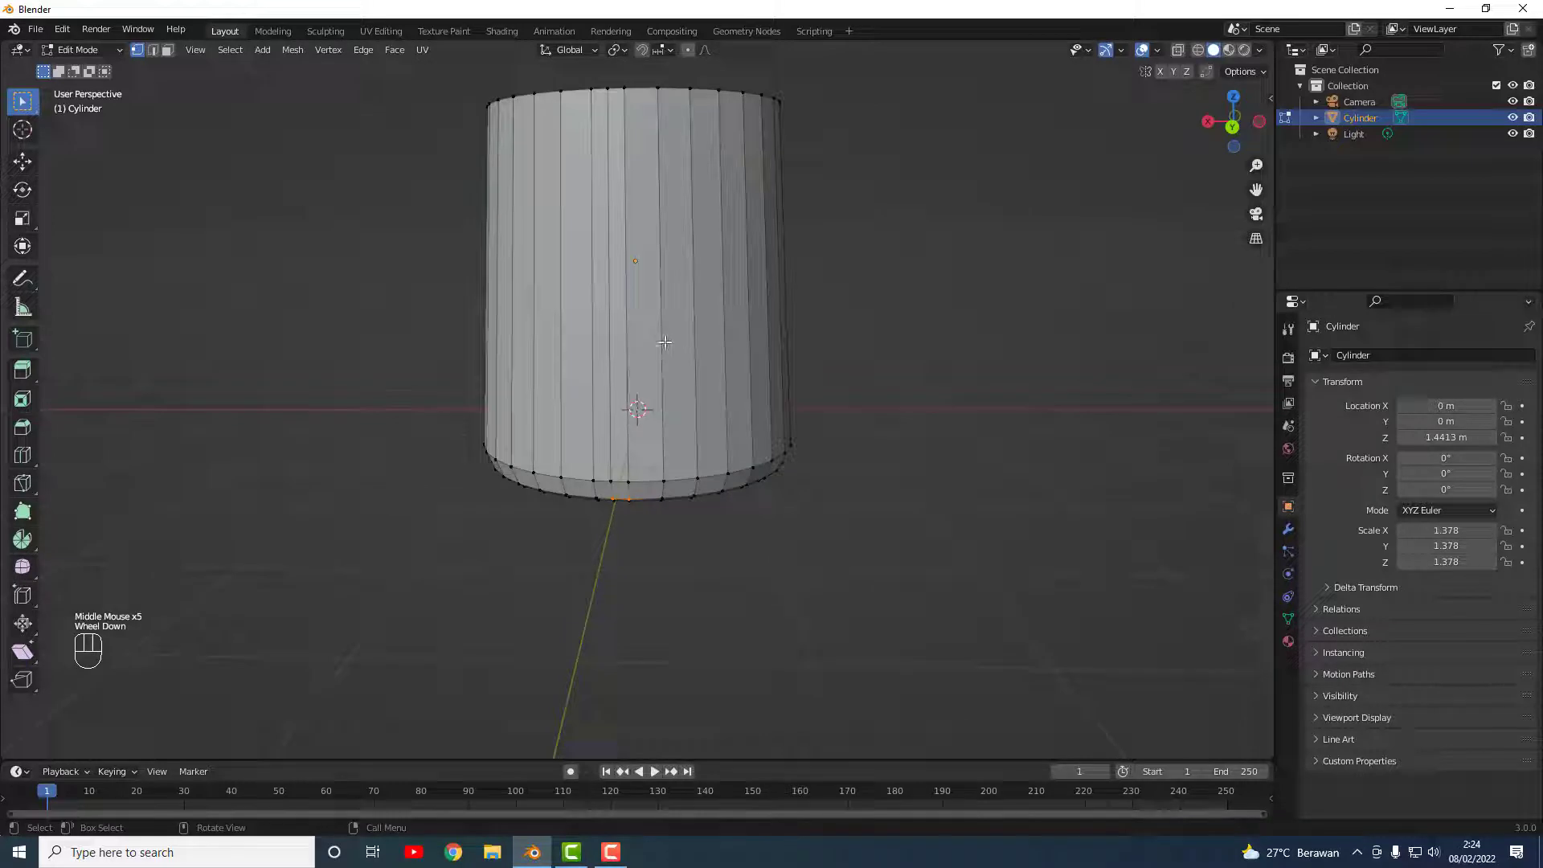
pyautogui.hotkey('ctrl', 'r')
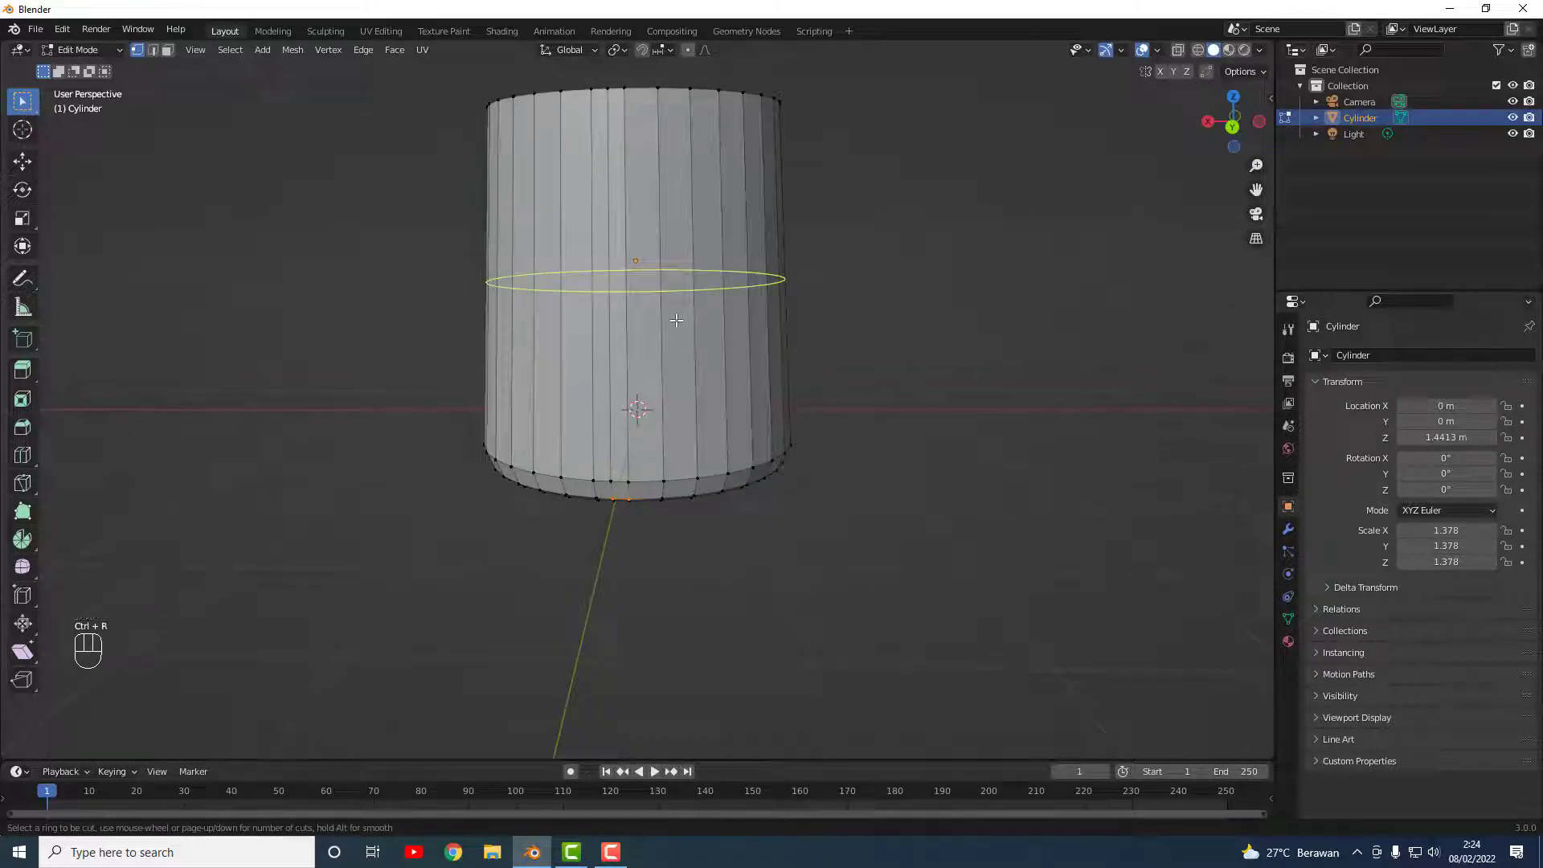
pyautogui.click(676, 325)
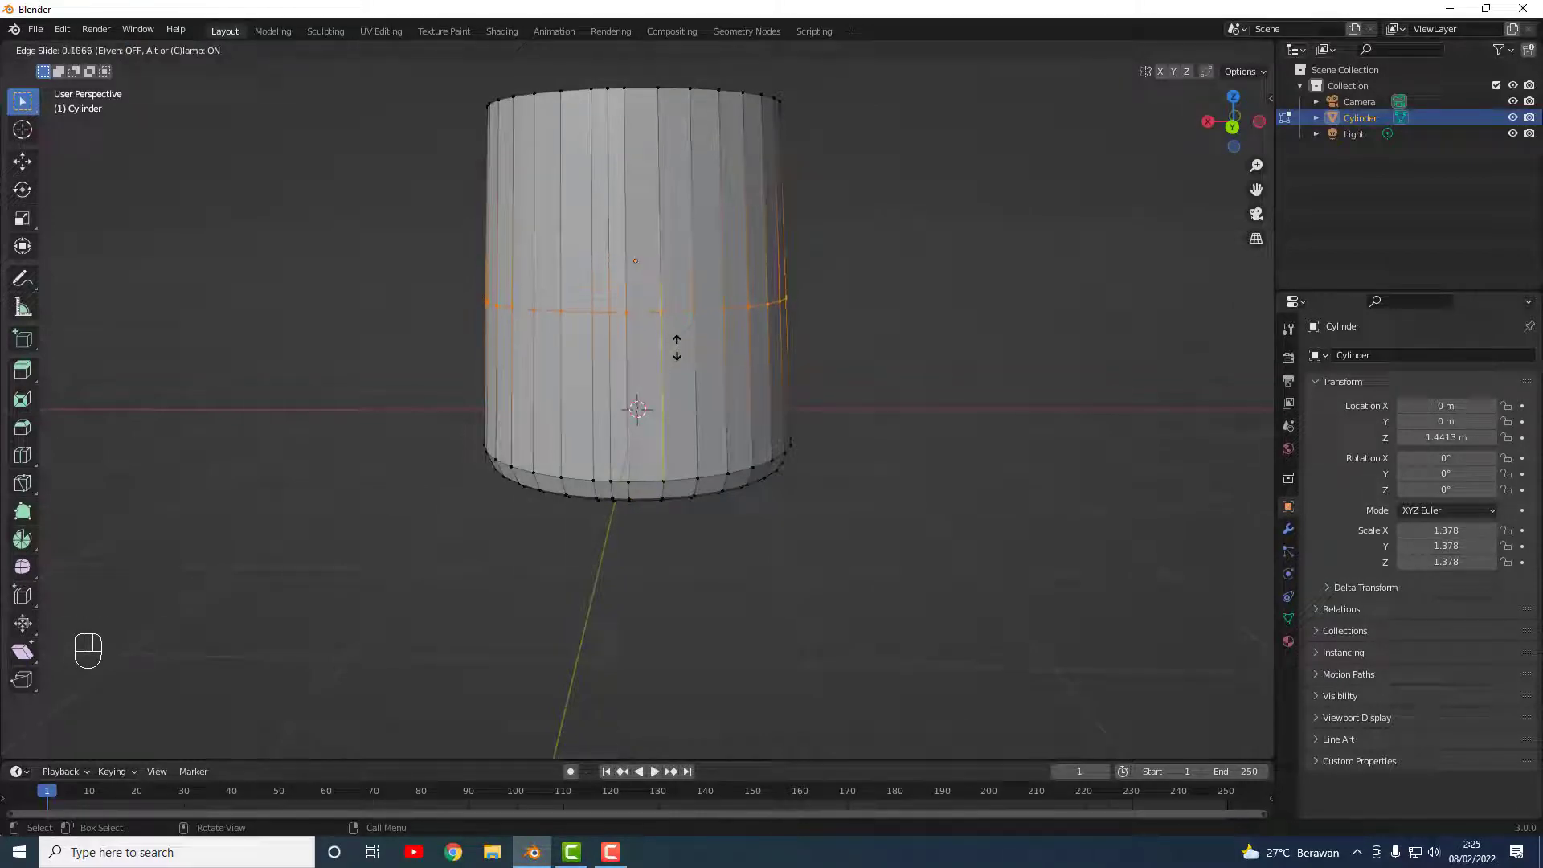
pyautogui.click(678, 354)
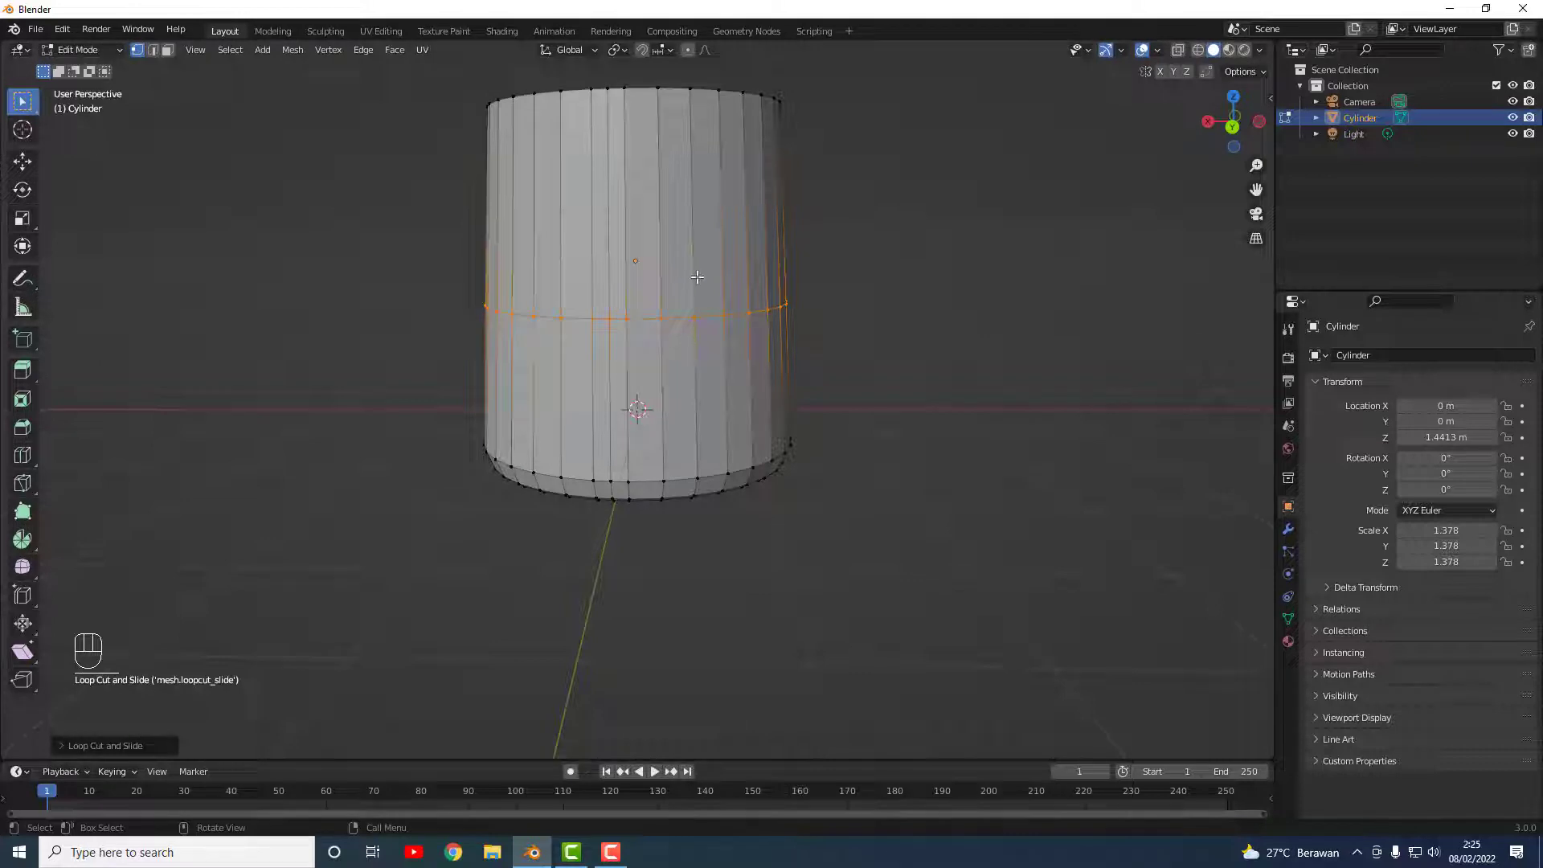
# Step: Add a second horizontal loop cut around the outer wall and slide it down to just above the first one
pyautogui.hotkey('ctrl', 'r')
pyautogui.moveTo(695, 299); pyautogui.dragTo(695, 355)
pyautogui.click(942, 294)
pyautogui.moveTo(940, 293); pyautogui.dragTo(940, 410, button='middle')
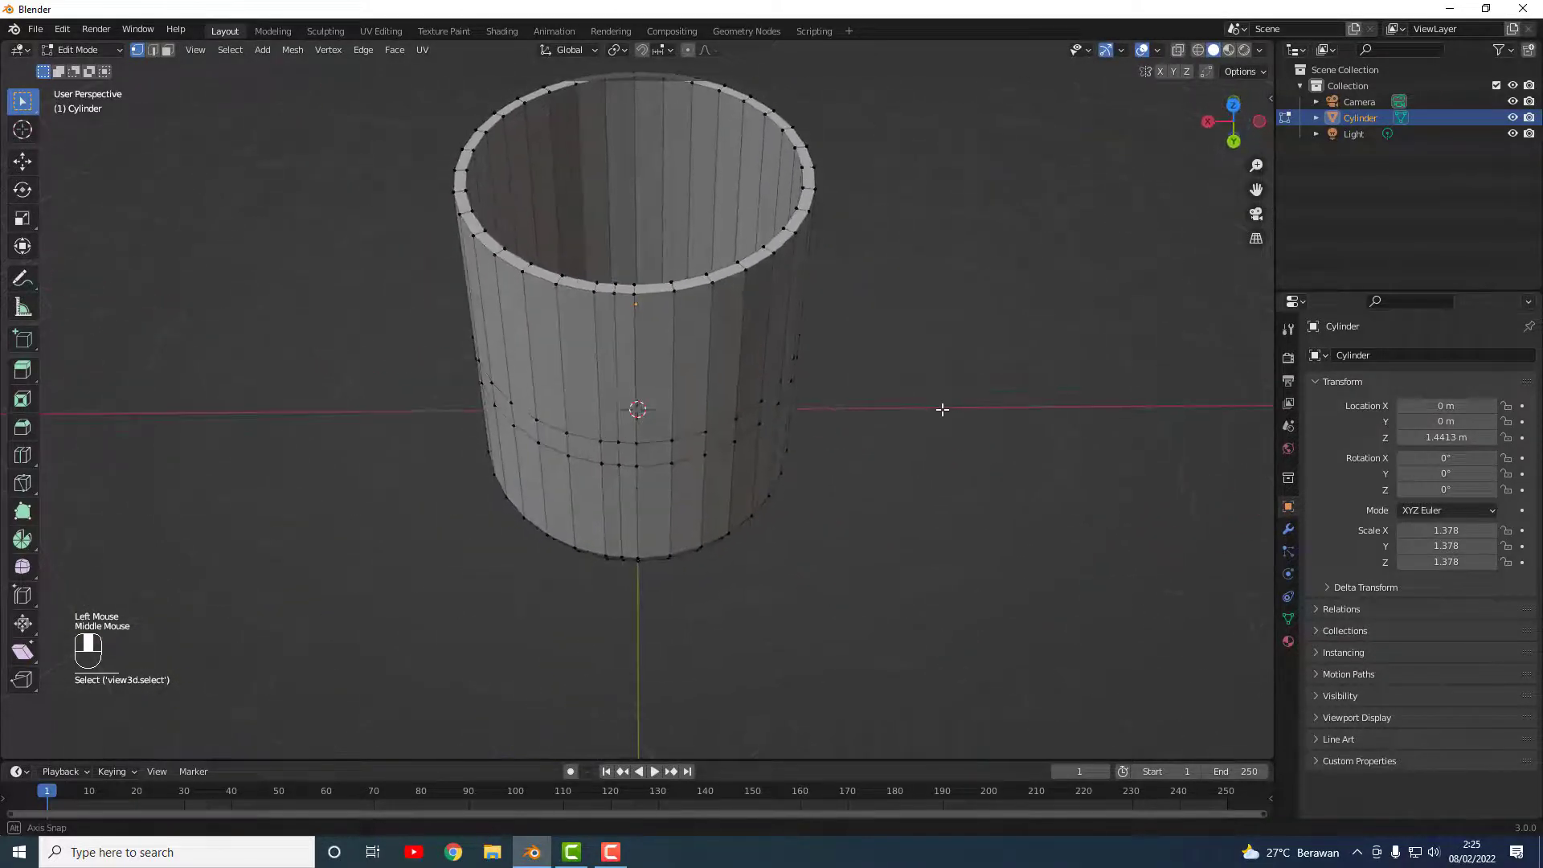
# Step: Select the rim vertices at the vertical cut and move them outward along Y to start a pouring spout
pyautogui.moveTo(612, 276); pyautogui.dragTo(623, 313)
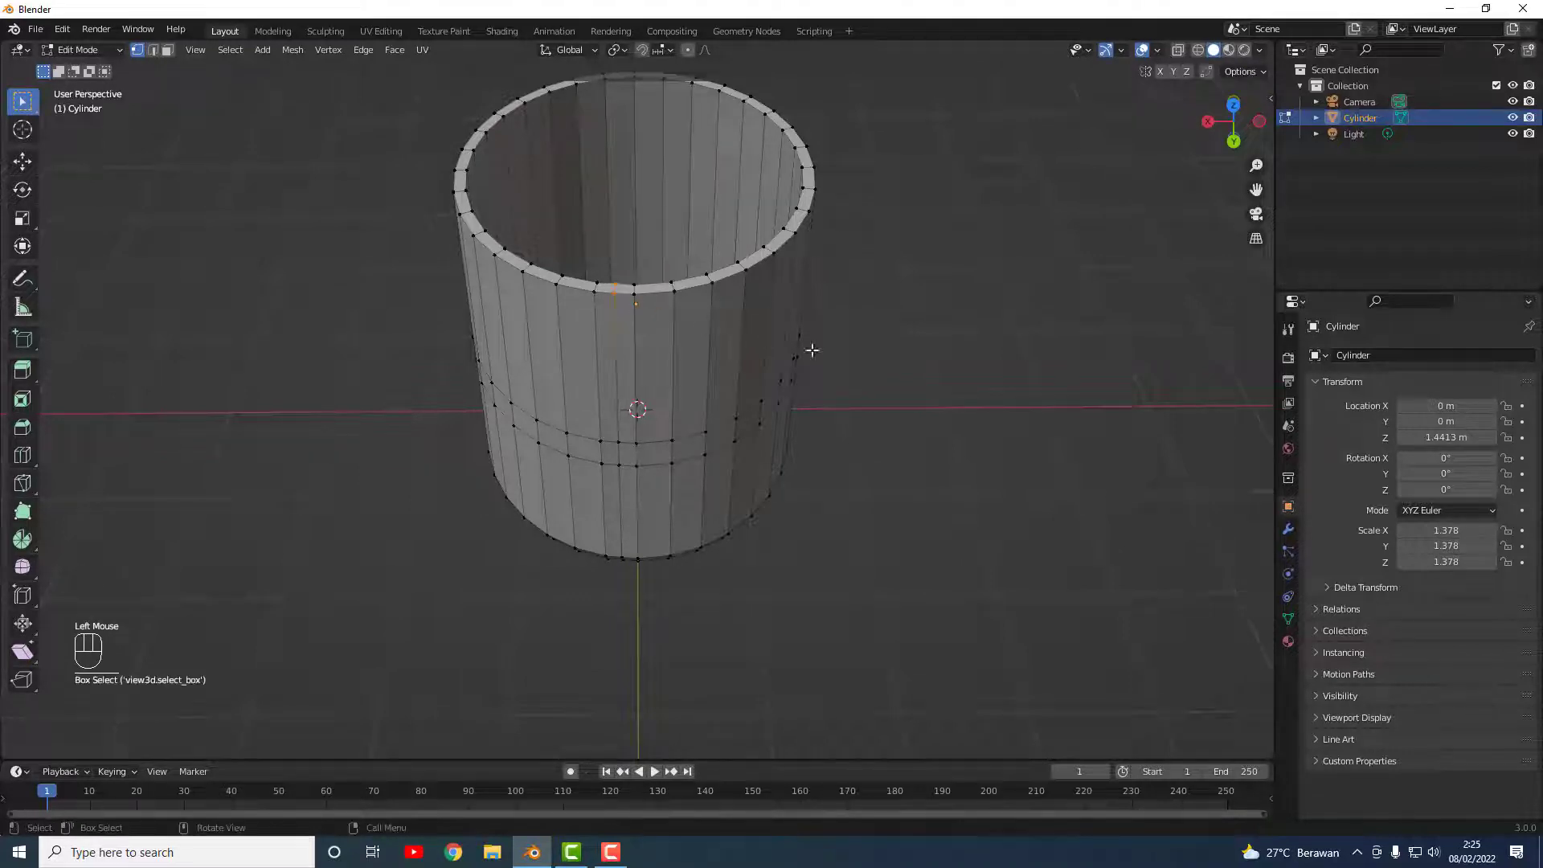
pyautogui.moveTo(809, 350); pyautogui.dragTo(694, 388, button='middle')
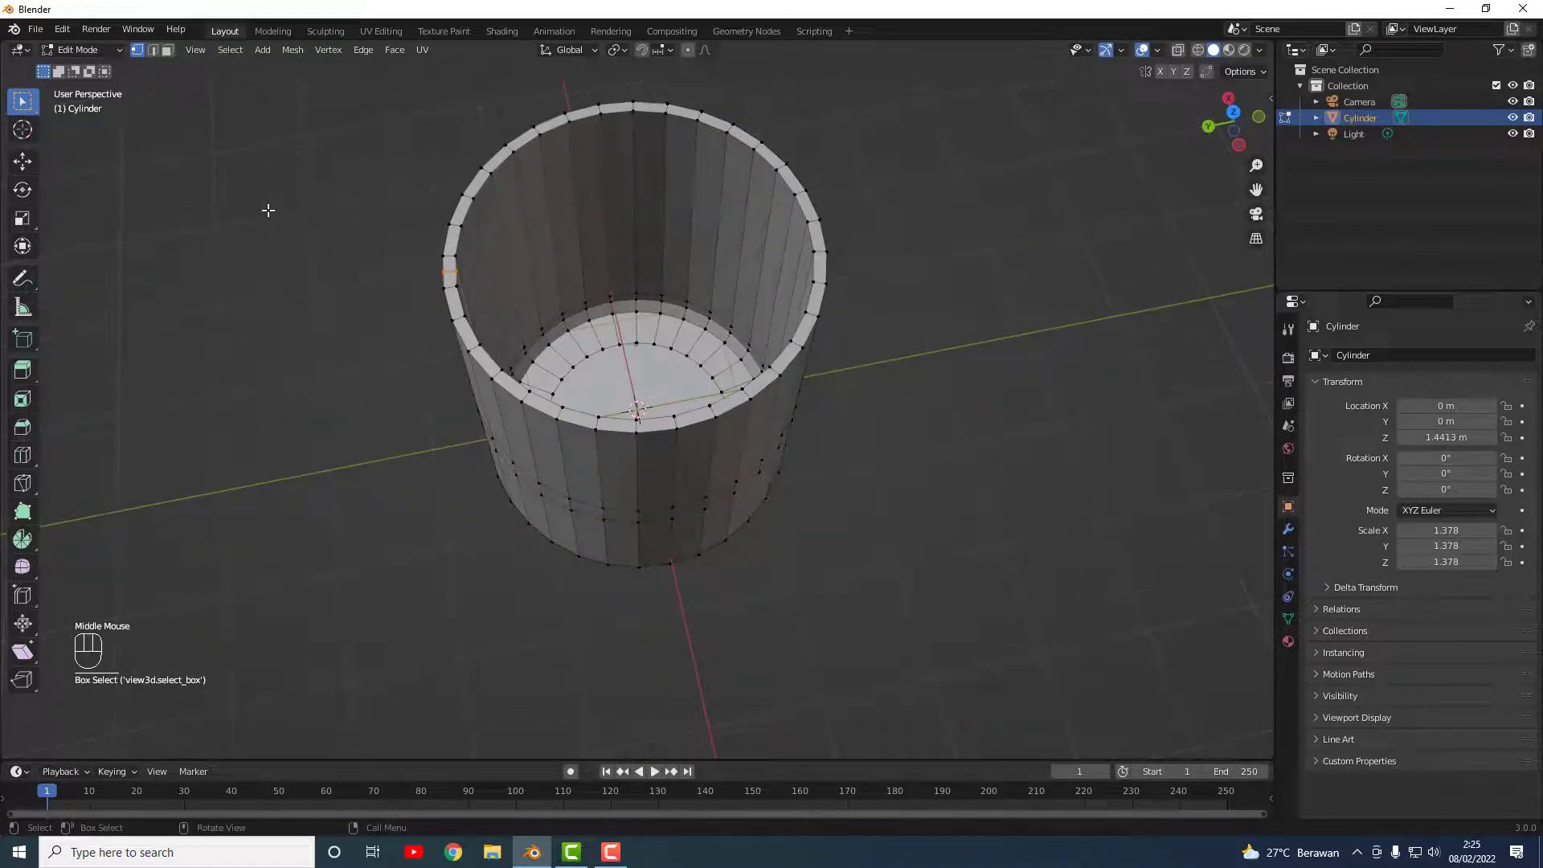
pyautogui.moveTo(269, 206); pyautogui.dragTo(313, 194, button='middle')
pyautogui.click(23, 162)
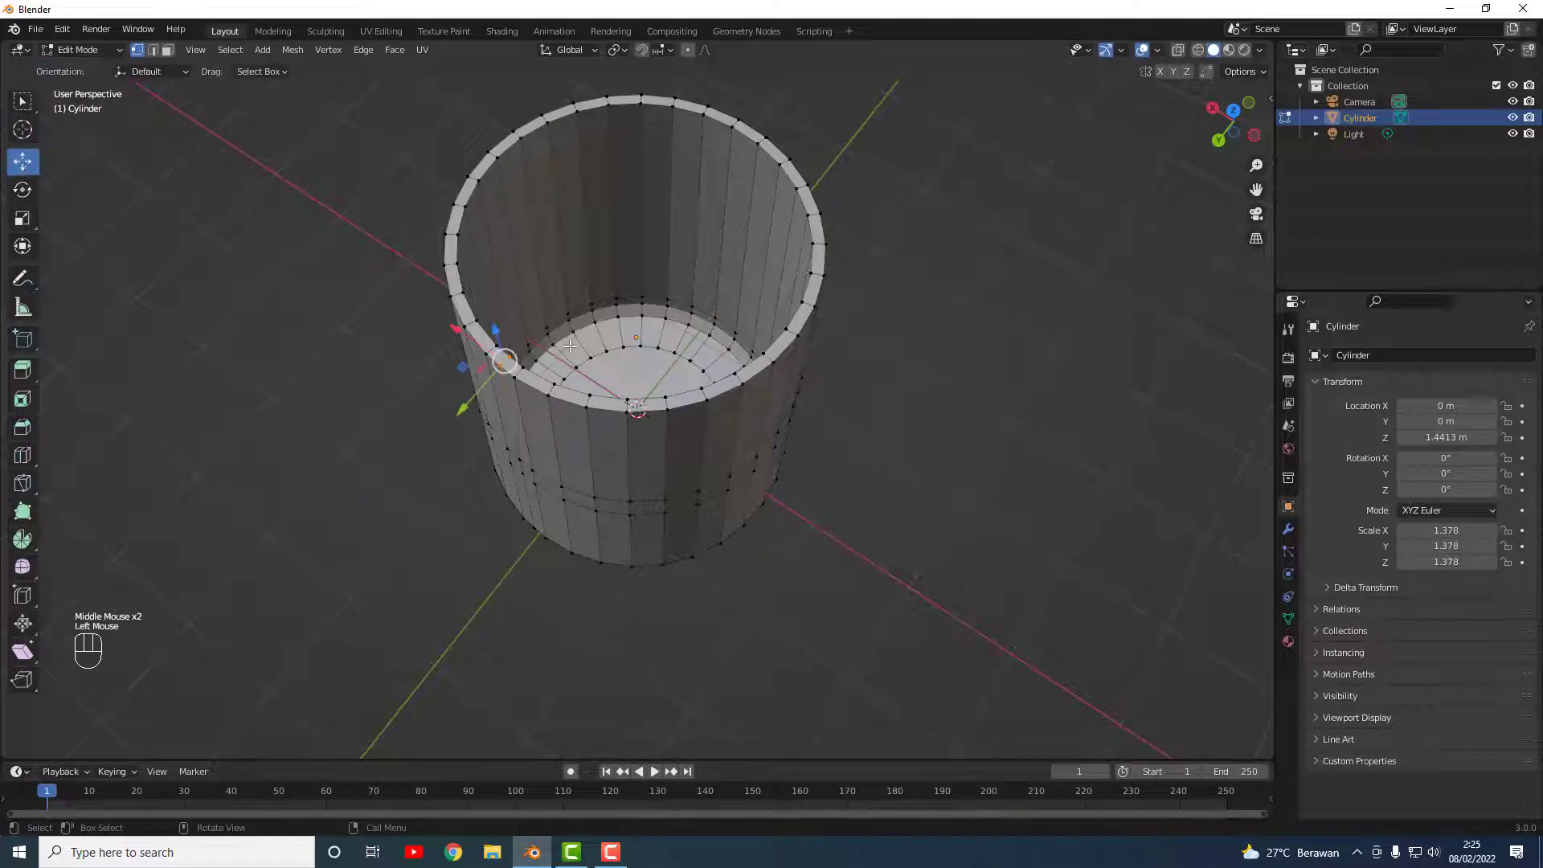
pyautogui.moveTo(572, 345); pyautogui.dragTo(692, 395, button='middle')
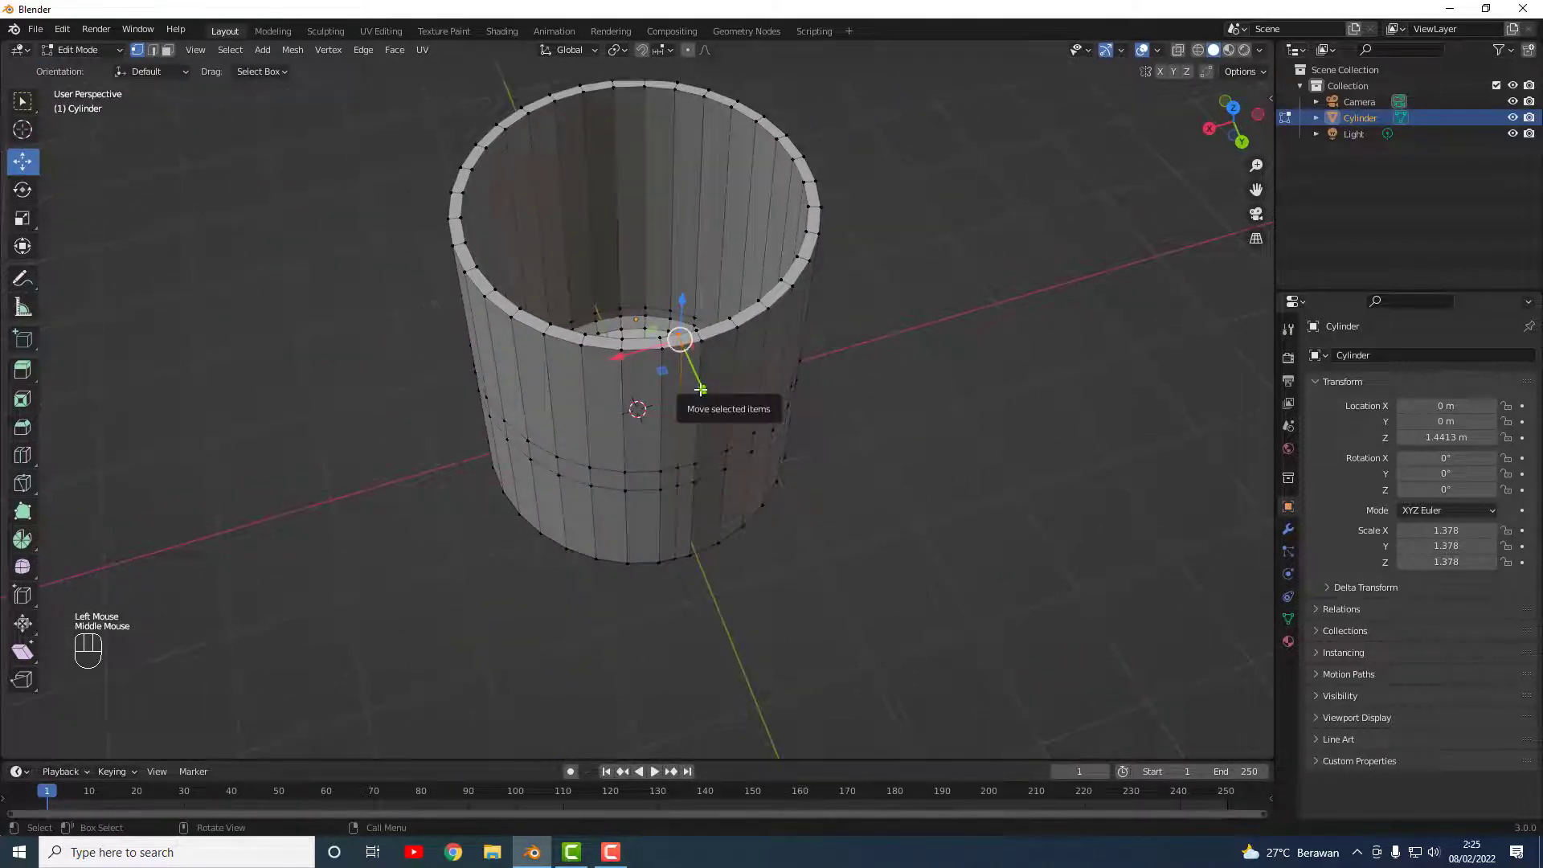
pyautogui.moveTo(693, 397)
pyautogui.mouseDown()
pyautogui.moveTo(720, 435)
pyautogui.moveTo(713, 406)
pyautogui.moveTo(735, 502)
pyautogui.moveTo(697, 407)
pyautogui.mouseUp()
pyautogui.click(878, 477)
# Step: Add a third horizontal loop cut around the outer wall and slide it down to just above the two existing loops
pyautogui.moveTo(878, 477); pyautogui.dragTo(595, 303, button='middle')
pyautogui.scroll(3, 434, 337)
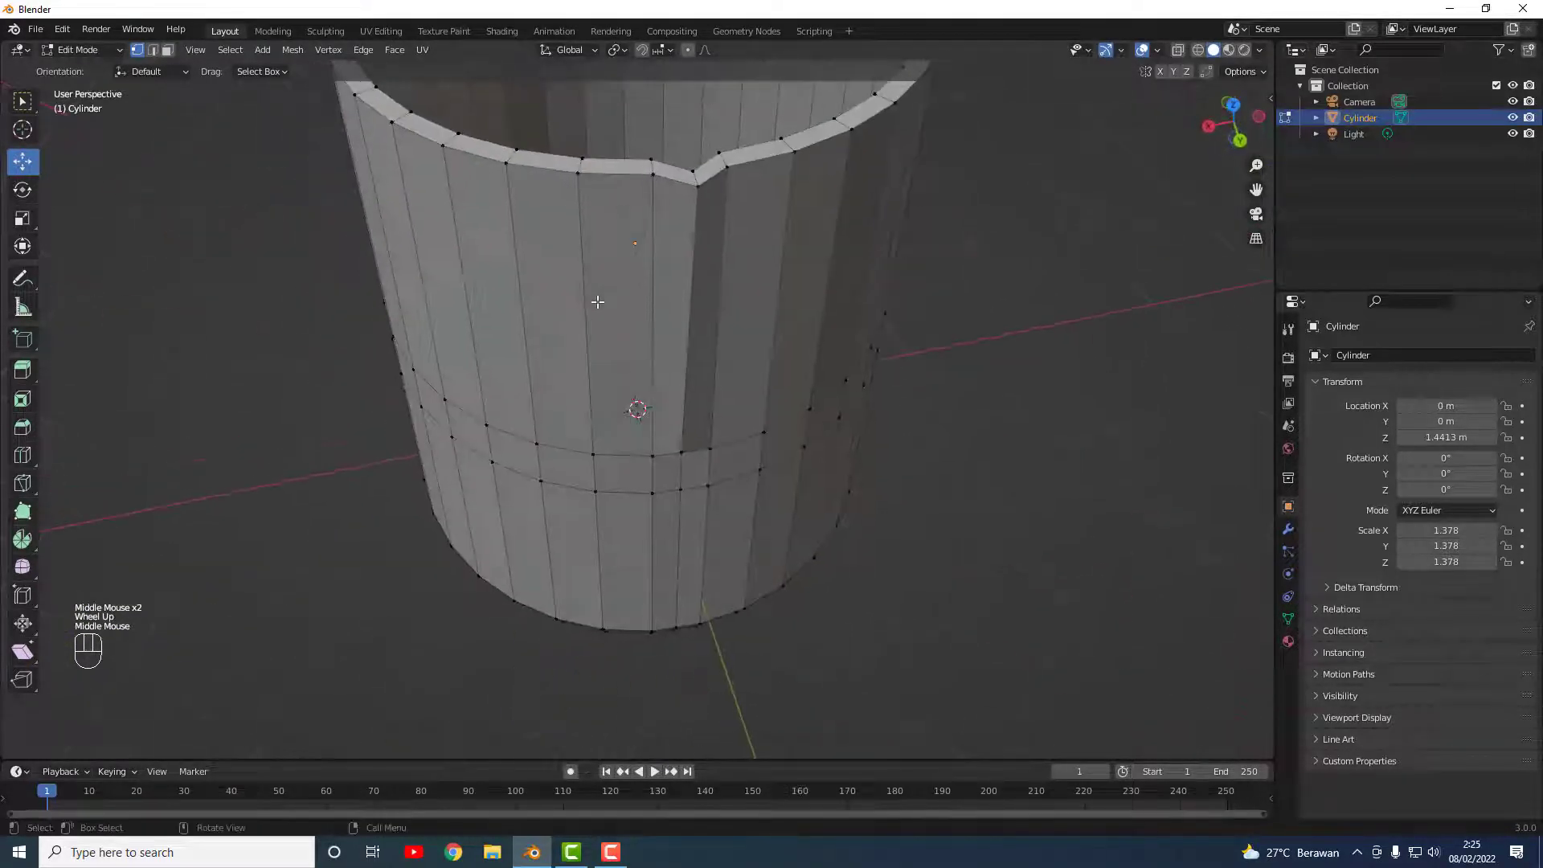
pyautogui.hotkey('ctrl', 'r')
pyautogui.click(679, 429)
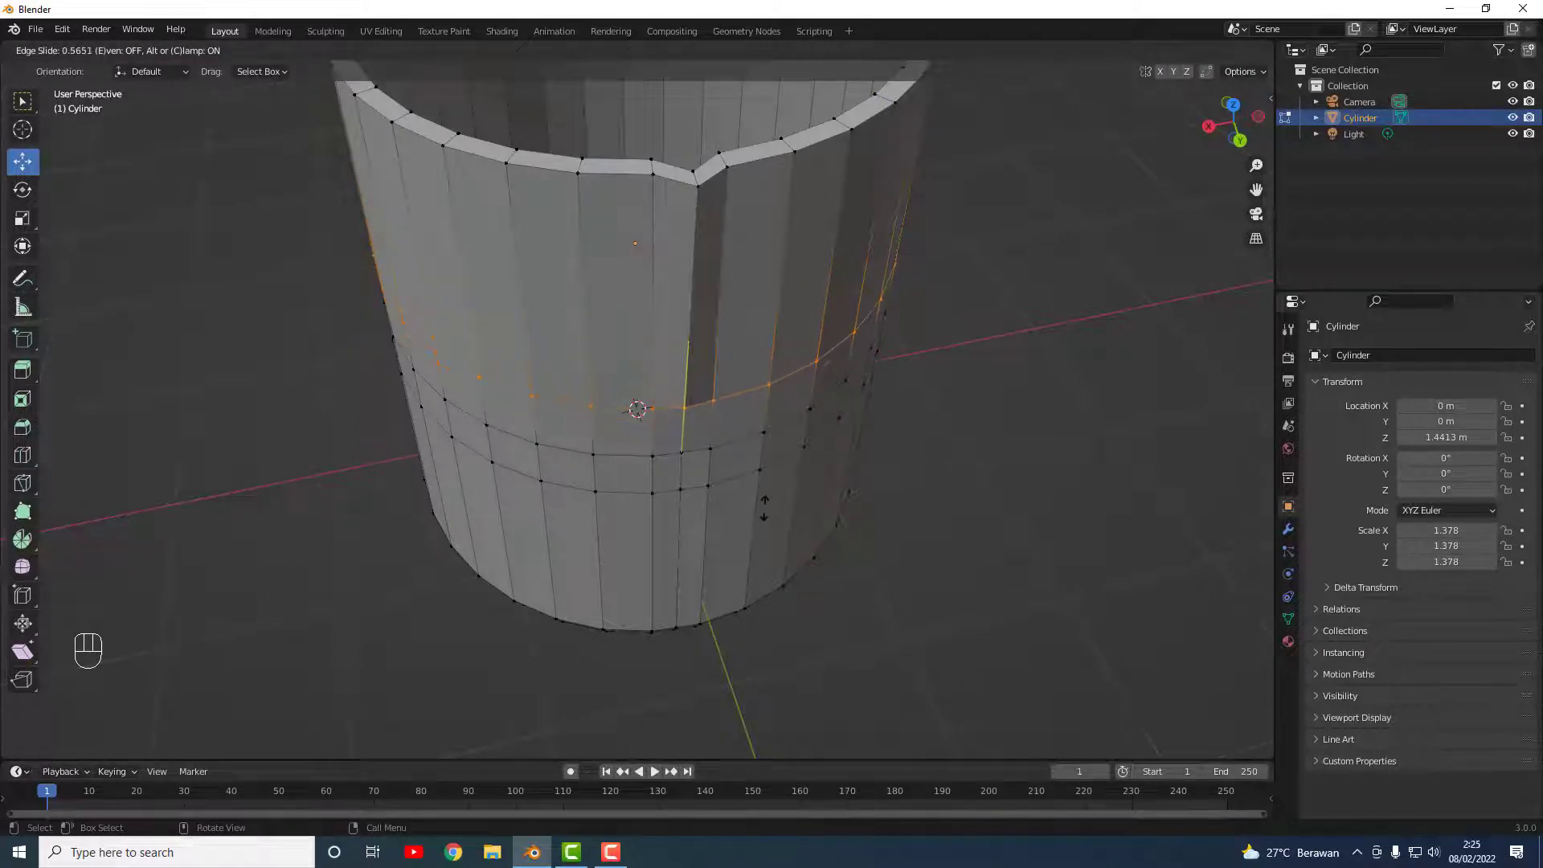
pyautogui.click(750, 530)
pyautogui.moveTo(929, 510); pyautogui.dragTo(921, 443, button='middle')
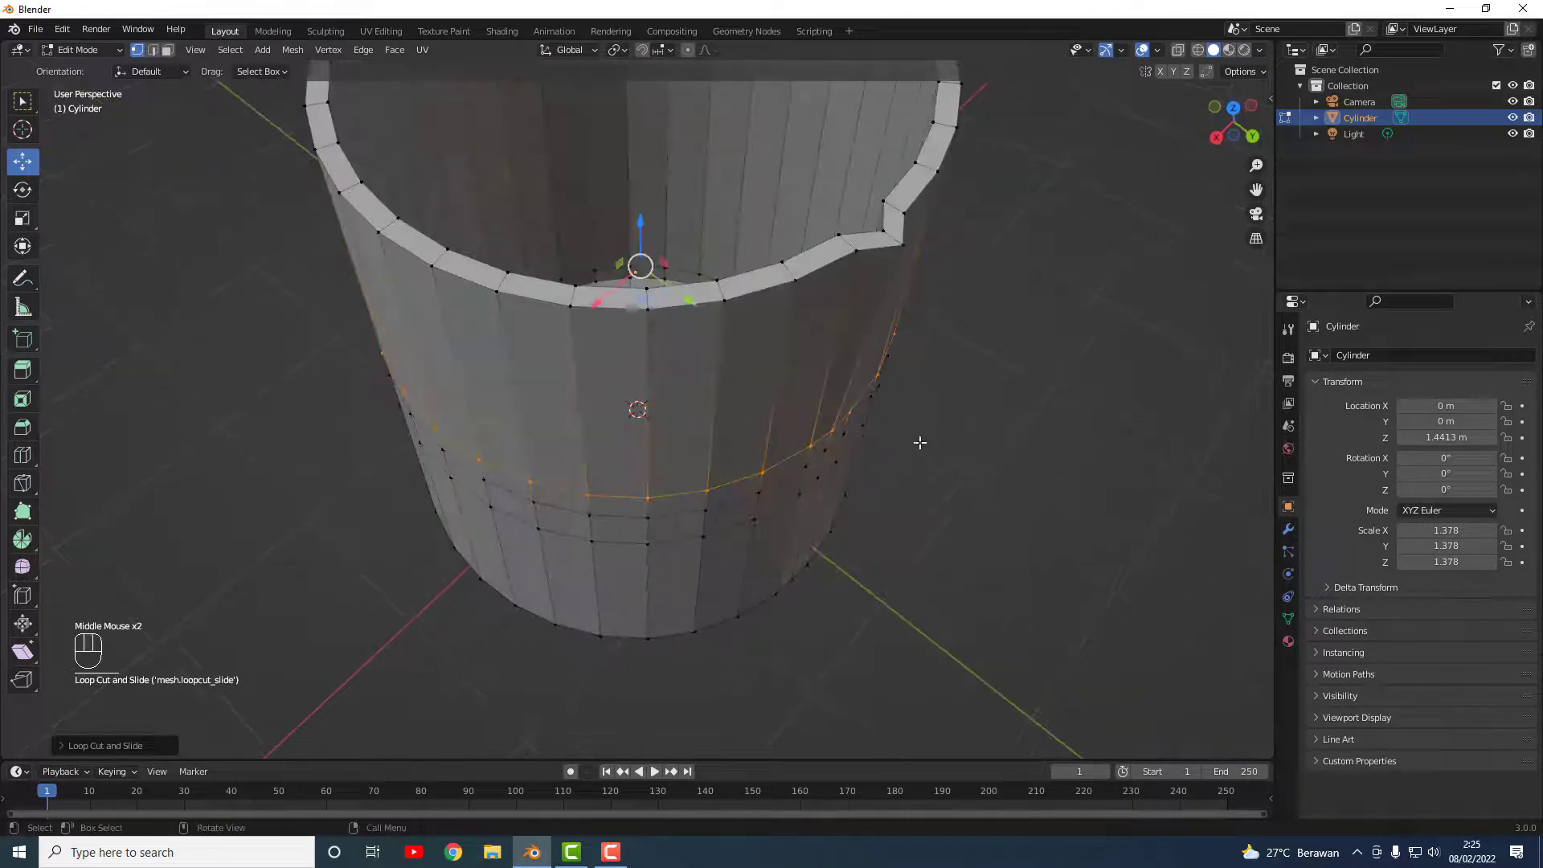
# Step: Pull the spout's outer rim vertex further outward along Y and undo the last move
pyautogui.click(1006, 404)
pyautogui.click(903, 246)
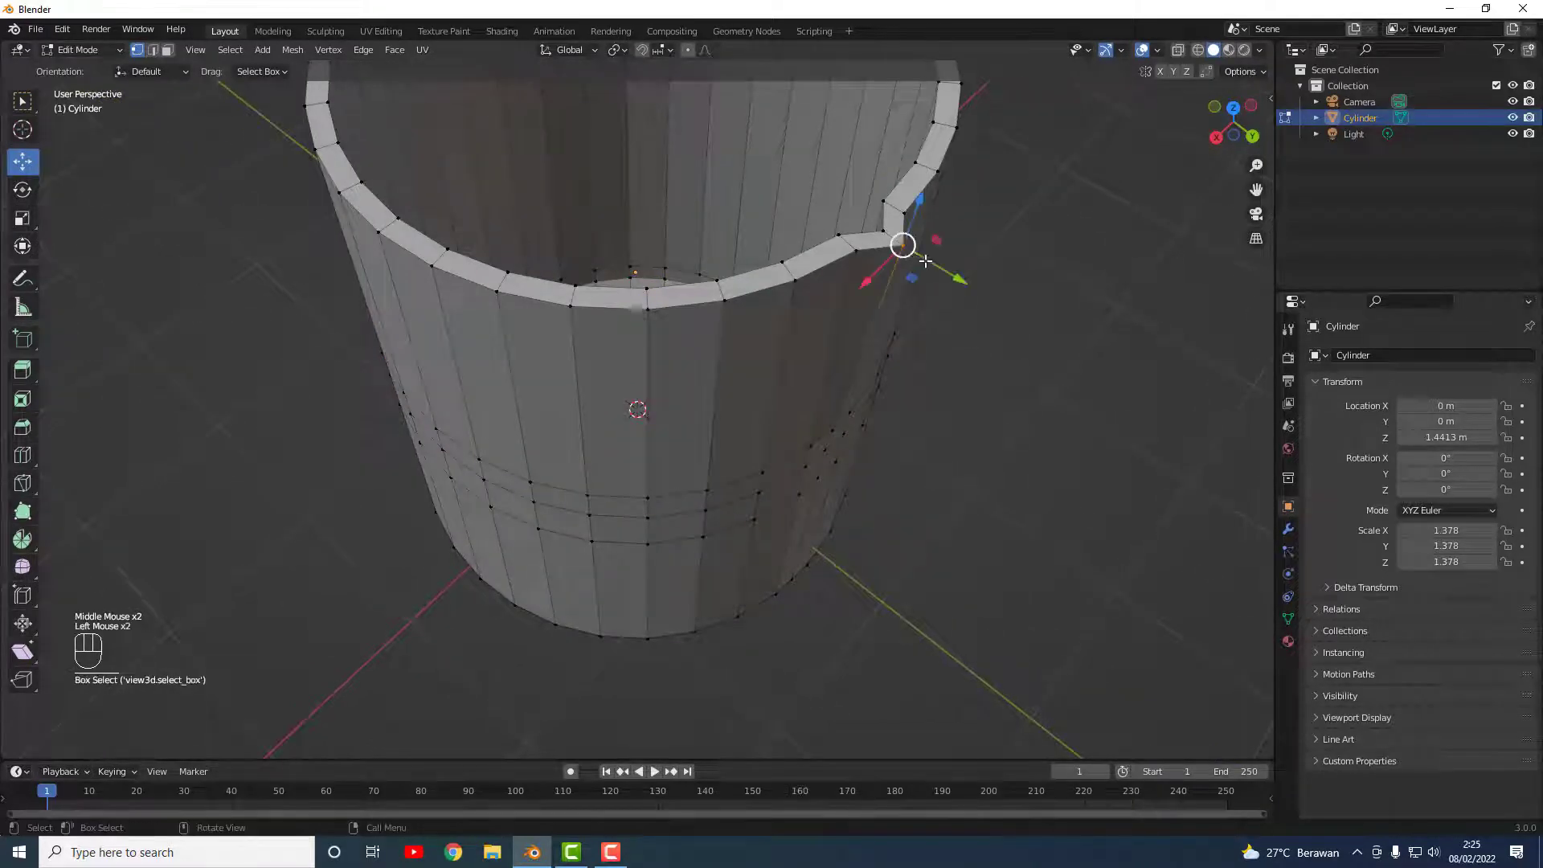
pyautogui.moveTo(949, 268)
pyautogui.mouseDown()
pyautogui.moveTo(975, 305)
pyautogui.moveTo(953, 276)
pyautogui.moveTo(964, 283)
pyautogui.mouseUp()
pyautogui.click(967, 278)
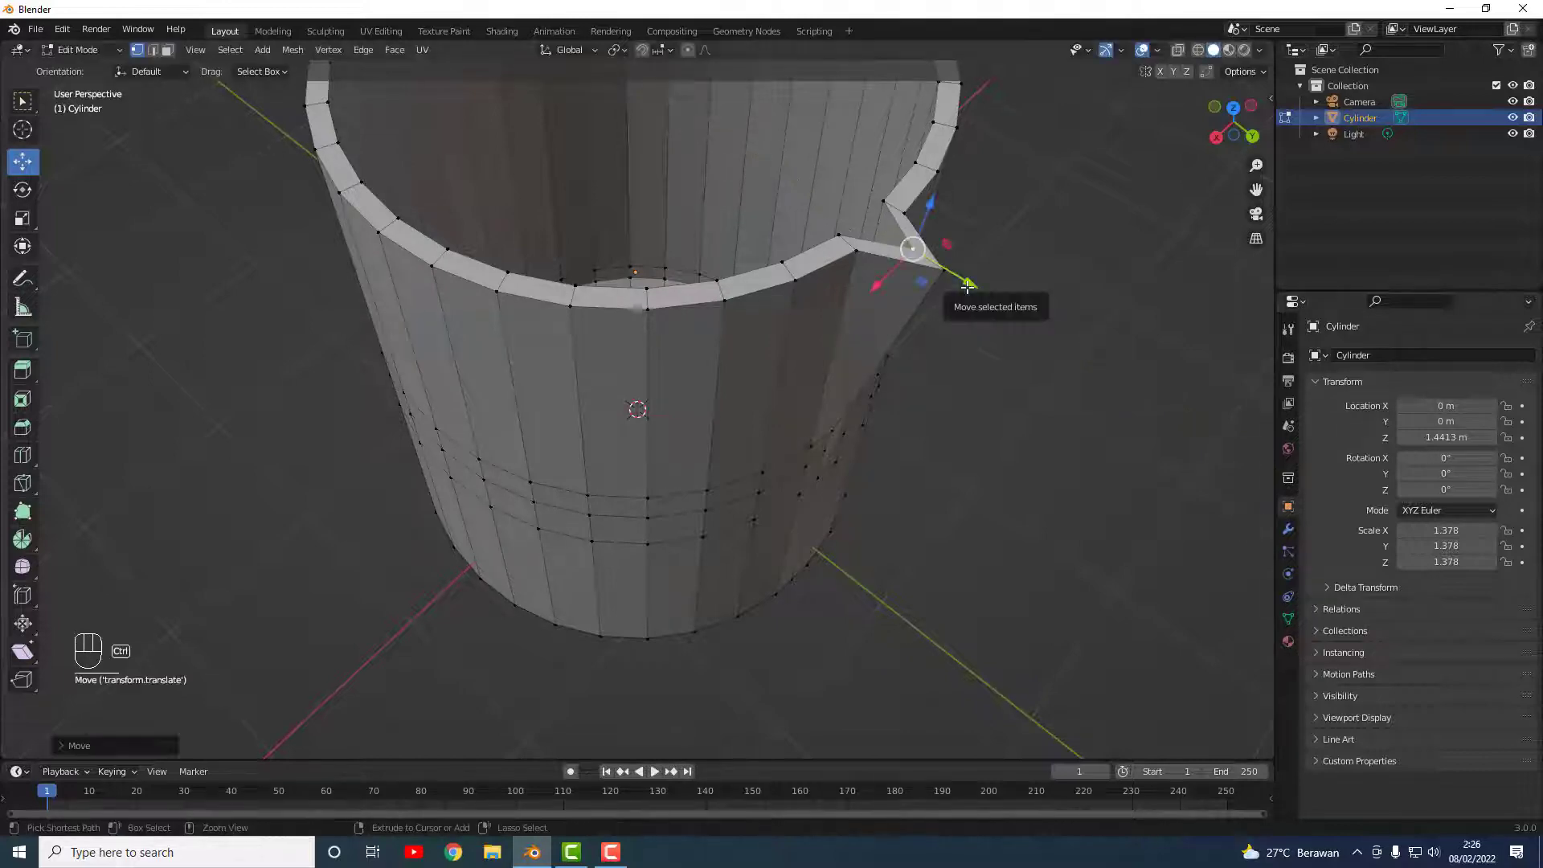
pyautogui.hotkey('ctrl', 'z')
pyautogui.moveTo(960, 386); pyautogui.dragTo(813, 231, button='middle')
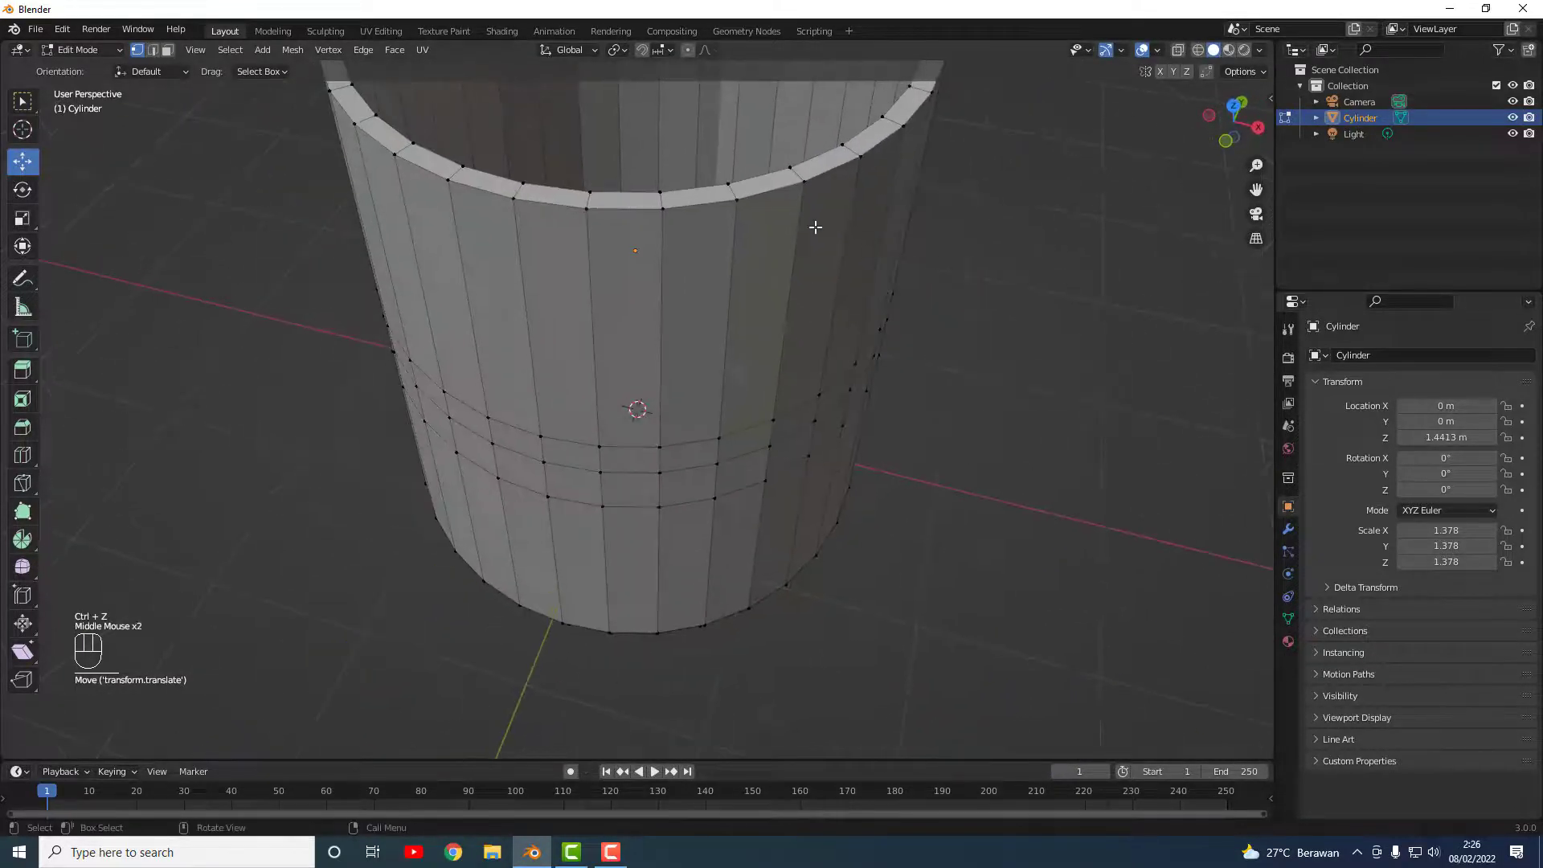
pyautogui.scroll(-2, 733, 197)
pyautogui.moveTo(728, 203); pyautogui.dragTo(601, 215, button='middle')
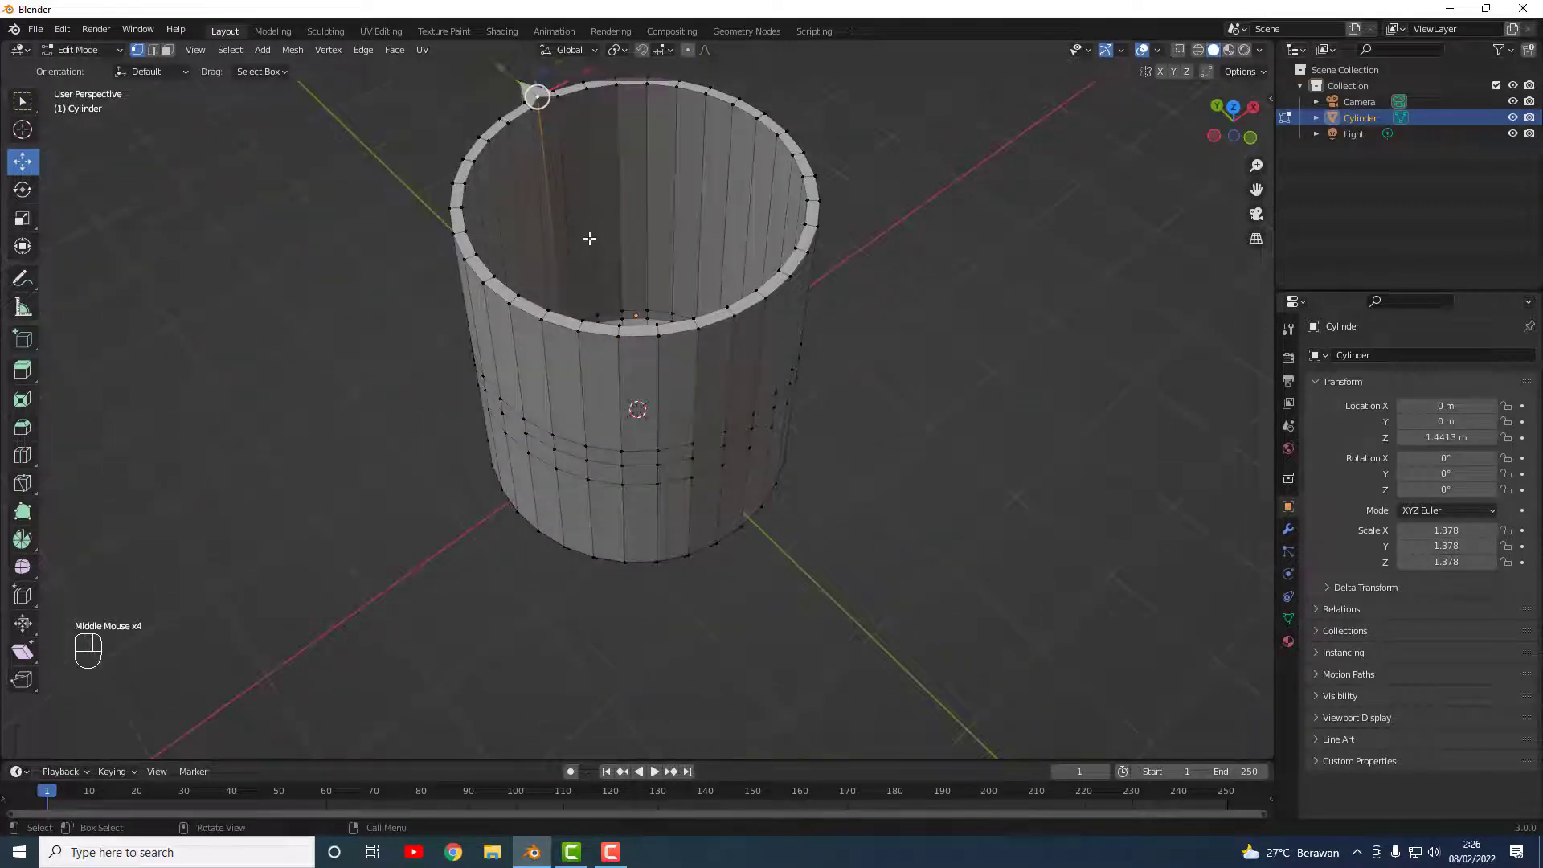
pyautogui.hotkey('ctrl', 'r')
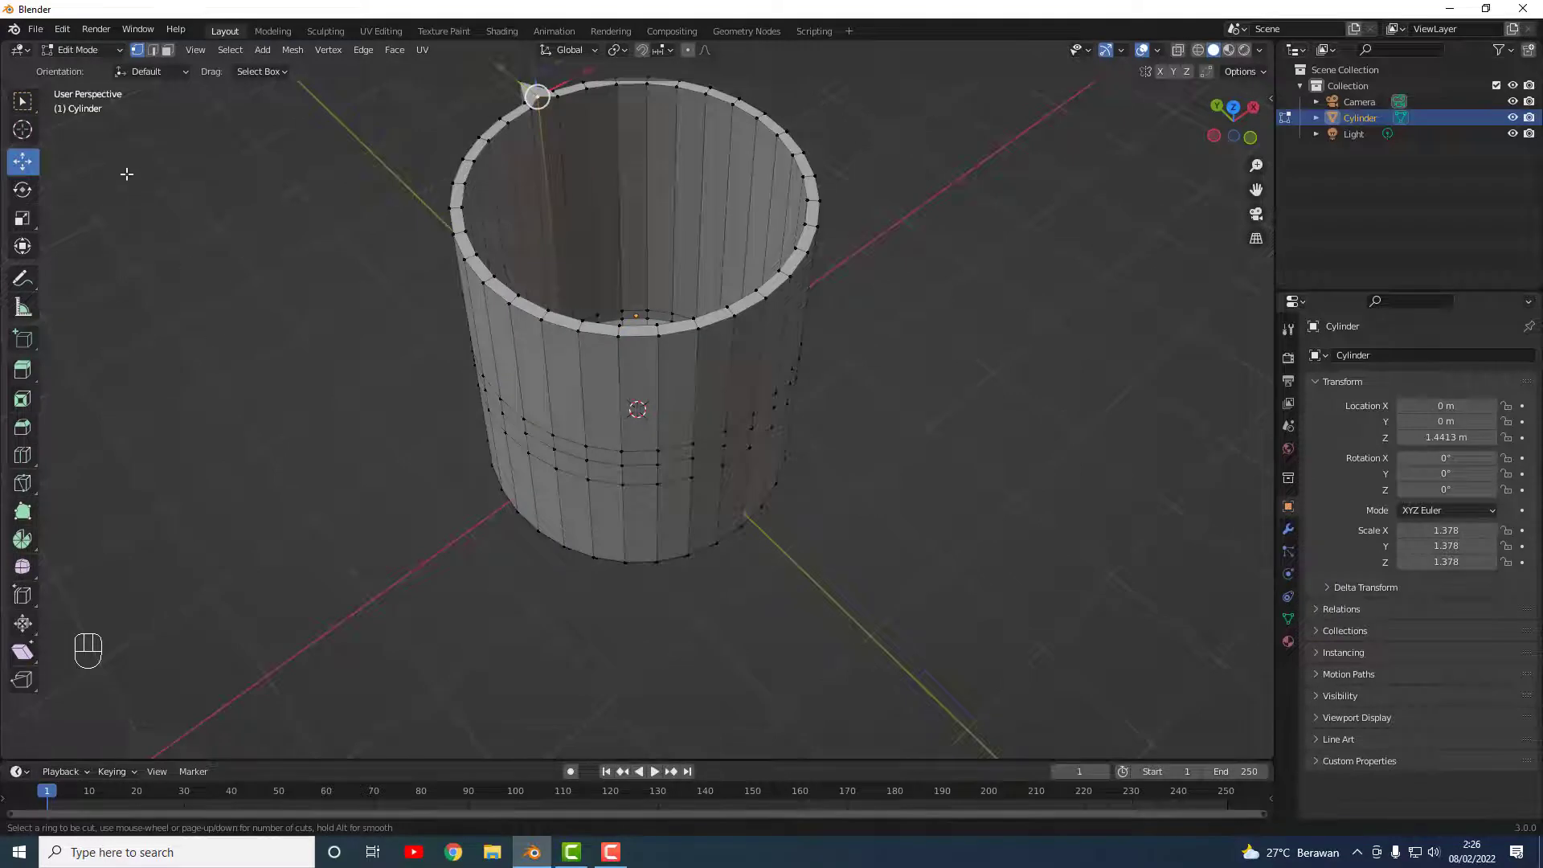
# Step: Return to the Select Box tool and split the 3D viewport side by side, showing Left orthographic in the new one
pyautogui.click(23, 101)
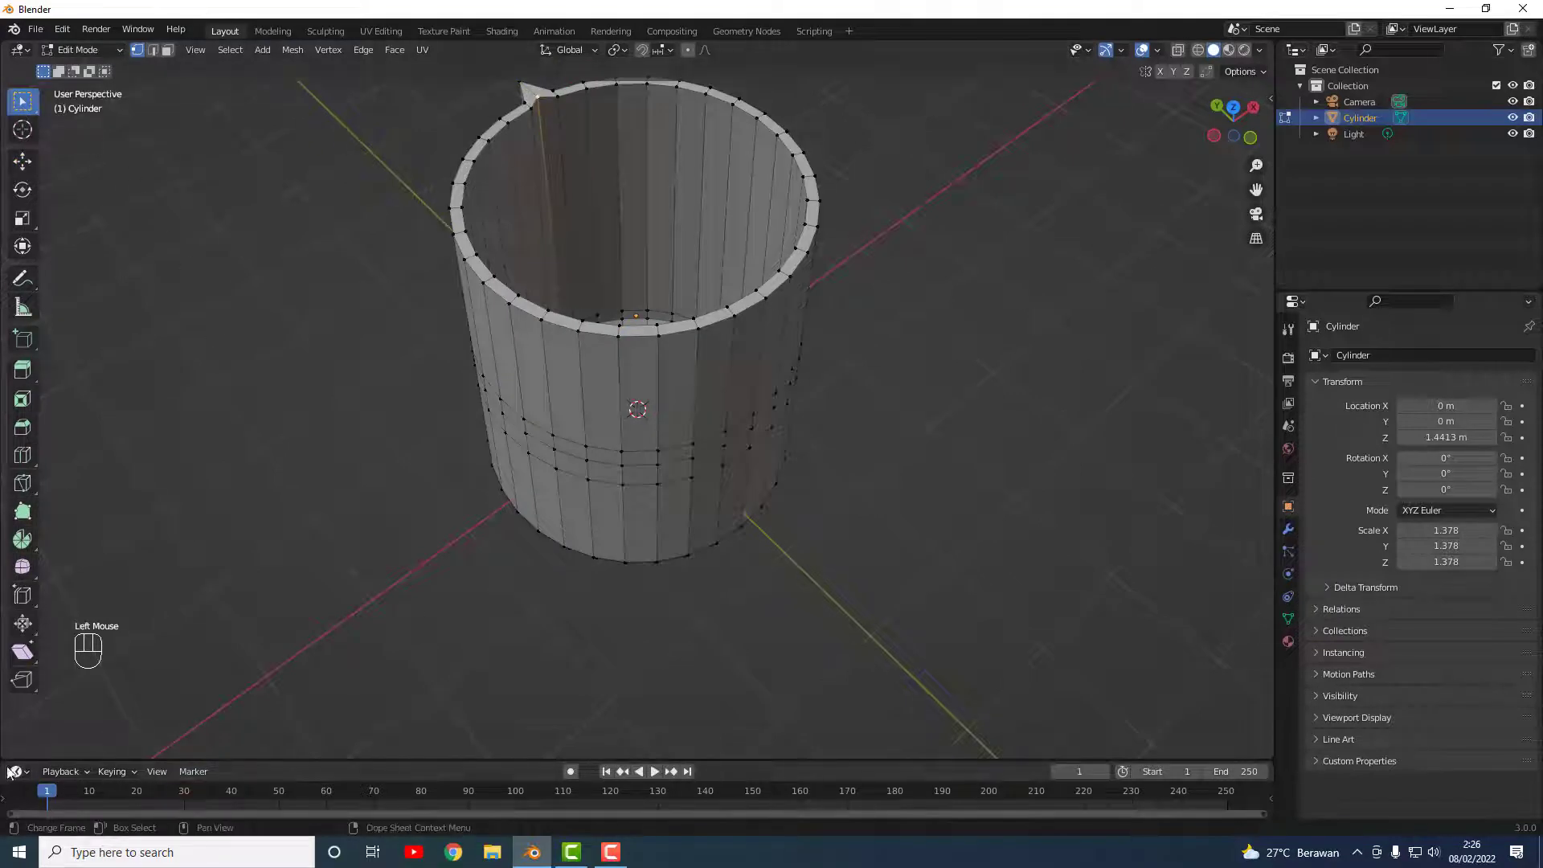
pyautogui.moveTo(2, 756); pyautogui.dragTo(551, 563)
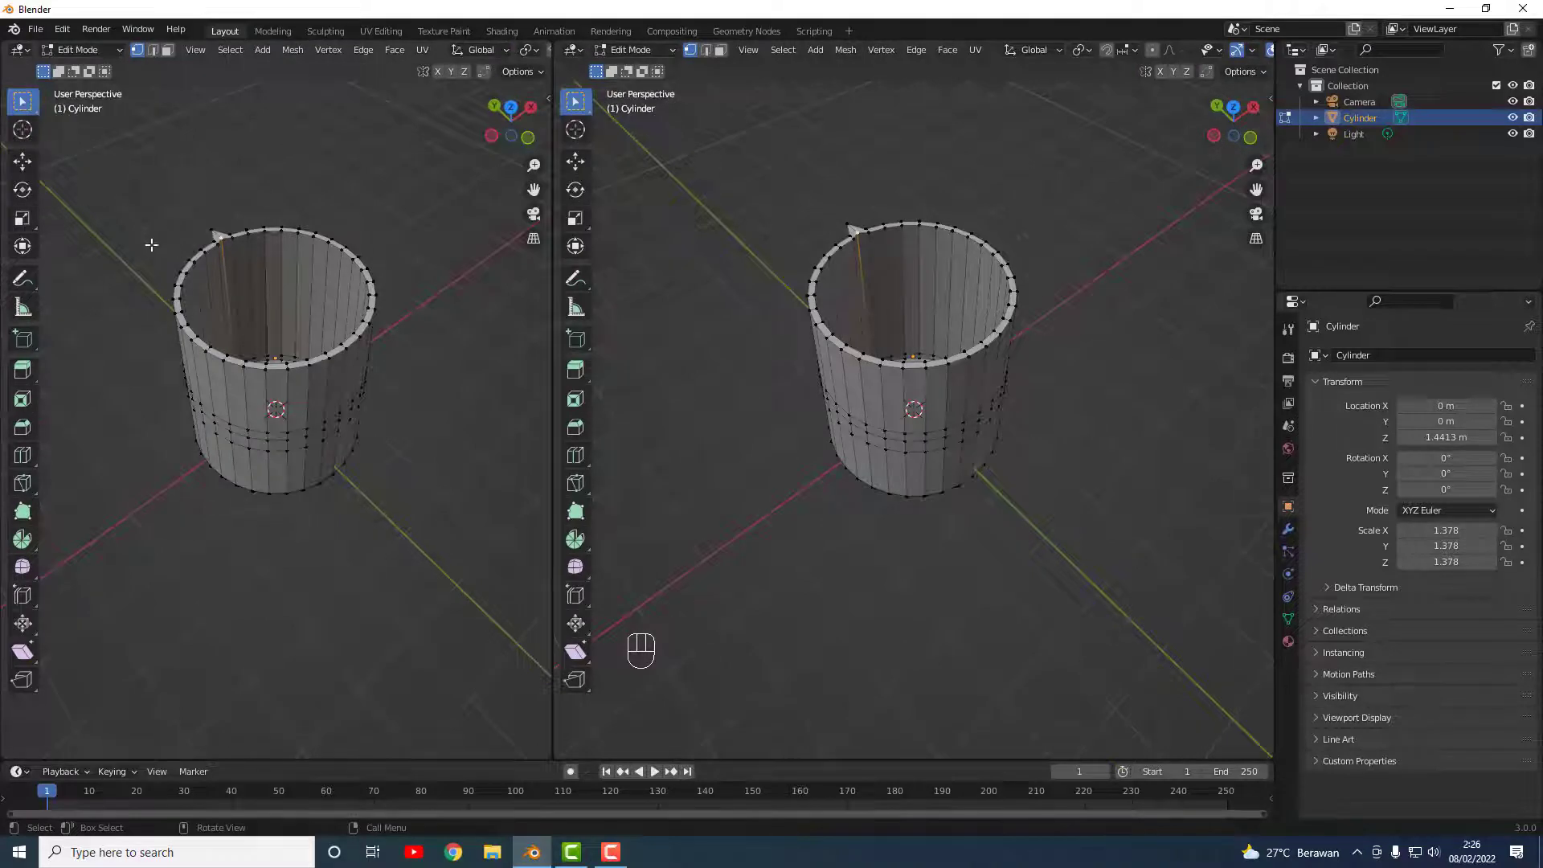
pyautogui.press('`')
pyautogui.click(70, 233)
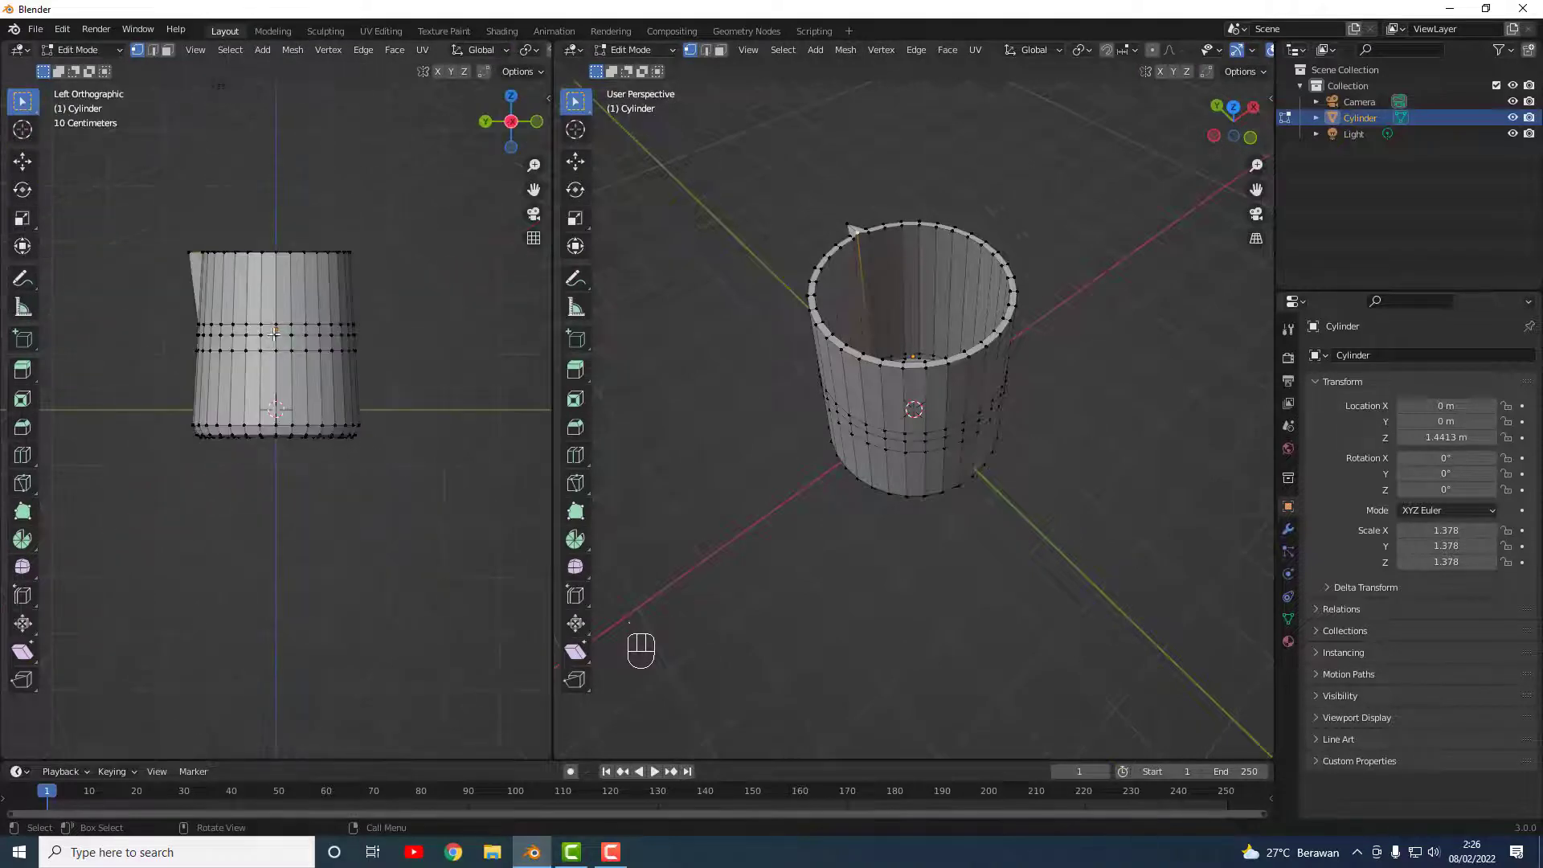
pyautogui.click(572, 339)
# Step: Add a horizontal loop cut around the inner wall and slide it slightly toward the rim, by a factor of about 0.11
pyautogui.scroll(2, 888, 338)
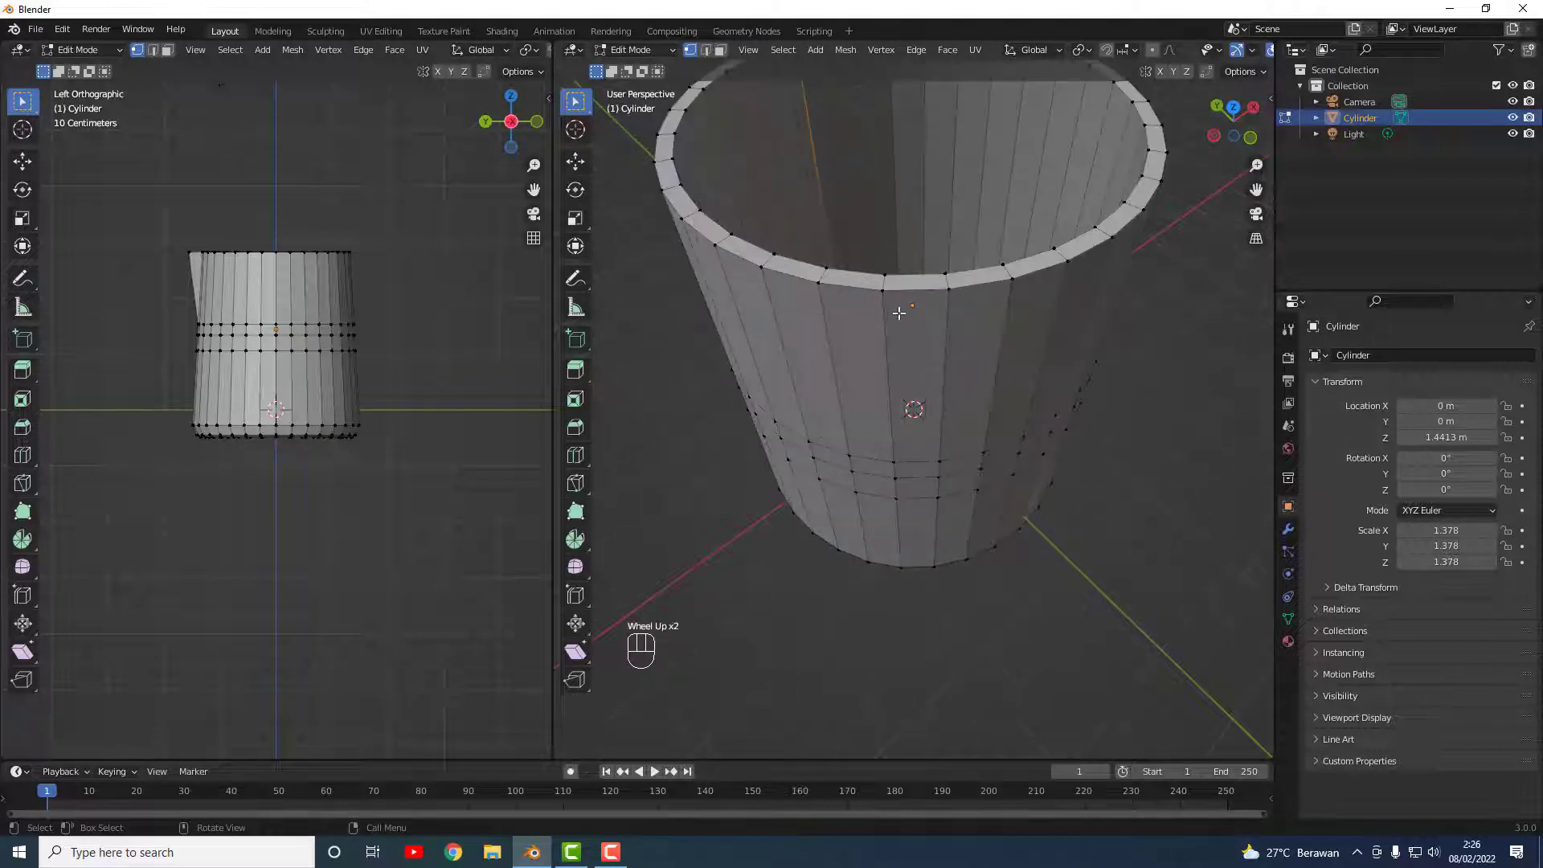
pyautogui.moveTo(898, 318); pyautogui.dragTo(861, 272, button='middle')
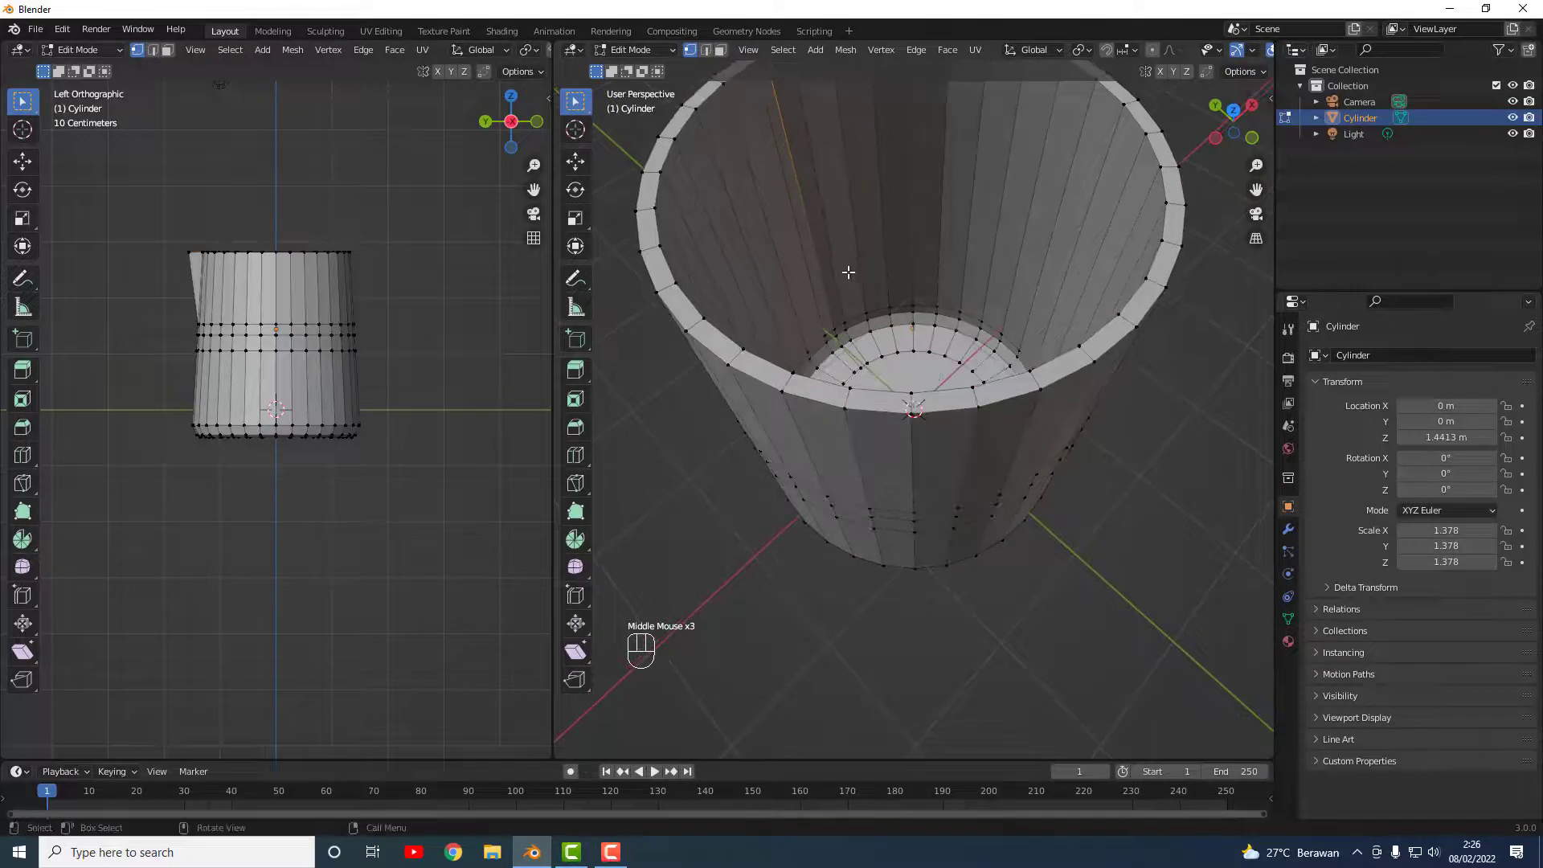
pyautogui.hotkey('ctrl', 'r')
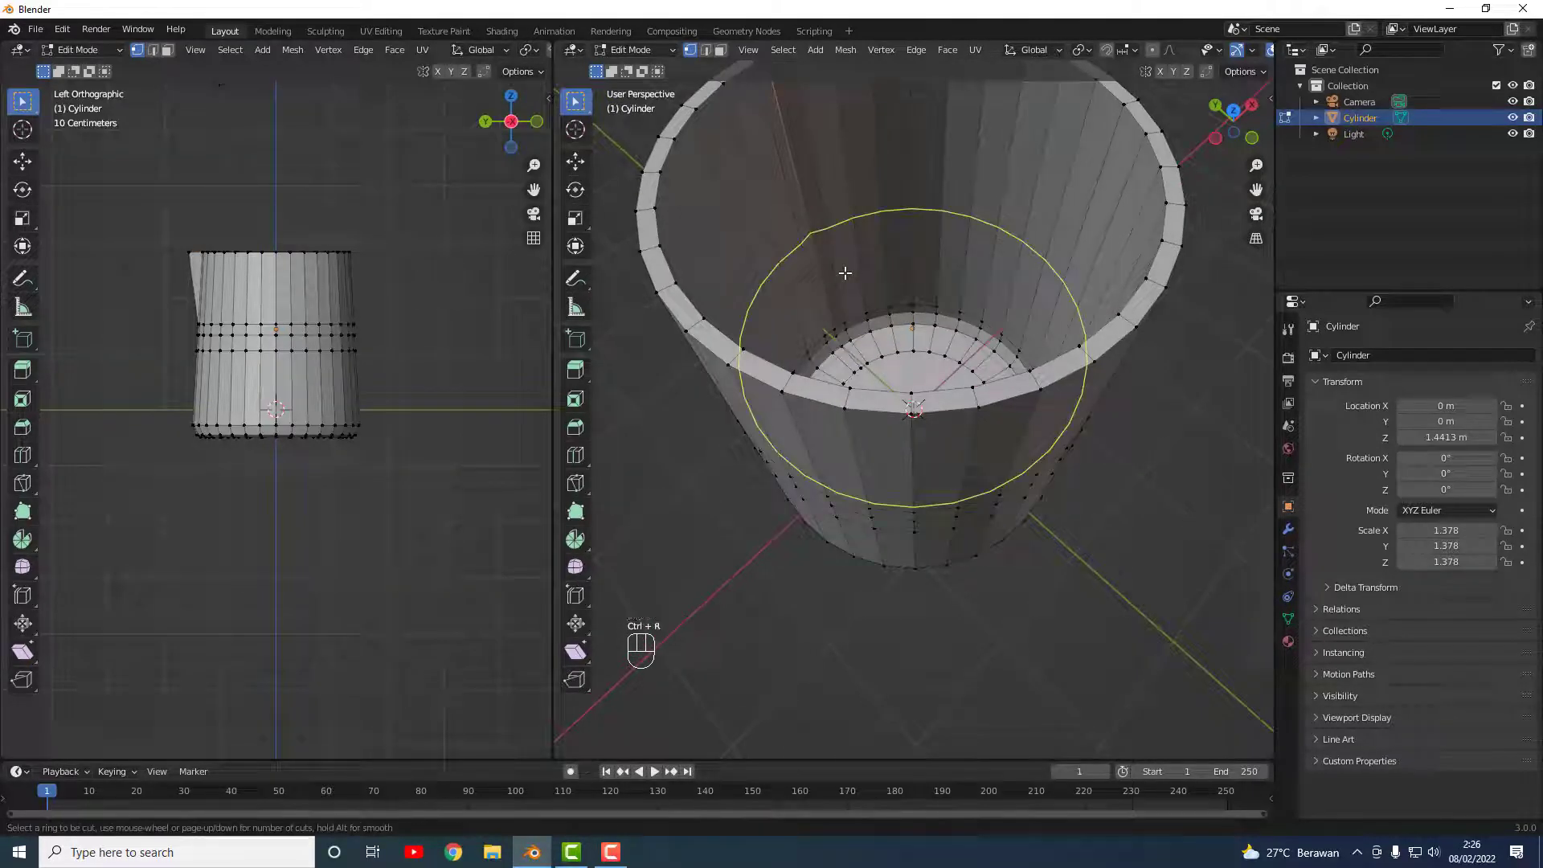
pyautogui.click(845, 272)
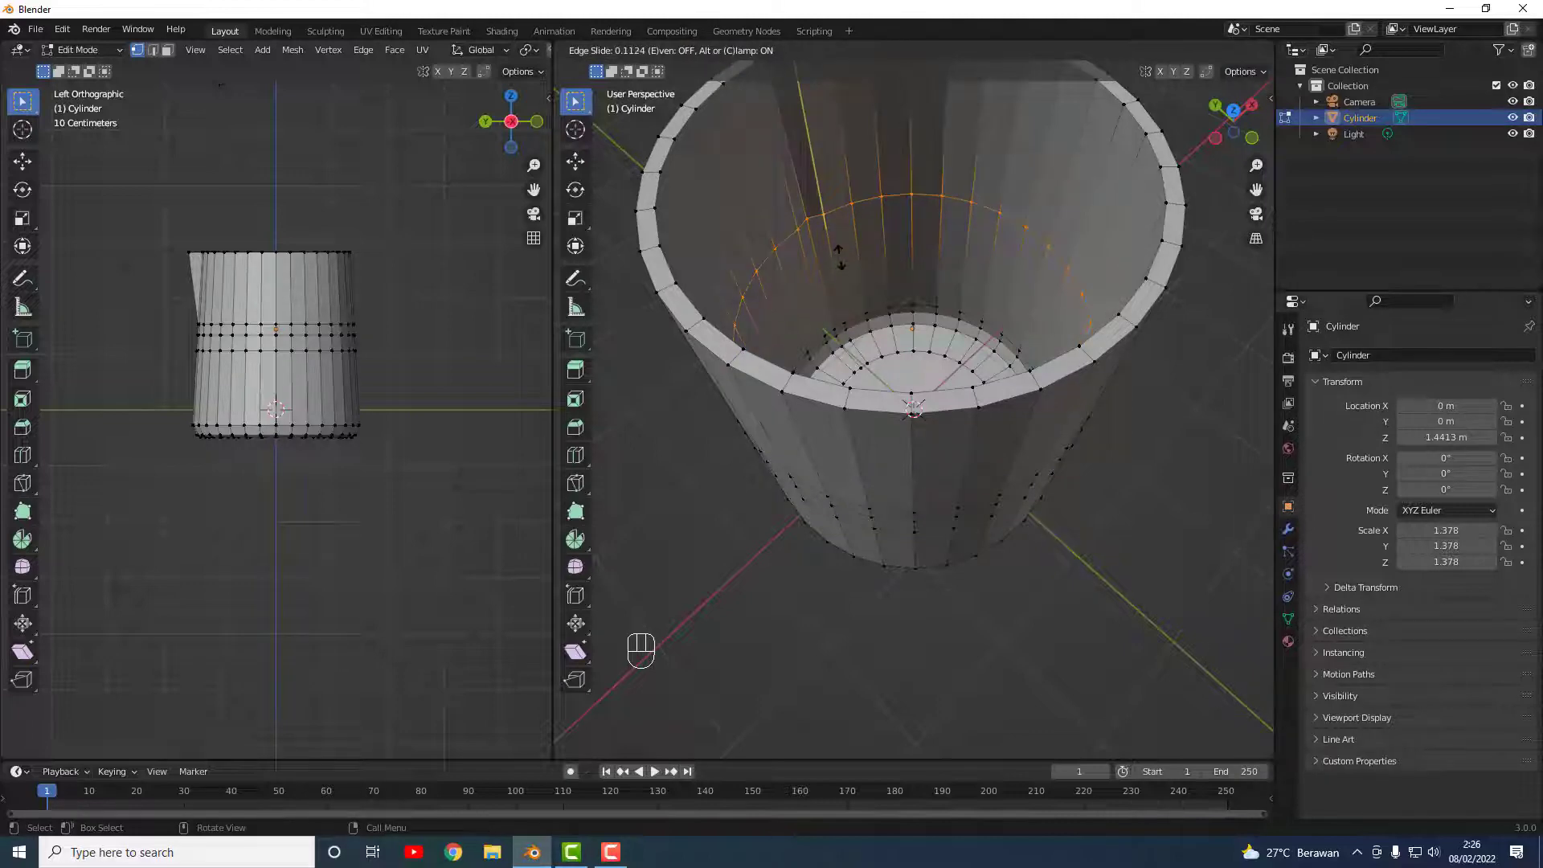
pyautogui.click(838, 257)
pyautogui.moveTo(837, 254); pyautogui.dragTo(861, 332, button='middle')
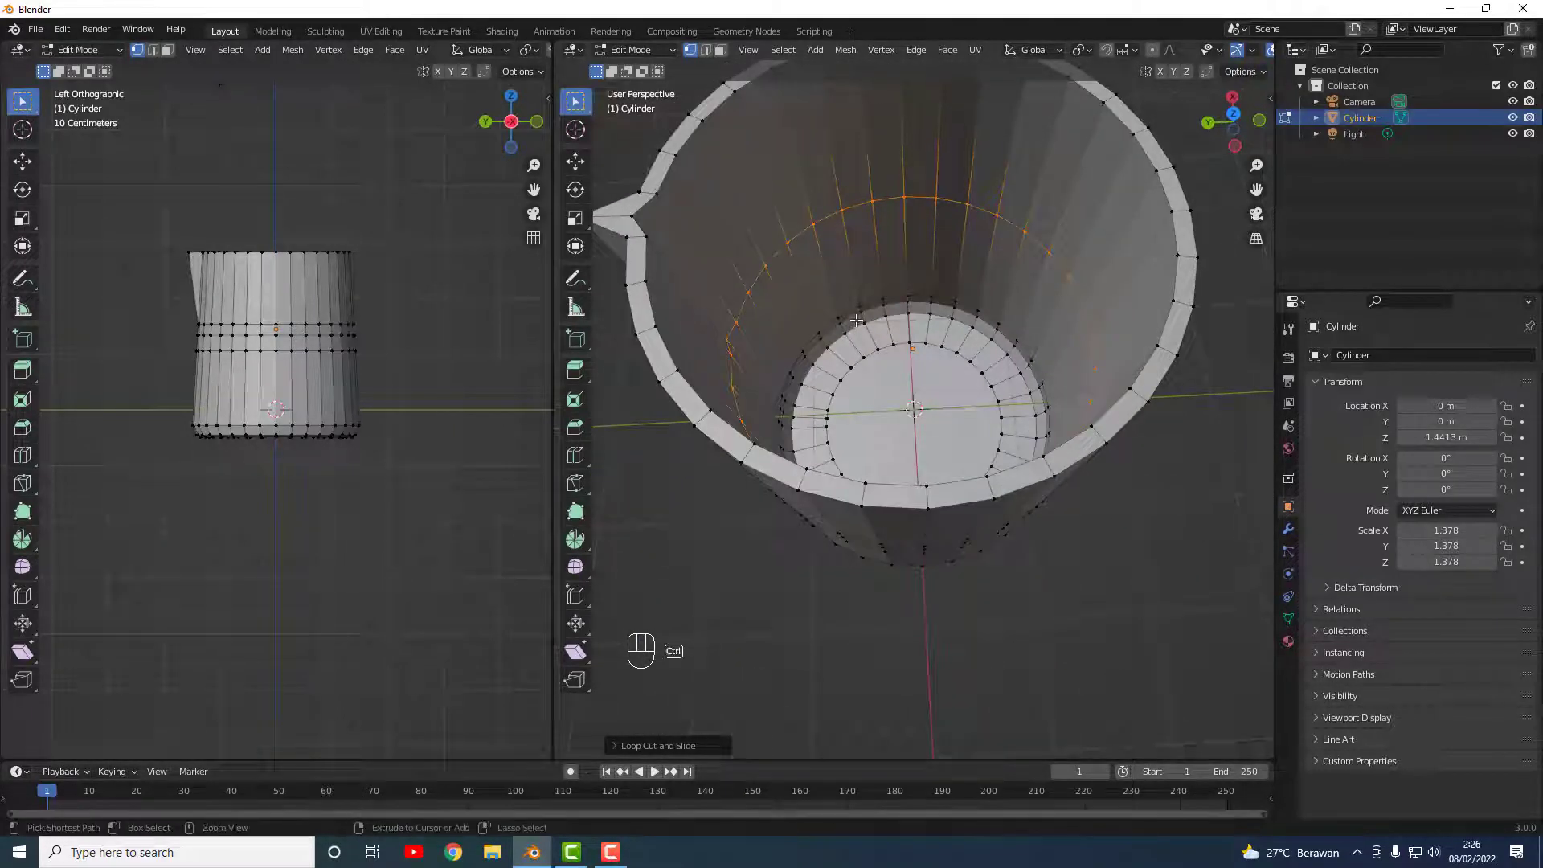
# Step: Undo the last inner-wall loop cut, add a new horizontal one there, and slide it further toward the rim
pyautogui.hotkey('ctrl', 'z')
pyautogui.hotkey('ctrl', 'r')
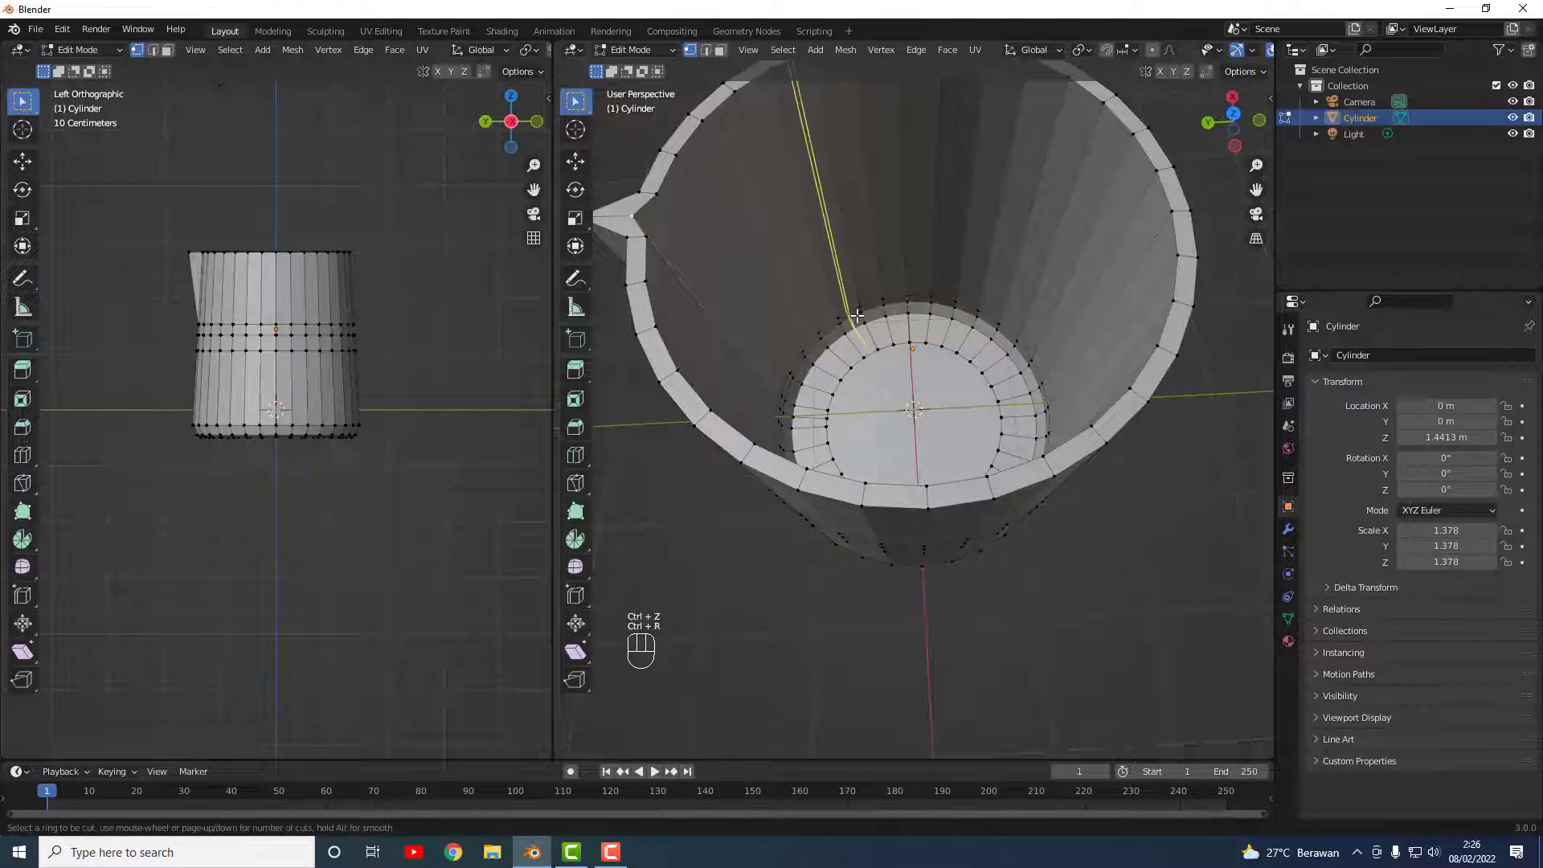
pyautogui.click(767, 347)
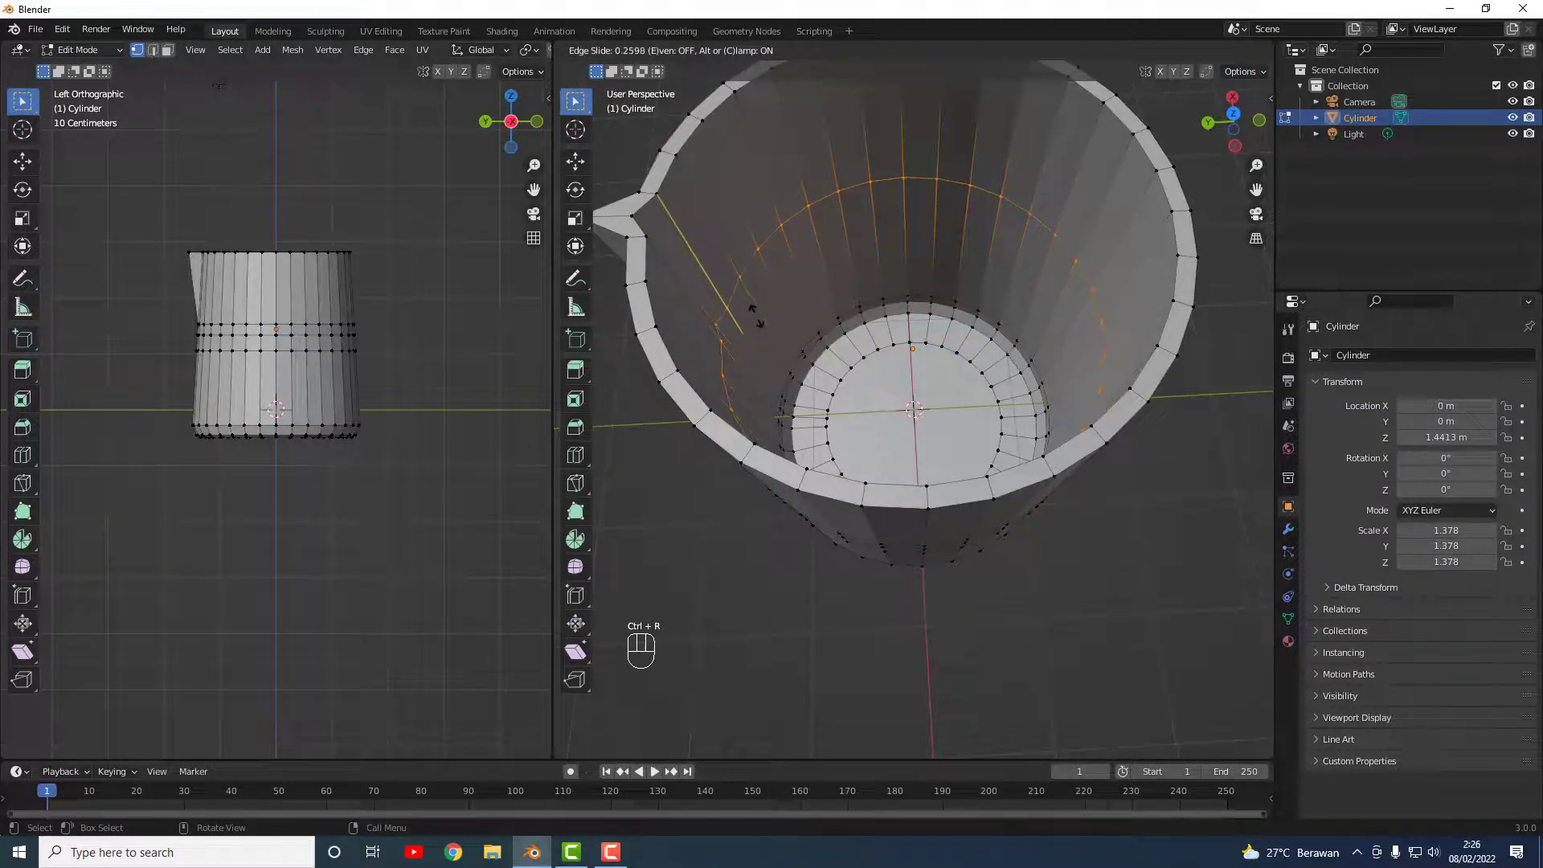
pyautogui.click(756, 307)
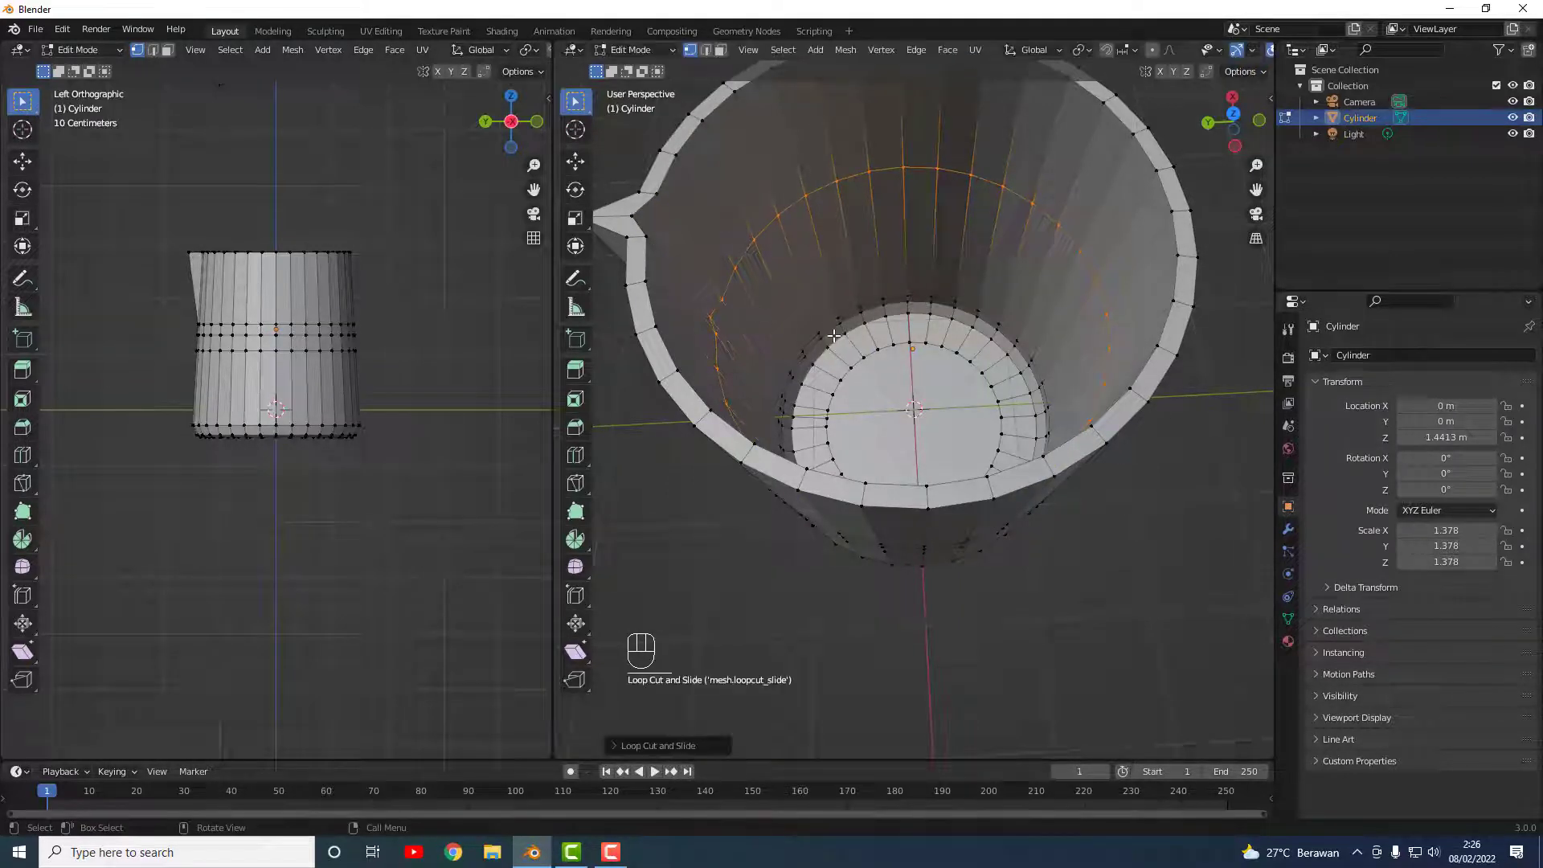
# Step: Select the spout's inner rim vertex and move it outward along Y by about 0.16 m
pyautogui.moveTo(834, 335); pyautogui.dragTo(1031, 317, button='middle')
pyautogui.moveTo(923, 333); pyautogui.dragTo(1061, 249, button='middle')
pyautogui.click(1131, 207)
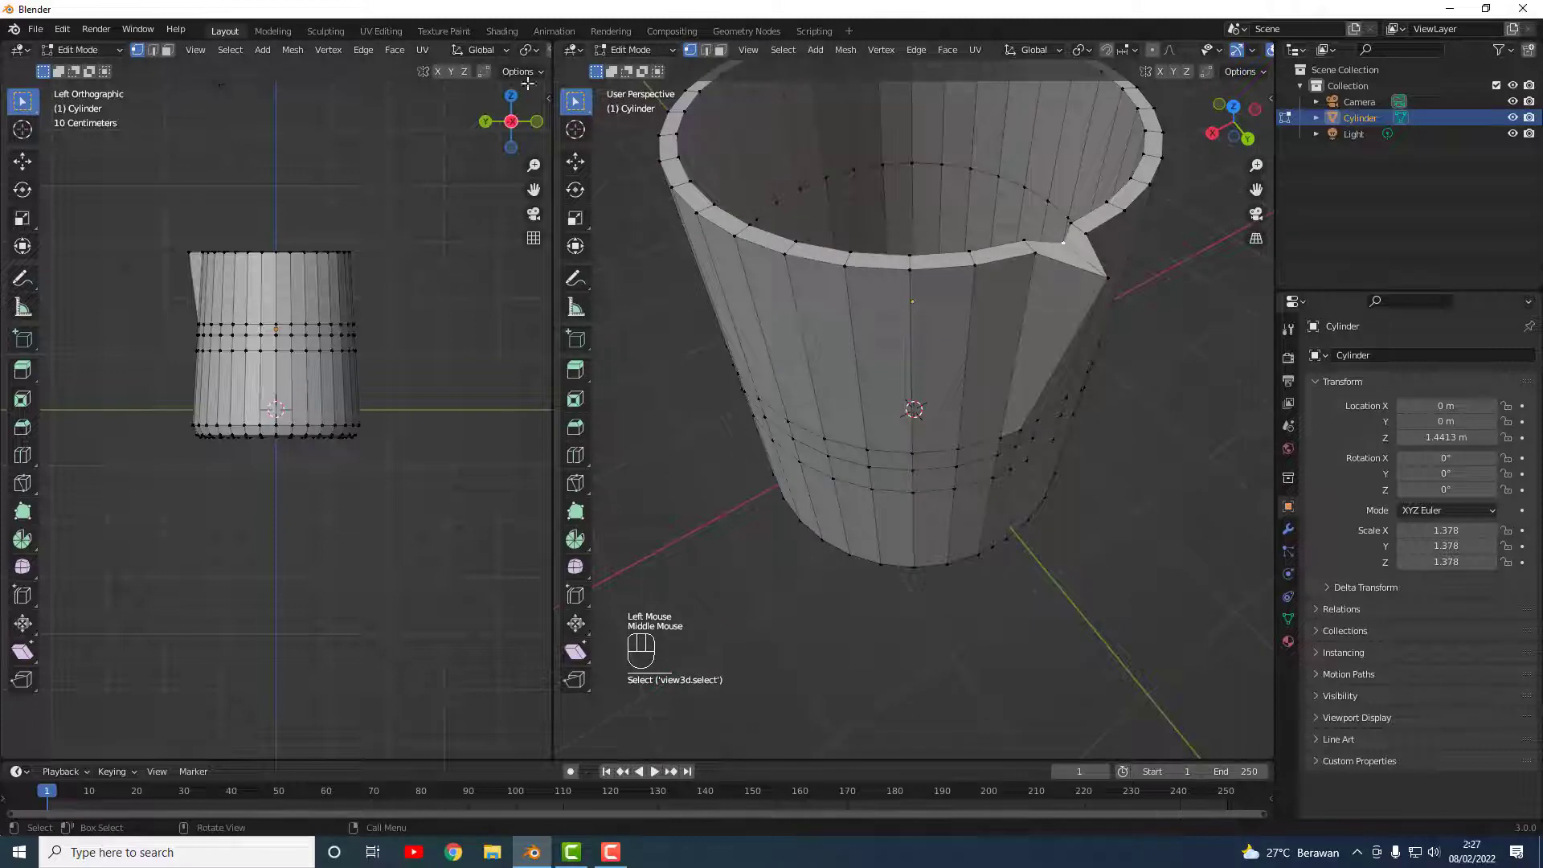
pyautogui.click(580, 162)
pyautogui.moveTo(1115, 289); pyautogui.dragTo(1139, 304)
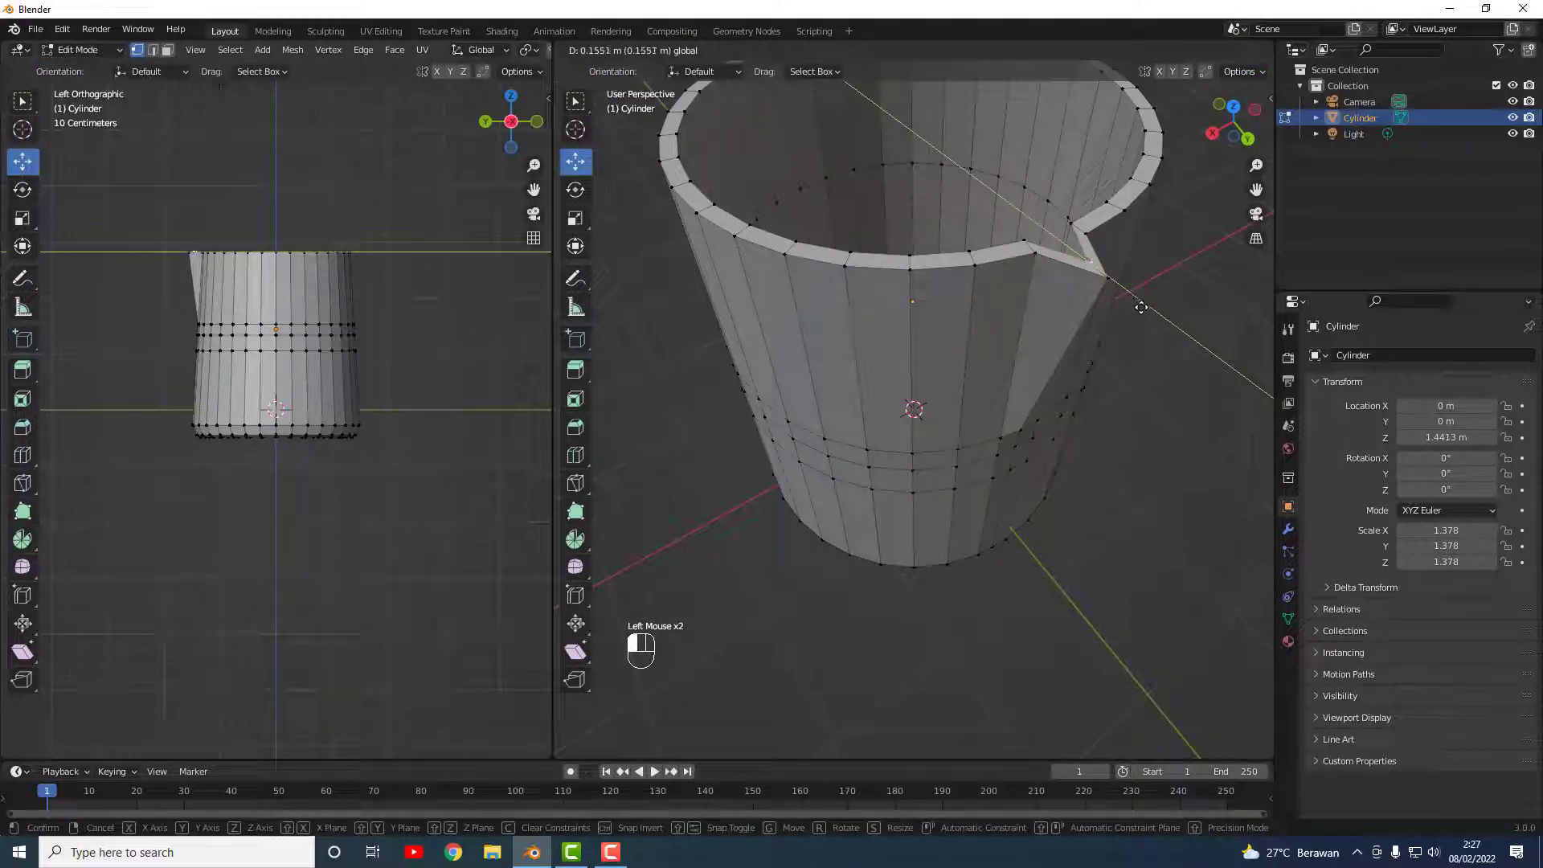
# Step: Pull the spout's inner rim vertex further outward along Y until it sits just behind the outer tip vertex
pyautogui.moveTo(1140, 396); pyautogui.dragTo(966, 279, button='middle')
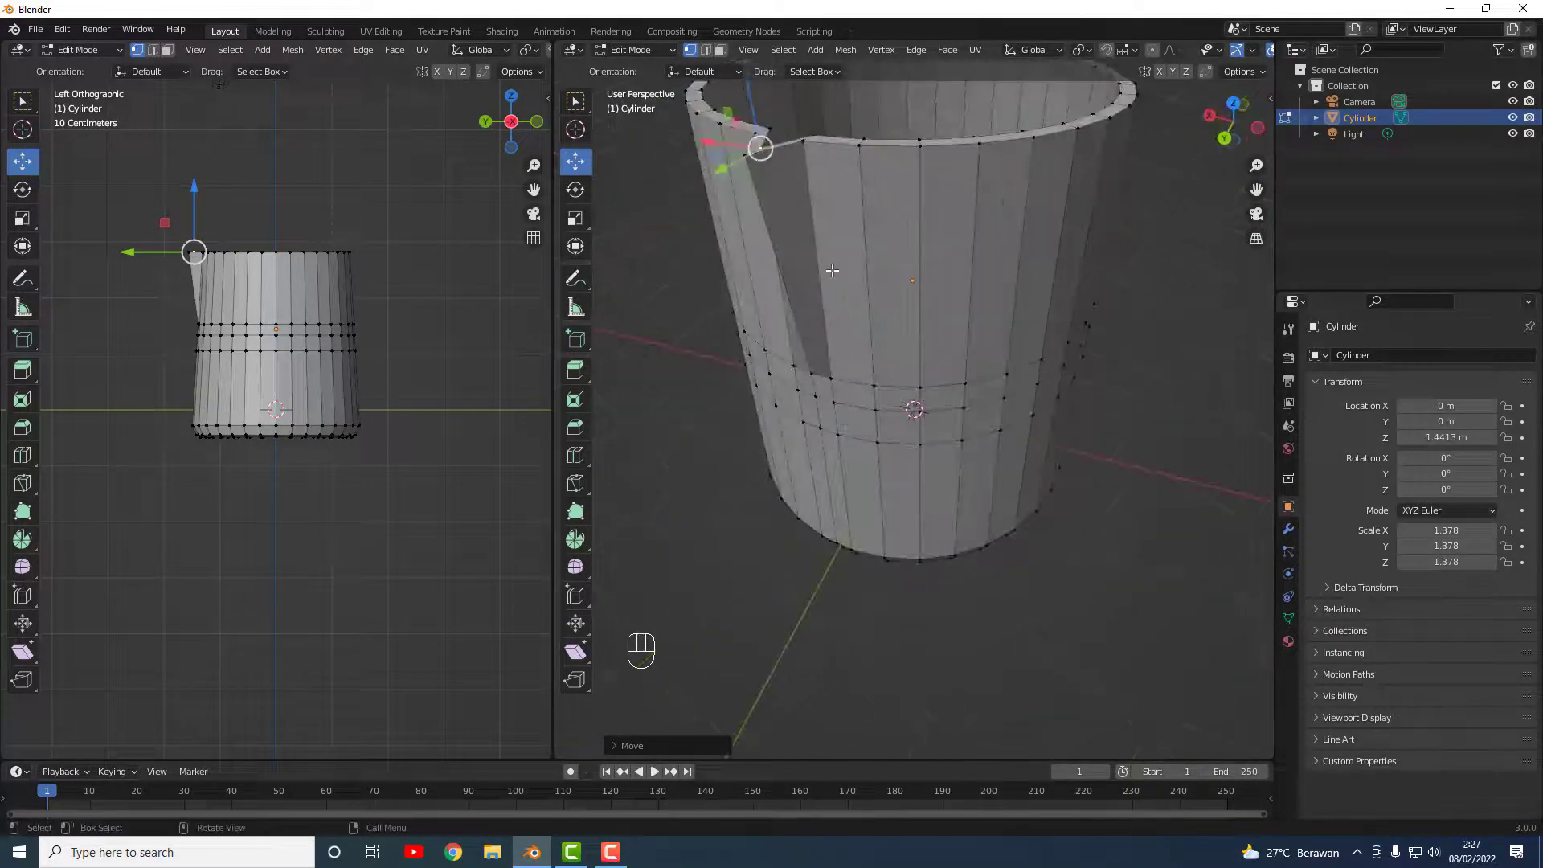
pyautogui.scroll(-1, 832, 271)
pyautogui.moveTo(832, 271); pyautogui.dragTo(792, 338, button='middle')
pyautogui.click(791, 449)
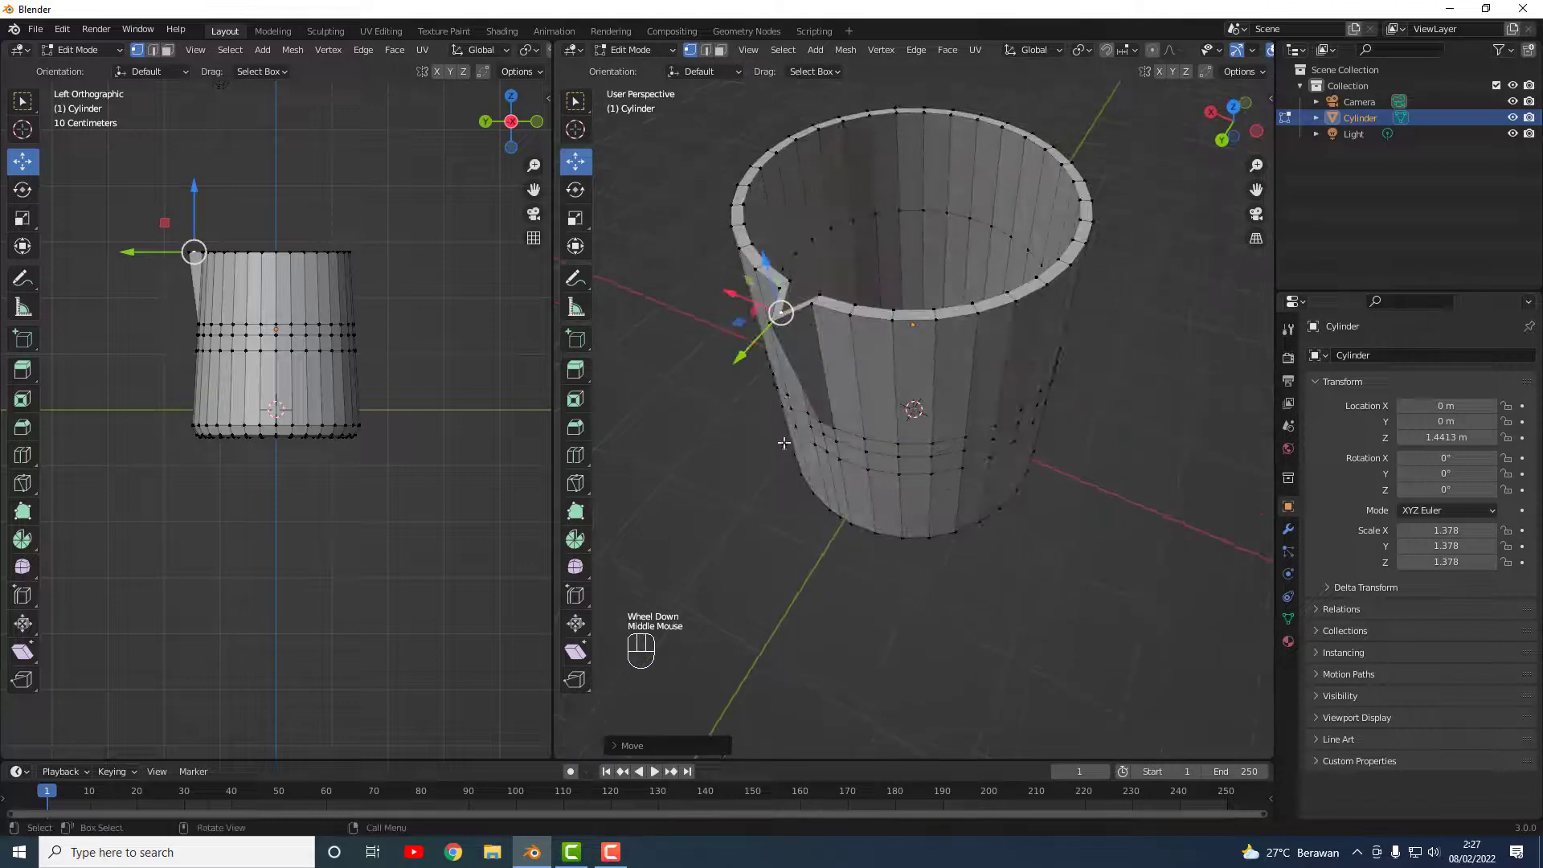
pyautogui.click(771, 325)
pyautogui.moveTo(739, 340)
pyautogui.mouseDown()
pyautogui.moveTo(724, 372)
pyautogui.moveTo(788, 320)
pyautogui.moveTo(734, 364)
pyautogui.mouseUp()
pyautogui.moveTo(844, 277); pyautogui.dragTo(930, 330, button='middle')
pyautogui.scroll(2, 770, 334)
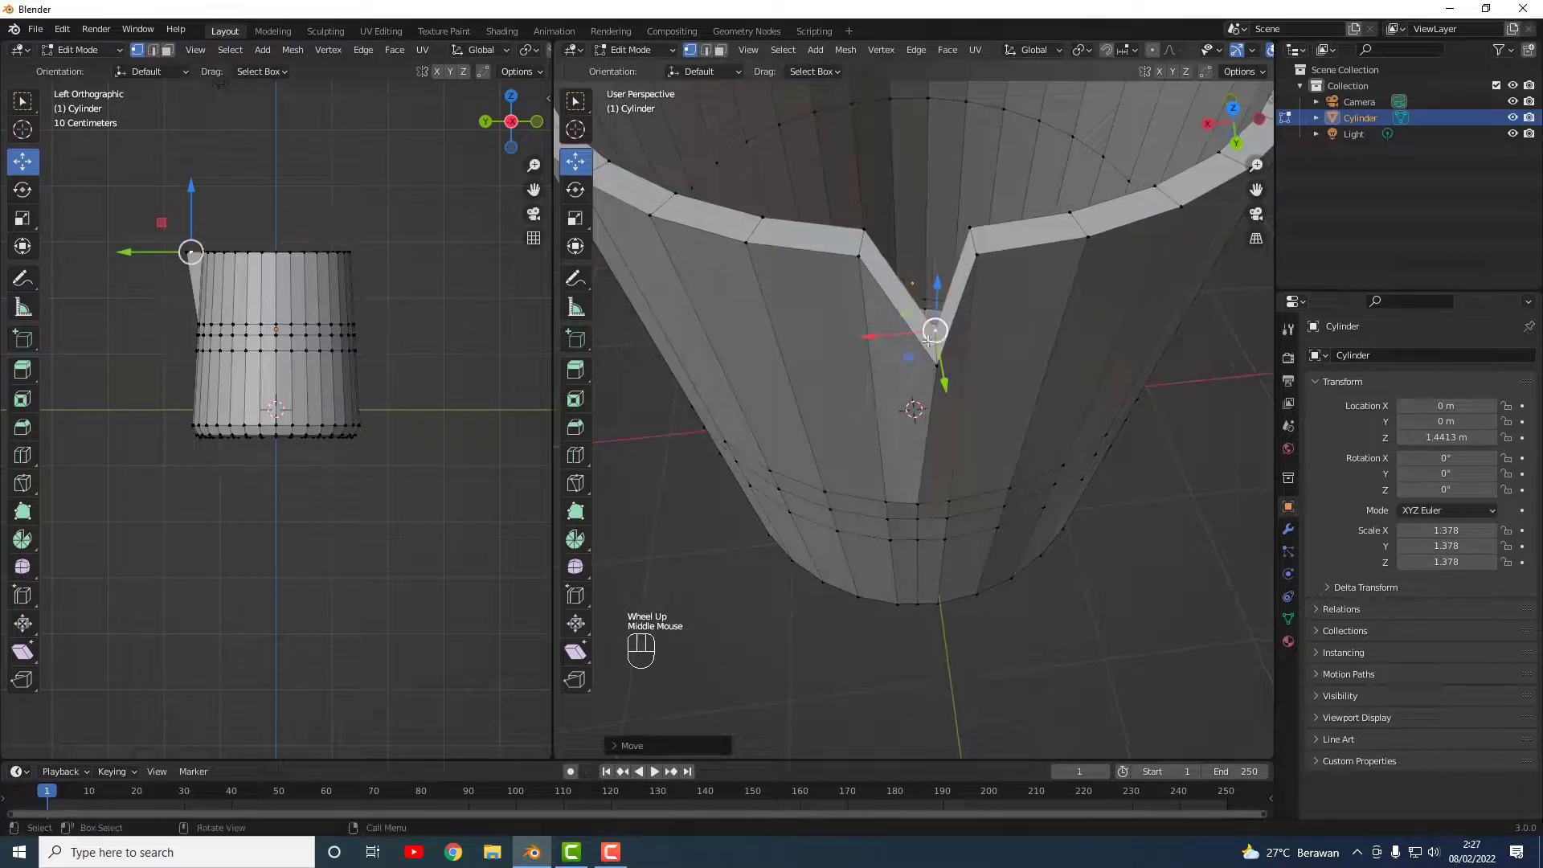
pyautogui.moveTo(942, 383); pyautogui.dragTo(936, 402)
pyautogui.moveTo(888, 353); pyautogui.dragTo(884, 360)
pyautogui.moveTo(947, 401); pyautogui.dragTo(938, 399)
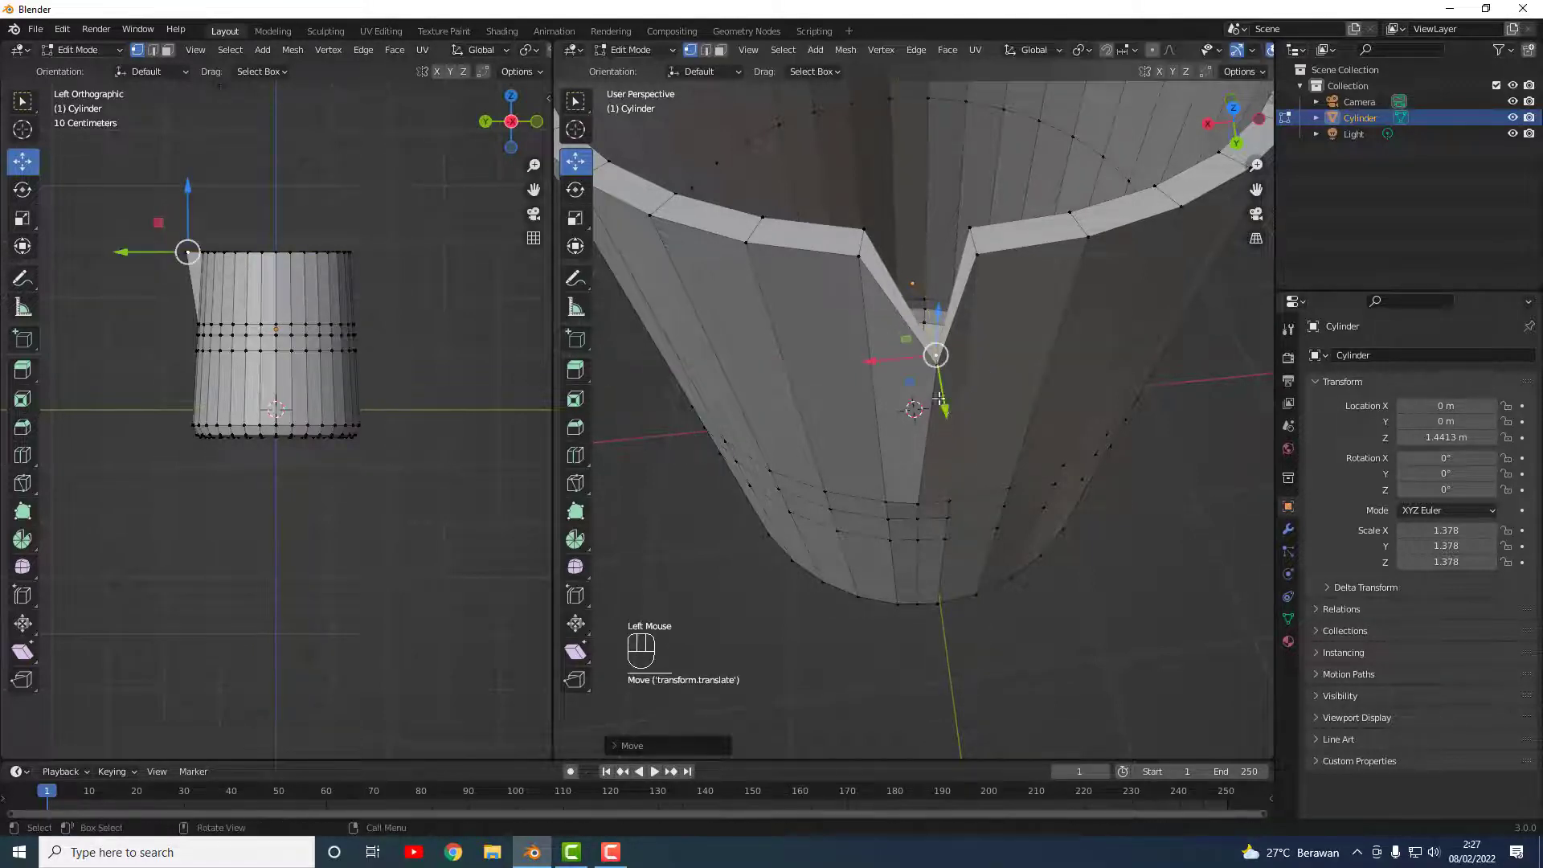
pyautogui.moveTo(848, 217); pyautogui.dragTo(947, 286)
pyautogui.hotkey('ctrl', 'z')
pyautogui.keyDown('shift'); pyautogui.moveTo(958, 214); pyautogui.dragTo(930, 305); pyautogui.keyUp('shift')
pyautogui.click(1109, 443)
pyautogui.hotkey('ctrl', 'z')
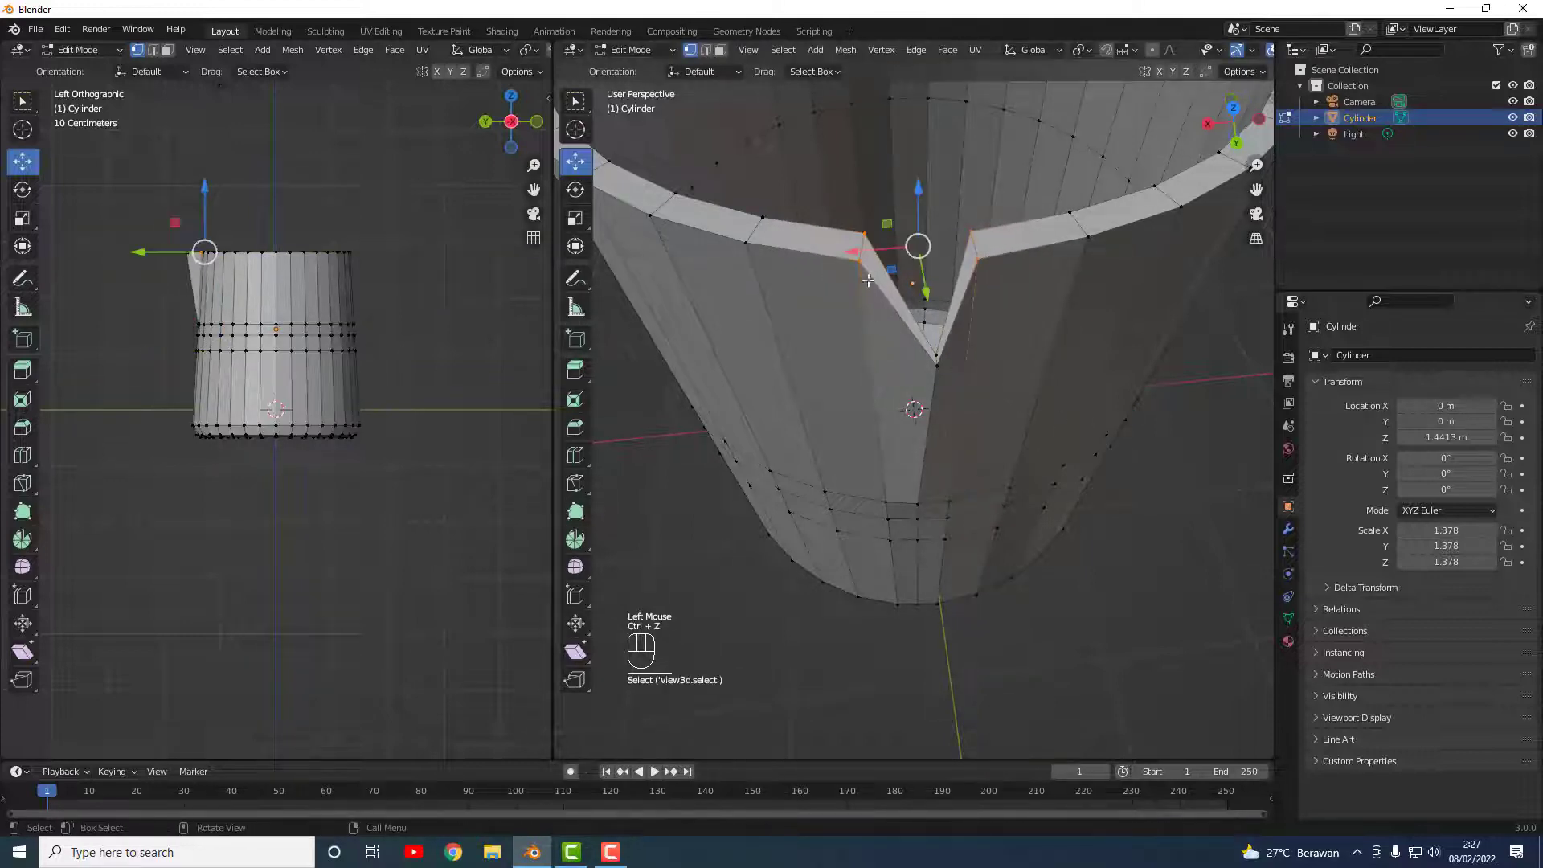
# Step: Move the inner rim vertices on both sides of the spout slightly outward along Y, one at a time, and deselect them
pyautogui.click(862, 232)
pyautogui.click(864, 234)
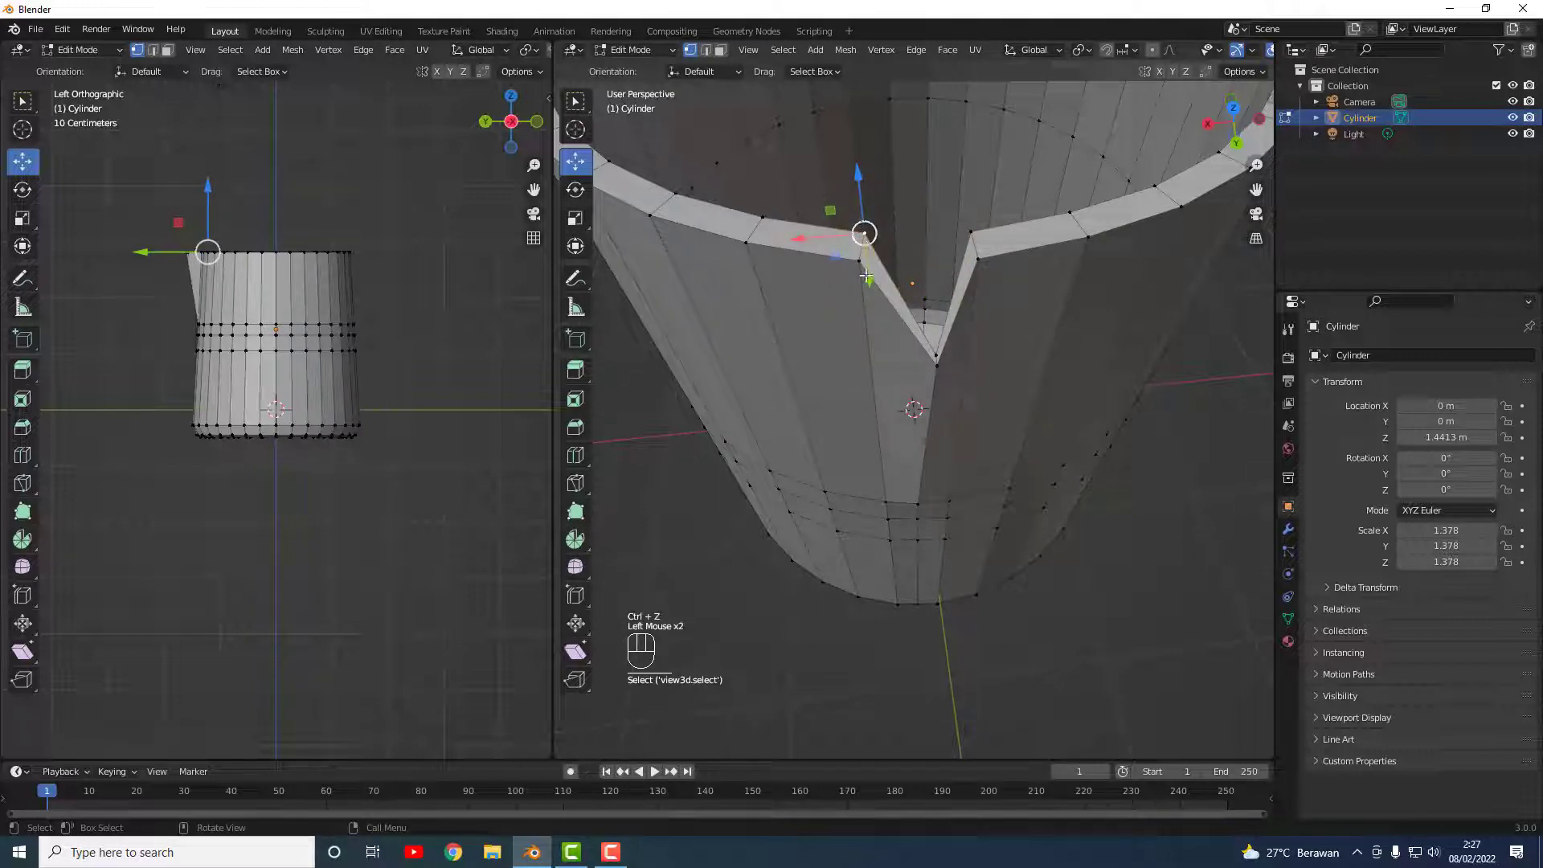
pyautogui.click(866, 276)
pyautogui.click(864, 234)
pyautogui.click(970, 233)
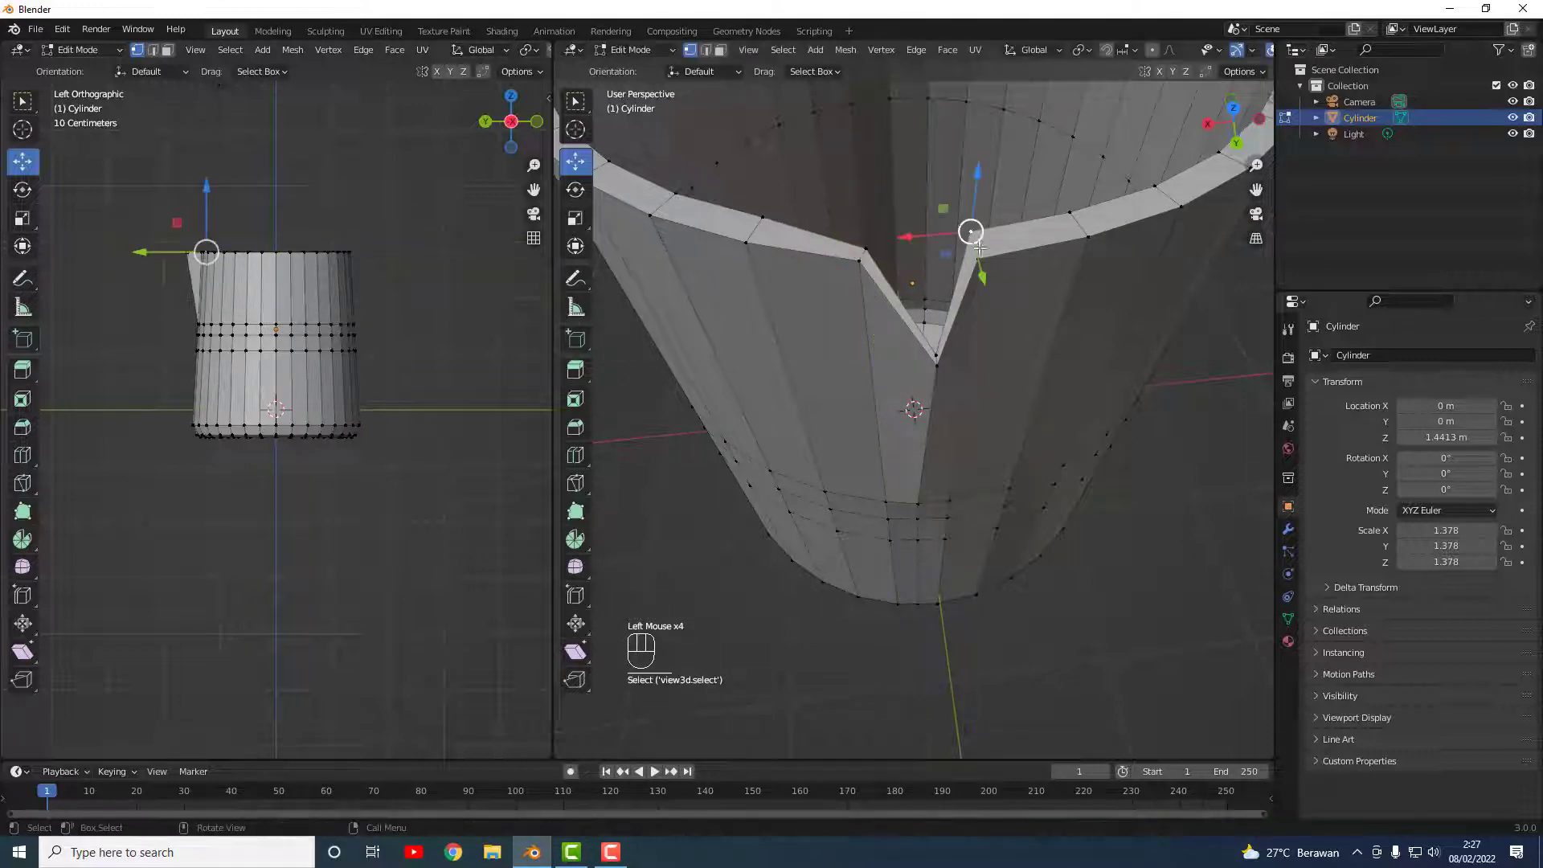
pyautogui.moveTo(982, 278); pyautogui.dragTo(984, 296)
pyautogui.click(1111, 478)
pyautogui.middleClick(1128, 526)
pyautogui.click(1152, 601)
# Step: Examine the jug's overall shape in Object Mode and return to Edit Mode
pyautogui.scroll(1, 1169, 538)
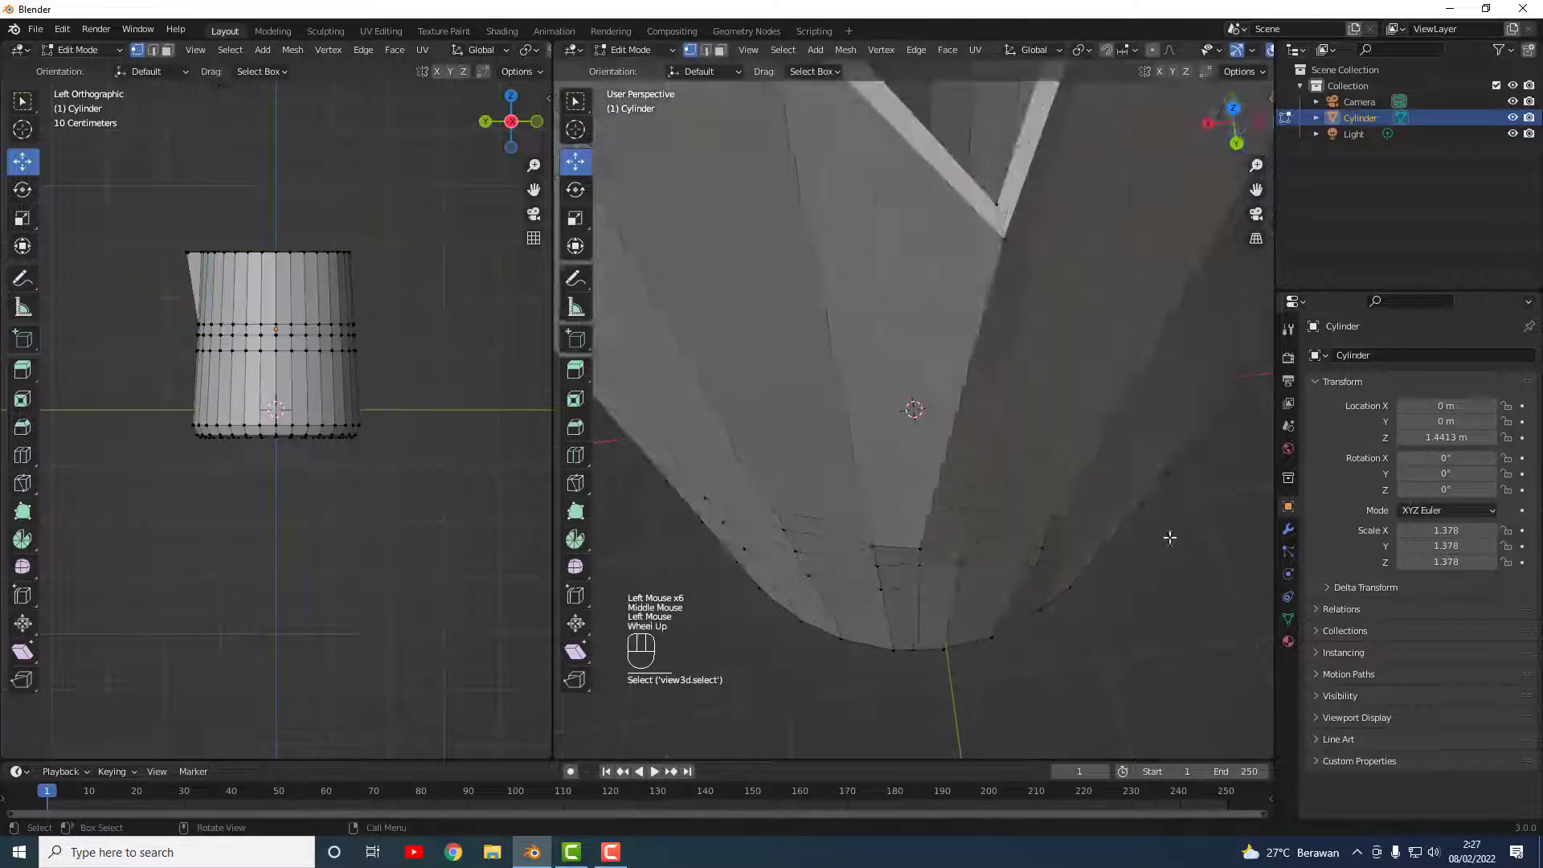
pyautogui.moveTo(1169, 537); pyautogui.dragTo(952, 439, button='middle')
pyautogui.scroll(-2, 1020, 448)
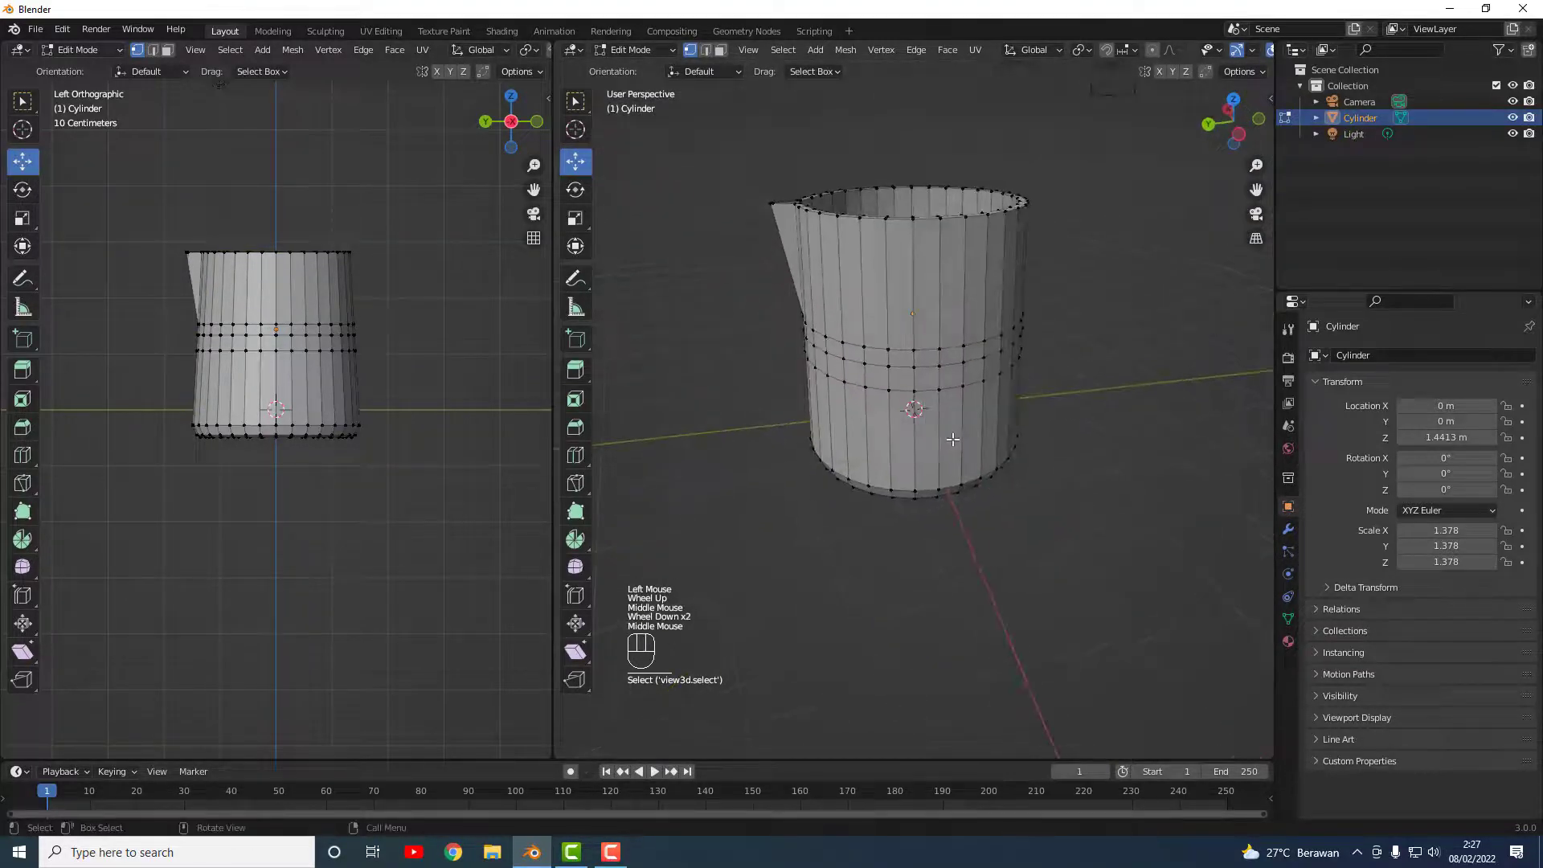
pyautogui.press('Tab')
pyautogui.moveTo(953, 305)
pyautogui.mouseDown(button='middle')
pyautogui.moveTo(983, 307)
pyautogui.moveTo(1038, 376)
pyautogui.moveTo(841, 372)
pyautogui.moveTo(915, 355)
pyautogui.moveTo(926, 286)
pyautogui.moveTo(927, 301)
pyautogui.mouseUp(button='middle')
pyautogui.scroll(1, 932, 353)
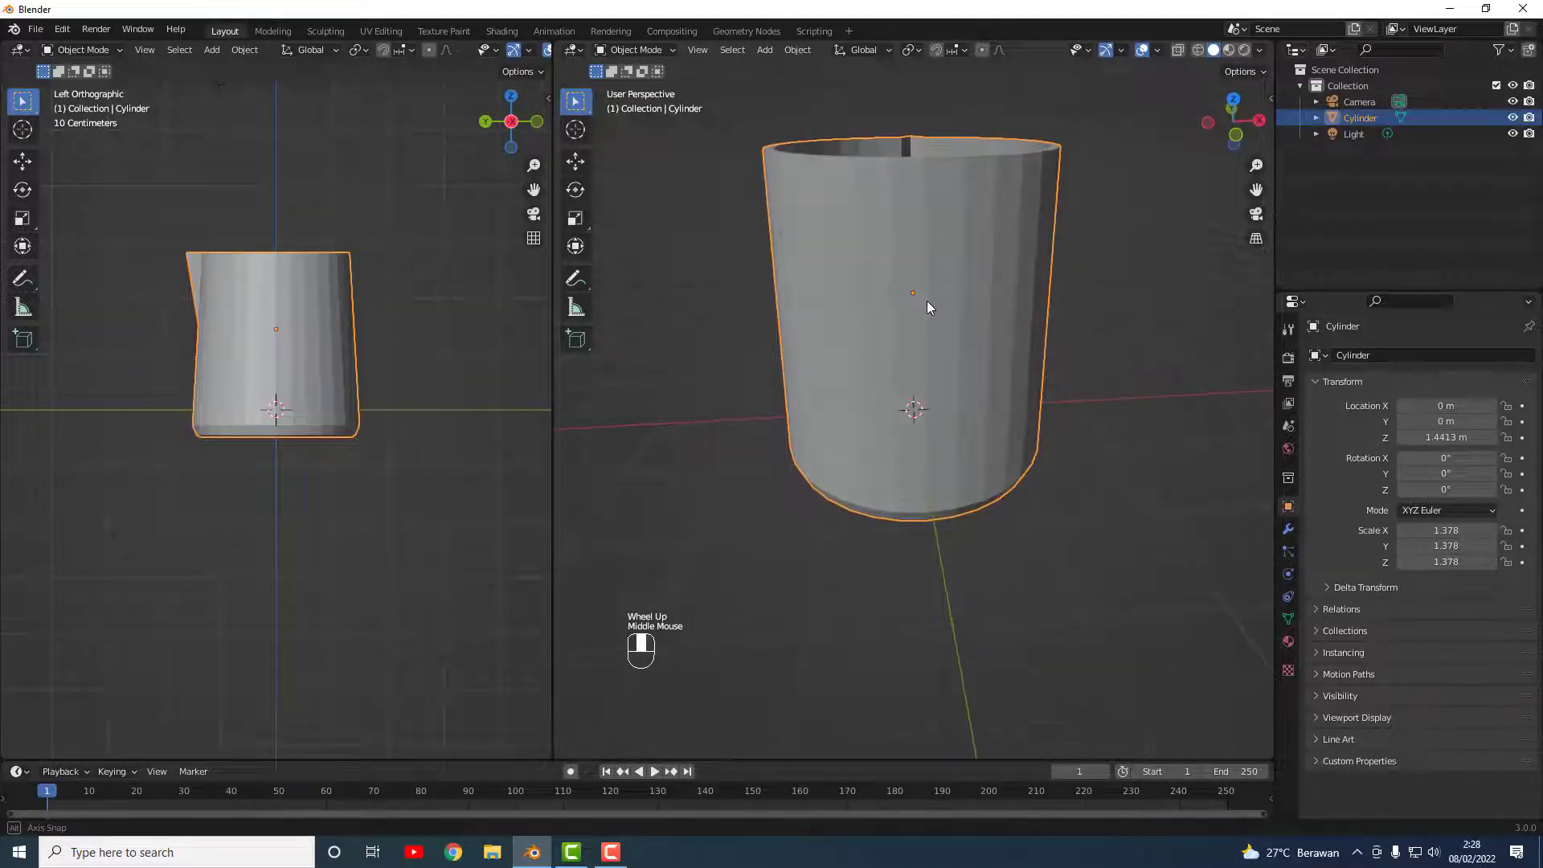
pyautogui.moveTo(919, 121); pyautogui.dragTo(918, 158, button='middle')
pyautogui.moveTo(920, 252)
pyautogui.mouseDown(button='middle')
pyautogui.moveTo(935, 288)
pyautogui.moveTo(919, 252)
pyautogui.mouseUp(button='middle')
pyautogui.press('Tab')
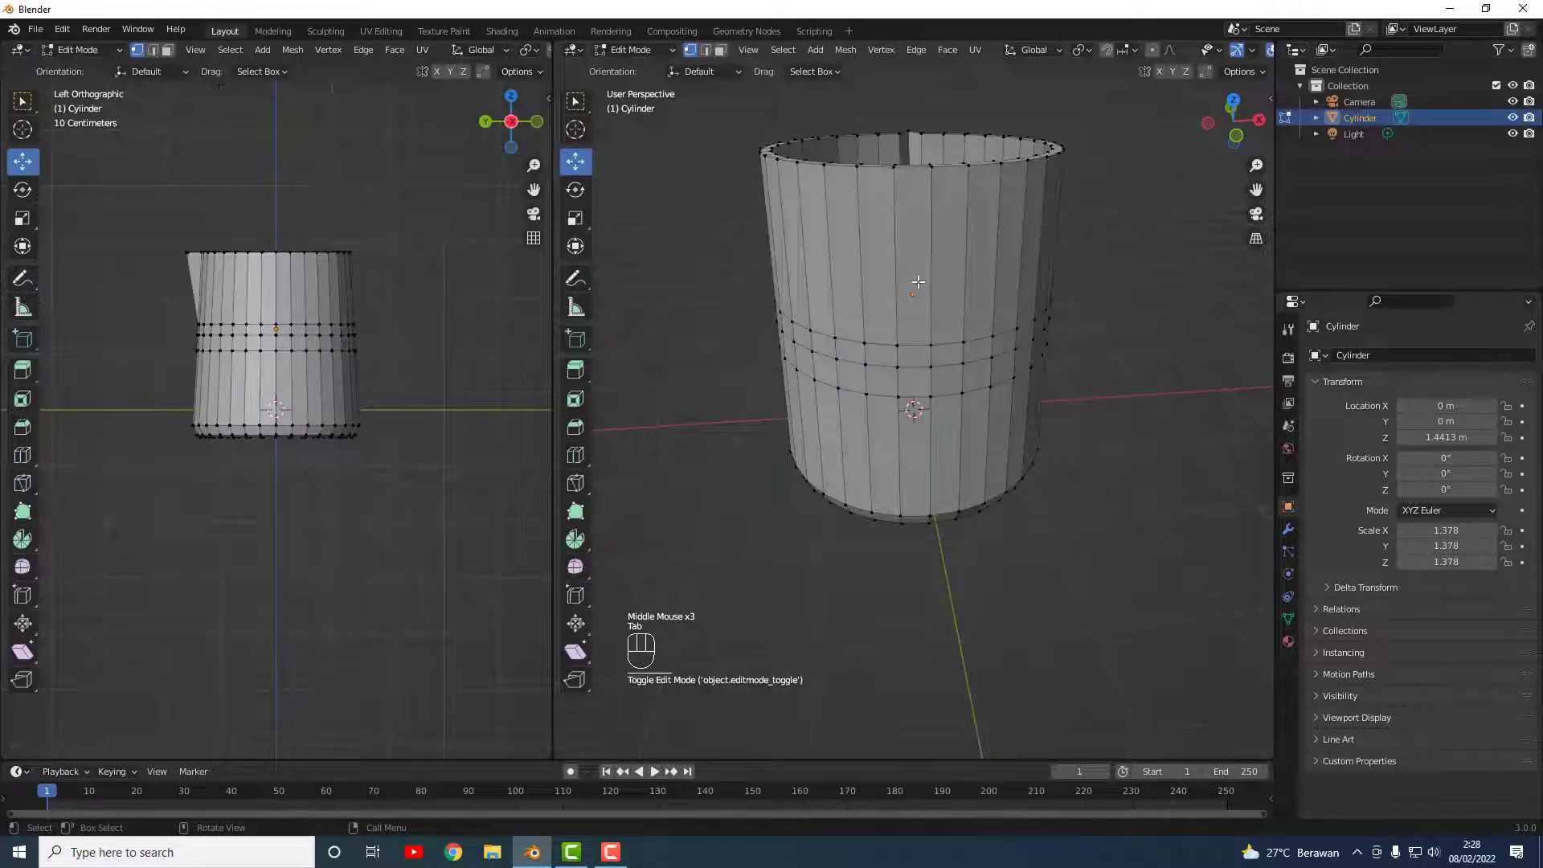
# Step: Add a horizontal loop cut around the upper outer wall and slide it up to a short distance below the rim
pyautogui.scroll(2, 919, 255)
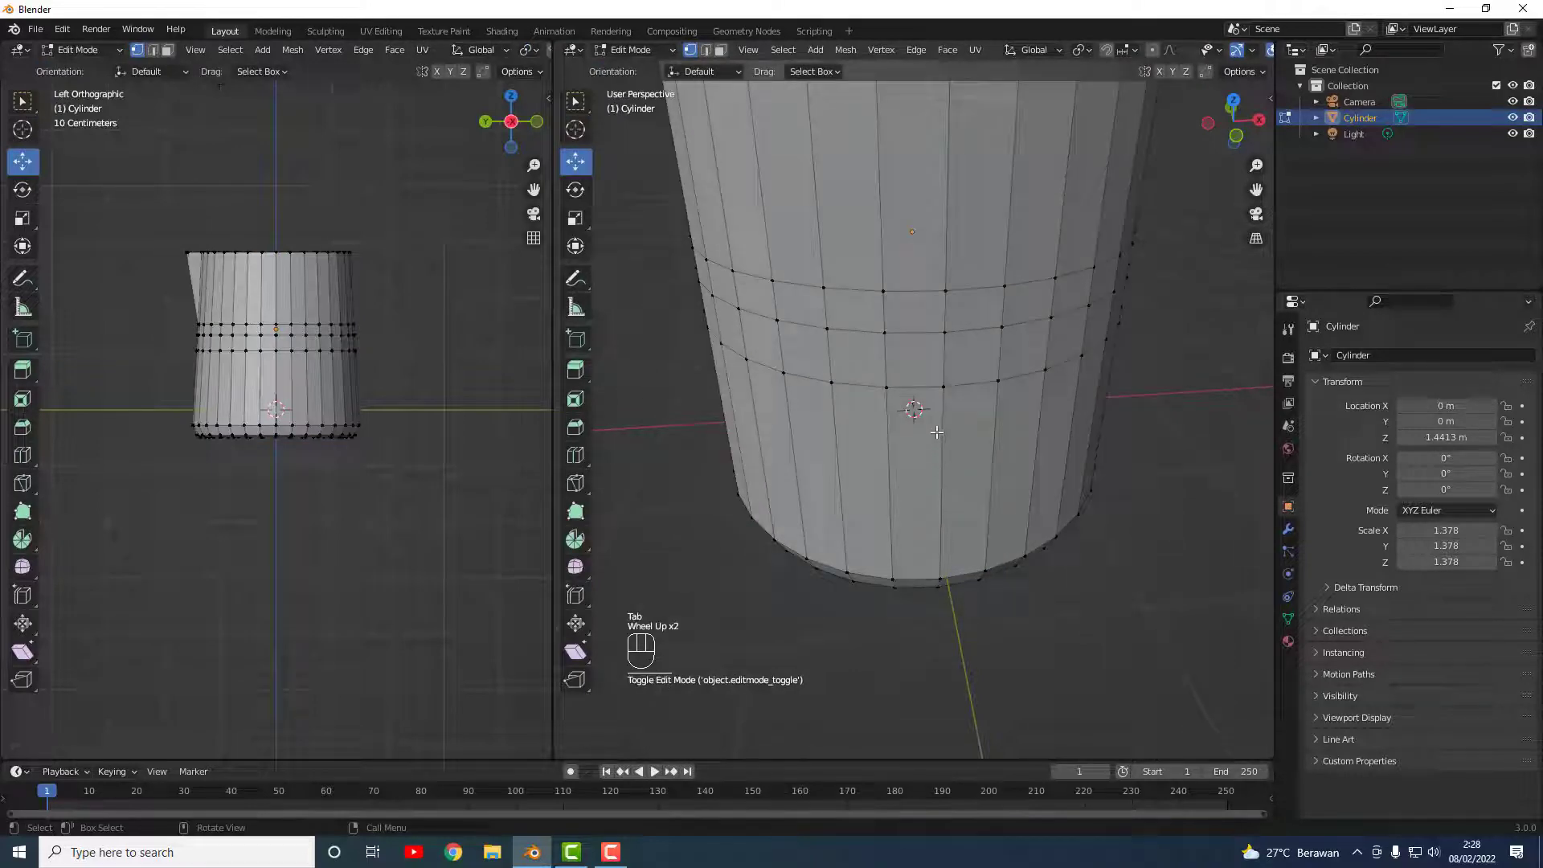
pyautogui.scroll(-3, 924, 346)
pyautogui.scroll(1, 916, 320)
pyautogui.moveTo(935, 315); pyautogui.dragTo(929, 281, button='middle')
pyautogui.hotkey('ctrl', 'r')
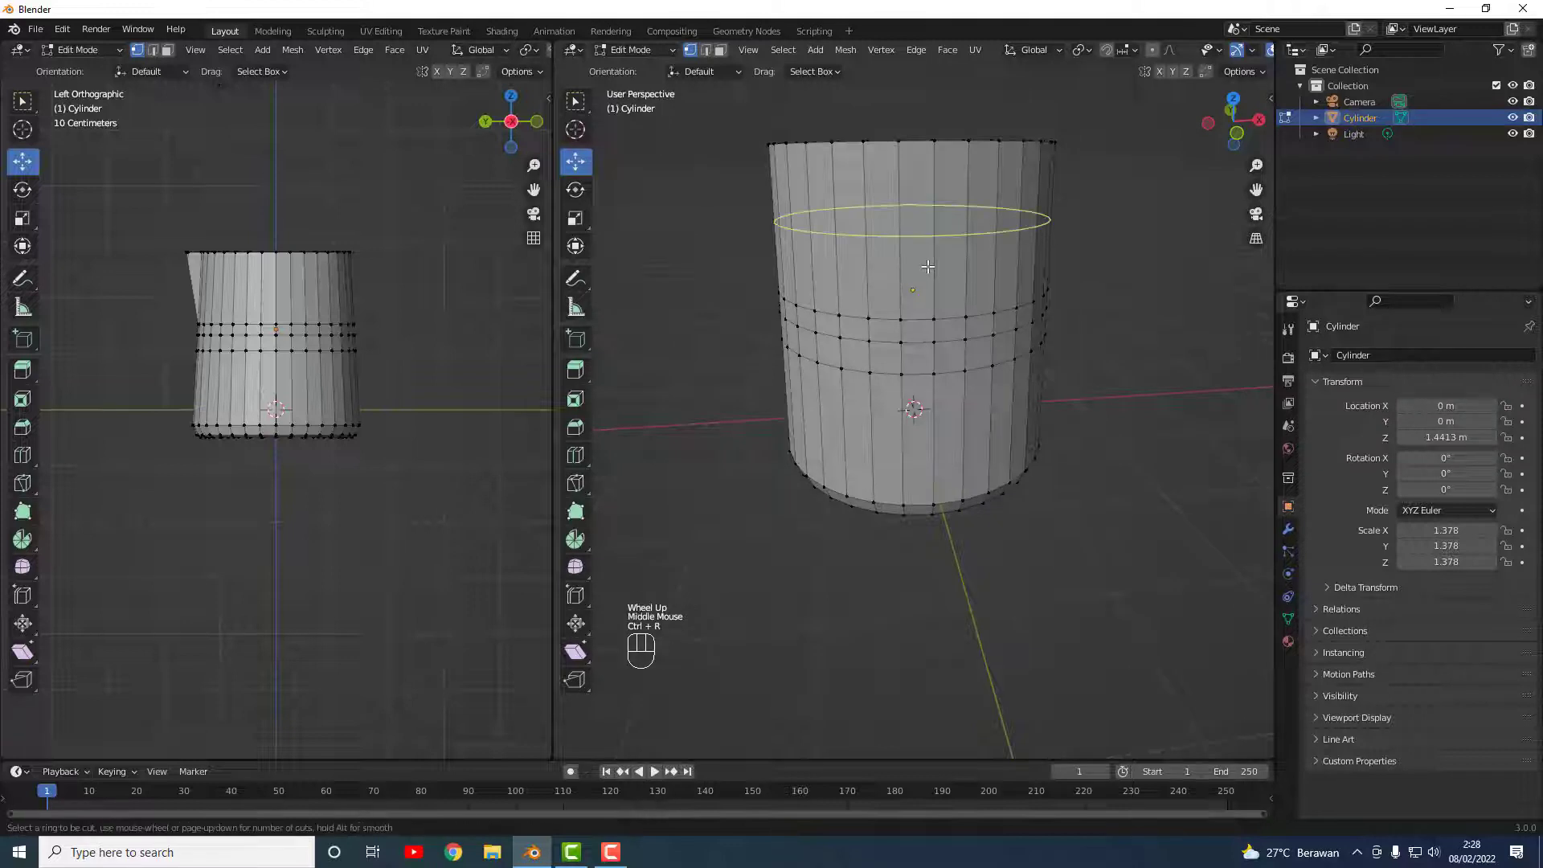
pyautogui.click(928, 264)
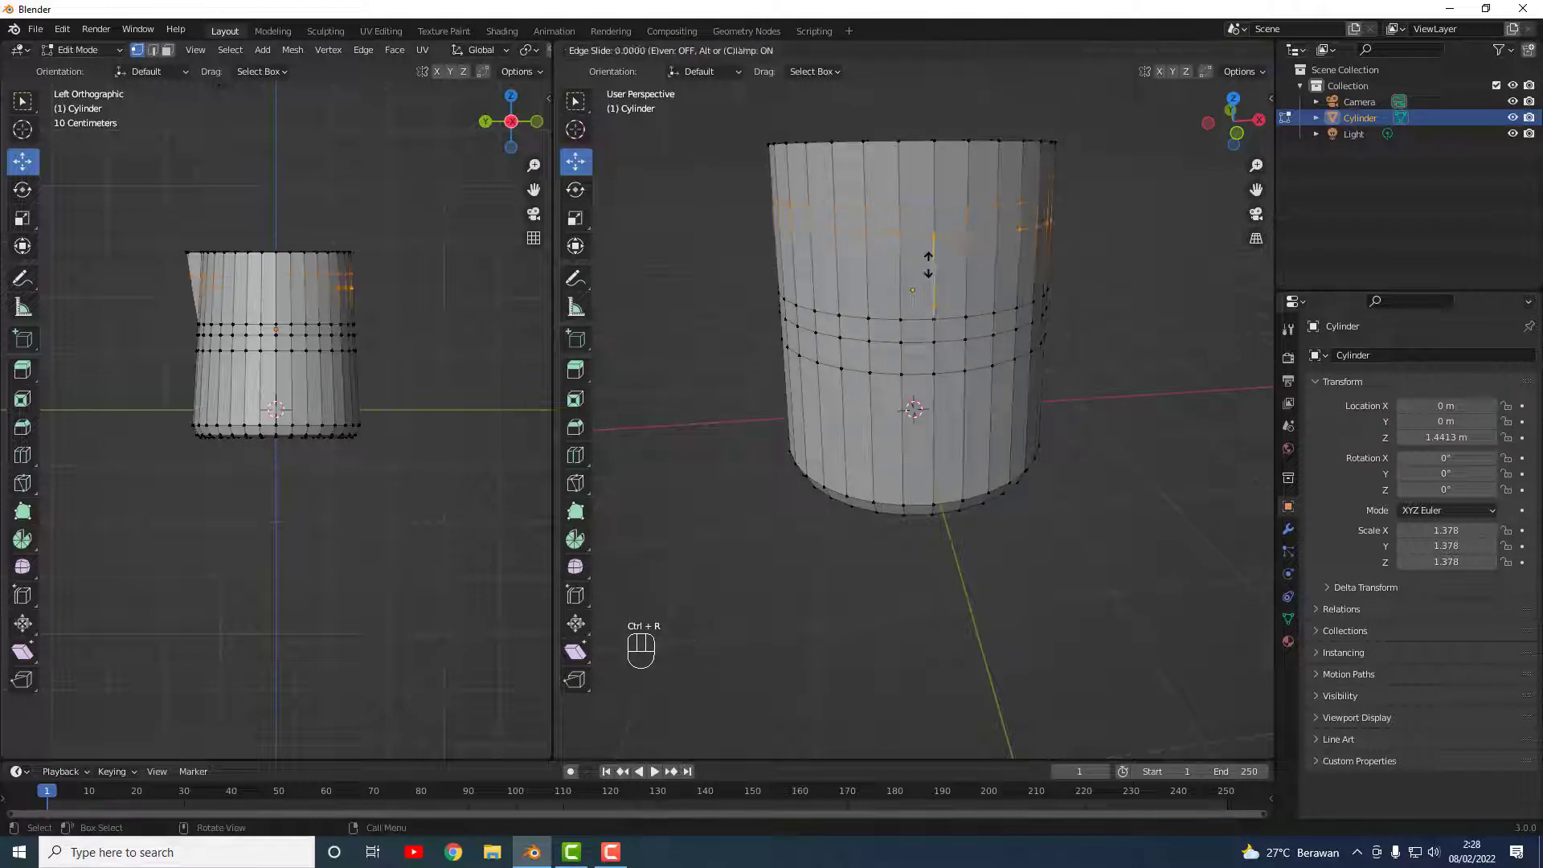
pyautogui.click(931, 216)
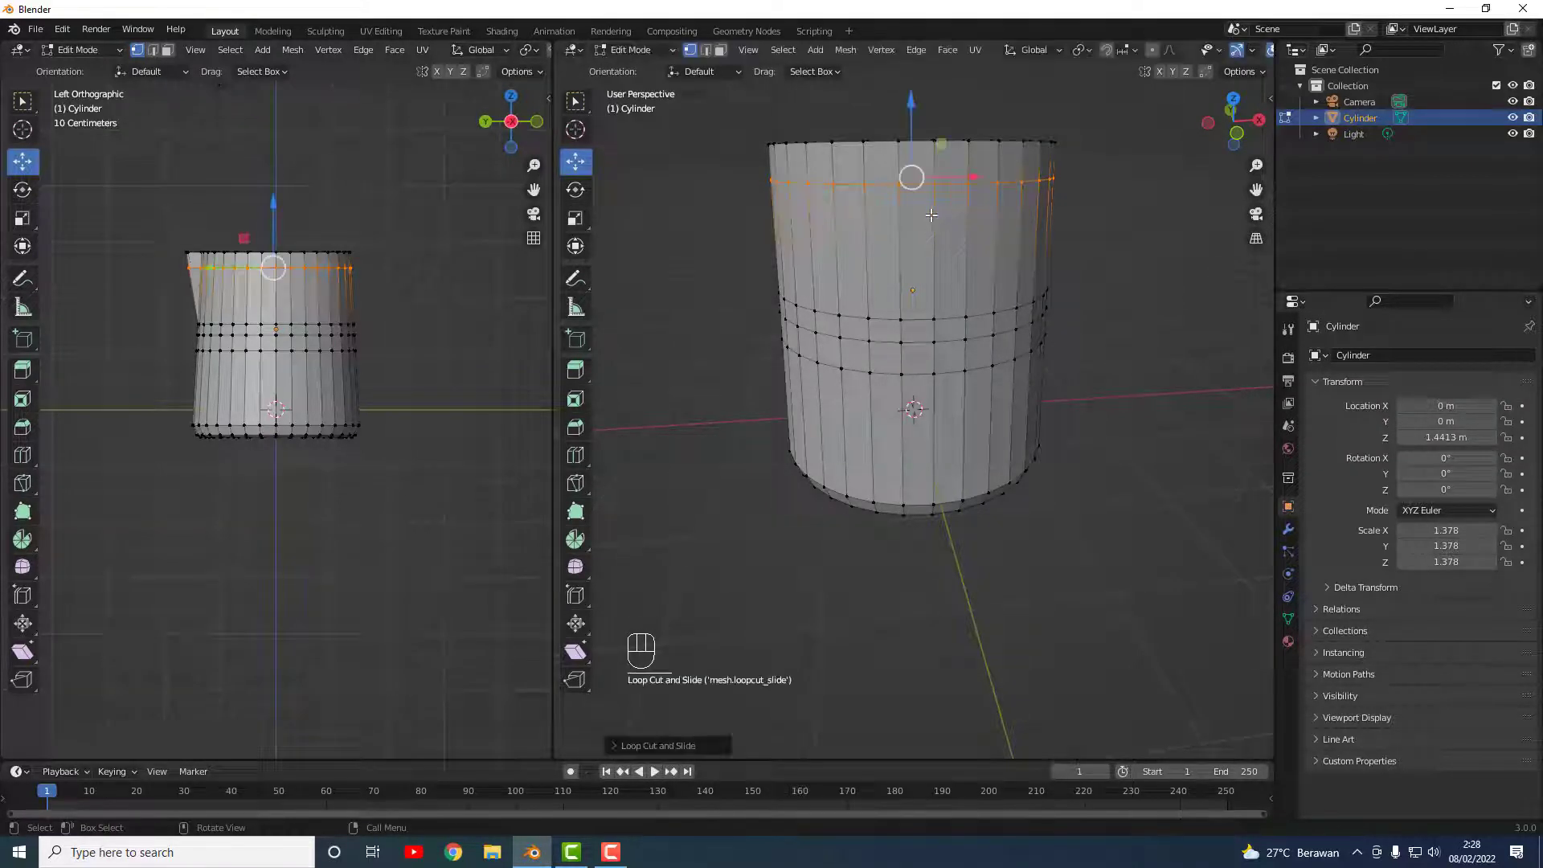
# Step: Add another loop cut between the uppermost loop and the middle loops and slide it upward by a factor of about 0.52
pyautogui.hotkey('ctrl', 'r')
pyautogui.click(937, 269)
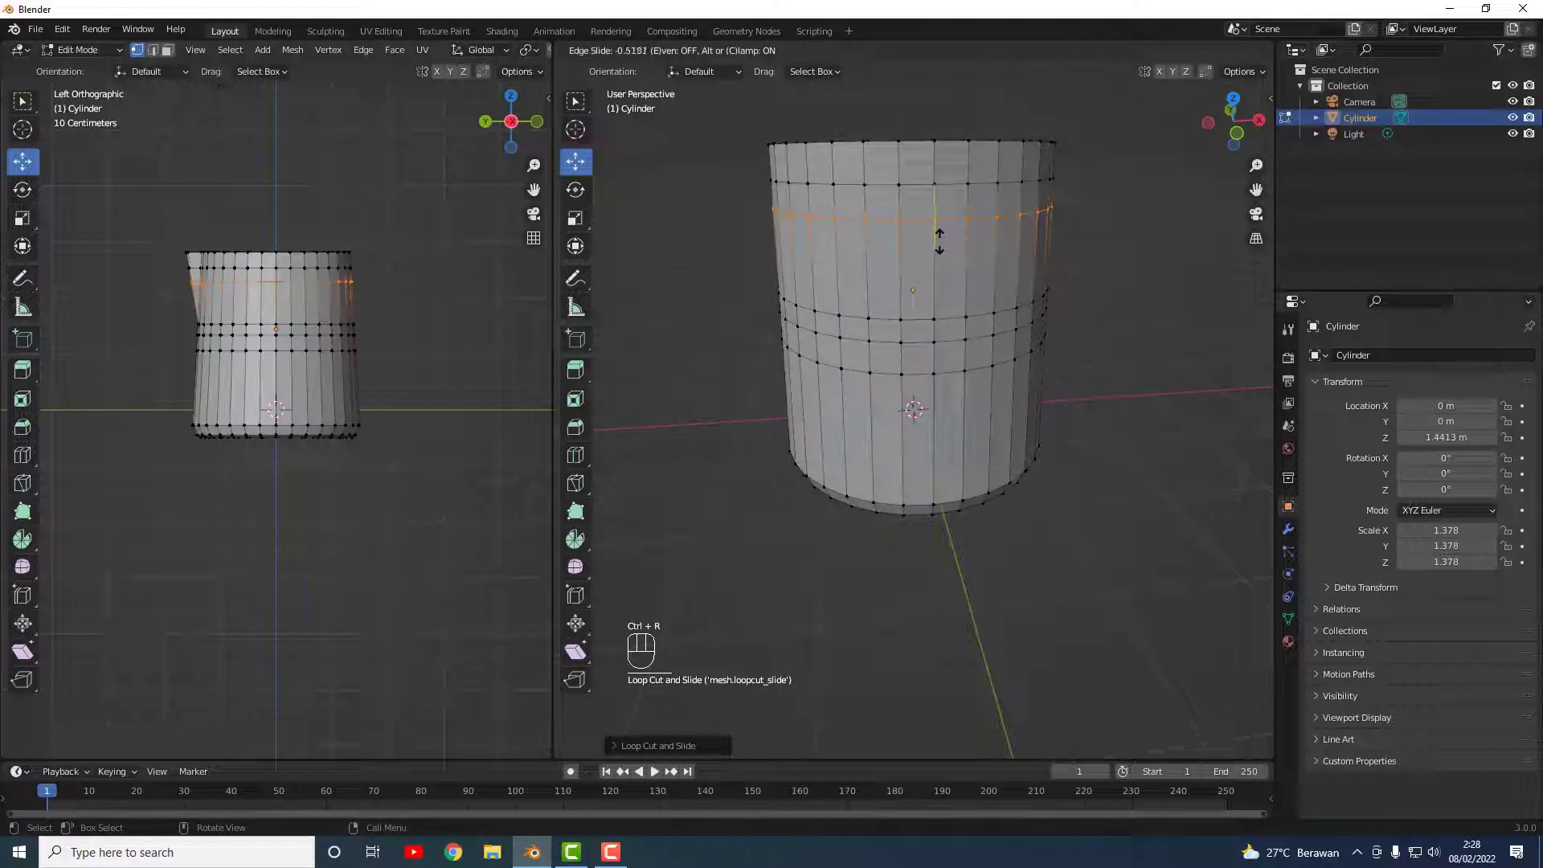
pyautogui.click(939, 241)
# Step: Add two horizontal loop cuts around the lower outer wall, sliding each down toward the base, and clear the selection
pyautogui.moveTo(929, 397); pyautogui.dragTo(937, 383, button='middle')
pyautogui.click(937, 377)
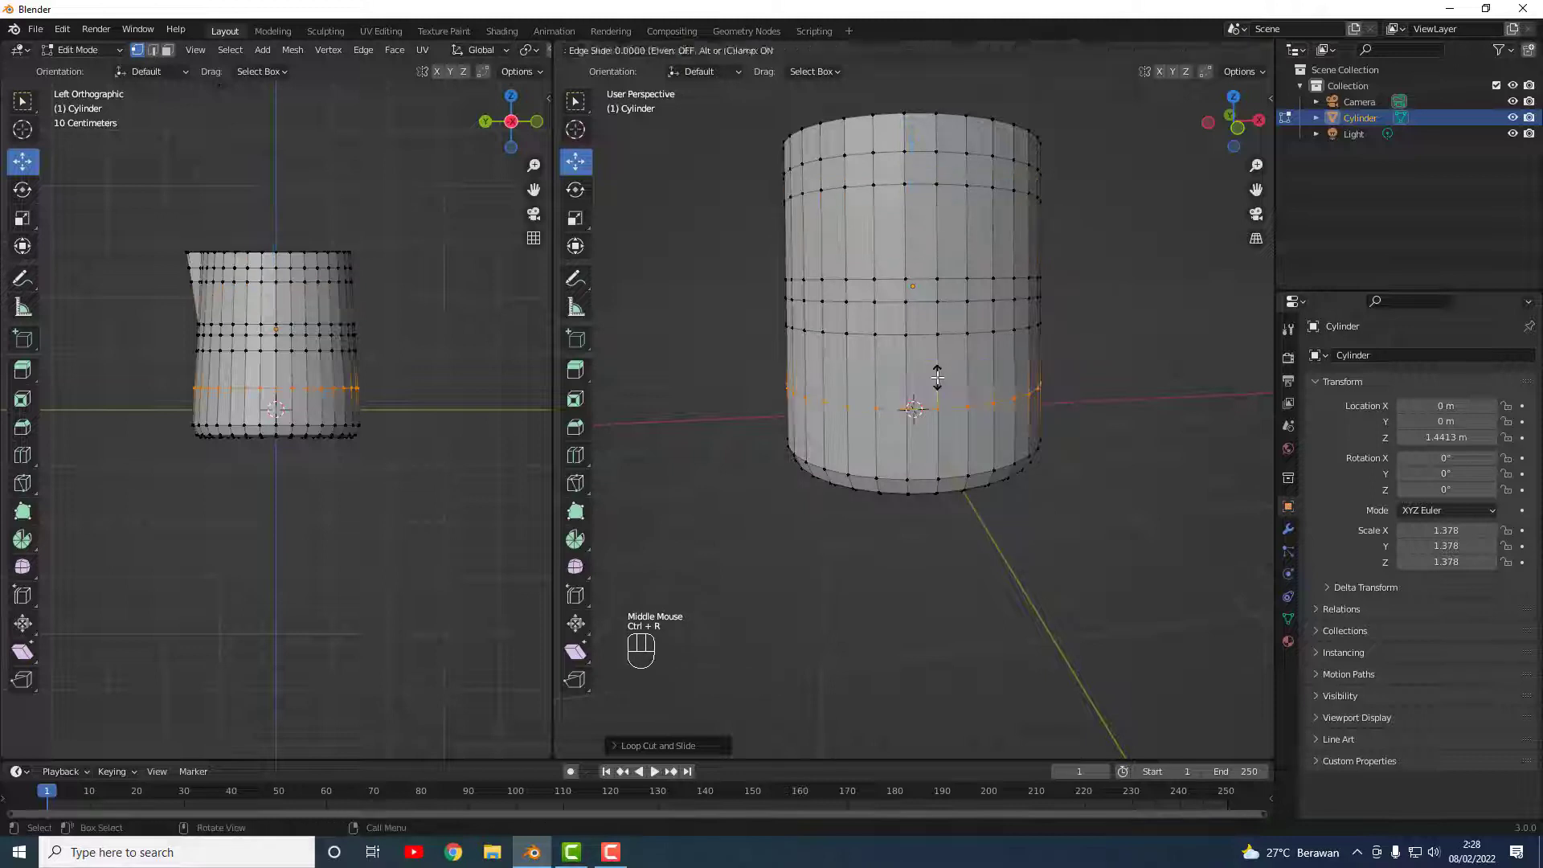
pyautogui.click(945, 420)
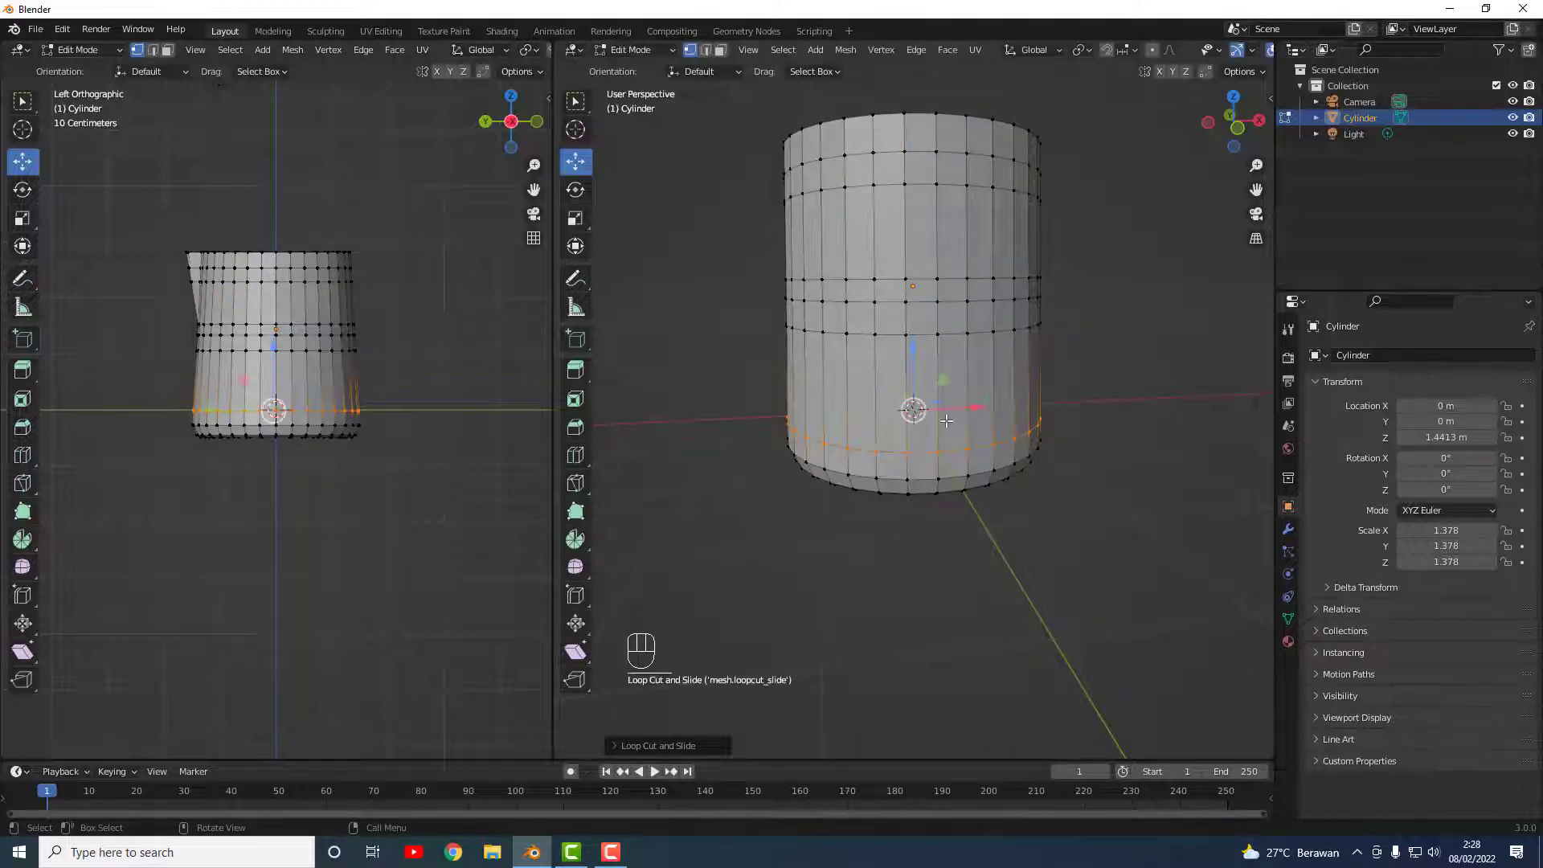
pyautogui.hotkey('ctrl', 'r')
pyautogui.click(945, 421)
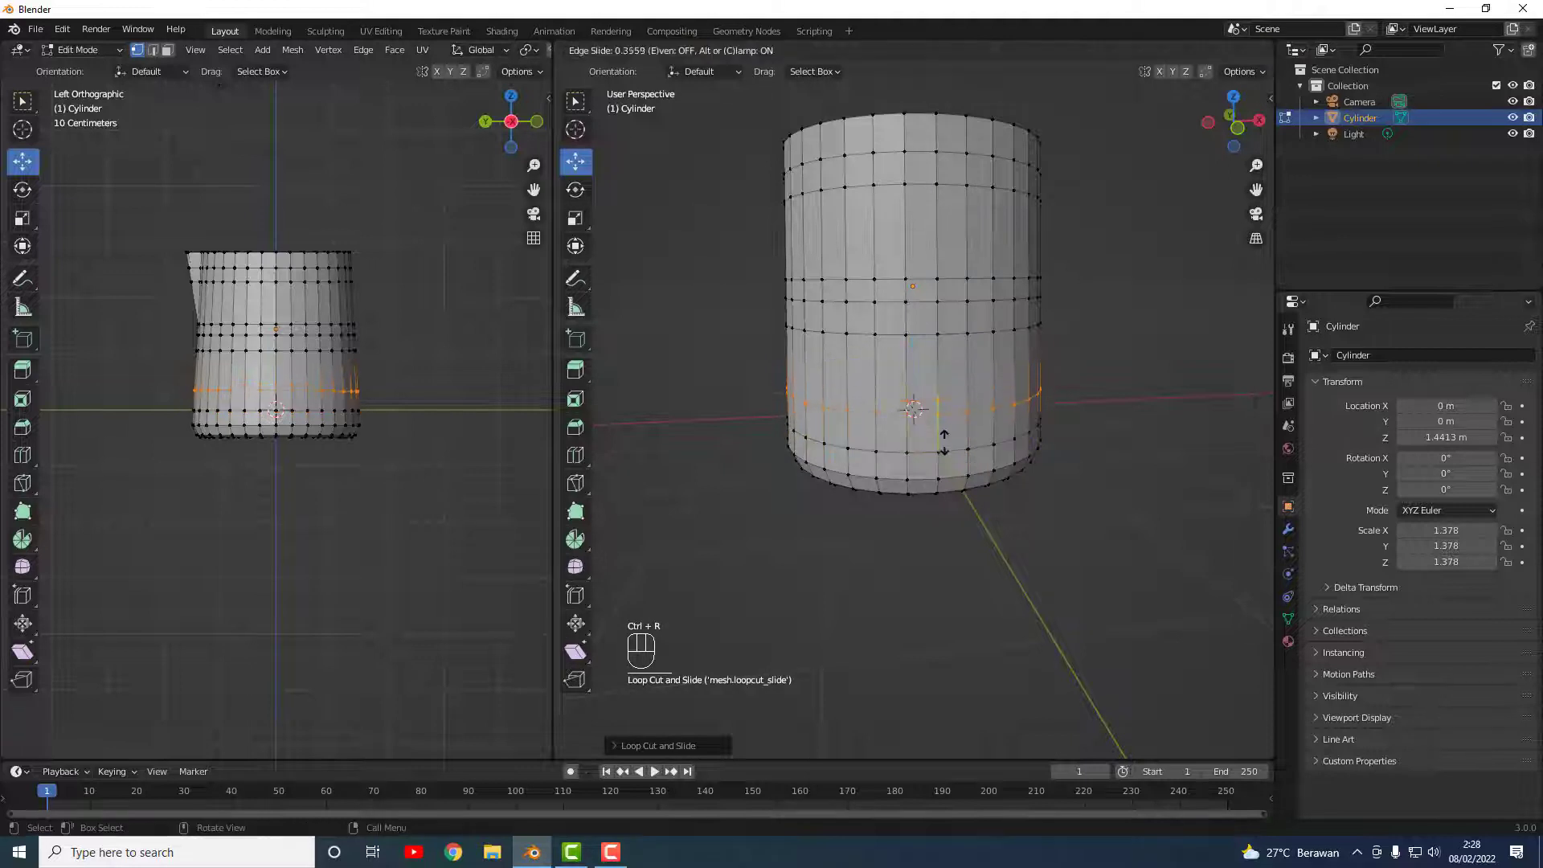
pyautogui.click(945, 454)
pyautogui.click(1044, 384)
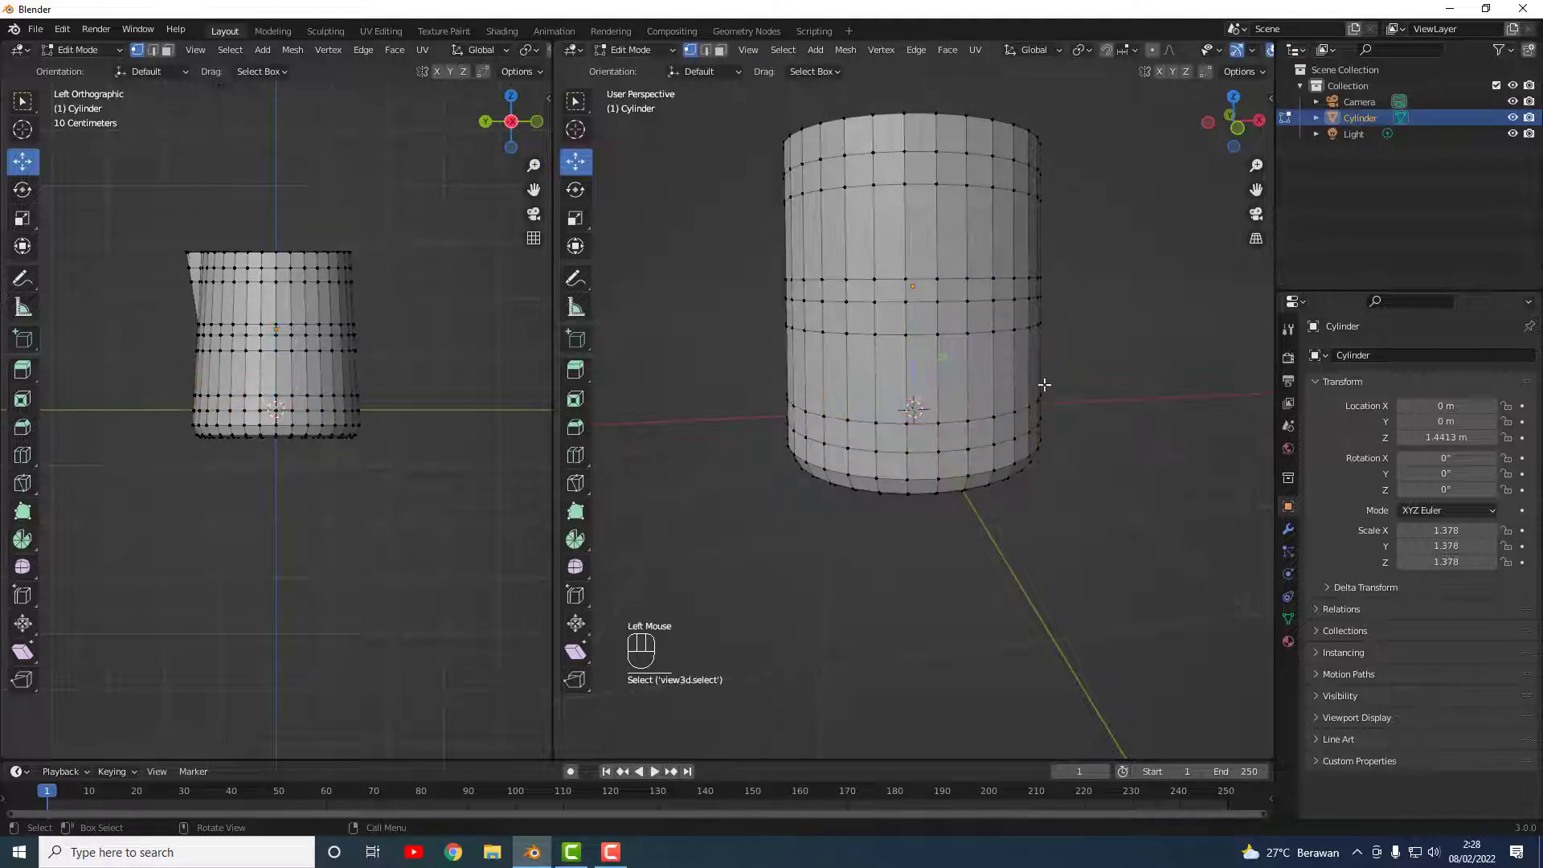
# Step: In face select mode, extrude the face between the two upper loops and the one between the two lower loops, opposite the spout, about 0.016 m outward
pyautogui.press('Tab')
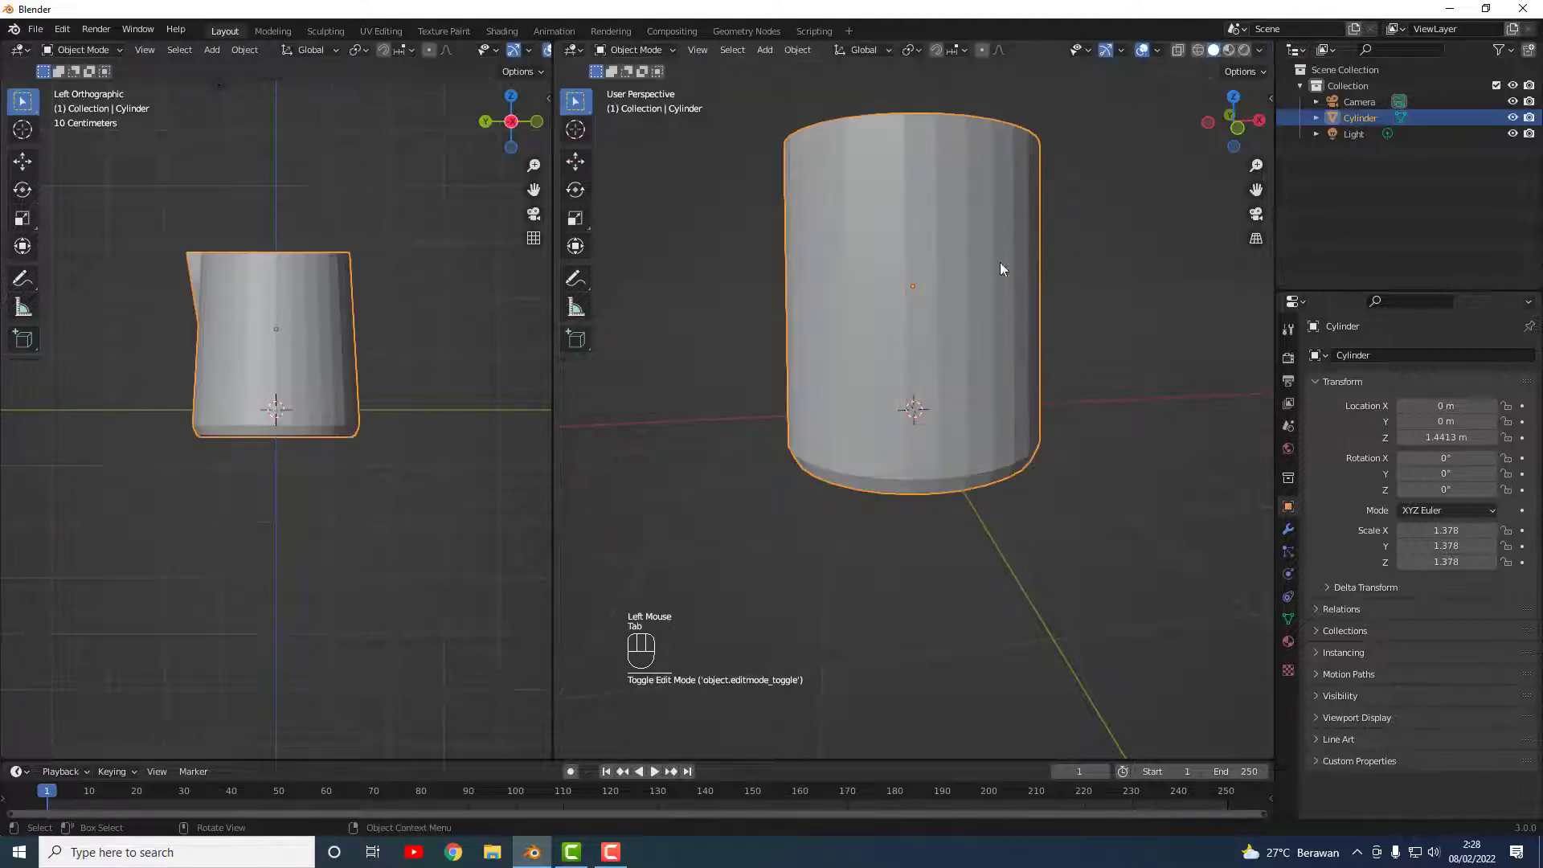
pyautogui.press('Tab')
pyautogui.moveTo(991, 265); pyautogui.dragTo(995, 309, button='middle')
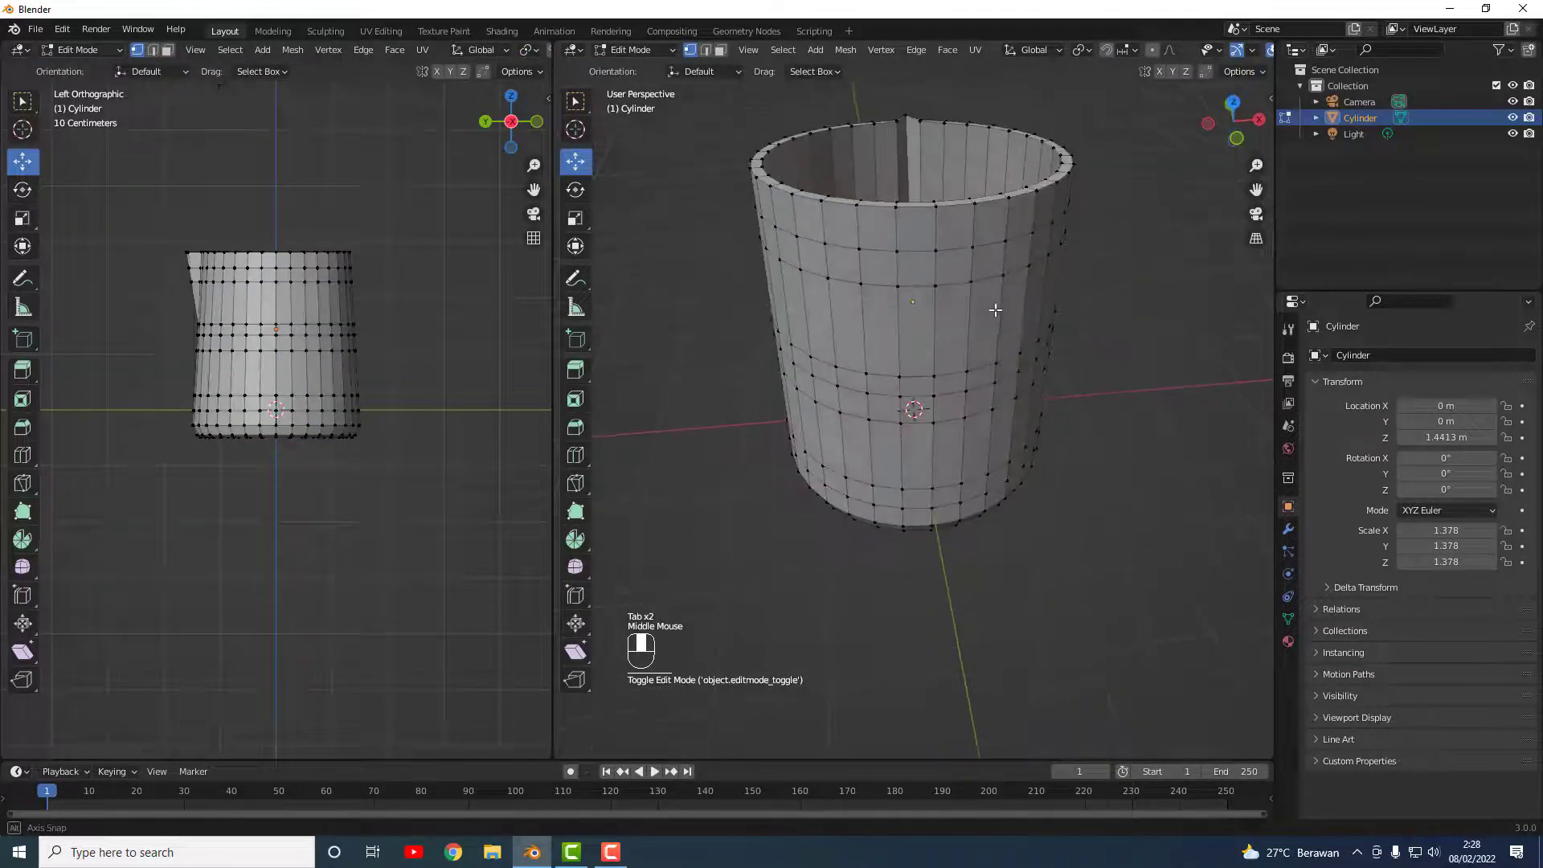
pyautogui.click(721, 51)
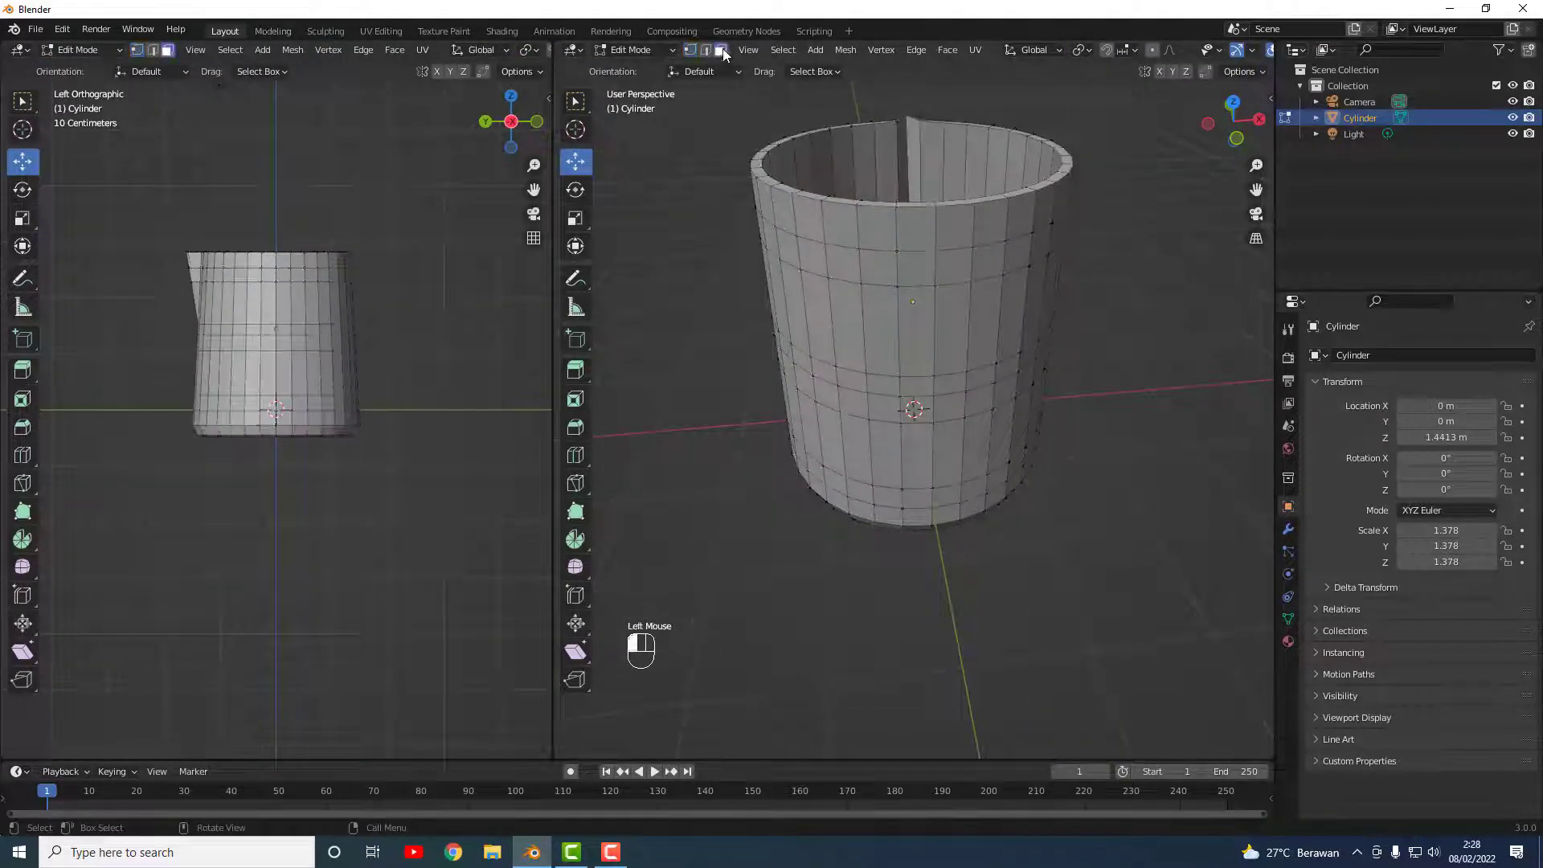
pyautogui.click(917, 271)
pyautogui.moveTo(917, 271); pyautogui.dragTo(932, 233, button='middle')
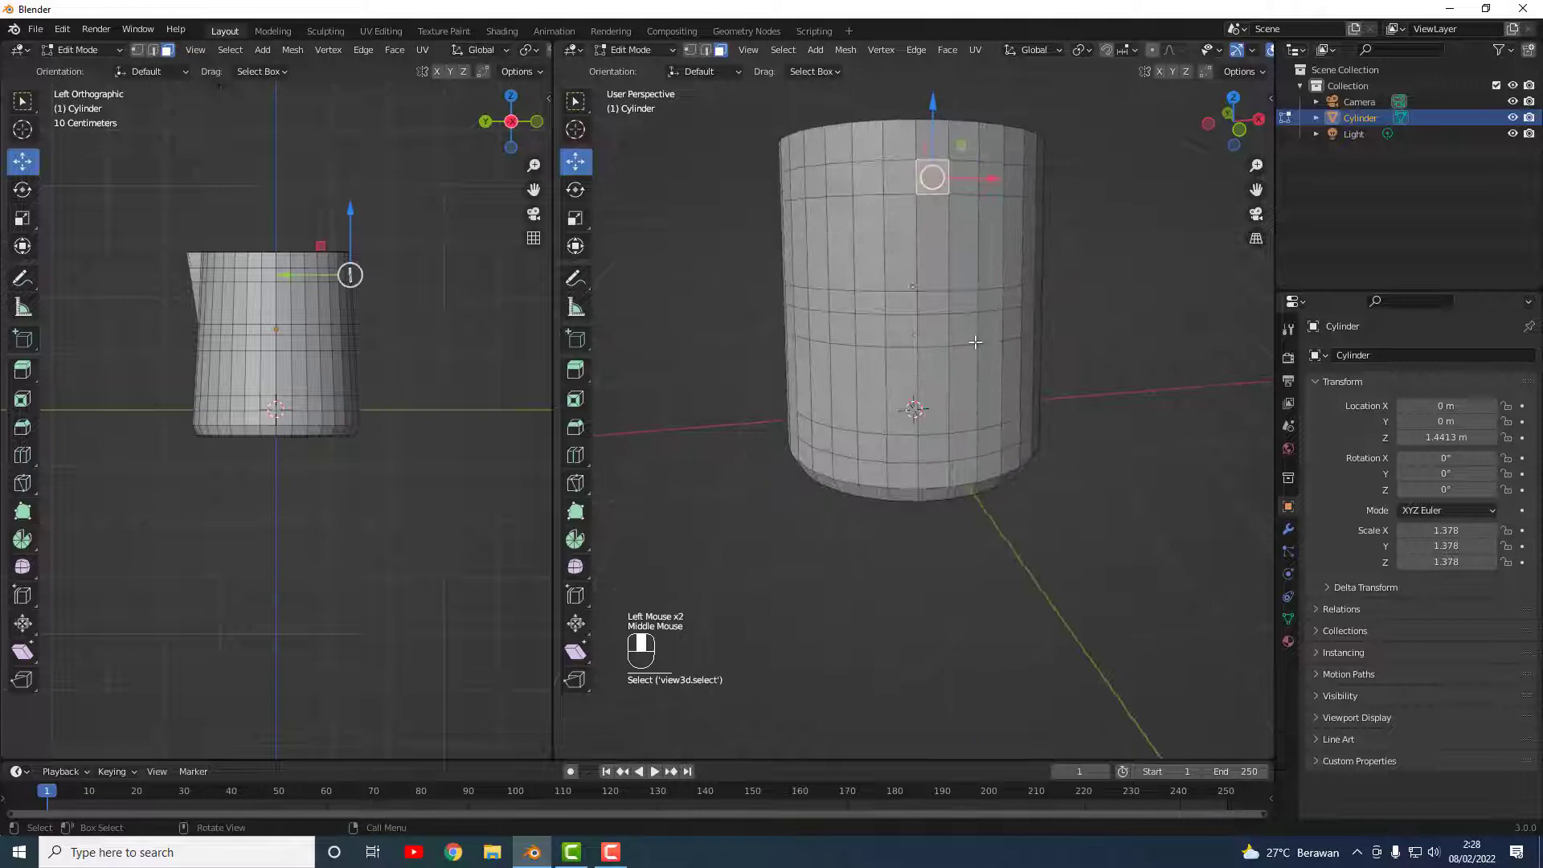
pyautogui.keyDown('shift'); pyautogui.click(933, 447); pyautogui.keyUp('shift')
pyautogui.scroll(2, 992, 398)
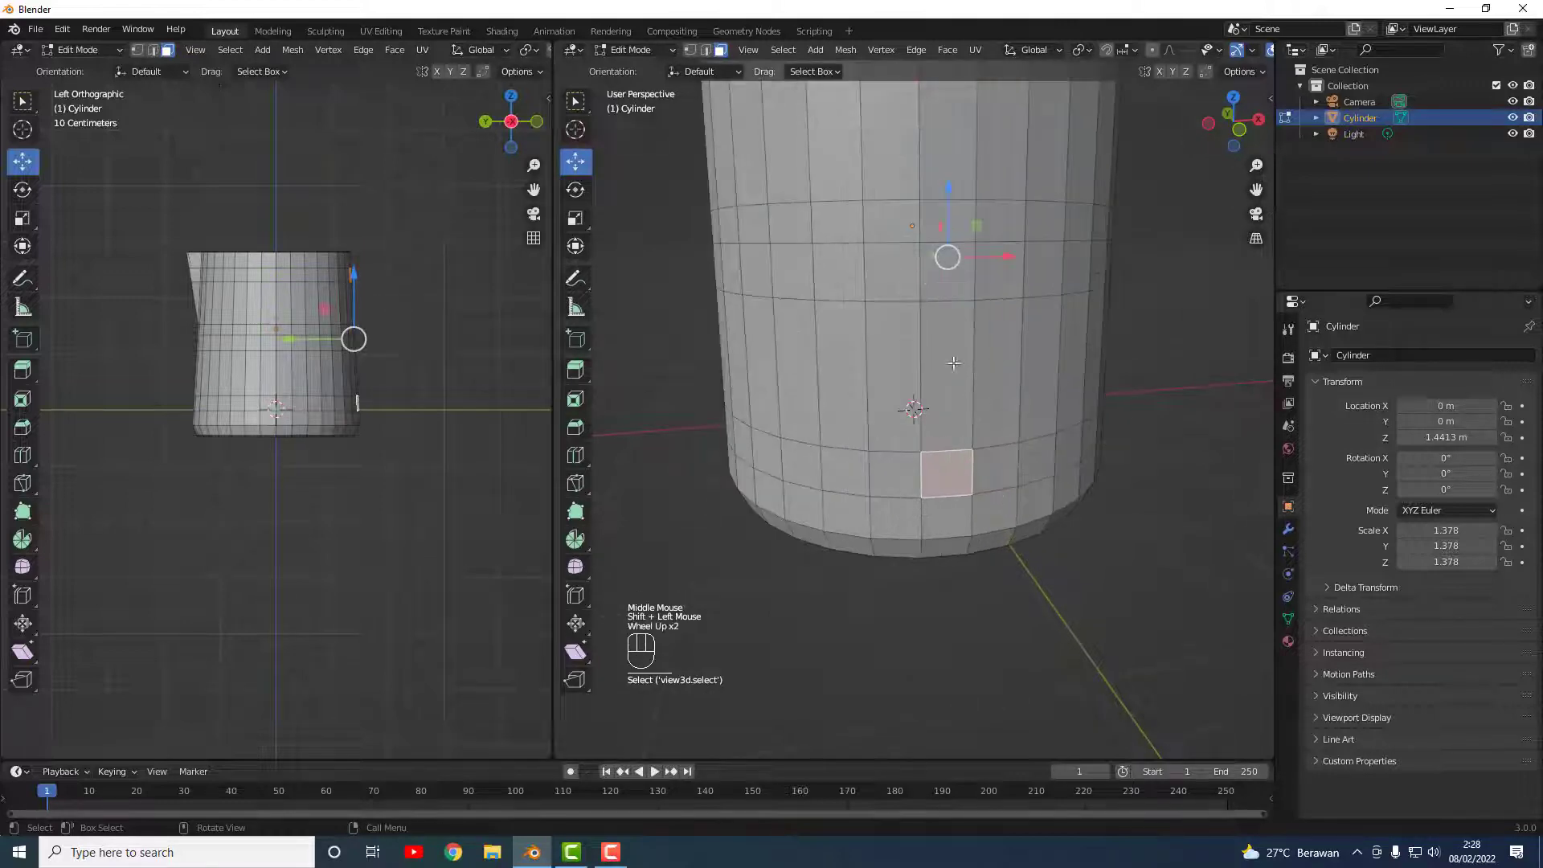
pyautogui.moveTo(954, 363); pyautogui.dragTo(905, 405, button='middle')
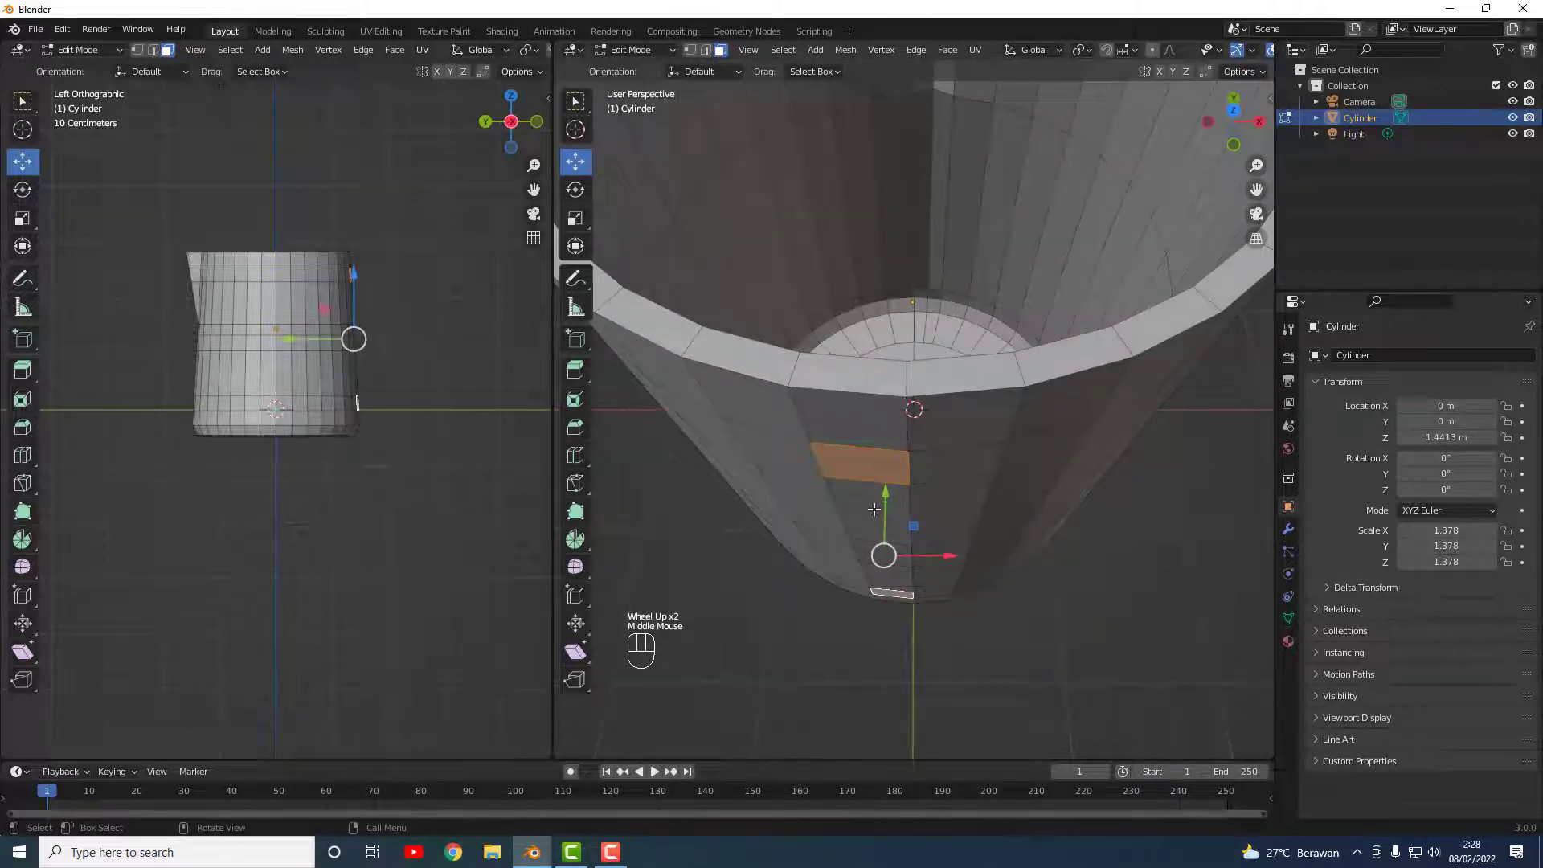
pyautogui.press('e')
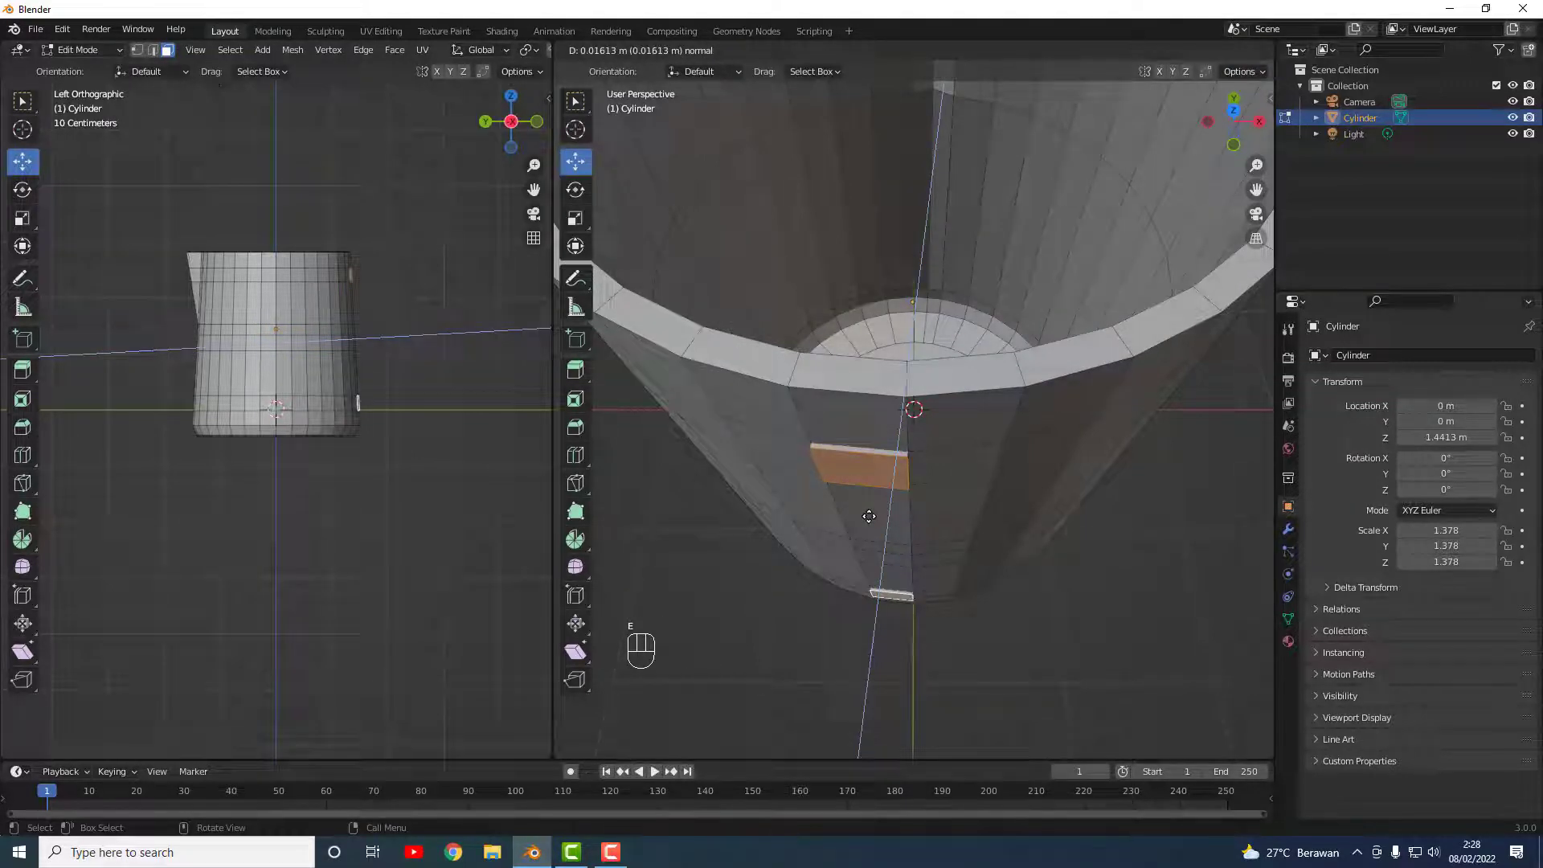
pyautogui.click(869, 515)
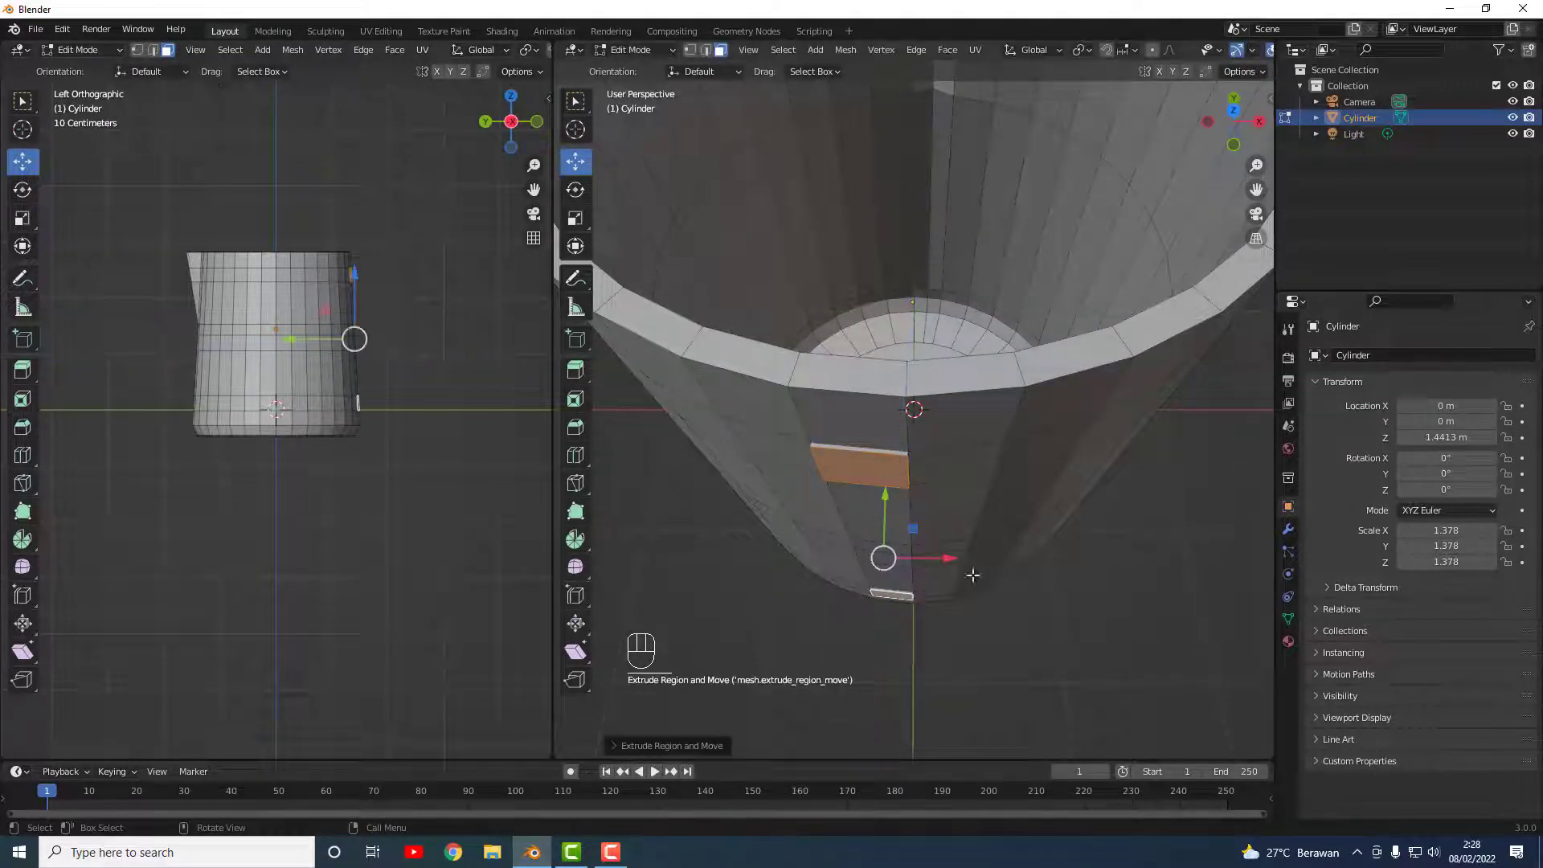
pyautogui.click(1048, 641)
# Step: Undo the outward extrusion of the two faces opposite the spout
pyautogui.moveTo(1048, 641); pyautogui.dragTo(985, 635, button='middle')
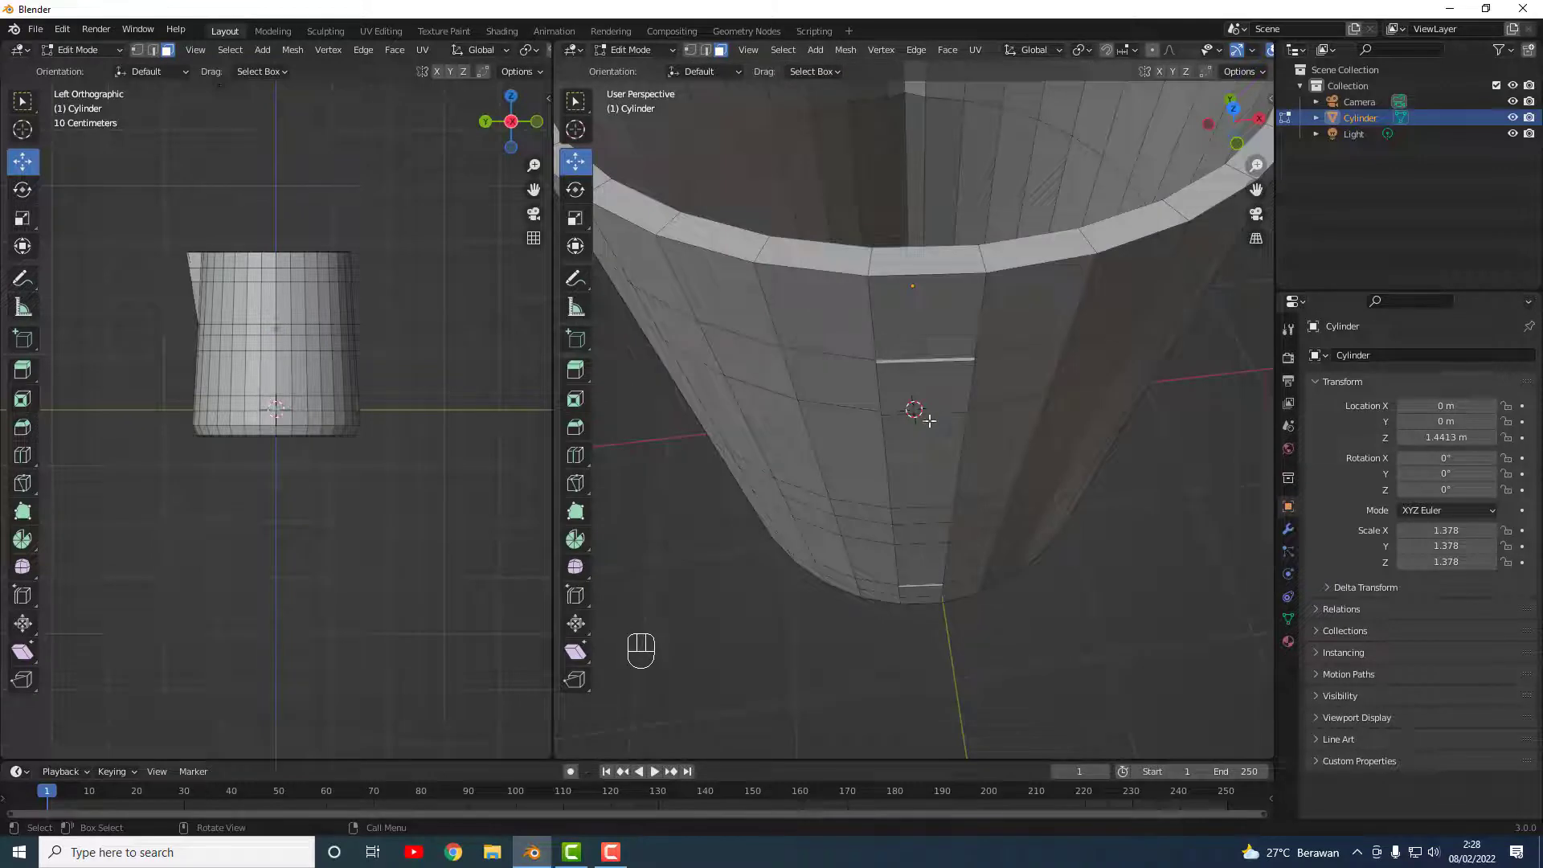
pyautogui.click(946, 395)
pyautogui.moveTo(946, 394); pyautogui.dragTo(1005, 418, button='middle')
pyautogui.scroll(-2, 953, 348)
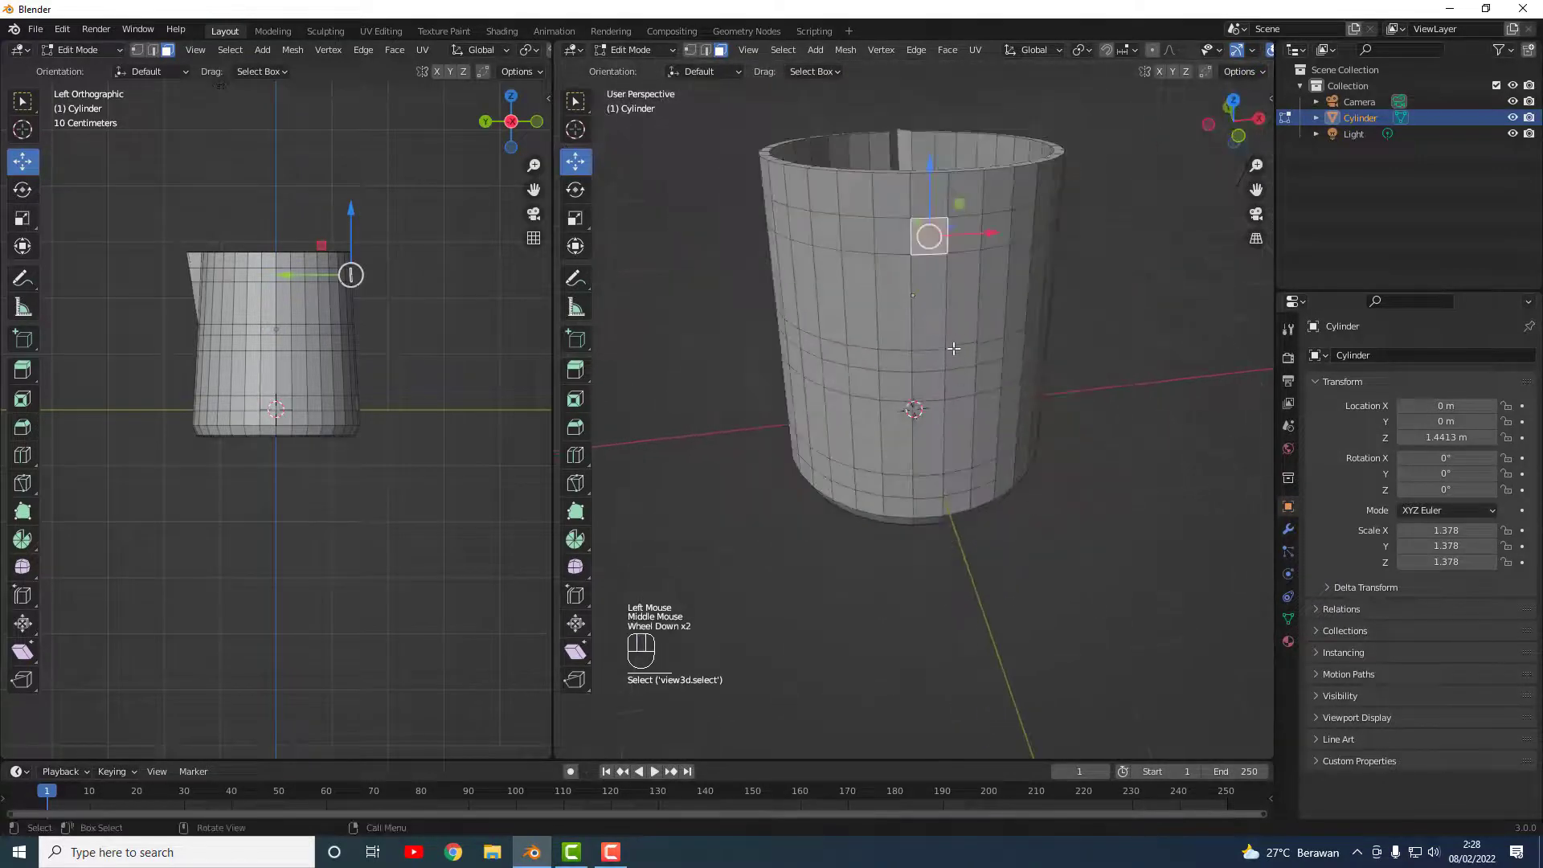
pyautogui.moveTo(932, 348); pyautogui.dragTo(975, 326, button='middle')
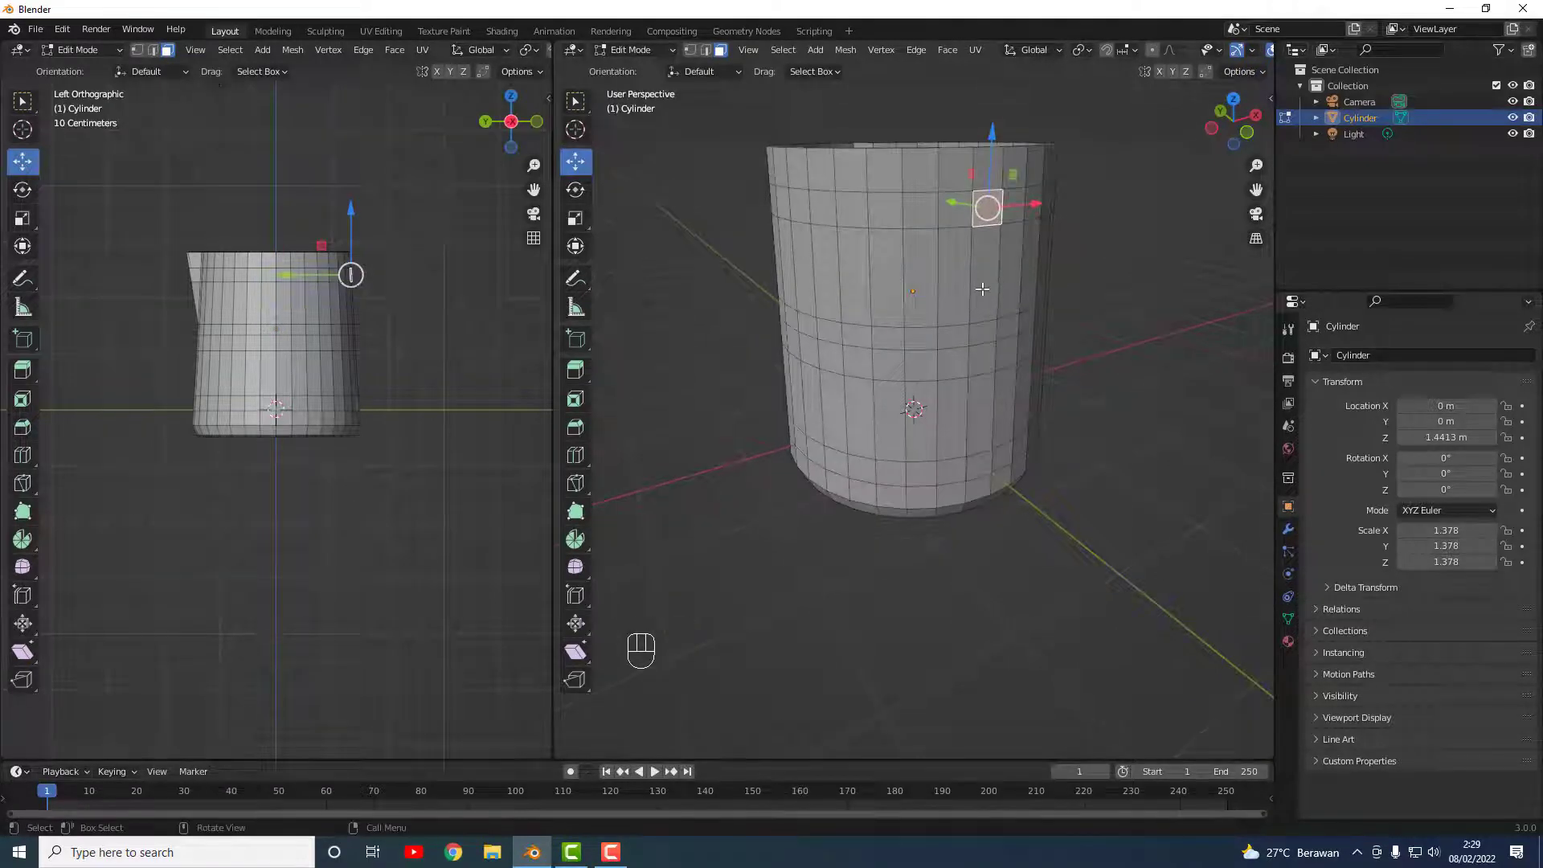
pyautogui.moveTo(982, 289); pyautogui.dragTo(935, 281, button='middle')
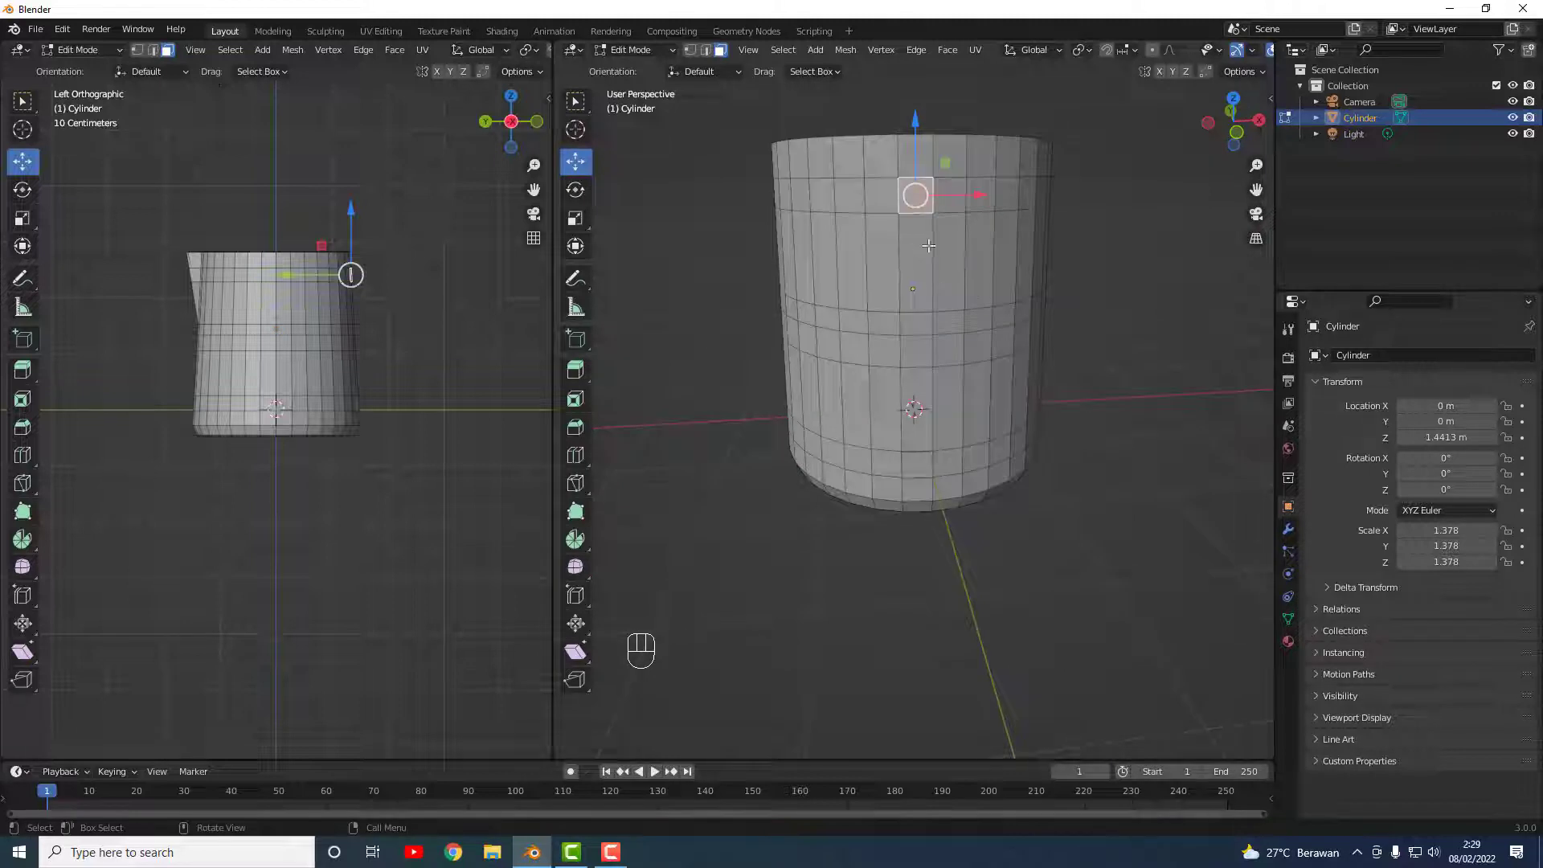
pyautogui.hotkey('ctrl', 'z')
pyautogui.hotkey('ctrl', 'z')
pyautogui.hotkey('ctrl', 'z')
pyautogui.hotkey('ctrl', 'z')
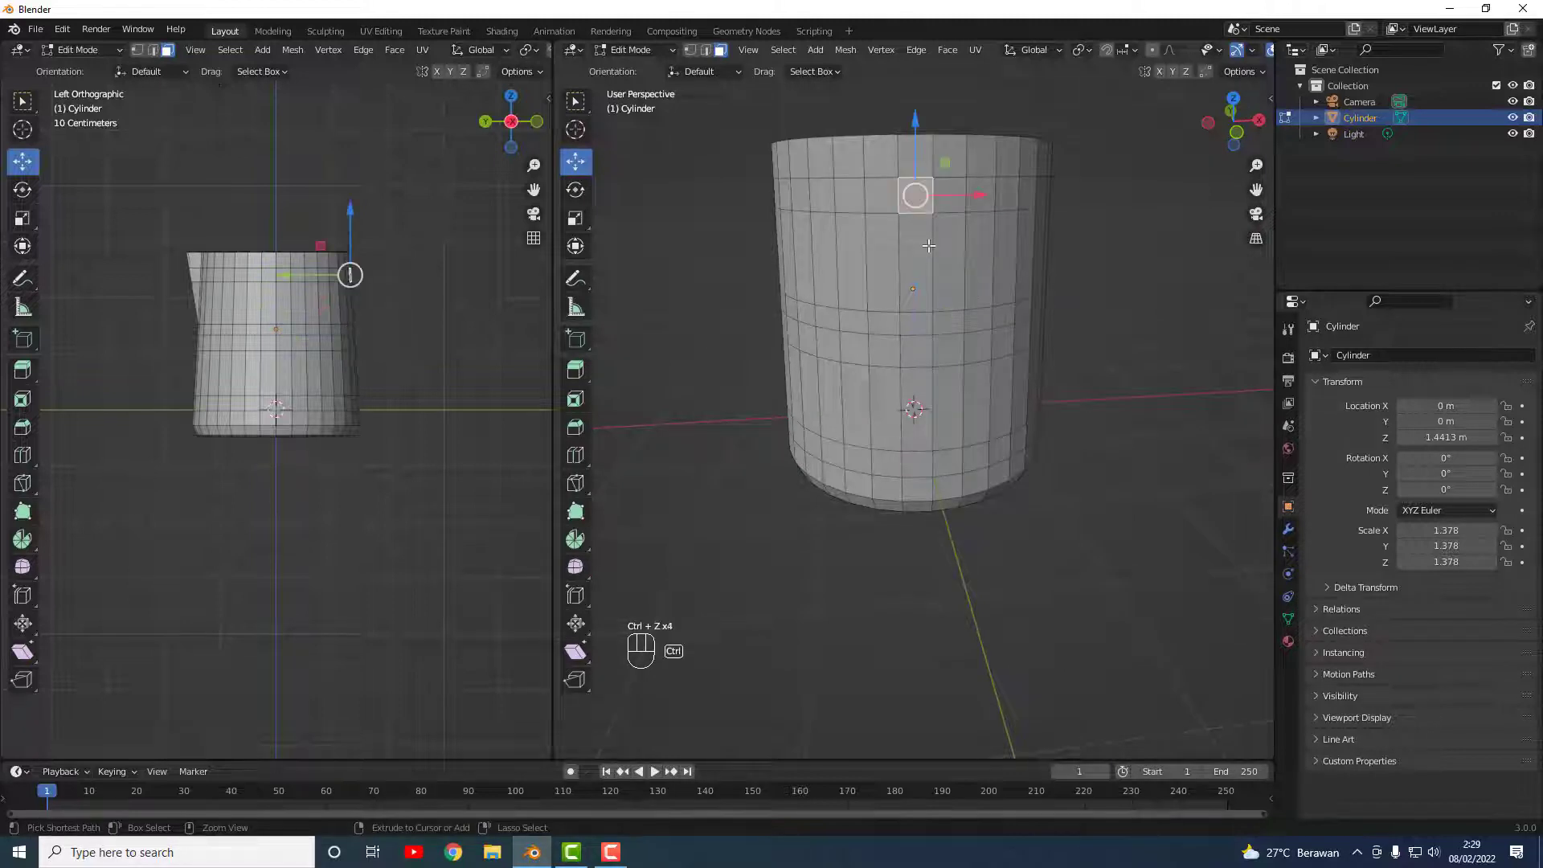
pyautogui.hotkey('ctrl', 'z')
# Step: Add a horizontal loop cut between the upper loops and the middle loops, slide it upward, and clear the selection
pyautogui.hotkey('ctrl', 'r')
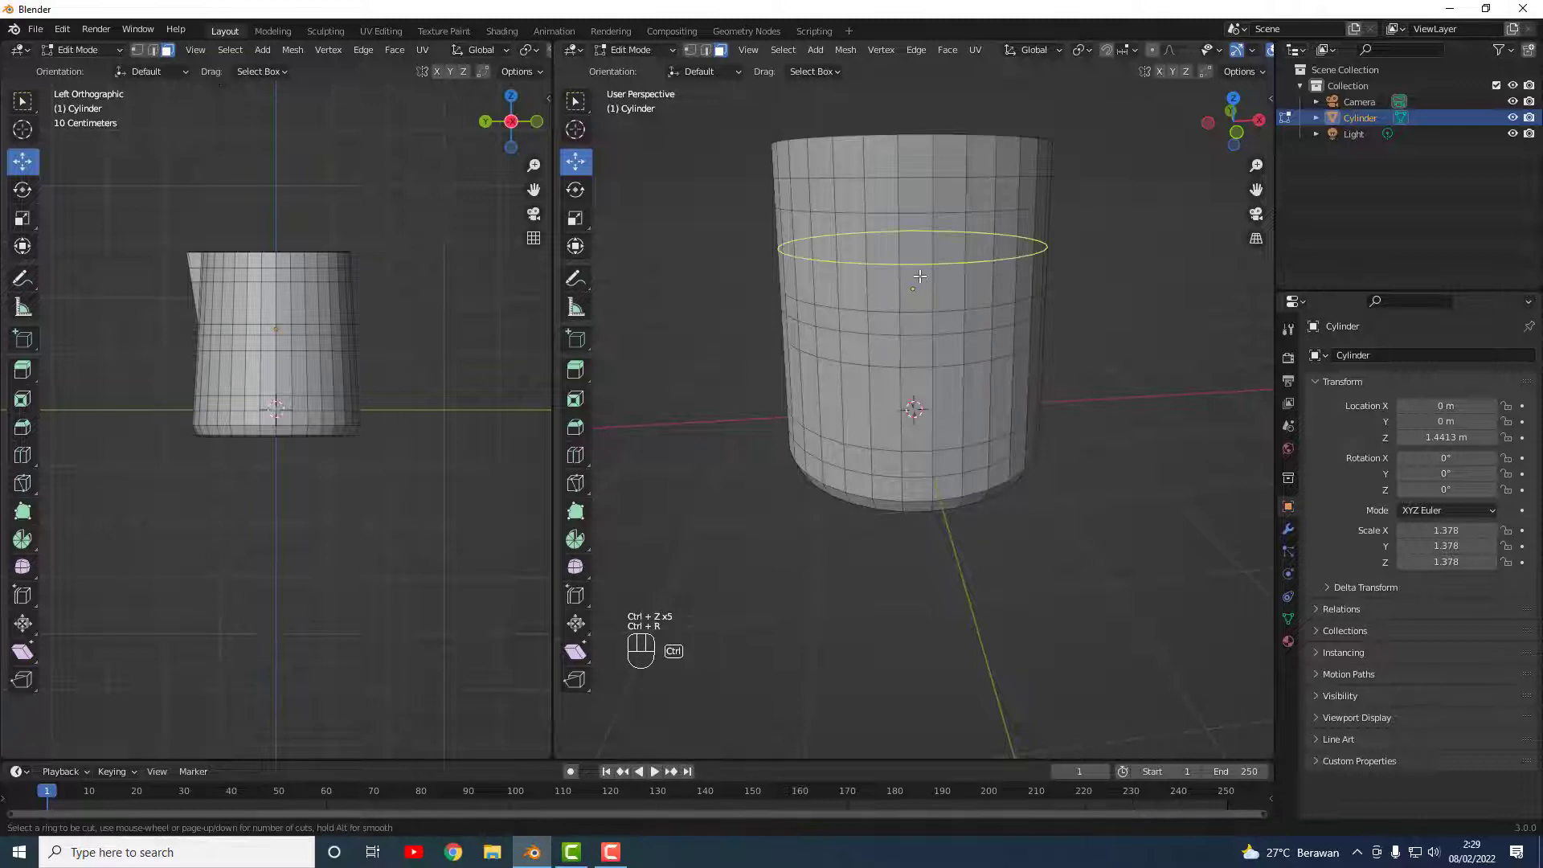
pyautogui.click(920, 276)
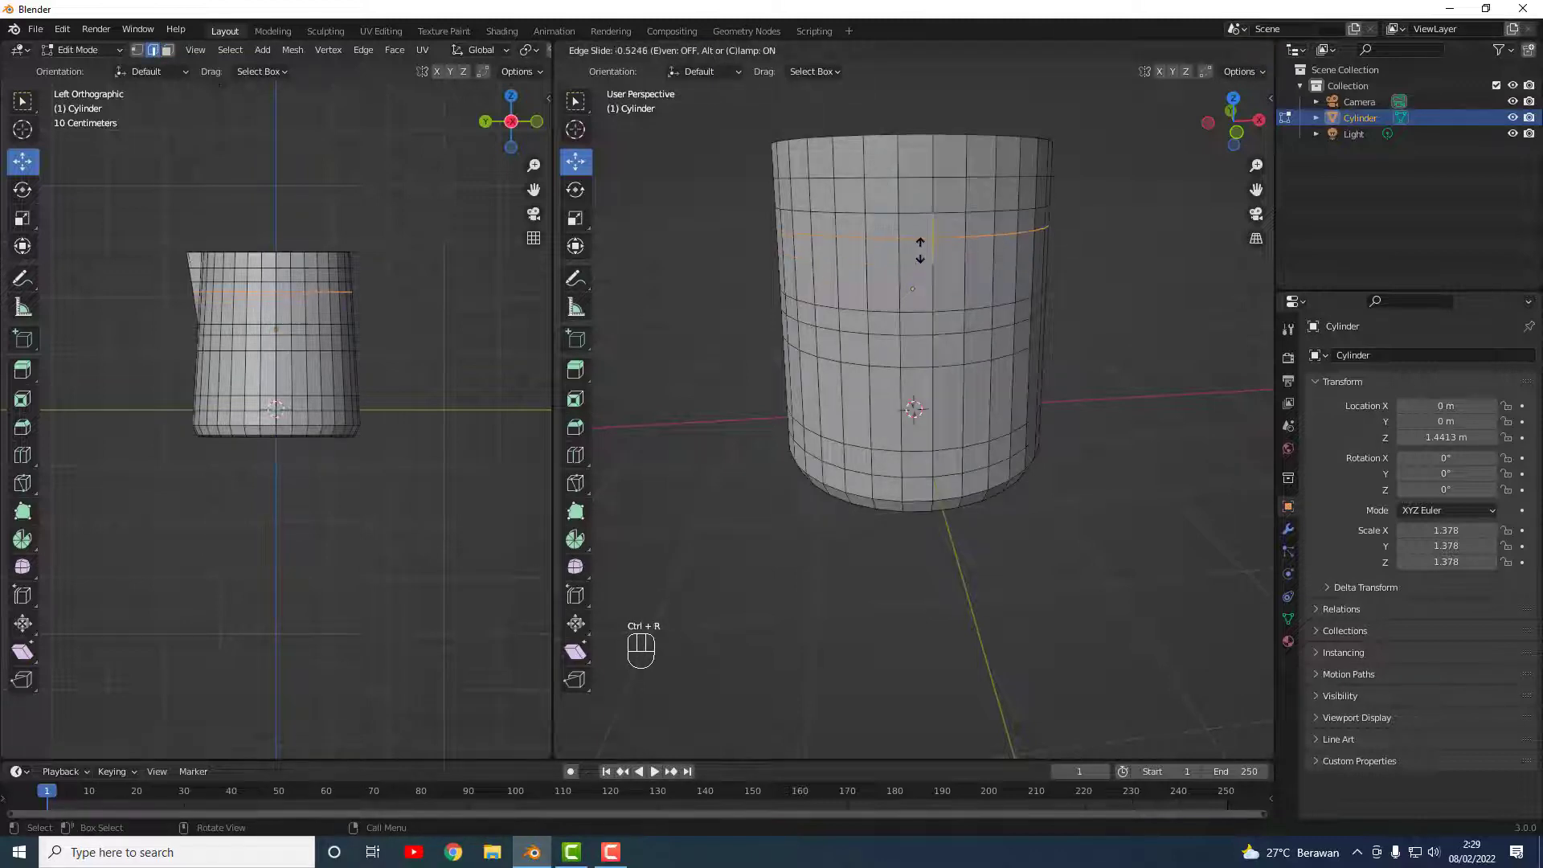
pyautogui.click(917, 259)
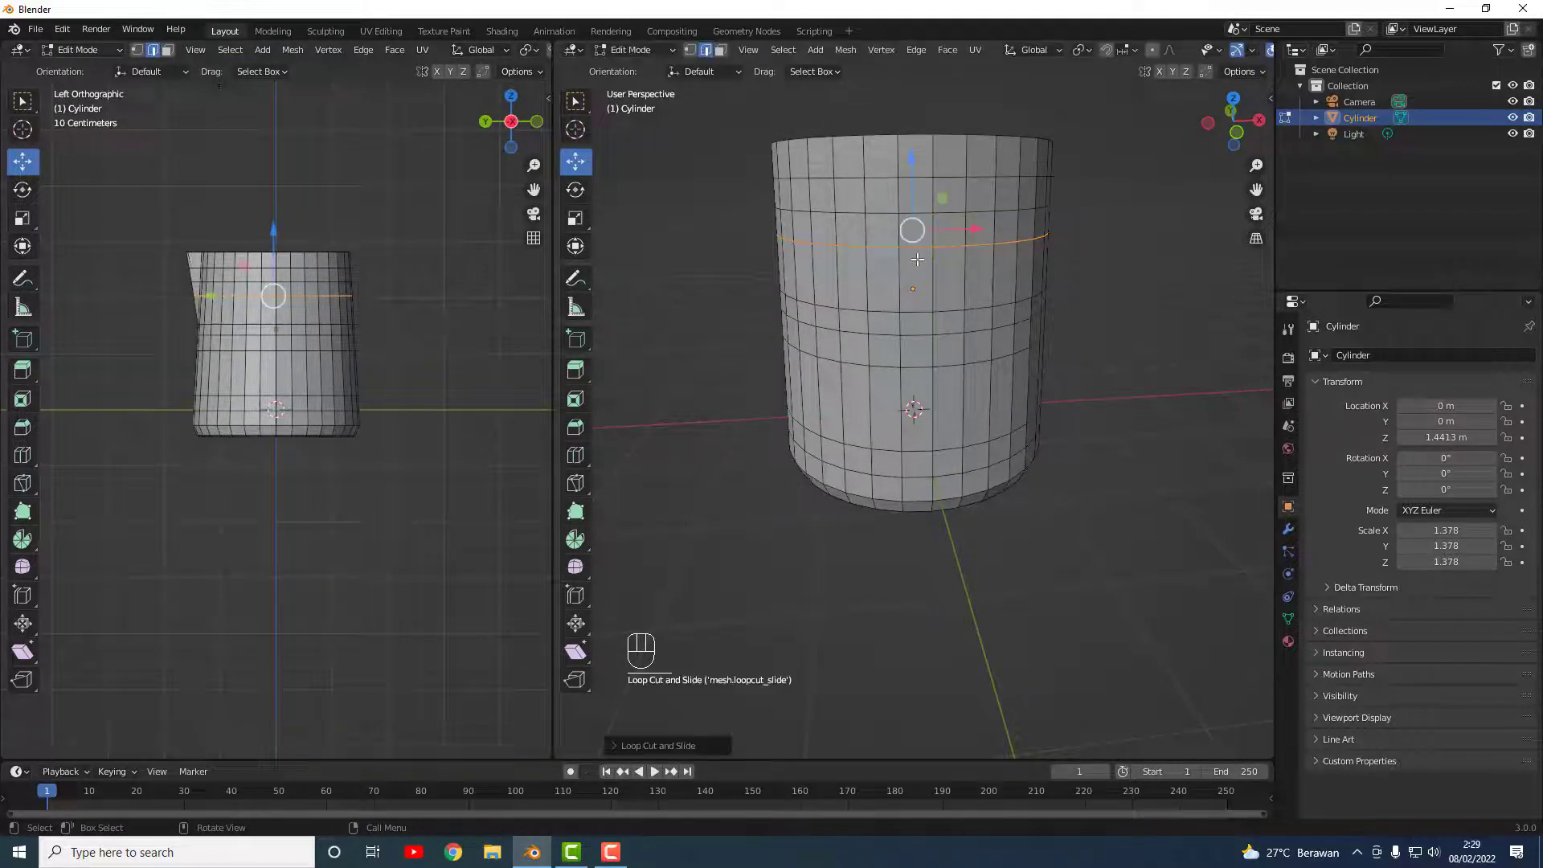
pyautogui.click(1165, 293)
# Step: In face select mode, extrude the lower face and the face just above the new loop, opposite the spout, about 0.021 m outward
pyautogui.moveTo(1164, 292); pyautogui.dragTo(986, 294, button='middle')
pyautogui.moveTo(986, 379); pyautogui.dragTo(987, 414, button='middle')
pyautogui.keyDown('shift'); pyautogui.click(912, 466); pyautogui.keyUp('shift')
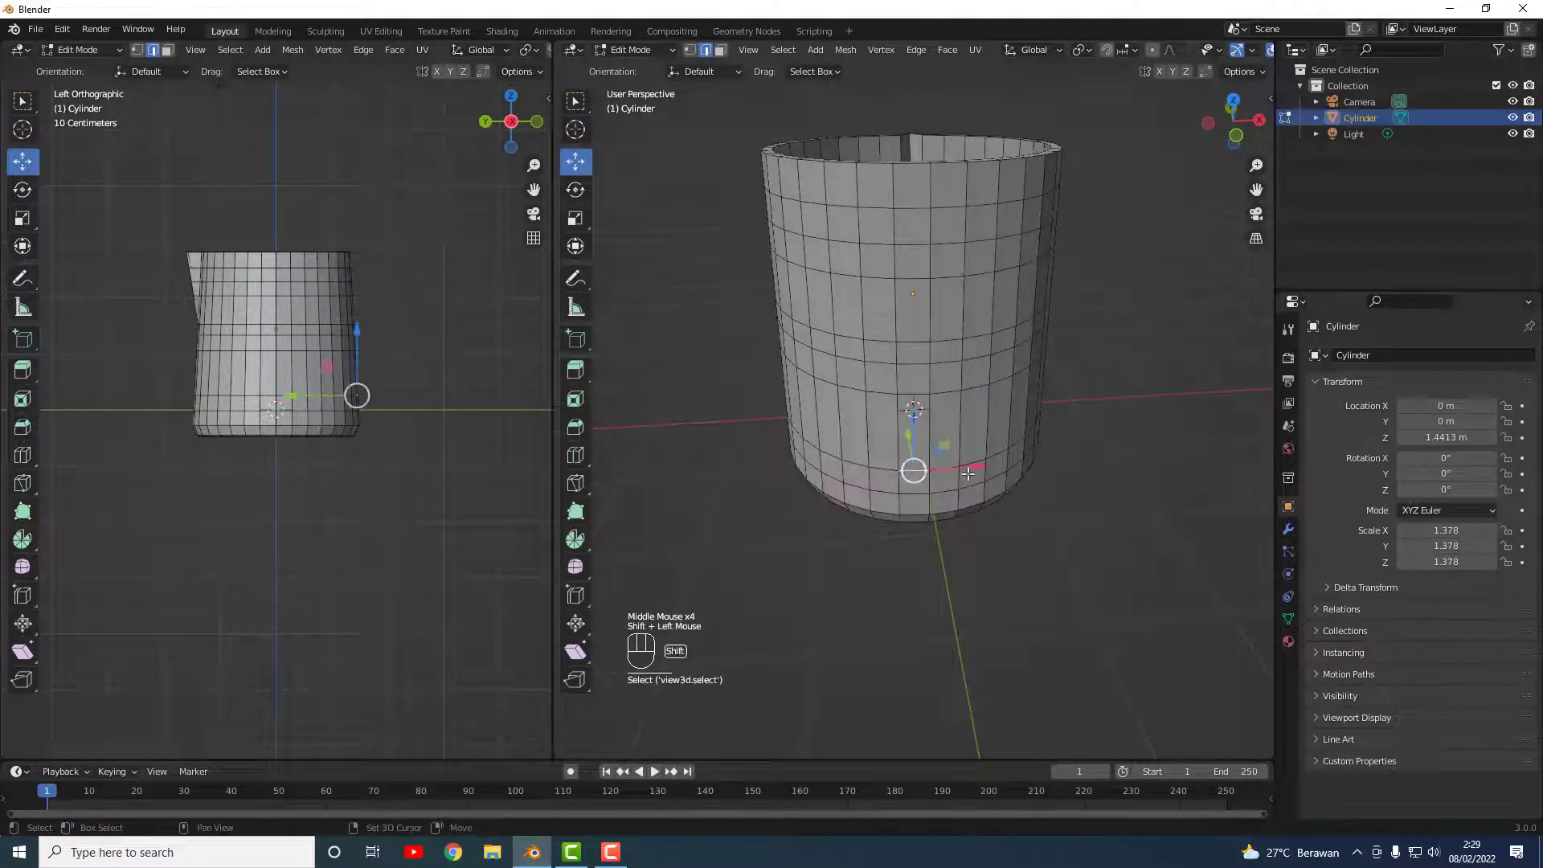
pyautogui.click(917, 490)
pyautogui.click(916, 490)
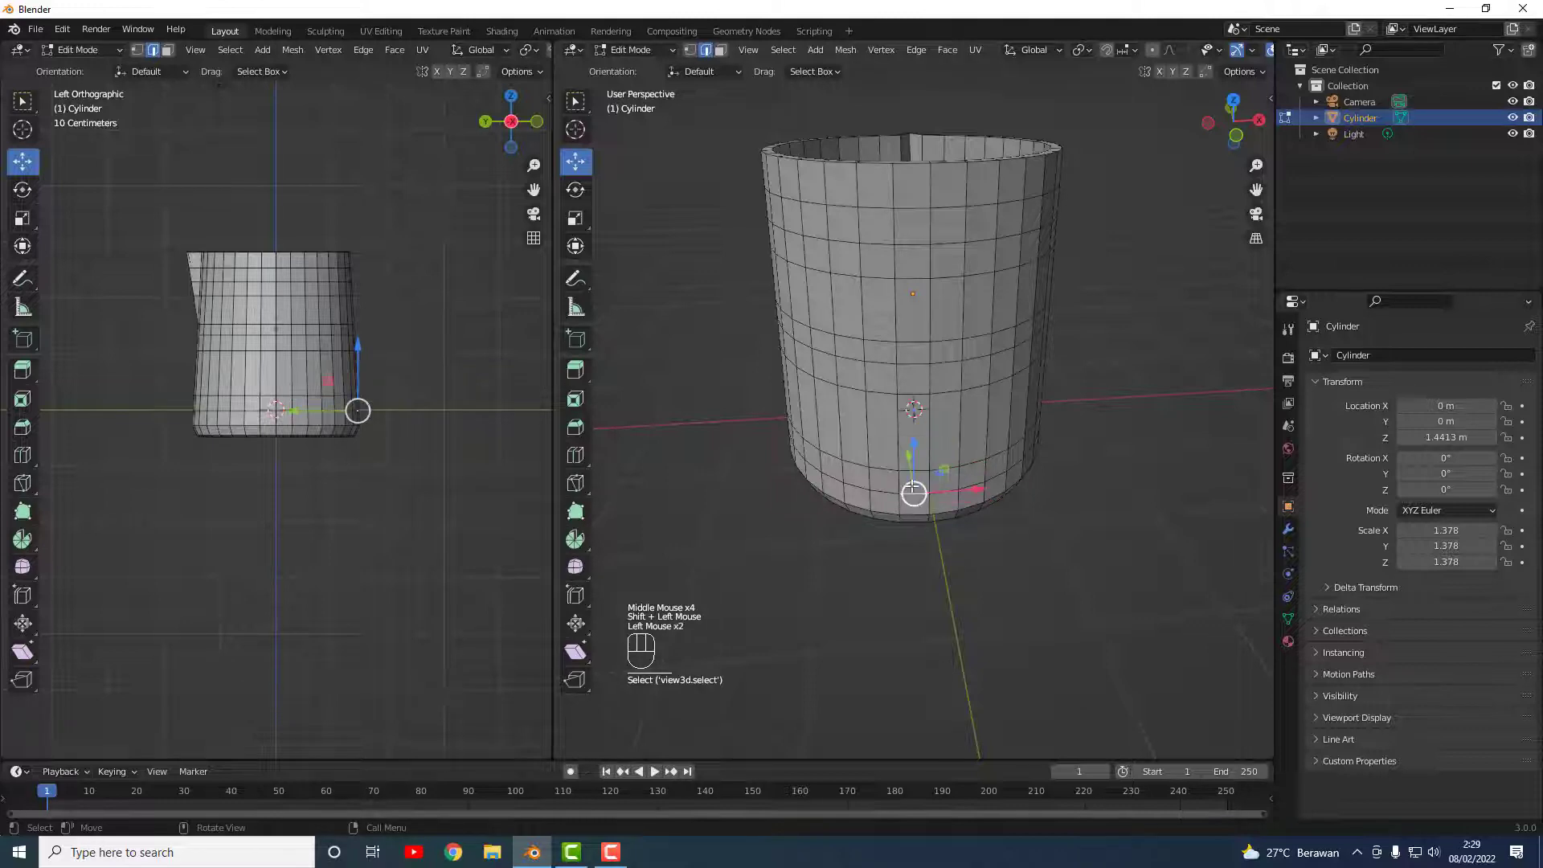
pyautogui.click(720, 51)
pyautogui.click(921, 485)
pyautogui.moveTo(966, 446); pyautogui.dragTo(953, 475, button='middle')
pyautogui.moveTo(921, 343)
pyautogui.mouseDown(button='middle')
pyautogui.moveTo(924, 326)
pyautogui.moveTo(937, 351)
pyautogui.mouseUp(button='middle')
pyautogui.keyDown('shift'); pyautogui.click(915, 280); pyautogui.keyUp('shift')
pyautogui.press('e')
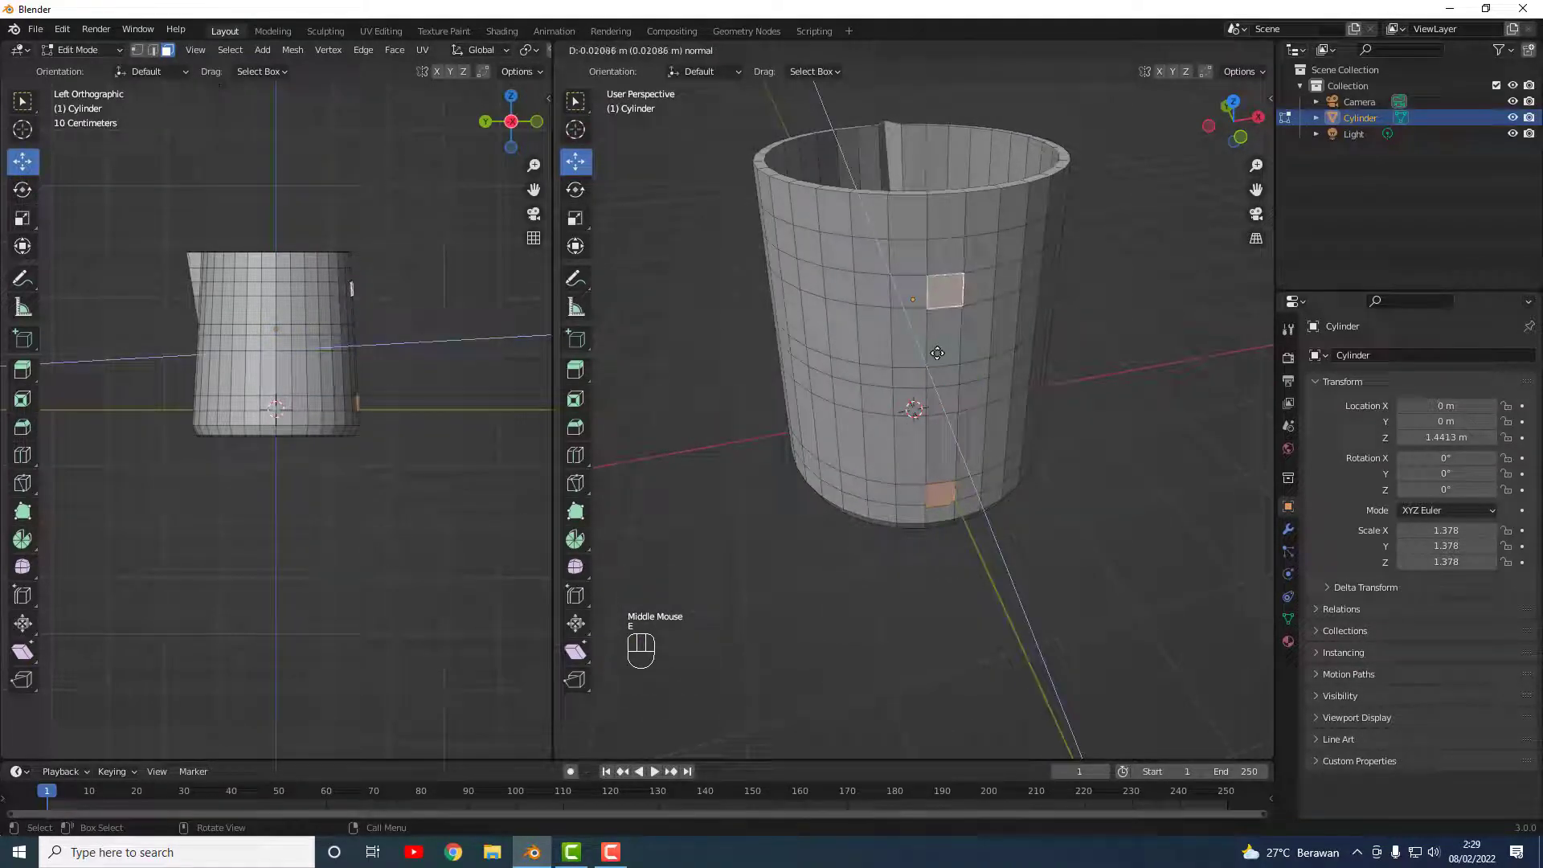
pyautogui.click(937, 352)
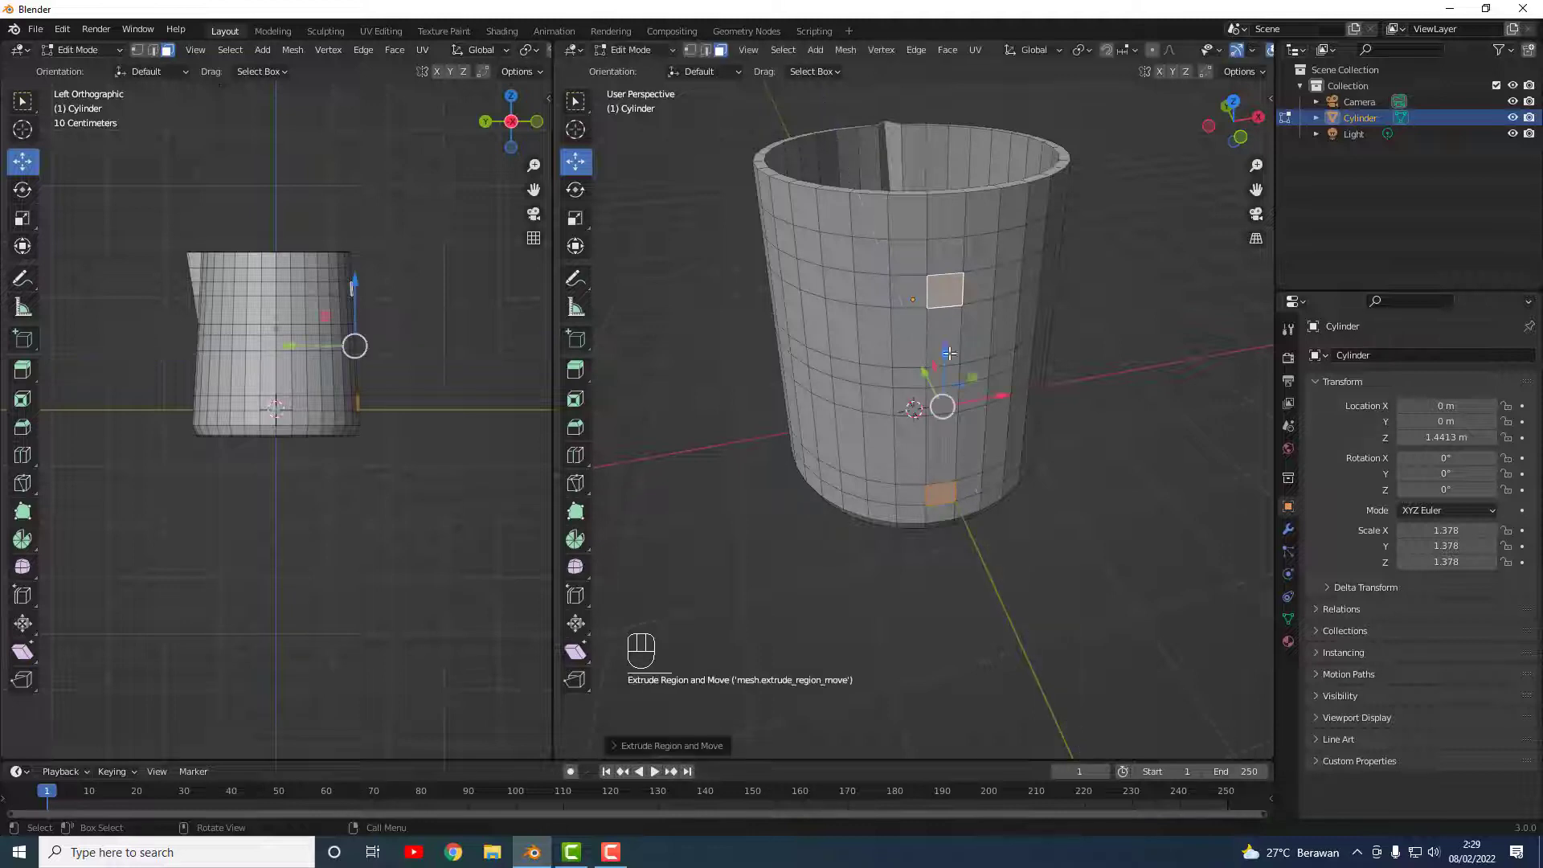
pyautogui.click(1082, 514)
# Step: Select the thin top face of the upper extruded block and merge the two 3D viewports into one
pyautogui.moveTo(1082, 507); pyautogui.dragTo(942, 525, button='middle')
pyautogui.scroll(3, 937, 507)
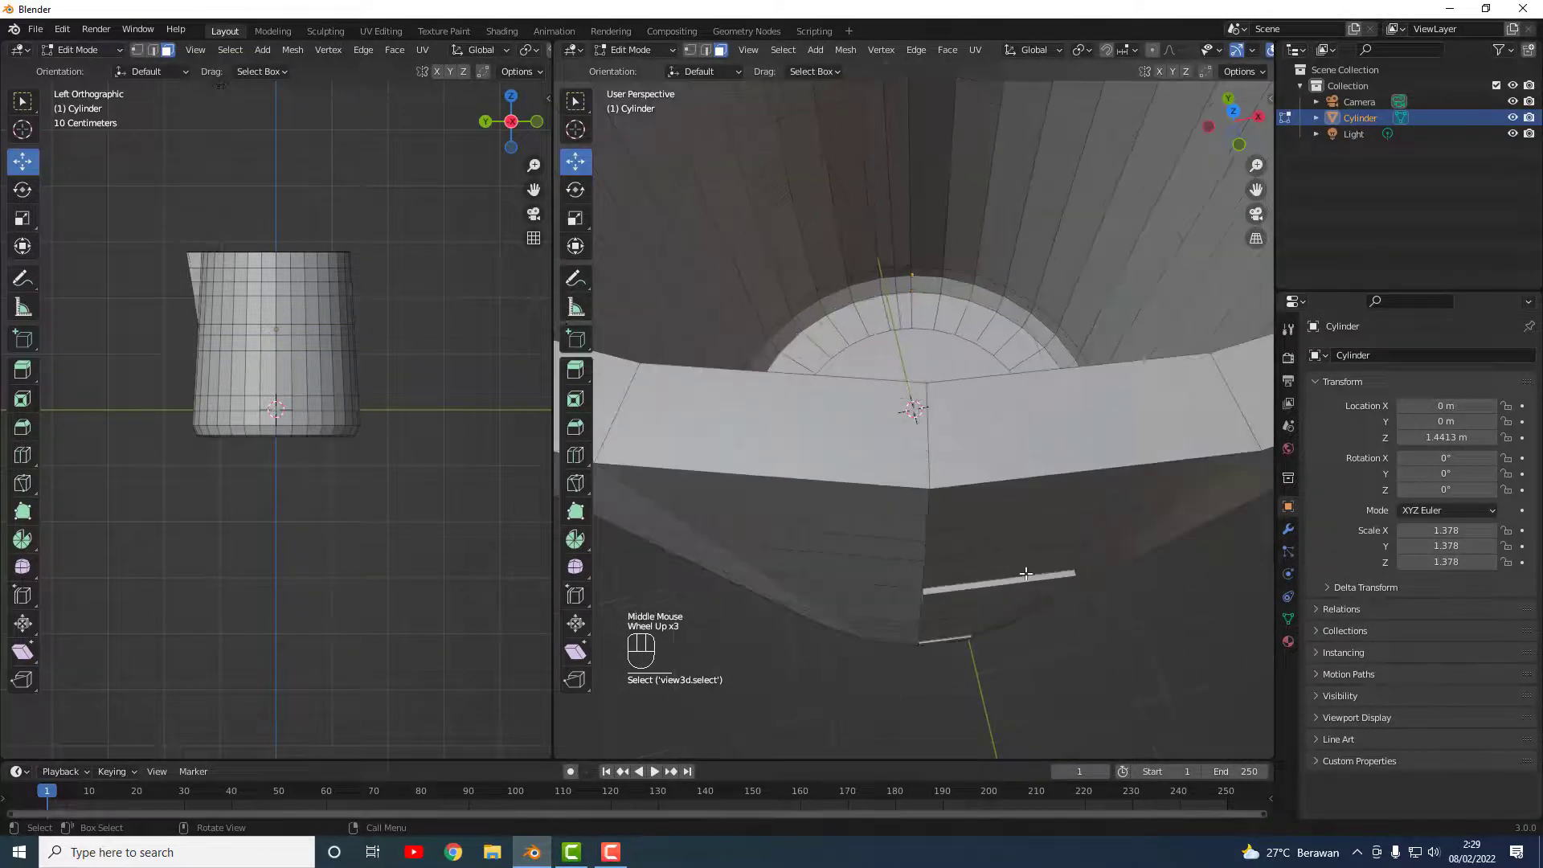
pyautogui.click(1005, 581)
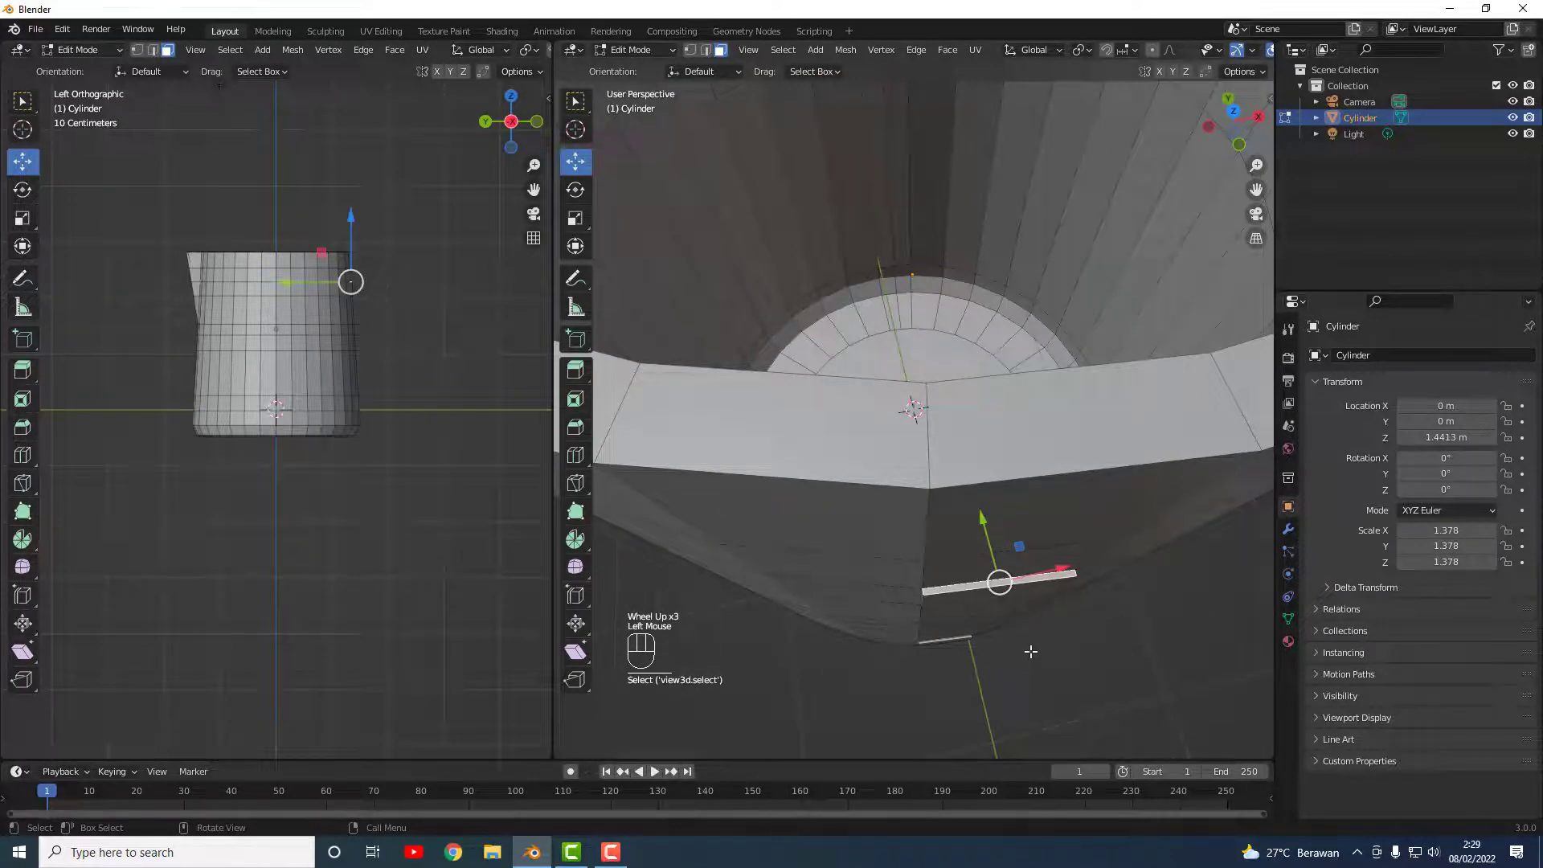
pyautogui.moveTo(1031, 651); pyautogui.dragTo(1002, 592, button='middle')
pyautogui.scroll(-1, 997, 570)
pyautogui.moveTo(933, 389); pyautogui.dragTo(1141, 530, button='middle')
pyautogui.keyDown('shift'); pyautogui.moveTo(1095, 427); pyautogui.dragTo(996, 529, button='middle'); pyautogui.keyUp('shift')
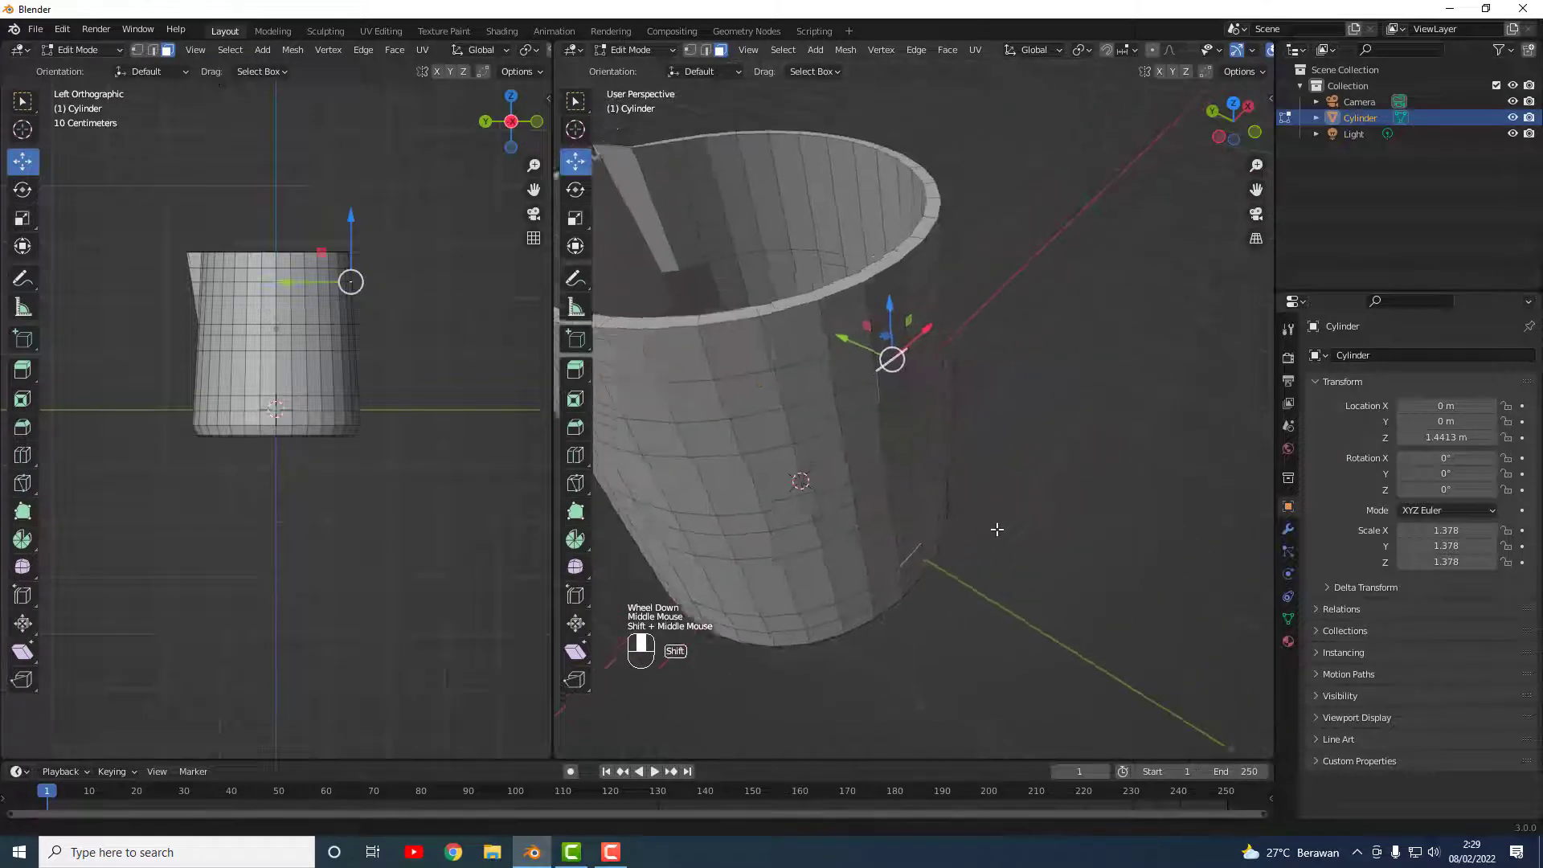
pyautogui.scroll(2, 964, 555)
pyautogui.moveTo(947, 575)
pyautogui.mouseDown(button='middle')
pyautogui.moveTo(924, 555)
pyautogui.moveTo(946, 556)
pyautogui.mouseUp(button='middle')
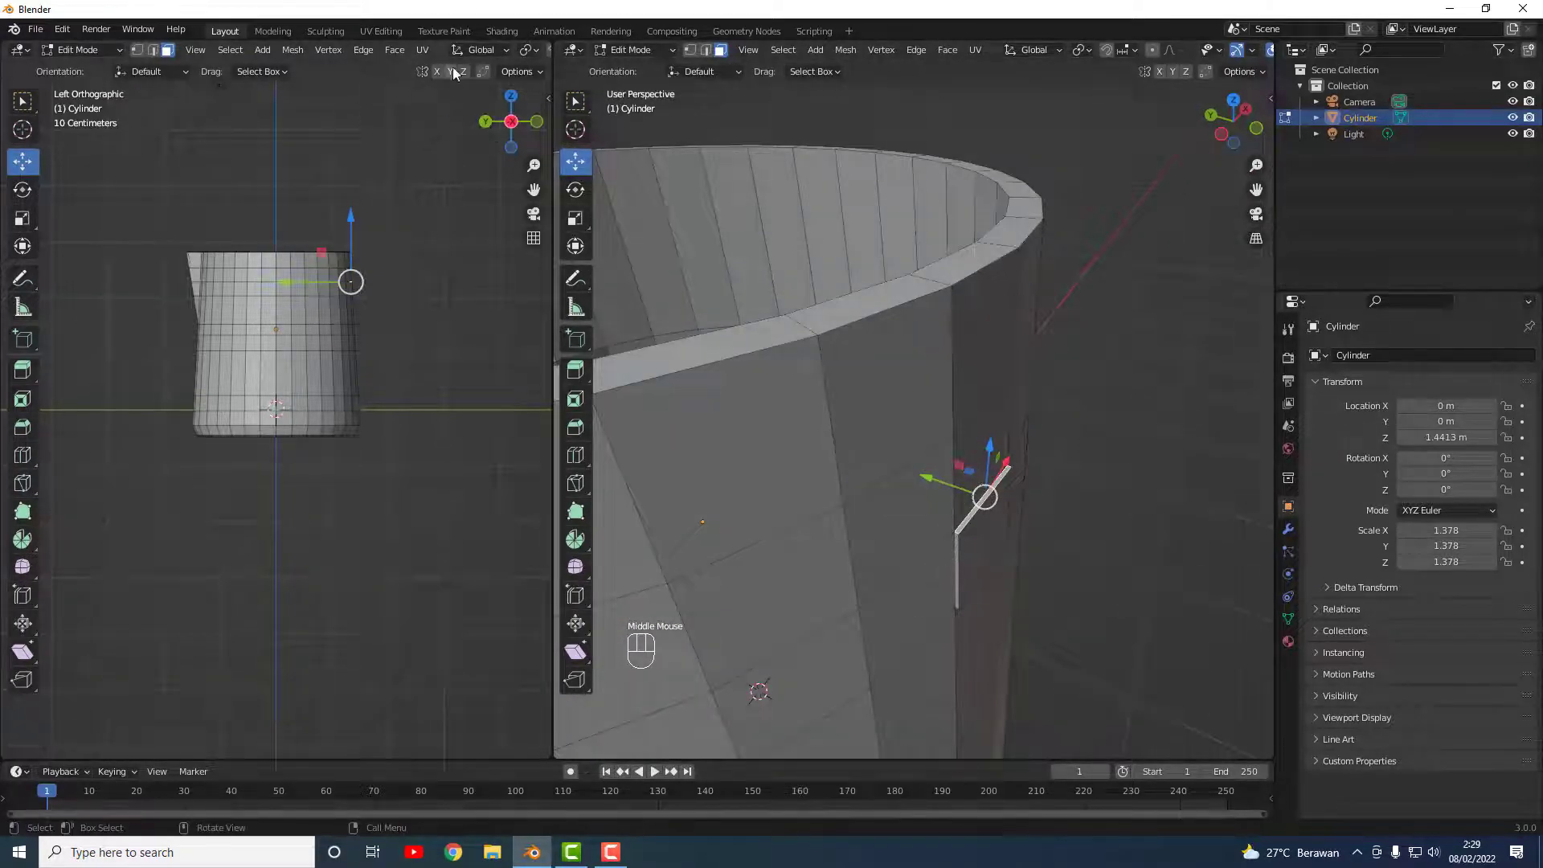
pyautogui.moveTo(437, 50); pyautogui.dragTo(380, 239, button='right')
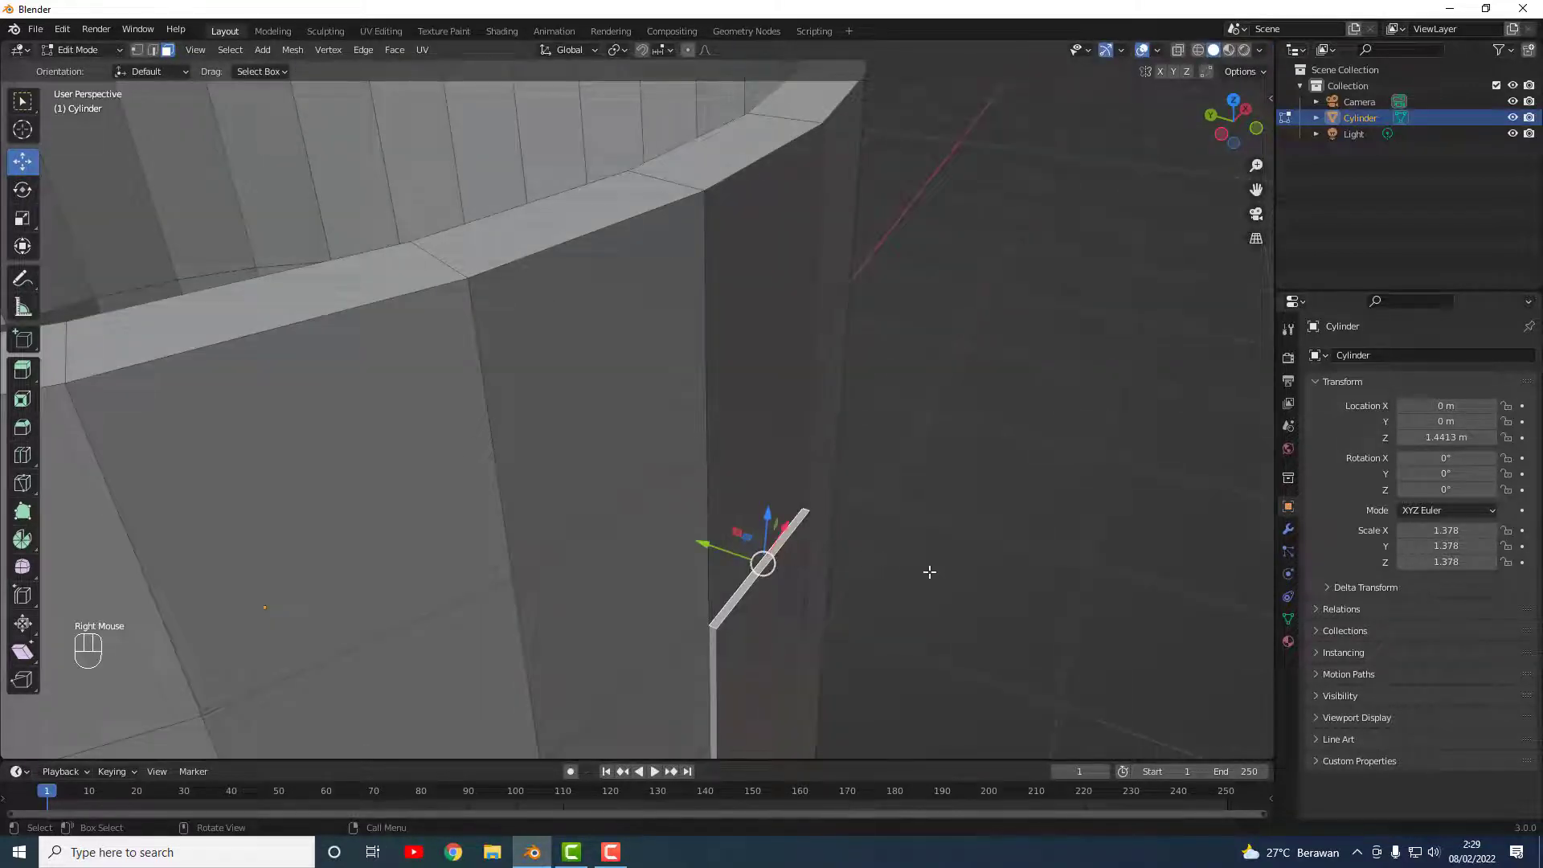
# Step: Extrude the upper block's thin top face about 0.38 m upward toward the rim and clear the selection
pyautogui.moveTo(930, 572); pyautogui.dragTo(892, 558, button='middle')
pyautogui.moveTo(552, 468); pyautogui.dragTo(806, 468, button='middle')
pyautogui.scroll(-2, 761, 472)
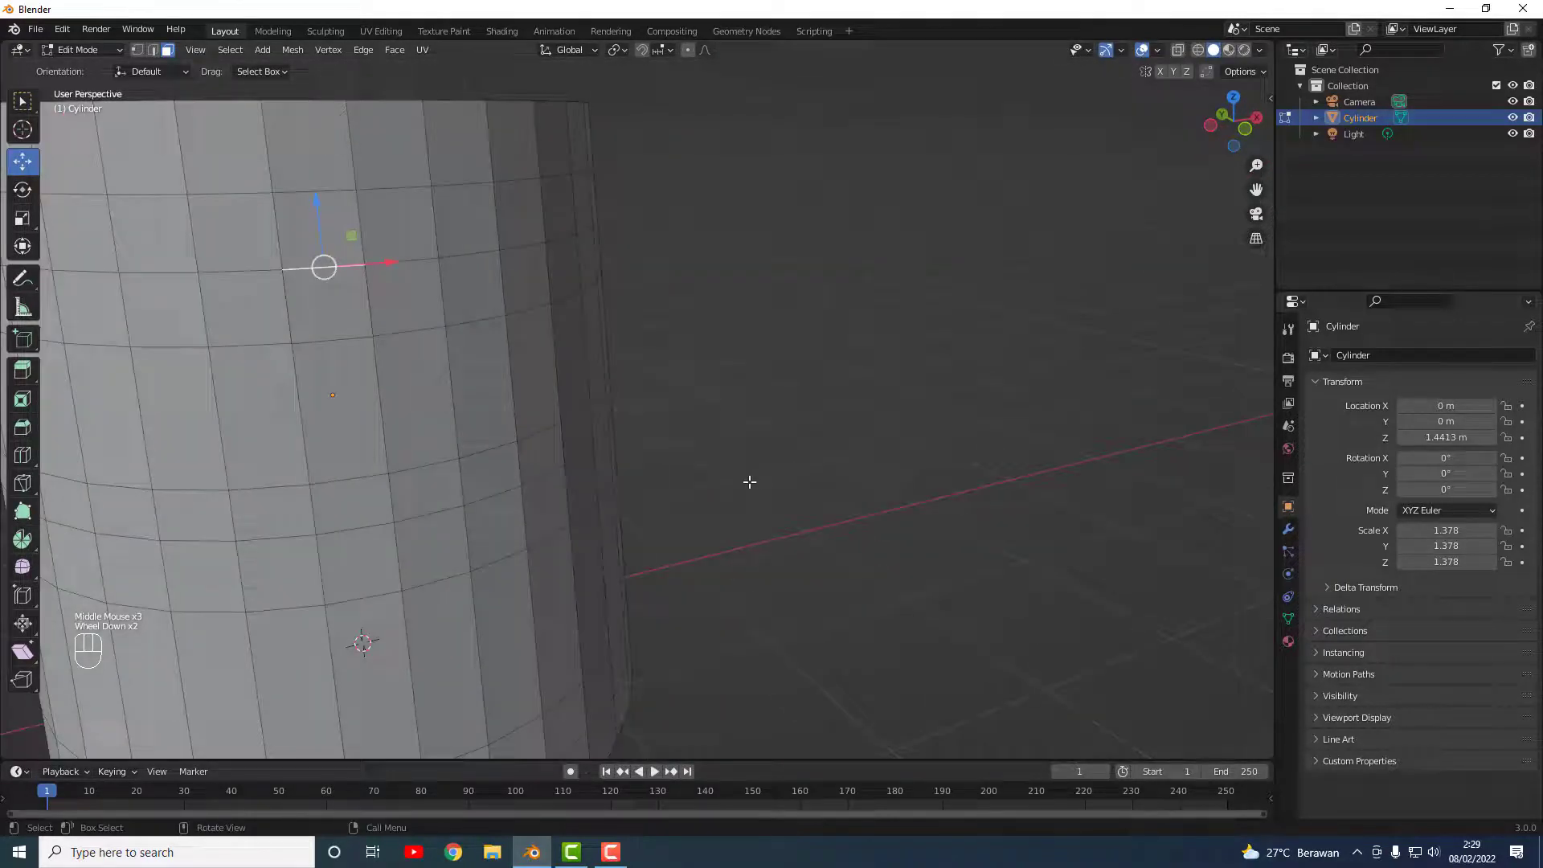
pyautogui.moveTo(418, 291); pyautogui.dragTo(550, 389, button='middle')
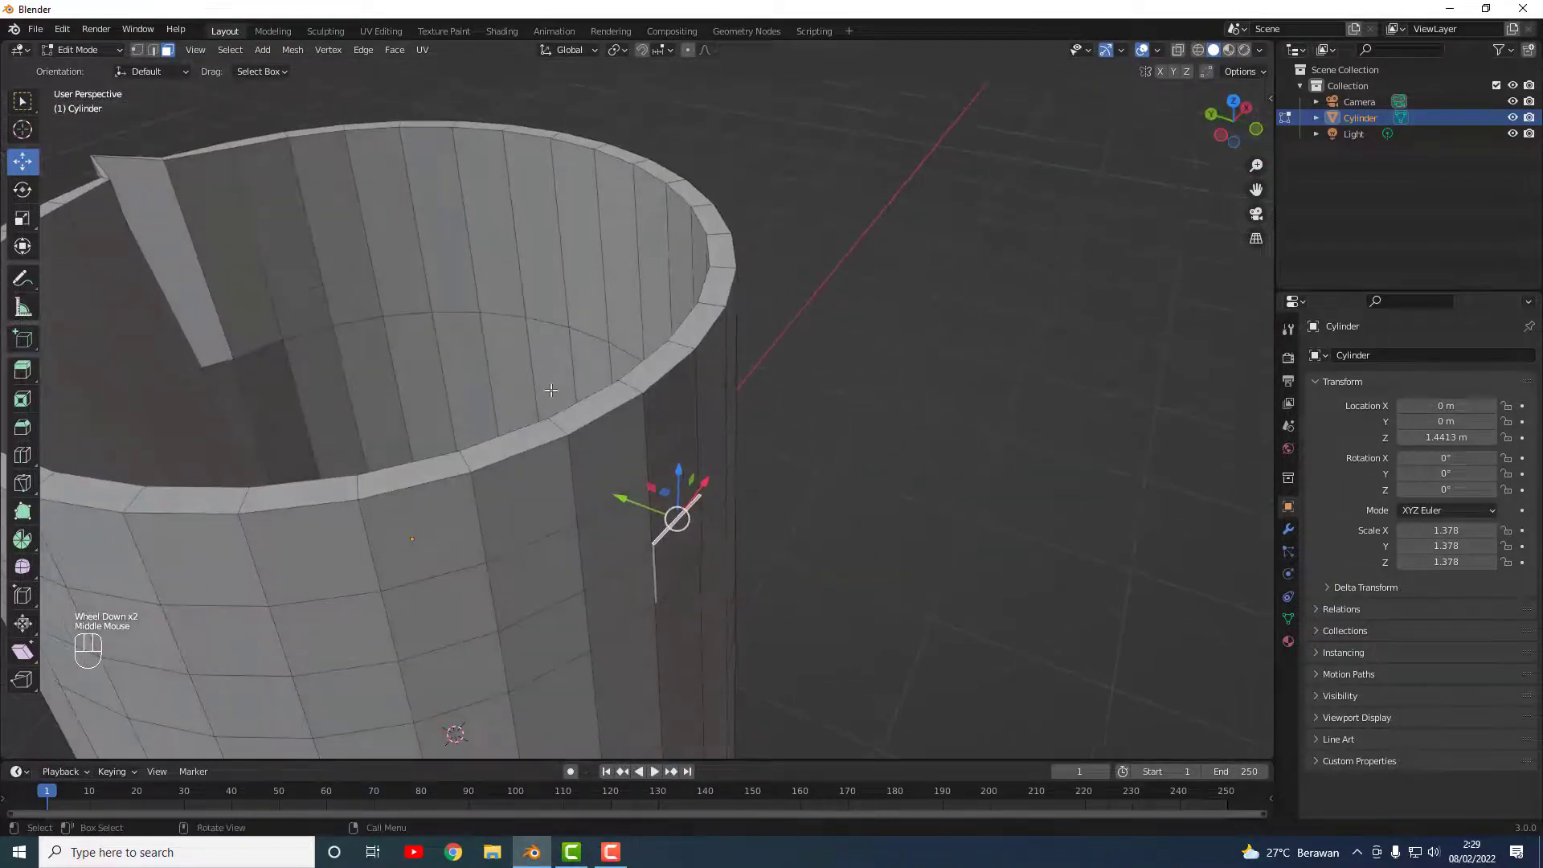
pyautogui.press('e')
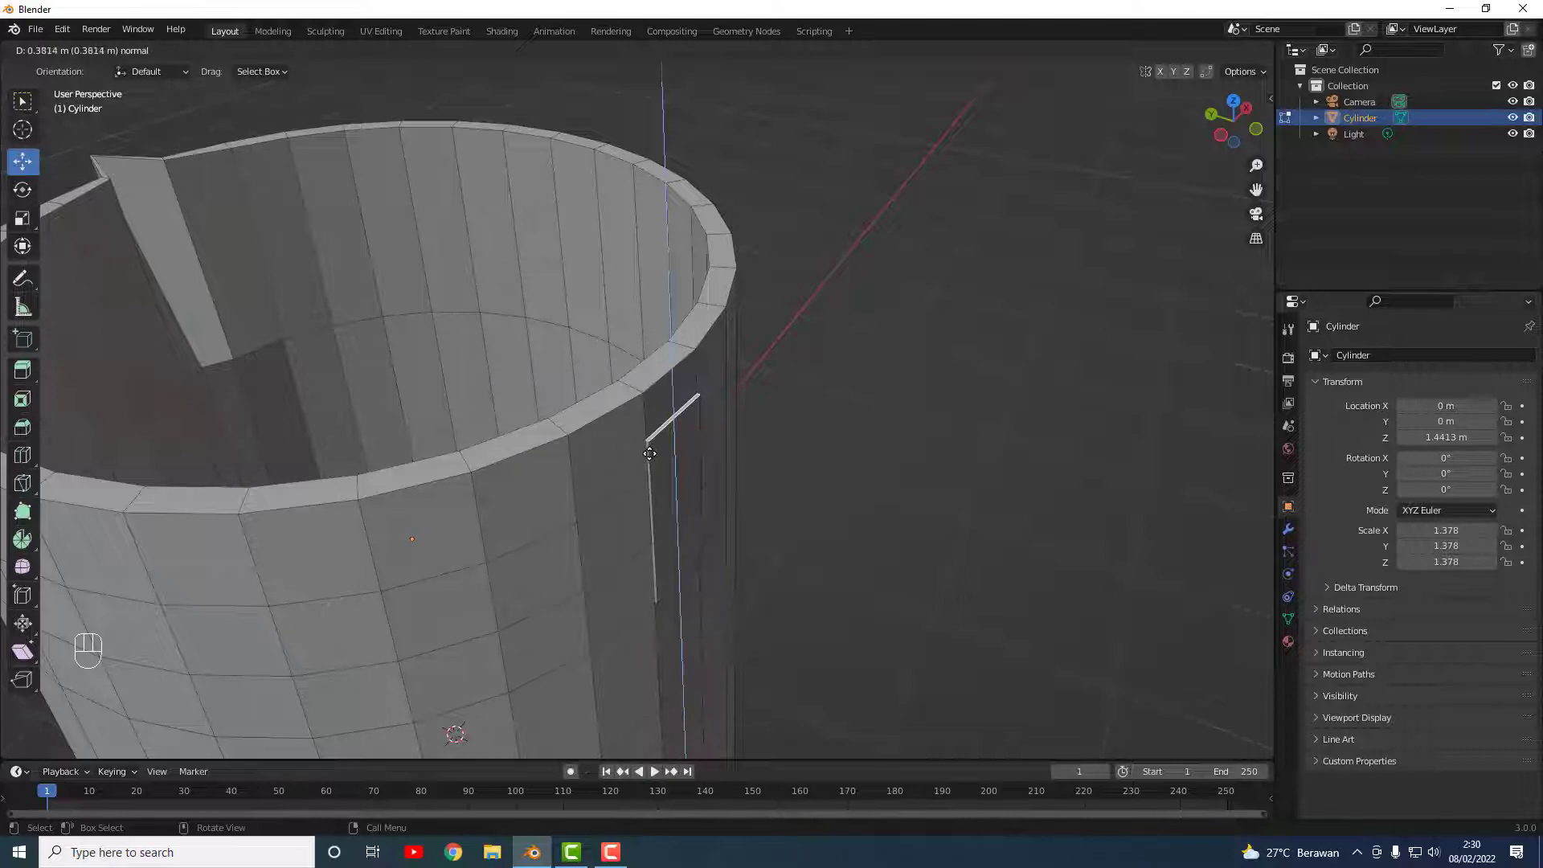
pyautogui.click(649, 454)
pyautogui.click(853, 521)
# Step: Extrude the two outward-facing faces of the upper raised strip together about 0.024 m outward and clear the selection
pyautogui.moveTo(855, 520); pyautogui.dragTo(769, 493, button='middle')
pyautogui.click(574, 456)
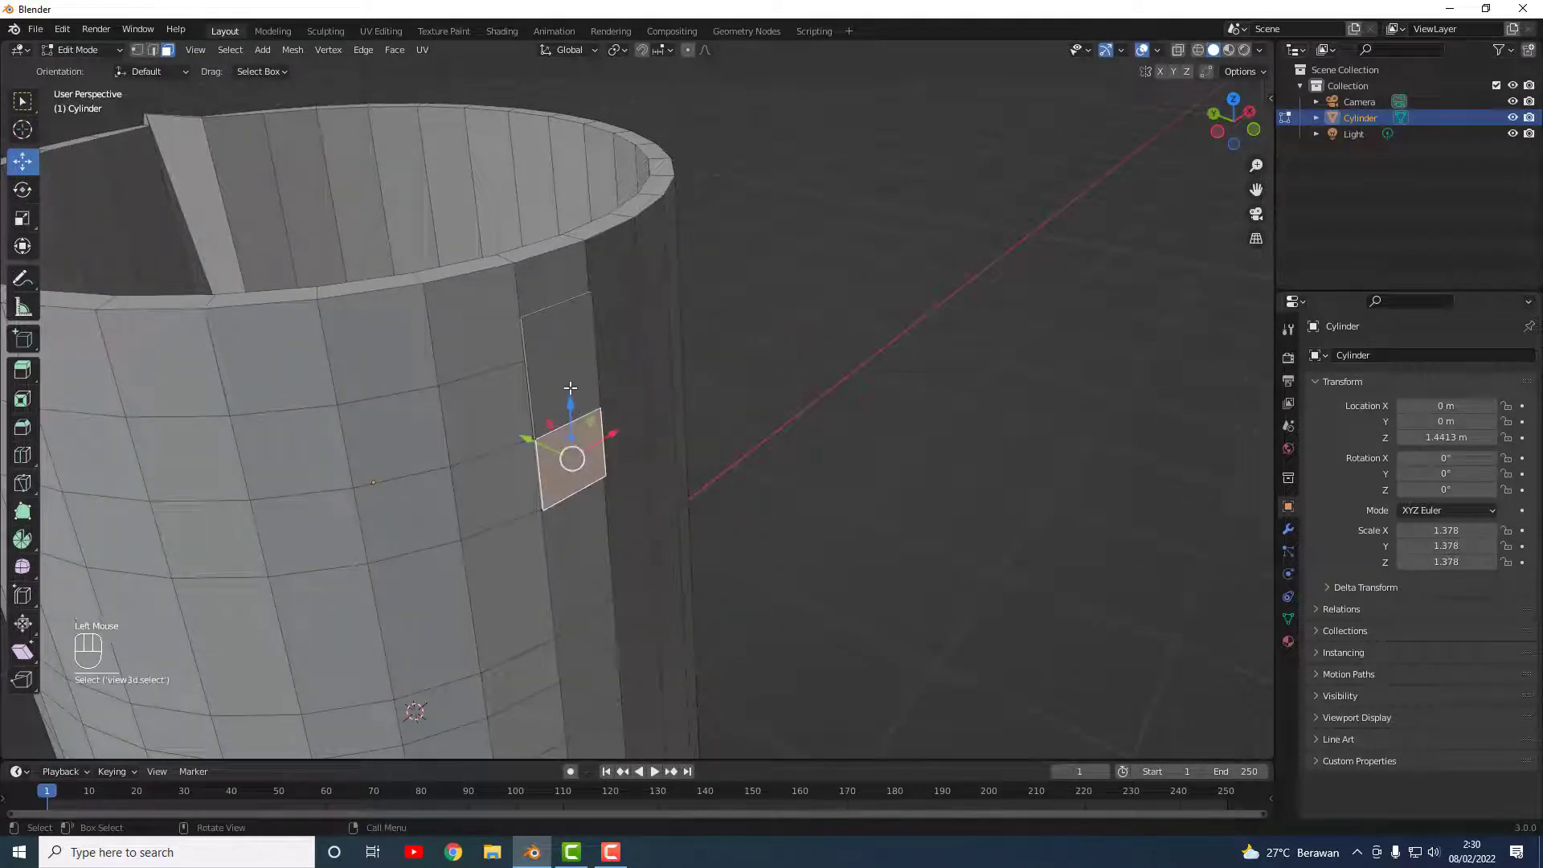
pyautogui.keyDown('shift'); pyautogui.click(563, 349); pyautogui.keyUp('shift')
pyautogui.moveTo(661, 413); pyautogui.dragTo(758, 454, button='middle')
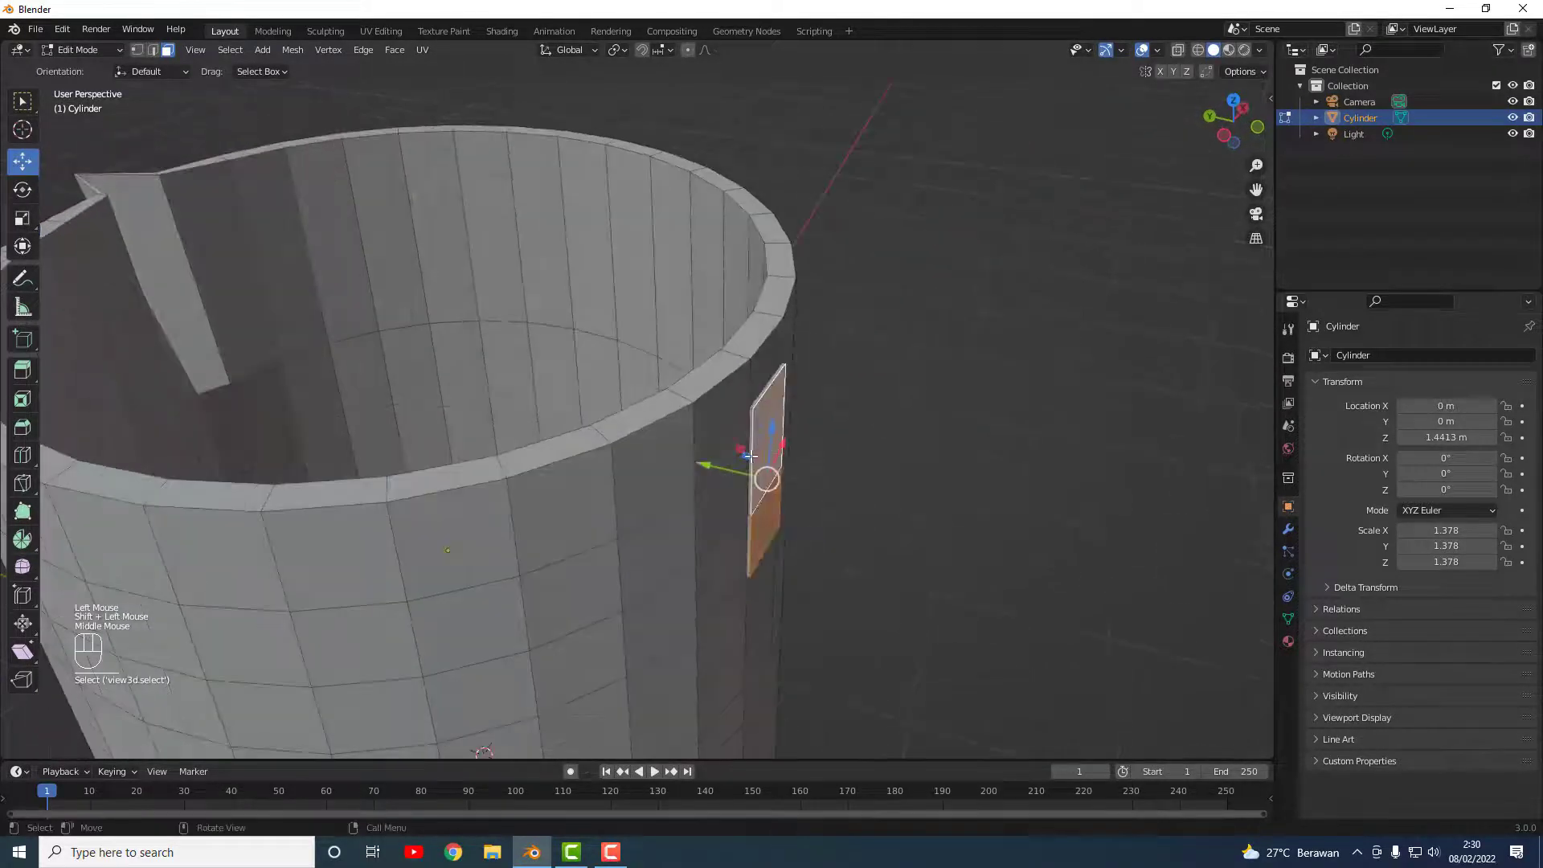
pyautogui.press('e')
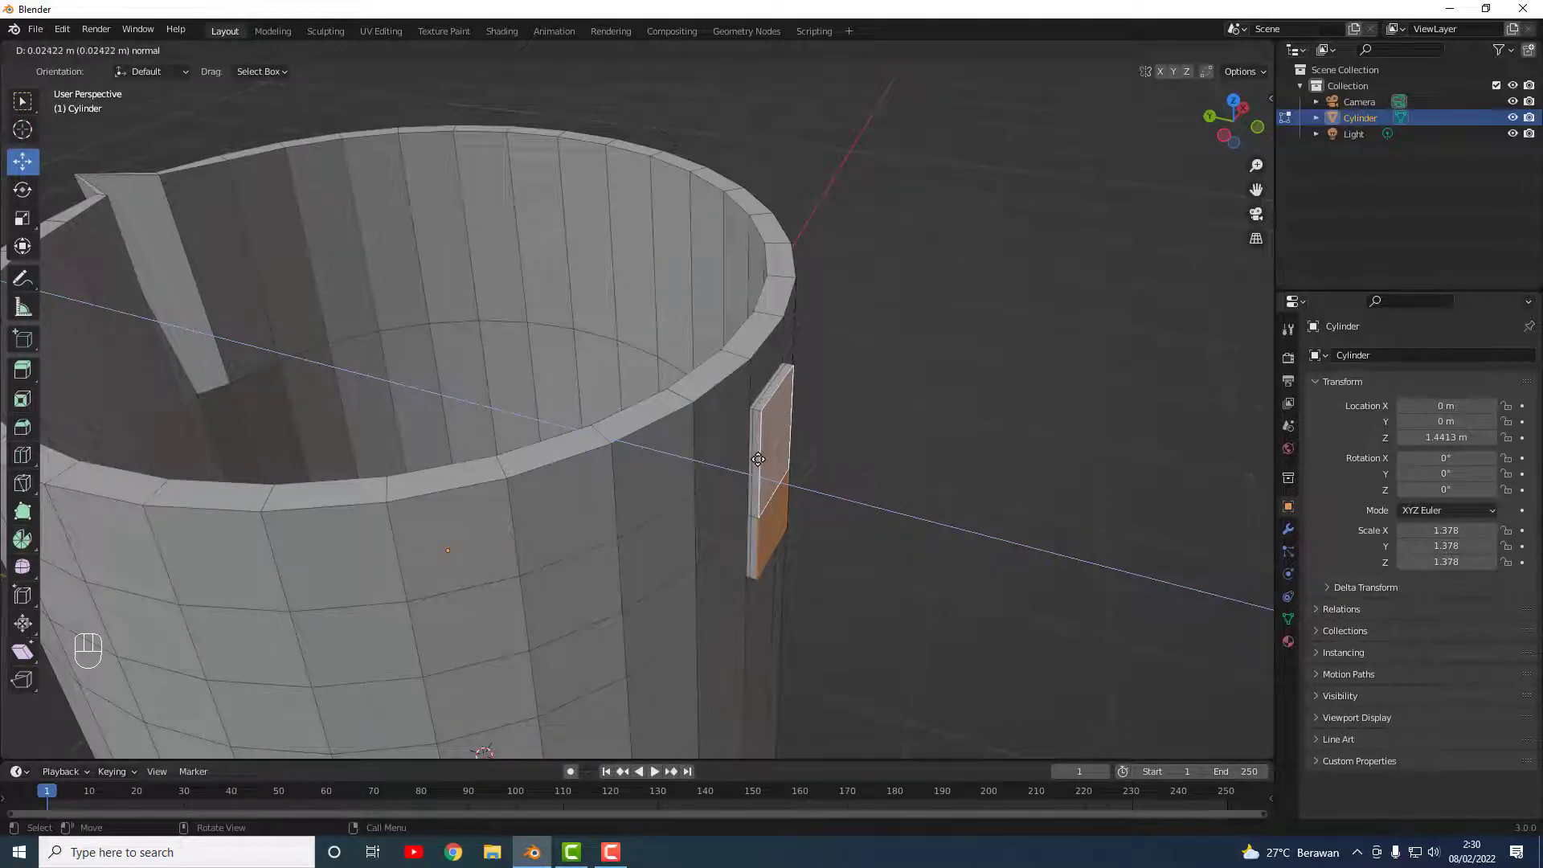
pyautogui.click(758, 459)
pyautogui.click(950, 523)
# Step: Extrude the outer face of the lower block near the base slightly farther outward and clear the selection
pyautogui.moveTo(951, 524); pyautogui.dragTo(533, 562, button='middle')
pyautogui.scroll(-4, 741, 498)
pyautogui.click(490, 578)
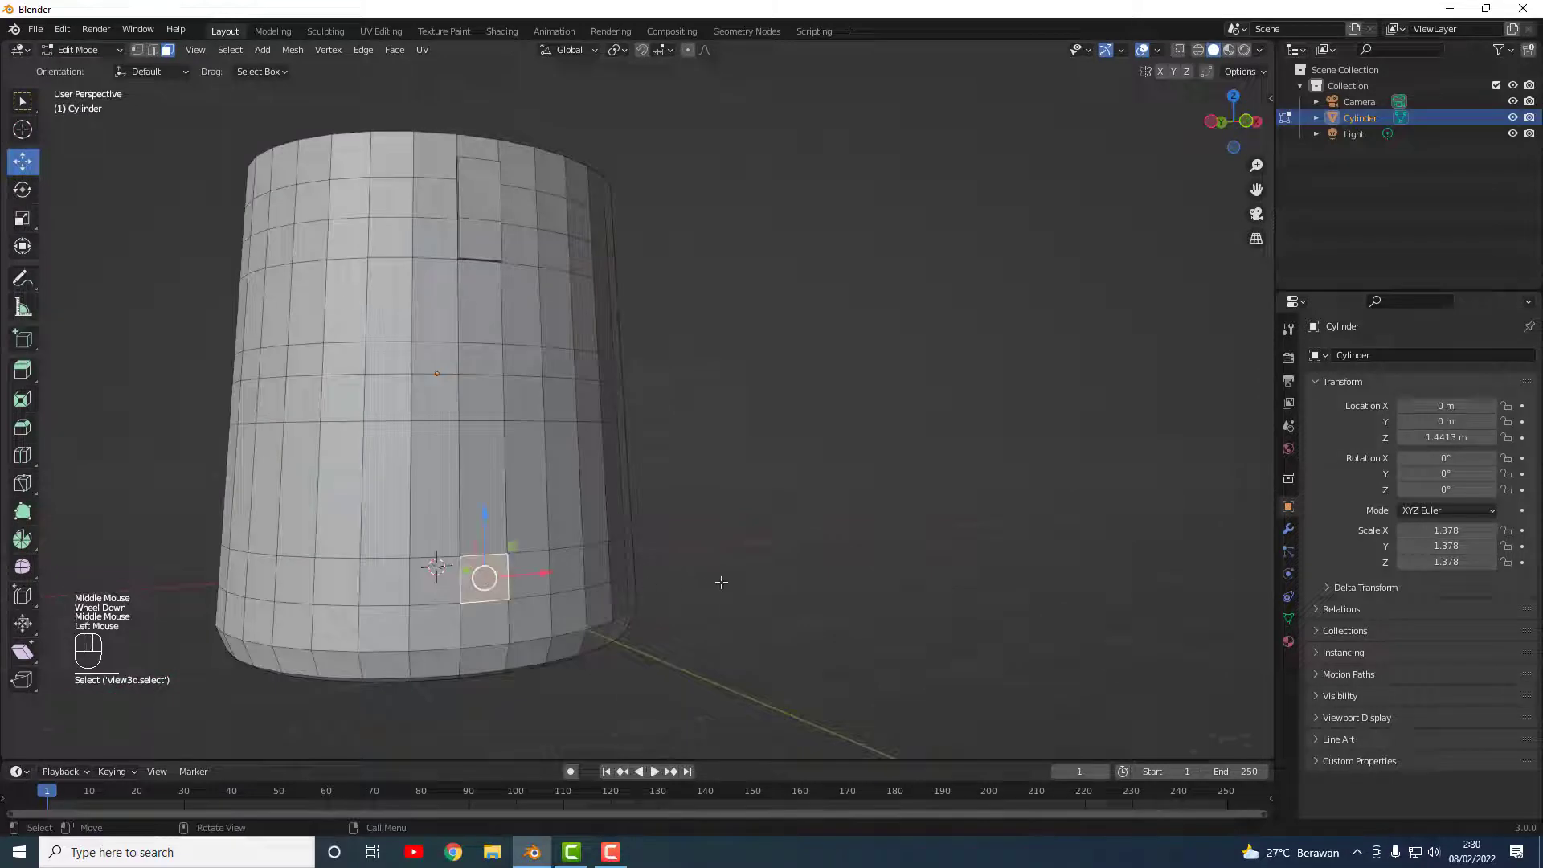
pyautogui.moveTo(720, 581); pyautogui.dragTo(799, 589, button='middle')
pyautogui.press('e')
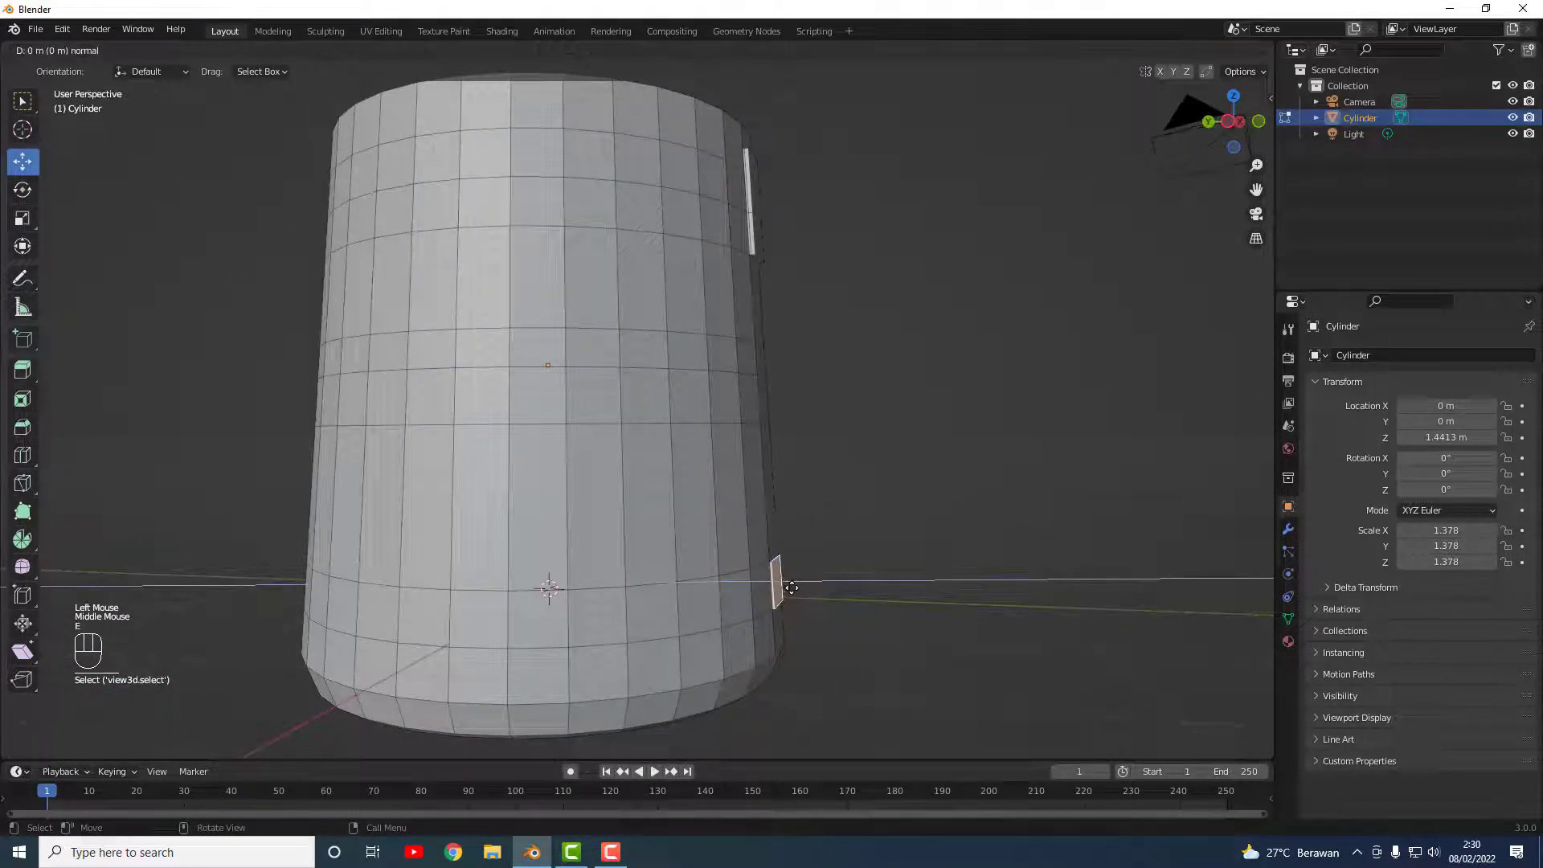
pyautogui.click(796, 588)
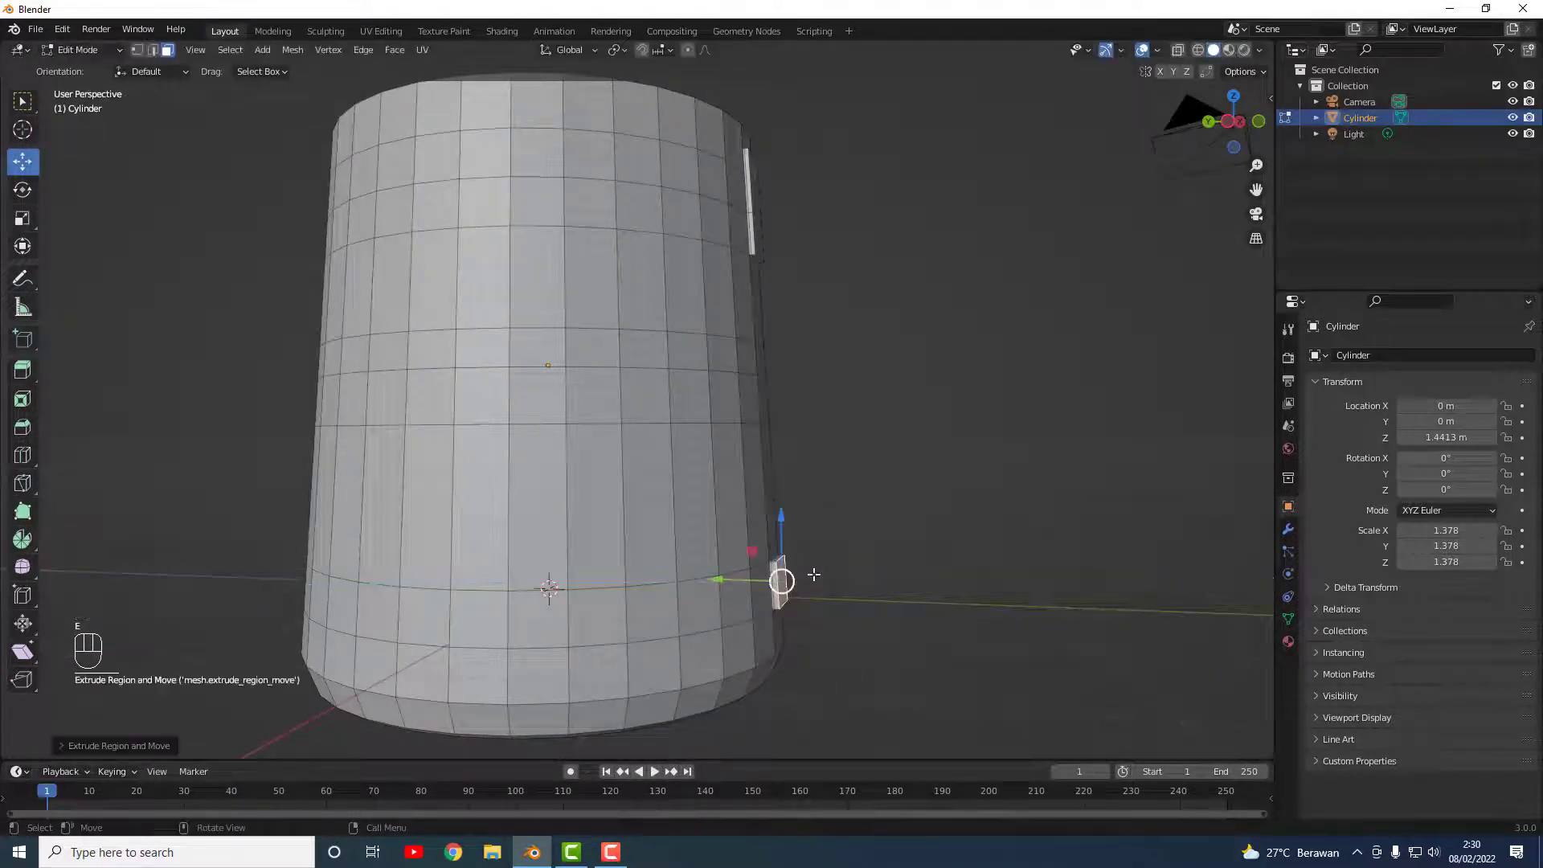
pyautogui.click(871, 386)
# Step: Add a horizontal loop cut across the upper section of the raised strip and slide it downward by a factor of about 0.49
pyautogui.moveTo(871, 386); pyautogui.dragTo(664, 413, button='middle')
pyautogui.scroll(2, 592, 321)
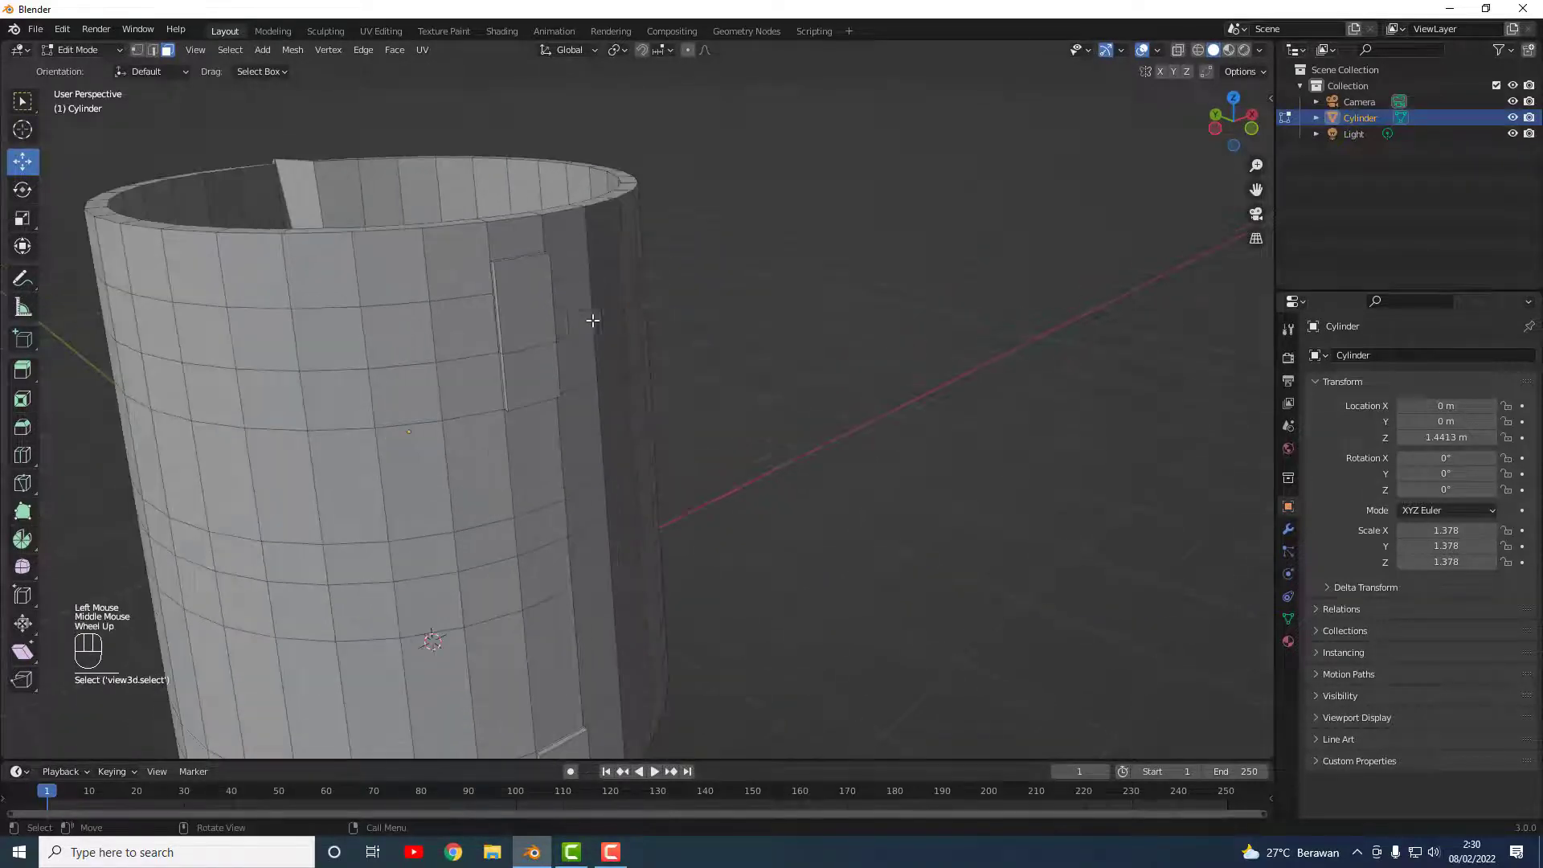
pyautogui.scroll(2, 723, 354)
pyautogui.scroll(-1, 528, 292)
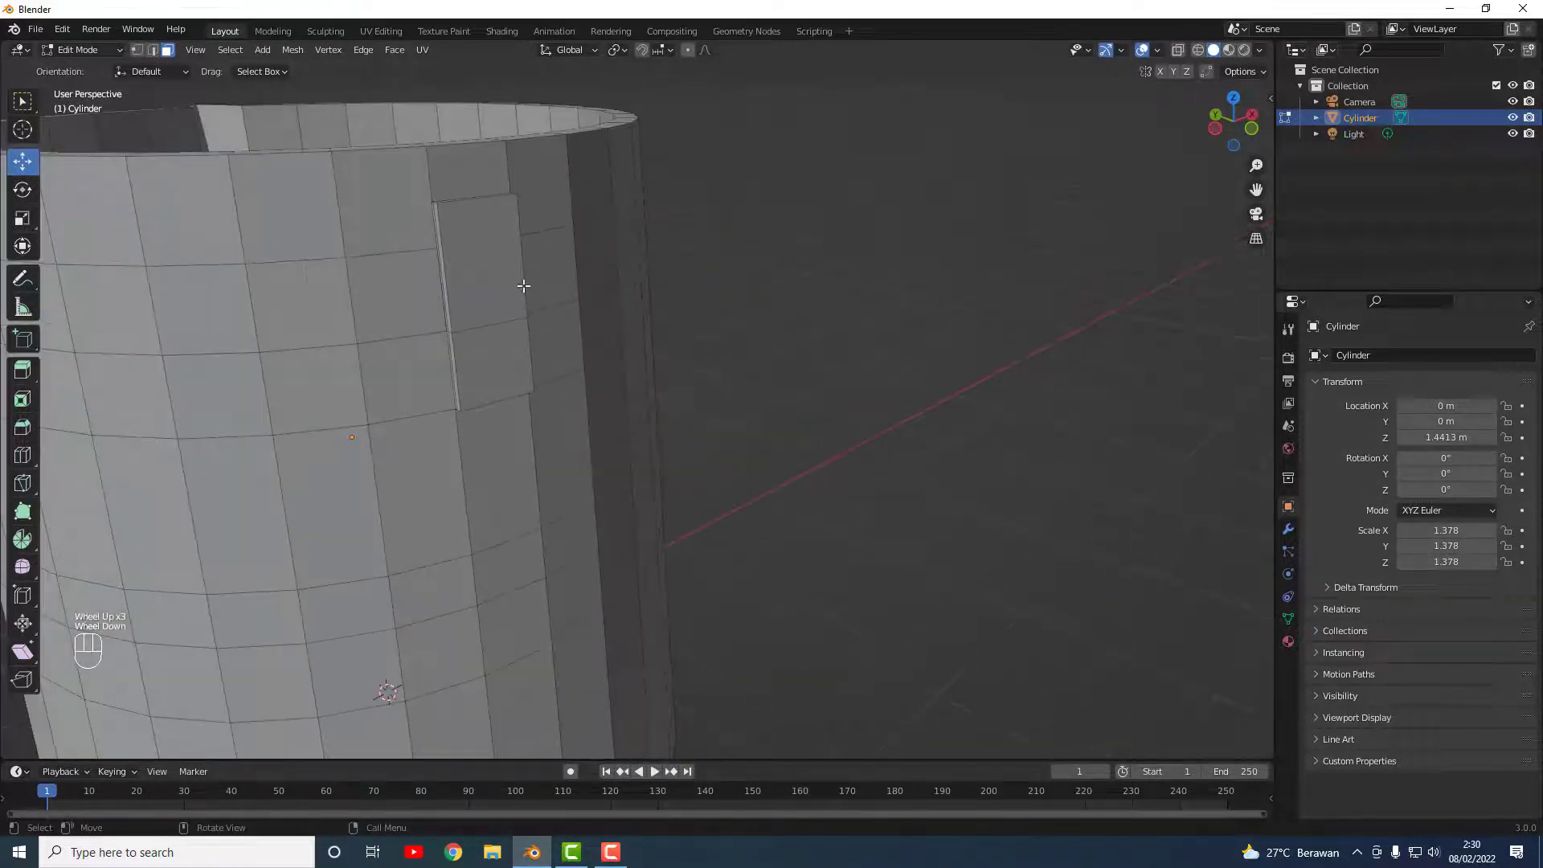
pyautogui.moveTo(523, 286); pyautogui.dragTo(503, 321, button='middle')
pyautogui.click(432, 326)
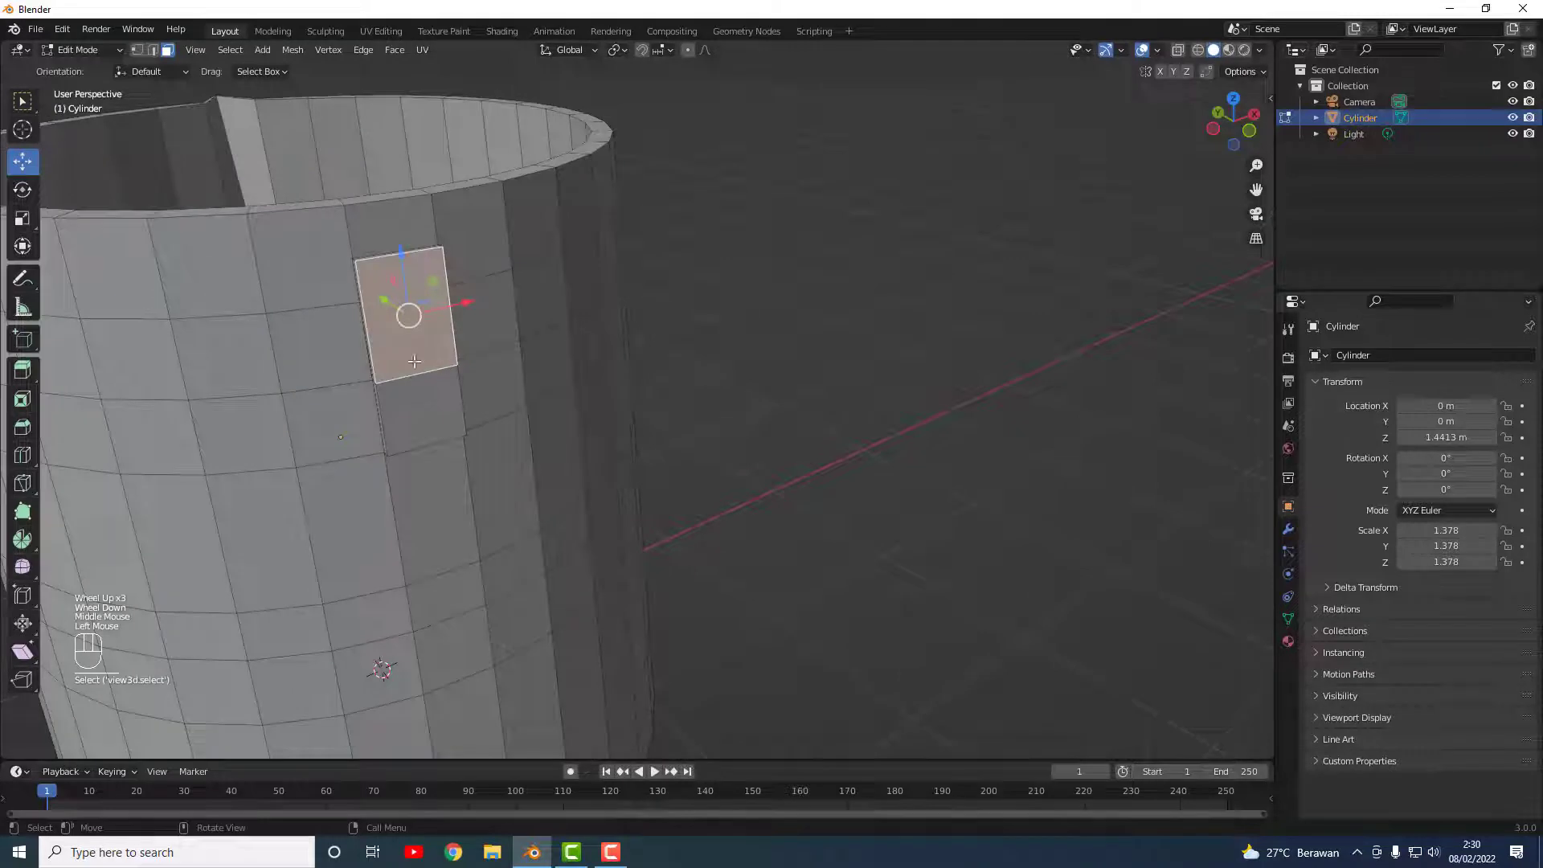
pyautogui.hotkey('ctrl', 'r')
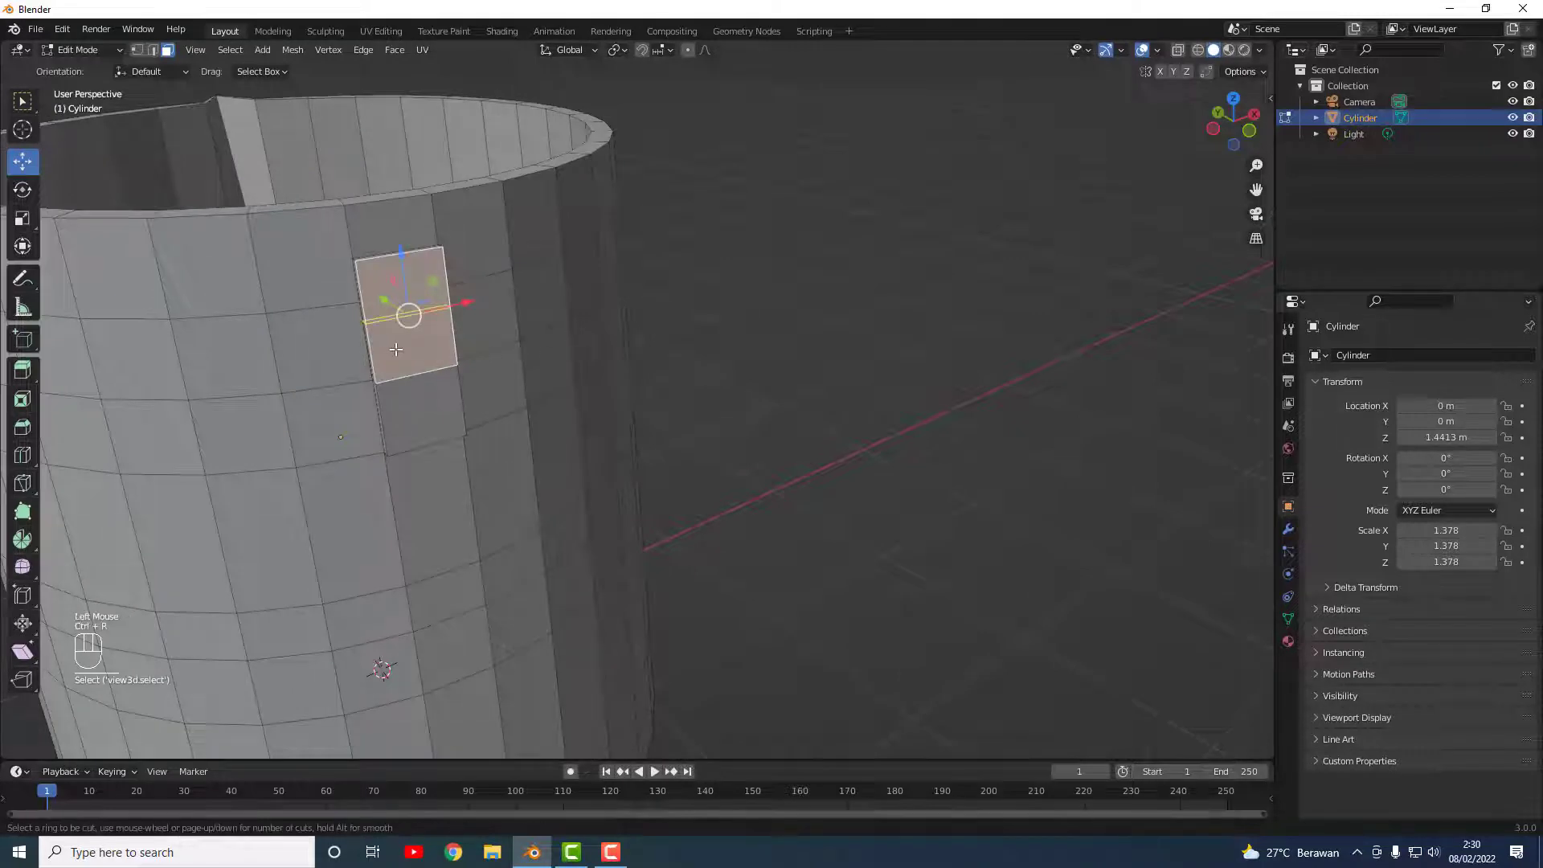
pyautogui.click(395, 349)
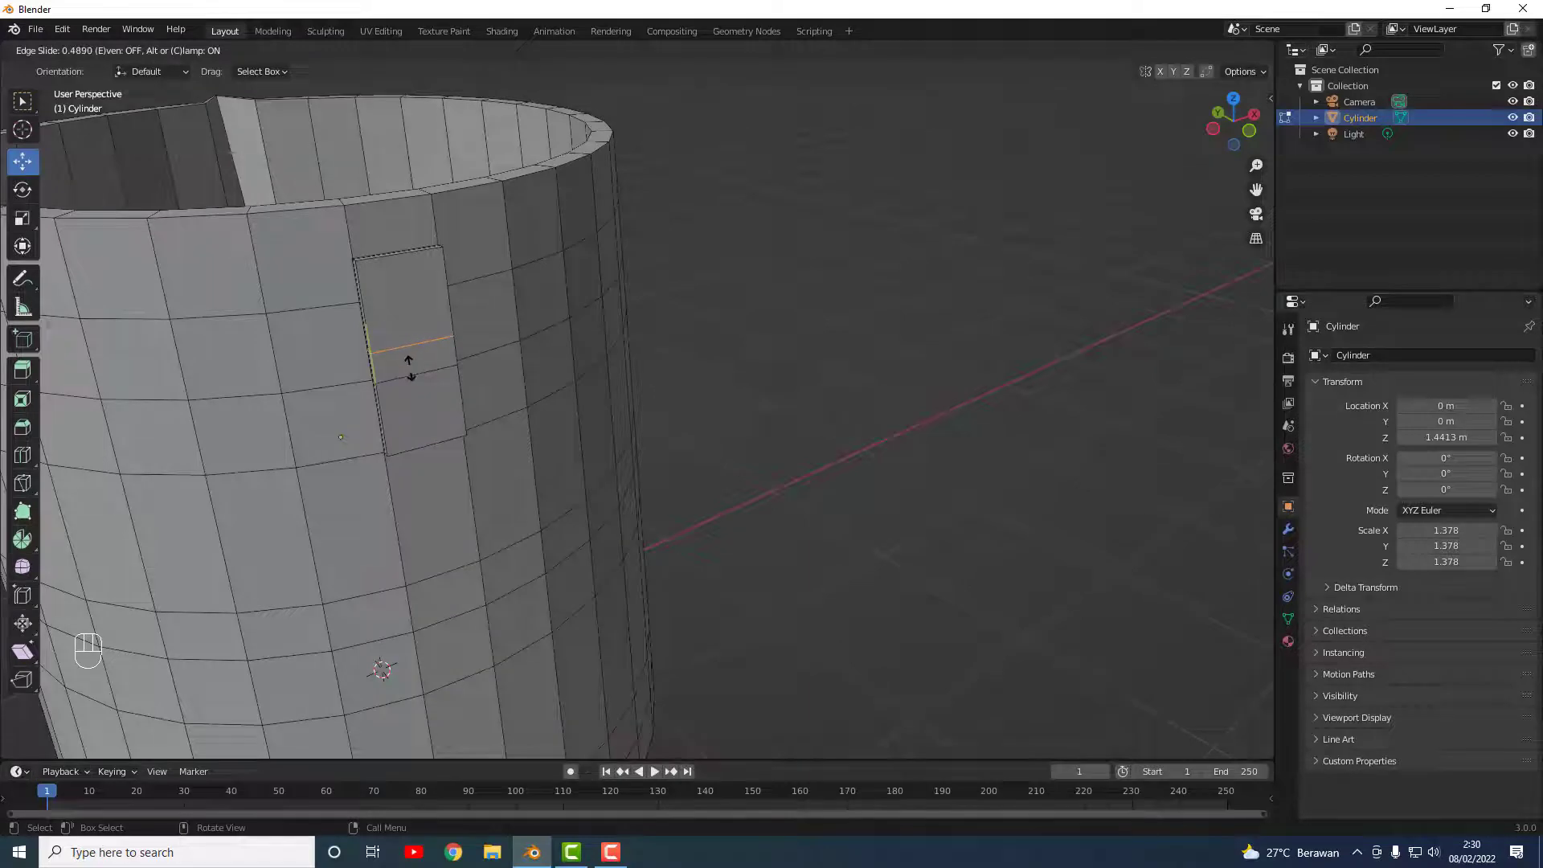
pyautogui.click(408, 360)
# Step: Extrude the upper end of the raised strip near the rim outward from the jug into a long, horizontal handle arm
pyautogui.moveTo(836, 359); pyautogui.dragTo(862, 344, button='middle')
pyautogui.click(489, 285)
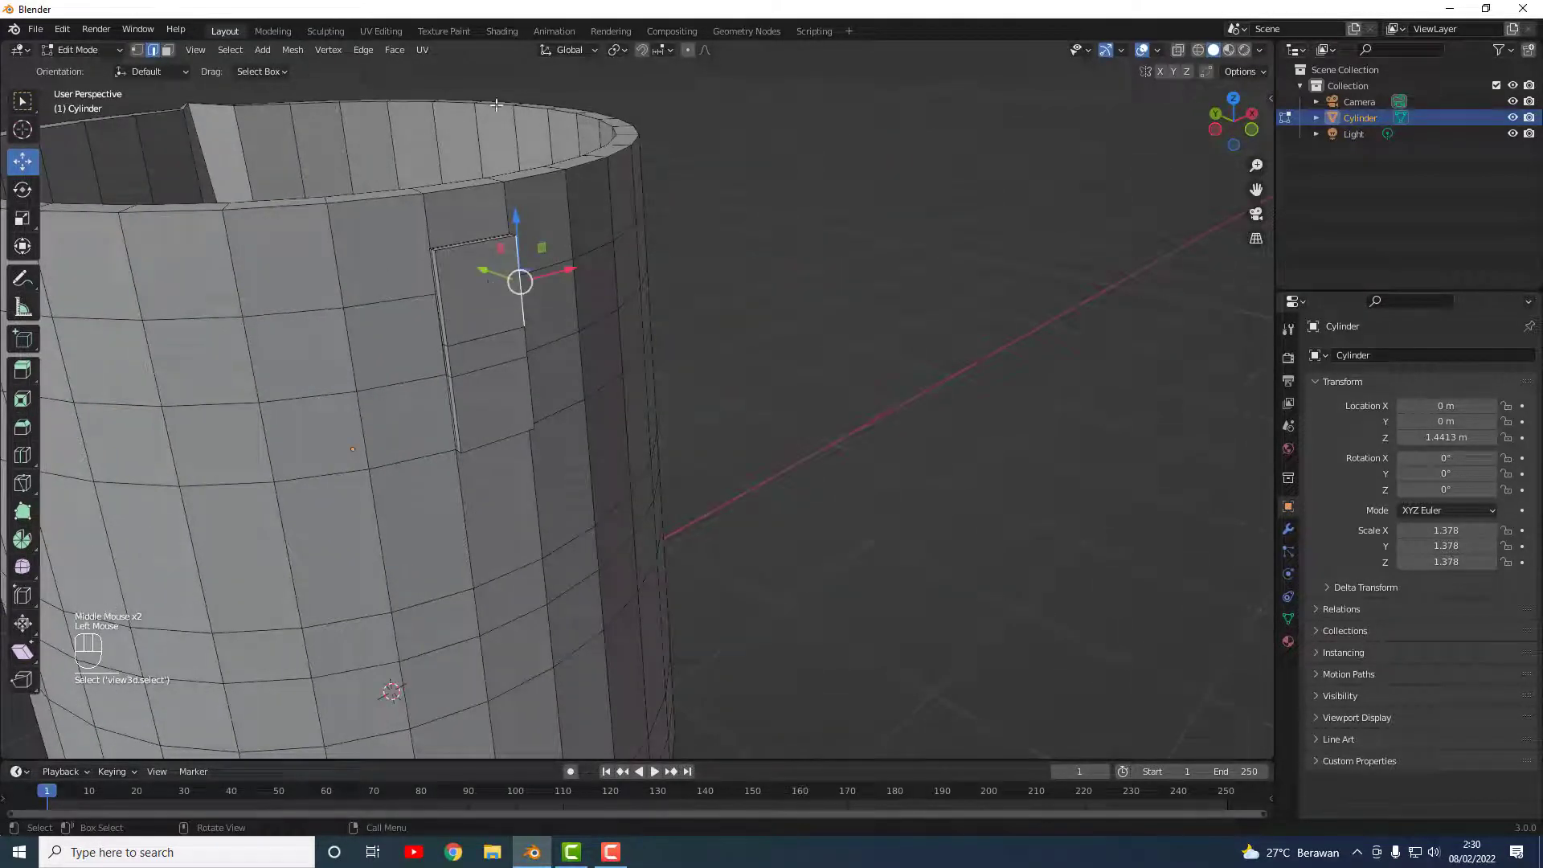
pyautogui.click(167, 49)
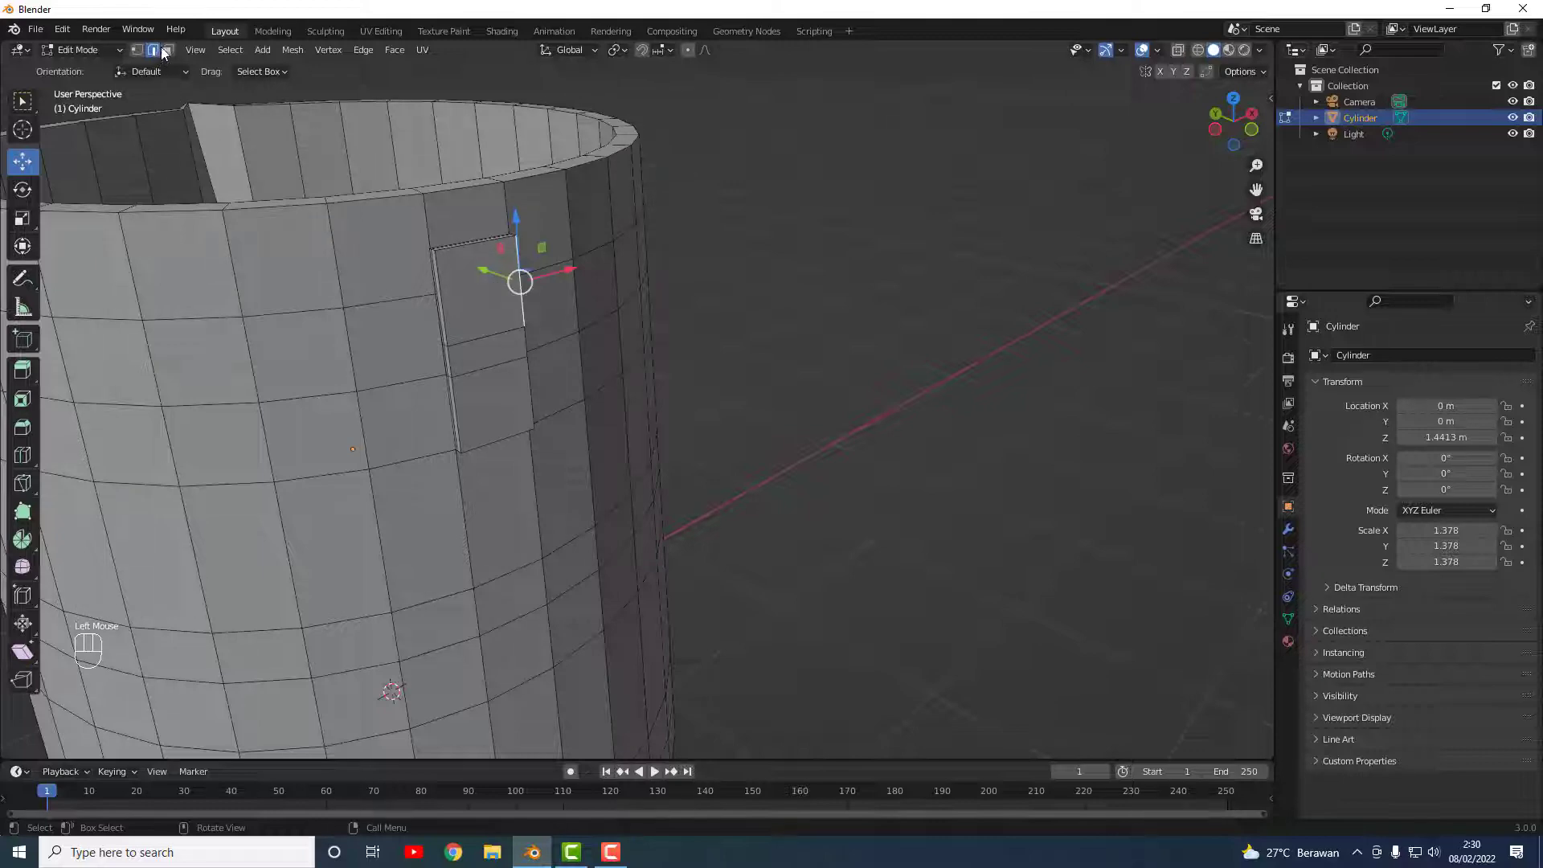
pyautogui.click(323, 181)
pyautogui.click(473, 302)
pyautogui.moveTo(482, 305); pyautogui.dragTo(389, 320, button='middle')
pyautogui.moveTo(303, 287); pyautogui.dragTo(304, 286, button='middle')
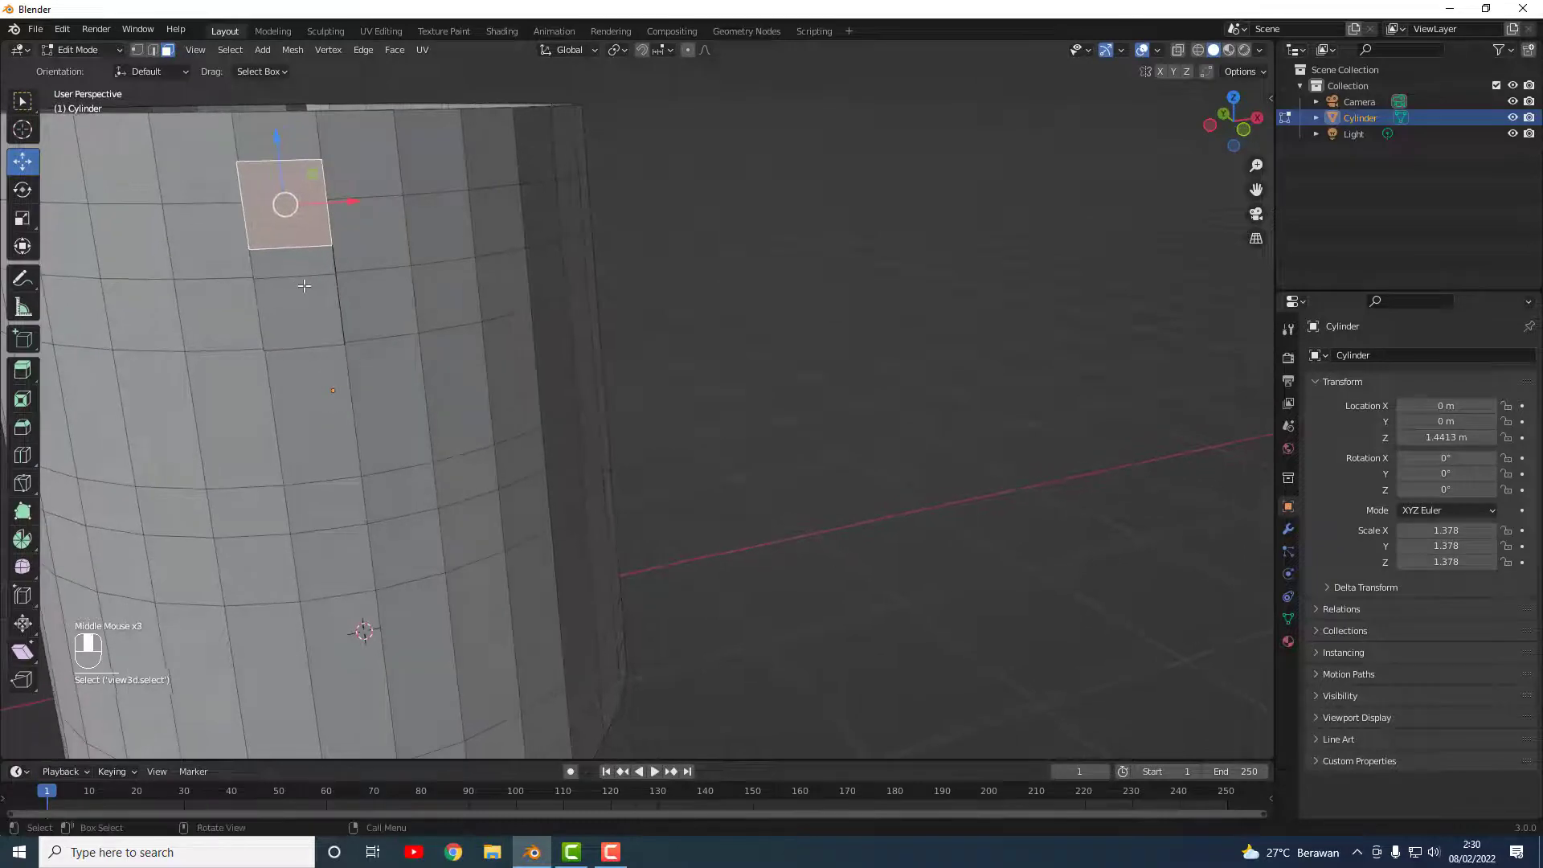
pyautogui.scroll(-2, 305, 287)
pyautogui.moveTo(434, 332); pyautogui.dragTo(763, 376, button='middle')
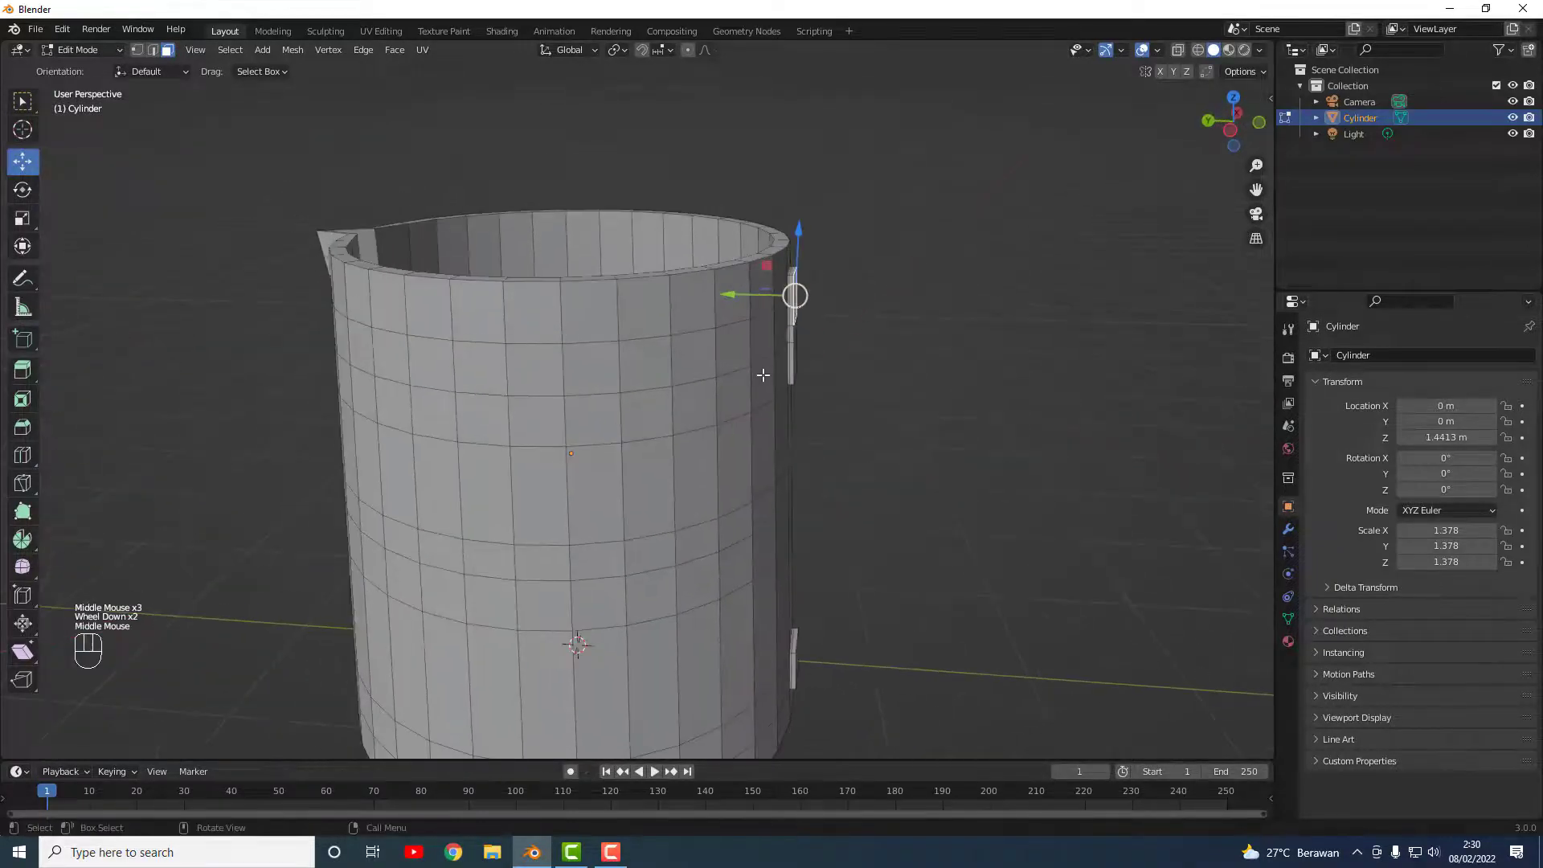
pyautogui.press('e')
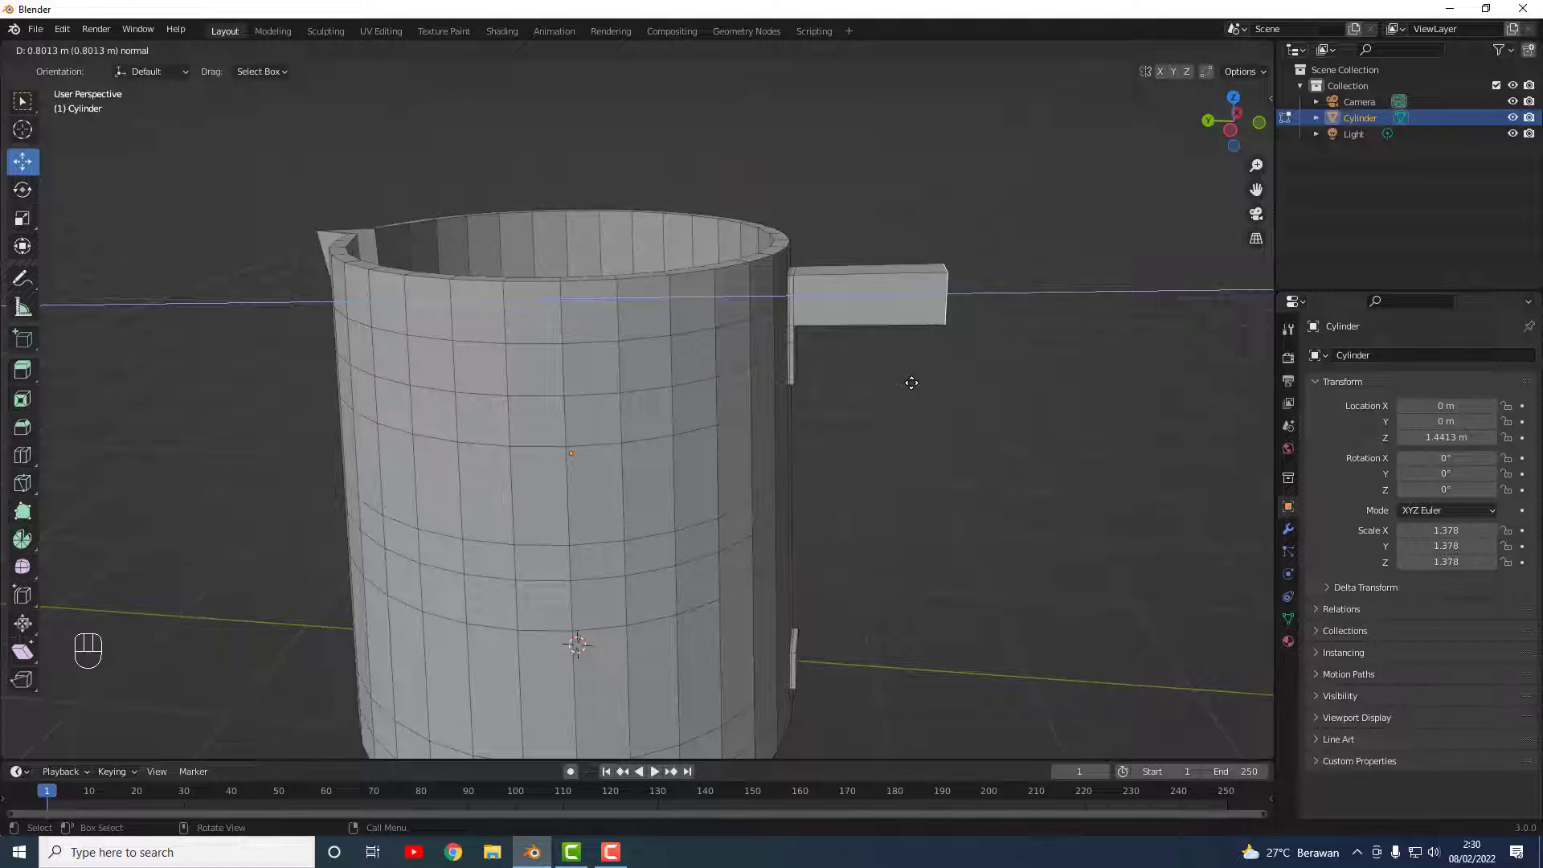
pyautogui.click(868, 383)
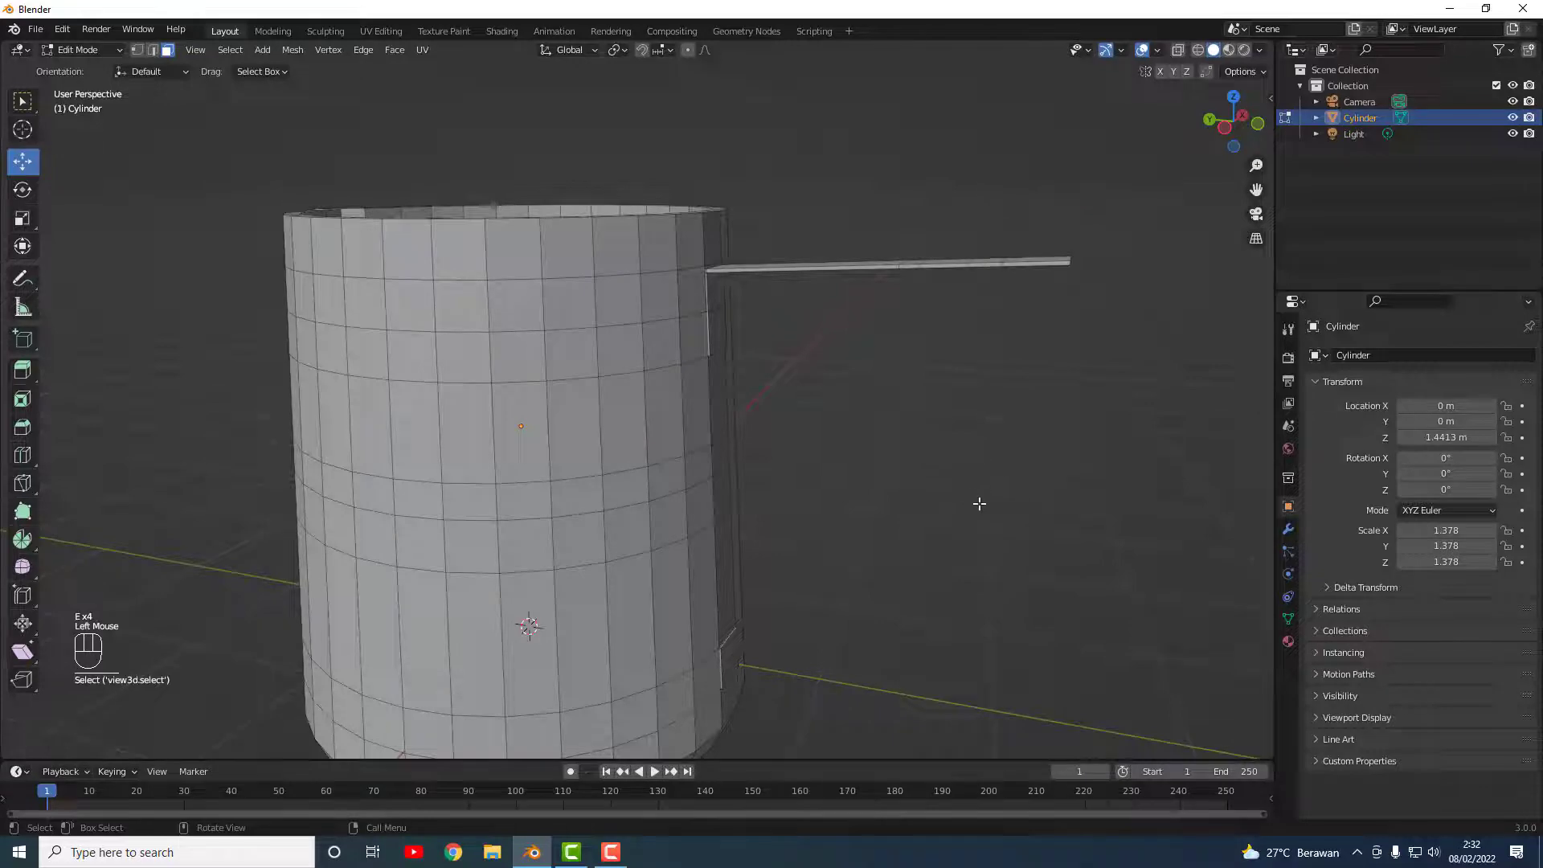
# Step: Examine the lower attachment block and the extended upper arm from several angles
pyautogui.moveTo(978, 507); pyautogui.dragTo(871, 476, button='middle')
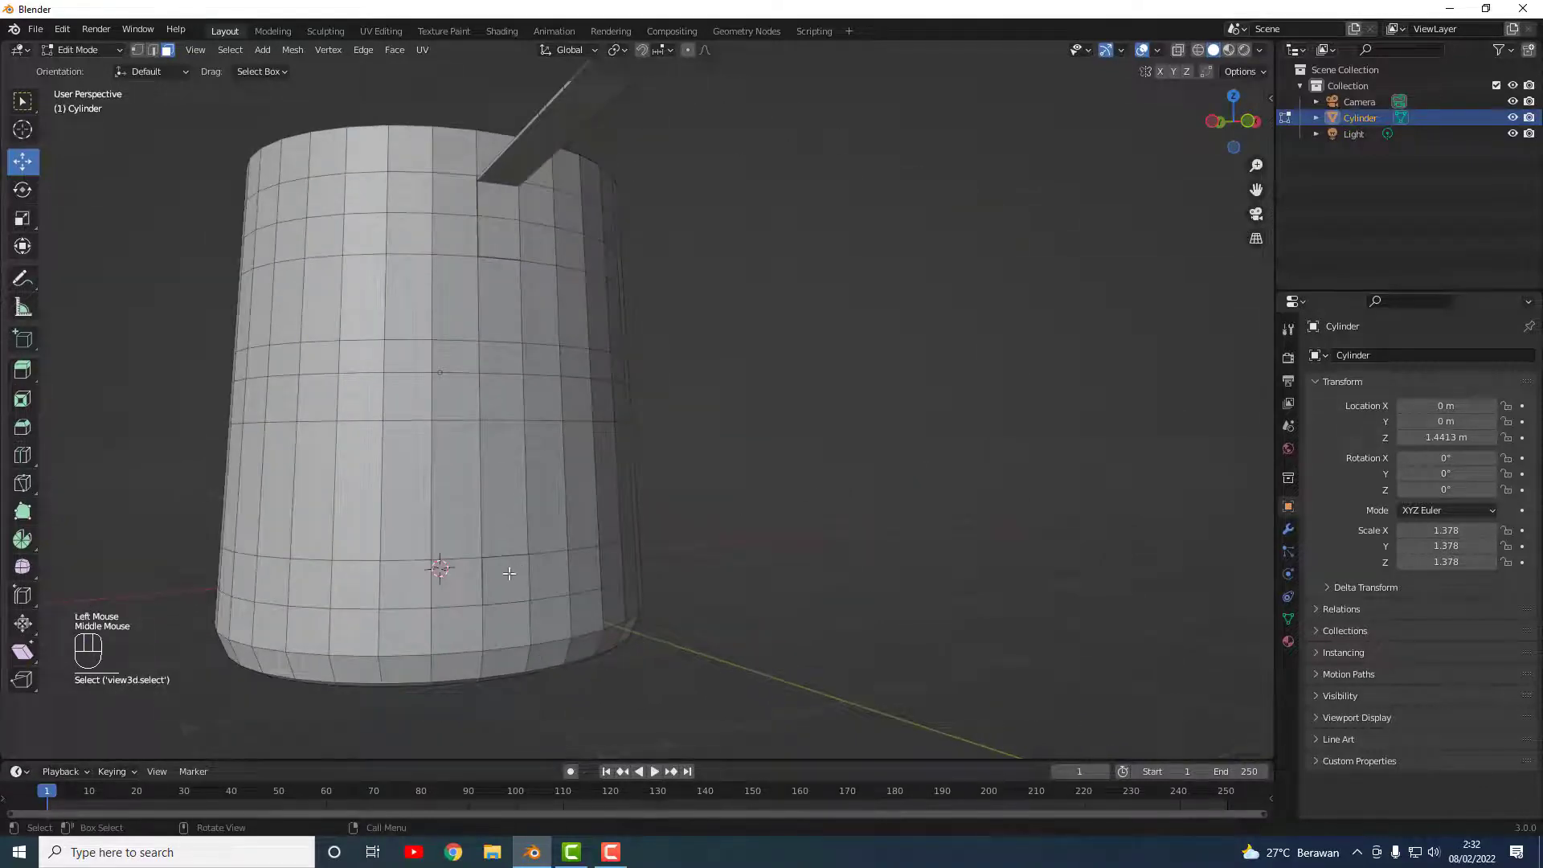
pyautogui.click(514, 576)
pyautogui.moveTo(802, 544); pyautogui.dragTo(855, 586, button='middle')
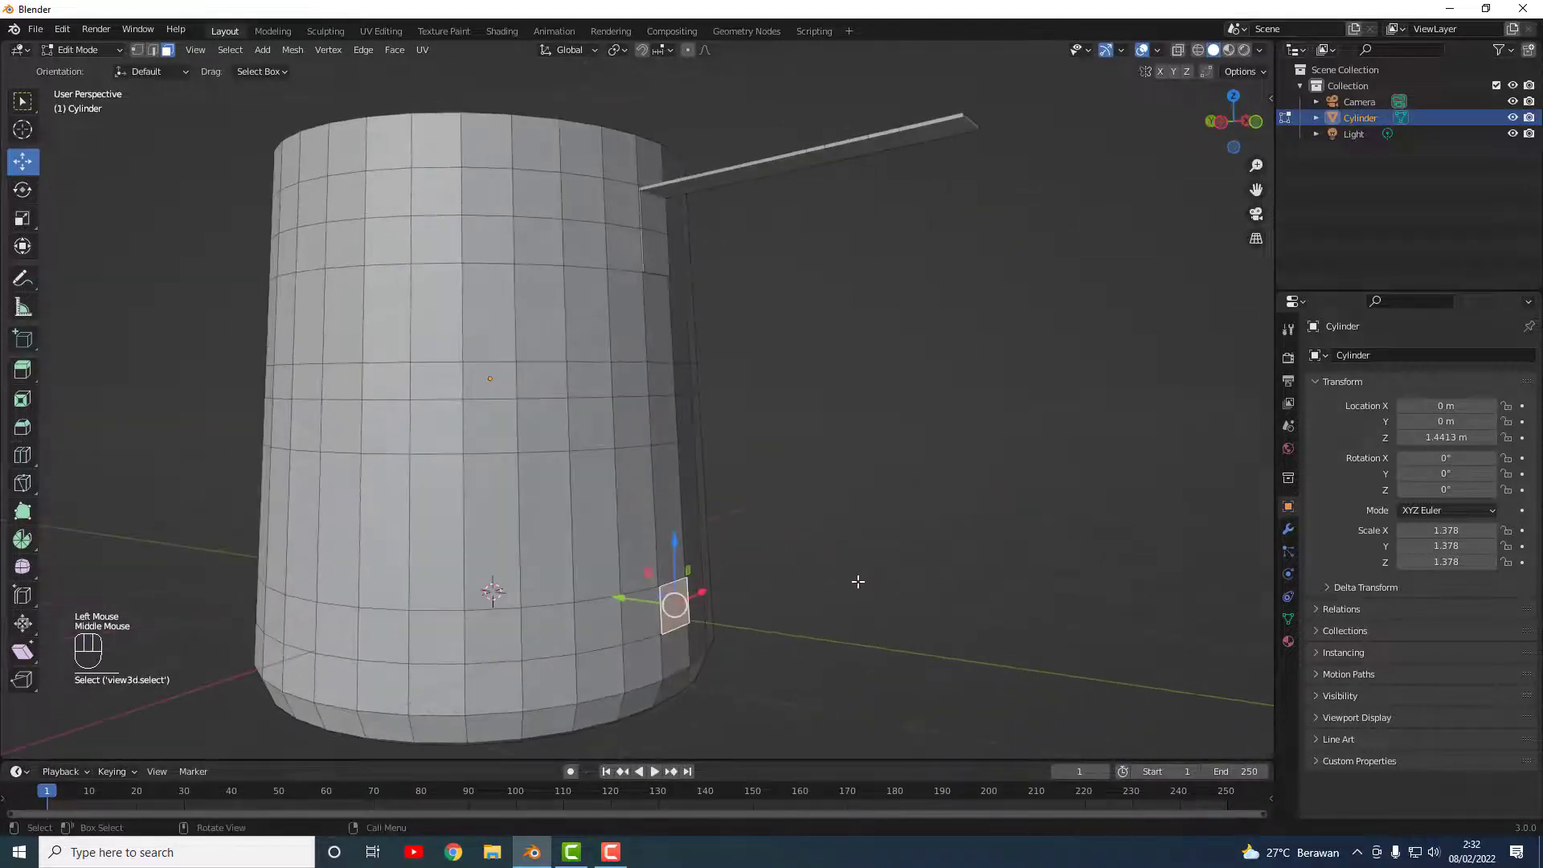
pyautogui.click(740, 595)
pyautogui.scroll(2, 687, 615)
pyautogui.scroll(-2, 728, 597)
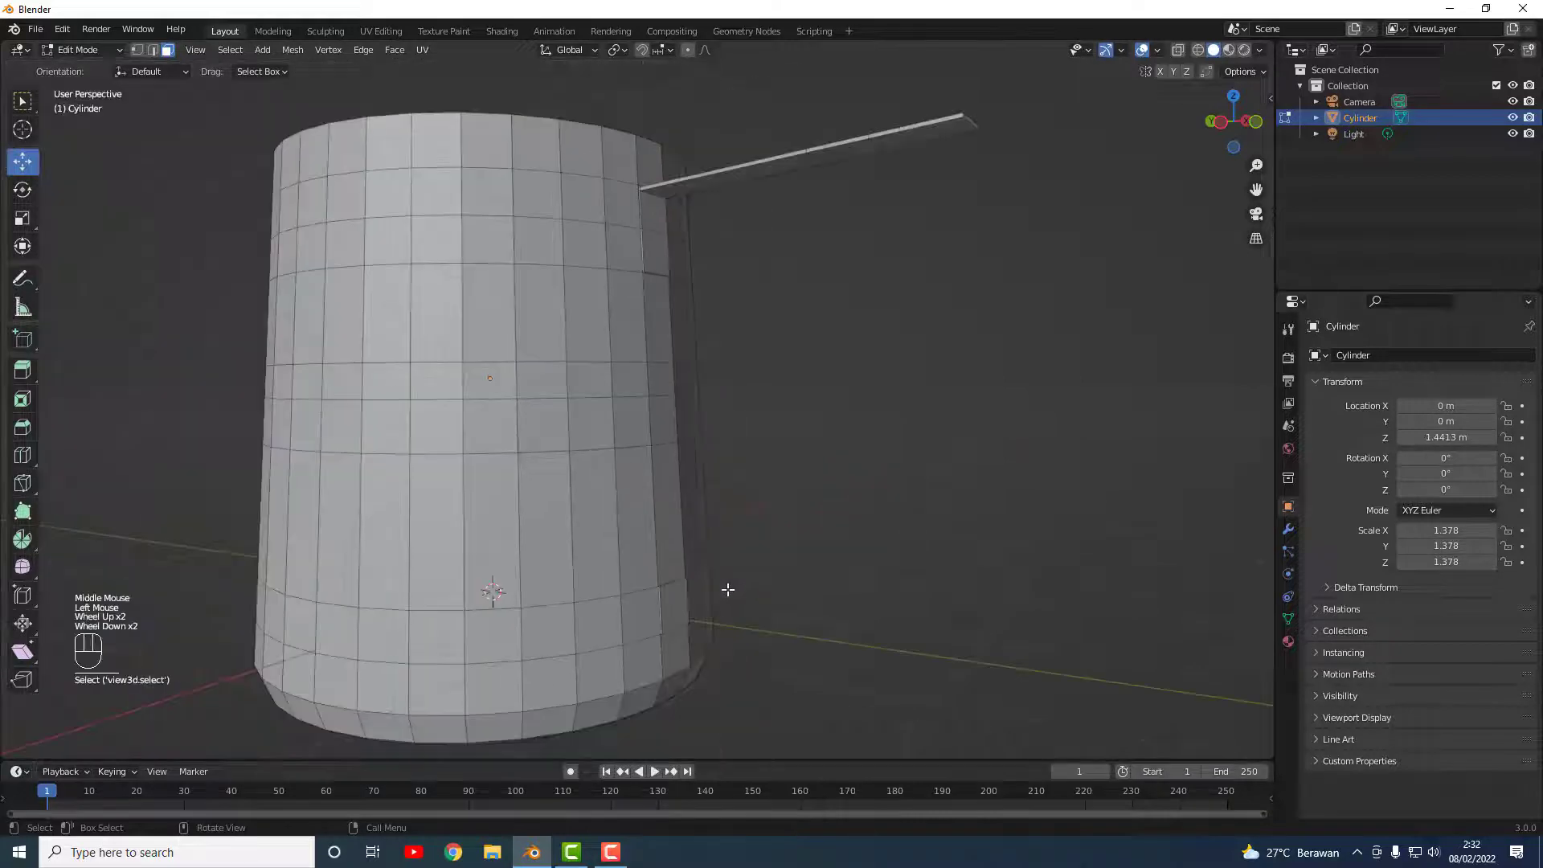
pyautogui.moveTo(656, 239); pyautogui.dragTo(774, 302, button='middle')
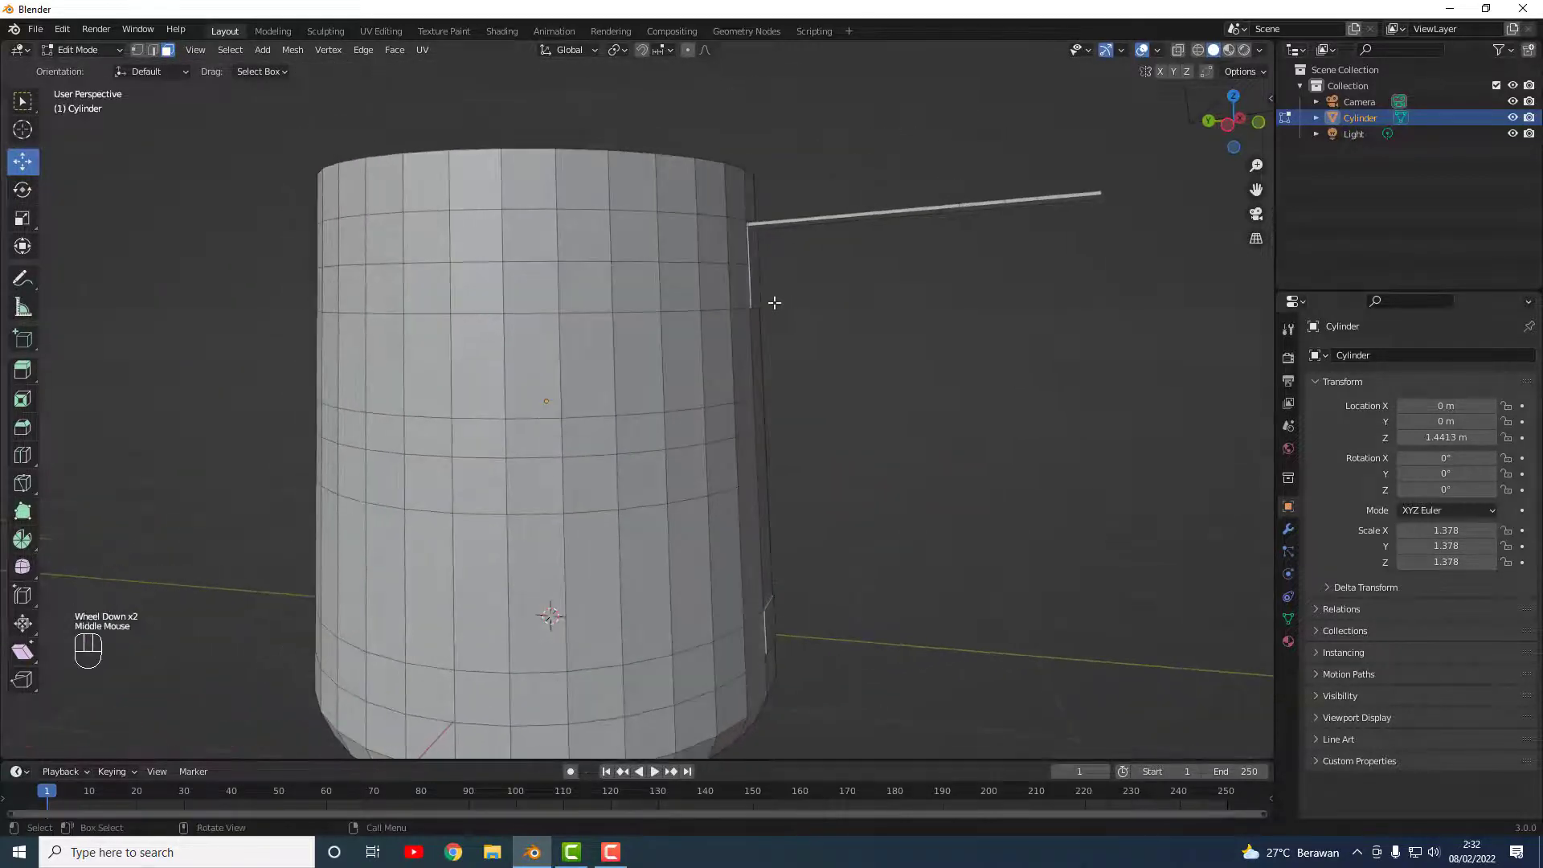
pyautogui.scroll(2, 829, 595)
pyautogui.moveTo(825, 628); pyautogui.dragTo(860, 630, button='middle')
pyautogui.scroll(-1, 833, 595)
pyautogui.scroll(1, 687, 671)
# Step: Move the outer face of the lower block about 0.006 m outward along the Y axis and clear the selection
pyautogui.click(861, 695)
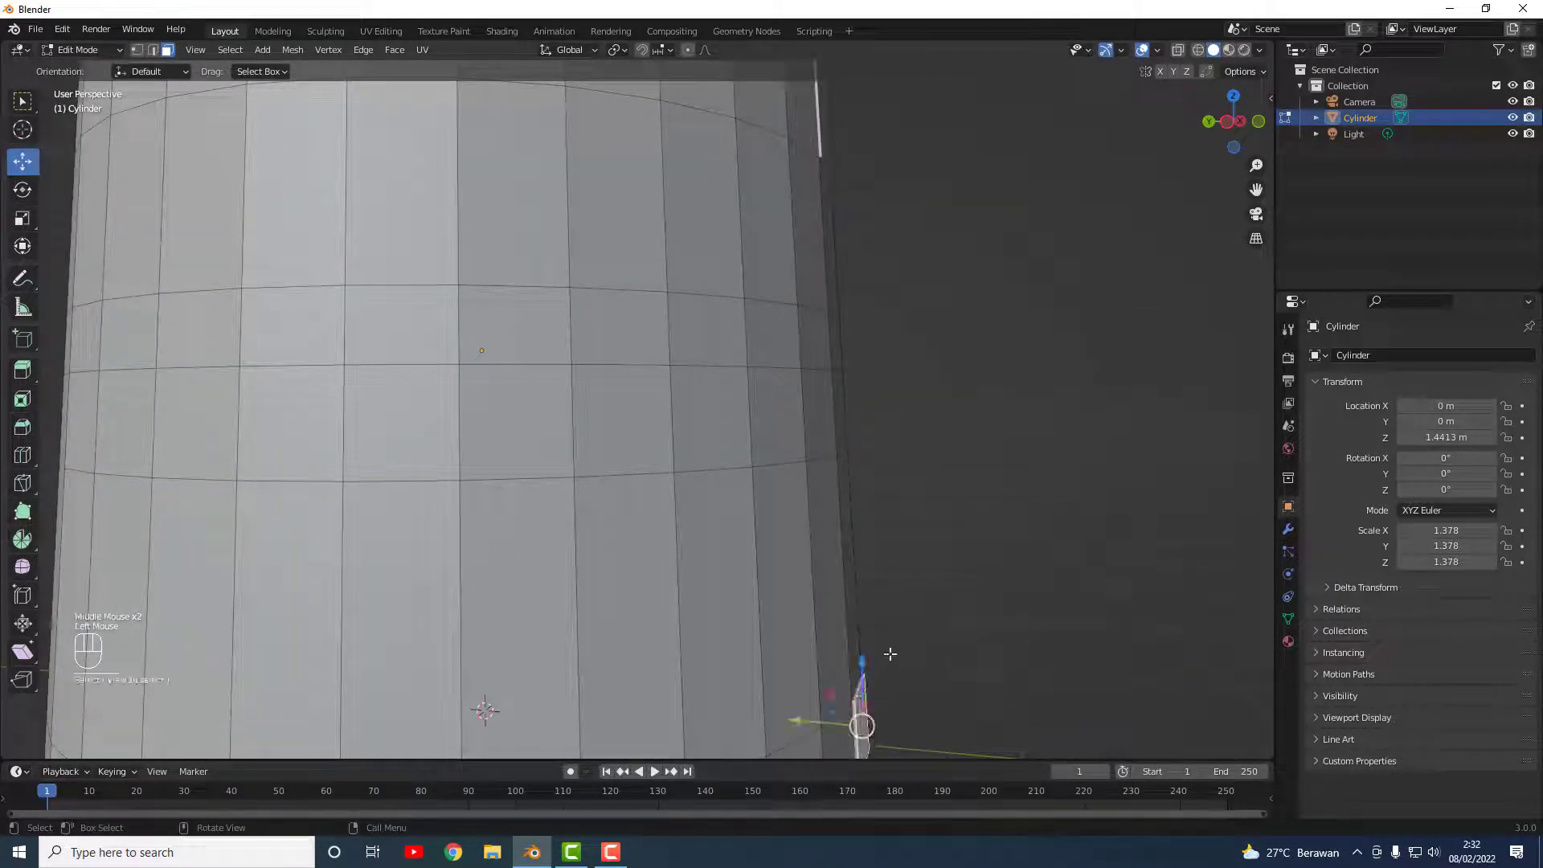
pyautogui.moveTo(889, 658); pyautogui.dragTo(801, 582, button='middle')
pyautogui.scroll(1, 802, 585)
pyautogui.click(889, 615)
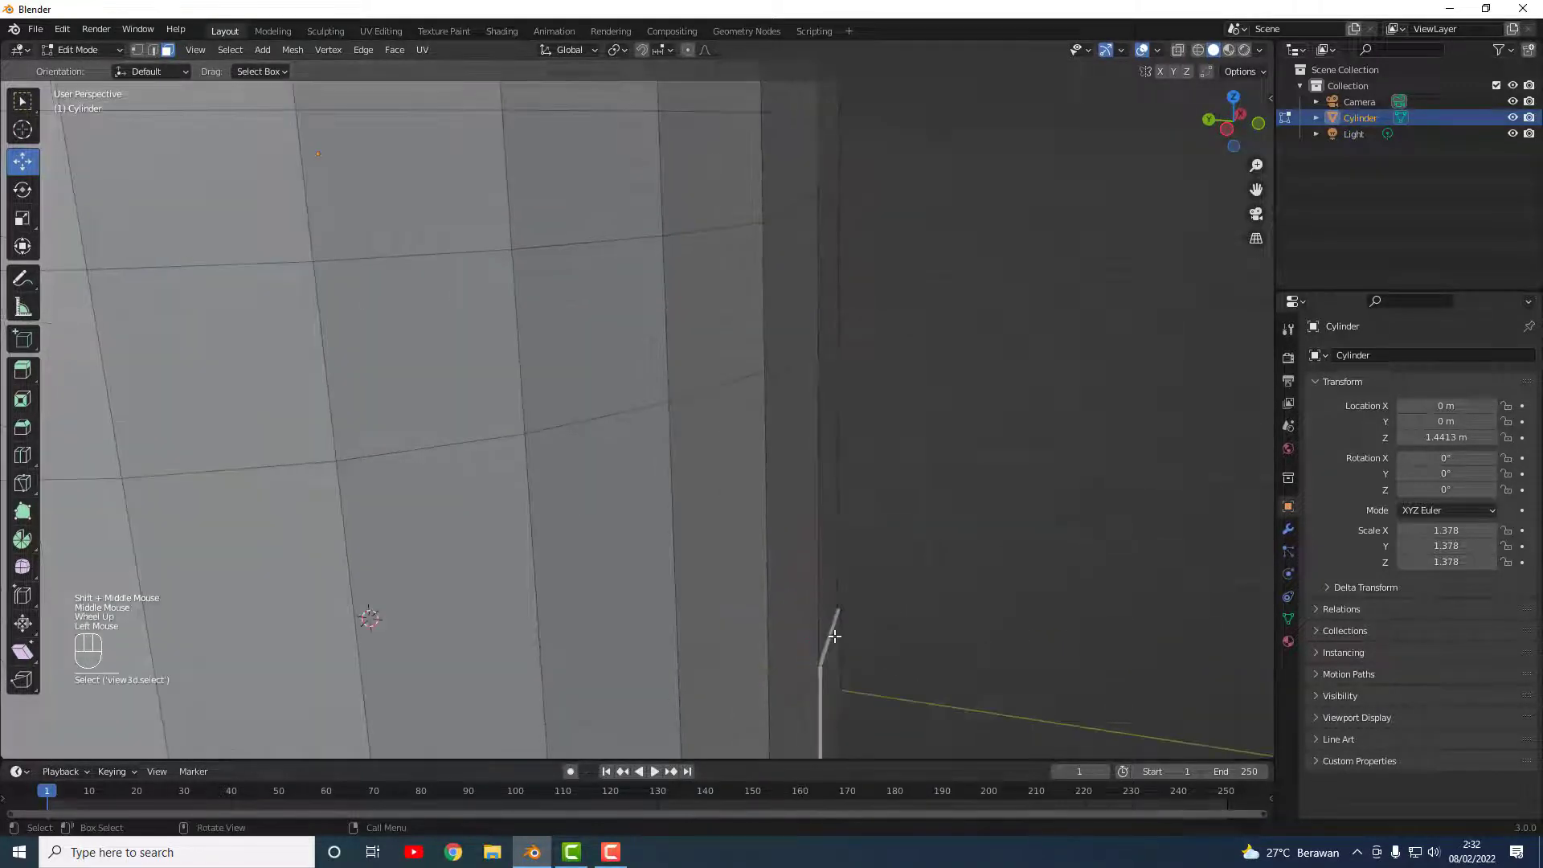
pyautogui.click(829, 634)
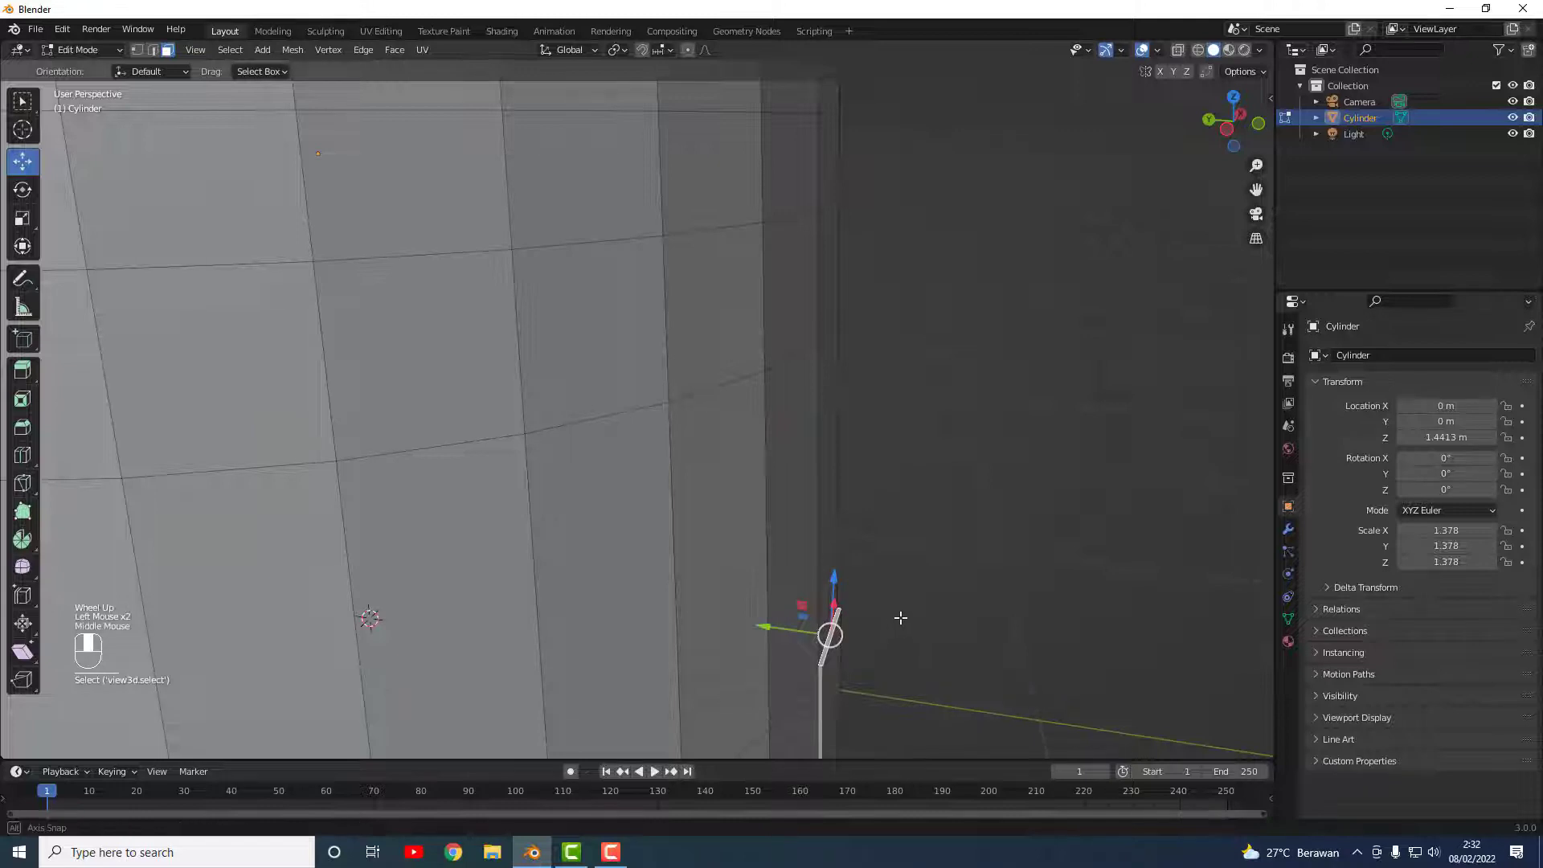
pyautogui.moveTo(900, 620); pyautogui.dragTo(927, 589, button='middle')
pyautogui.click(823, 540)
pyautogui.click(823, 540)
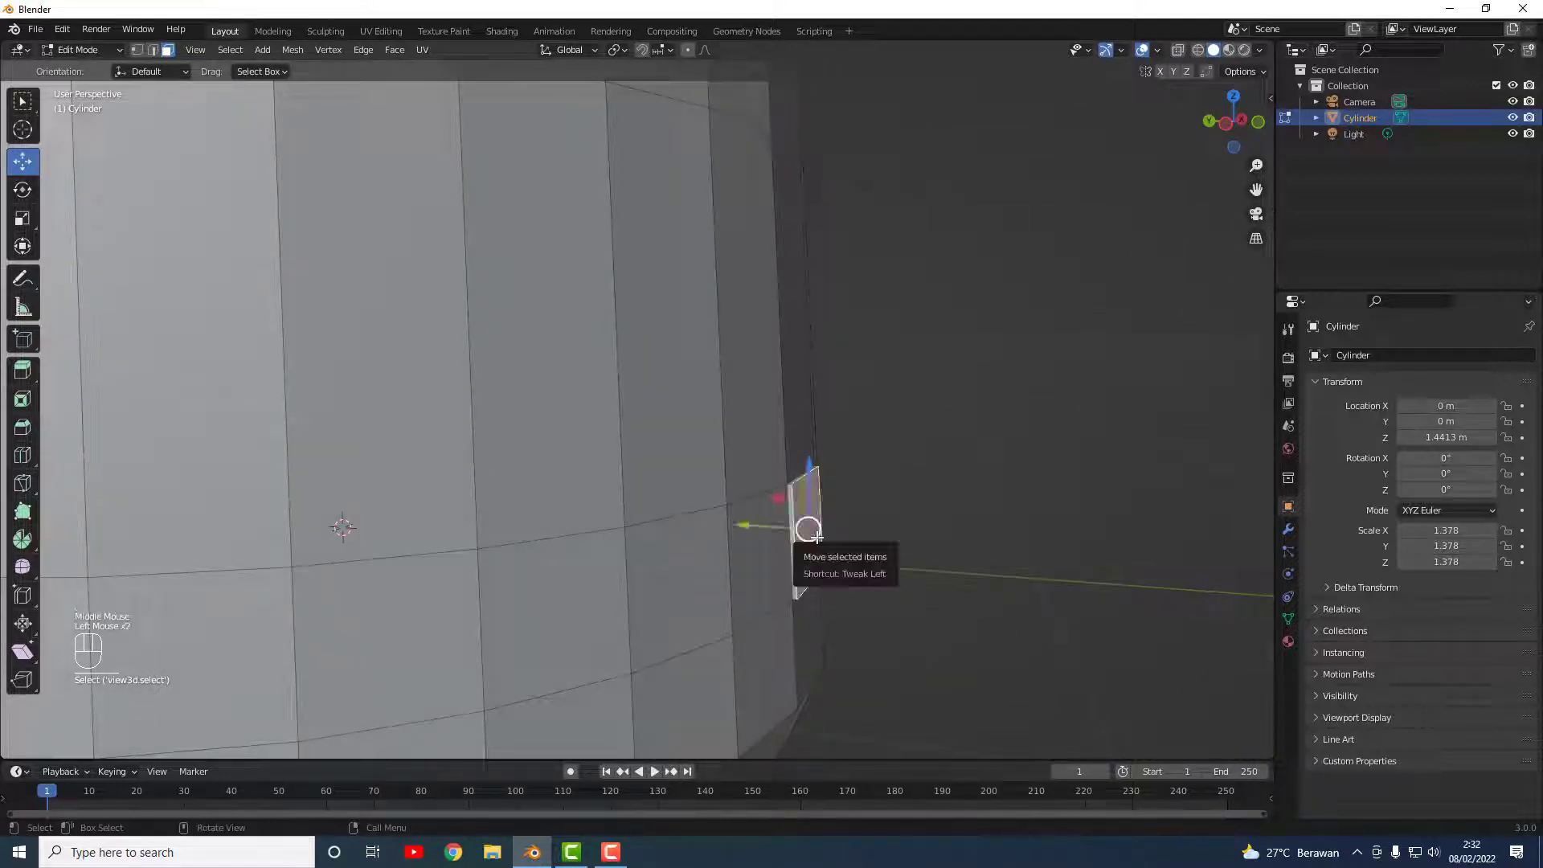
pyautogui.press('g')
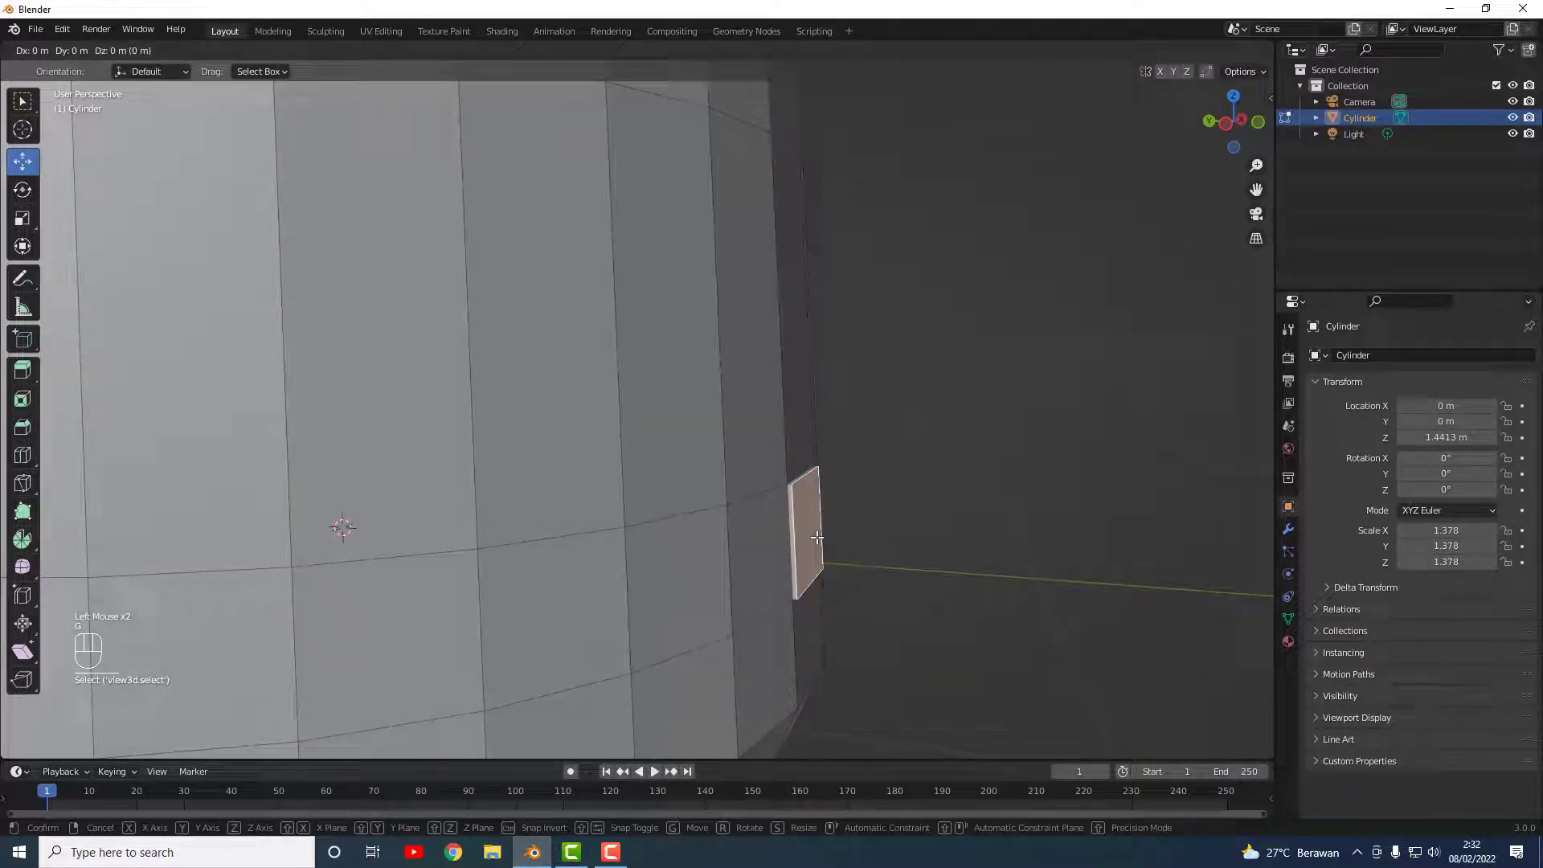
pyautogui.press('y')
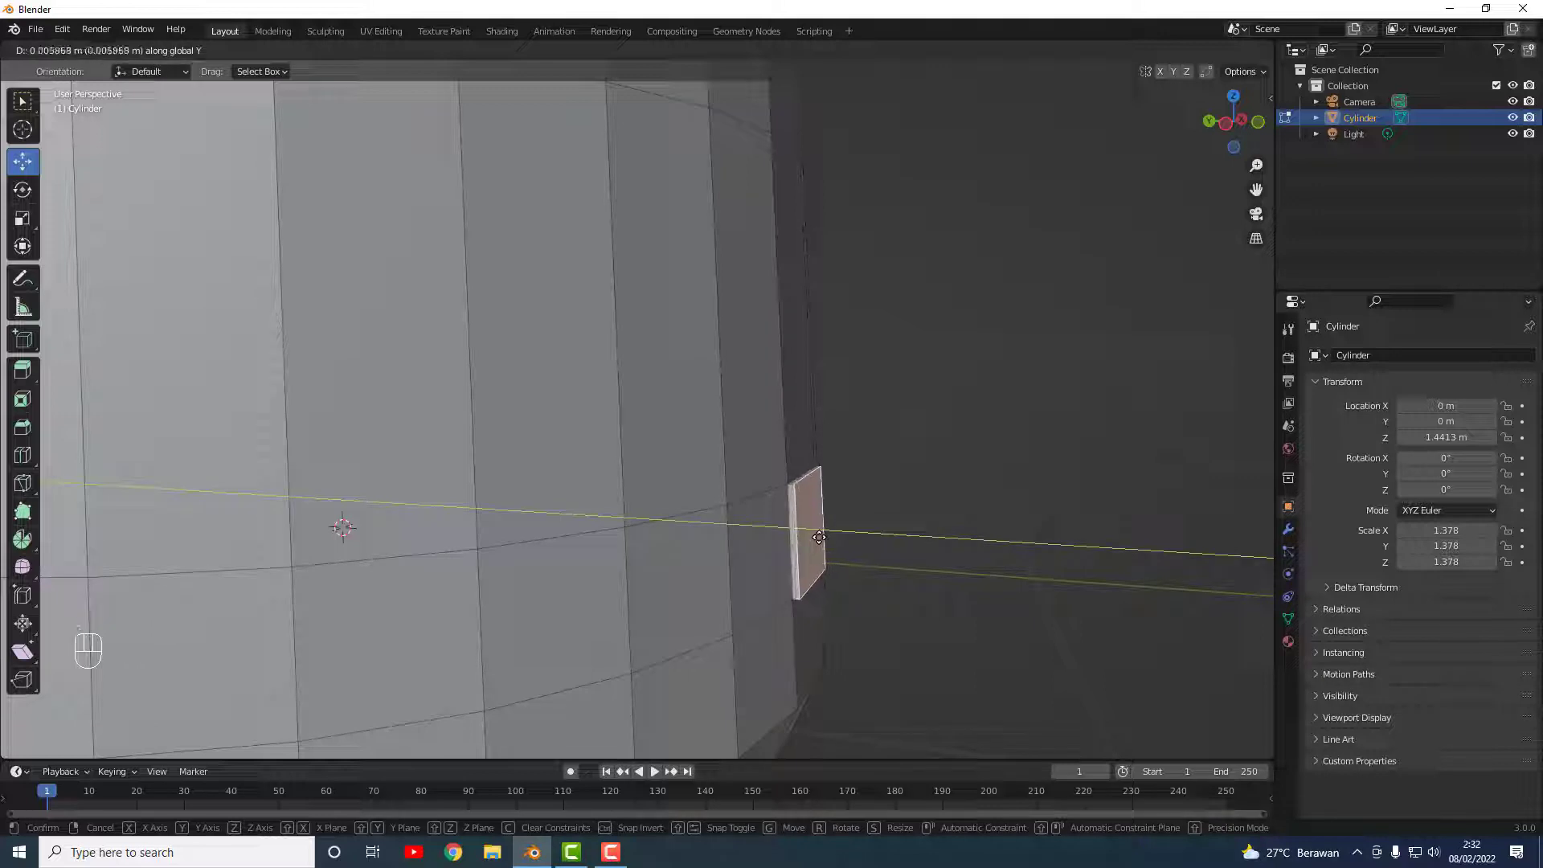
pyautogui.click(819, 537)
pyautogui.click(927, 490)
pyautogui.moveTo(927, 490); pyautogui.dragTo(940, 505, button='middle')
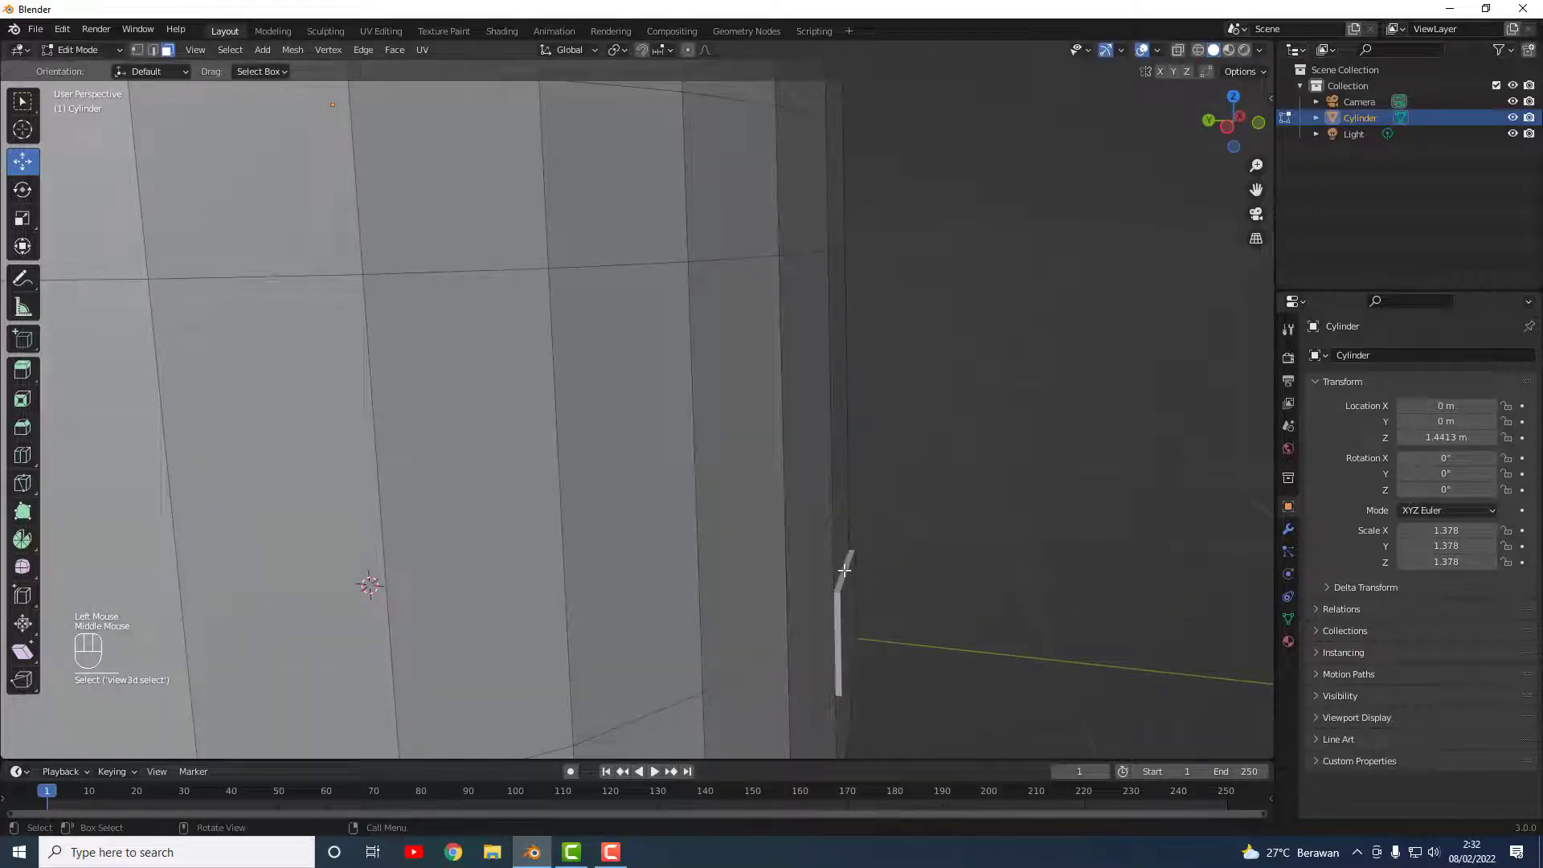
# Step: Extrude the lower block's thin top face upward twice, by about 0.031 m and about 0.021 m, and clear the selection
pyautogui.click(844, 569)
pyautogui.moveTo(888, 578); pyautogui.dragTo(778, 543, button='middle')
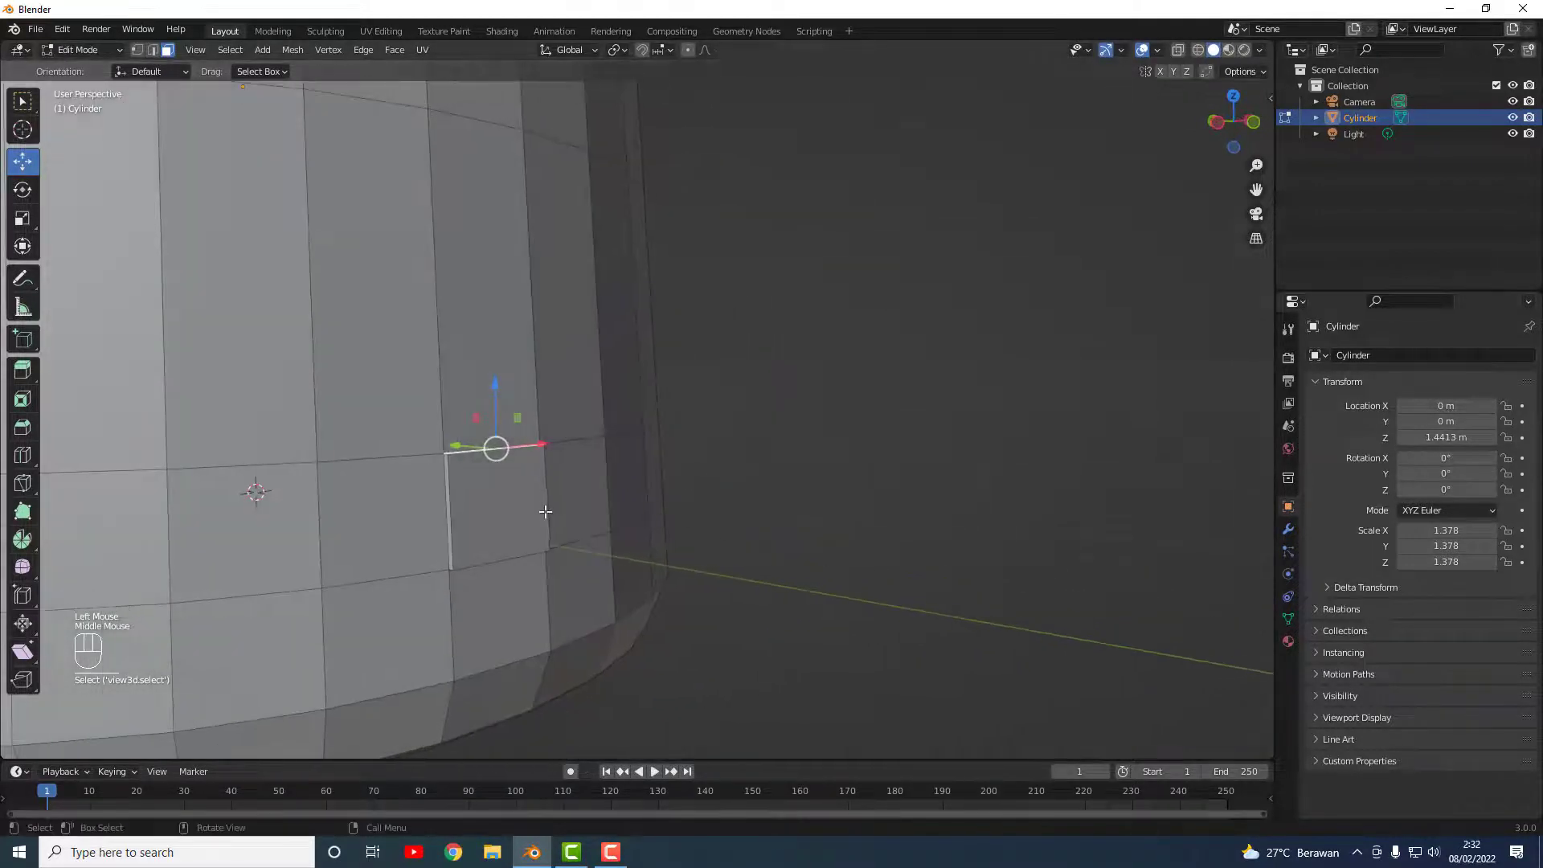
pyautogui.press('e')
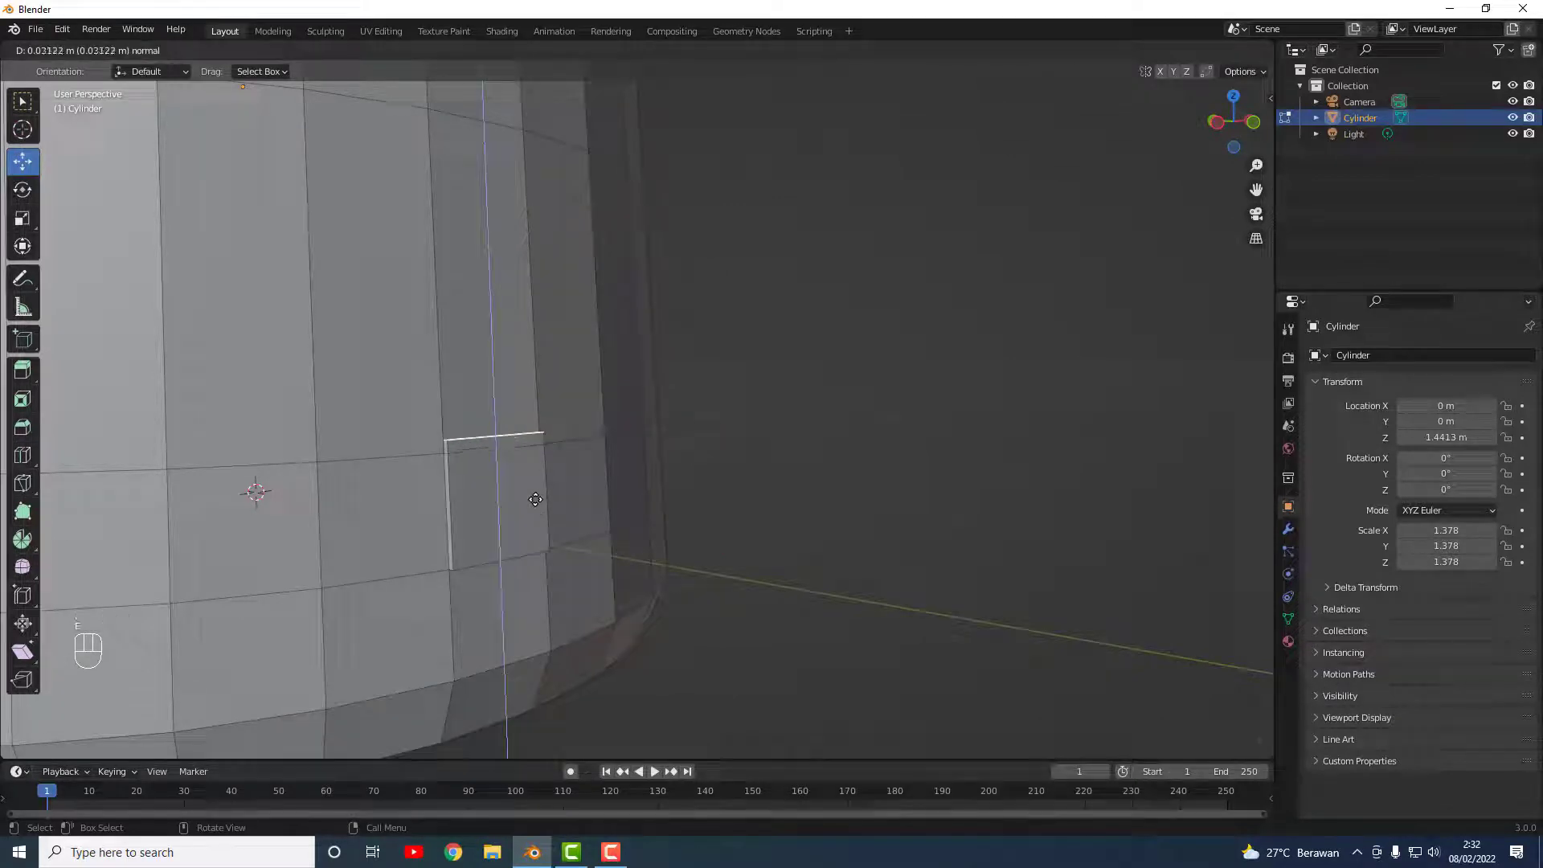
pyautogui.click(535, 497)
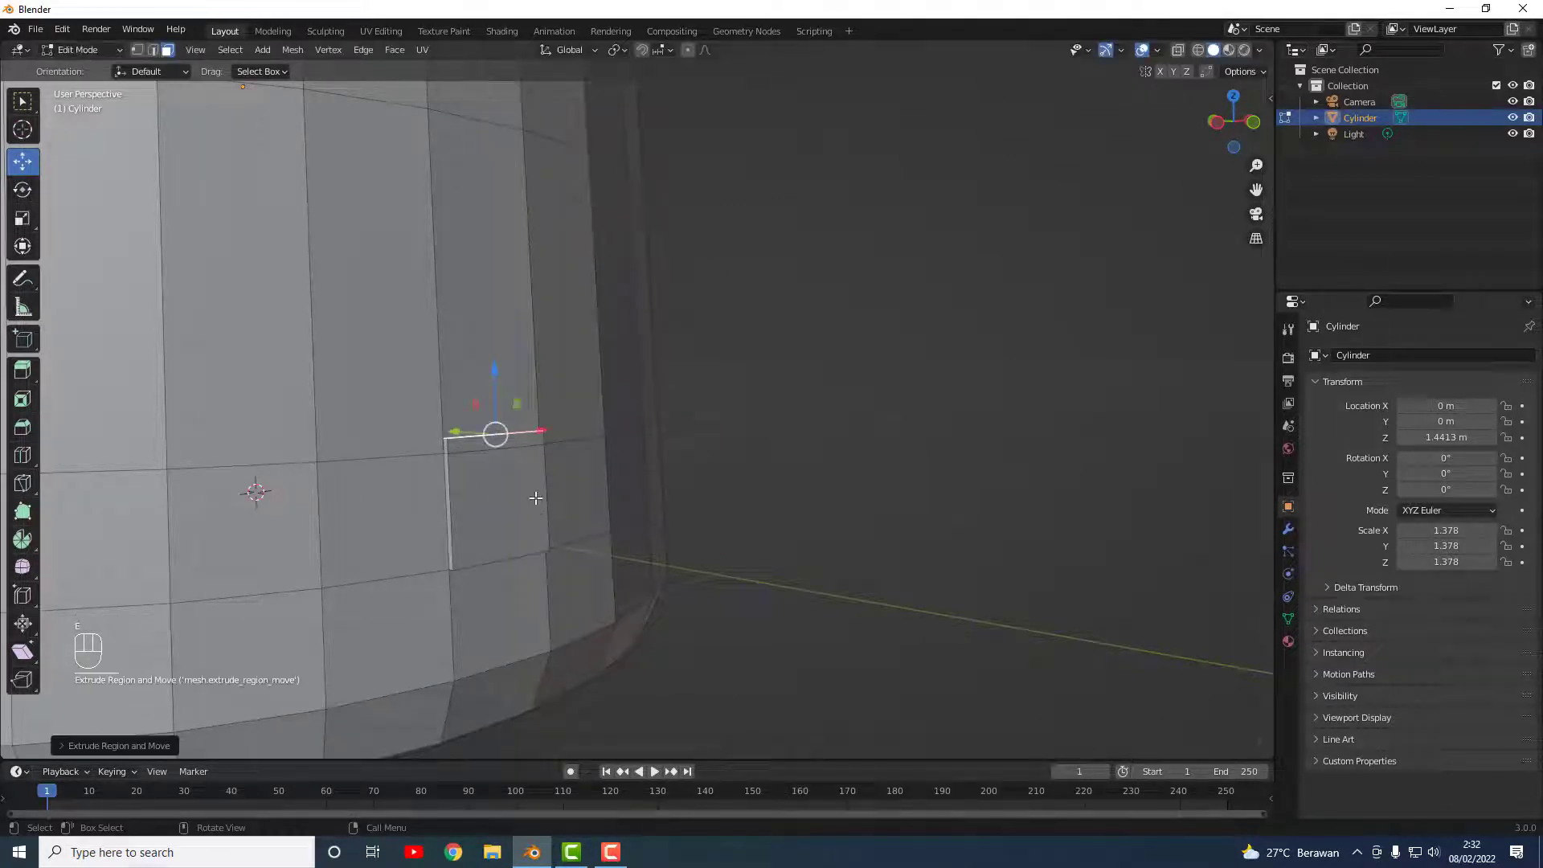
pyautogui.press('e')
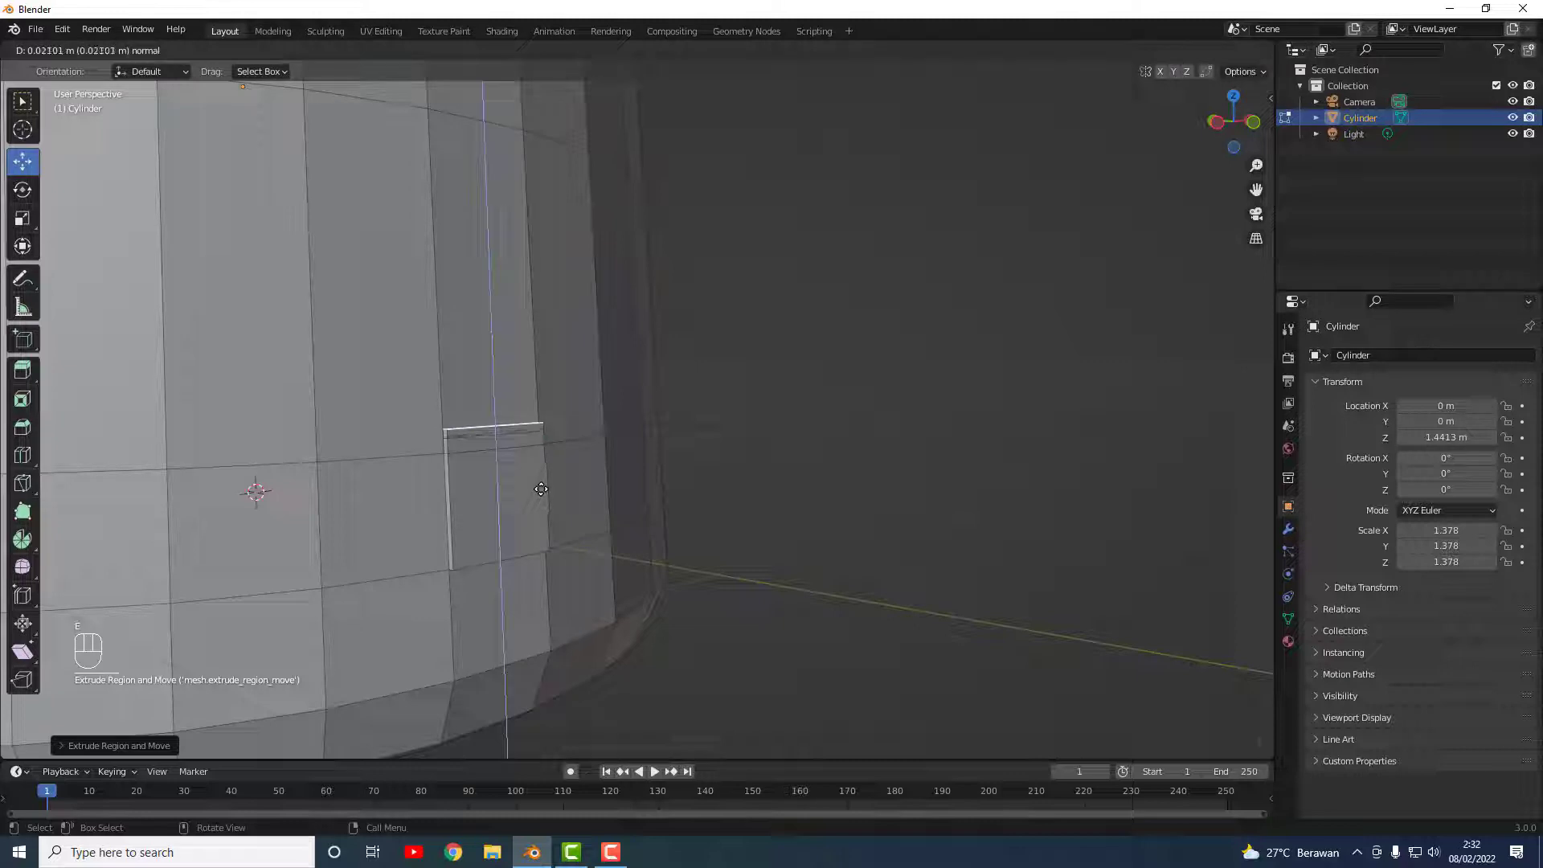
pyautogui.click(539, 486)
pyautogui.click(569, 419)
# Step: Extrude the outward-facing side of the lower block's topmost strip away from the jug in two successive segments, forming a short arm
pyautogui.click(533, 426)
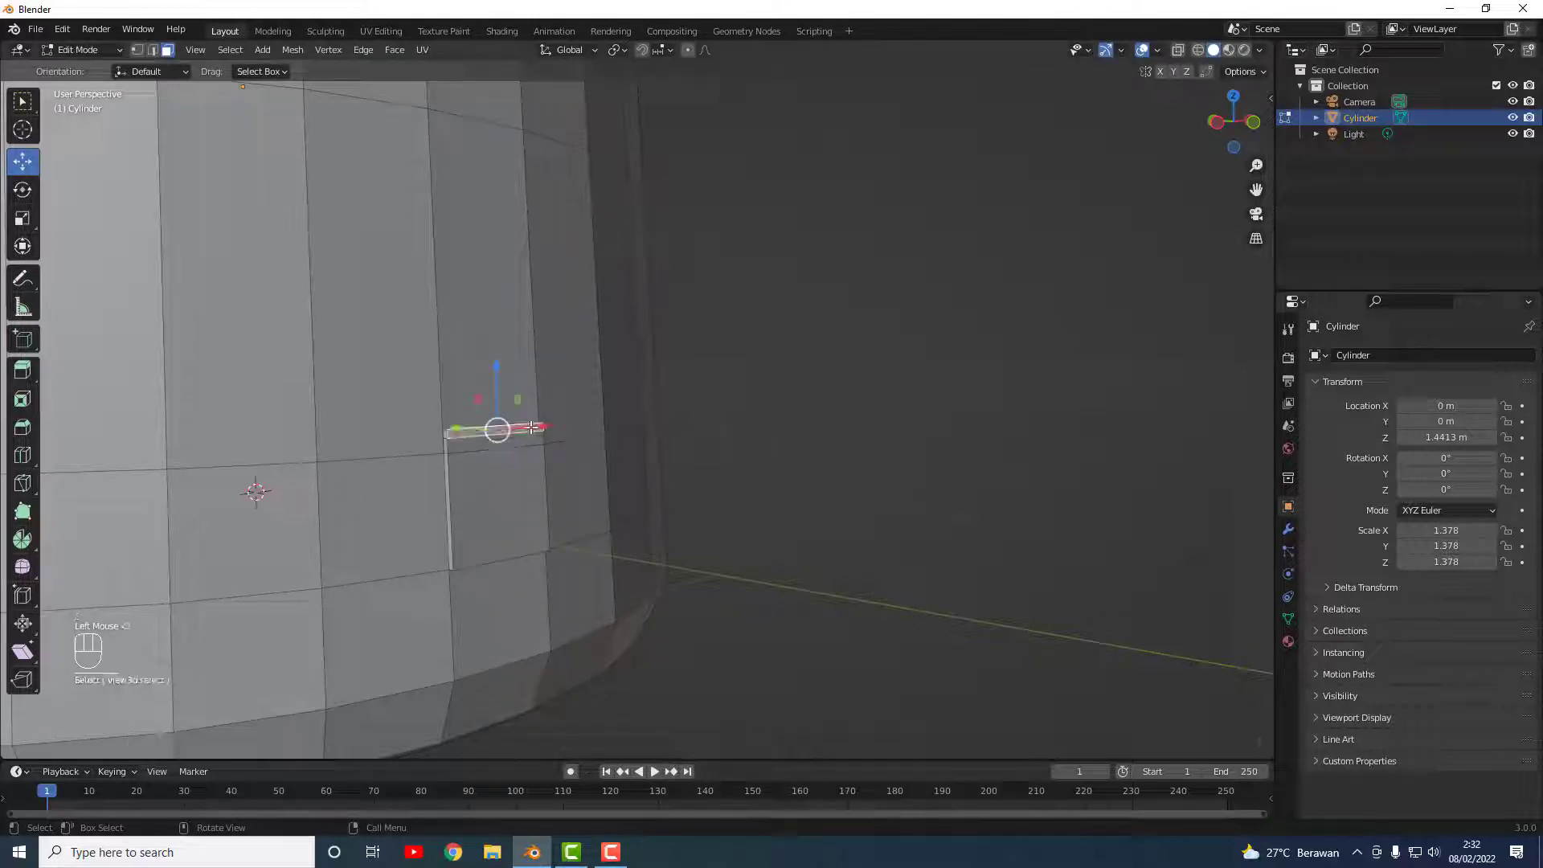
pyautogui.press('e')
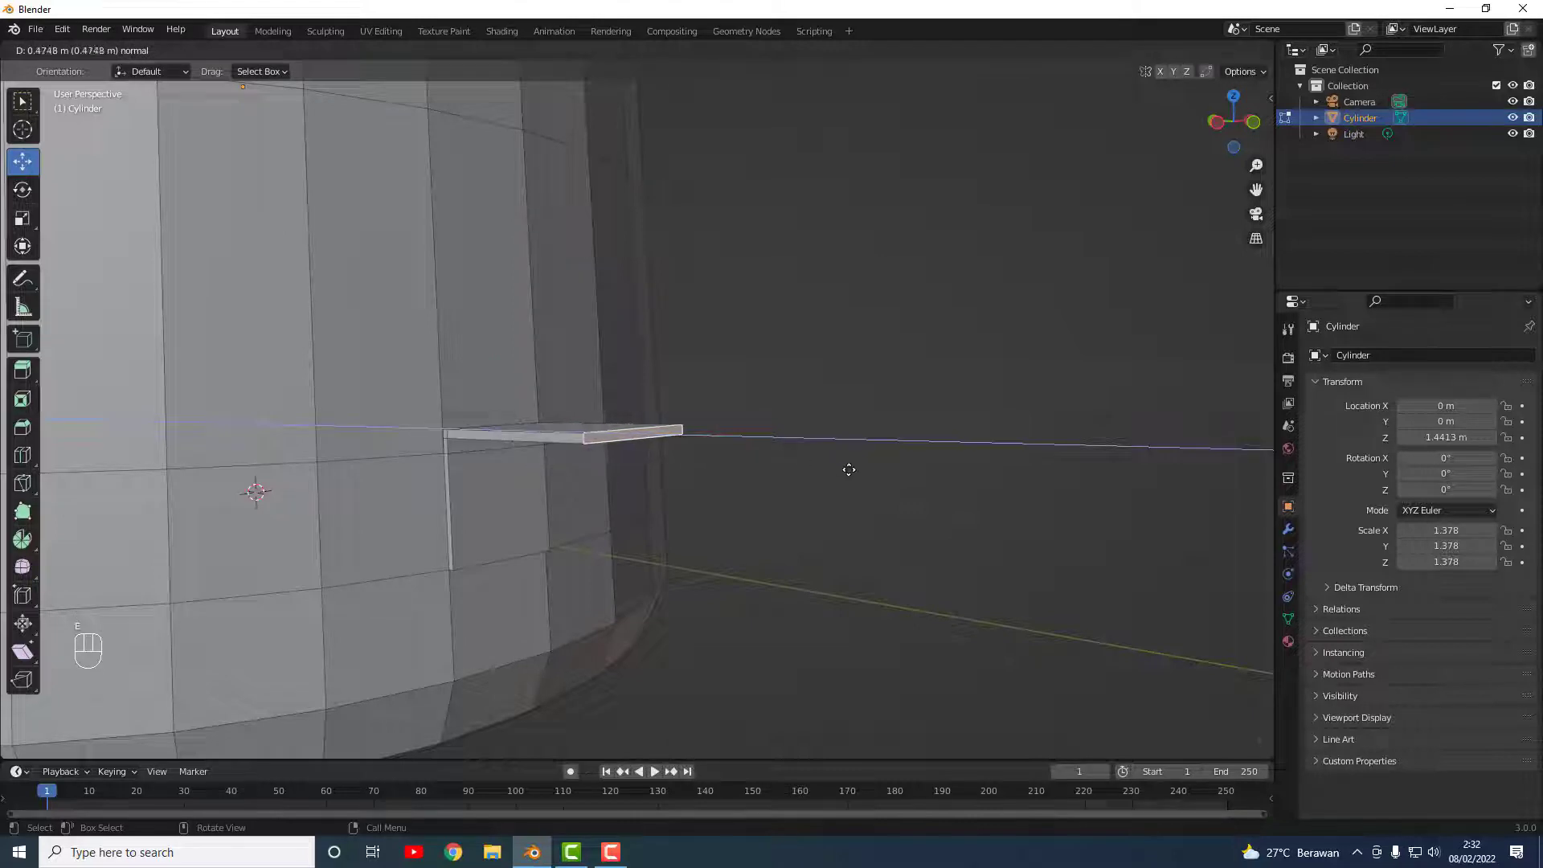
pyautogui.click(815, 465)
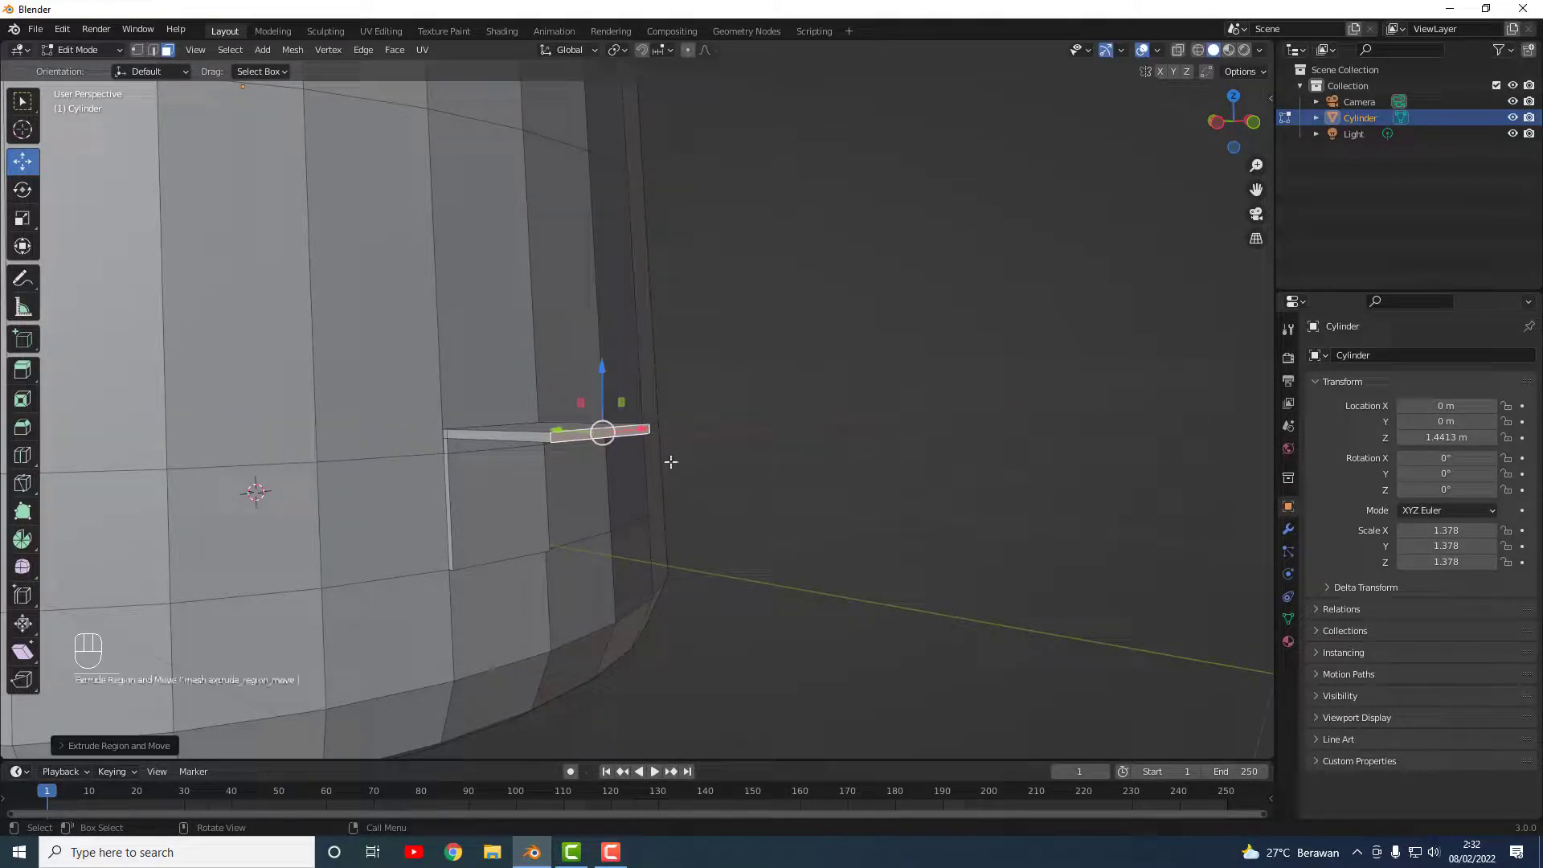
pyautogui.press('e')
pyautogui.click(861, 461)
pyautogui.moveTo(860, 461); pyautogui.dragTo(920, 462, button='middle')
pyautogui.scroll(-2, 920, 462)
pyautogui.click(914, 455)
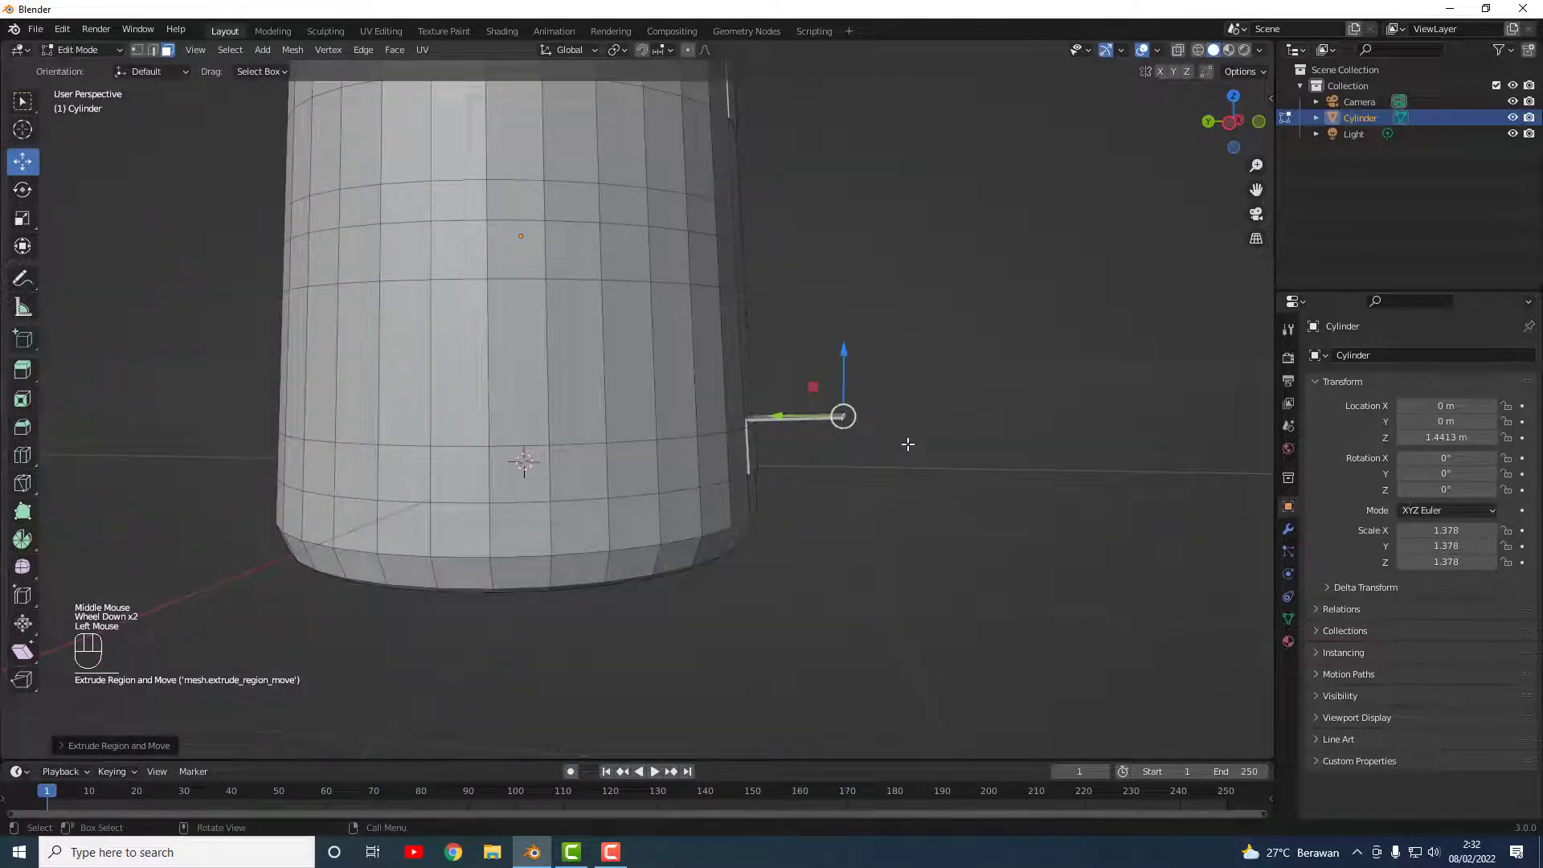
# Step: Inspect the jug and both handle arms in Object Mode, then reselect the jug and return to Edit Mode
pyautogui.press('Tab')
pyautogui.click(933, 403)
pyautogui.moveTo(913, 355); pyautogui.dragTo(904, 403, button='middle')
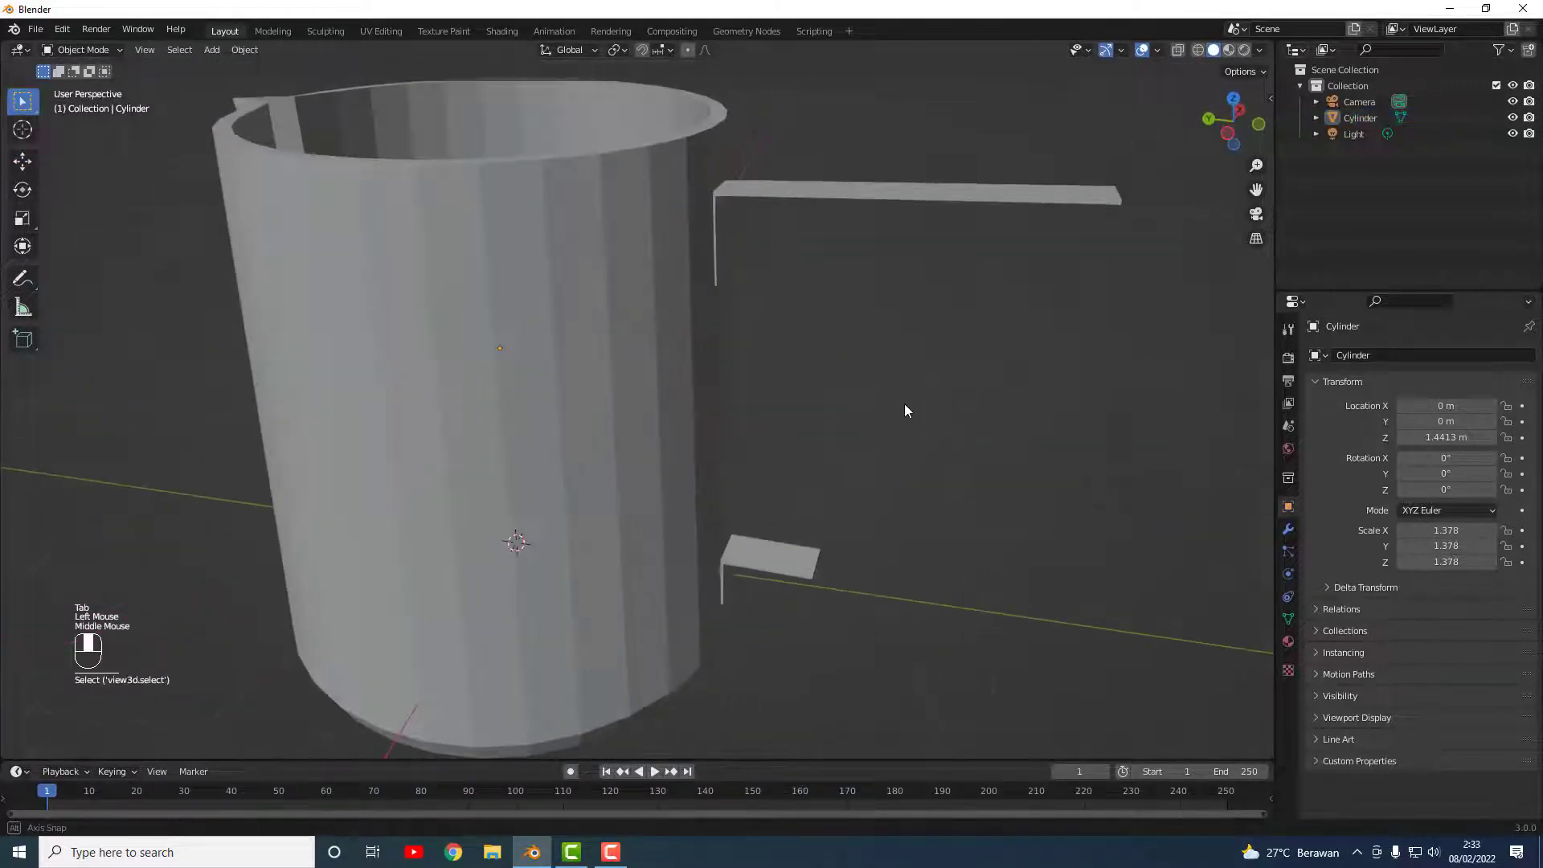
pyautogui.scroll(-2, 905, 403)
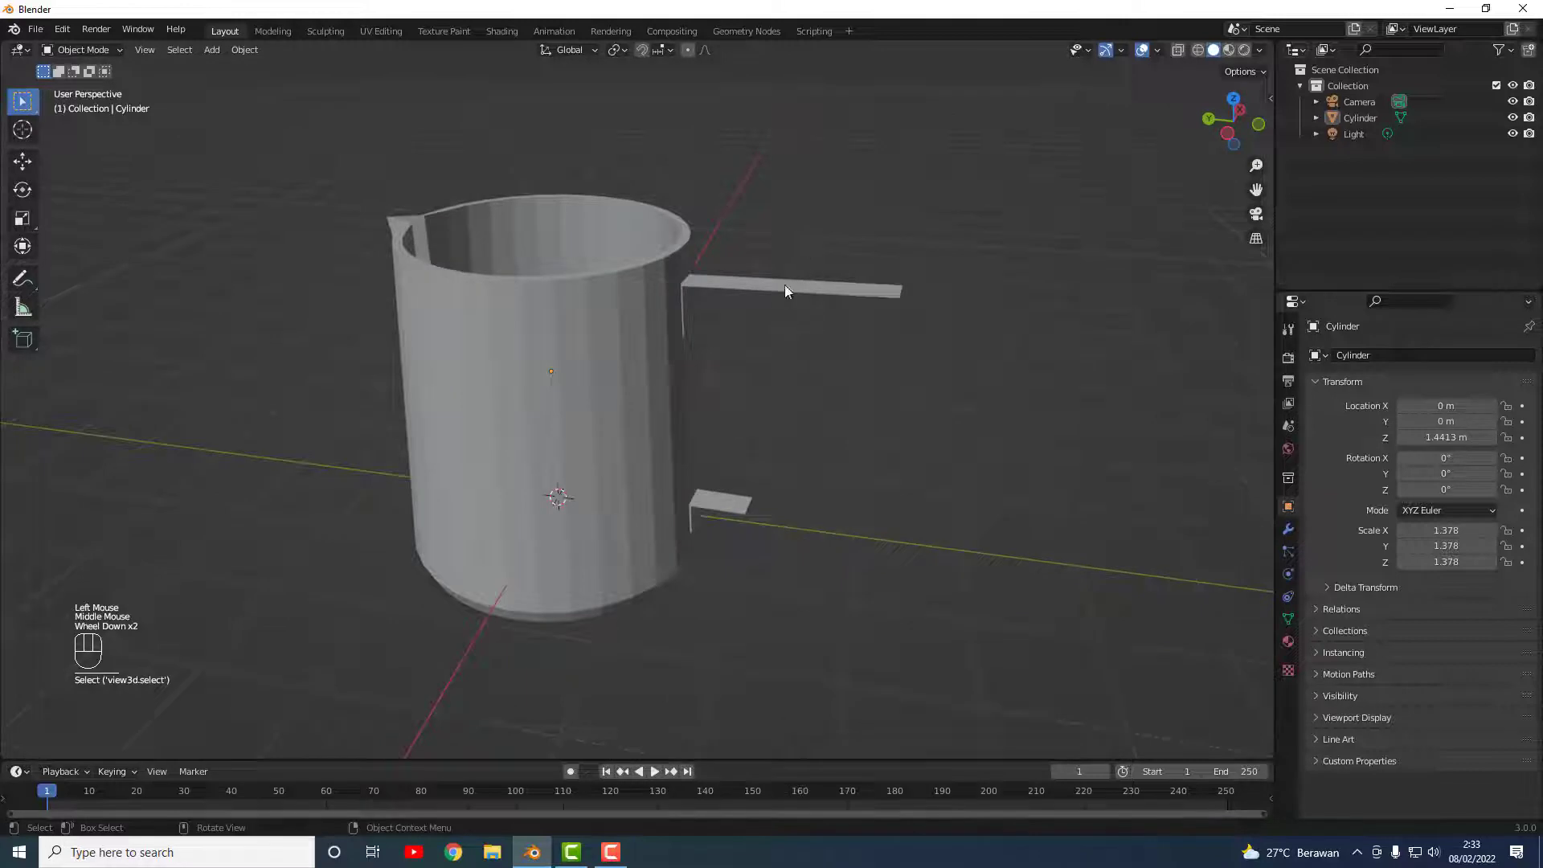
pyautogui.moveTo(792, 302); pyautogui.dragTo(834, 211, button='middle')
pyautogui.click(663, 254)
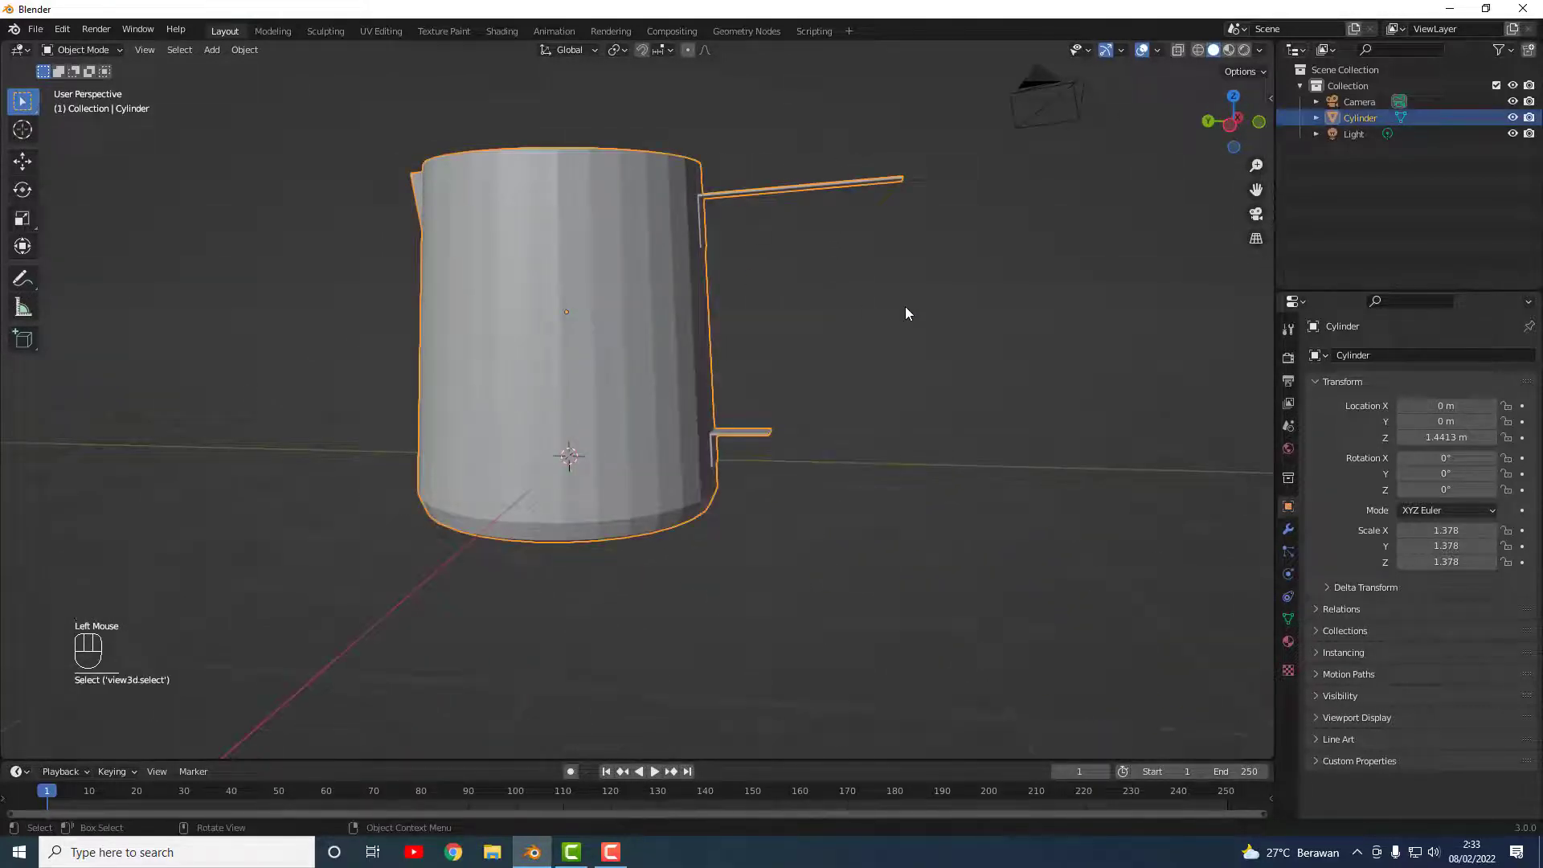
pyautogui.press('Tab')
pyautogui.scroll(2, 908, 193)
pyautogui.scroll(1, 907, 193)
pyautogui.moveTo(930, 234); pyautogui.dragTo(923, 241, button='middle')
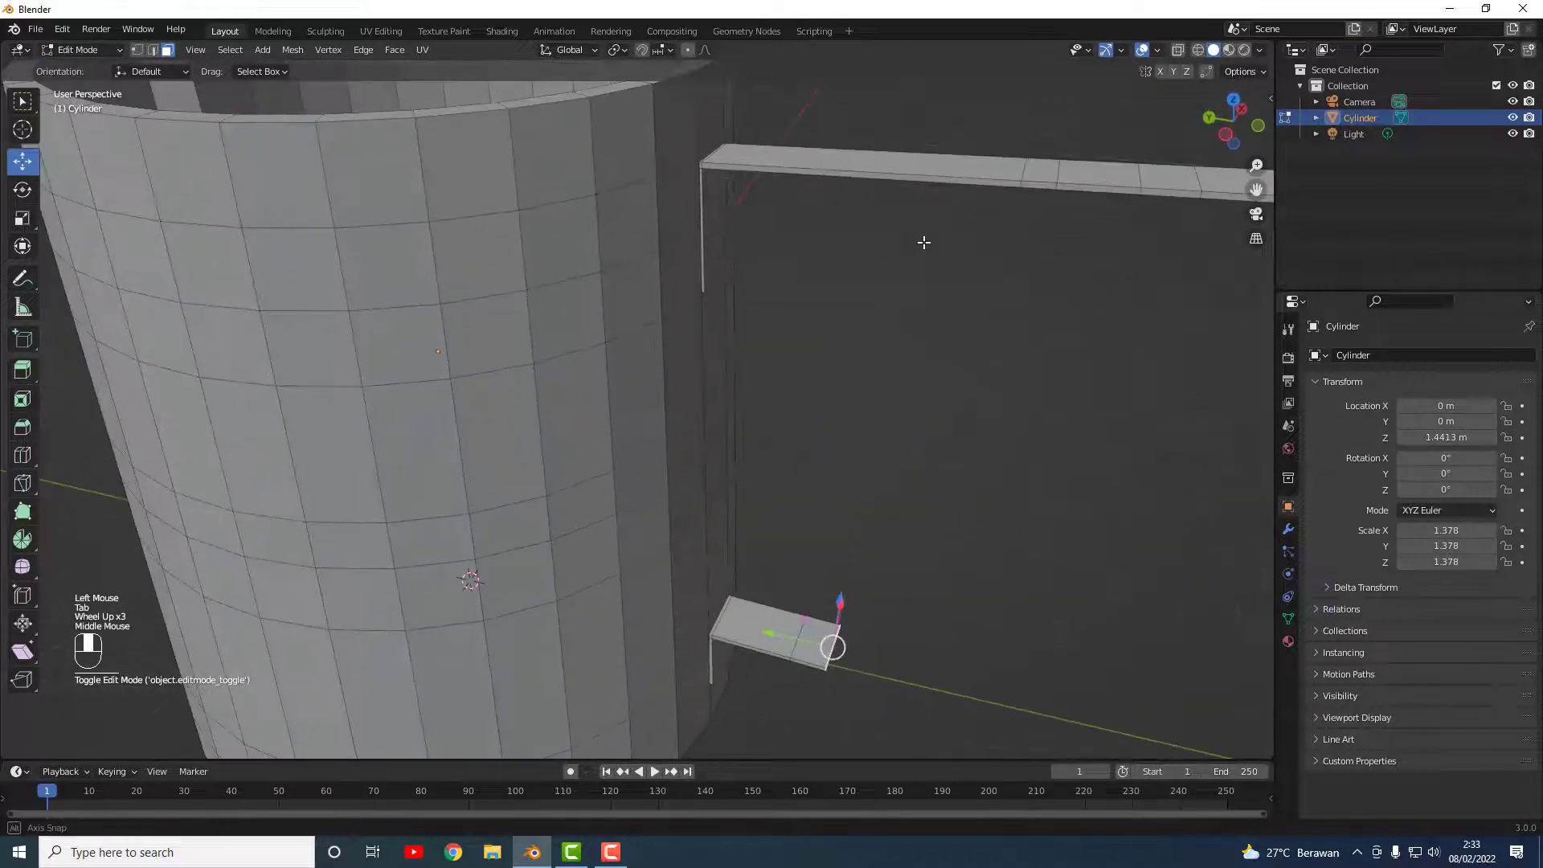
pyautogui.scroll(-2, 1023, 263)
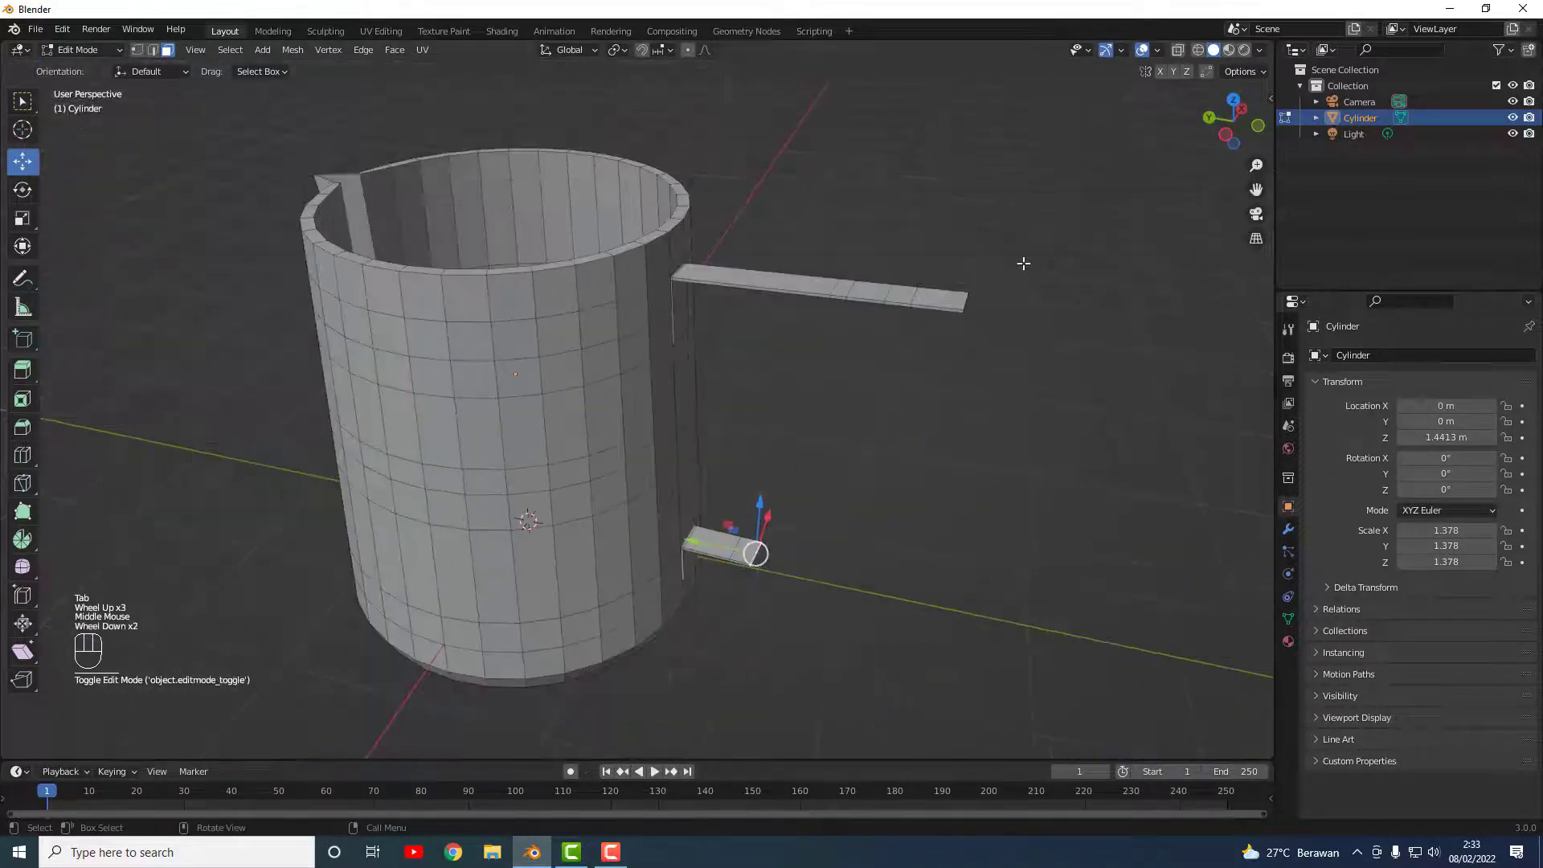
# Step: In vertex selection and the left orthographic view, lower all upper-arm vertices beyond the first long segment to start the bend
pyautogui.click(145, 50)
pyautogui.moveTo(936, 347)
pyautogui.mouseDown(button='middle')
pyautogui.moveTo(972, 303)
pyautogui.moveTo(905, 348)
pyautogui.mouseUp(button='middle')
pyautogui.press('`')
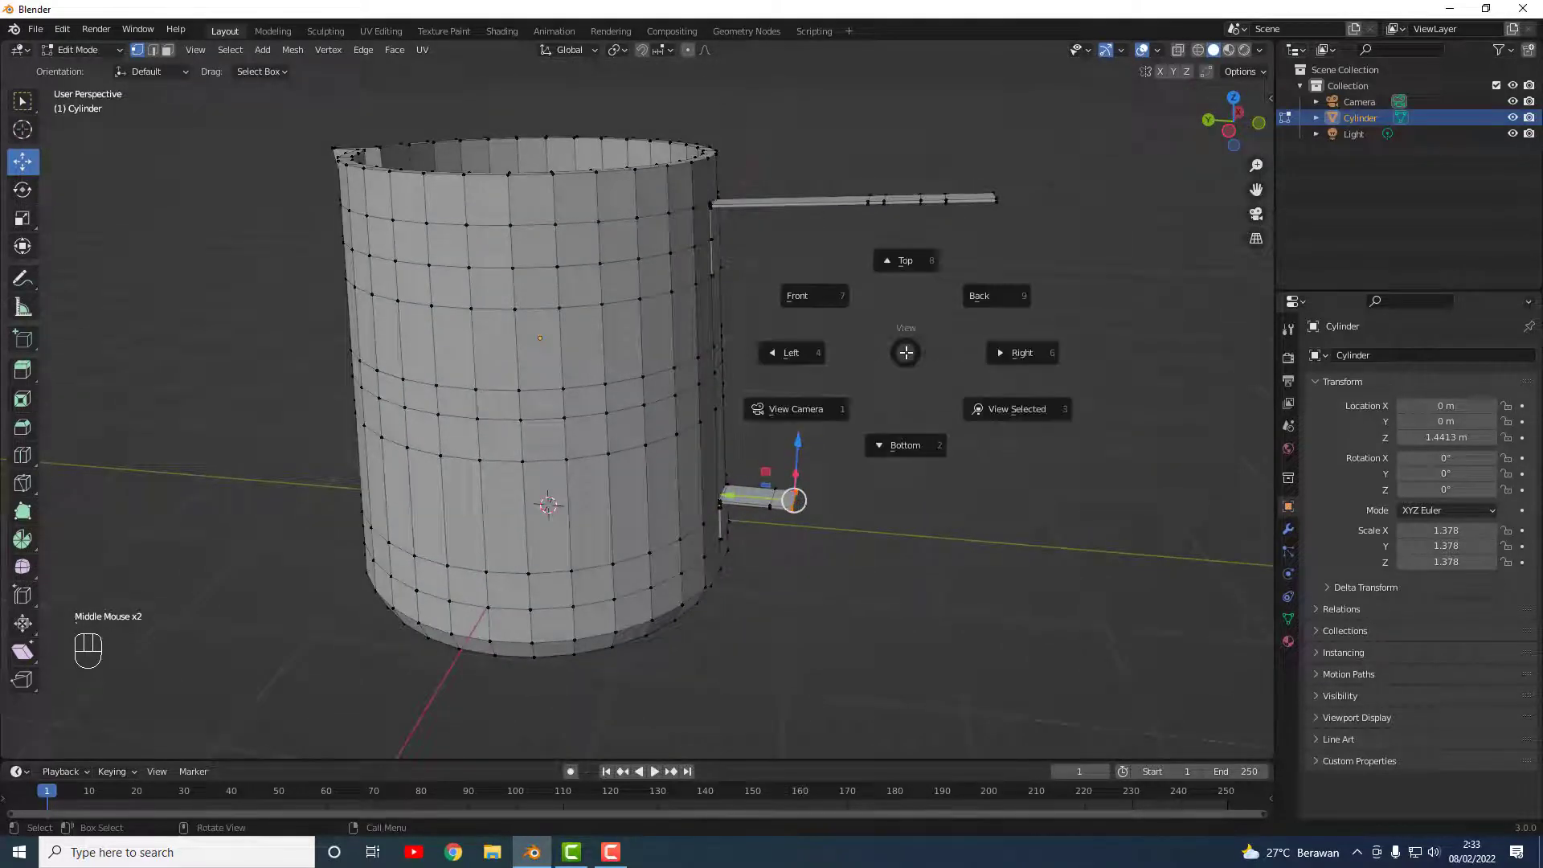
pyautogui.click(805, 351)
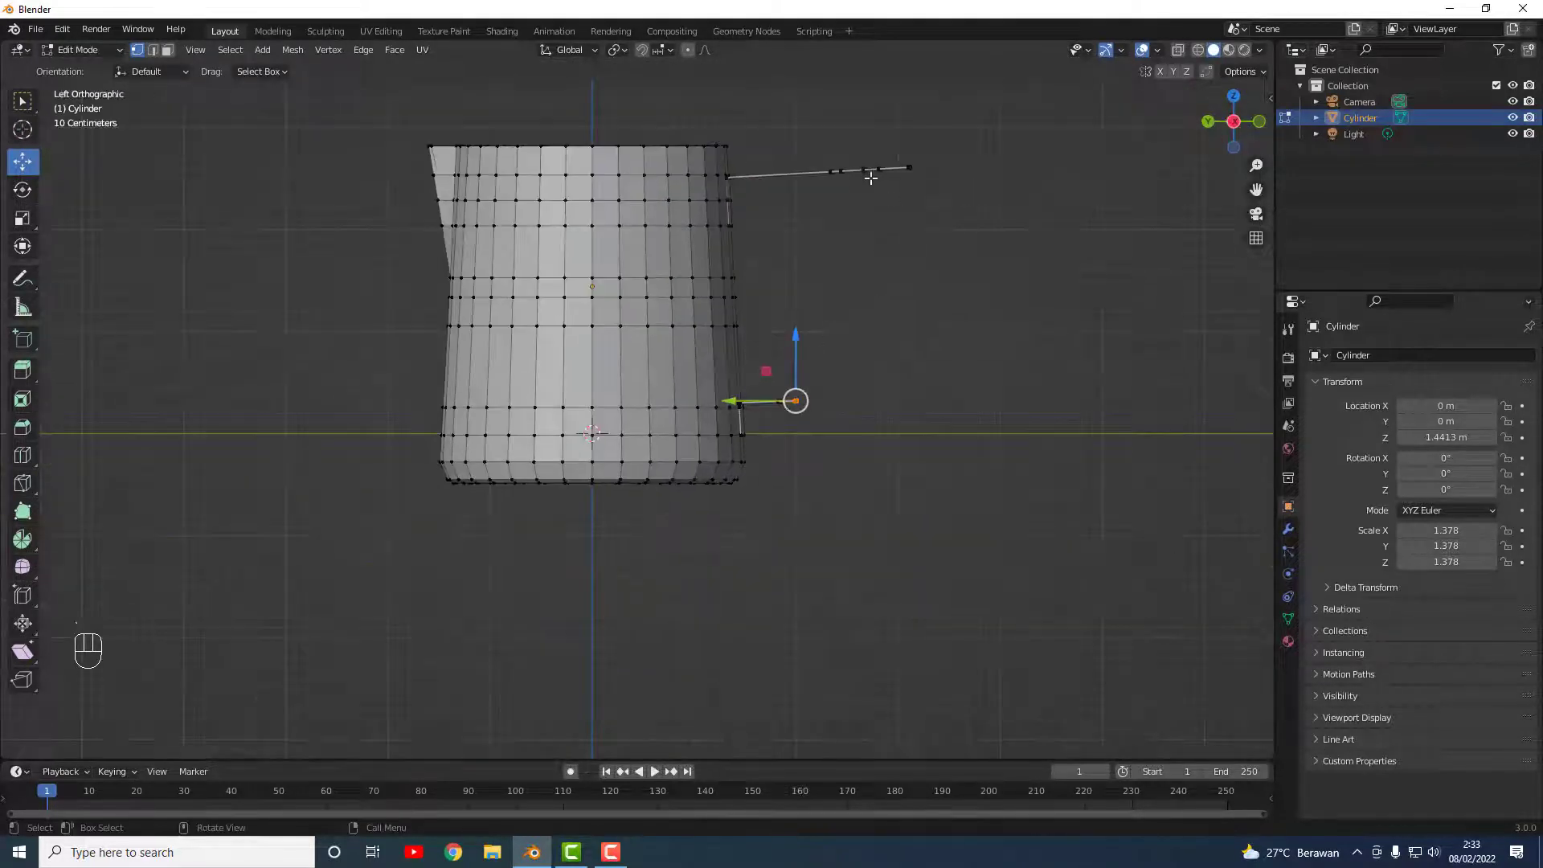
pyautogui.scroll(1, 892, 150)
pyautogui.scroll(2, 892, 150)
pyautogui.keyDown('shift'); pyautogui.moveTo(1033, 217); pyautogui.dragTo(830, 393, button='middle'); pyautogui.keyUp('shift')
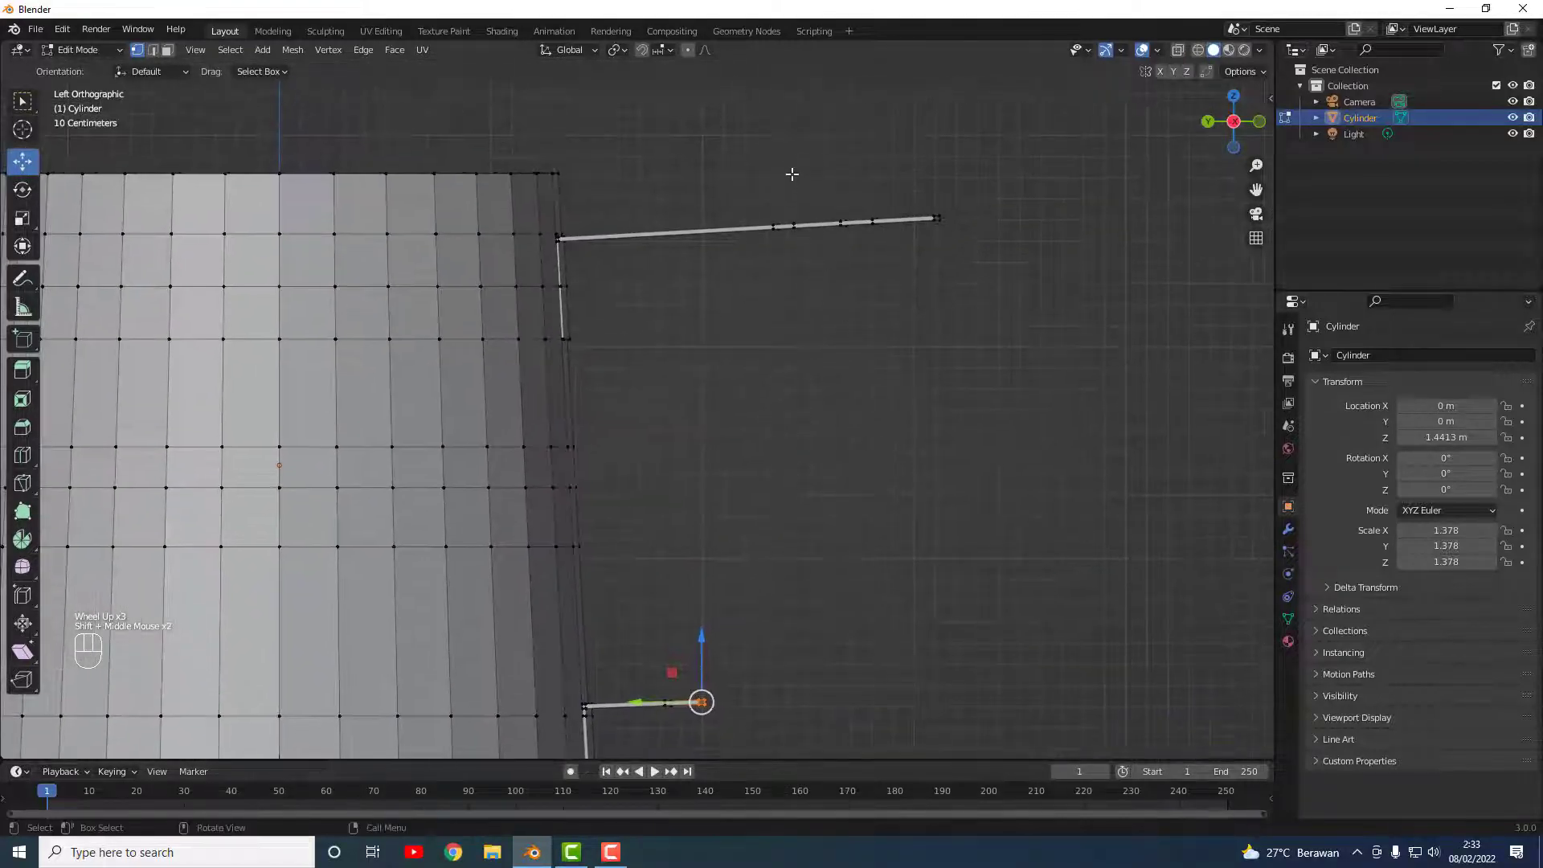
pyautogui.moveTo(792, 174); pyautogui.dragTo(1037, 308)
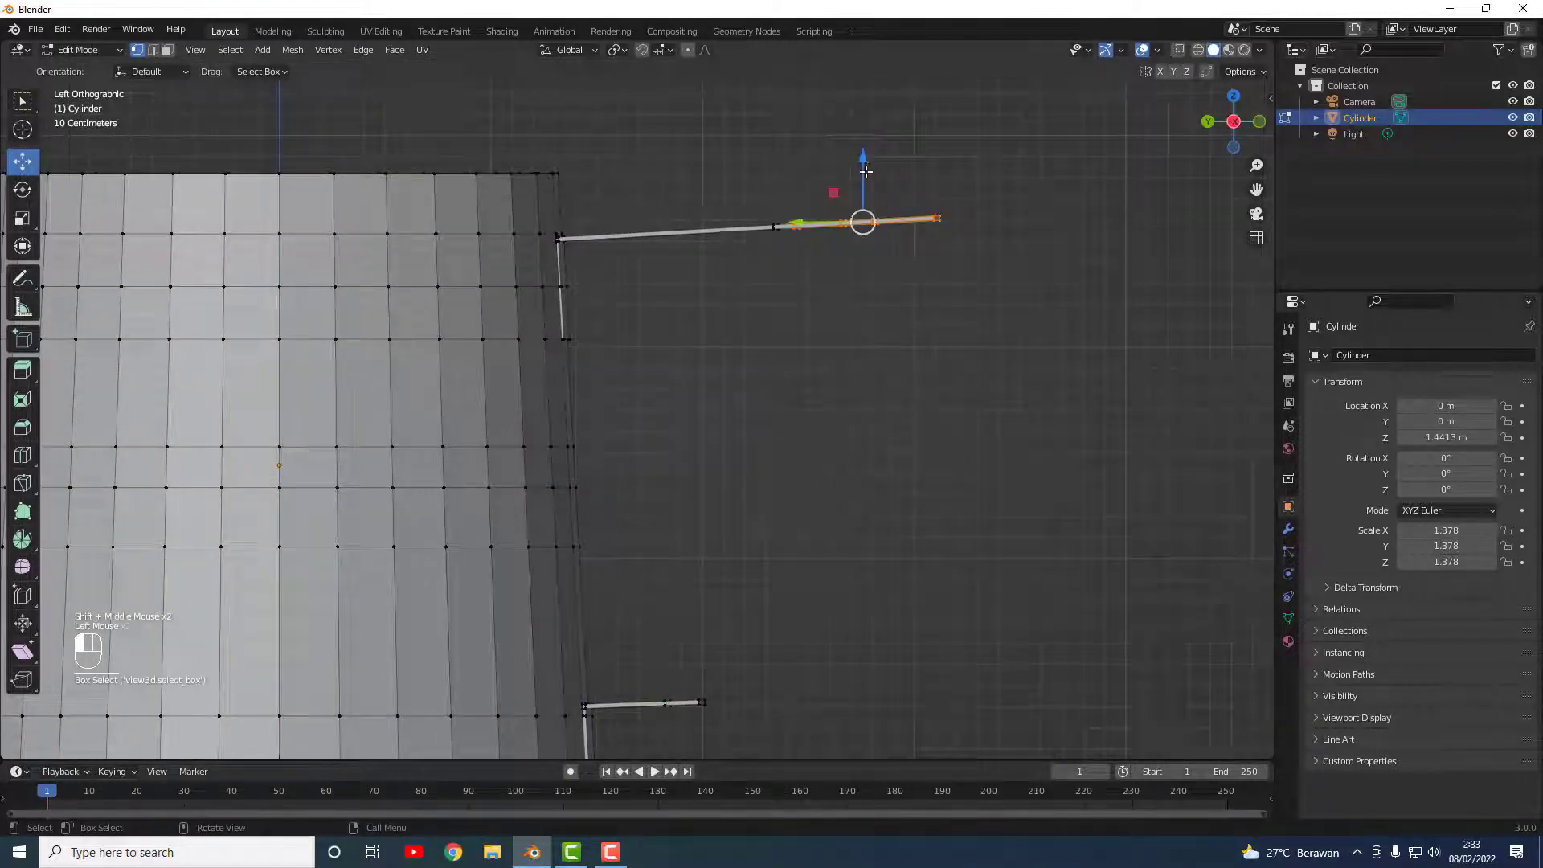
pyautogui.moveTo(864, 171); pyautogui.dragTo(967, 314)
# Step: Lower the upper arm's outer vertices progressively at each bend and pull its free end back toward the jug, forming a downward curve
pyautogui.click(828, 229)
pyautogui.moveTo(885, 219); pyautogui.dragTo(992, 387)
pyautogui.click(906, 341)
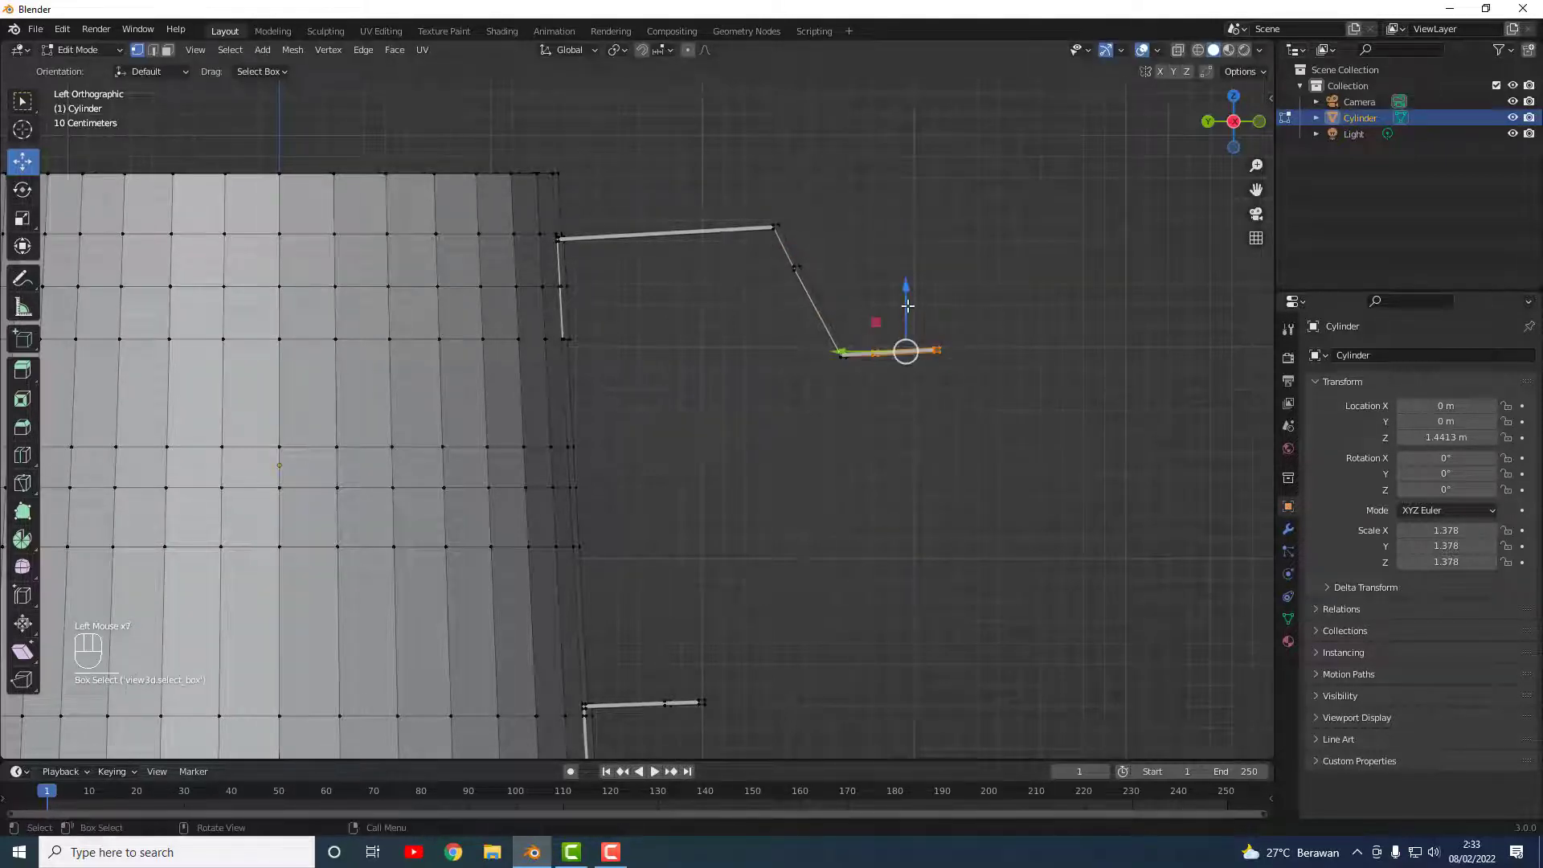
pyautogui.moveTo(907, 306); pyautogui.dragTo(778, 530)
pyautogui.click(942, 441)
pyautogui.click(1023, 517)
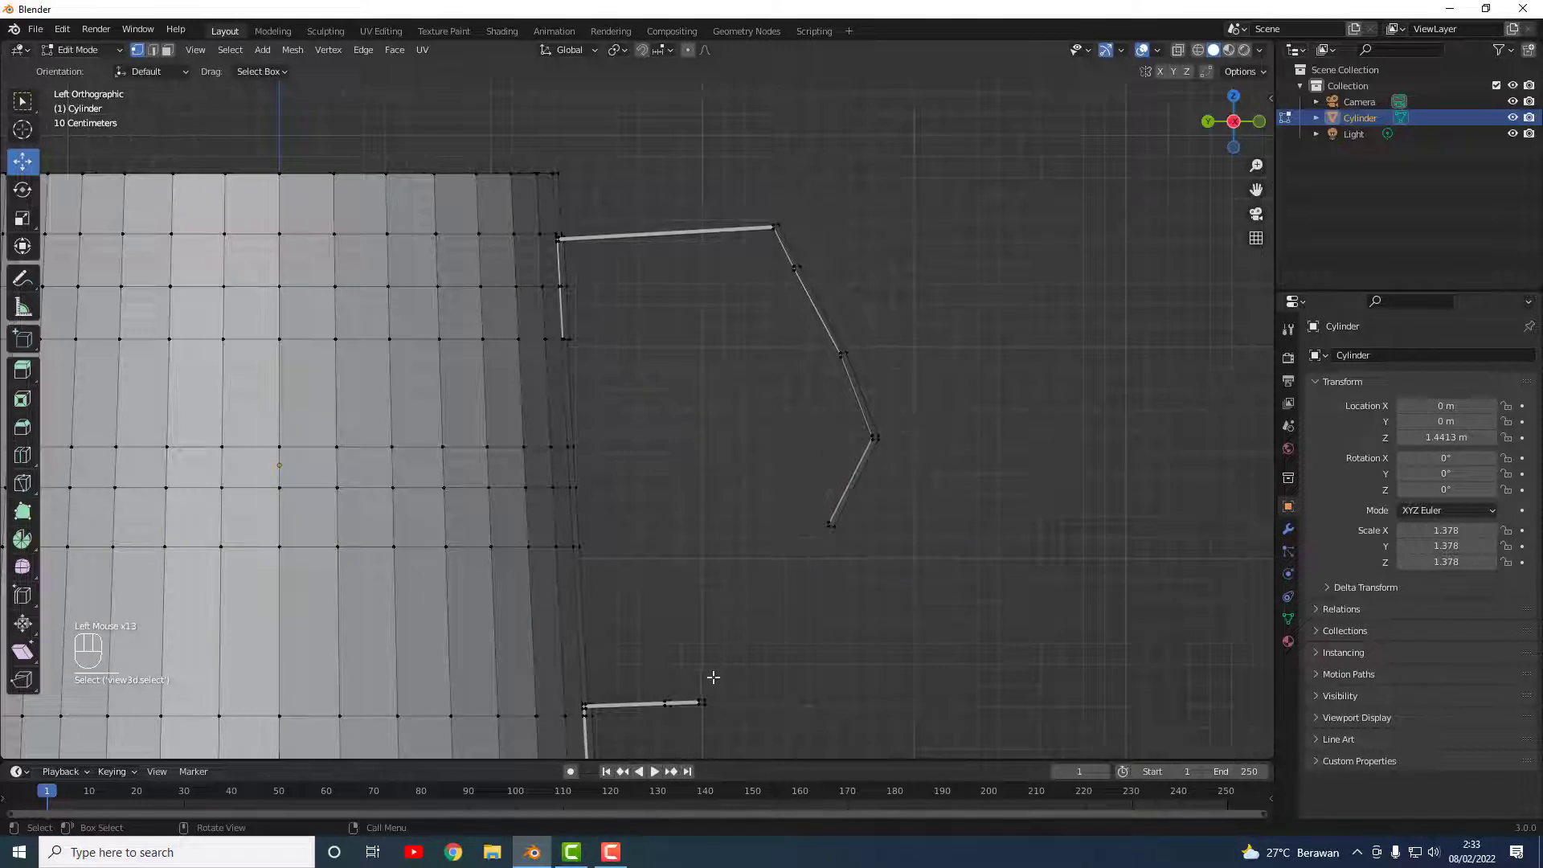
pyautogui.moveTo(771, 266); pyautogui.dragTo(850, 288)
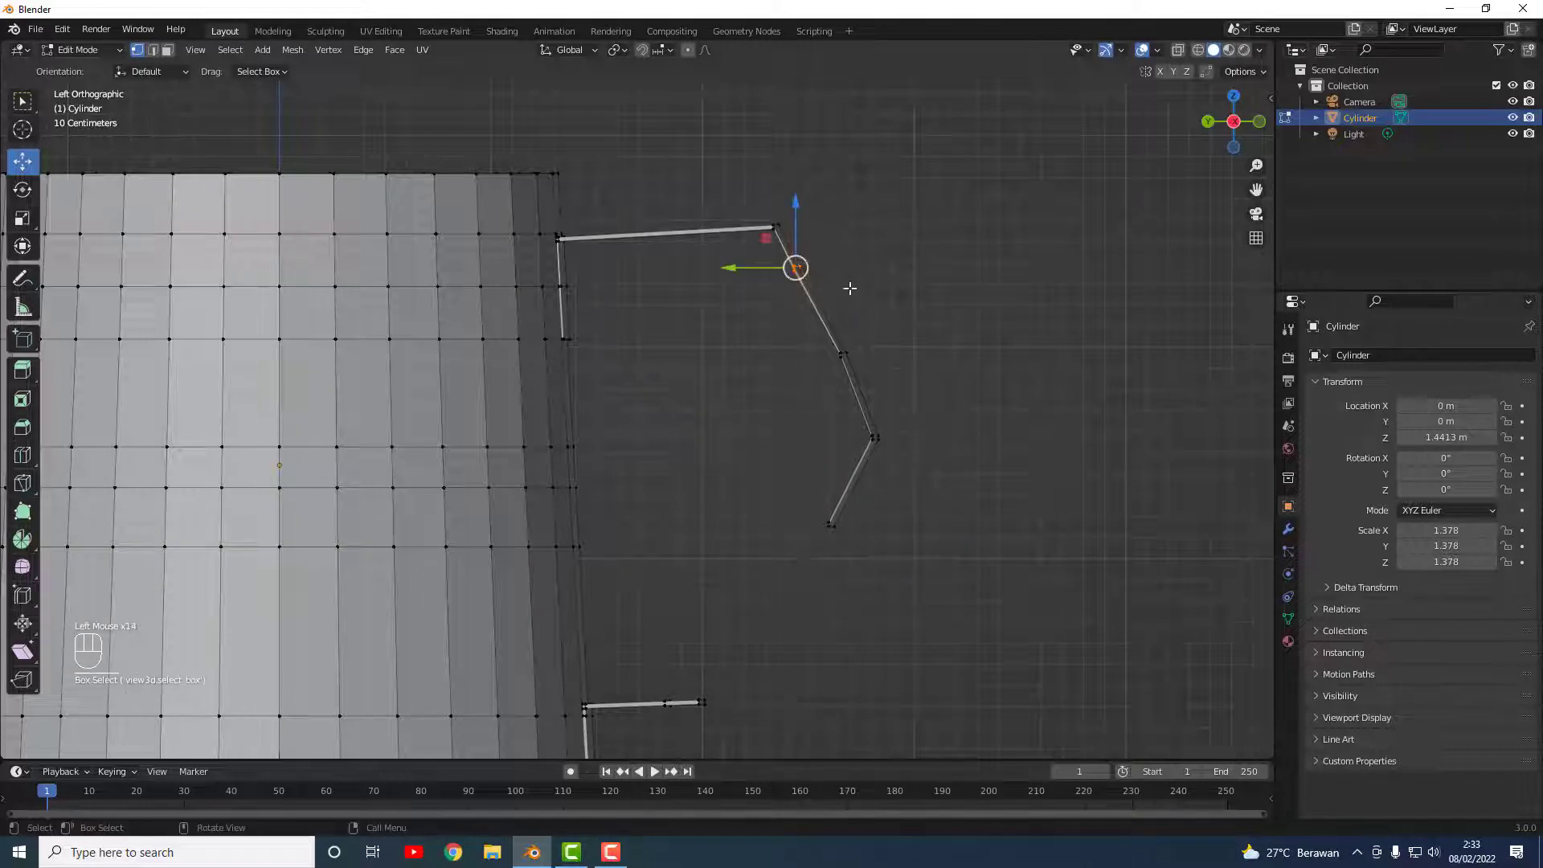
pyautogui.moveTo(753, 267); pyautogui.dragTo(779, 274)
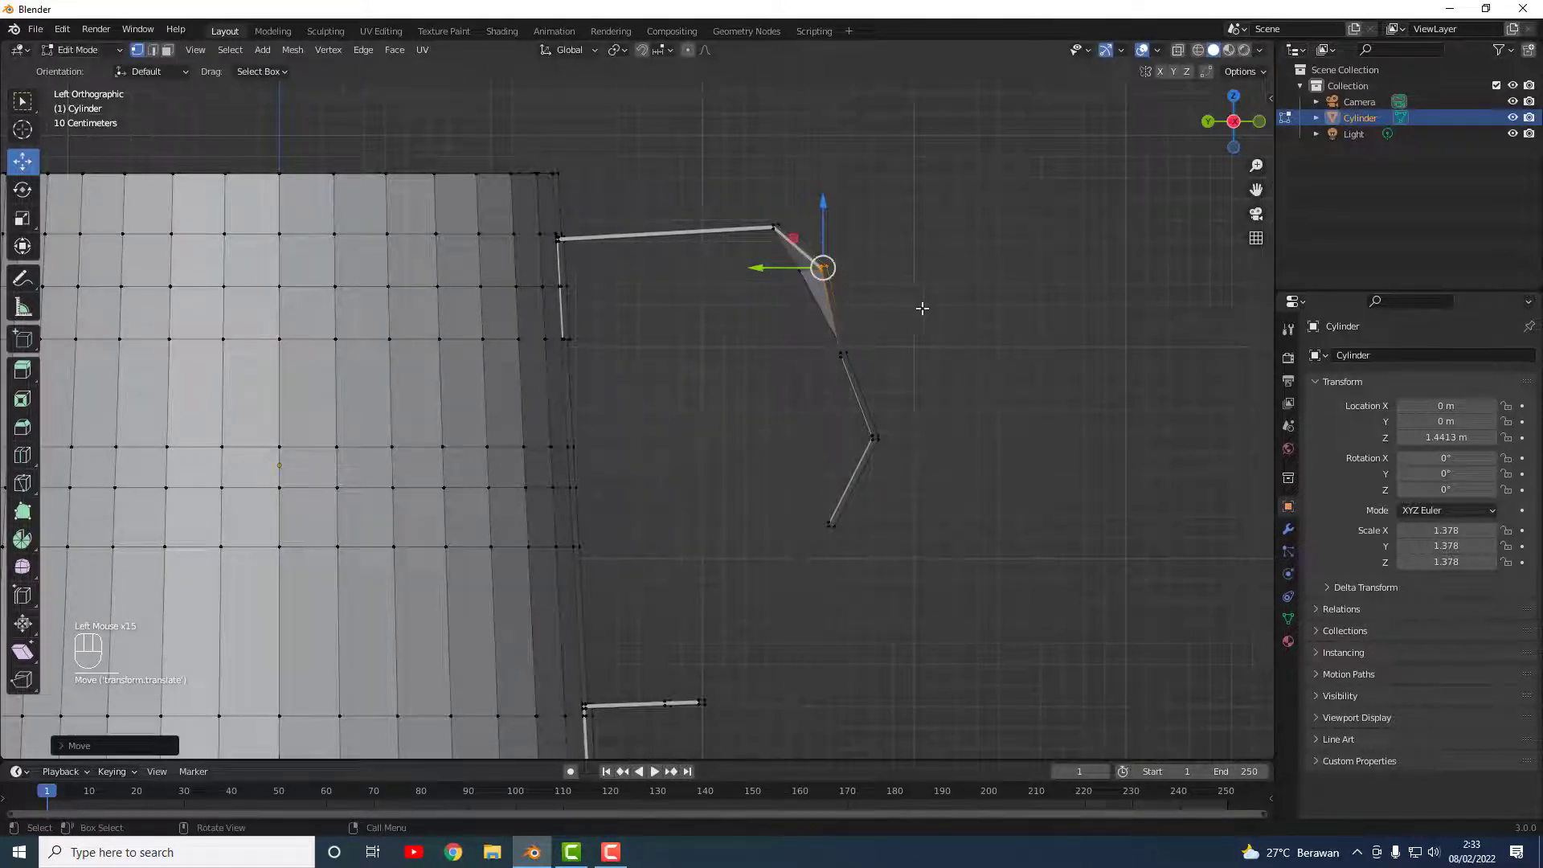
pyautogui.hotkey('ctrl', 'z')
pyautogui.click(976, 345)
# Step: Select all vertices of the upper arm's second bend and move them outward from the jug along Y to round the curve
pyautogui.moveTo(981, 375); pyautogui.dragTo(848, 389, button='middle')
pyautogui.scroll(-1, 667, 394)
pyautogui.click(913, 305)
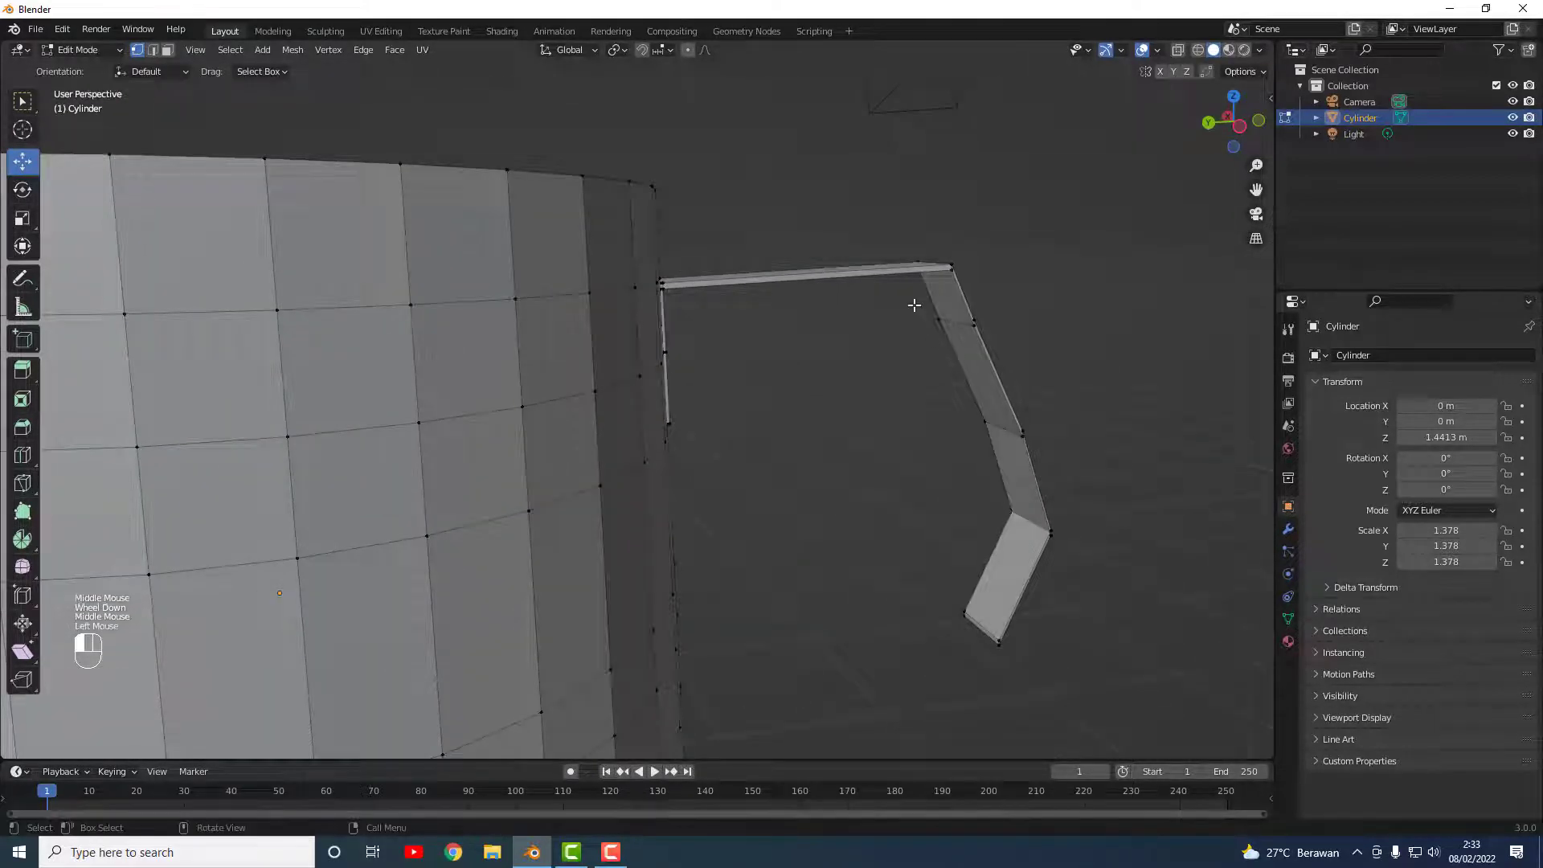
pyautogui.moveTo(917, 307); pyautogui.dragTo(833, 411, button='middle')
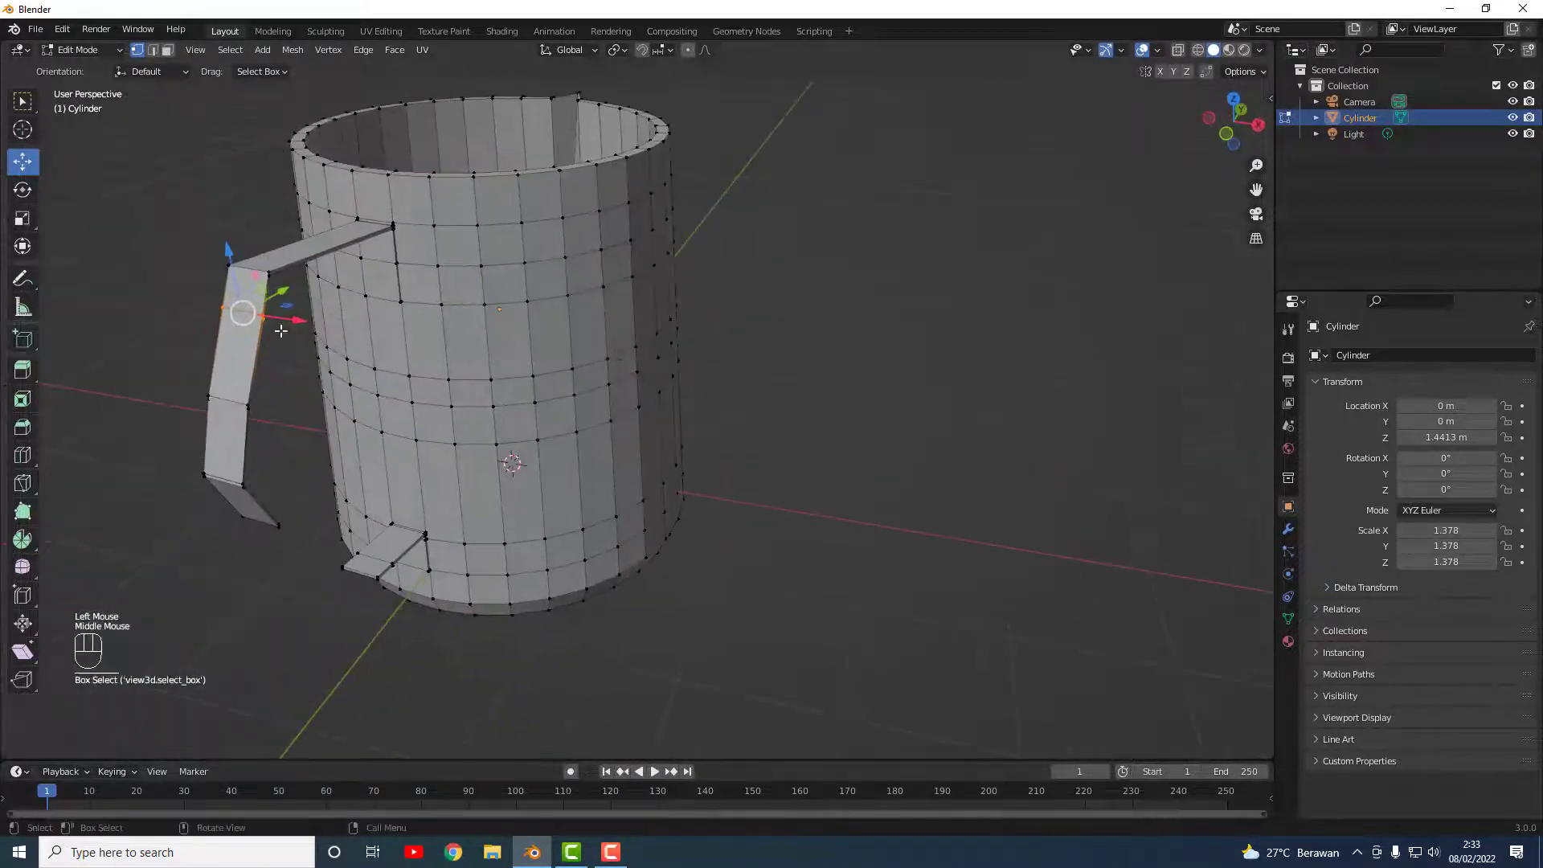
pyautogui.moveTo(303, 313); pyautogui.dragTo(785, 353, button='middle')
pyautogui.moveTo(815, 386); pyautogui.dragTo(861, 380)
# Step: Move the vertices of the upper arm's third bend outward from the jug along Y and clear the selection
pyautogui.click(942, 502)
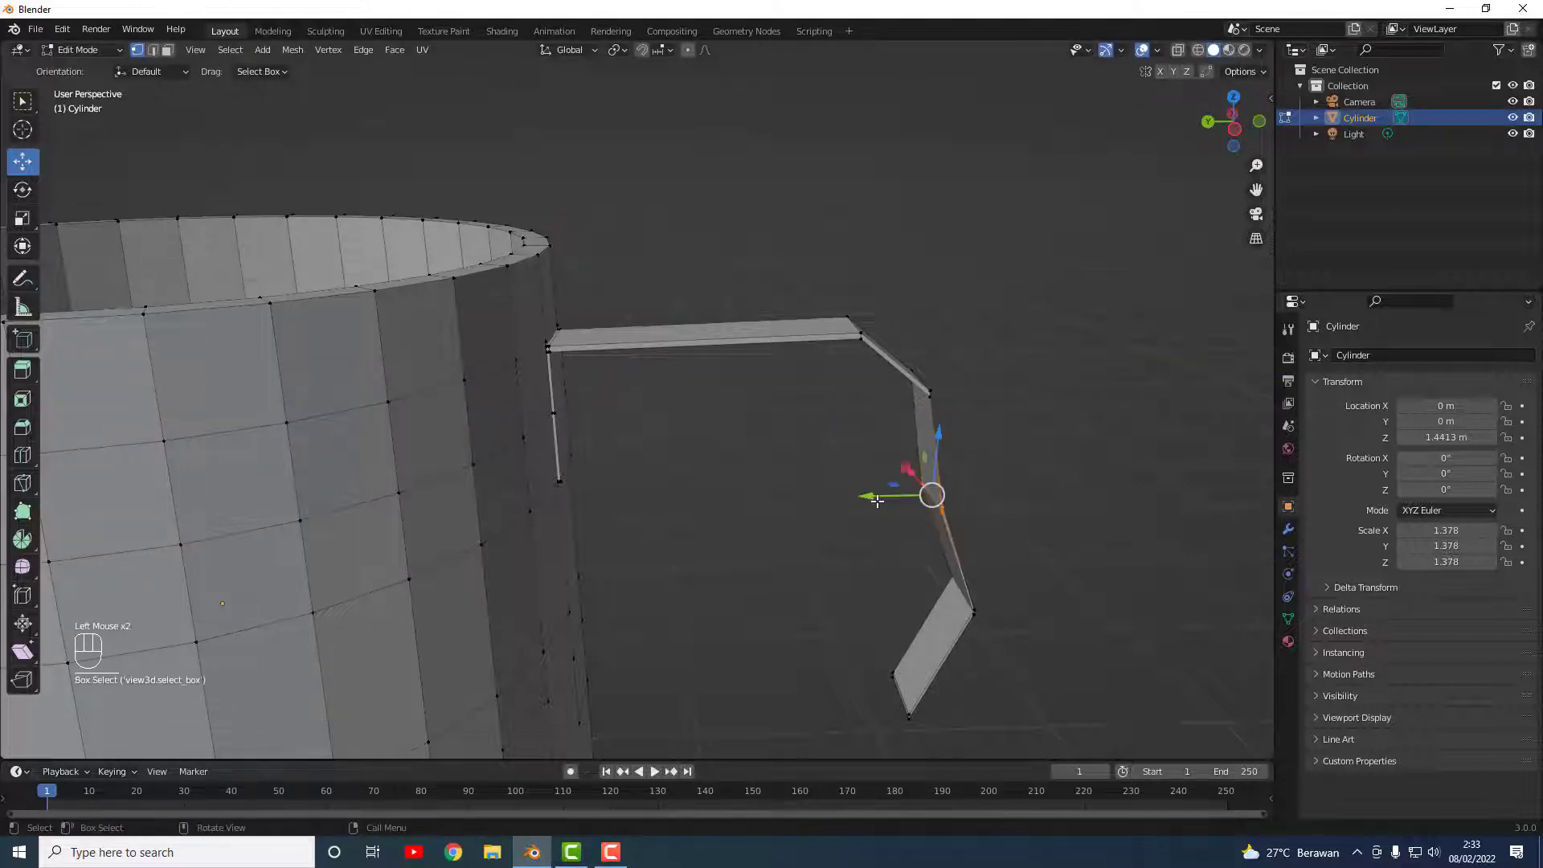
pyautogui.moveTo(876, 500); pyautogui.dragTo(916, 500)
pyautogui.moveTo(1029, 623); pyautogui.dragTo(882, 569, button='middle')
pyautogui.click(881, 569)
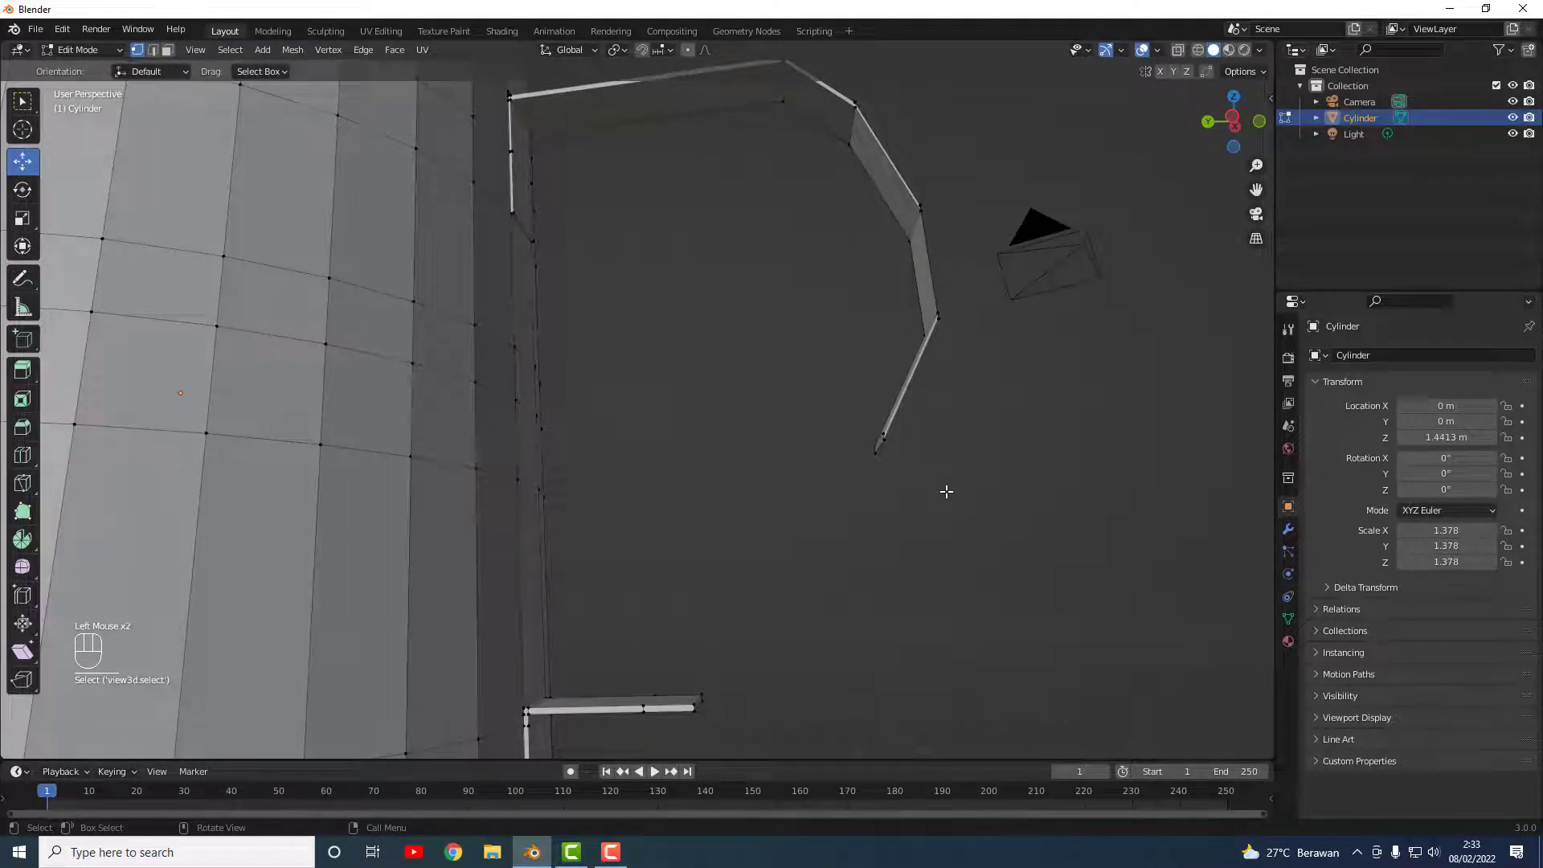
# Step: Examine the curved upper arm's shape and thickness from several sides in Object Mode, then reselect the jug and return to Edit Mode
pyautogui.press('Tab')
pyautogui.click(904, 482)
pyautogui.moveTo(899, 476); pyautogui.dragTo(562, 492, button='middle')
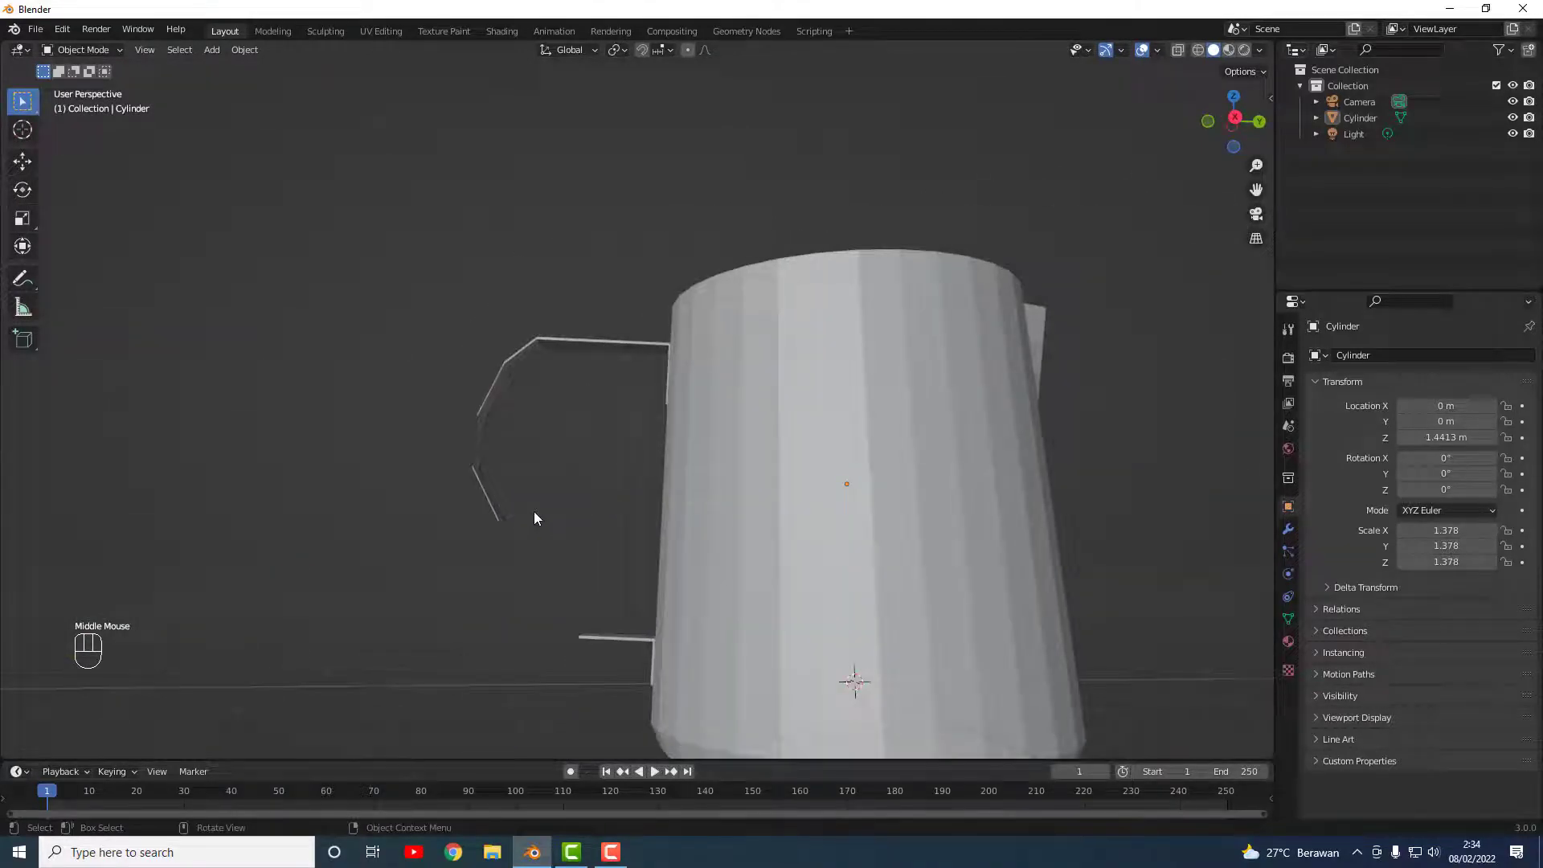
pyautogui.scroll(1, 528, 509)
pyautogui.scroll(-2, 509, 501)
pyautogui.scroll(4, 482, 485)
pyautogui.moveTo(455, 475); pyautogui.dragTo(589, 499, button='middle')
pyautogui.scroll(-2, 424, 479)
pyautogui.moveTo(423, 479); pyautogui.dragTo(672, 482, button='middle')
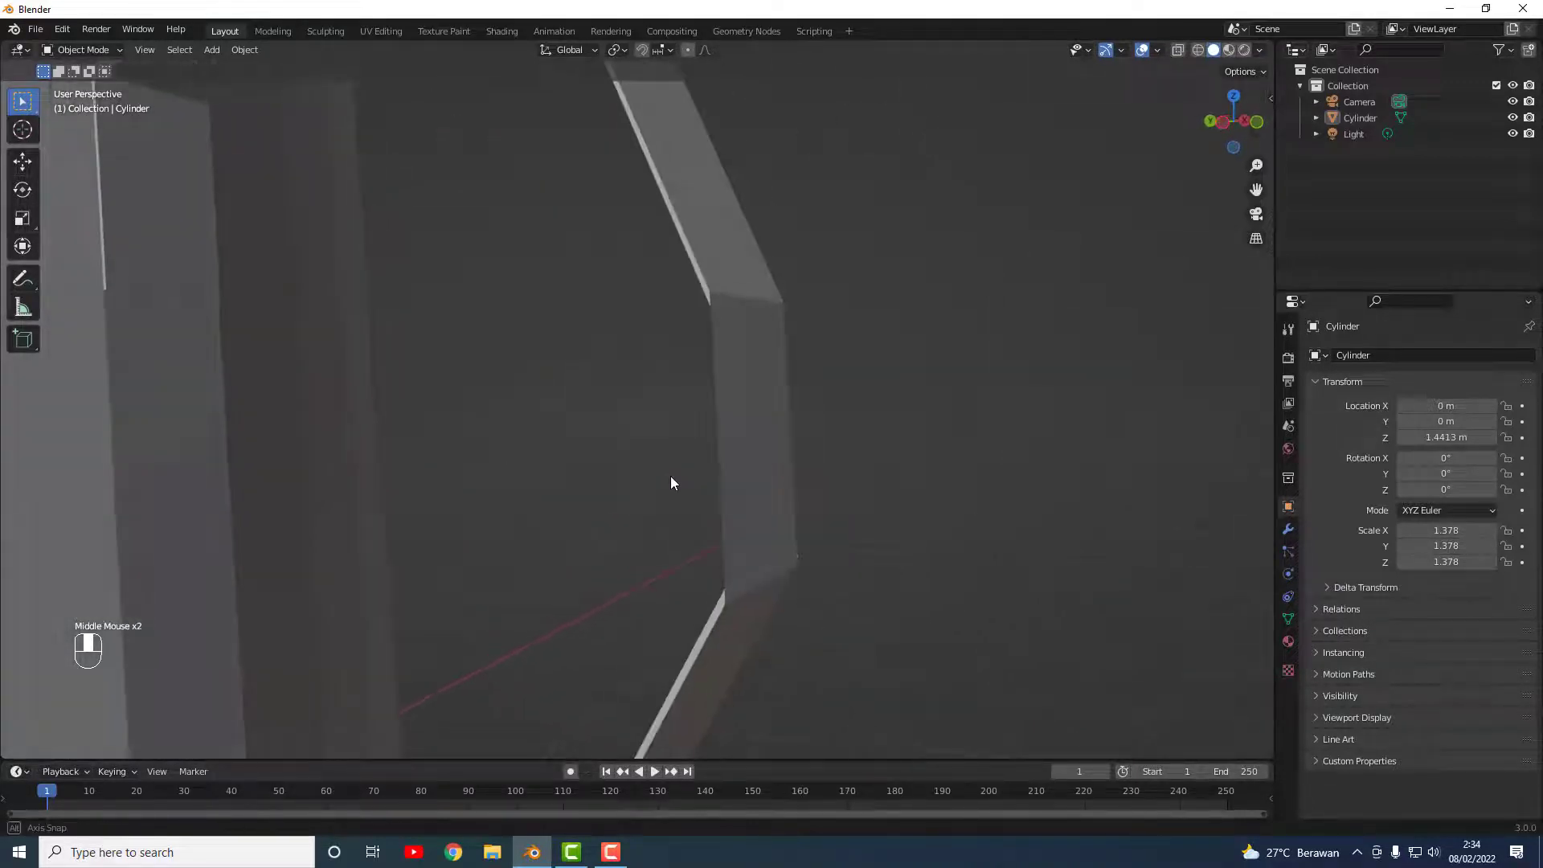
pyautogui.click(803, 441)
pyautogui.moveTo(855, 446); pyautogui.dragTo(980, 439, button='middle')
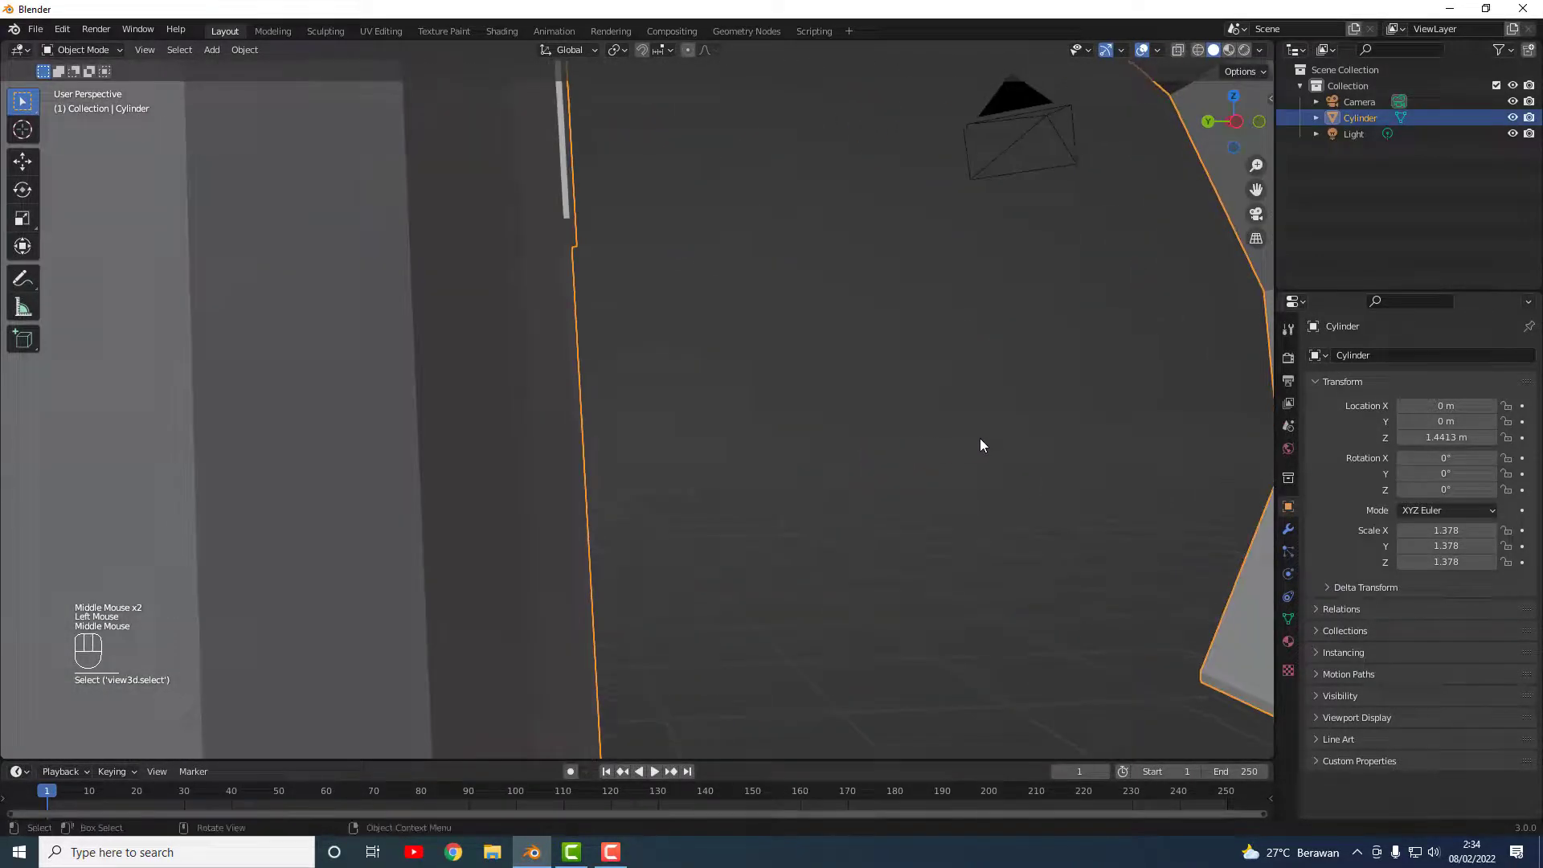
pyautogui.scroll(-1, 980, 438)
pyautogui.click(1137, 394)
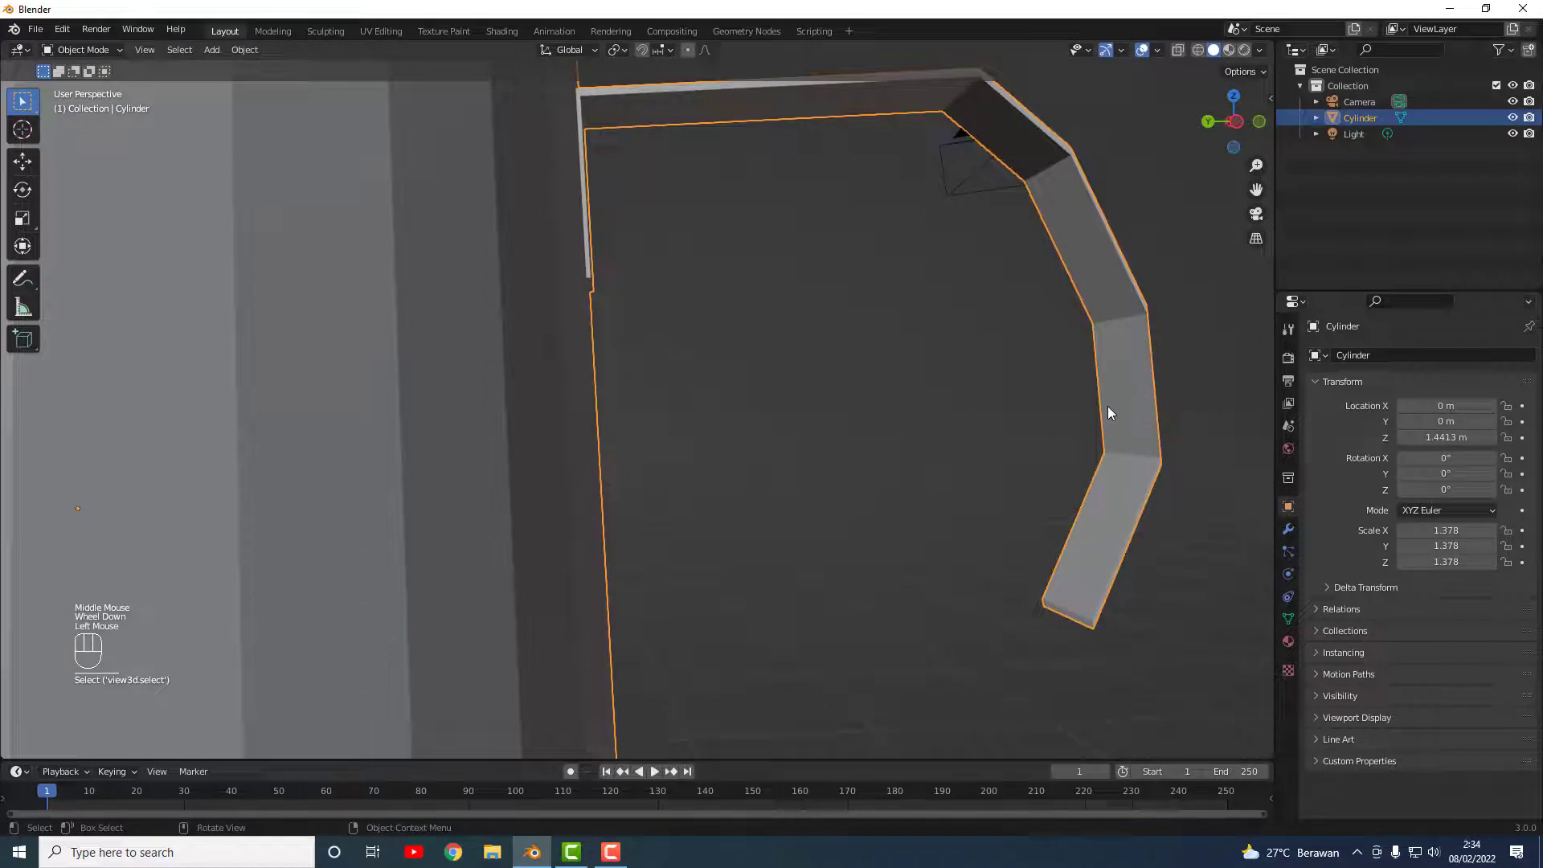
pyautogui.press('Tab')
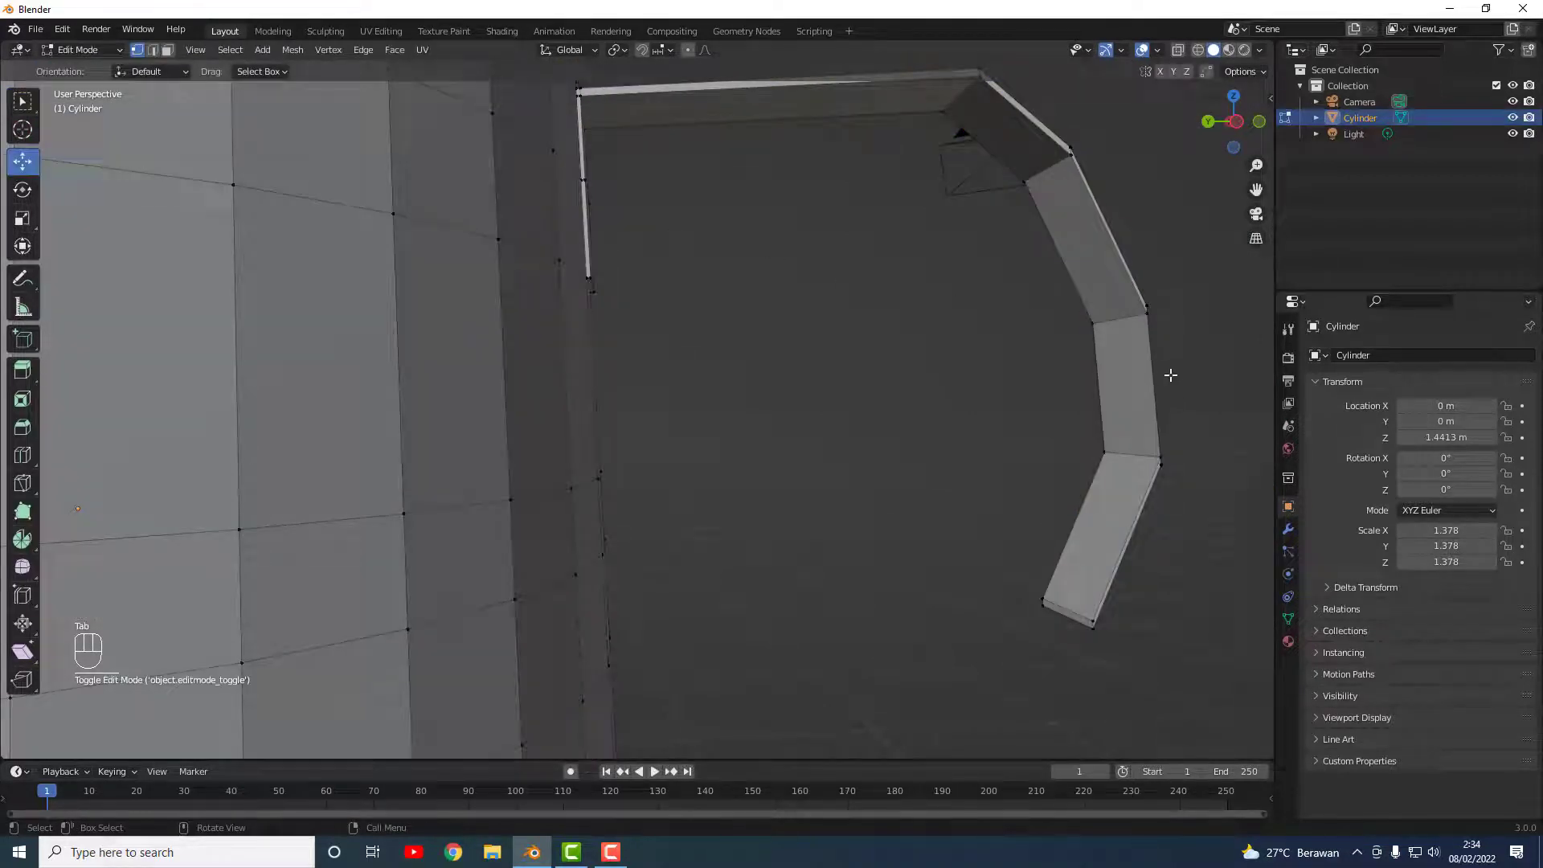
# Step: Shift the pair of inner vertices at the upper arm's third bend slightly toward the jug to thicken the arm there
pyautogui.moveTo(1171, 375); pyautogui.dragTo(1023, 374, button='middle')
pyautogui.click(1001, 329)
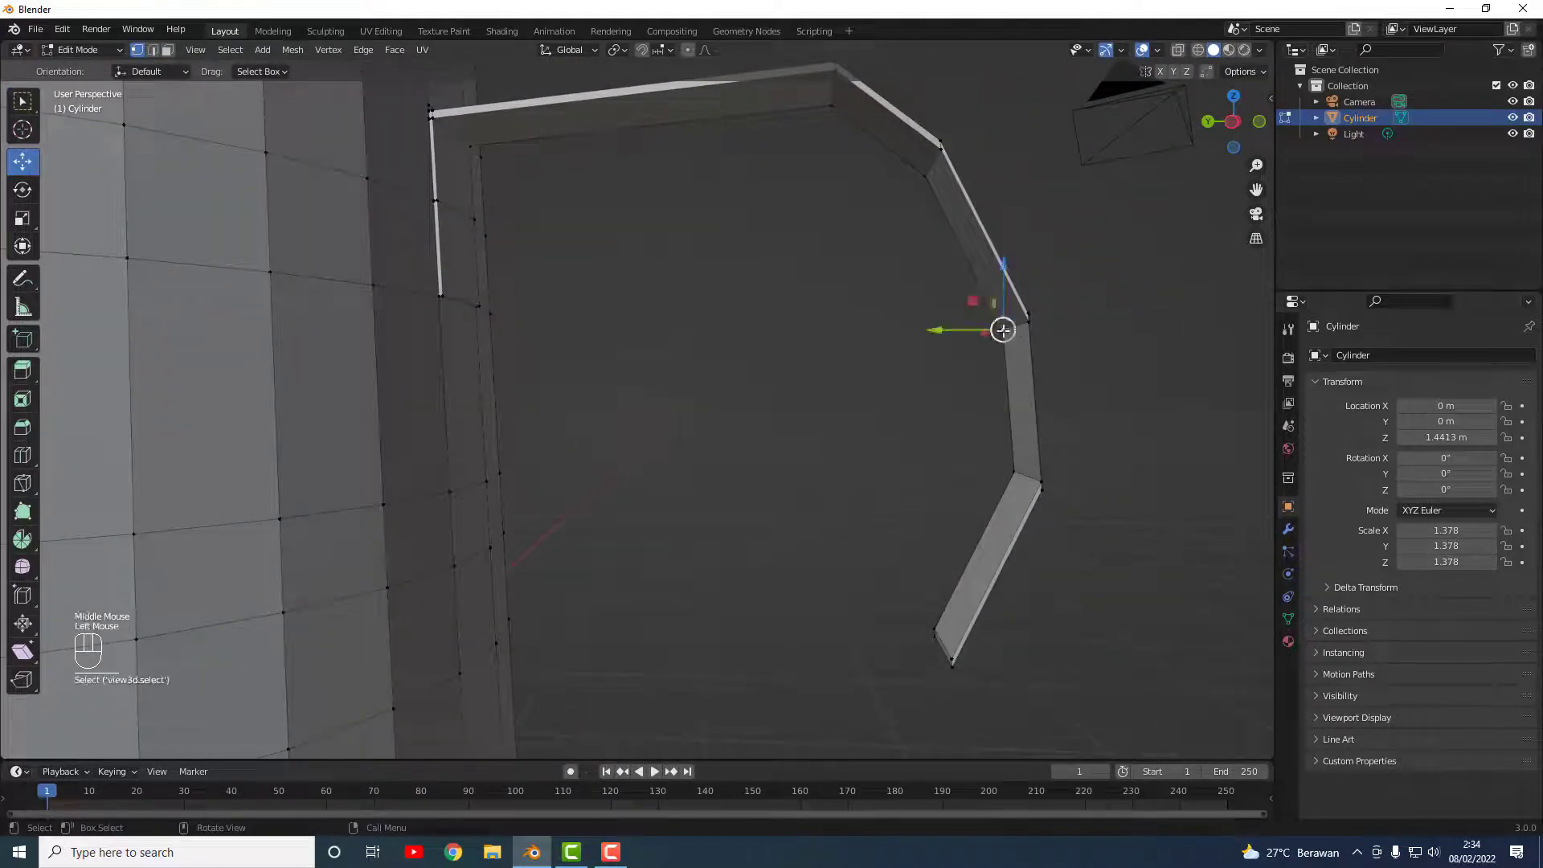
pyautogui.keyDown('shift'); pyautogui.click(1026, 324); pyautogui.keyUp('shift')
pyautogui.moveTo(982, 326); pyautogui.dragTo(976, 327)
# Step: Try to shift the pair of inner vertices at the upper arm's fourth bend slightly toward the jug
pyautogui.doubleClick(1013, 472)
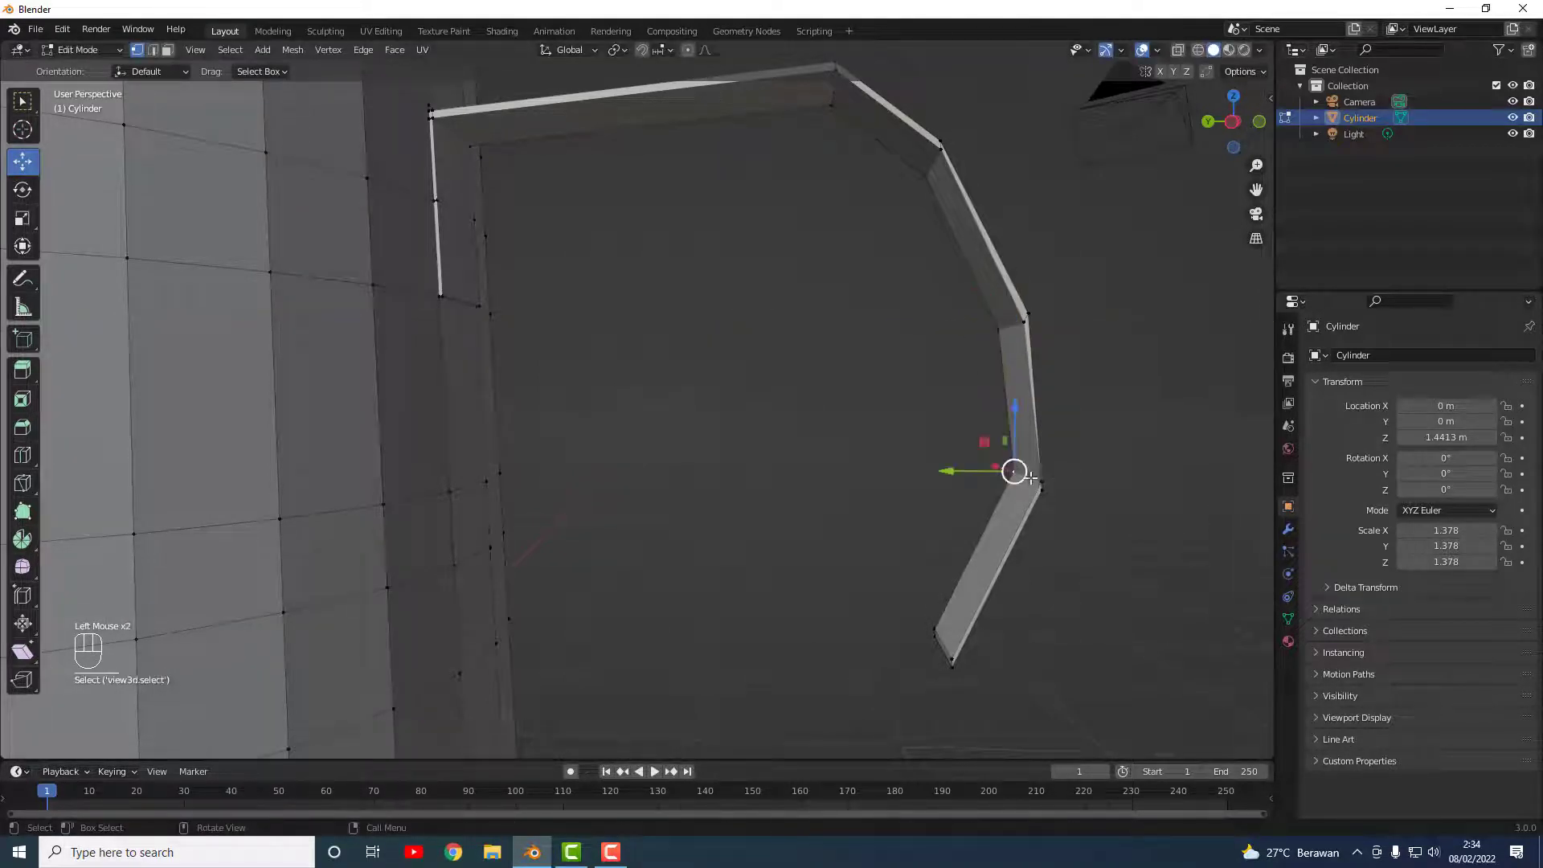
pyautogui.keyDown('shift'); pyautogui.click(1038, 484); pyautogui.keyUp('shift')
pyautogui.moveTo(980, 478); pyautogui.dragTo(972, 479)
pyautogui.click(1147, 437)
pyautogui.moveTo(1147, 437); pyautogui.dragTo(936, 427, button='middle')
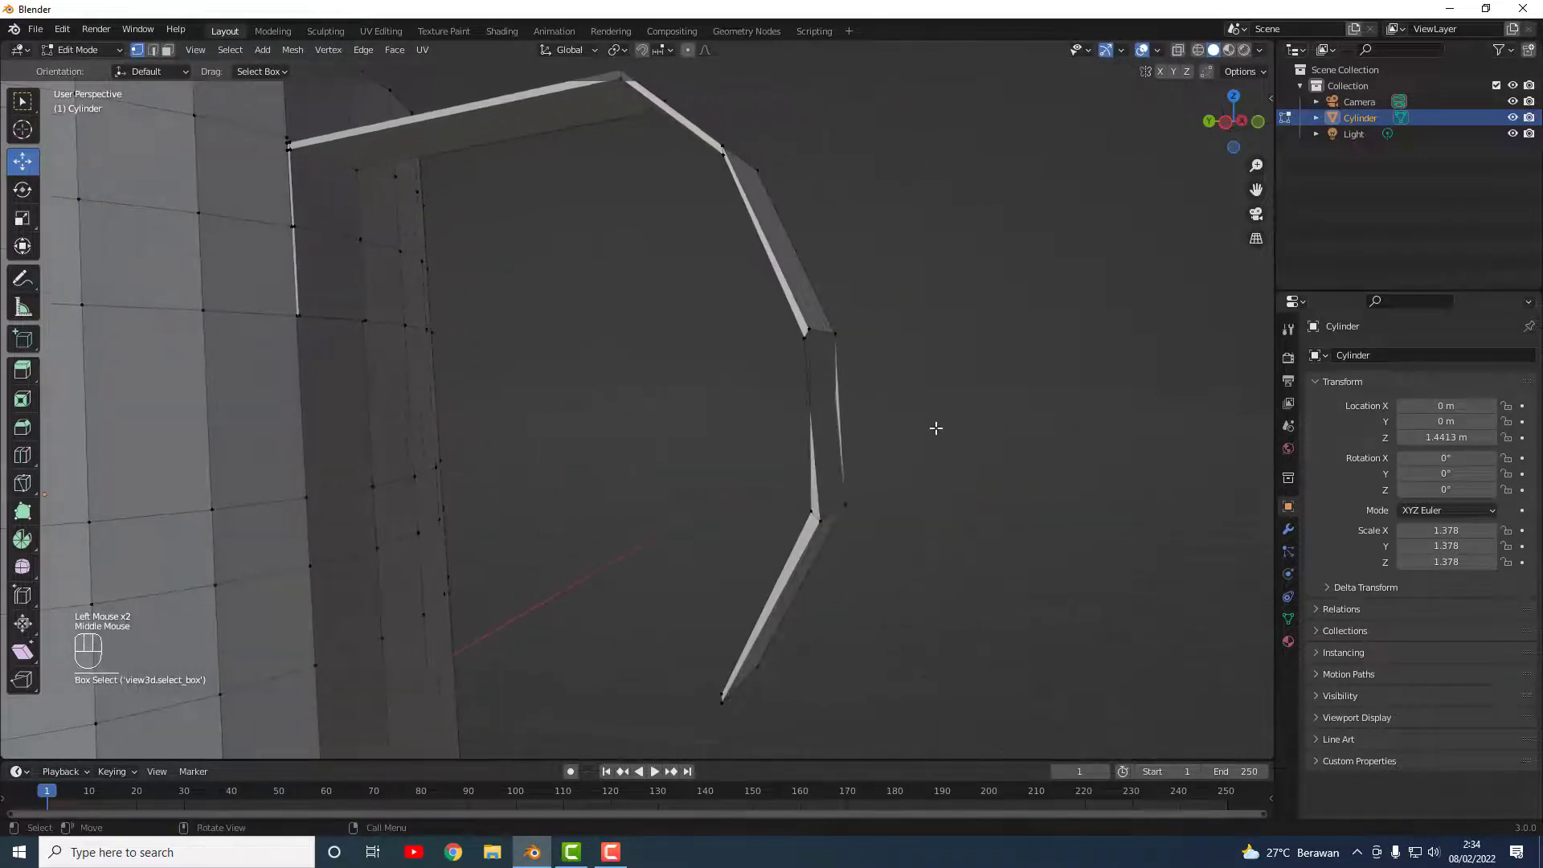
# Step: Try to readjust single corner vertices at the upper arm's third and fourth bends along Y
pyautogui.click(802, 340)
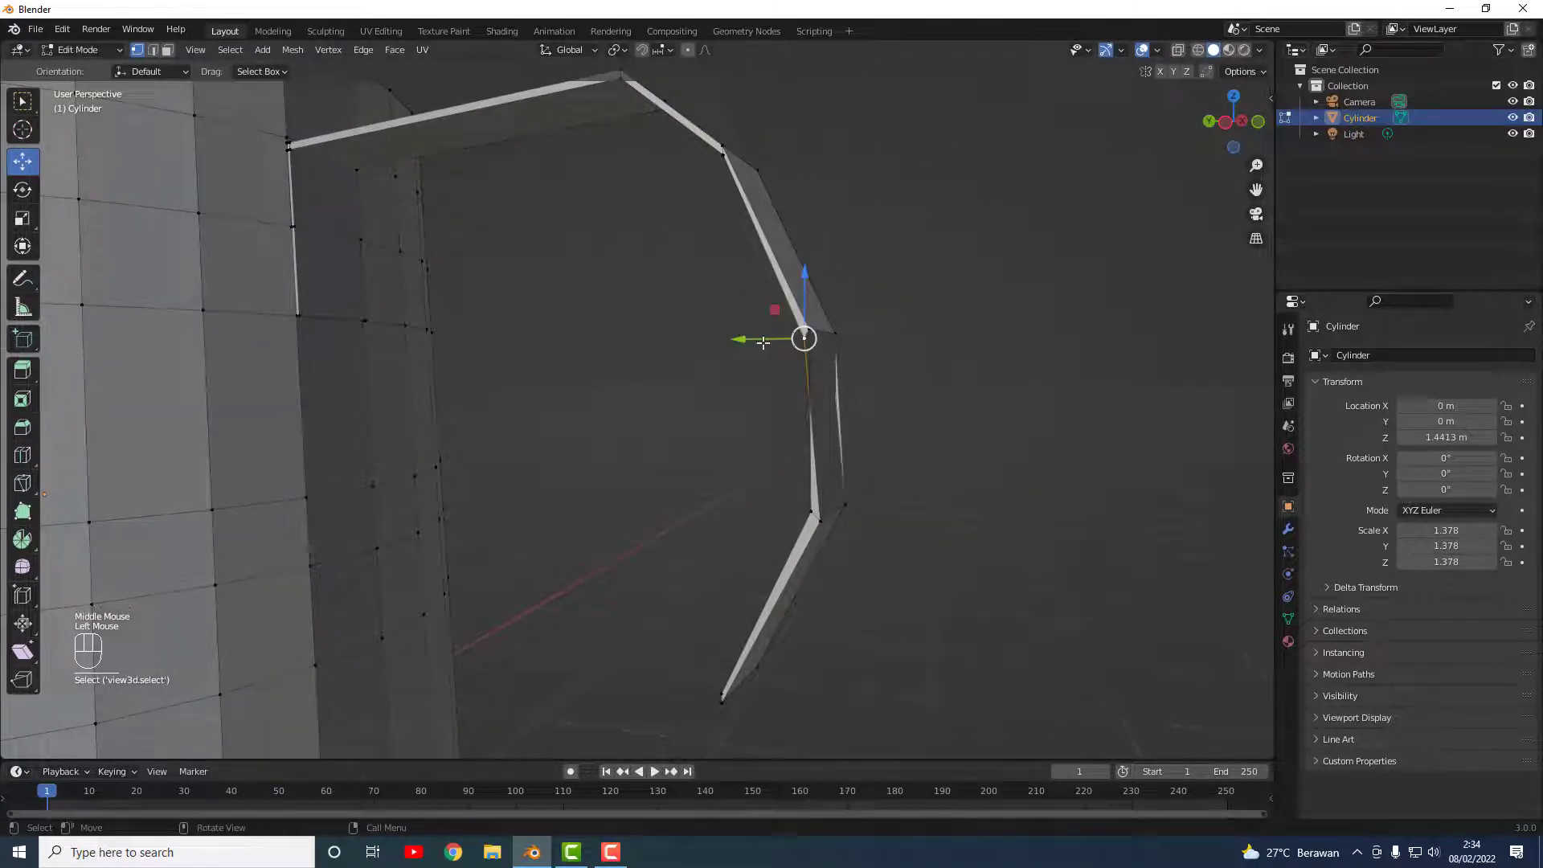
pyautogui.moveTo(762, 342); pyautogui.dragTo(766, 343)
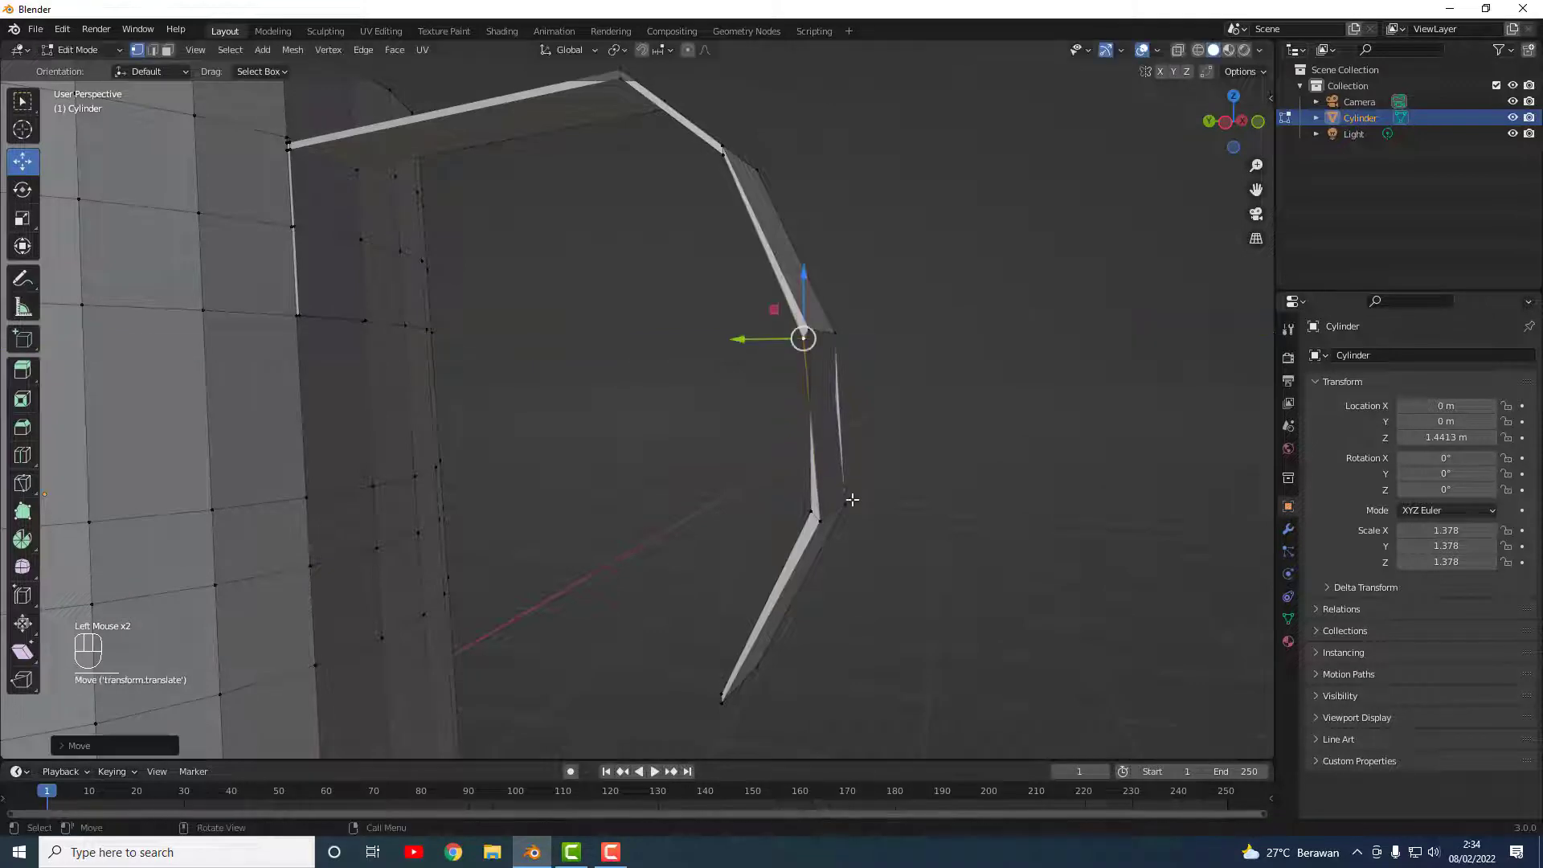
pyautogui.moveTo(852, 500); pyautogui.dragTo(943, 537, button='middle')
pyautogui.click(916, 503)
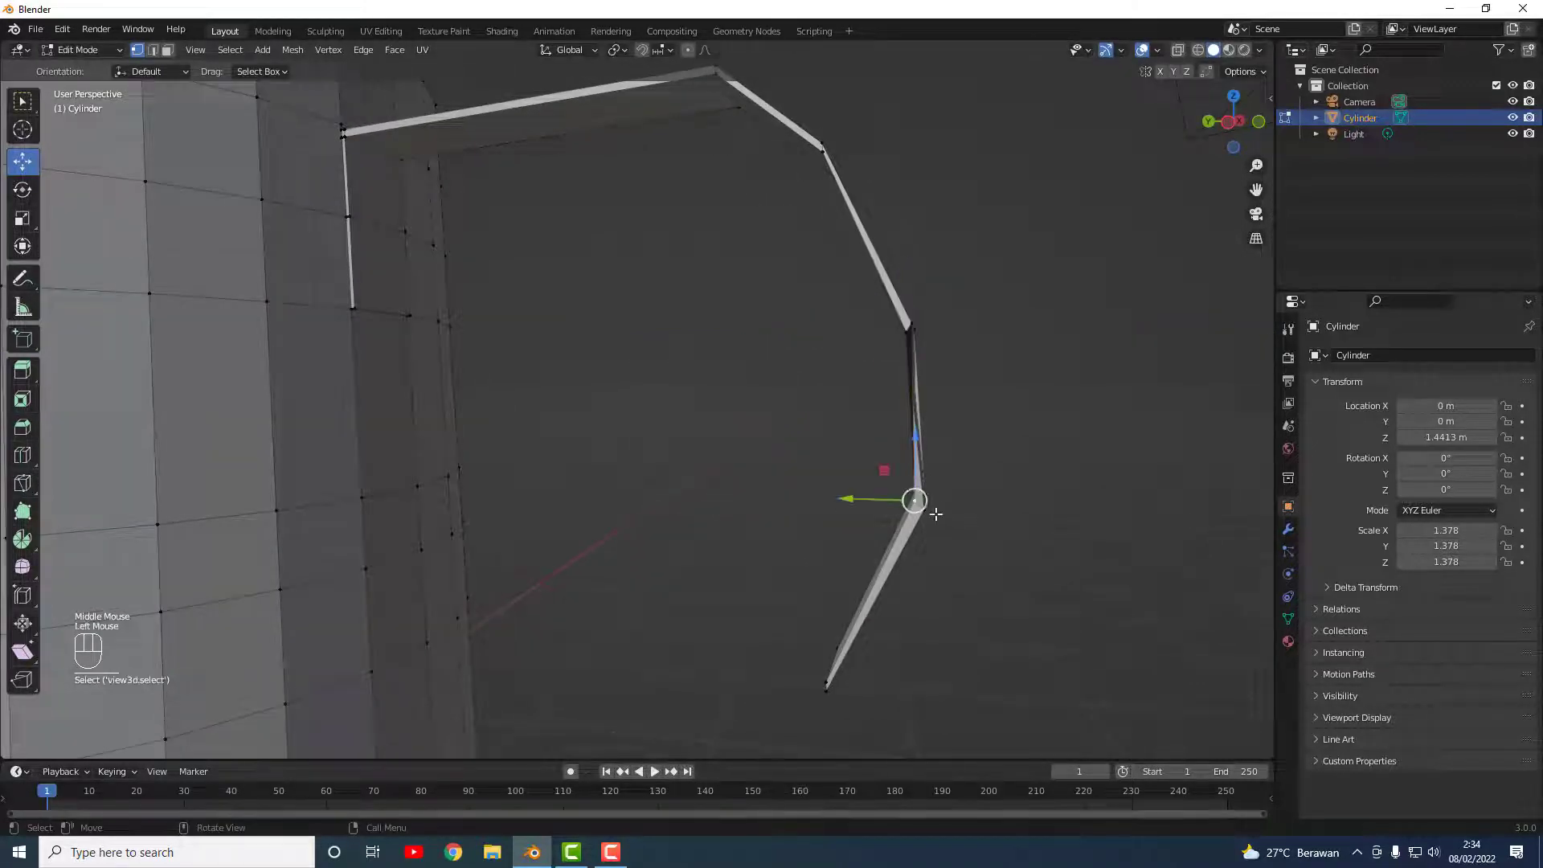
pyautogui.moveTo(859, 498); pyautogui.dragTo(874, 510)
pyautogui.click(928, 508)
# Step: Undo the single-vertex adjustments at the third and fourth bends and the shift of the fourth bend's inner vertex pair
pyautogui.hotkey('ctrl', 'z')
pyautogui.hotkey('ctrl', 'z')
pyautogui.hotkey('ctrl', 'z')
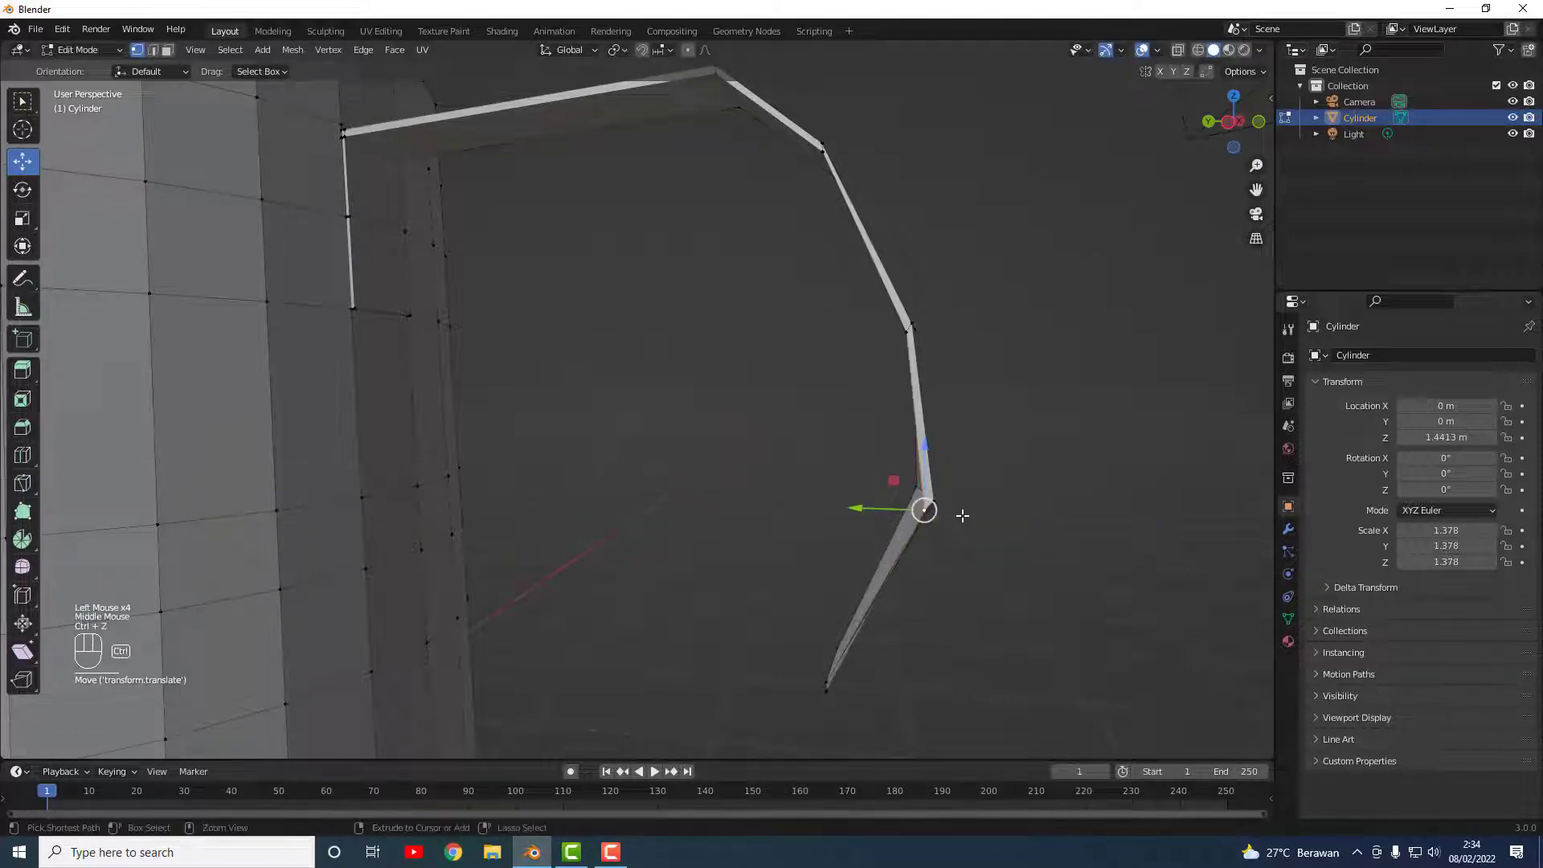
pyautogui.moveTo(975, 475); pyautogui.dragTo(668, 494, button='middle')
pyautogui.hotkey('ctrl', 'z')
pyautogui.hotkey('ctrl', 'z')
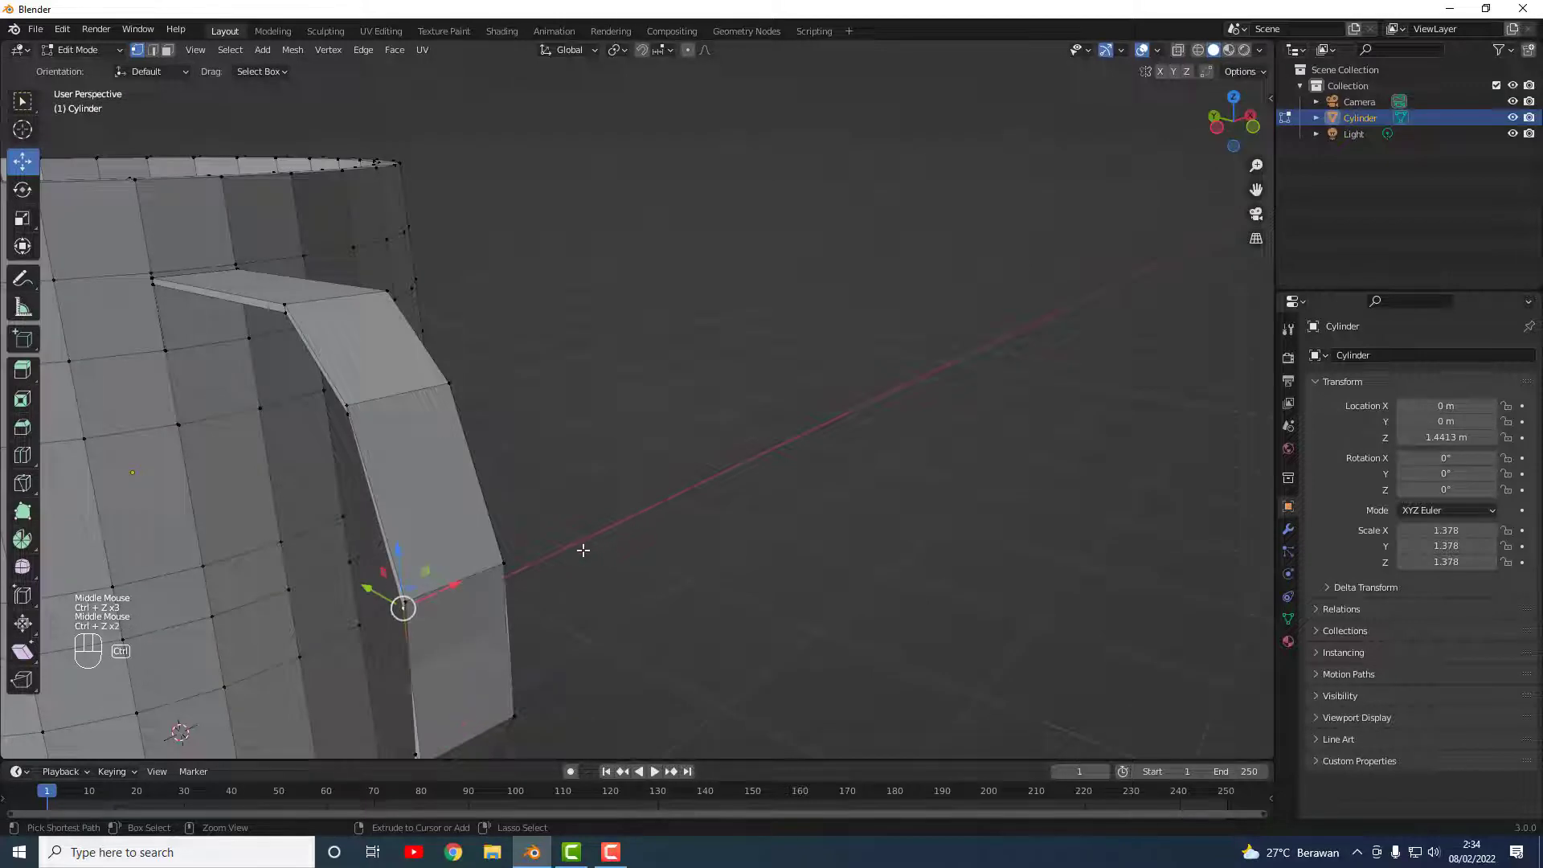
pyautogui.moveTo(575, 550); pyautogui.dragTo(654, 517, button='middle')
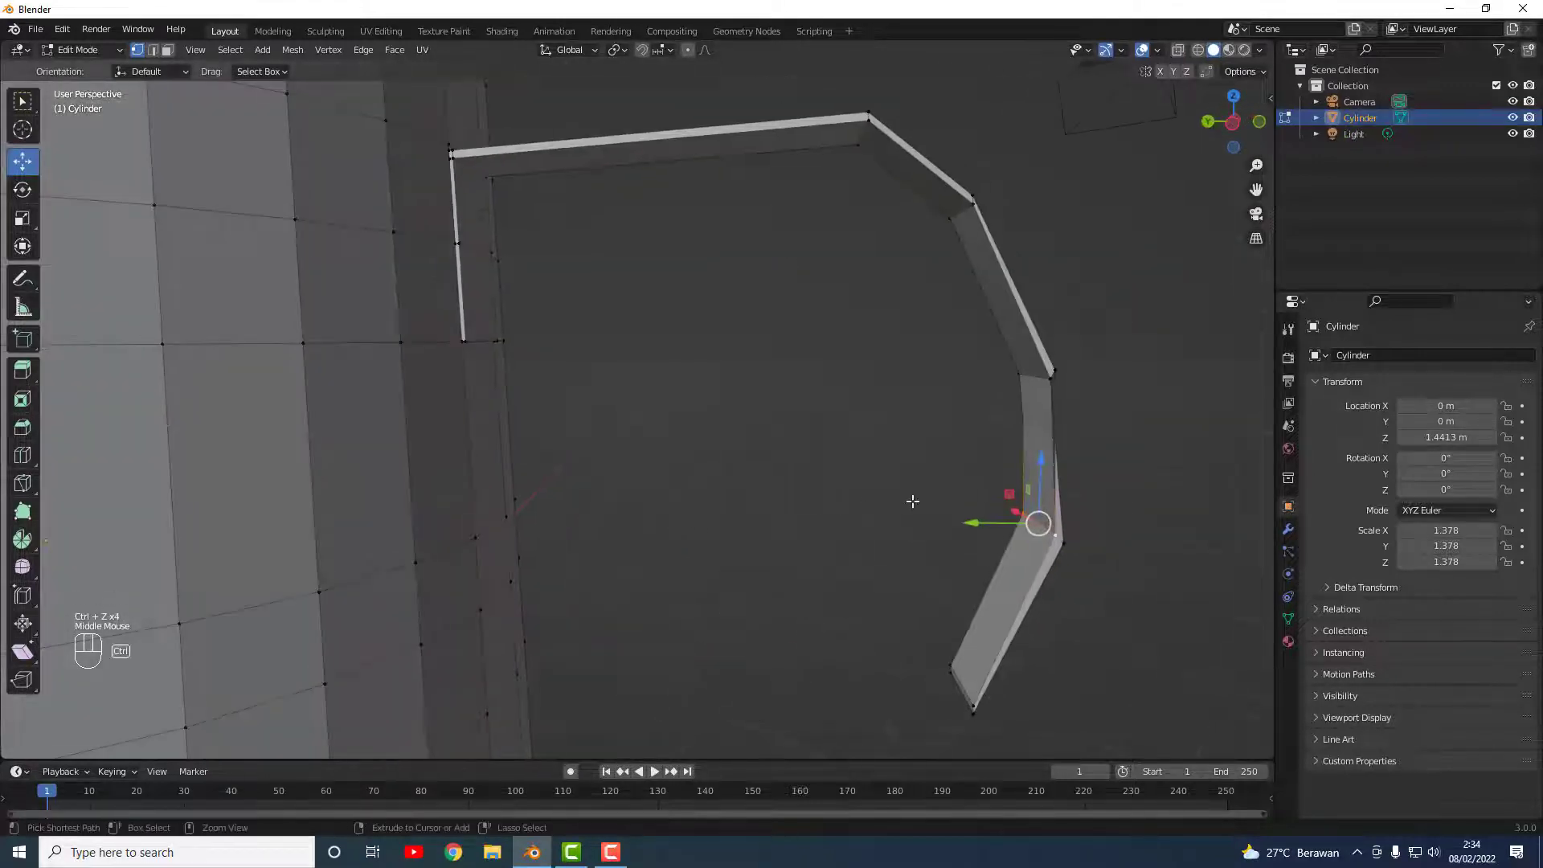
pyautogui.hotkey('ctrl', 'z')
pyautogui.hotkey('ctrl', 'z')
pyautogui.scroll(1, 1068, 426)
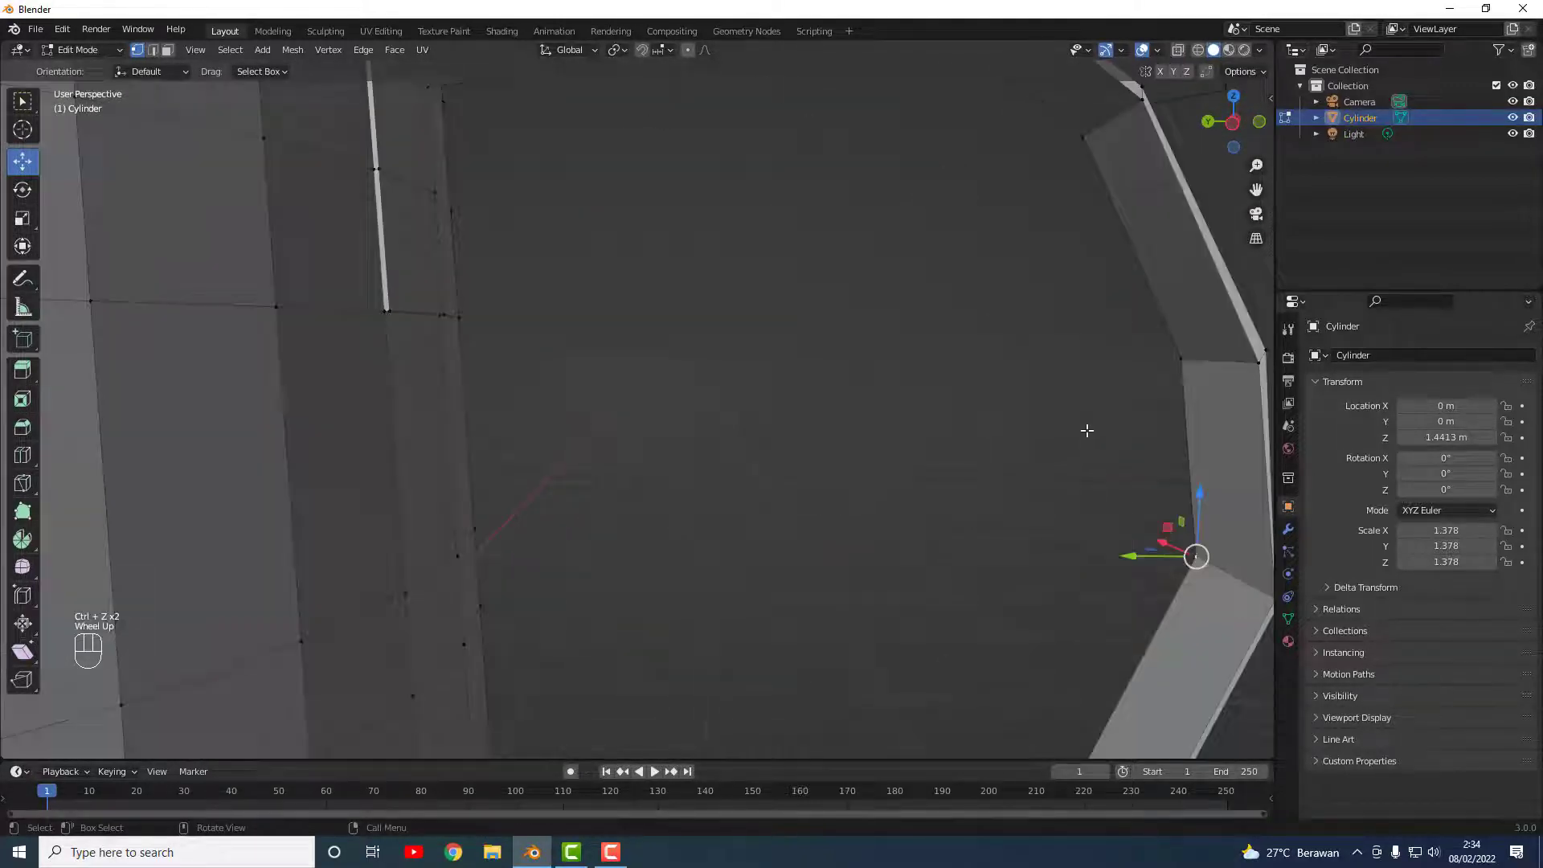
pyautogui.moveTo(1087, 430); pyautogui.dragTo(1050, 420, button='middle')
pyautogui.moveTo(878, 447); pyautogui.dragTo(923, 458, button='middle')
pyautogui.click(1097, 464)
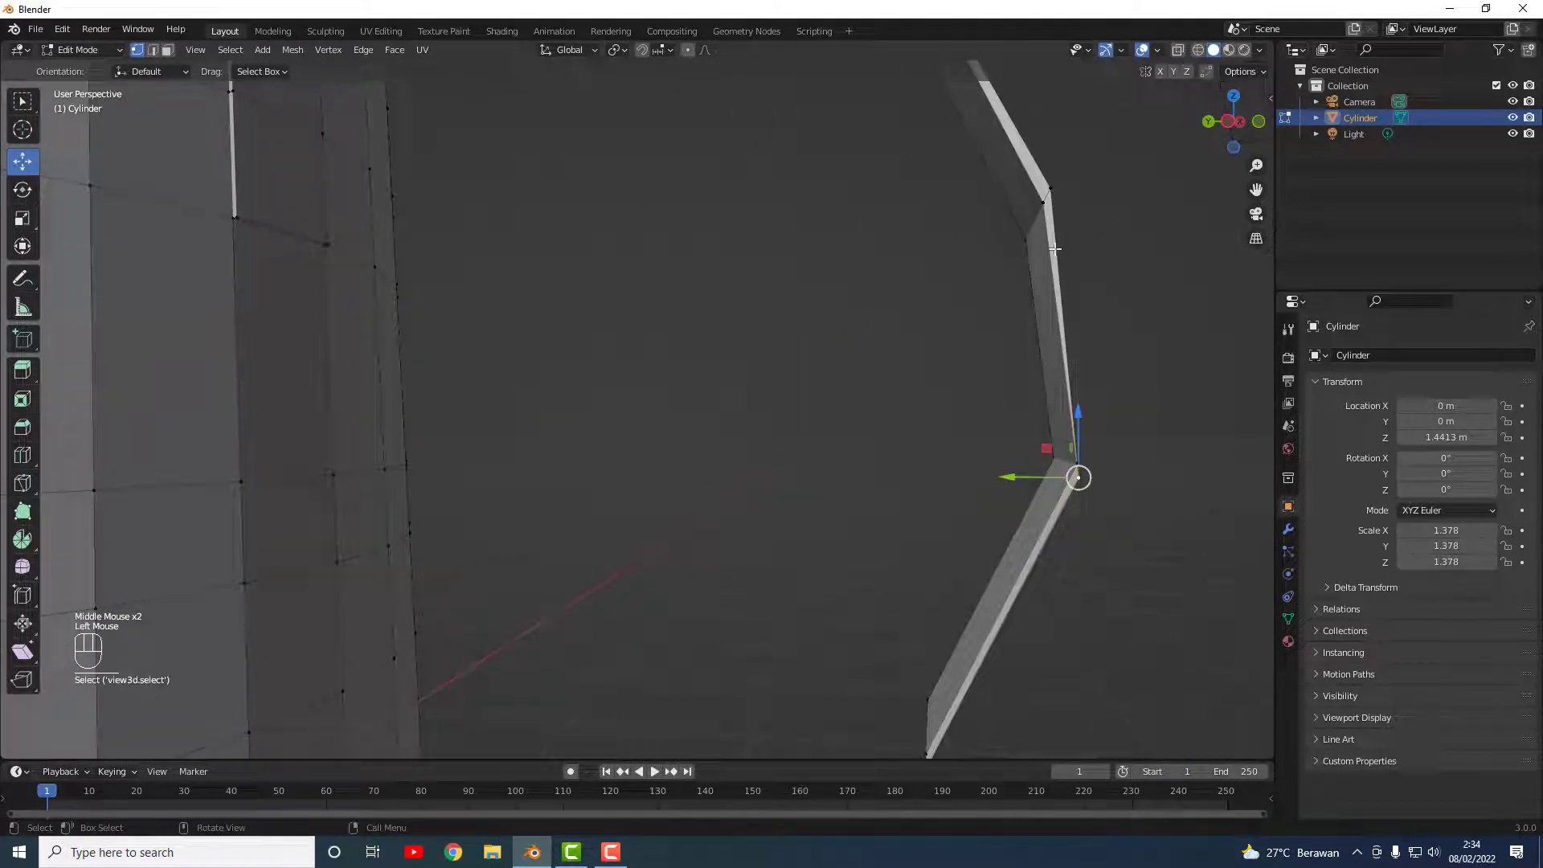
pyautogui.click(1041, 204)
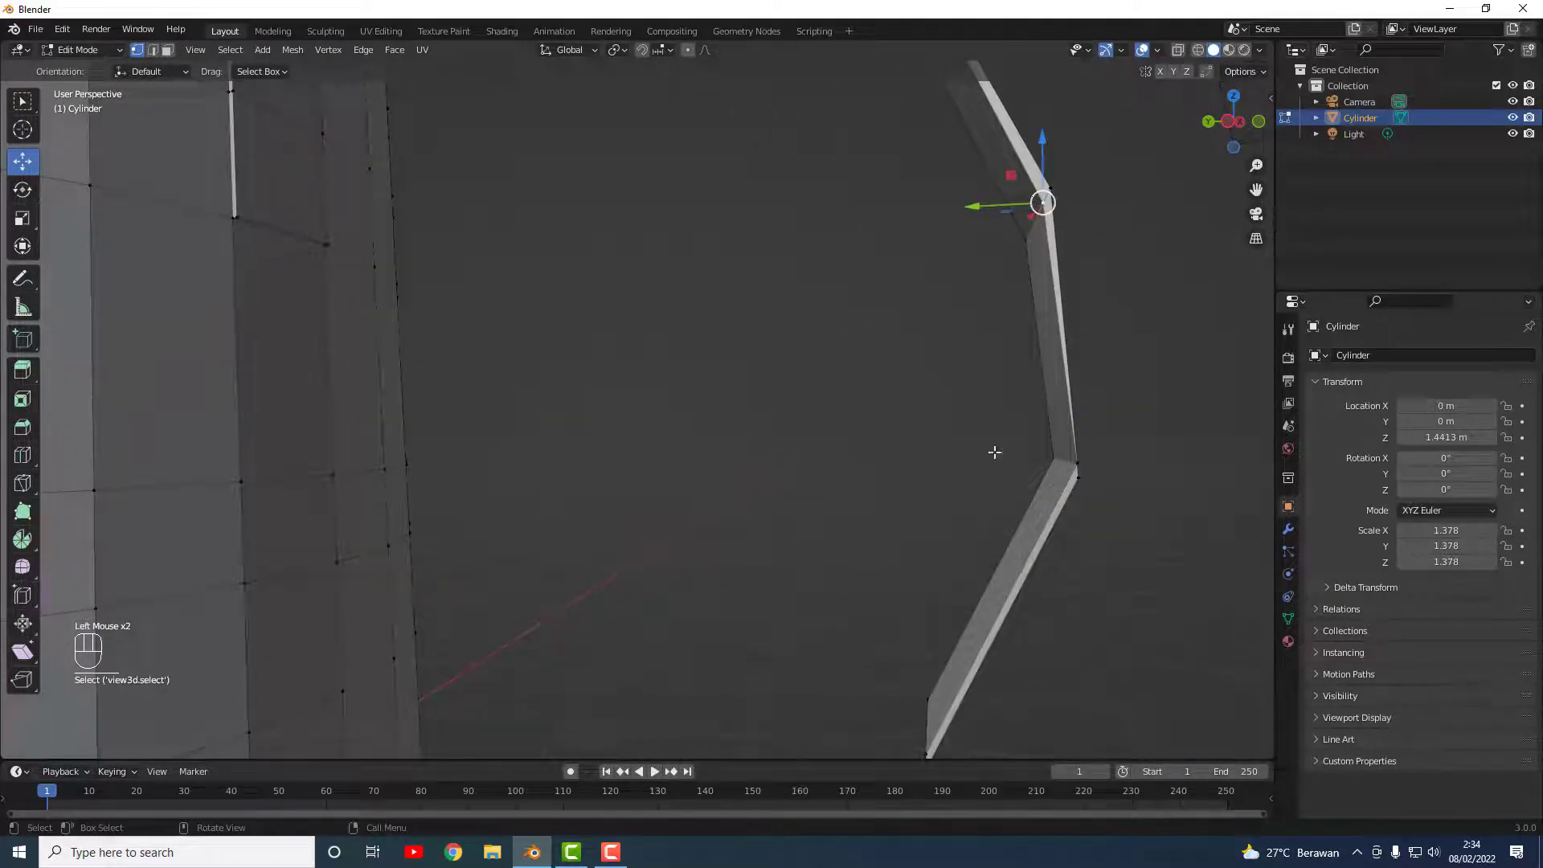
pyautogui.scroll(-4, 800, 245)
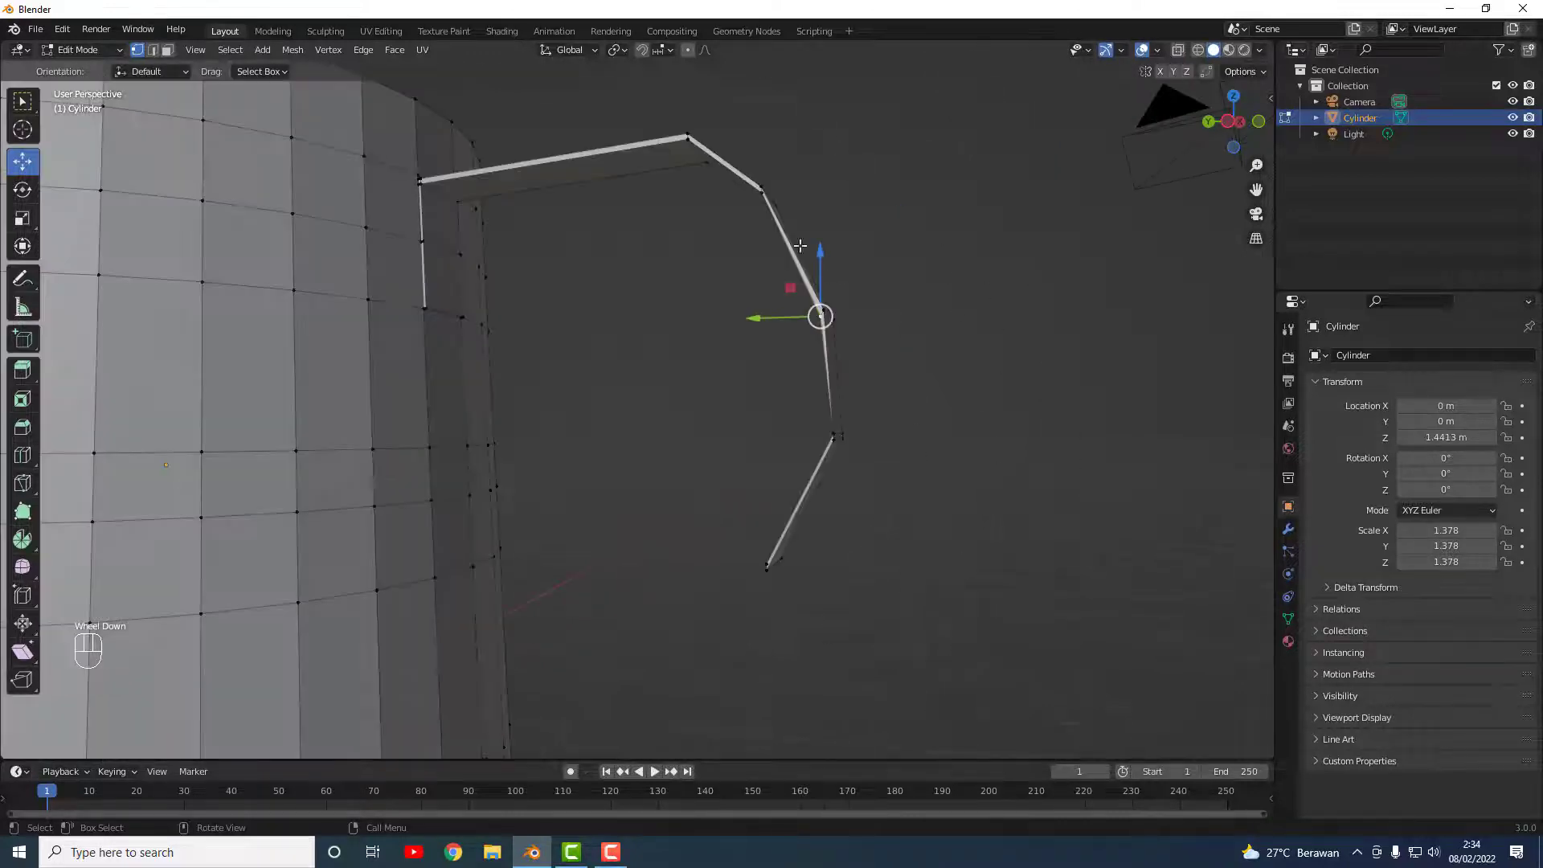
pyautogui.keyDown('alt'); pyautogui.click(816, 270); pyautogui.keyUp('alt')
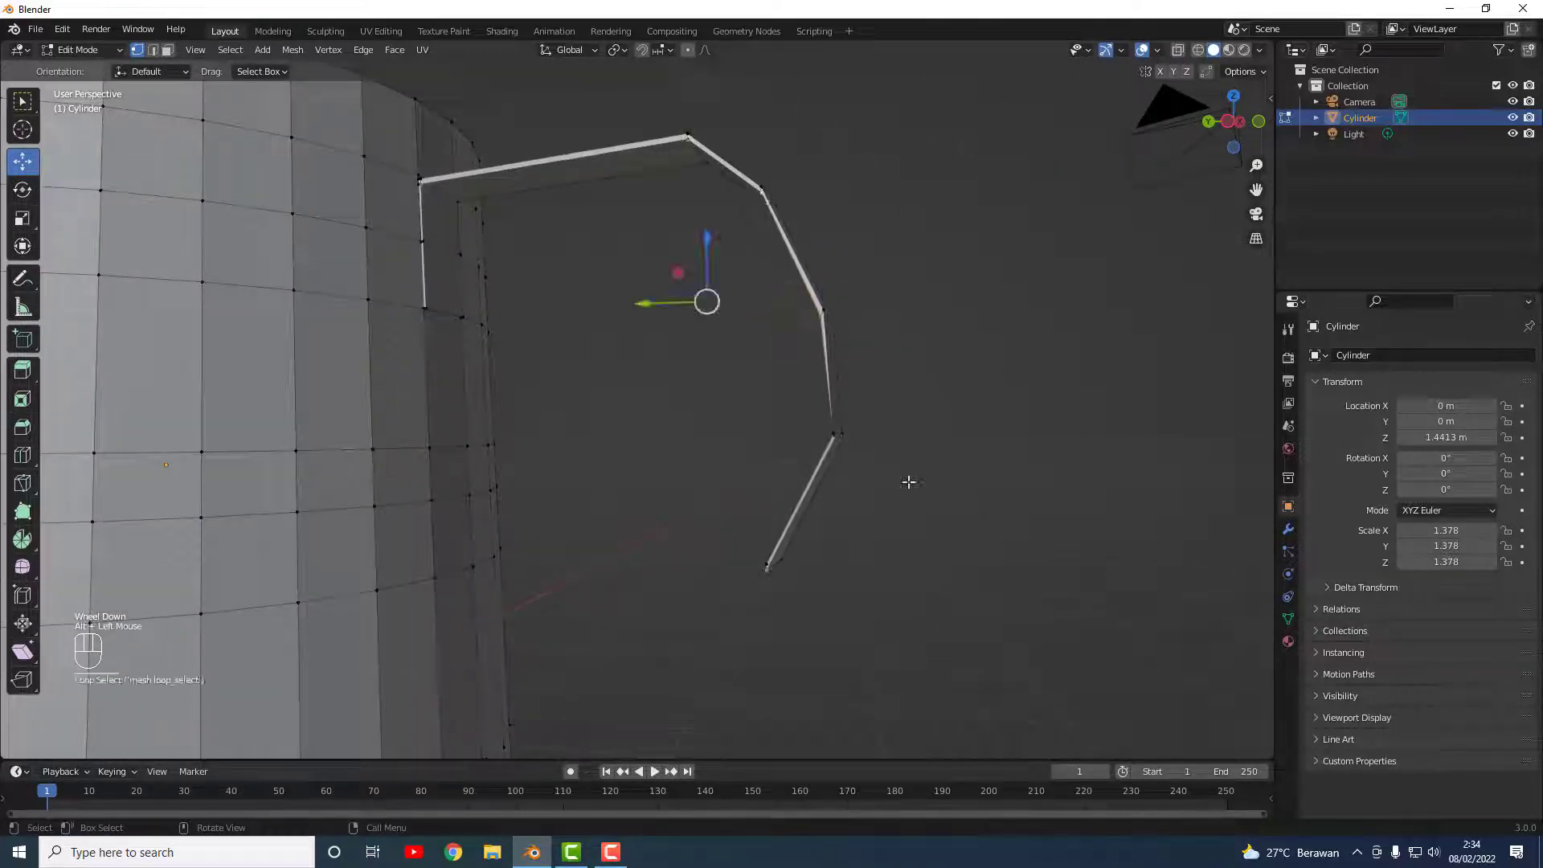
pyautogui.scroll(2, 894, 477)
pyautogui.scroll(2, 972, 480)
pyautogui.scroll(-2, 971, 480)
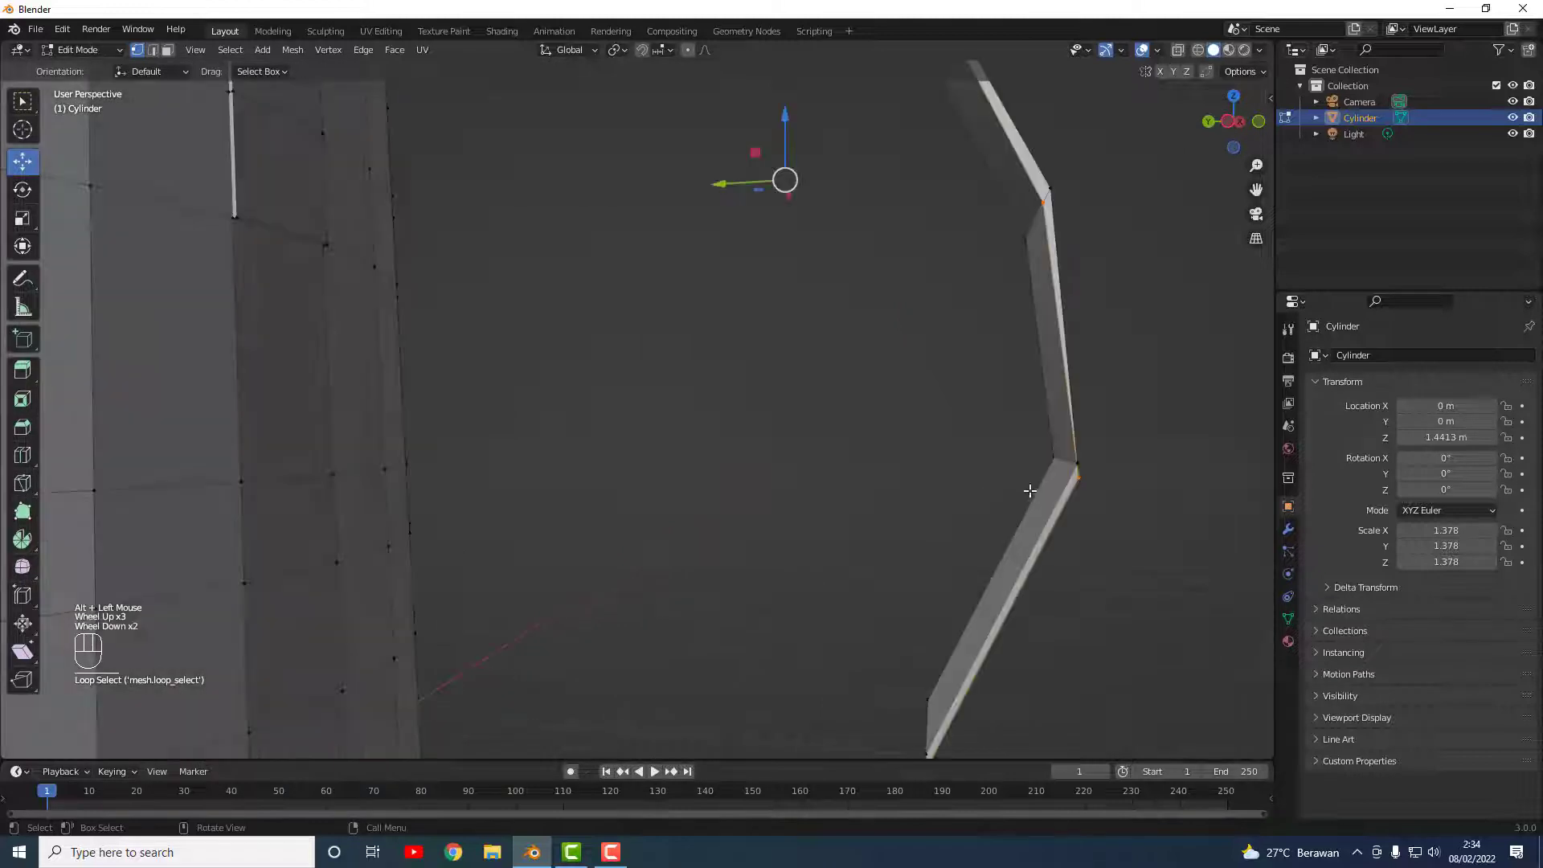
# Step: Shift the near-side inner corner vertex at the upper arm's fourth bend slightly toward the jug along Y
pyautogui.click(1077, 477)
pyautogui.click(1091, 507)
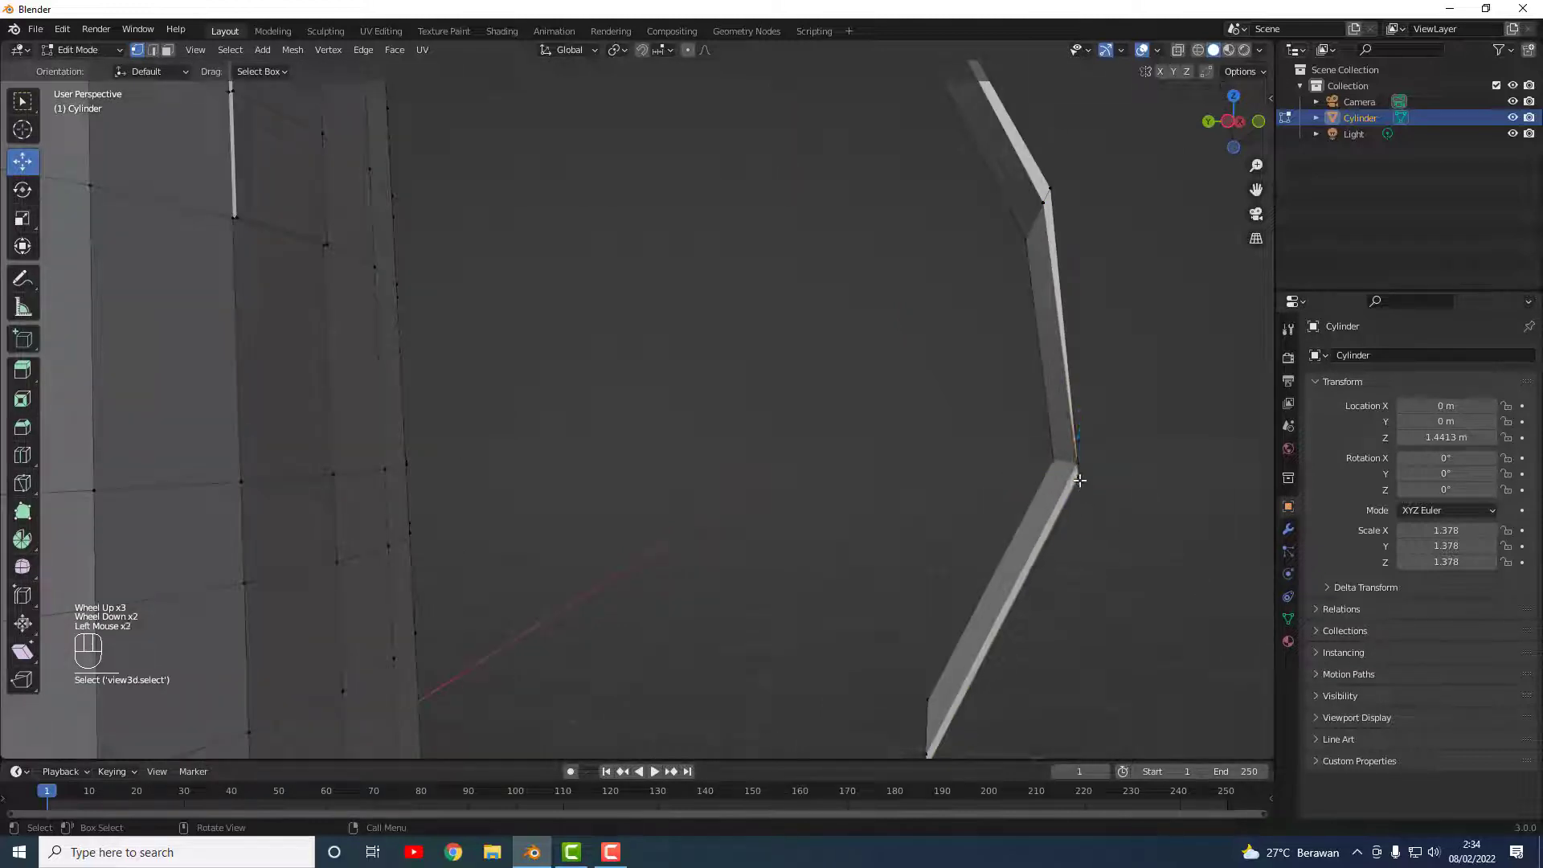
pyautogui.click(1079, 480)
pyautogui.moveTo(1026, 477); pyautogui.dragTo(1012, 478)
# Step: Adjust the near-side corner vertex at the upper arm's free end along Y, moving it away from the jug
pyautogui.moveTo(1126, 508); pyautogui.dragTo(869, 501, button='middle')
pyautogui.click(482, 639)
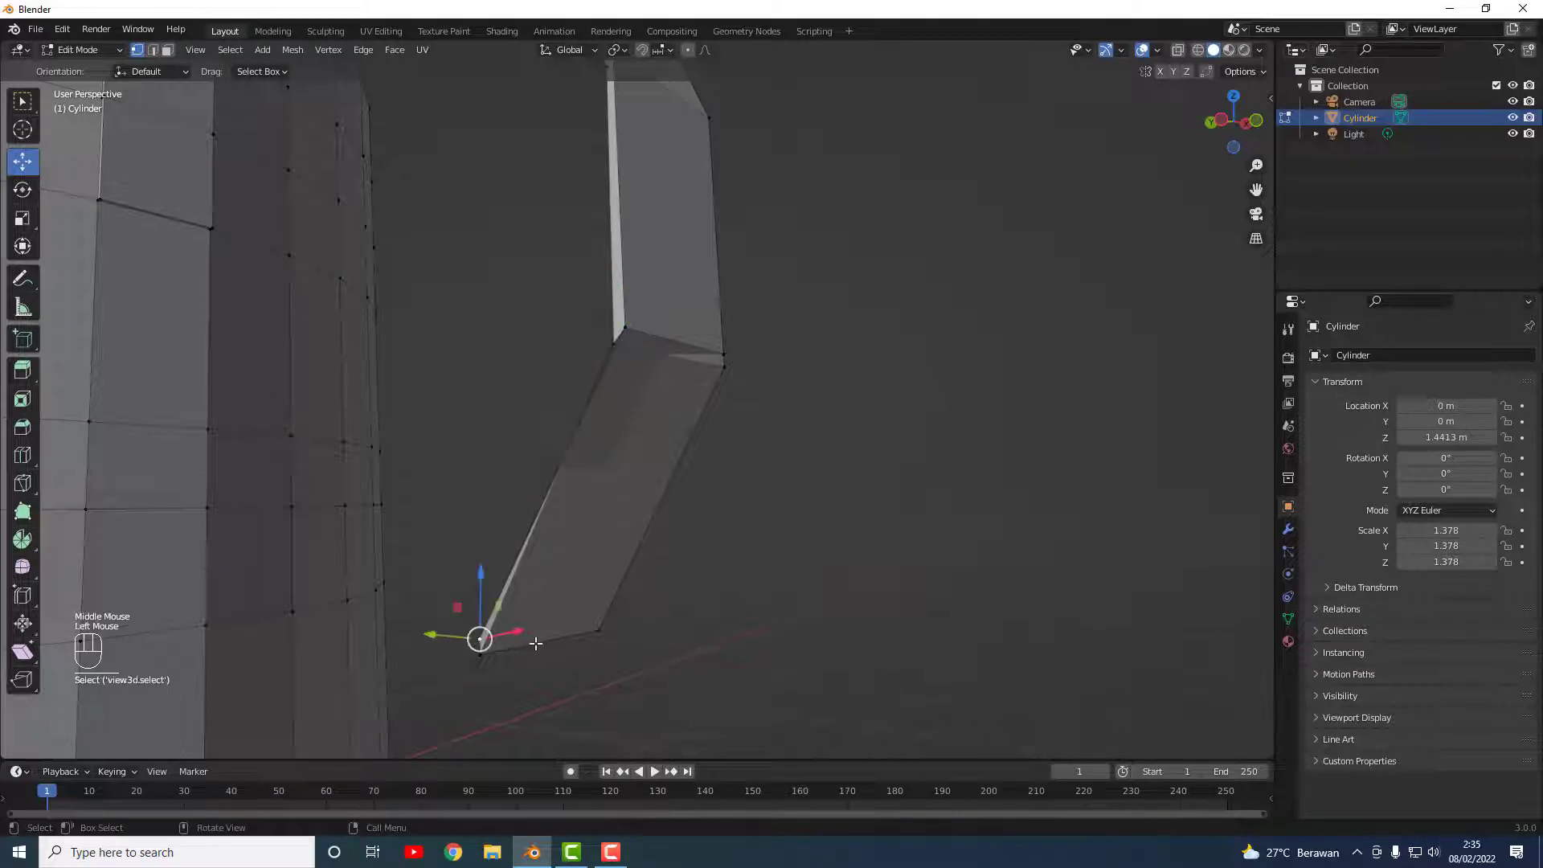
pyautogui.moveTo(447, 632); pyautogui.dragTo(492, 637)
pyautogui.click(764, 551)
# Step: Shift the far-side inner corner vertex at the upper arm's fourth bend toward the jug along Y
pyautogui.moveTo(764, 551); pyautogui.dragTo(863, 521, button='middle')
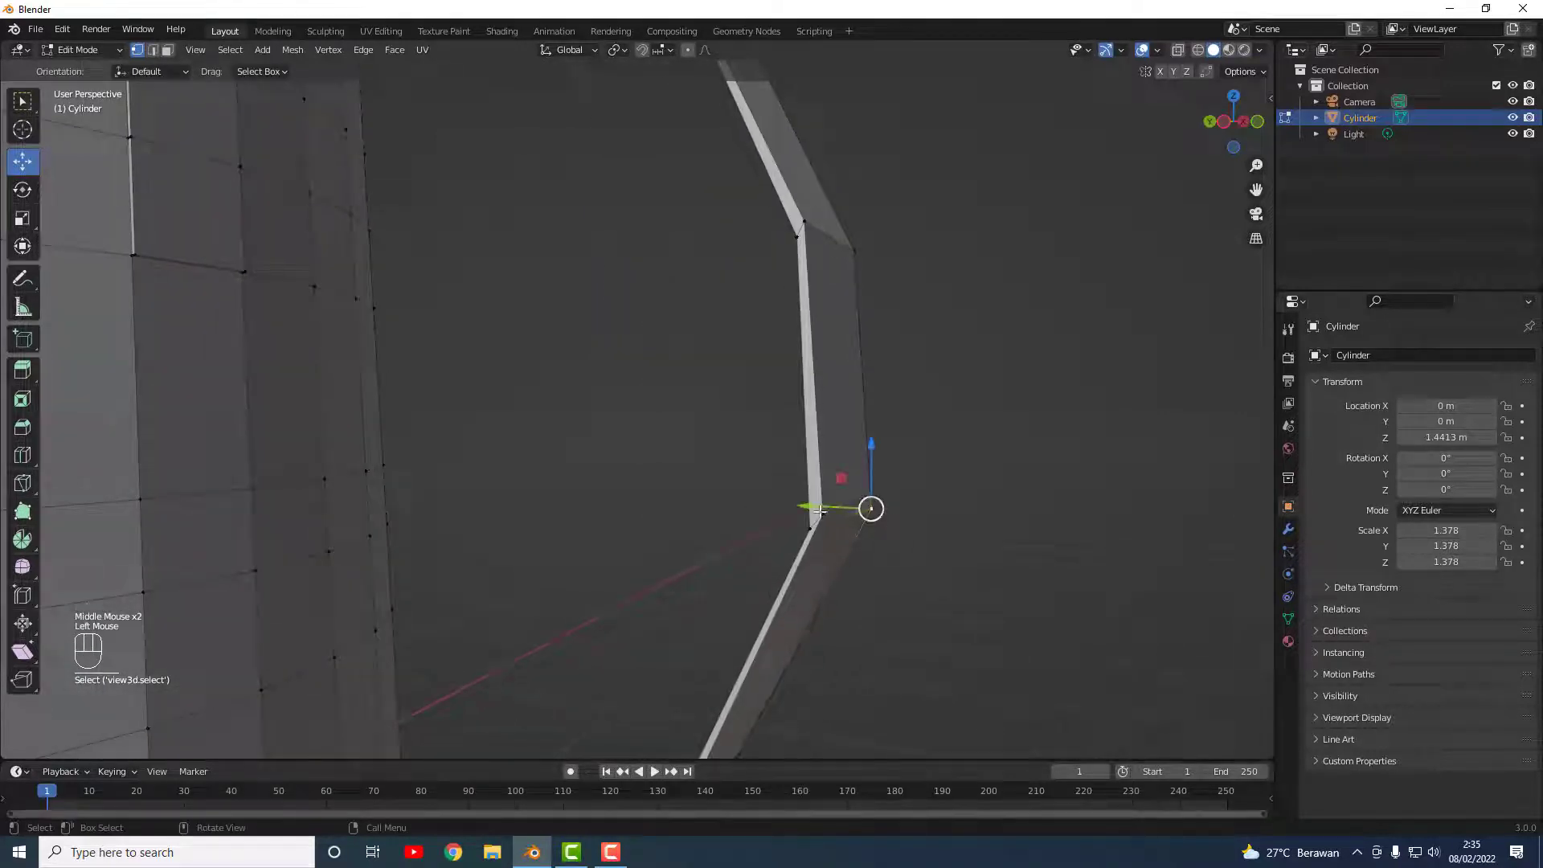
pyautogui.moveTo(818, 508); pyautogui.dragTo(805, 507)
pyautogui.moveTo(913, 552); pyautogui.dragTo(887, 553, button='middle')
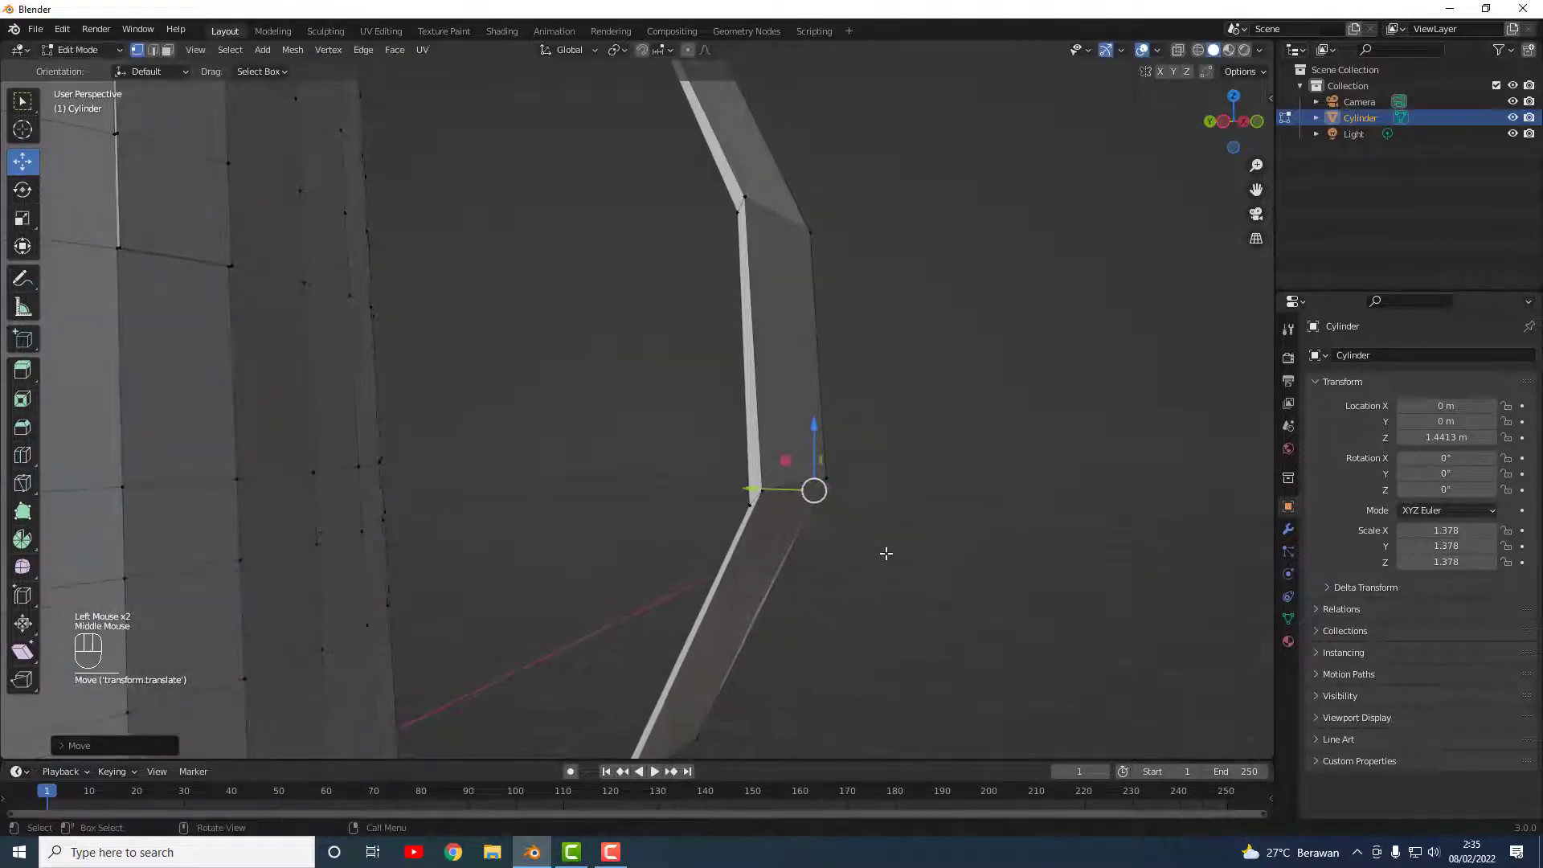
pyautogui.click(757, 490)
pyautogui.moveTo(744, 488); pyautogui.dragTo(934, 487)
# Step: Viewing the arm from its opposite side, nudge the inner corner vertex at the fourth bend slightly further toward the jug
pyautogui.moveTo(935, 487); pyautogui.dragTo(472, 455, button='middle')
pyautogui.scroll(2, 316, 434)
pyautogui.scroll(1, 306, 416)
pyautogui.click(398, 447)
pyautogui.scroll(2, 418, 444)
pyautogui.scroll(3, 419, 444)
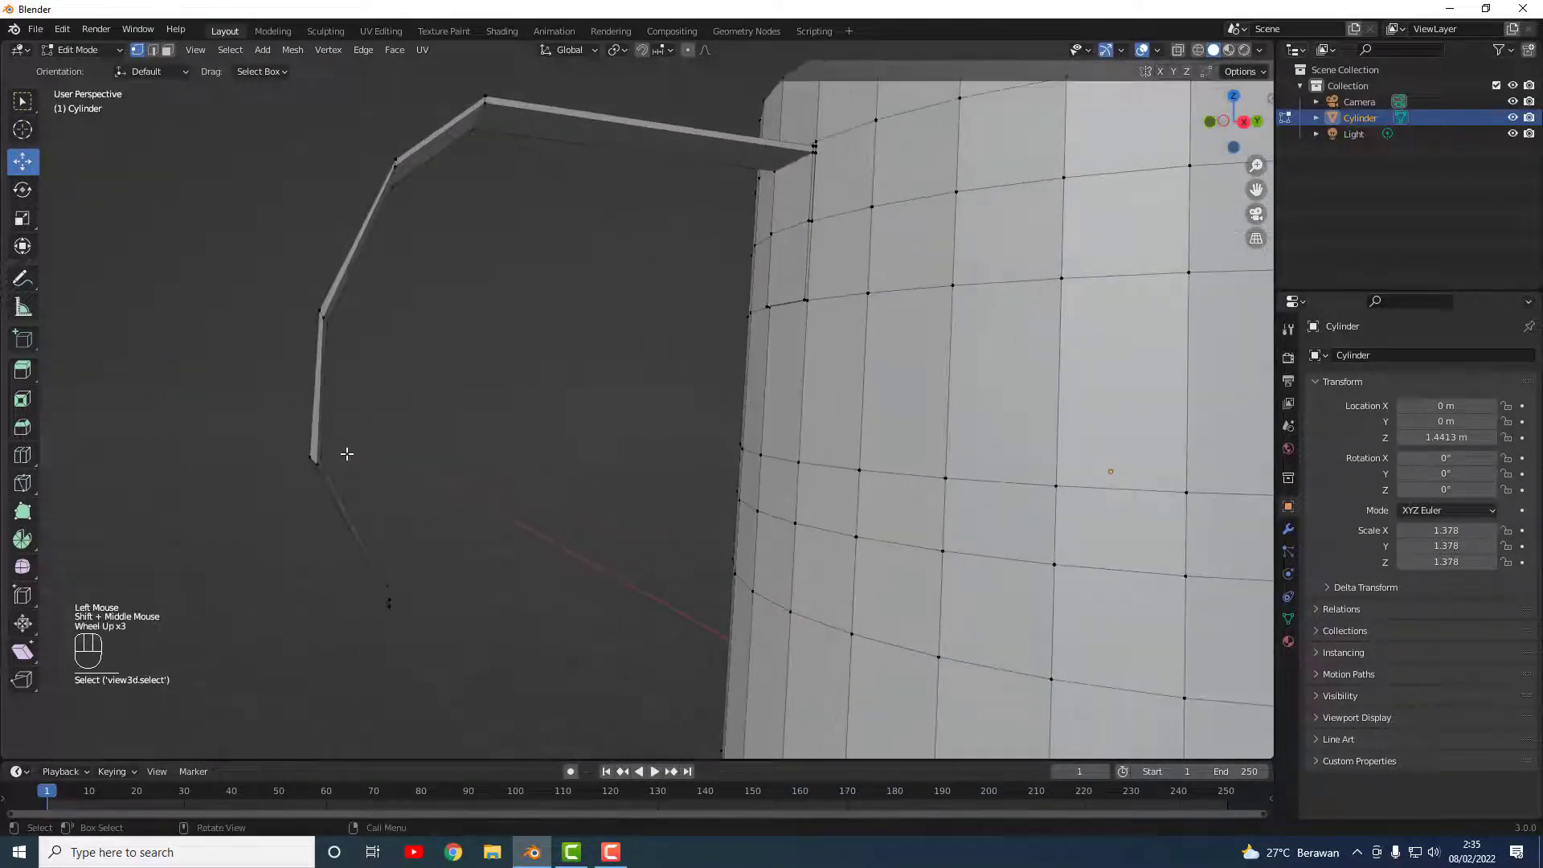
pyautogui.keyDown('shift'); pyautogui.moveTo(344, 451); pyautogui.dragTo(296, 494, button='middle'); pyautogui.keyUp('shift')
pyautogui.scroll(1, 364, 461)
pyautogui.click(300, 510)
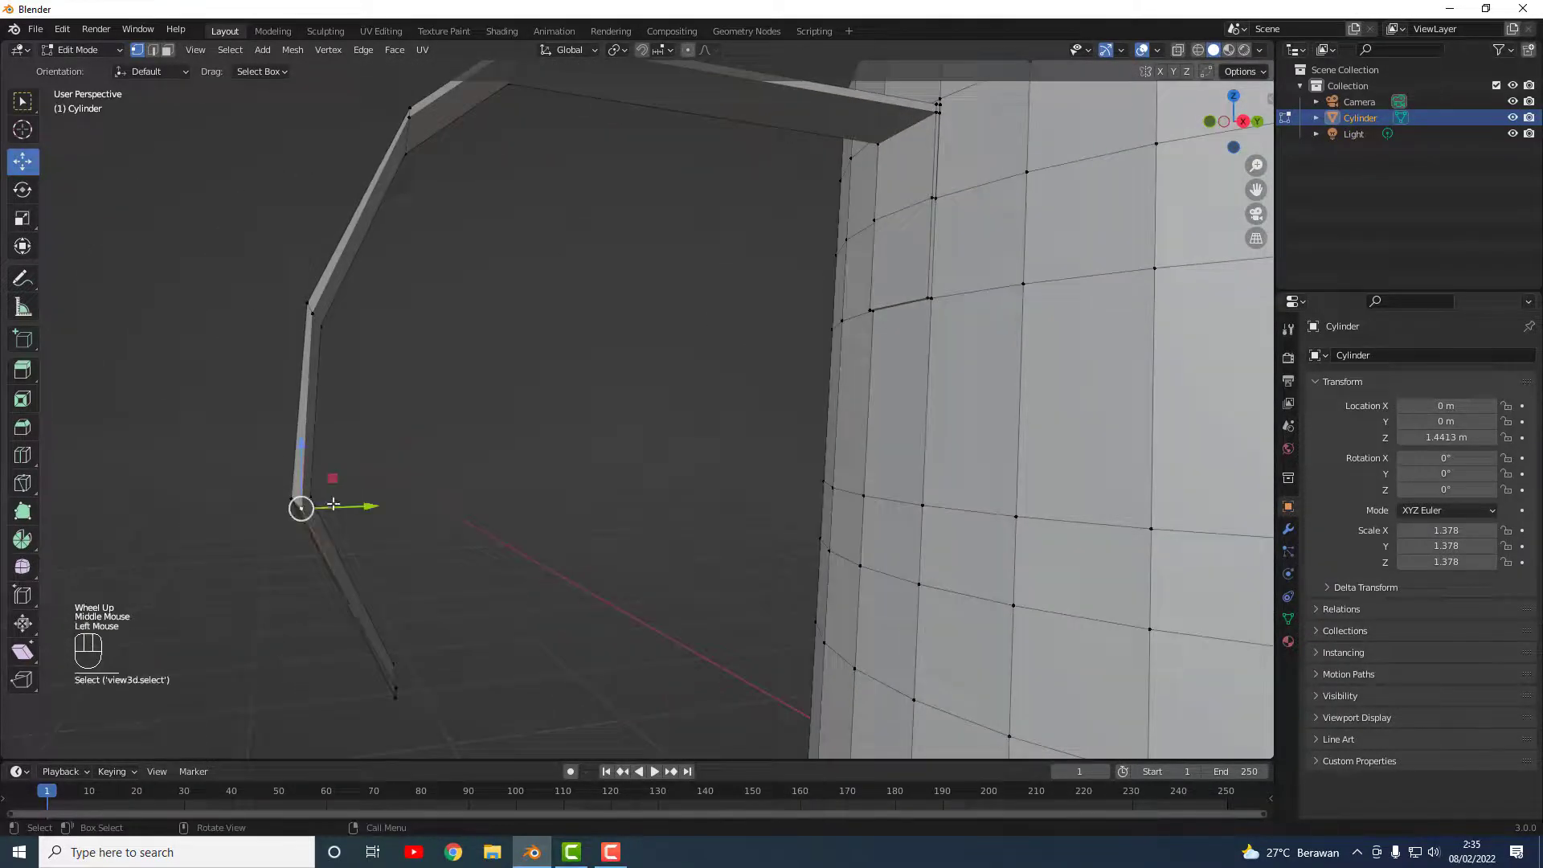
pyautogui.moveTo(334, 508); pyautogui.dragTo(346, 507)
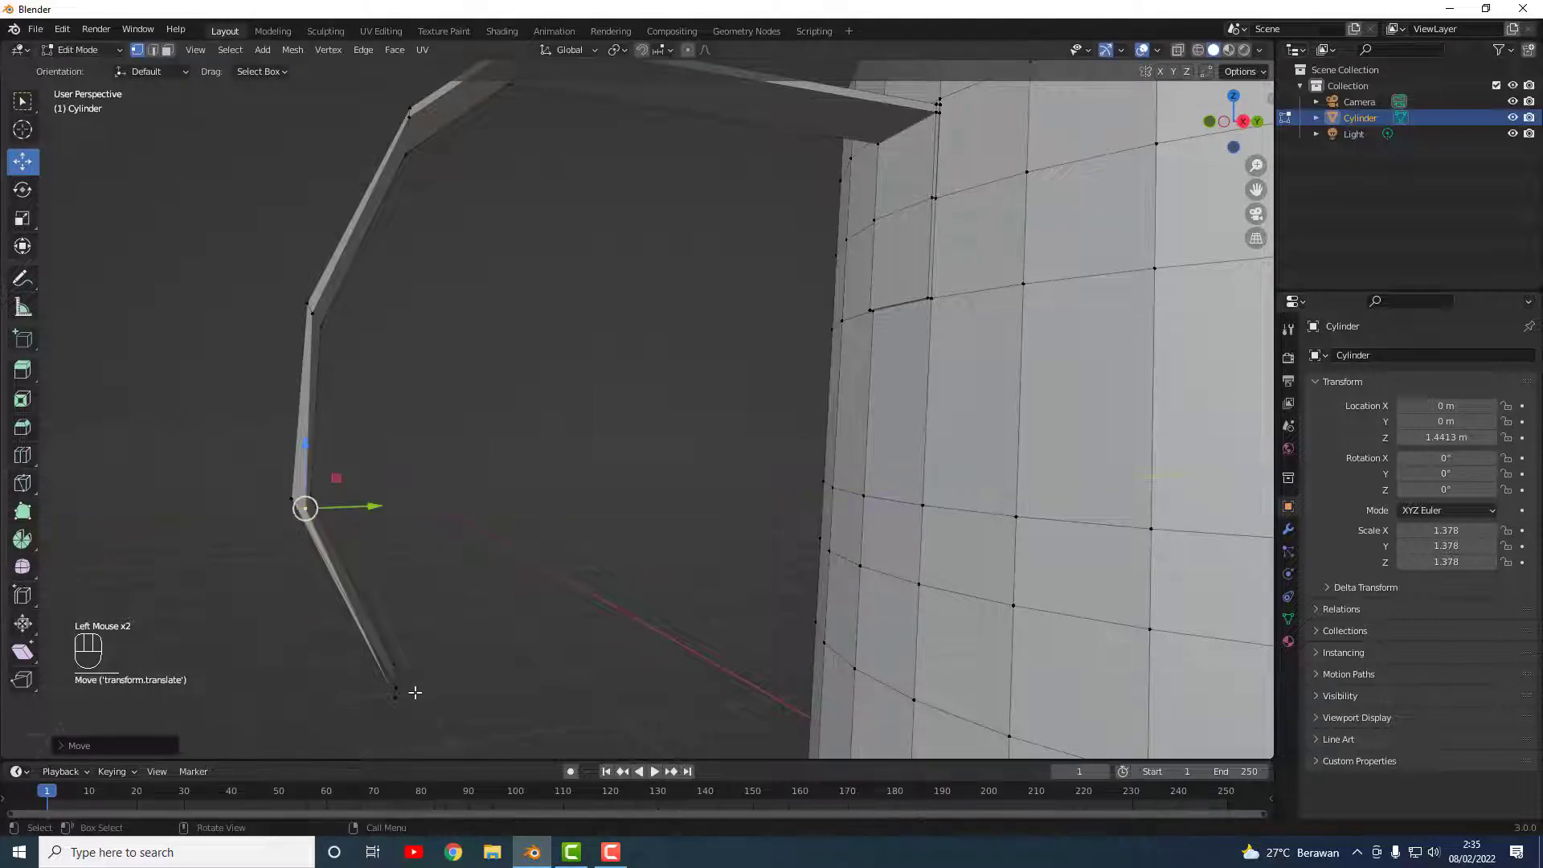
# Step: Nudge the corner vertex at the upper arm's free end slightly away from the jug along Y
pyautogui.click(400, 689)
pyautogui.moveTo(434, 687); pyautogui.dragTo(429, 686)
pyautogui.moveTo(464, 544); pyautogui.dragTo(781, 557, button='middle')
pyautogui.scroll(-4, 468, 541)
pyautogui.scroll(-1, 468, 541)
pyautogui.keyDown('shift'); pyautogui.scroll(-1, 415, 543); pyautogui.keyUp('shift')
pyautogui.scroll(-2, 416, 543)
pyautogui.scroll(-1, 415, 543)
pyautogui.moveTo(651, 533); pyautogui.dragTo(630, 559, button='middle')
pyautogui.moveTo(611, 486); pyautogui.dragTo(756, 546, button='middle')
pyautogui.scroll(-1, 946, 514)
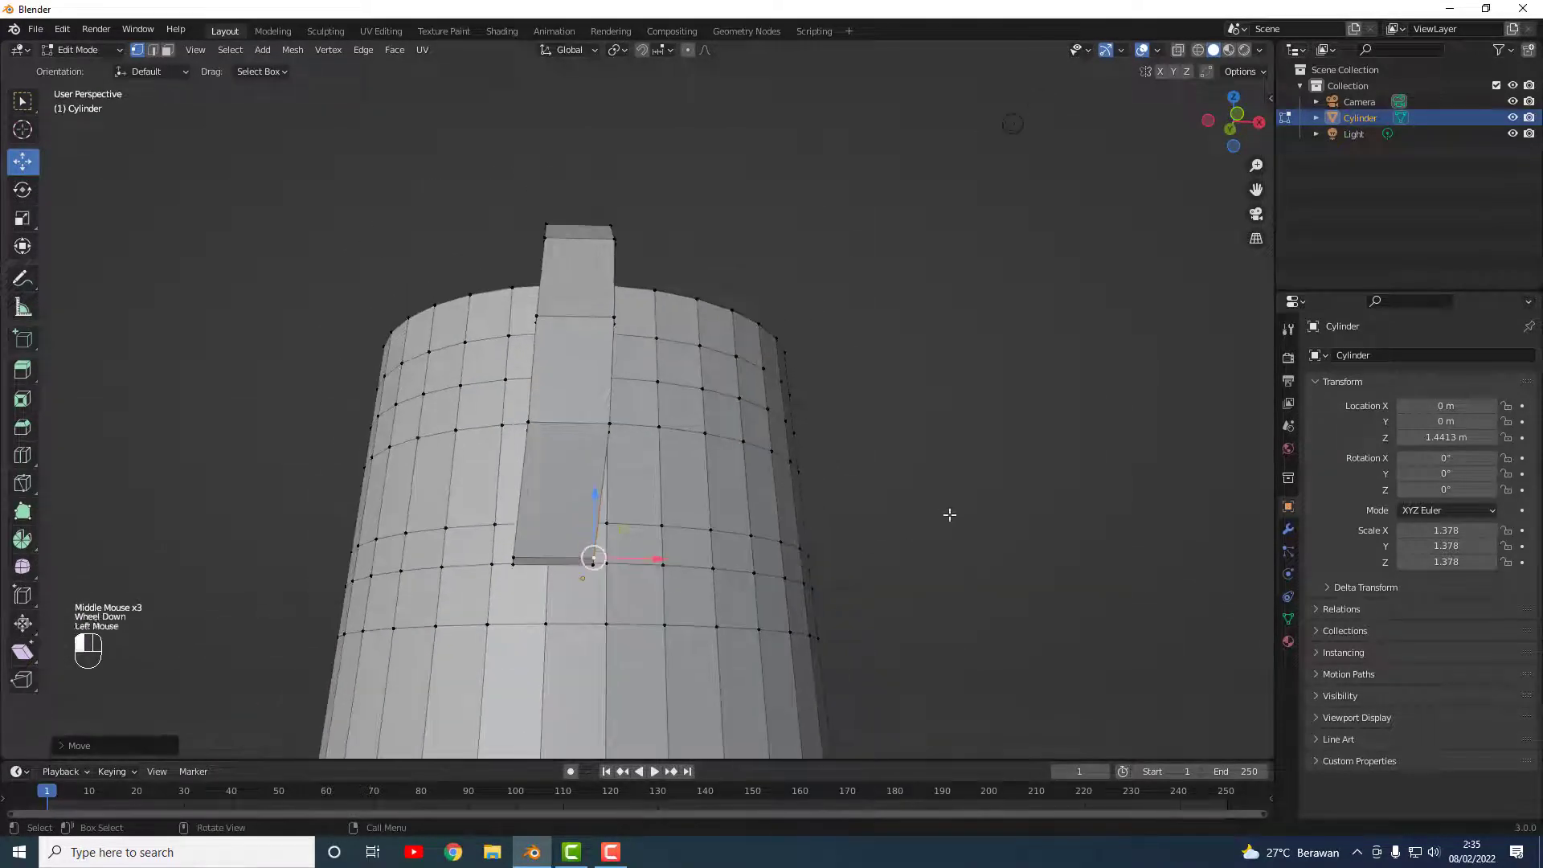
# Step: Shift all vertices at the upper arm's free end slightly along X to straighten the arm's last segment
pyautogui.click(690, 584)
pyautogui.scroll(1, 617, 563)
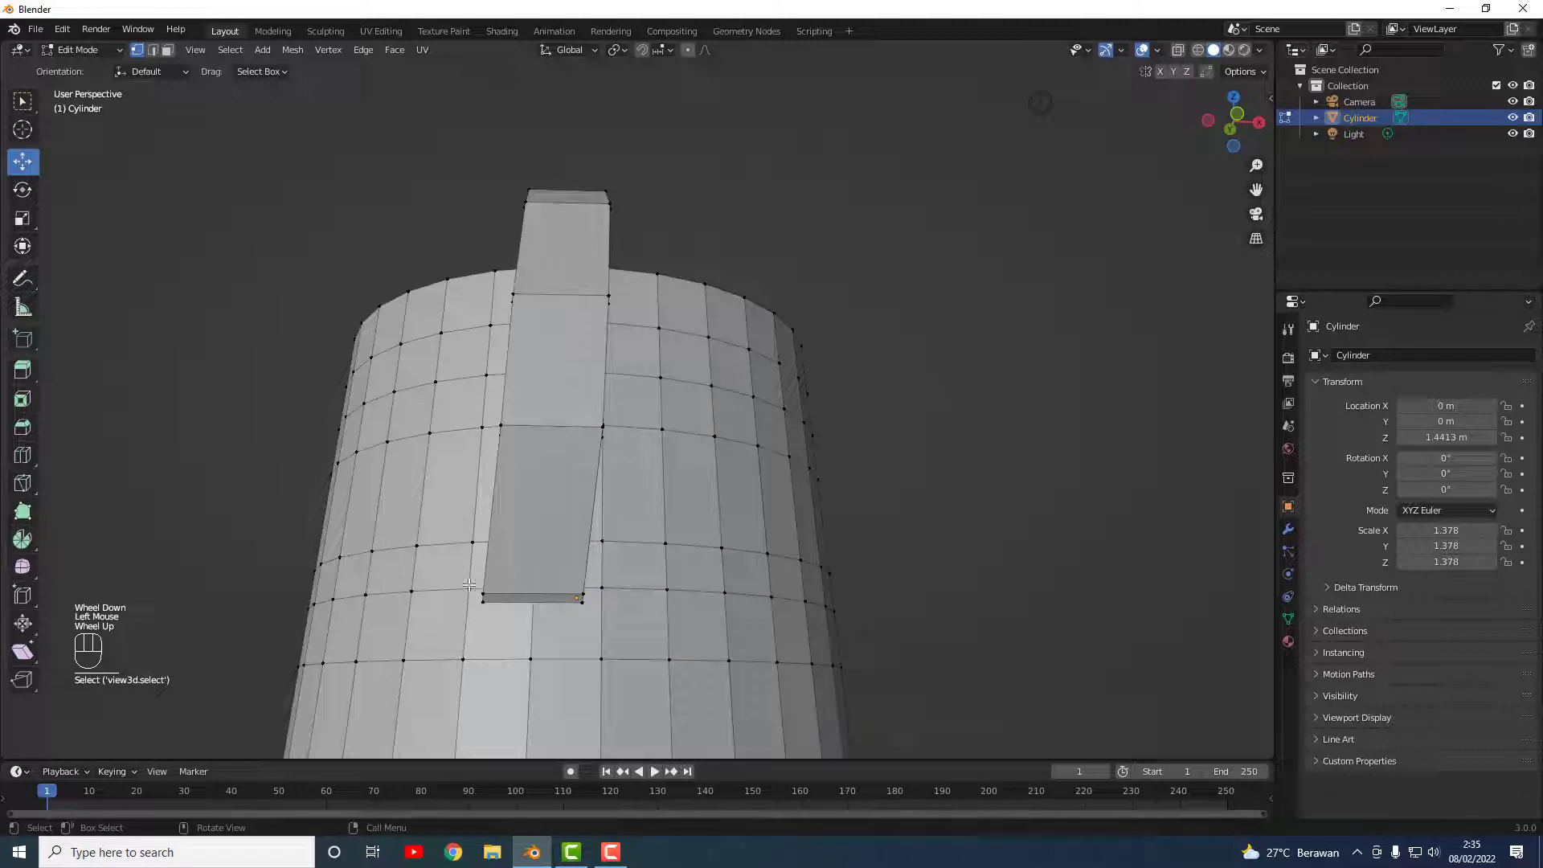
pyautogui.moveTo(469, 584); pyautogui.dragTo(605, 620)
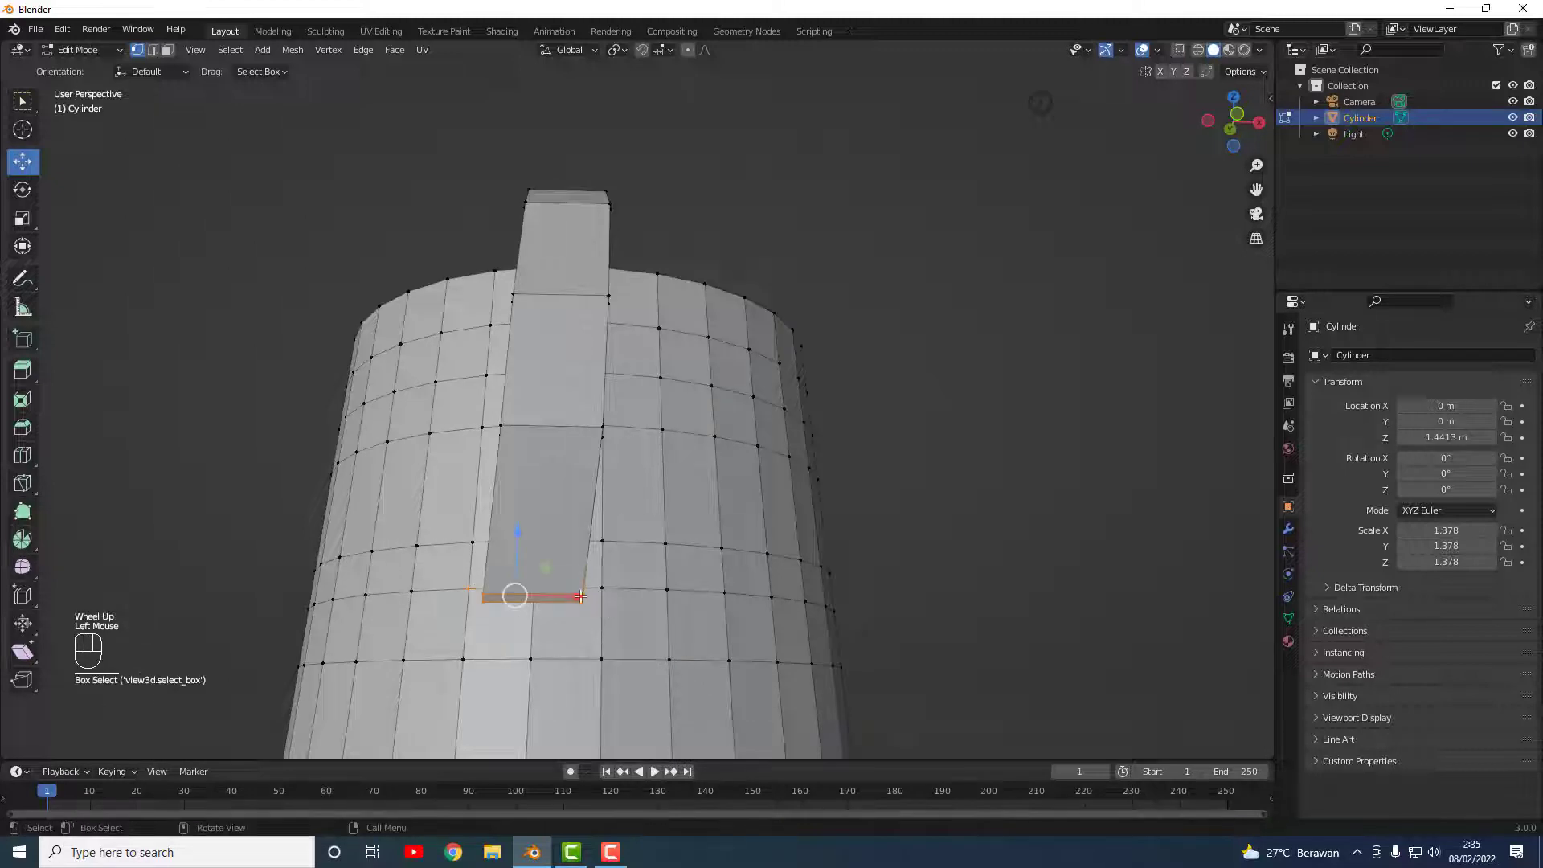
pyautogui.click(1027, 597)
pyautogui.moveTo(1027, 597); pyautogui.dragTo(642, 565, button='middle')
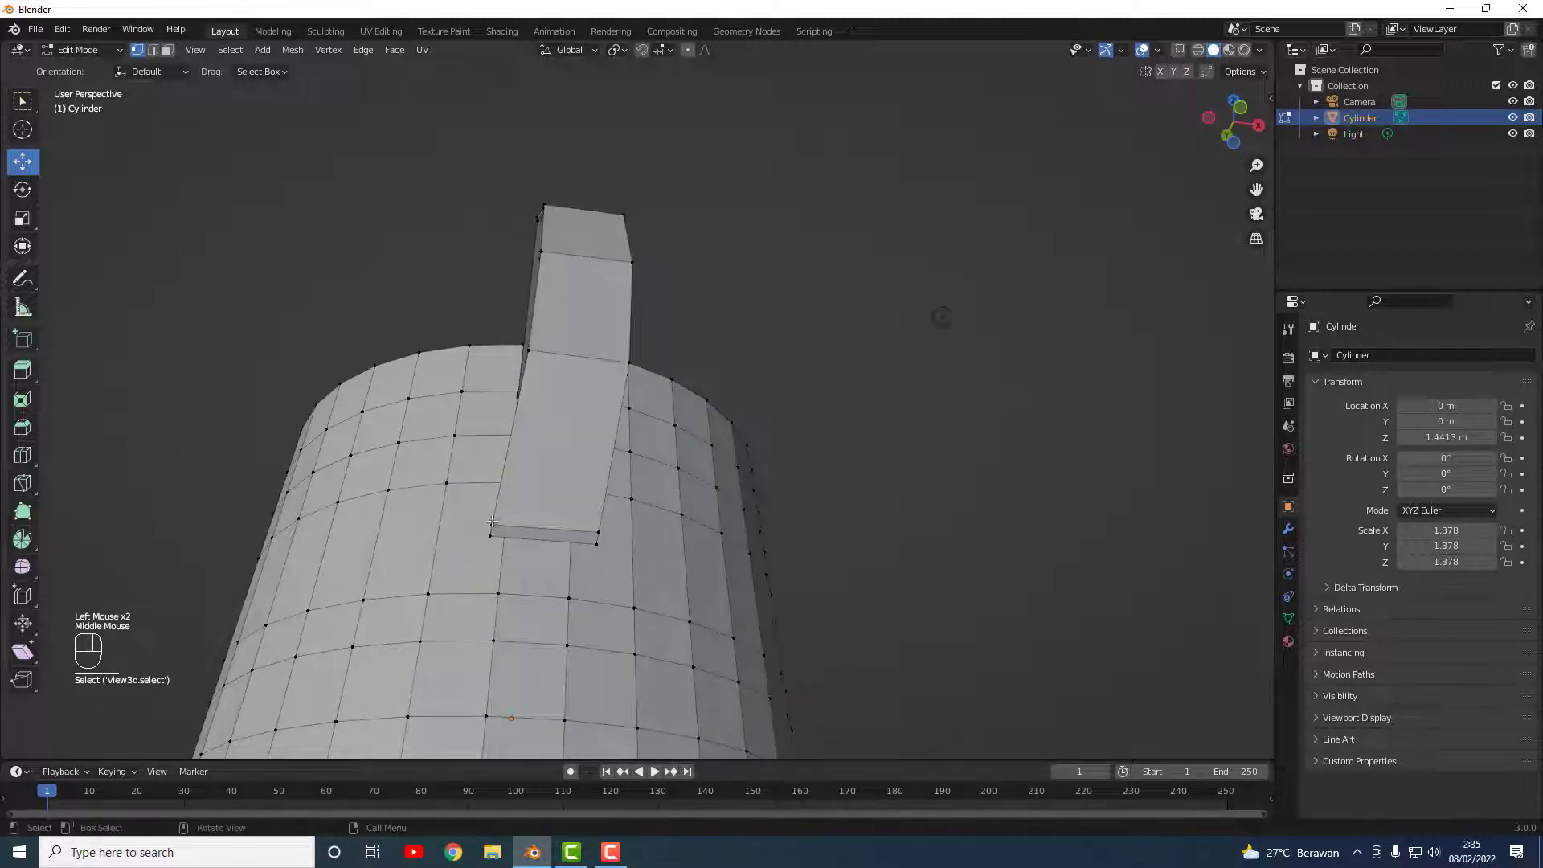
pyautogui.moveTo(469, 509); pyautogui.dragTo(610, 551)
pyautogui.moveTo(830, 577); pyautogui.dragTo(795, 604, button='middle')
pyautogui.moveTo(601, 586); pyautogui.dragTo(619, 588)
pyautogui.scroll(-2, 689, 531)
pyautogui.moveTo(683, 534); pyautogui.dragTo(768, 610, button='middle')
pyautogui.click(699, 624)
# Step: Delete the end cap face at the upper arm's free end
pyautogui.scroll(3, 707, 624)
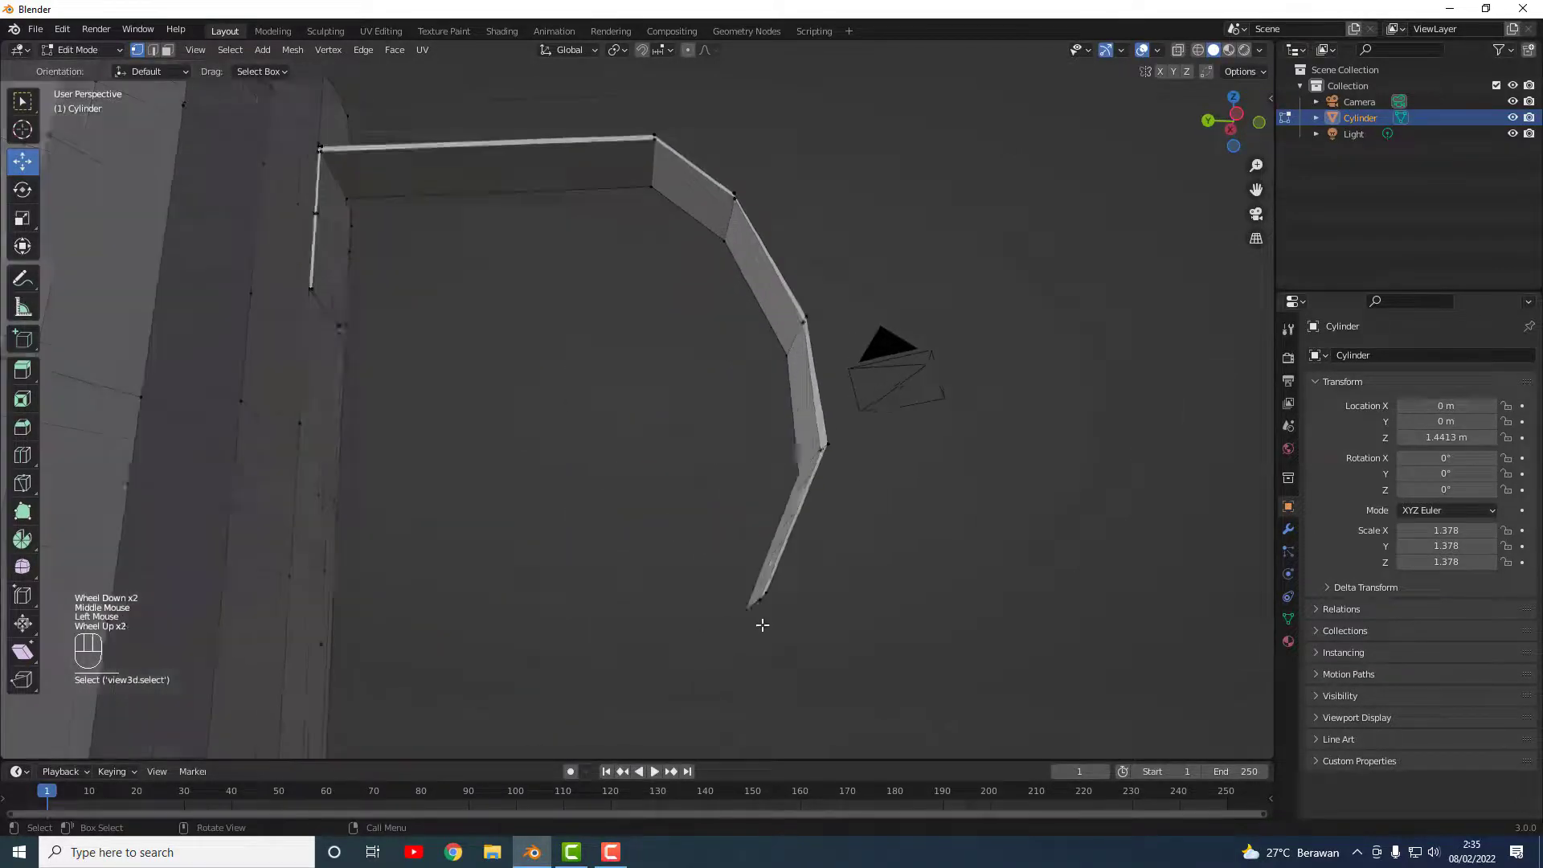
pyautogui.scroll(-1, 779, 627)
pyautogui.moveTo(816, 672); pyautogui.dragTo(796, 575, button='middle')
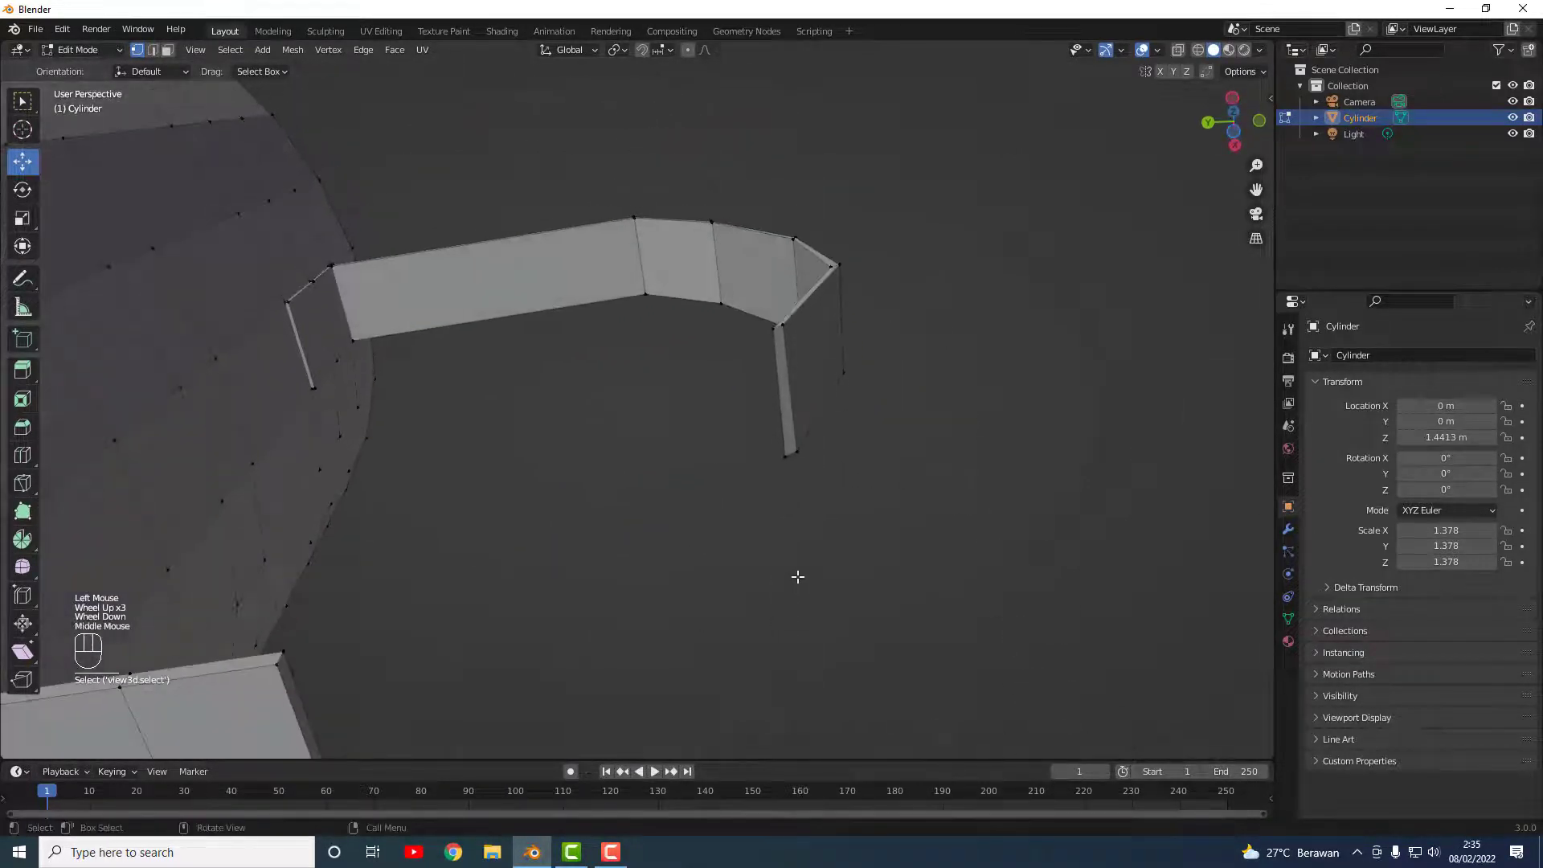
pyautogui.click(168, 51)
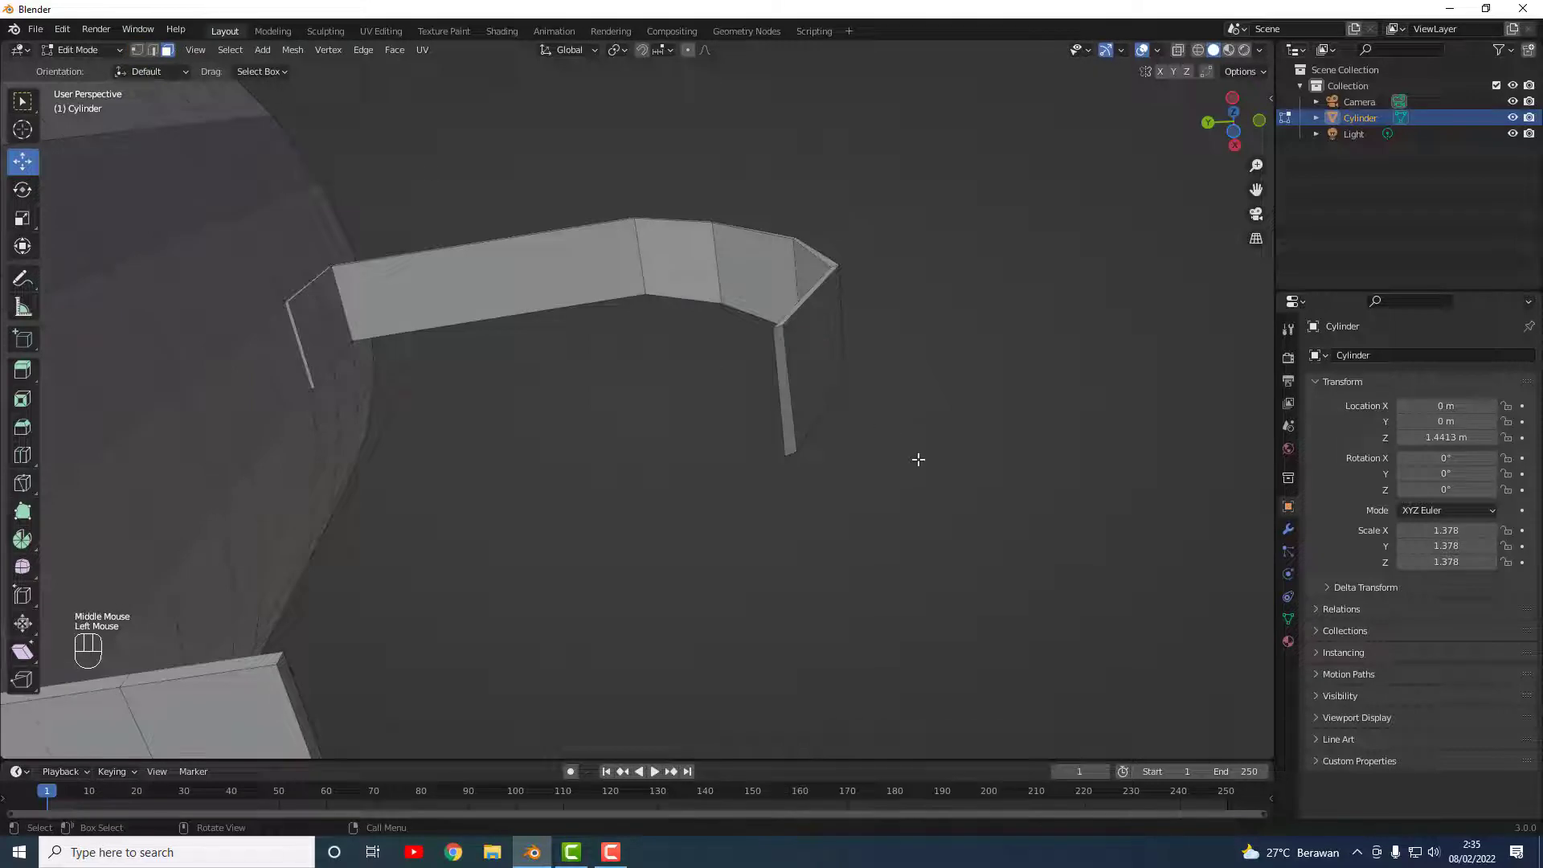
pyautogui.click(792, 406)
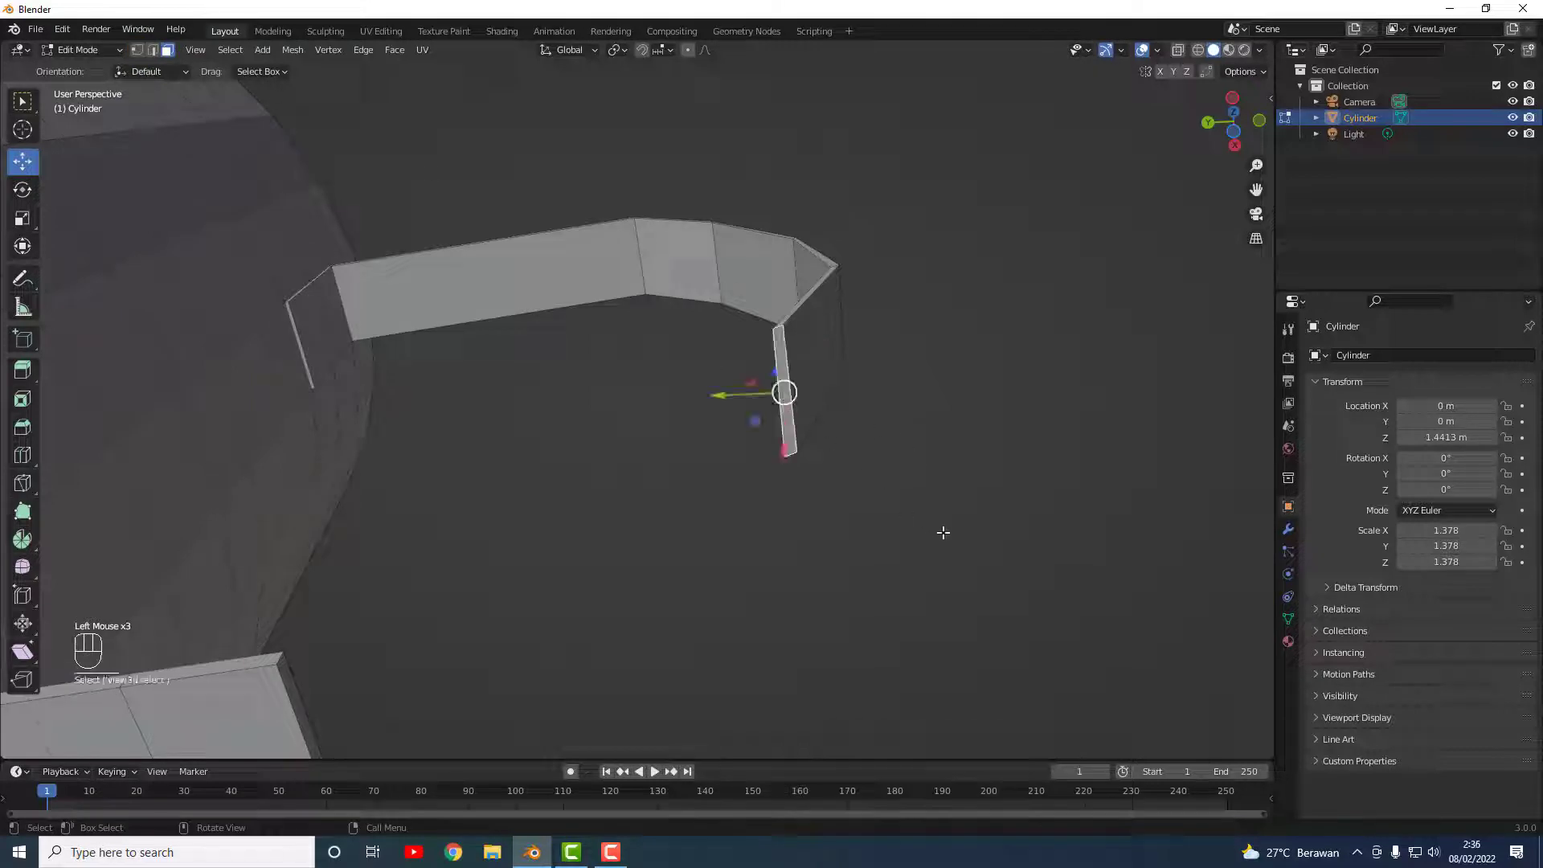
pyautogui.press('Delete')
pyautogui.click(908, 568)
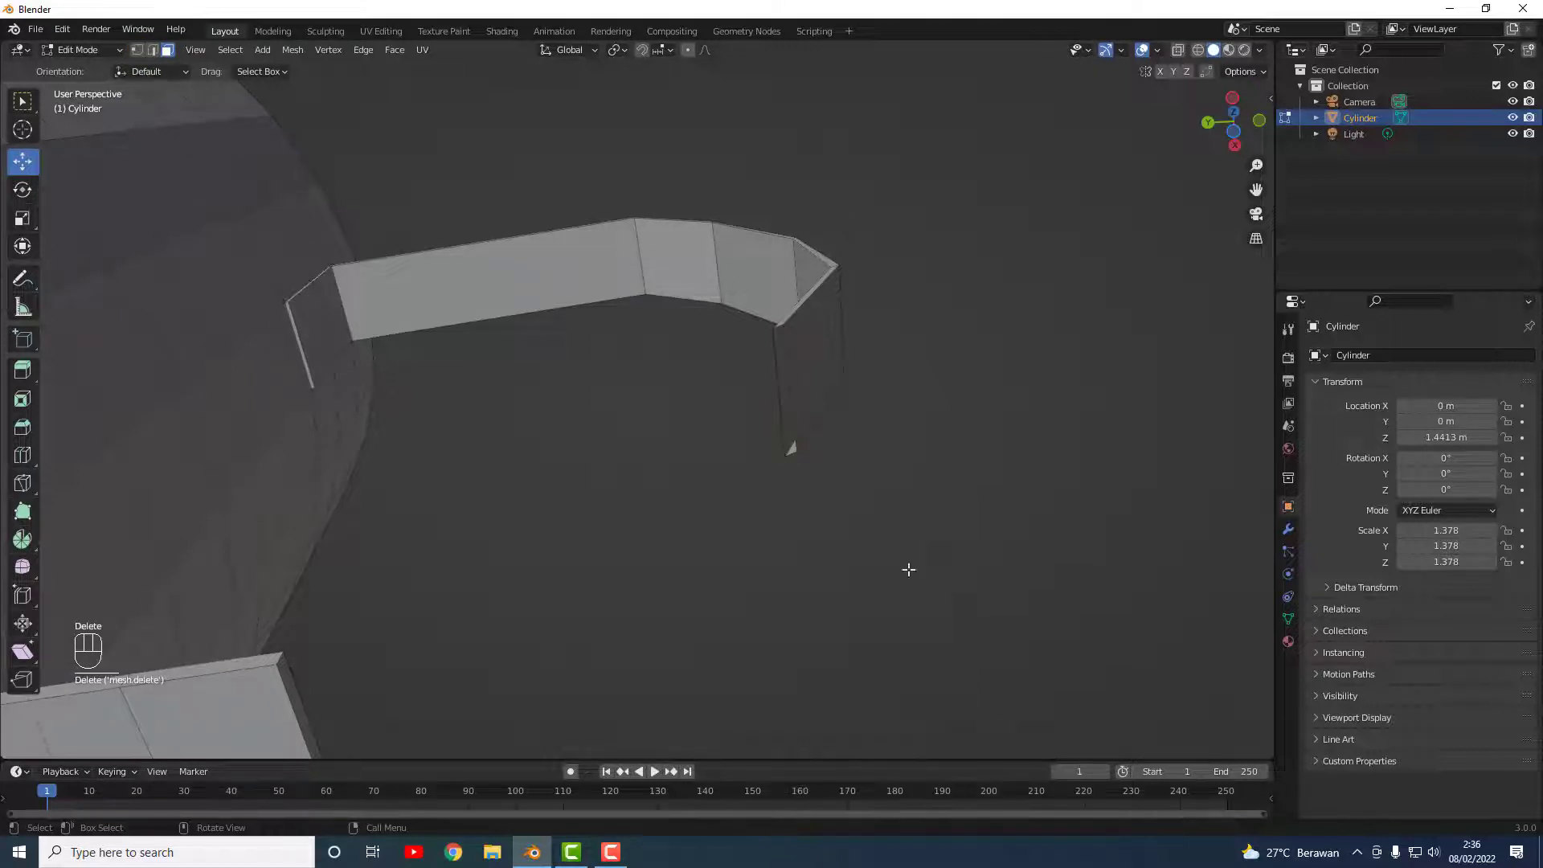
# Step: Delete the end cap face of the lower arm
pyautogui.scroll(-2, 723, 538)
pyautogui.moveTo(707, 539); pyautogui.dragTo(492, 536, button='middle')
pyautogui.click(500, 697)
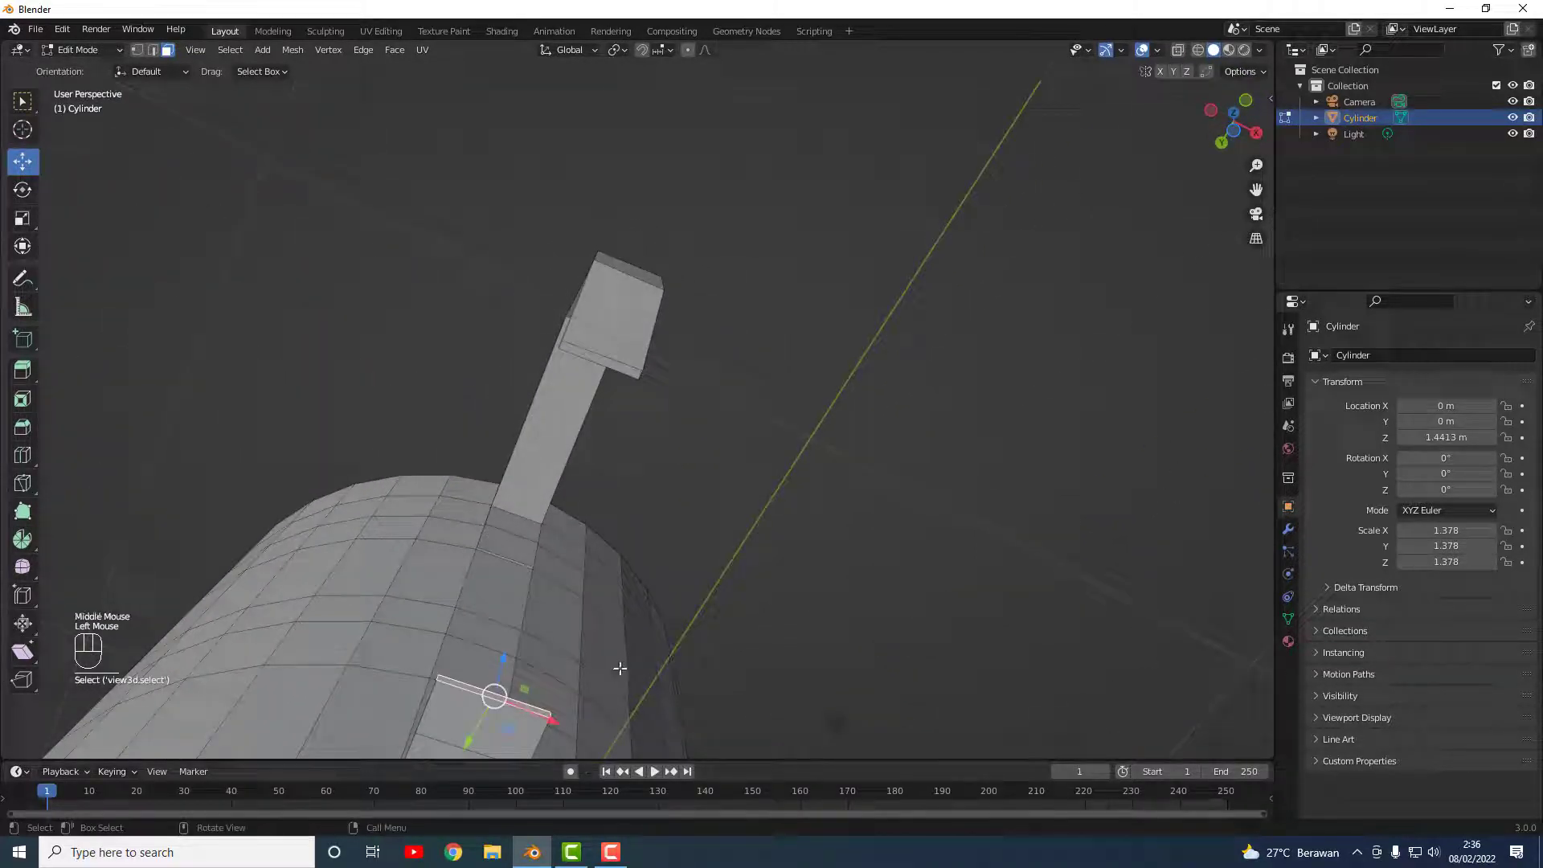
pyautogui.press('x')
pyautogui.click(586, 660)
# Step: Fill a wide face between matching wide edges at the open ends of the upper and lower arms
pyautogui.moveTo(764, 578); pyautogui.dragTo(790, 660, button='middle')
pyautogui.scroll(-1, 699, 586)
pyautogui.scroll(2, 699, 578)
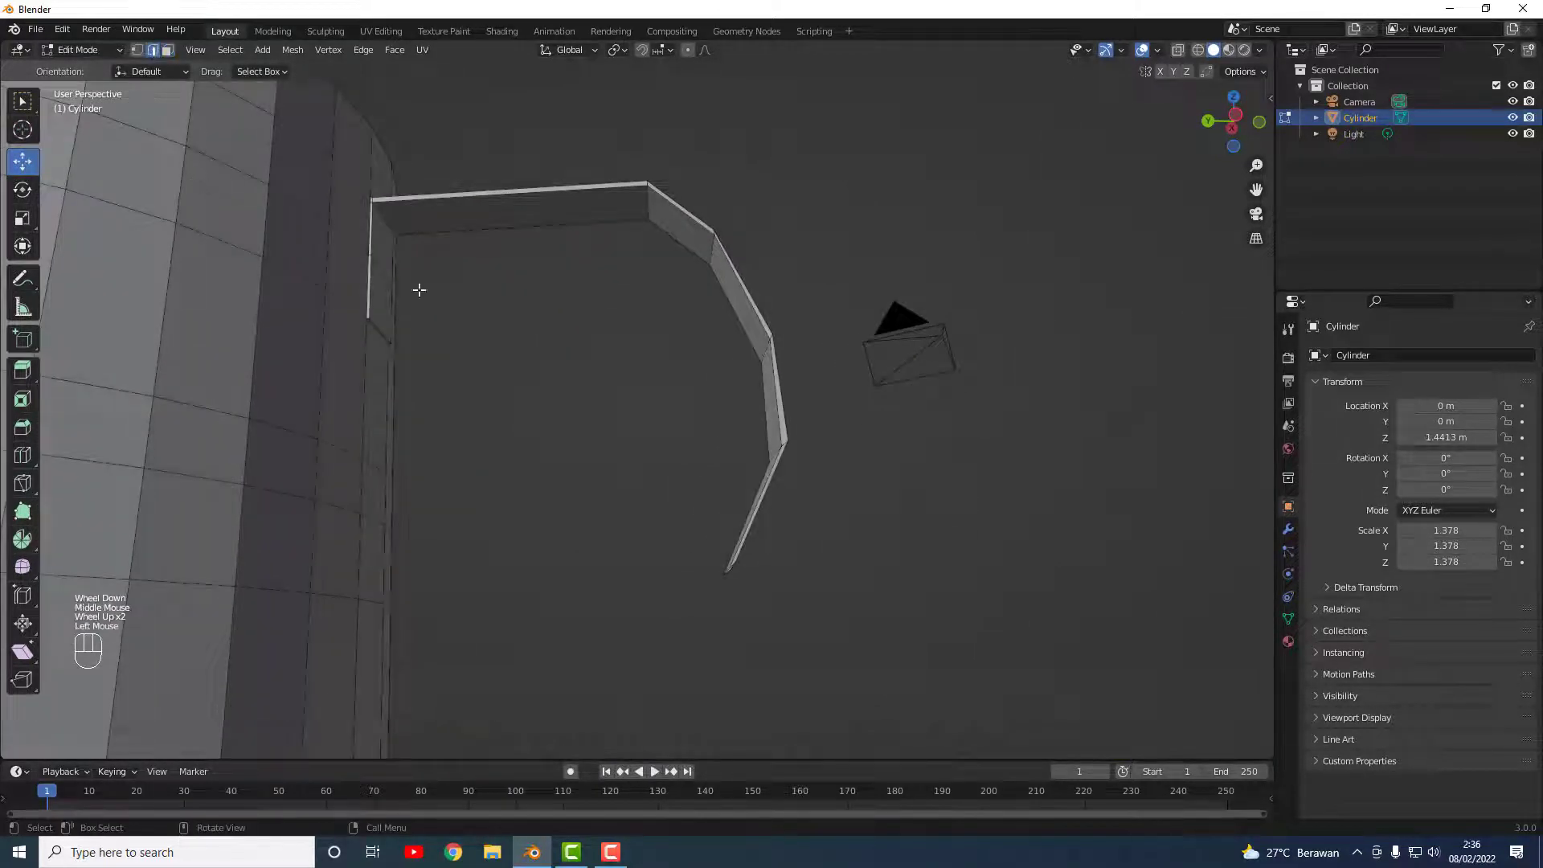
pyautogui.moveTo(687, 648); pyautogui.dragTo(683, 565, button='middle')
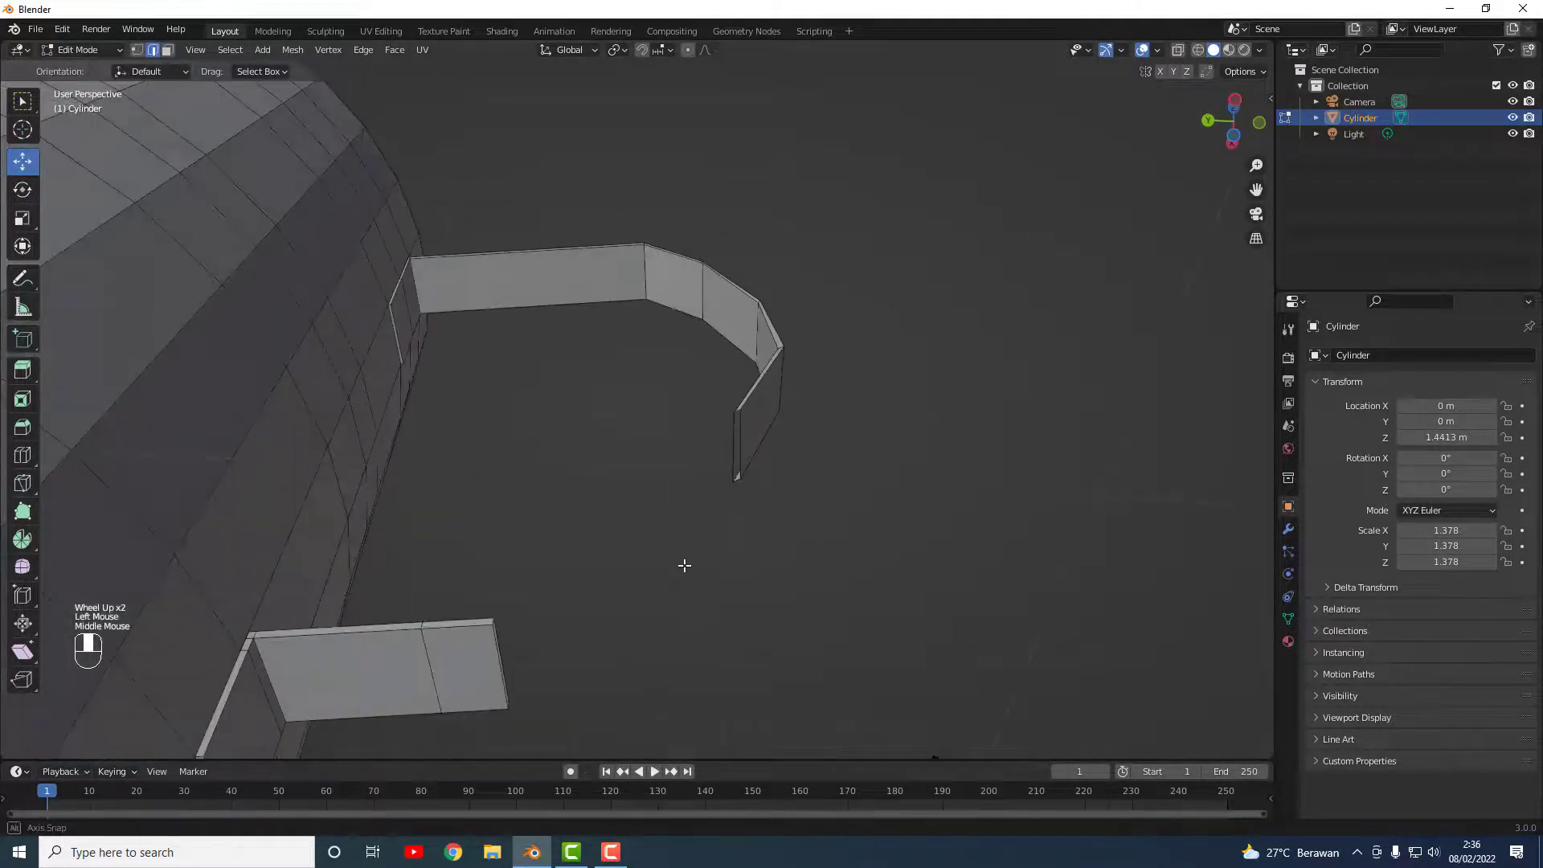
pyautogui.click(736, 442)
pyautogui.moveTo(755, 541); pyautogui.dragTo(714, 551, button='middle')
pyautogui.keyDown('shift'); pyautogui.click(554, 705); pyautogui.keyUp('shift')
pyautogui.press('f')
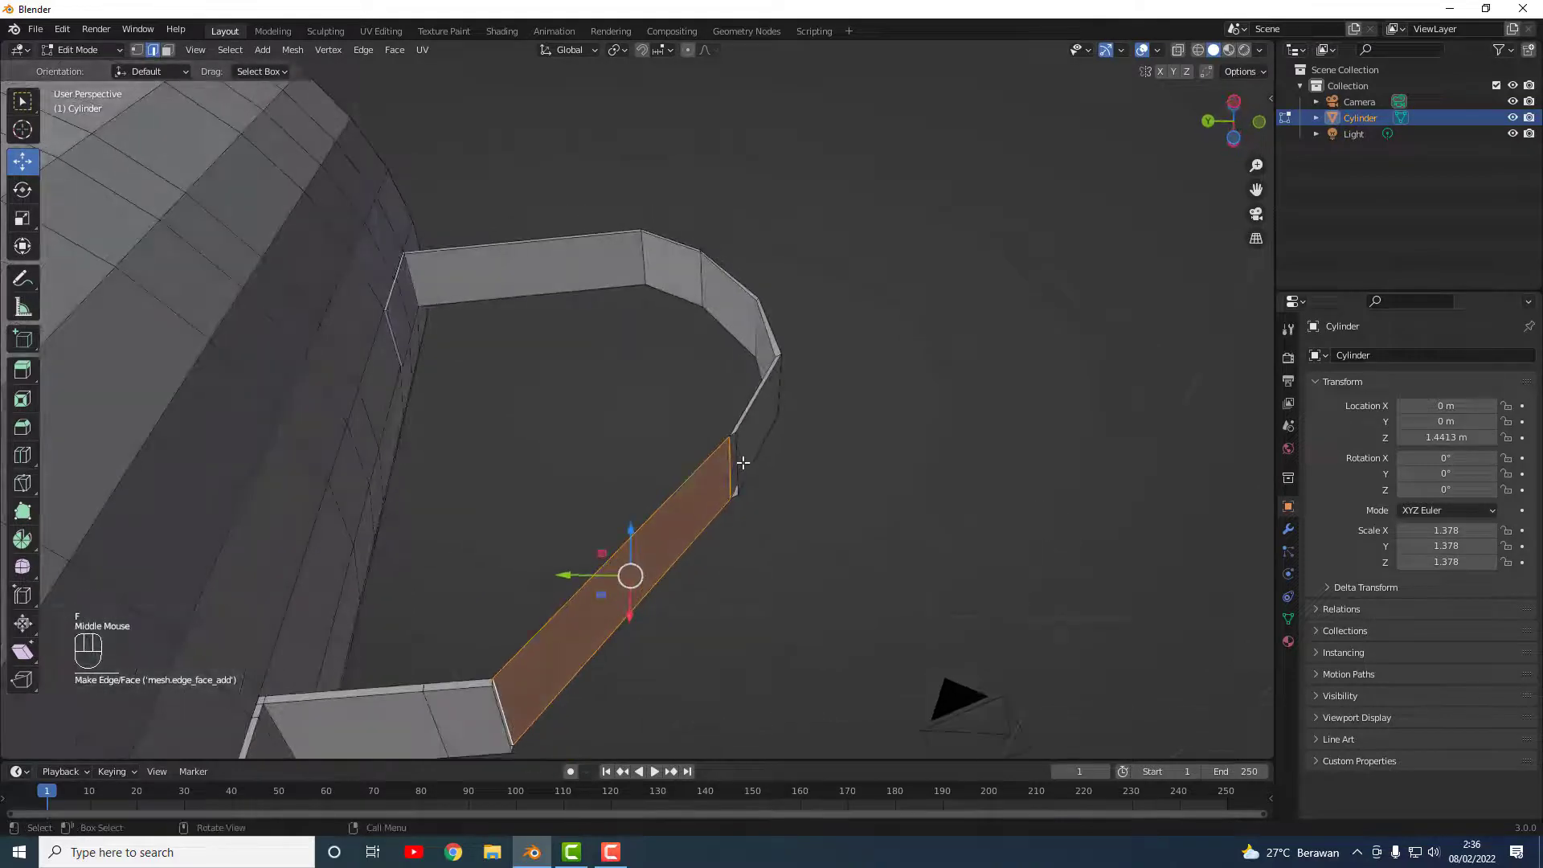
# Step: Fill the second wide face of the connecting segment between the remaining wide end edges of both arms
pyautogui.click(734, 432)
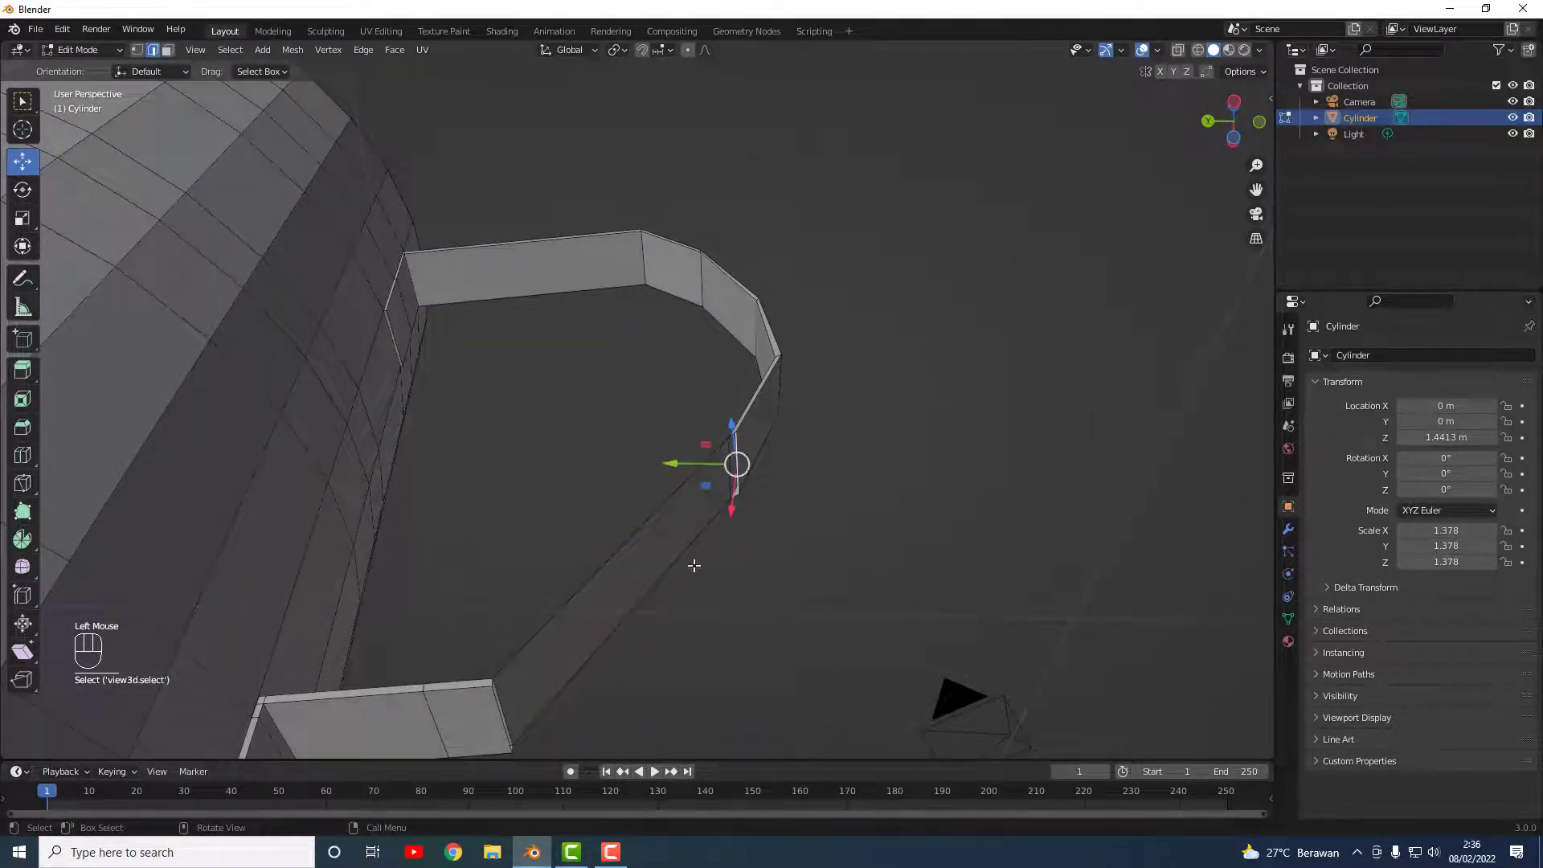
pyautogui.moveTo(719, 659); pyautogui.dragTo(497, 679, button='middle')
pyautogui.keyDown('shift'); pyautogui.click(497, 679); pyautogui.keyUp('shift')
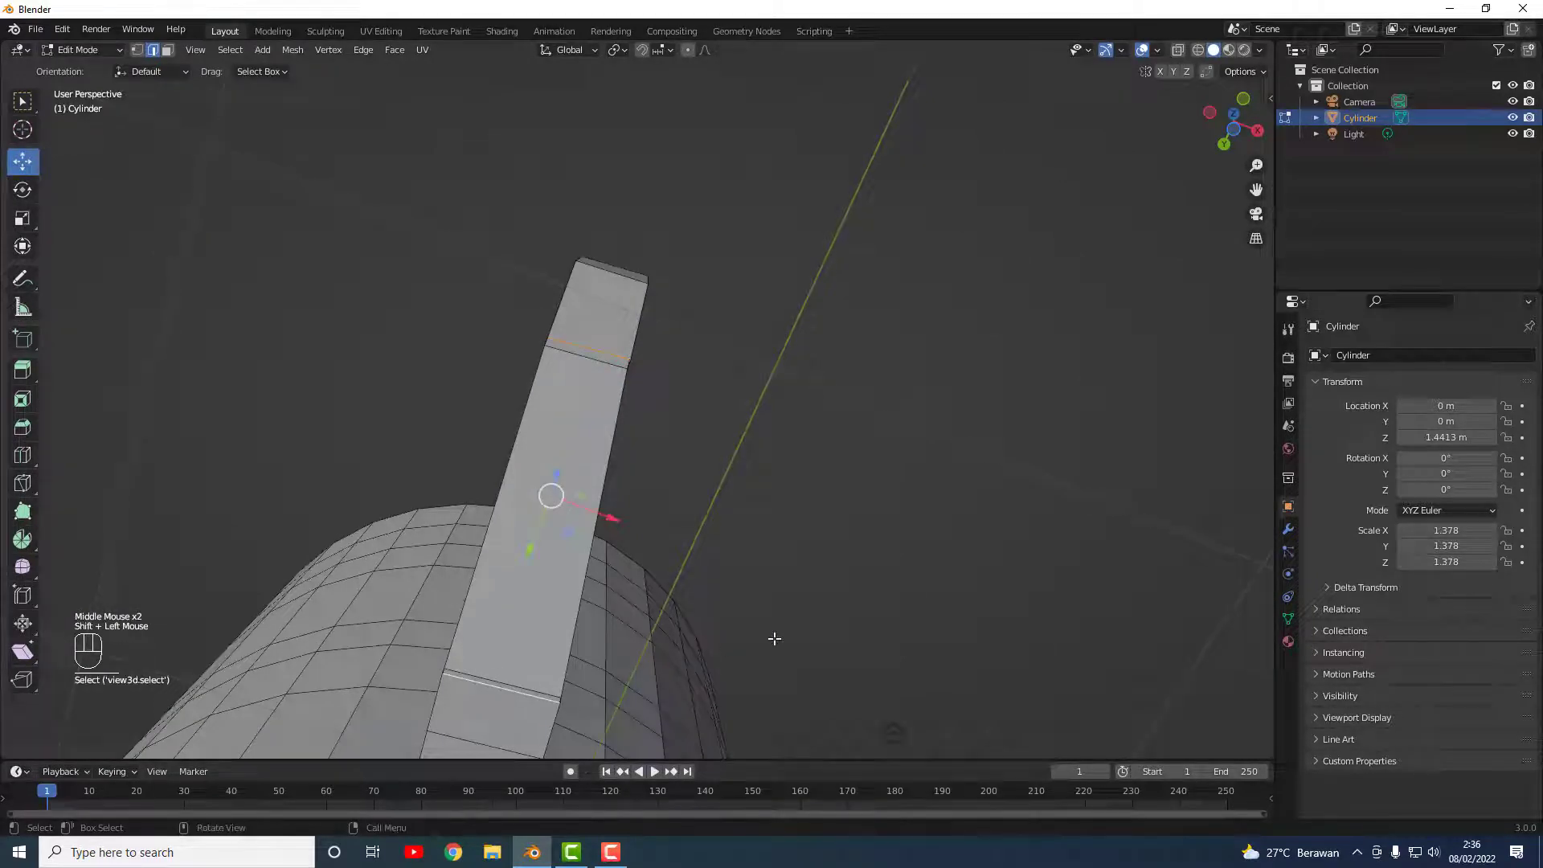
pyautogui.press('f')
pyautogui.moveTo(802, 513)
pyautogui.mouseDown(button='middle')
pyautogui.moveTo(995, 562)
pyautogui.moveTo(807, 522)
pyautogui.mouseUp(button='middle')
pyautogui.scroll(1, 799, 538)
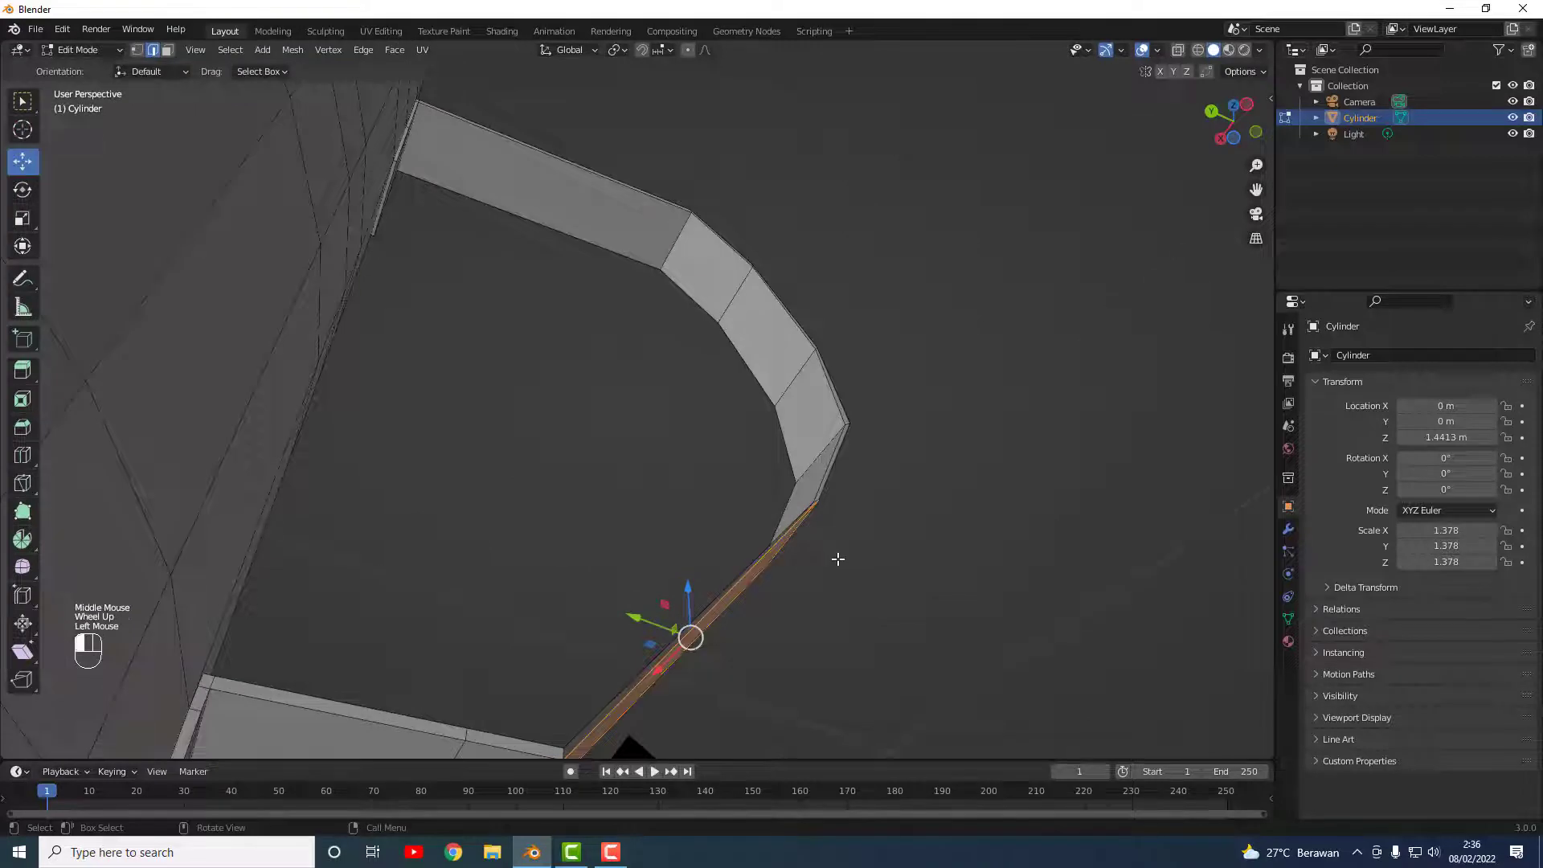
pyautogui.click(800, 537)
pyautogui.scroll(2, 807, 540)
pyautogui.moveTo(944, 556)
pyautogui.mouseDown(button='middle')
pyautogui.moveTo(951, 592)
pyautogui.moveTo(921, 558)
pyautogui.mouseUp(button='middle')
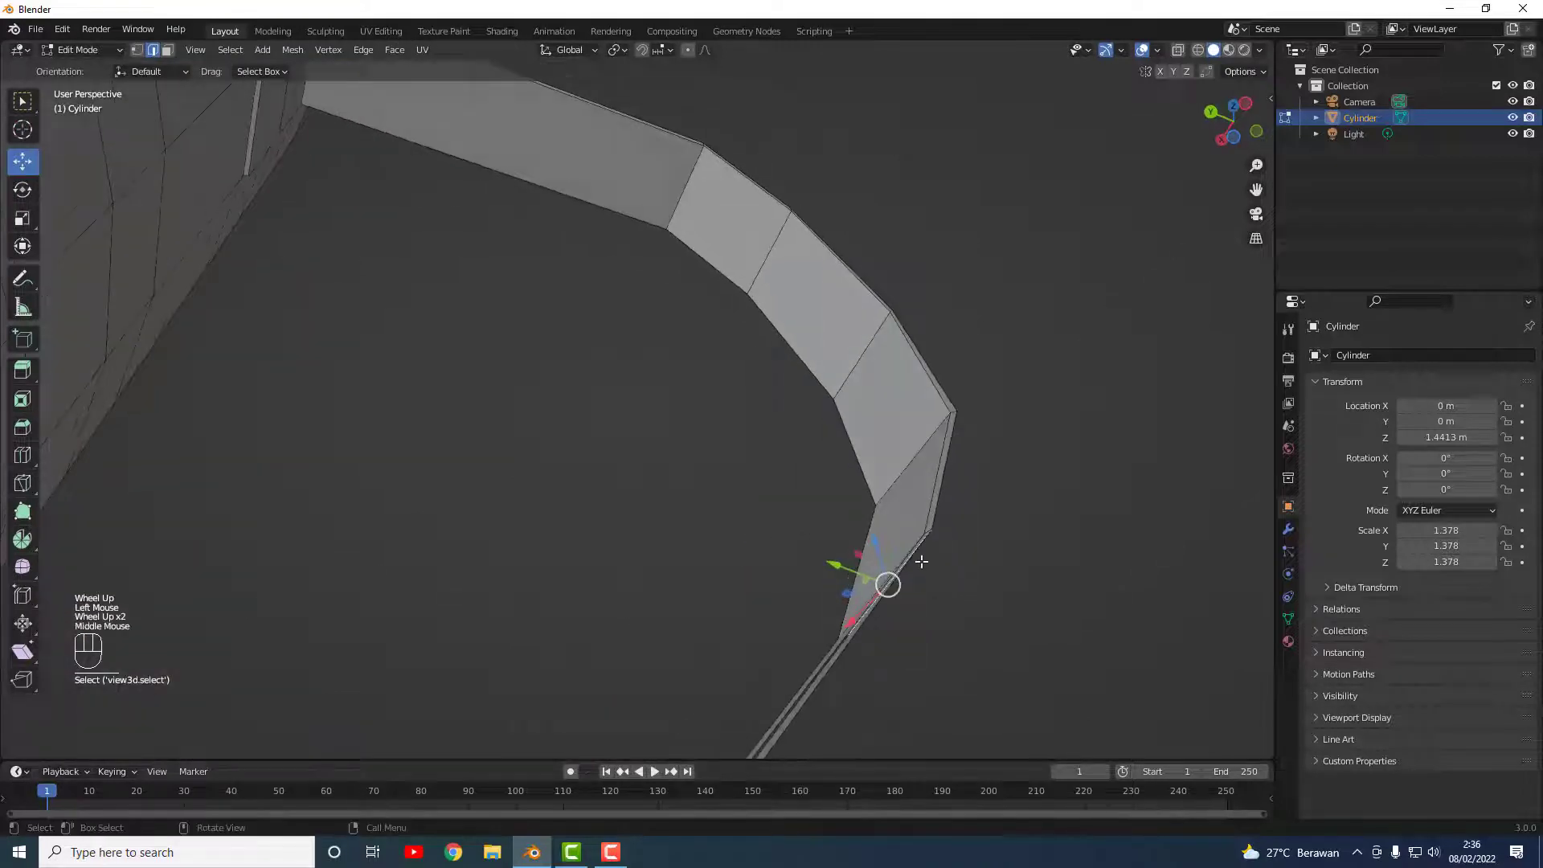
pyautogui.scroll(1, 921, 557)
pyautogui.click(1173, 637)
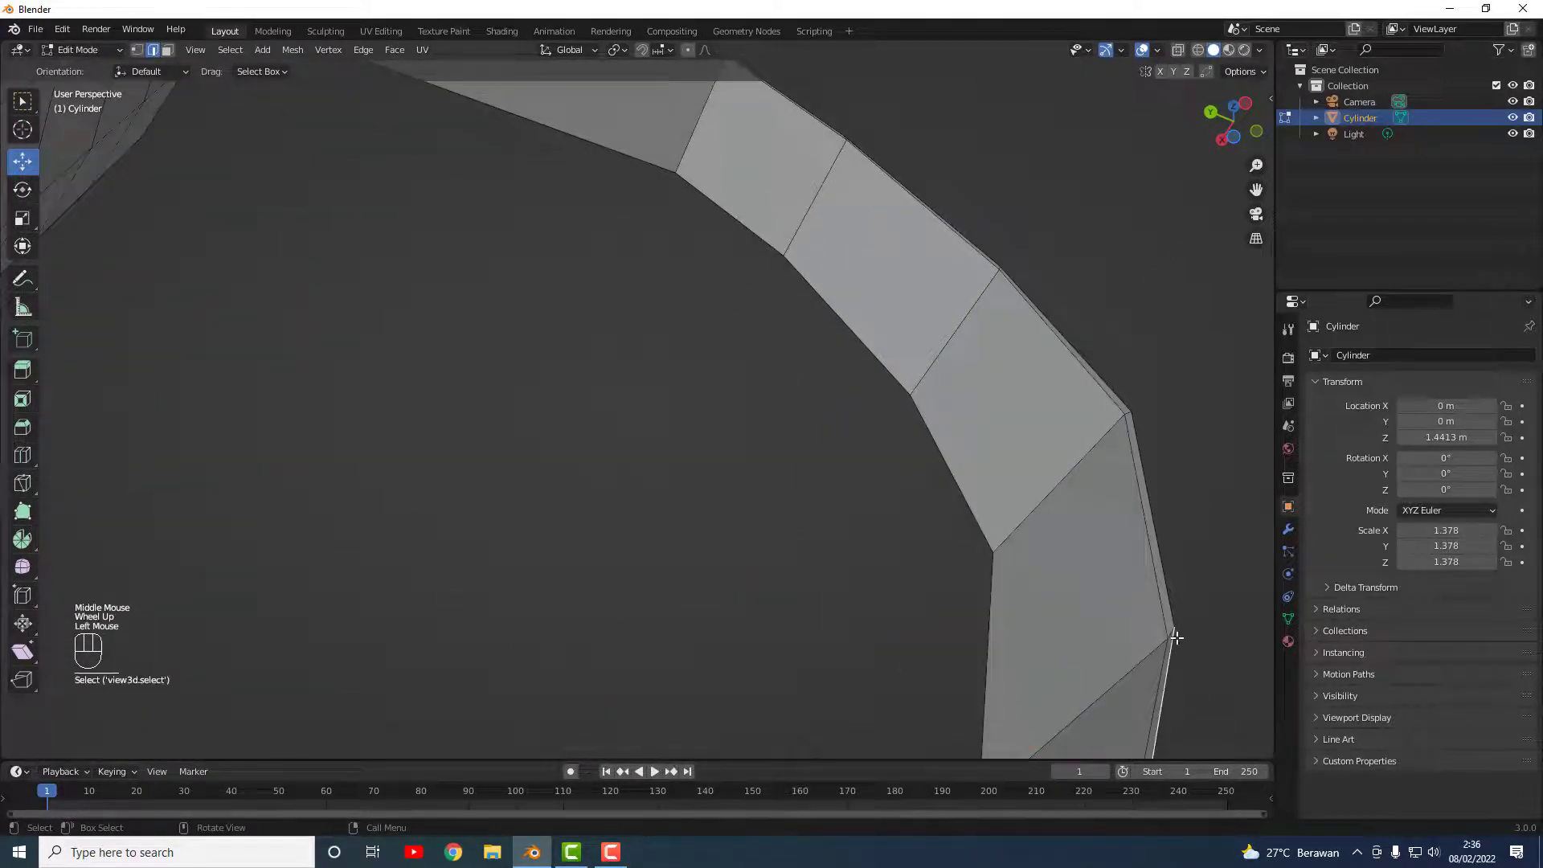
pyautogui.moveTo(1195, 672); pyautogui.dragTo(1148, 655, button='middle')
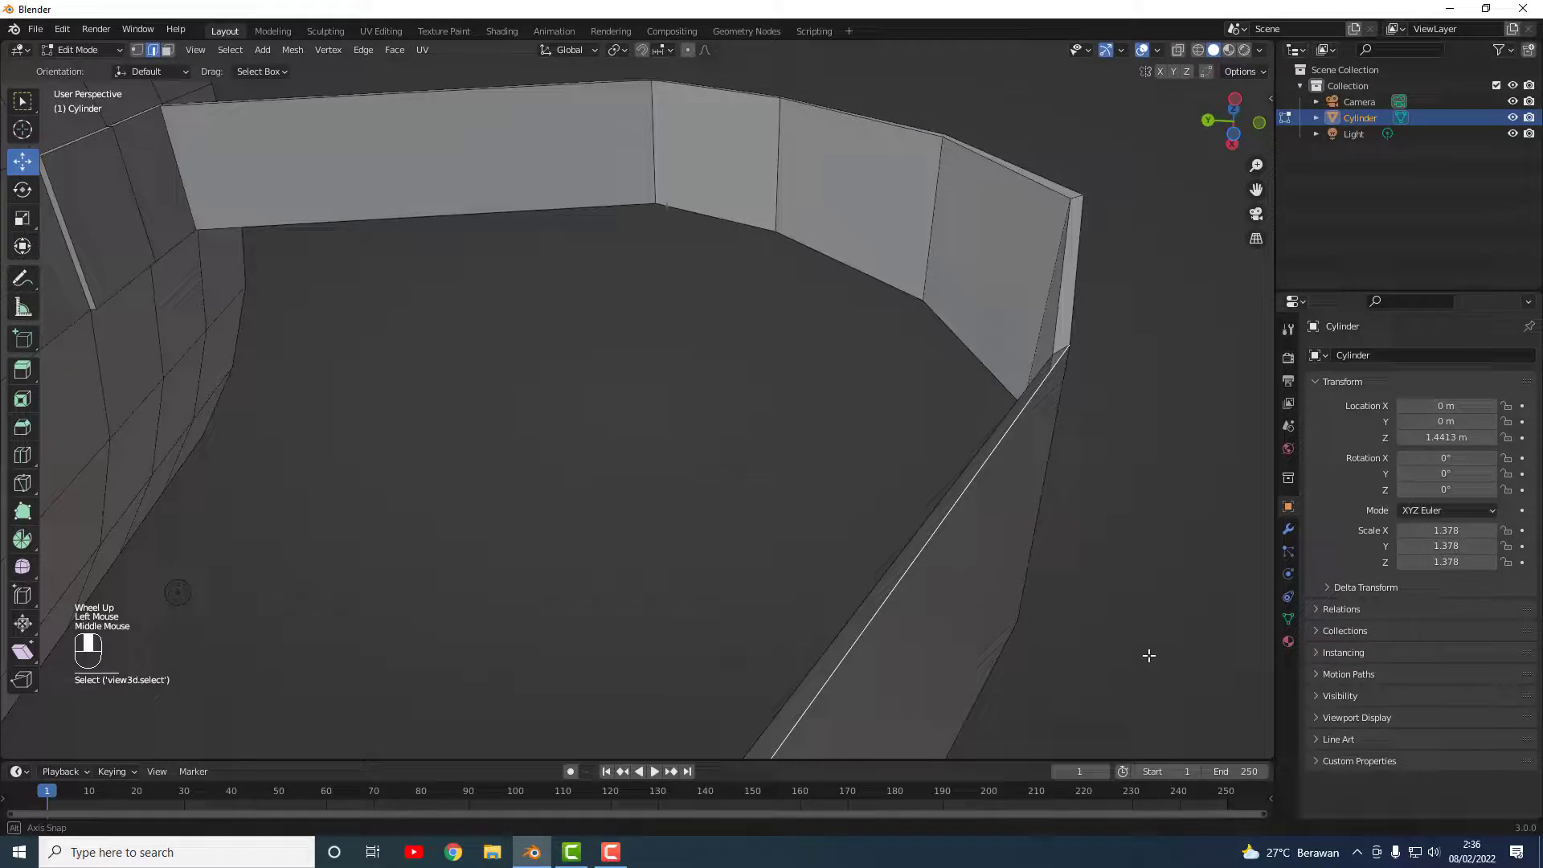
pyautogui.click(1061, 351)
pyautogui.scroll(-2, 827, 654)
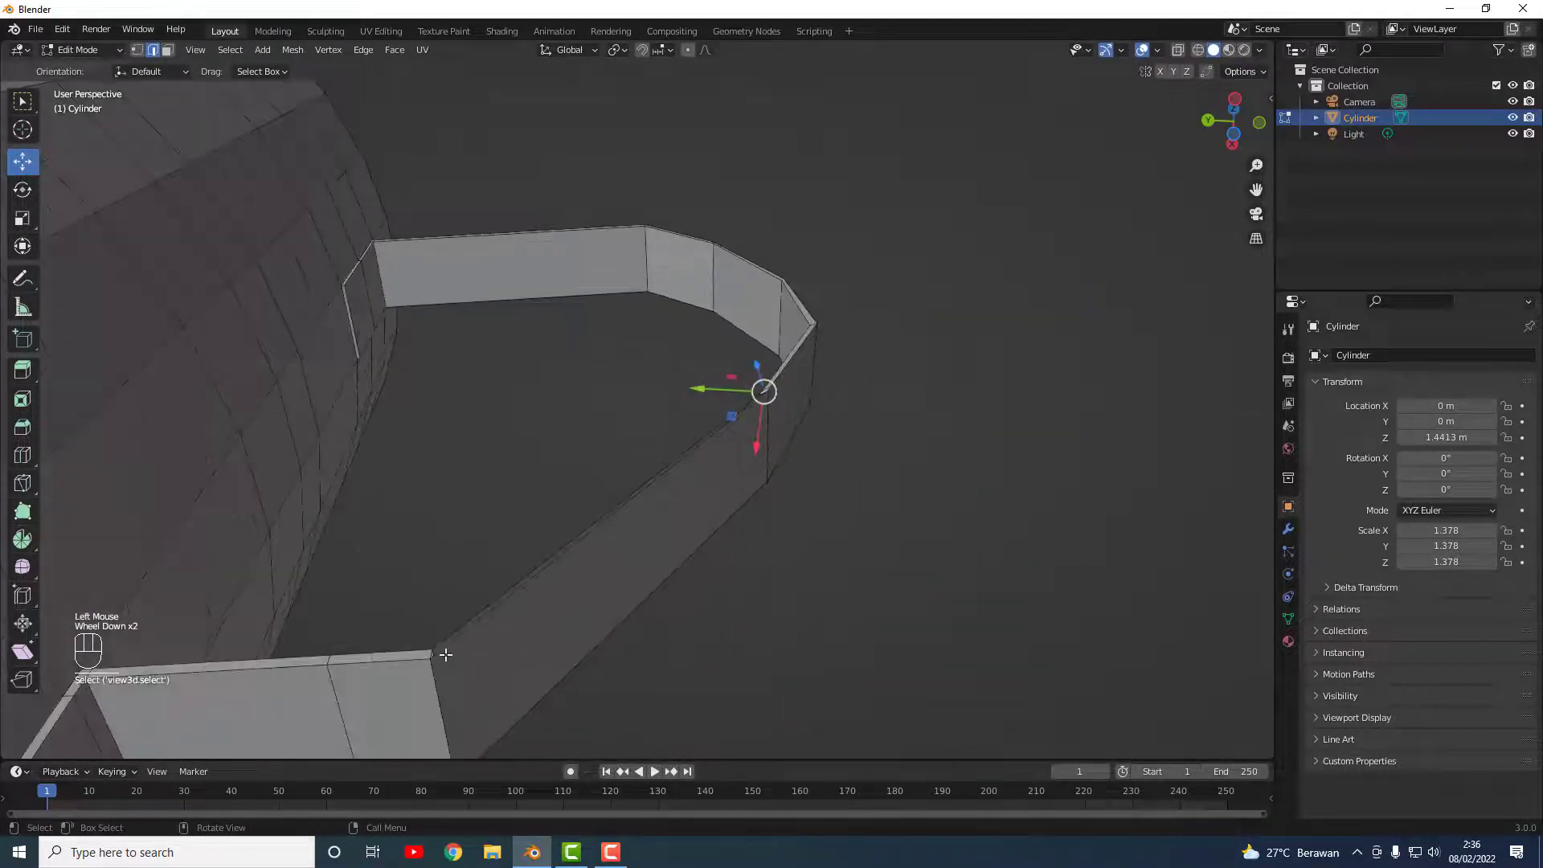
pyautogui.keyDown('shift'); pyautogui.click(434, 651); pyautogui.keyUp('shift')
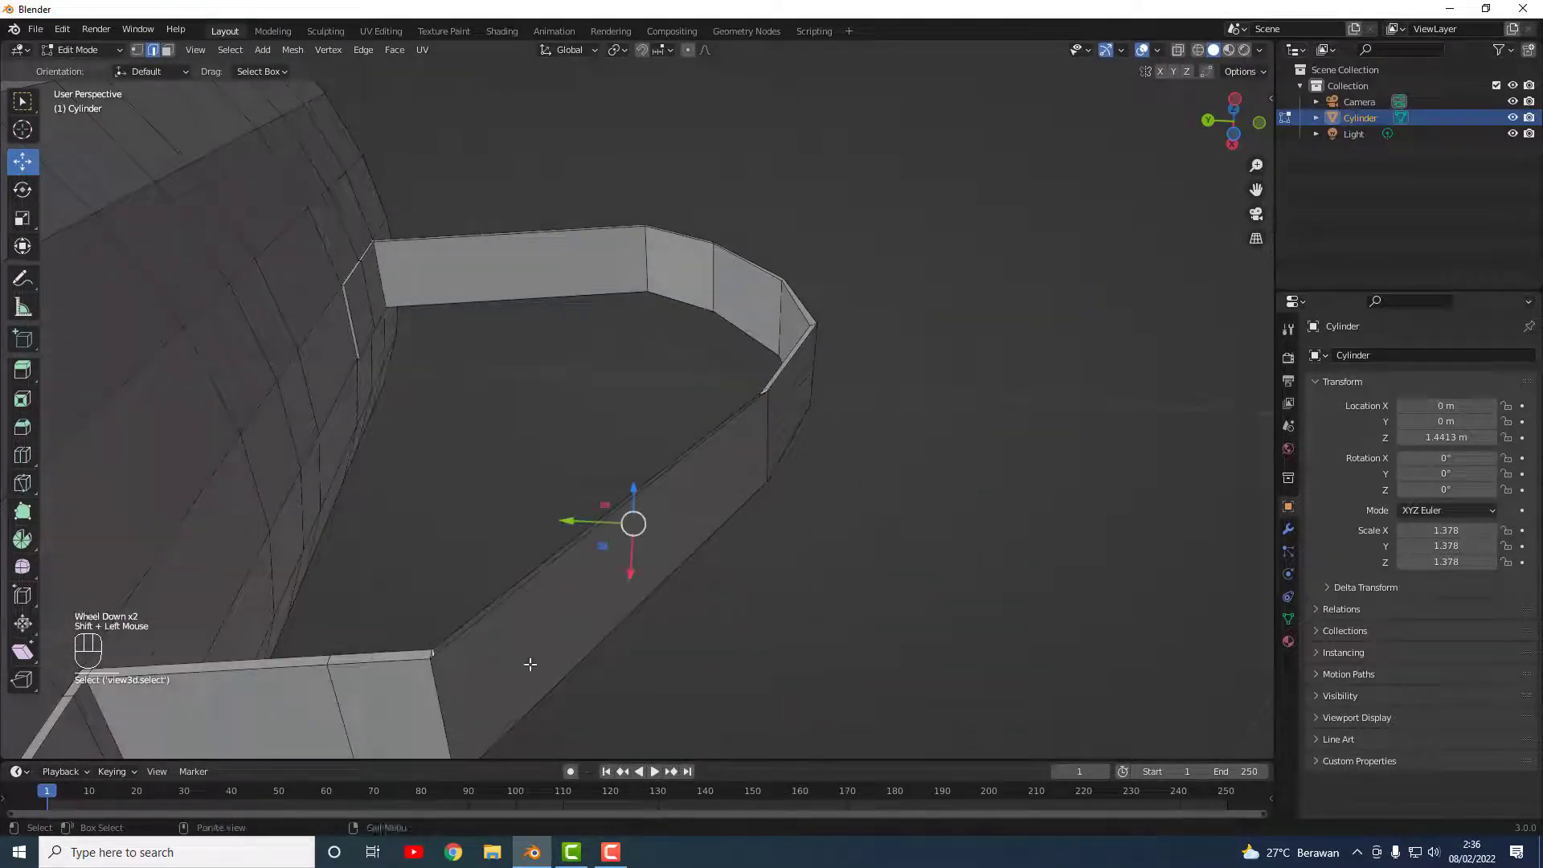
pyautogui.keyDown('shift'); pyautogui.click(431, 660); pyautogui.keyUp('shift')
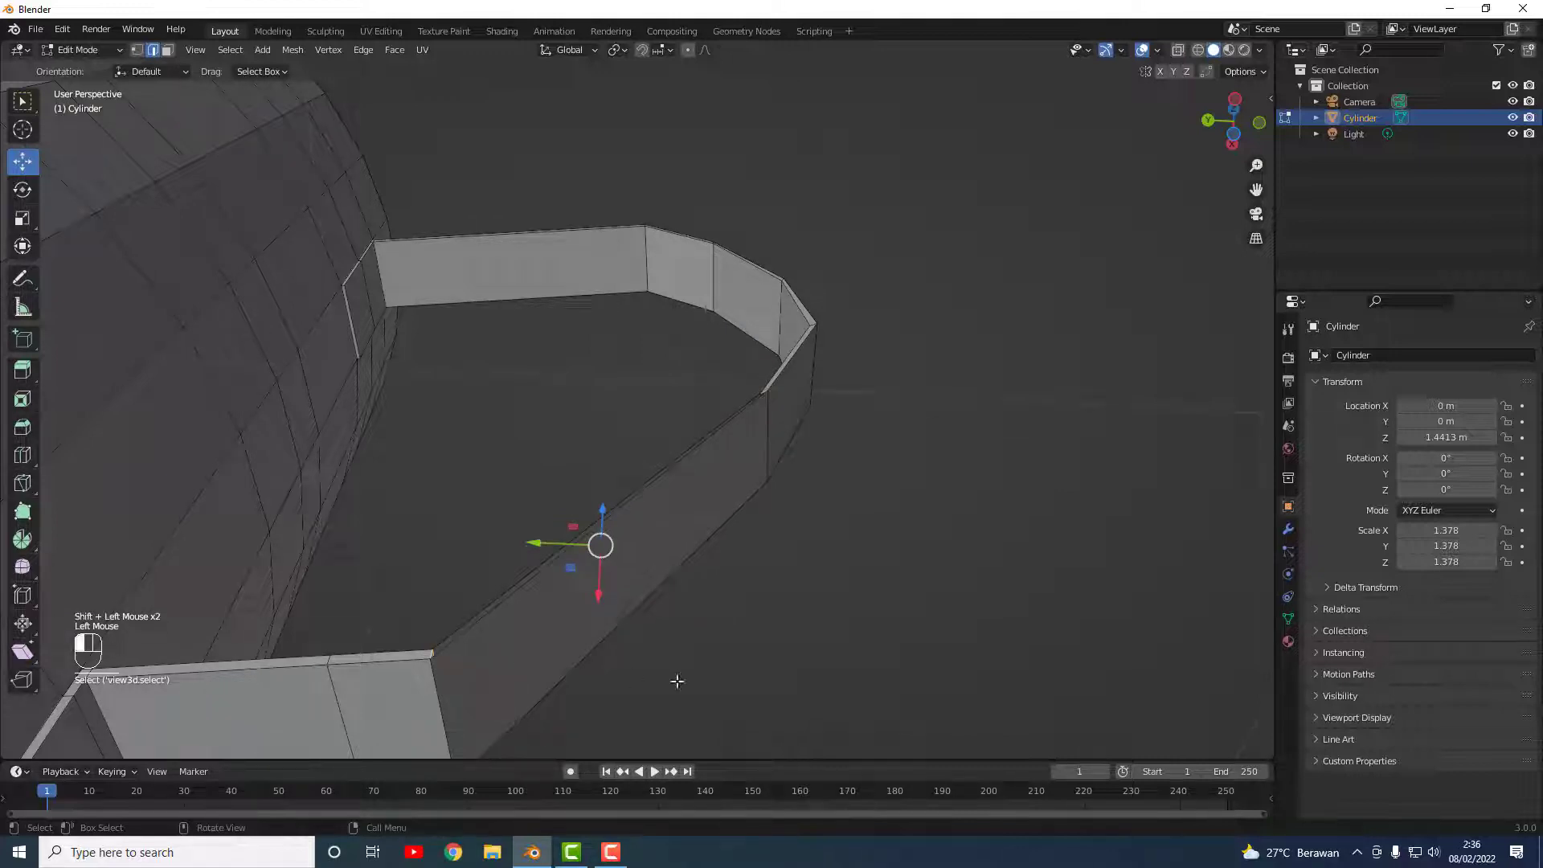
pyautogui.click(572, 665)
# Step: Fill the narrow side face of the connecting segment between the short end edges of the two arms
pyautogui.click(430, 654)
pyautogui.scroll(3, 827, 365)
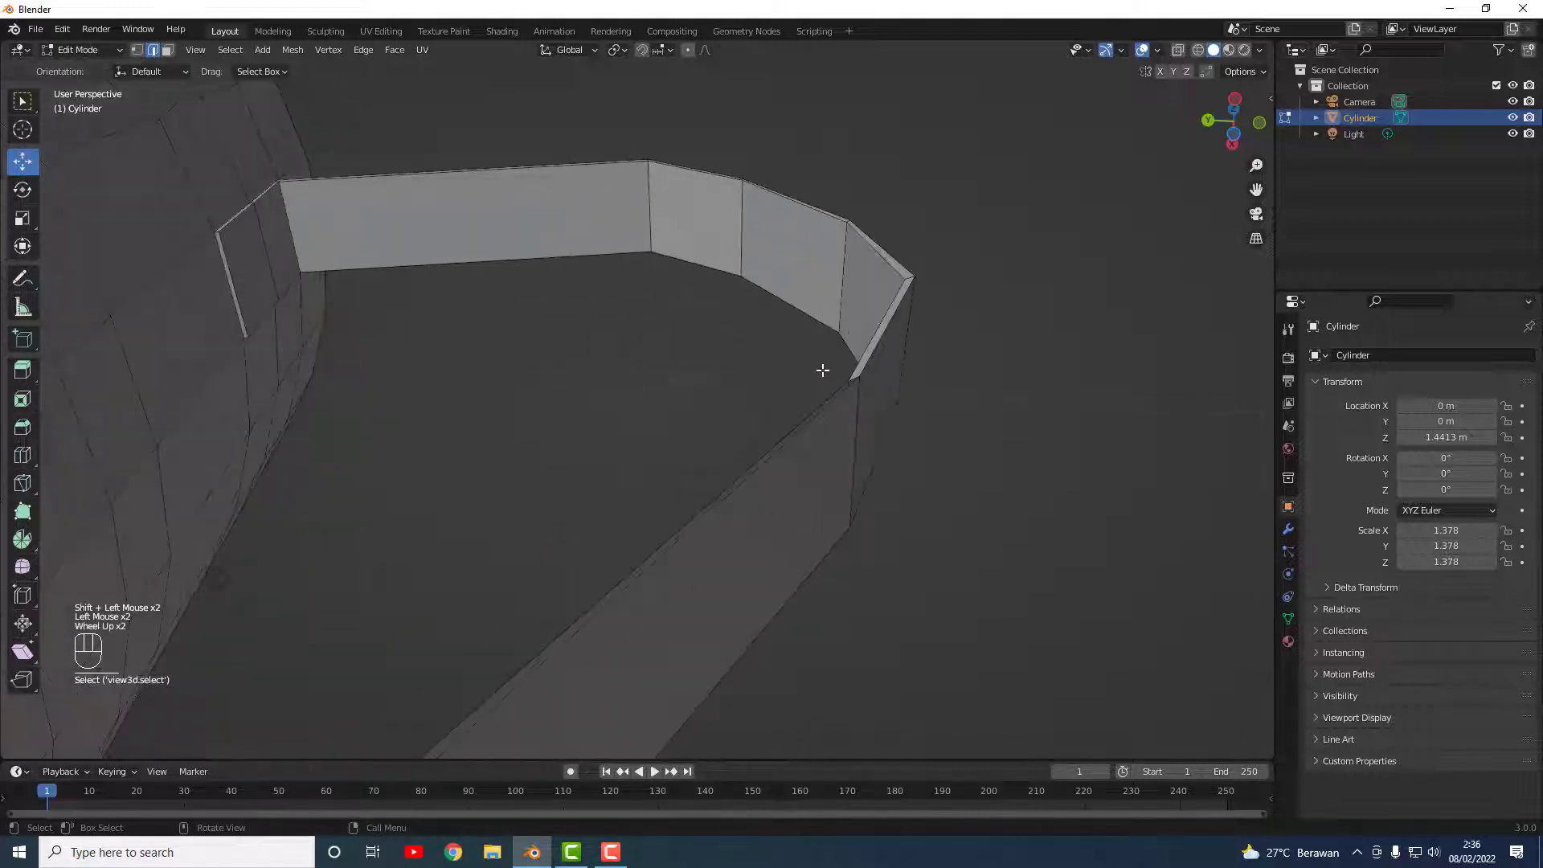
pyautogui.keyDown('shift'); pyautogui.click(1061, 353); pyautogui.keyUp('shift')
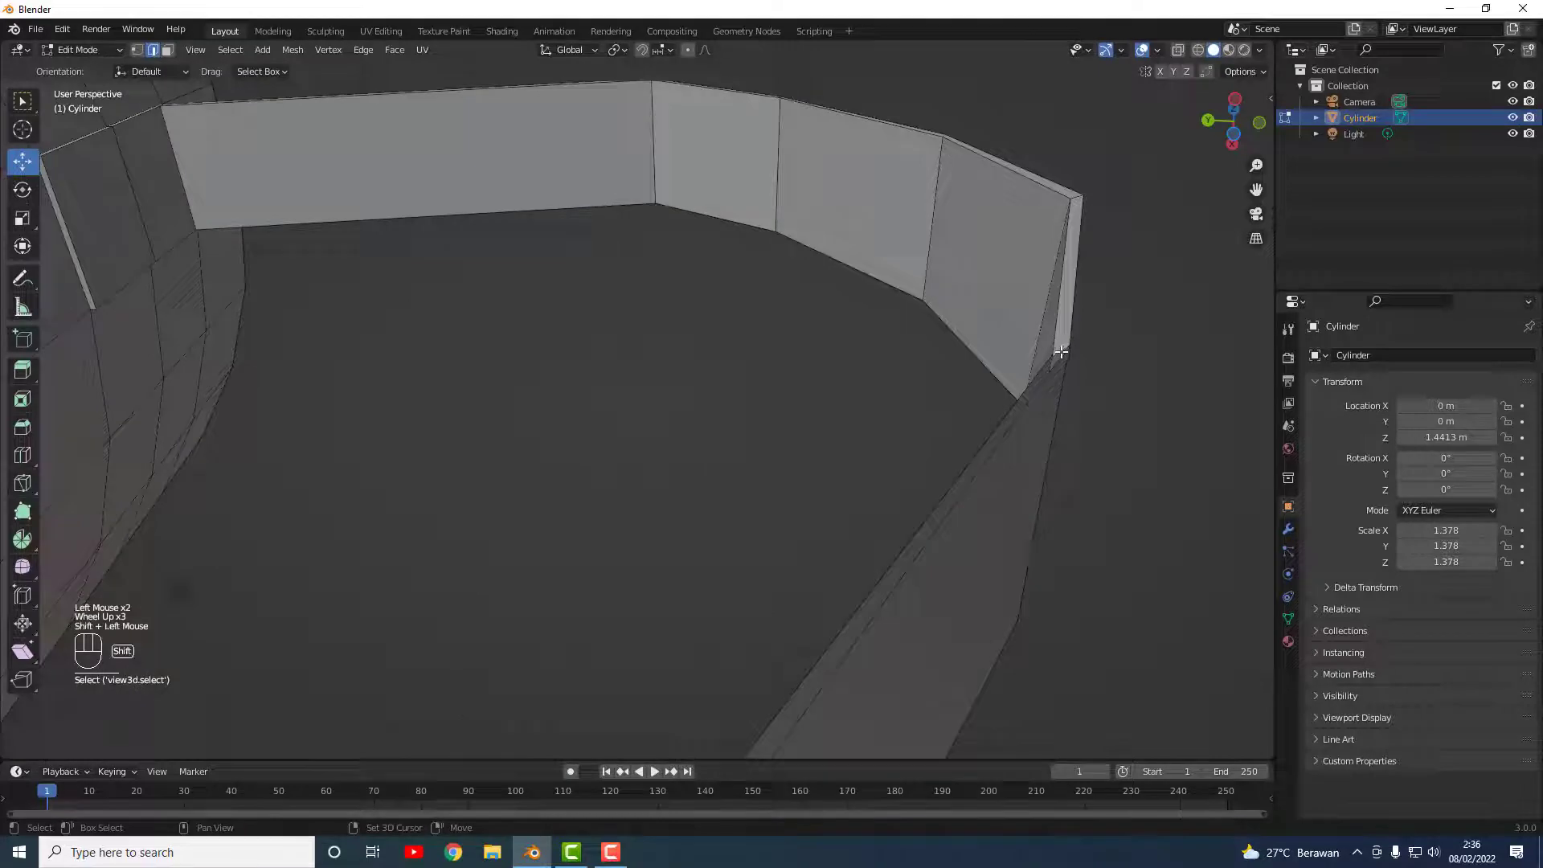
pyautogui.press('f')
# Step: Fill the narrow face on the connecting segment's opposite side, closing the handle between both arms
pyautogui.scroll(-2, 997, 563)
pyautogui.moveTo(985, 578); pyautogui.dragTo(783, 711, button='middle')
pyautogui.scroll(1, 784, 711)
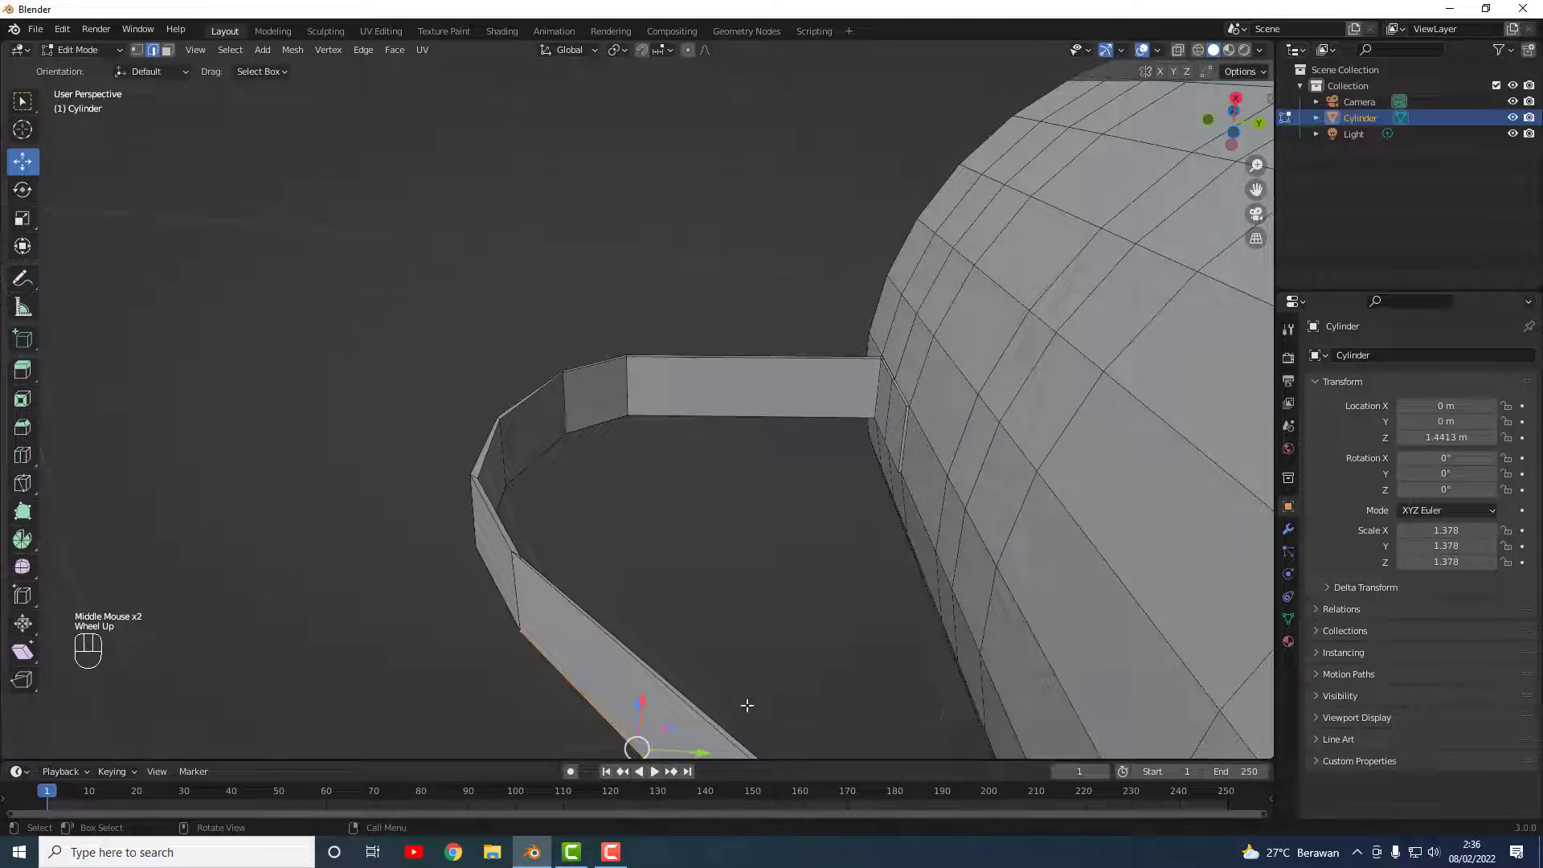
pyautogui.click(516, 553)
pyautogui.scroll(-1, 813, 514)
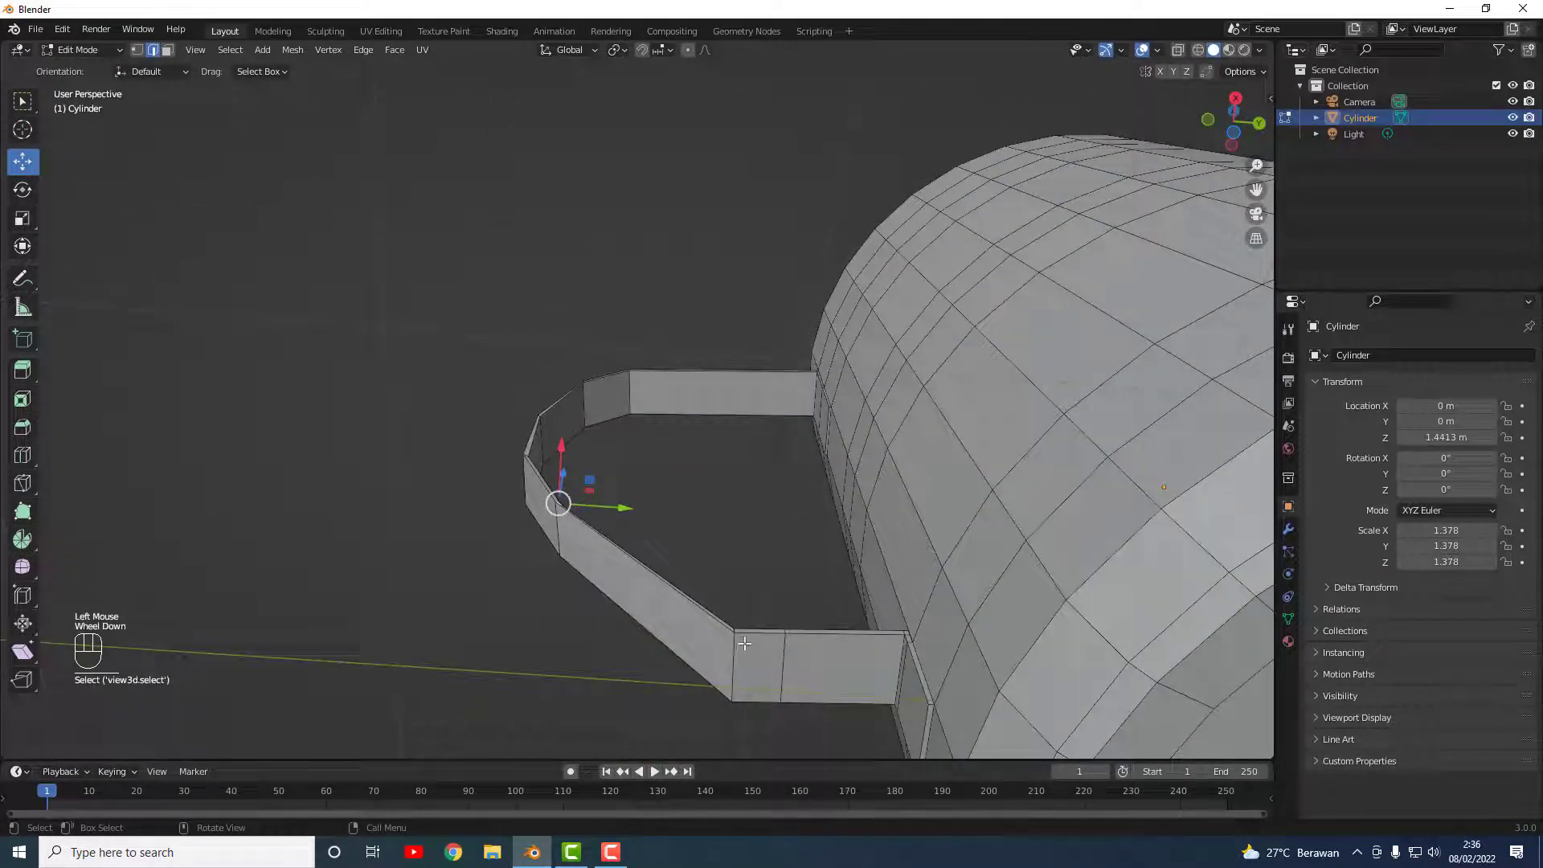
pyautogui.scroll(2, 753, 650)
pyautogui.keyDown('shift'); pyautogui.moveTo(878, 702); pyautogui.dragTo(827, 548, button='middle'); pyautogui.keyUp('shift')
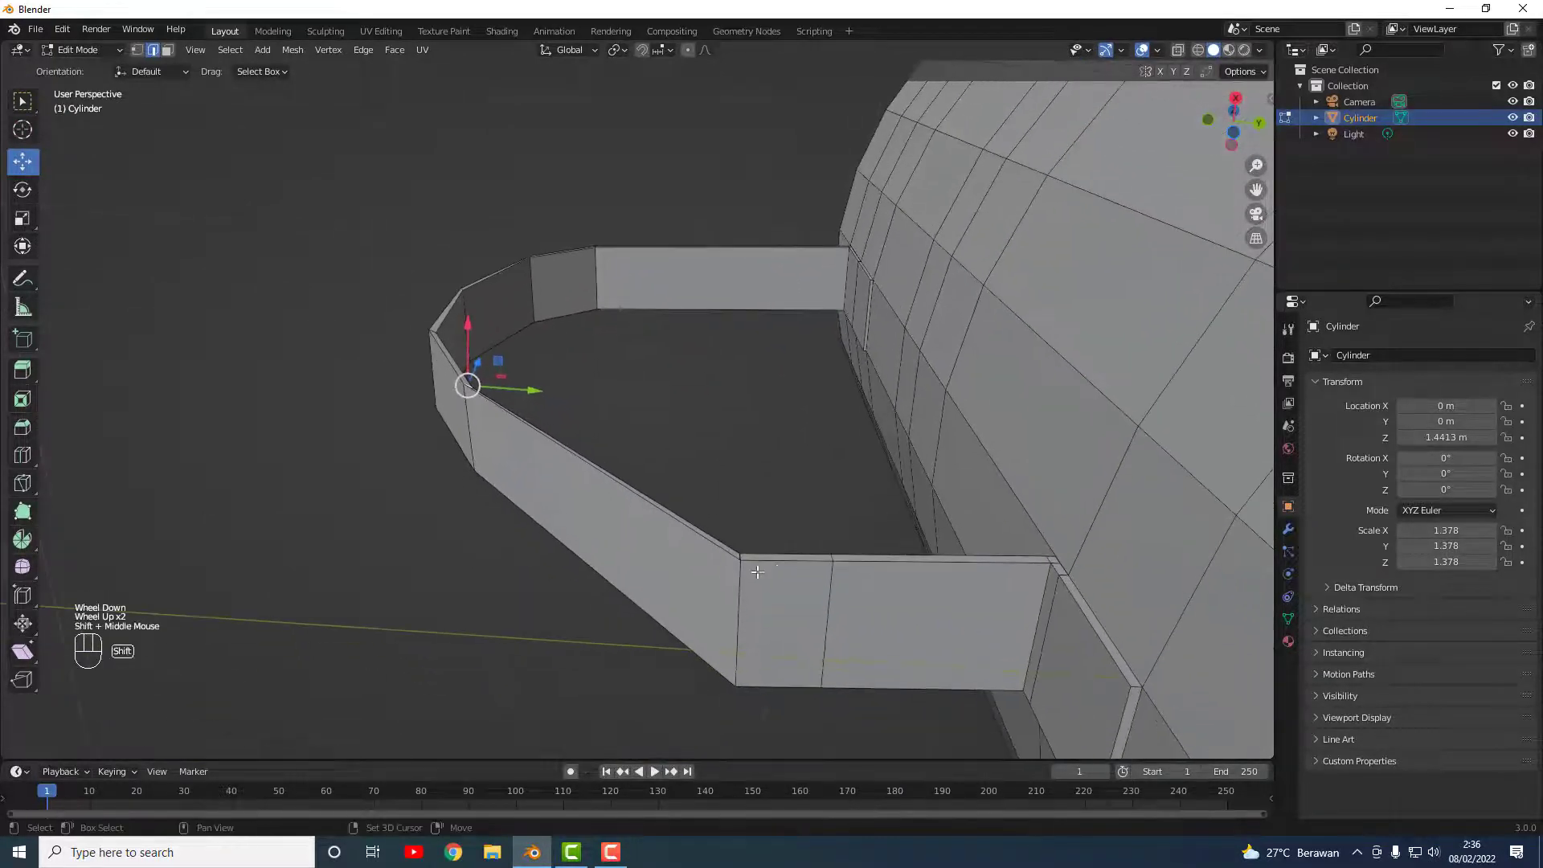
pyautogui.scroll(1, 779, 623)
pyautogui.keyDown('shift'); pyautogui.click(781, 622); pyautogui.keyUp('shift')
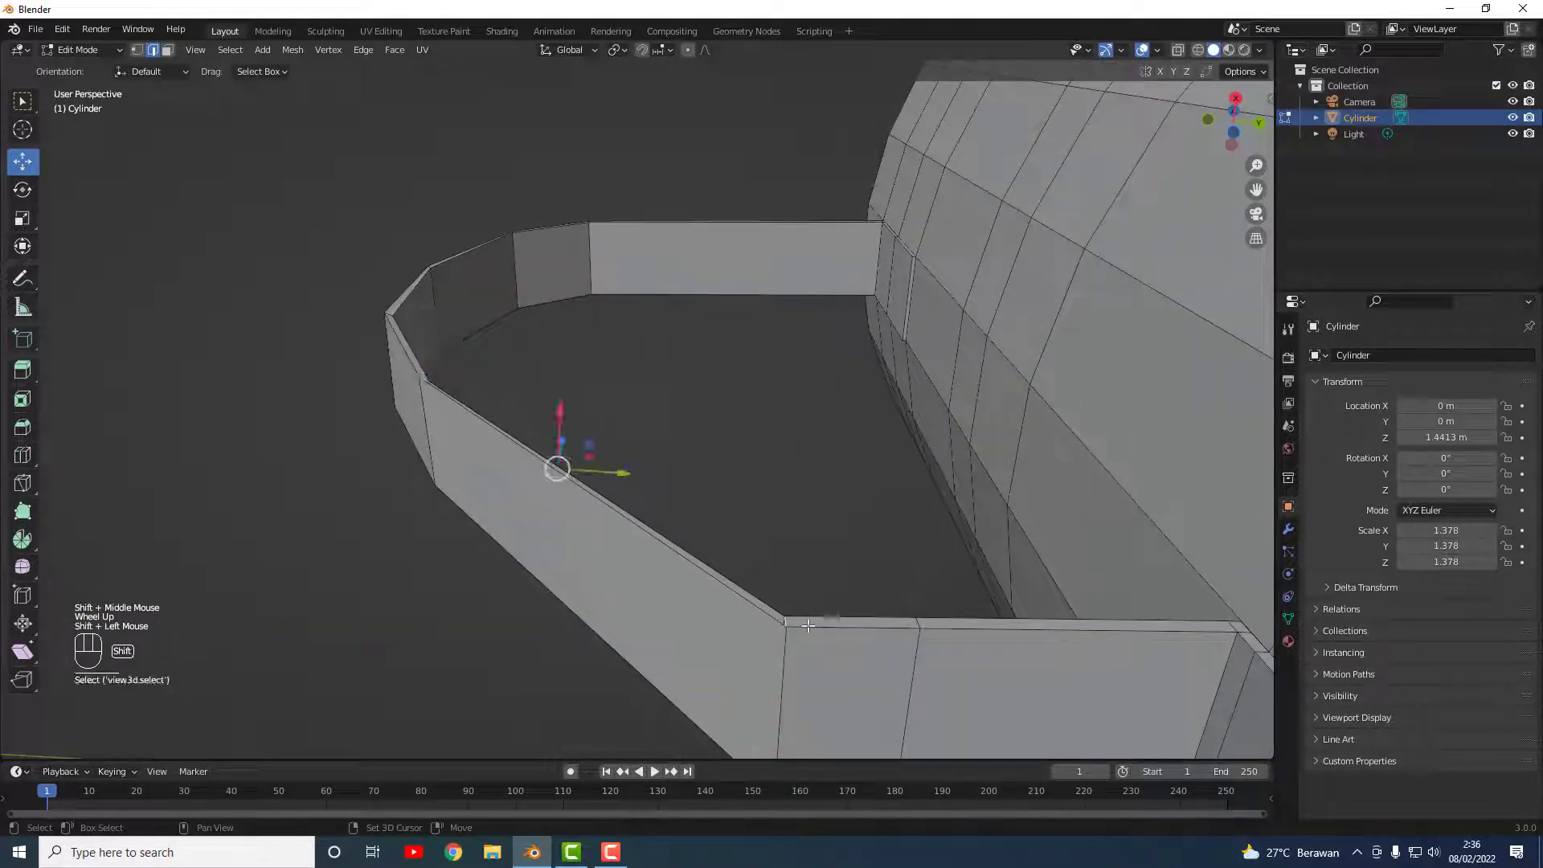
pyautogui.press('f')
pyautogui.scroll(-2, 818, 482)
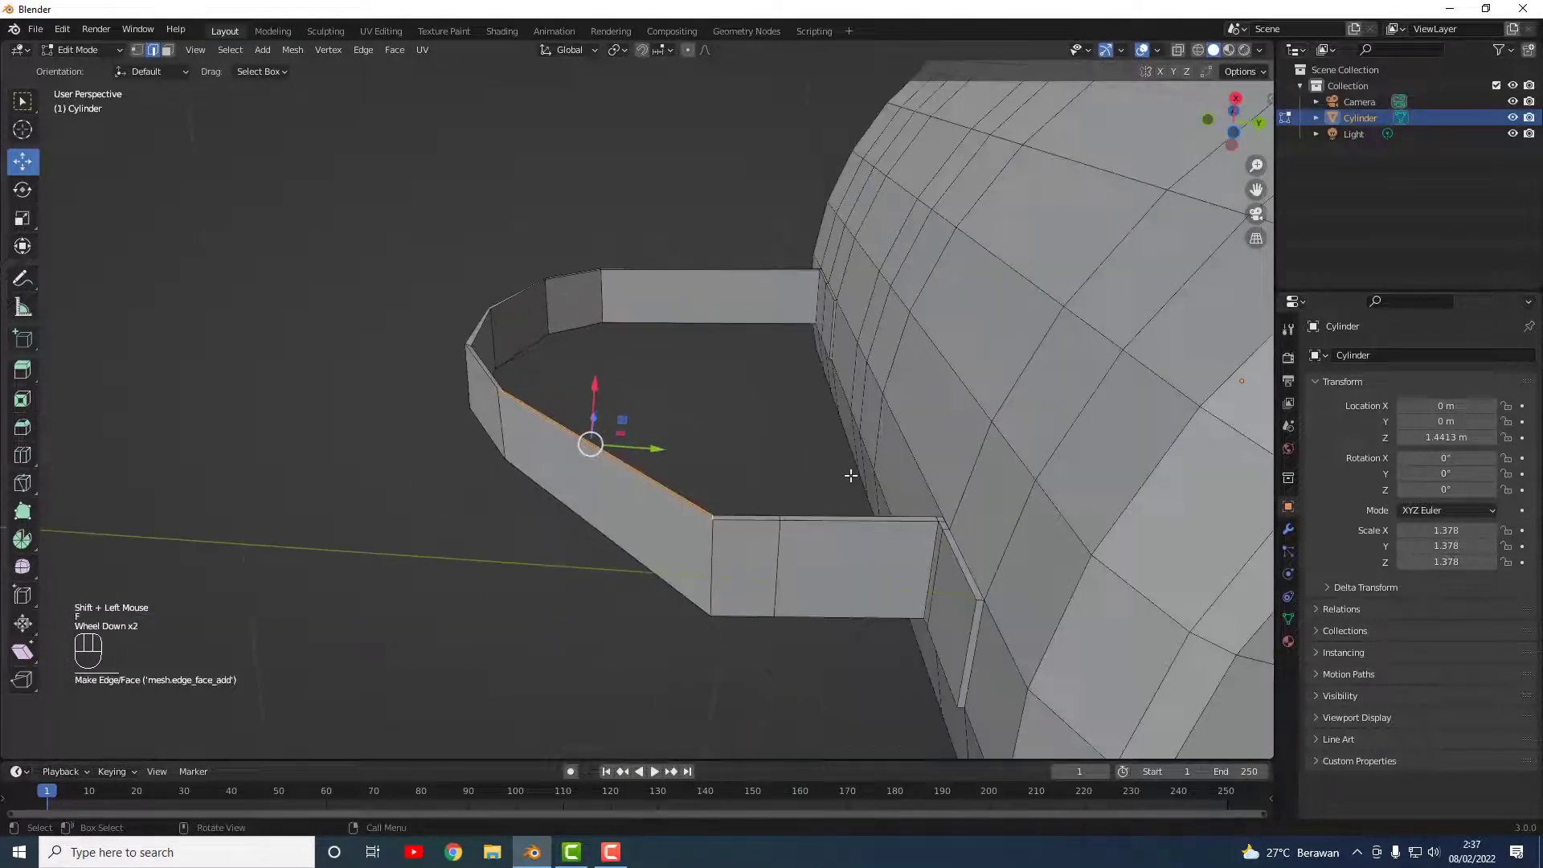
# Step: Nudge the outer corner vertices at the handle's fifth bend, one toward the jug along Y and the other down along Z
pyautogui.moveTo(1055, 352); pyautogui.dragTo(788, 514, button='middle')
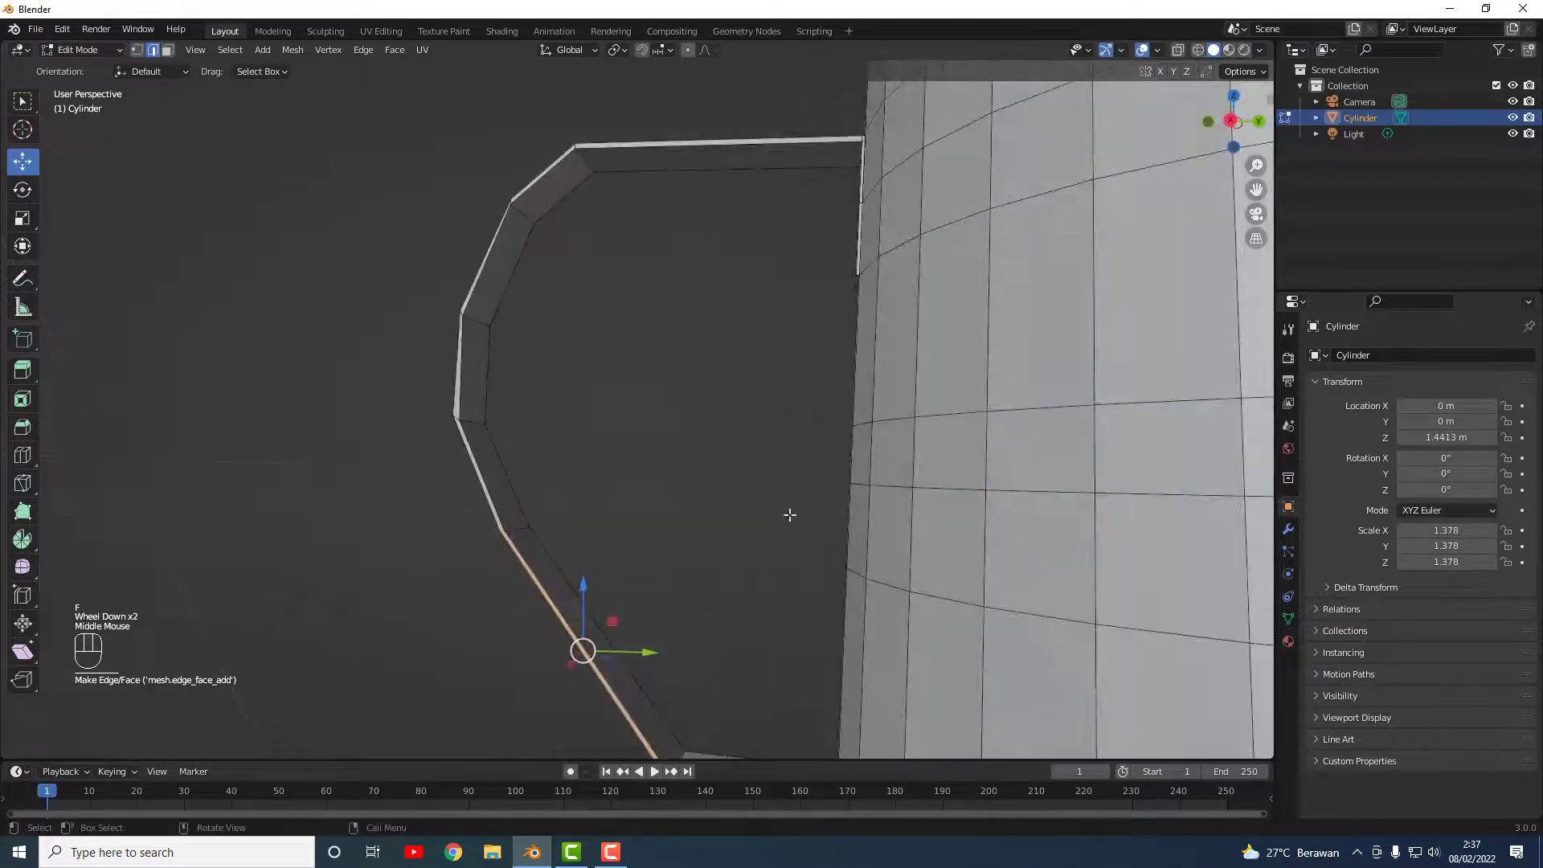
pyautogui.click(594, 526)
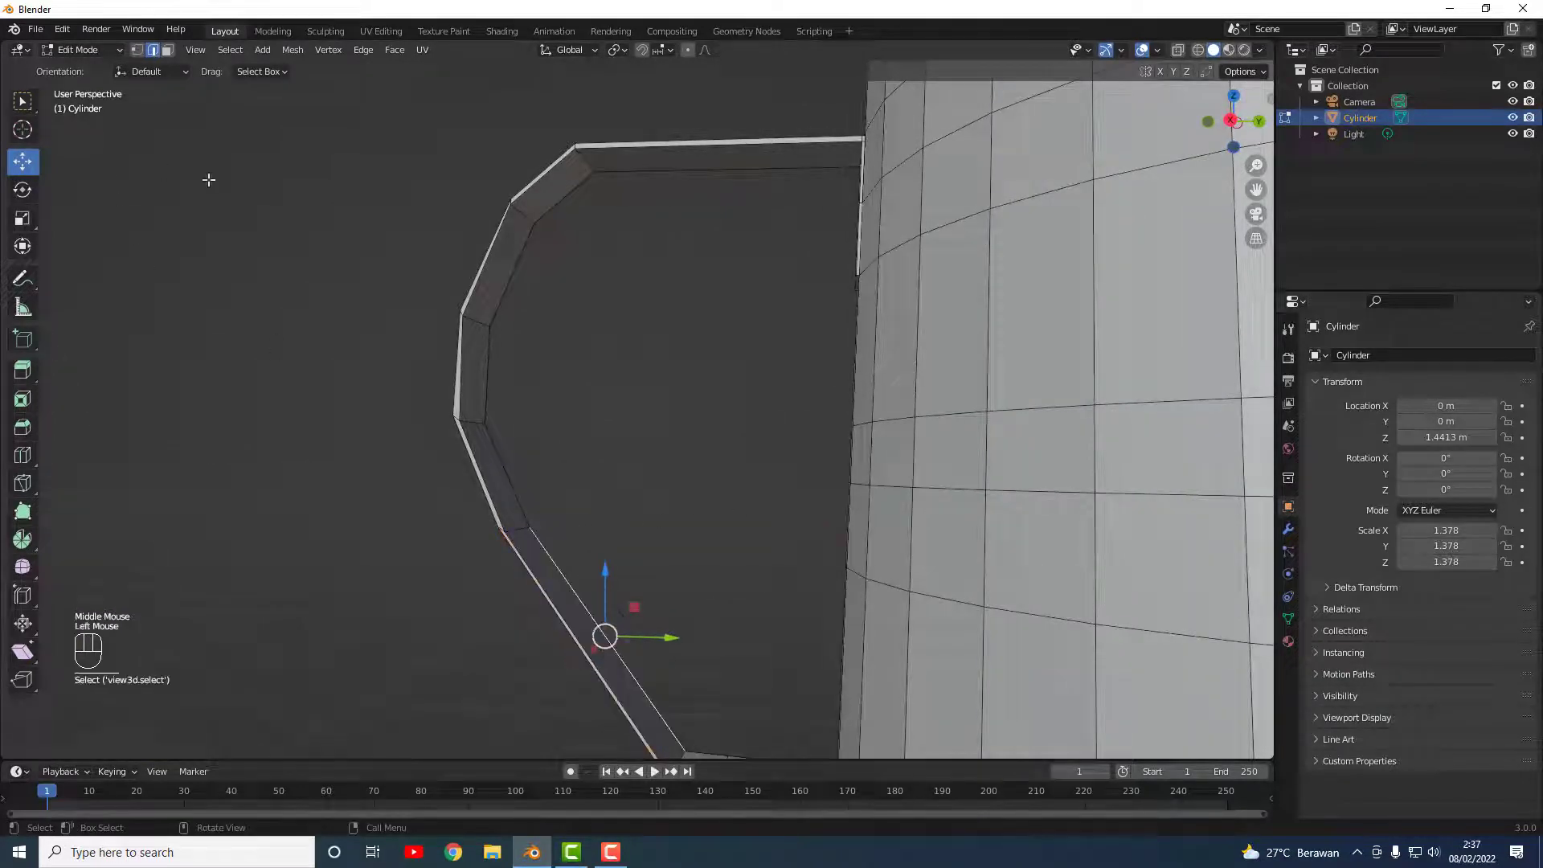
pyautogui.click(138, 49)
pyautogui.scroll(2, 493, 528)
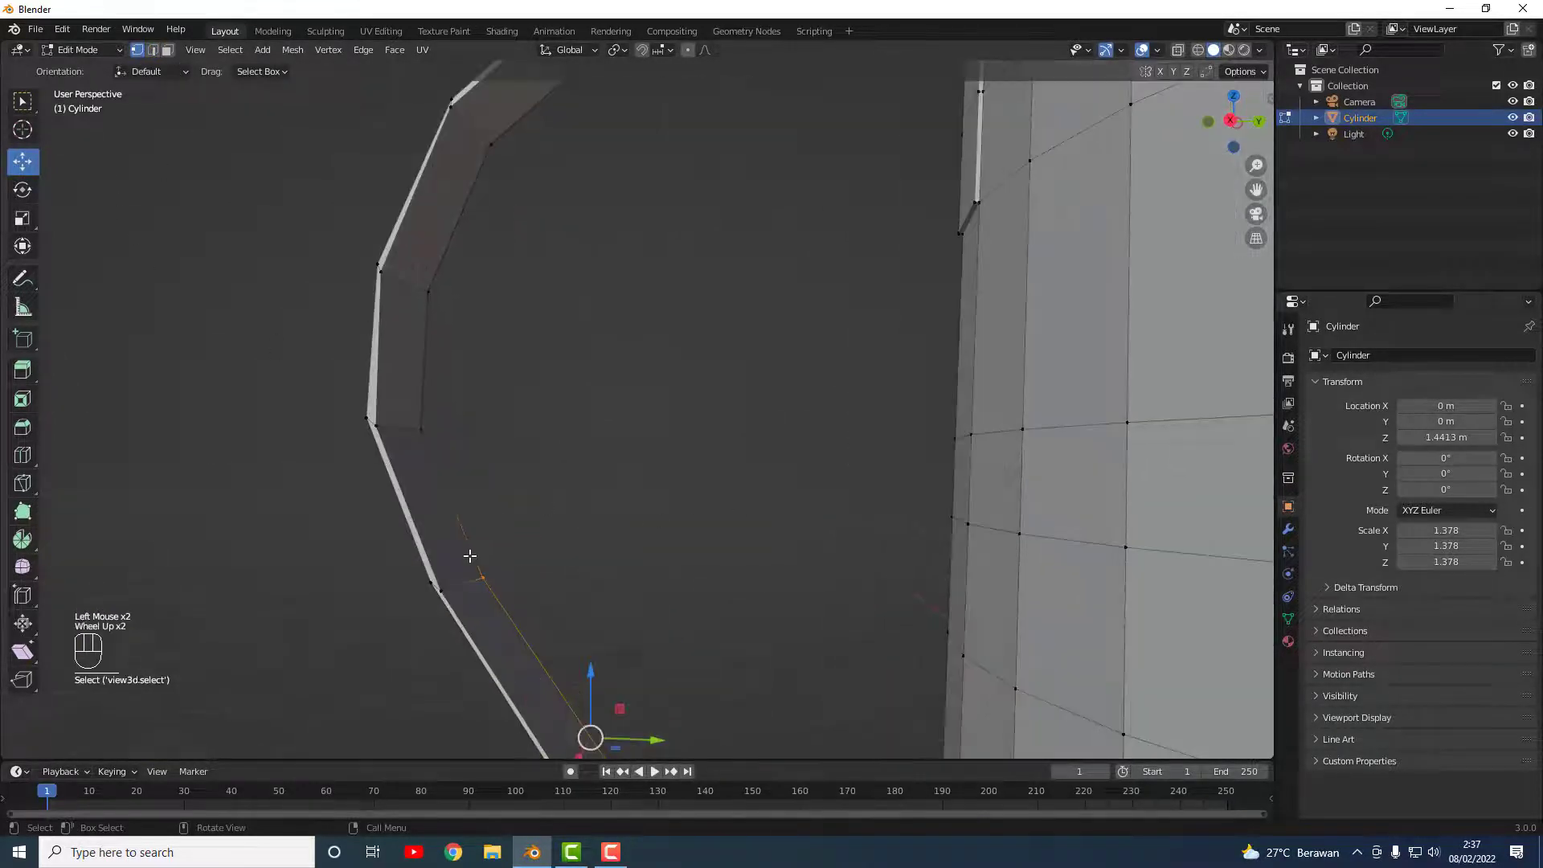
pyautogui.click(441, 591)
pyautogui.moveTo(484, 592); pyautogui.dragTo(490, 593)
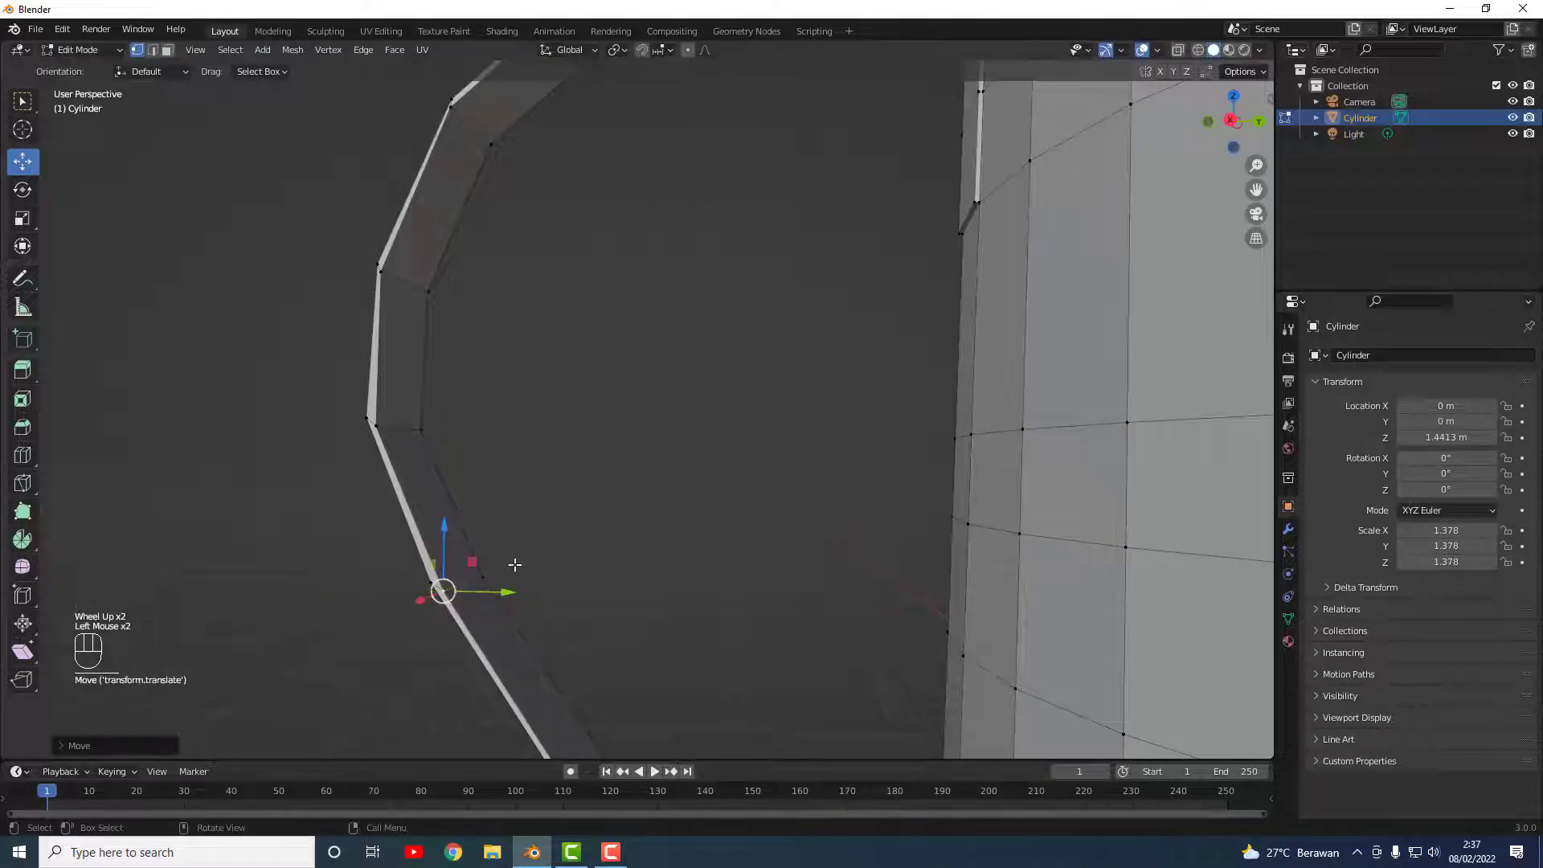
pyautogui.click(429, 582)
pyautogui.moveTo(432, 544); pyautogui.dragTo(439, 554)
pyautogui.click(561, 549)
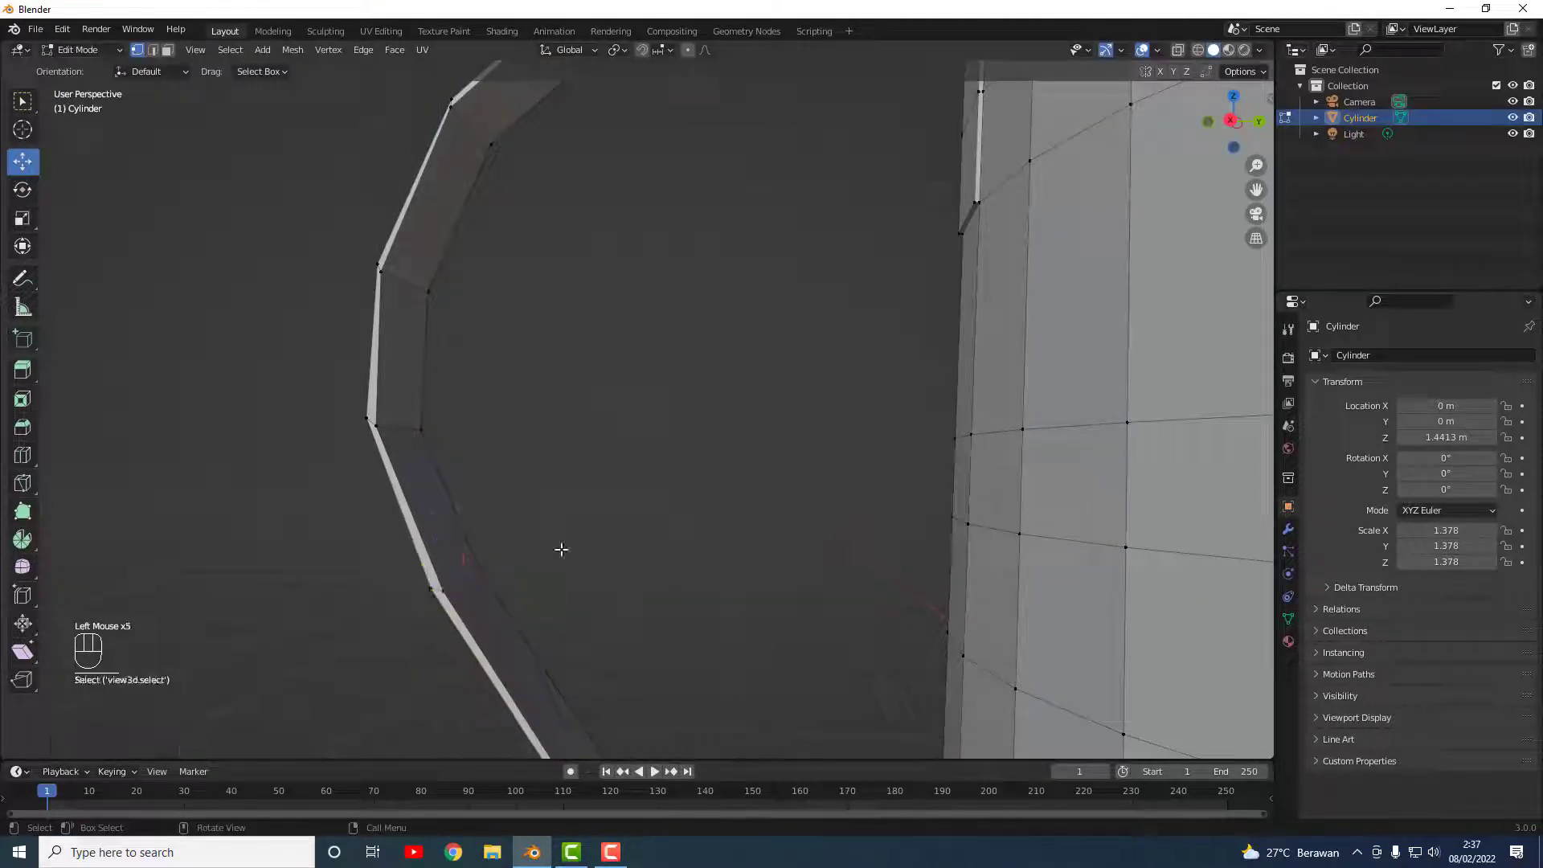
# Step: Move the vertex pairs at the handle's two outermost bends slightly toward the jug along Y
pyautogui.click(374, 426)
pyautogui.keyDown('shift'); pyautogui.click(422, 430); pyautogui.keyUp('shift')
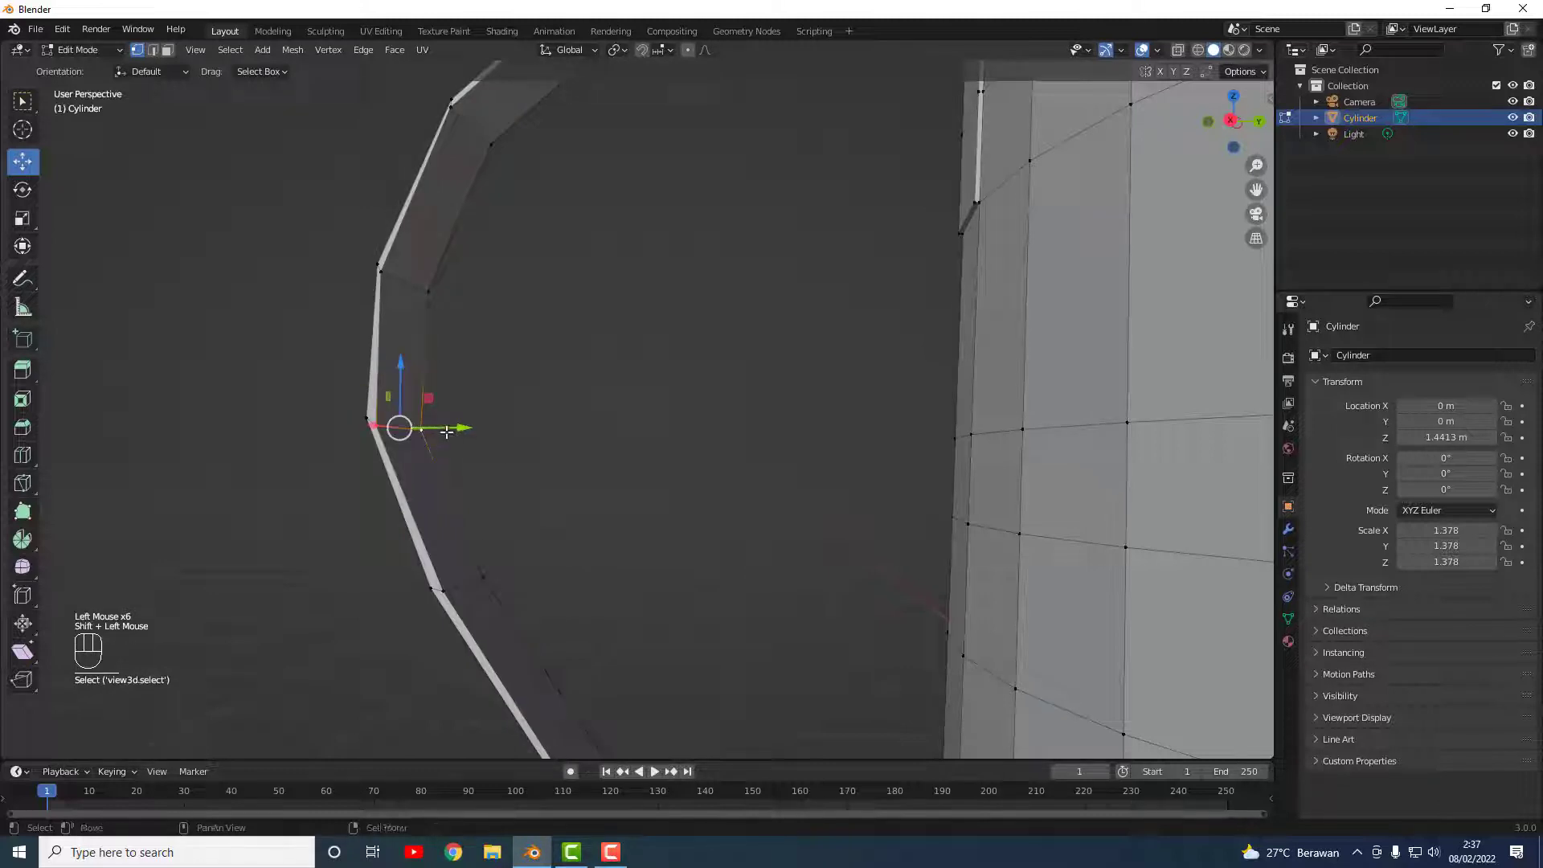
pyautogui.moveTo(459, 428); pyautogui.dragTo(447, 426)
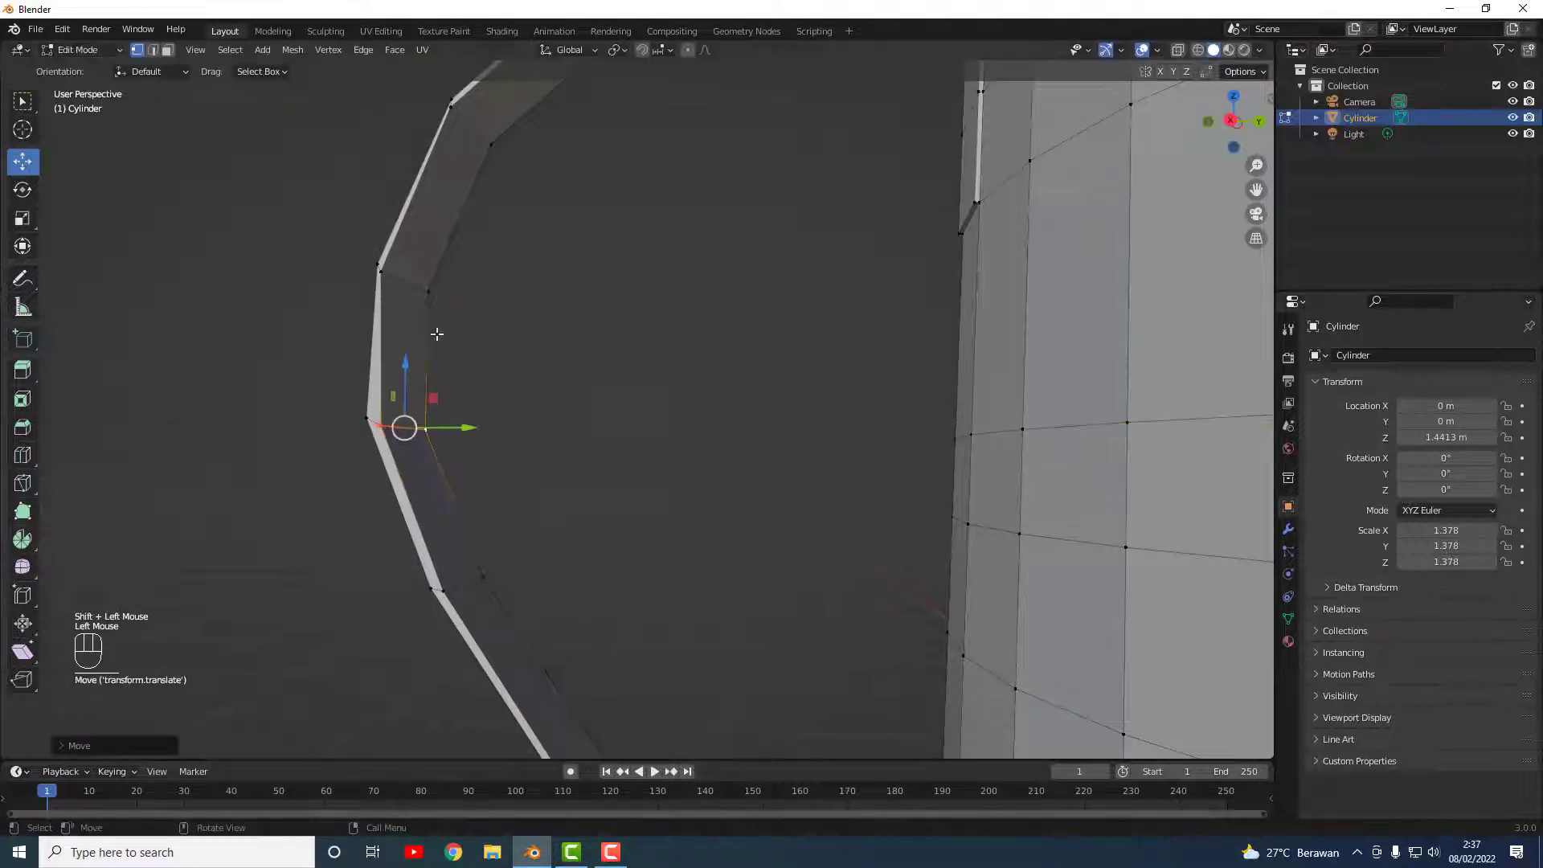
pyautogui.click(381, 268)
pyautogui.keyDown('shift'); pyautogui.click(426, 289); pyautogui.keyUp('shift')
pyautogui.moveTo(442, 280); pyautogui.dragTo(447, 282)
# Step: Shift the vertex pair at the handle's next higher bend slightly toward the jug along Y
pyautogui.click(452, 104)
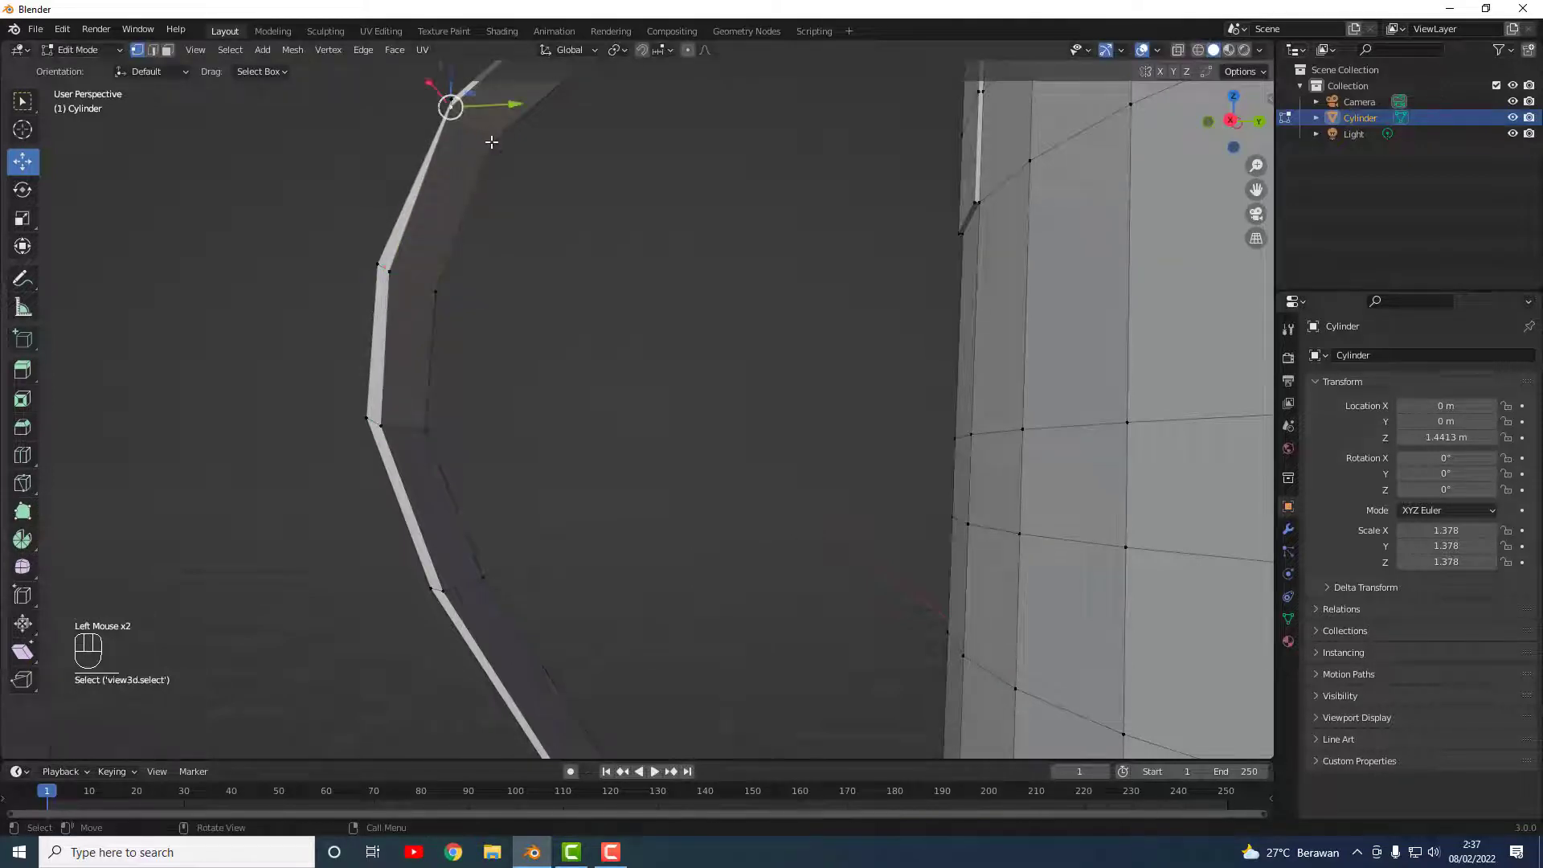
pyautogui.keyDown('shift'); pyautogui.click(492, 121); pyautogui.keyUp('shift')
pyautogui.moveTo(493, 124); pyautogui.dragTo(506, 127)
pyautogui.click(550, 420)
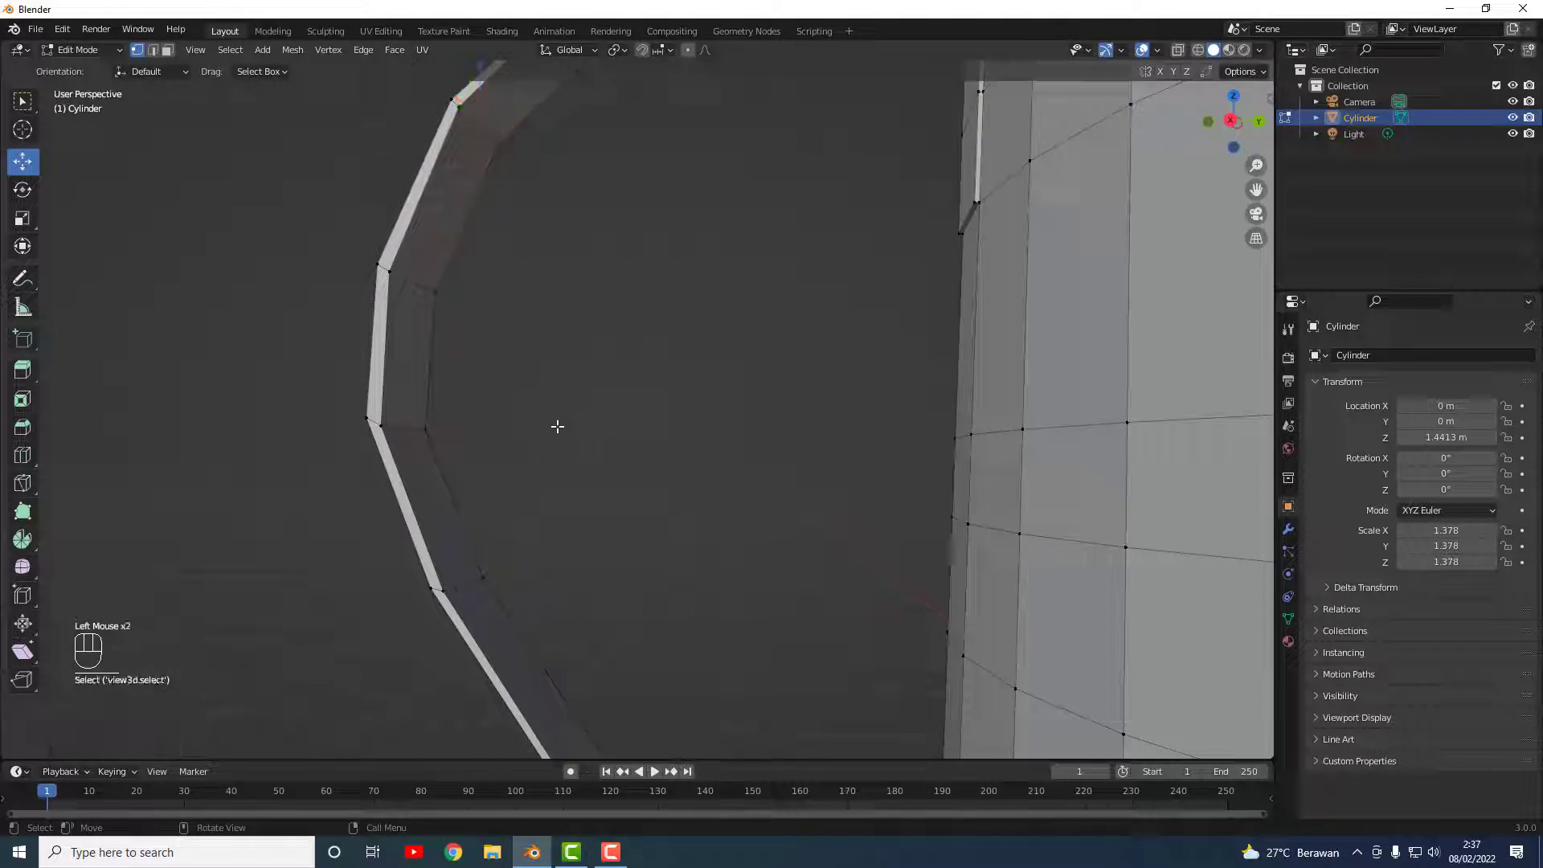
# Step: Move the outer corner vertex at the handle's lower bend away from the jug along Y and slightly down along Z
pyautogui.moveTo(558, 426); pyautogui.dragTo(753, 492, button='middle')
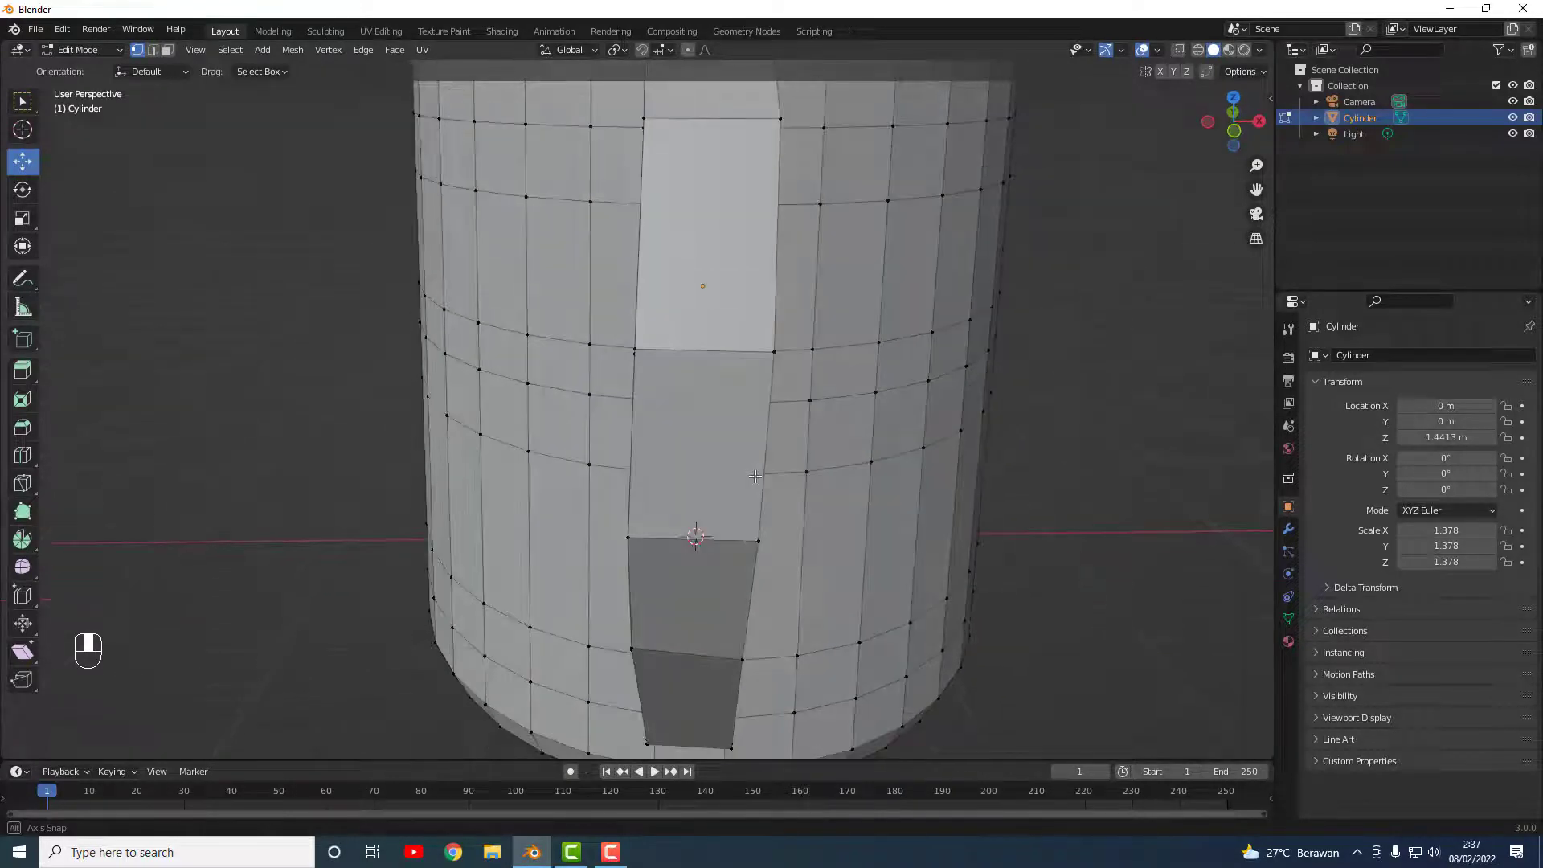
pyautogui.moveTo(735, 615); pyautogui.dragTo(881, 562, button='middle')
pyautogui.click(805, 584)
pyautogui.click(761, 584)
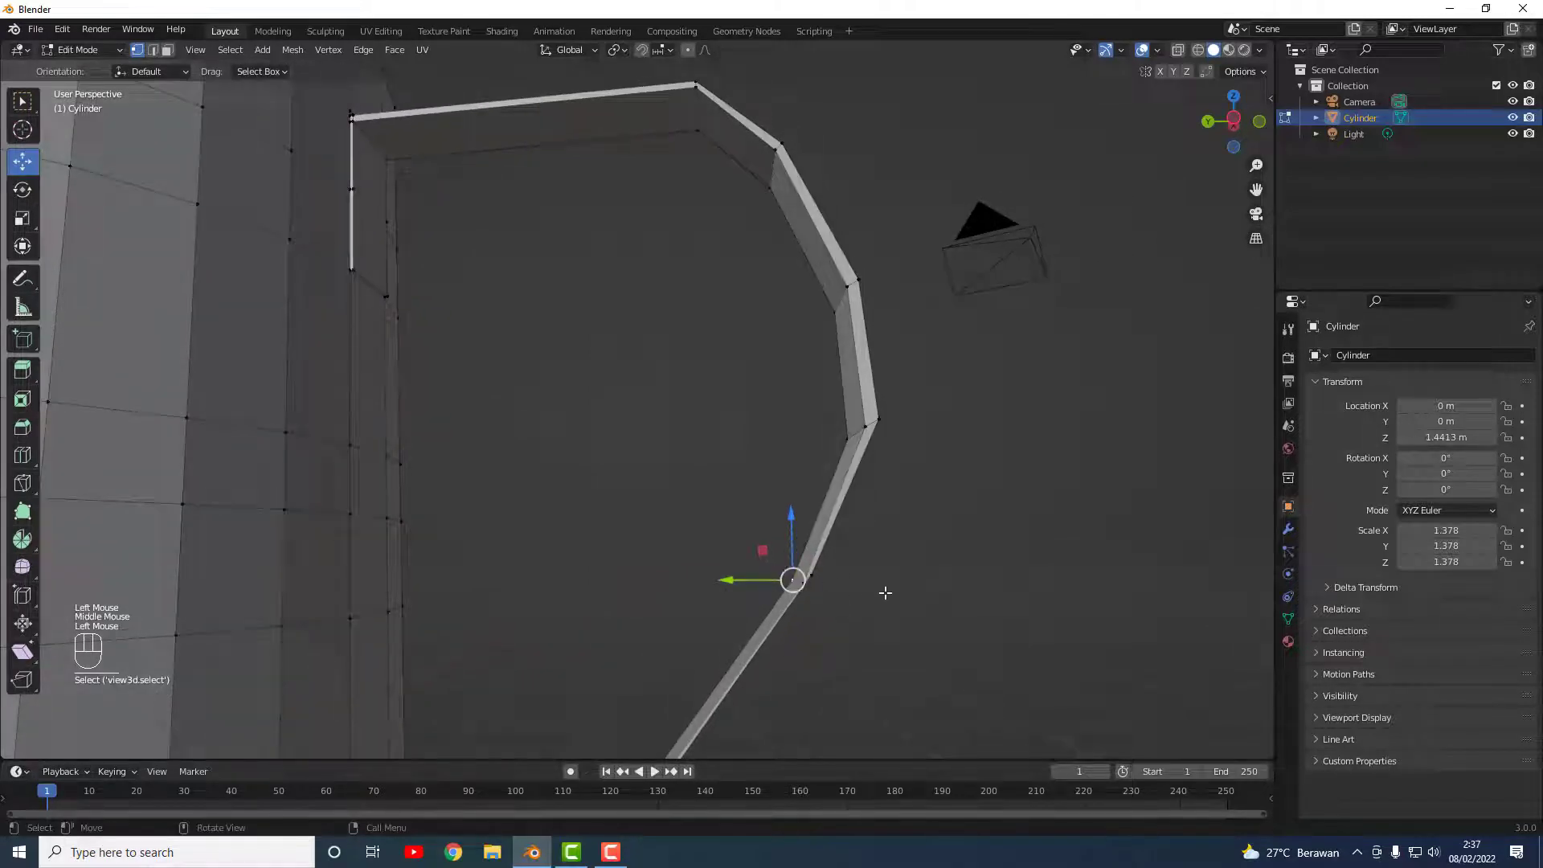
pyautogui.moveTo(878, 597); pyautogui.dragTo(826, 593, button='middle')
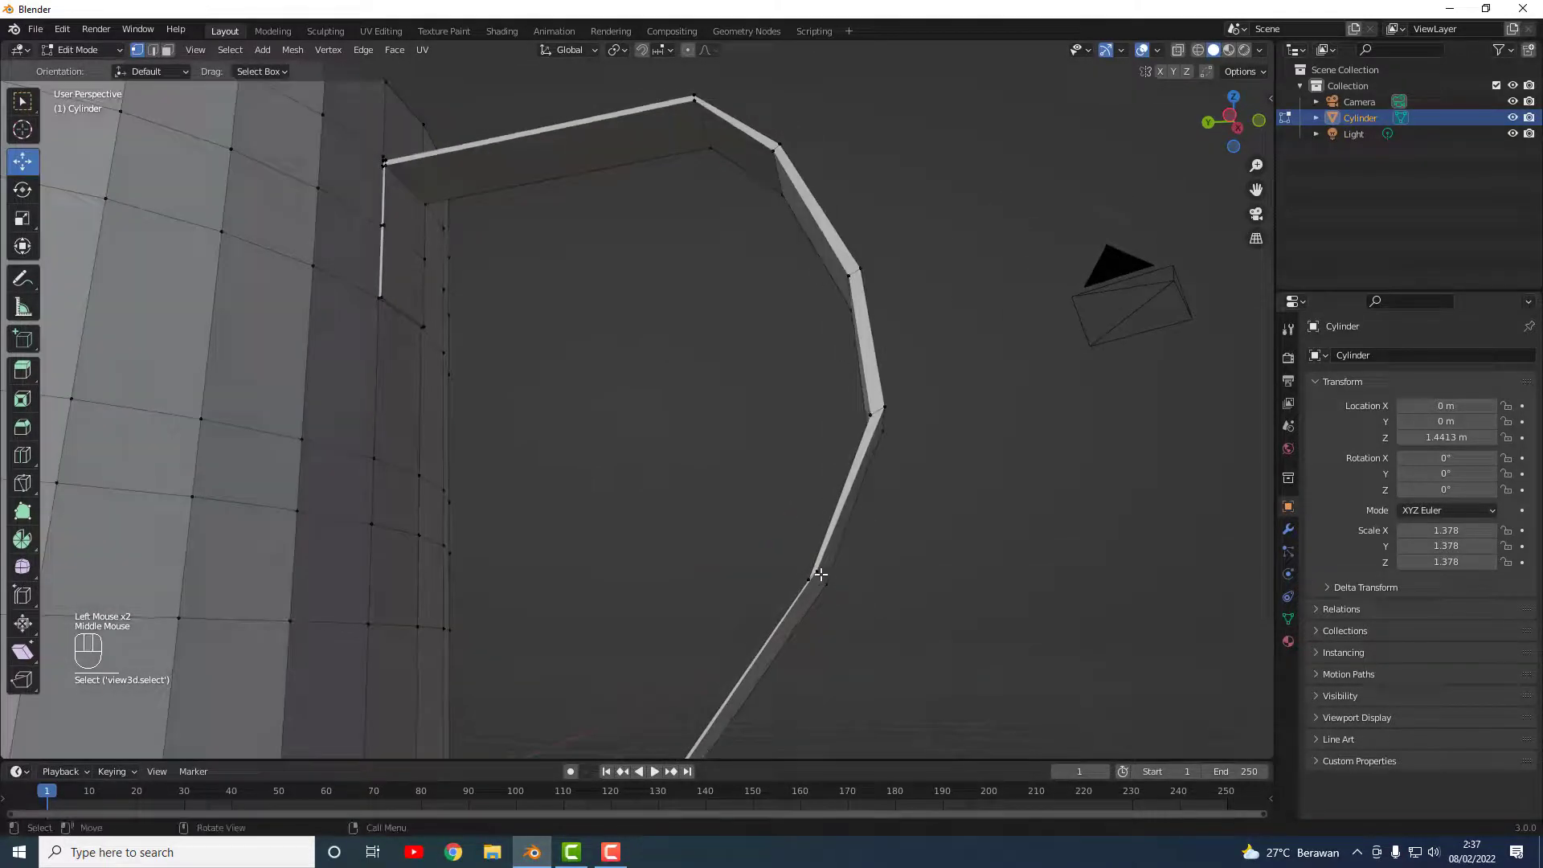
pyautogui.click(823, 587)
pyautogui.moveTo(761, 572); pyautogui.dragTo(774, 572)
pyautogui.moveTo(828, 521); pyautogui.dragTo(828, 530)
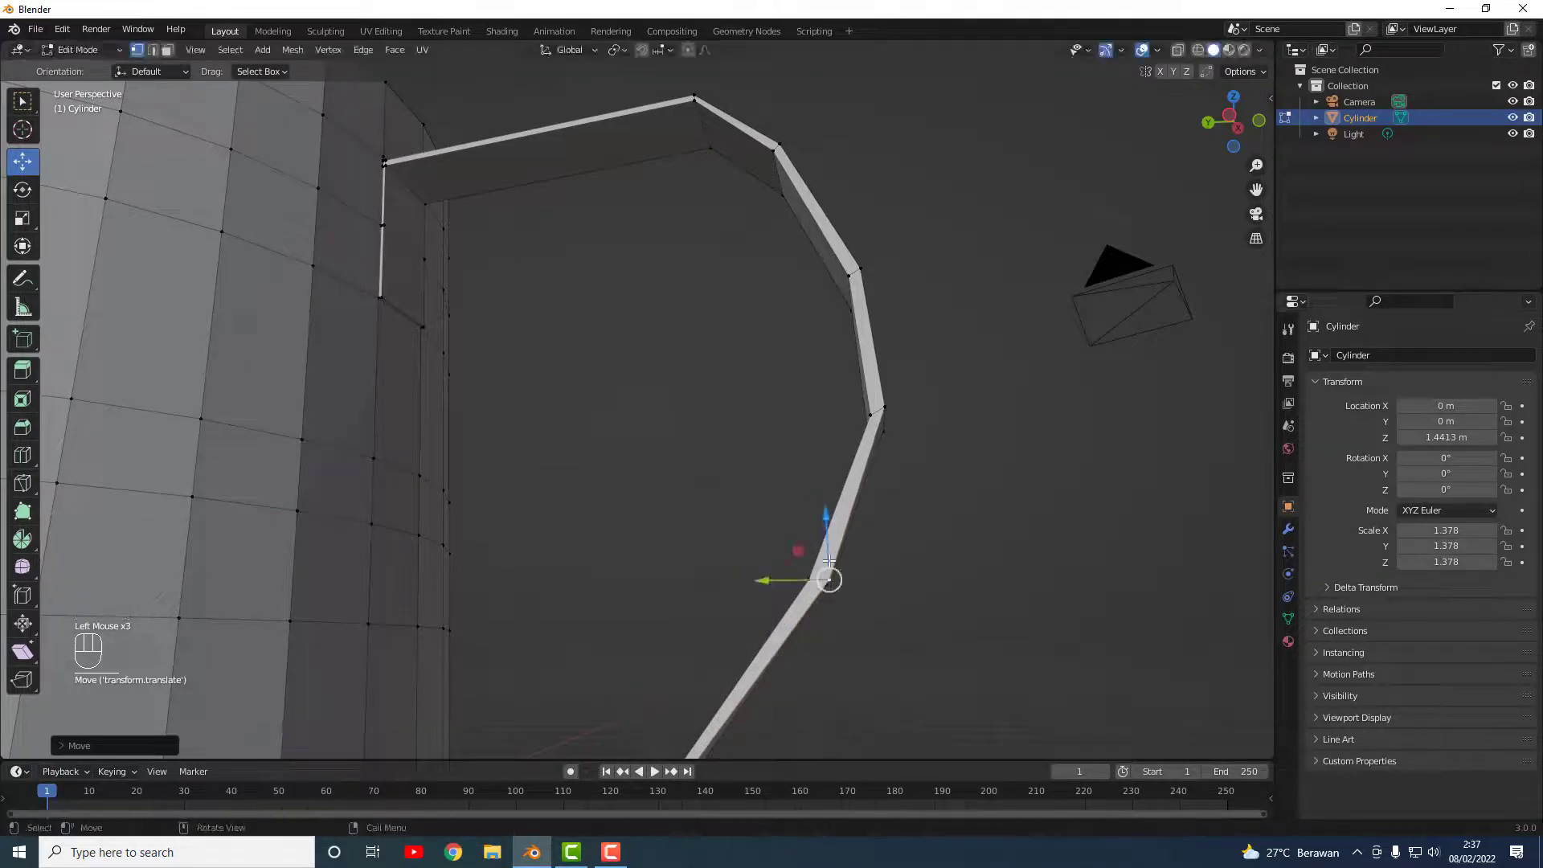
pyautogui.moveTo(777, 583); pyautogui.dragTo(770, 587)
# Step: Nudge the +X corner vertex of the handle's lower bend slightly down along Z
pyautogui.moveTo(962, 614); pyautogui.dragTo(823, 614, button='middle')
pyautogui.click(776, 573)
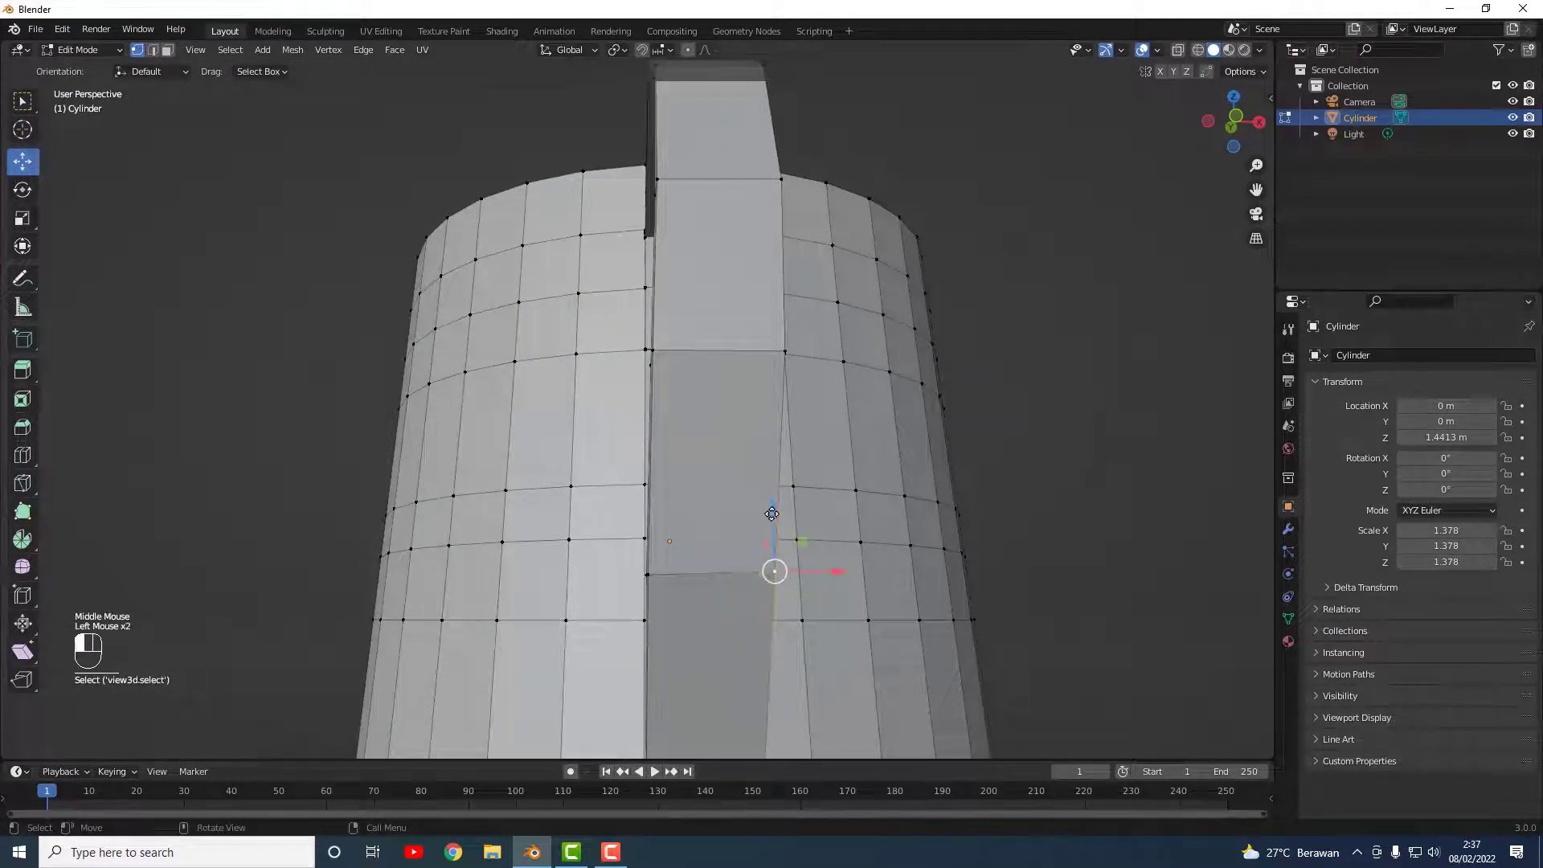
pyautogui.moveTo(771, 514); pyautogui.dragTo(771, 516)
pyautogui.click(984, 543)
# Step: Move the +X corner vertices of two middle bends slightly inward along X to straighten the handle's side edge
pyautogui.scroll(-1, 842, 470)
pyautogui.scroll(2, 783, 446)
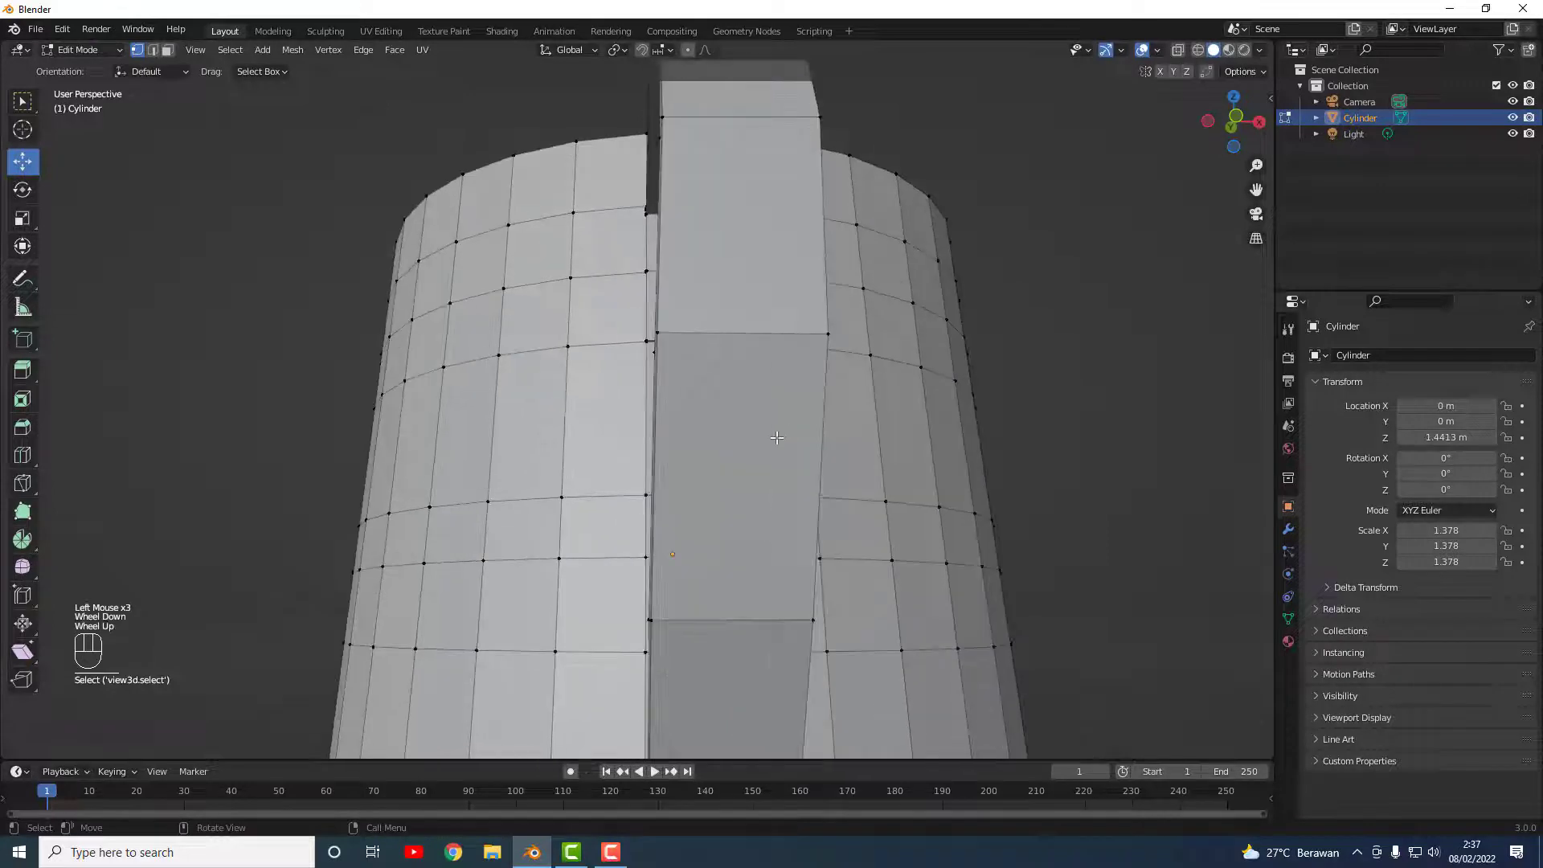
pyautogui.moveTo(776, 437); pyautogui.dragTo(795, 411, button='middle')
pyautogui.click(813, 407)
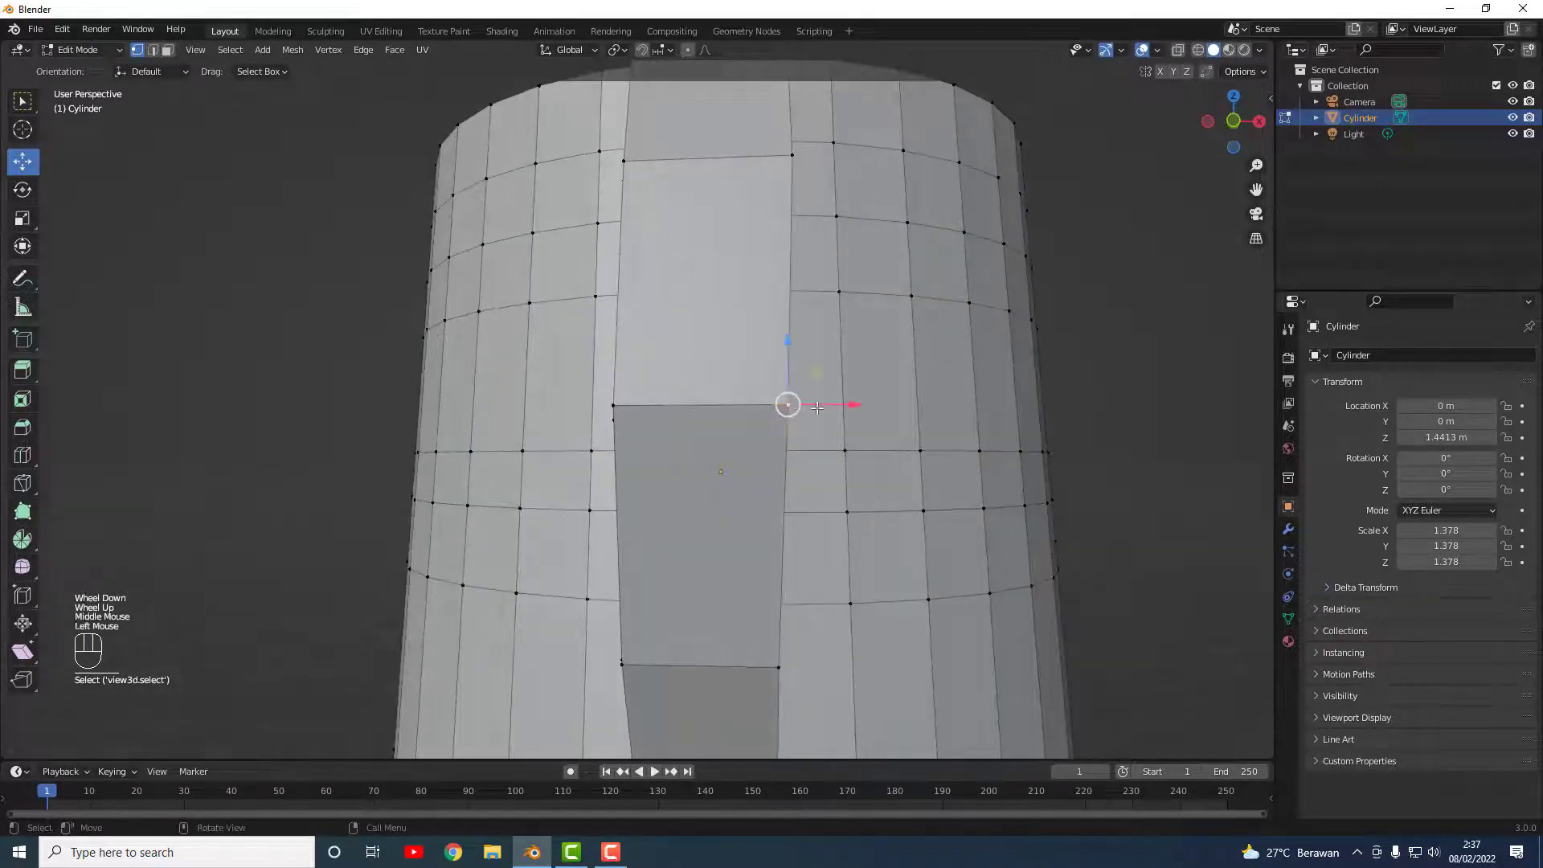
pyautogui.moveTo(814, 408); pyautogui.dragTo(810, 410)
pyautogui.moveTo(810, 410); pyautogui.dragTo(810, 306, button='middle')
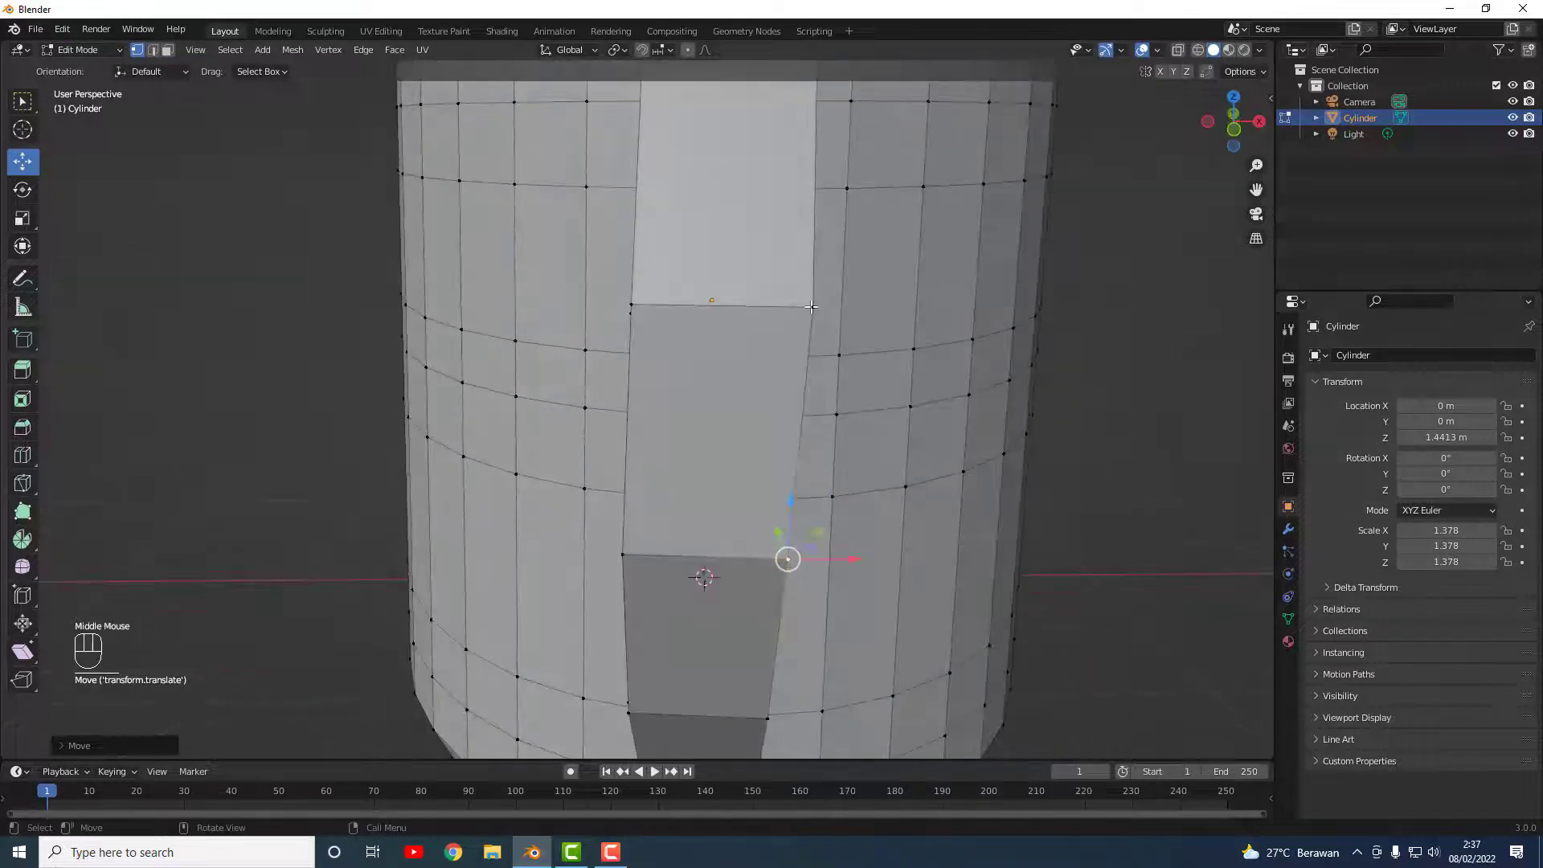
pyautogui.click(812, 307)
pyautogui.moveTo(841, 309); pyautogui.dragTo(837, 317)
pyautogui.click(808, 317)
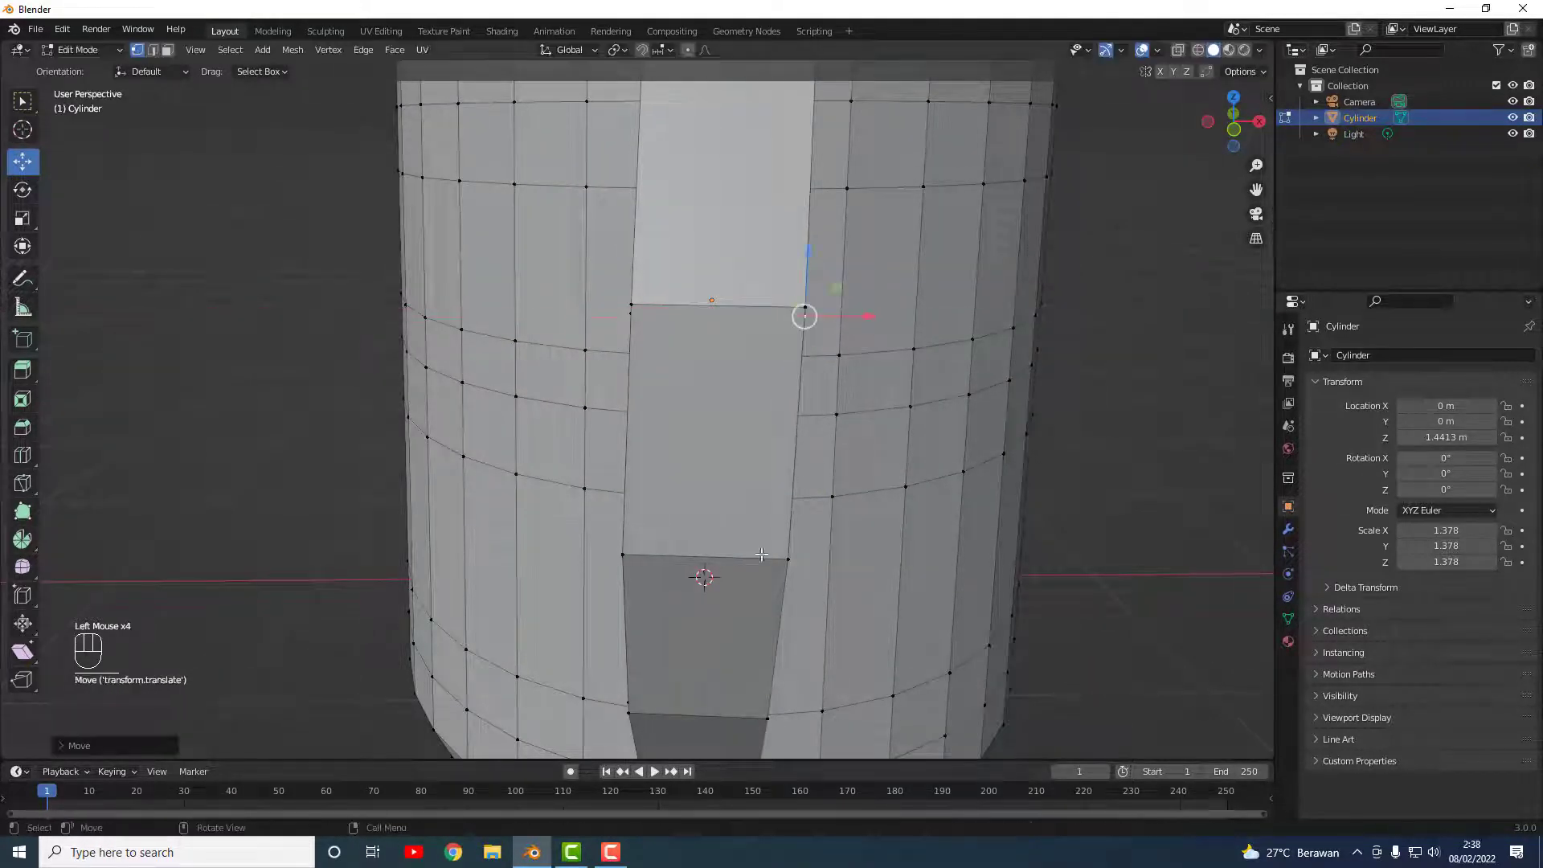
# Step: Shift the vertex pairs at three consecutive handle bends slightly along +X to line up the handle's segments
pyautogui.scroll(-4, 793, 525)
pyautogui.scroll(1, 740, 494)
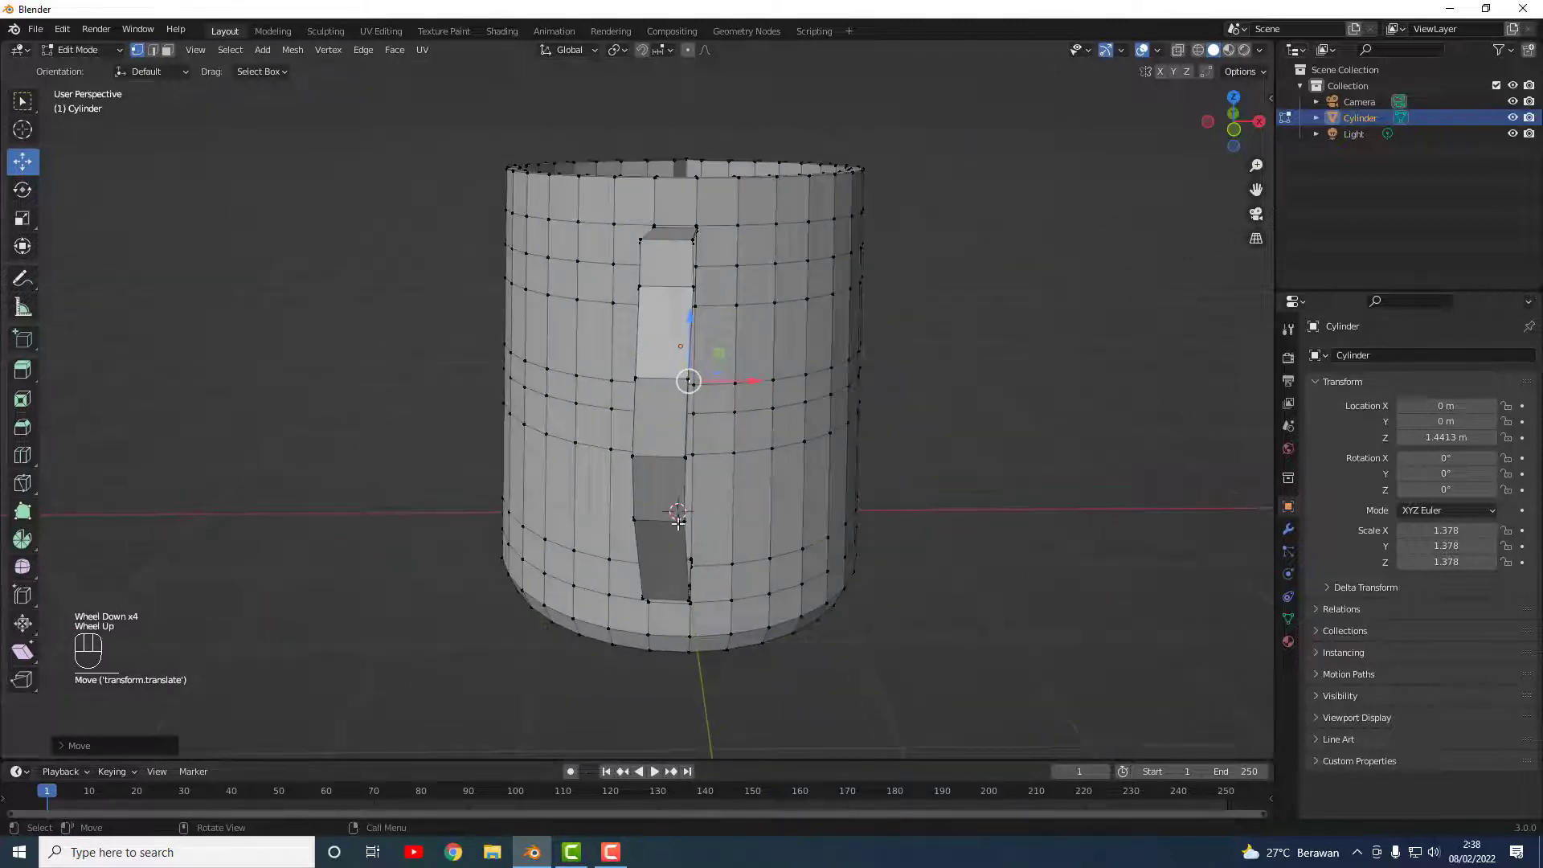
pyautogui.scroll(1, 678, 522)
pyautogui.moveTo(683, 524); pyautogui.dragTo(852, 526, button='middle')
pyautogui.click(922, 546)
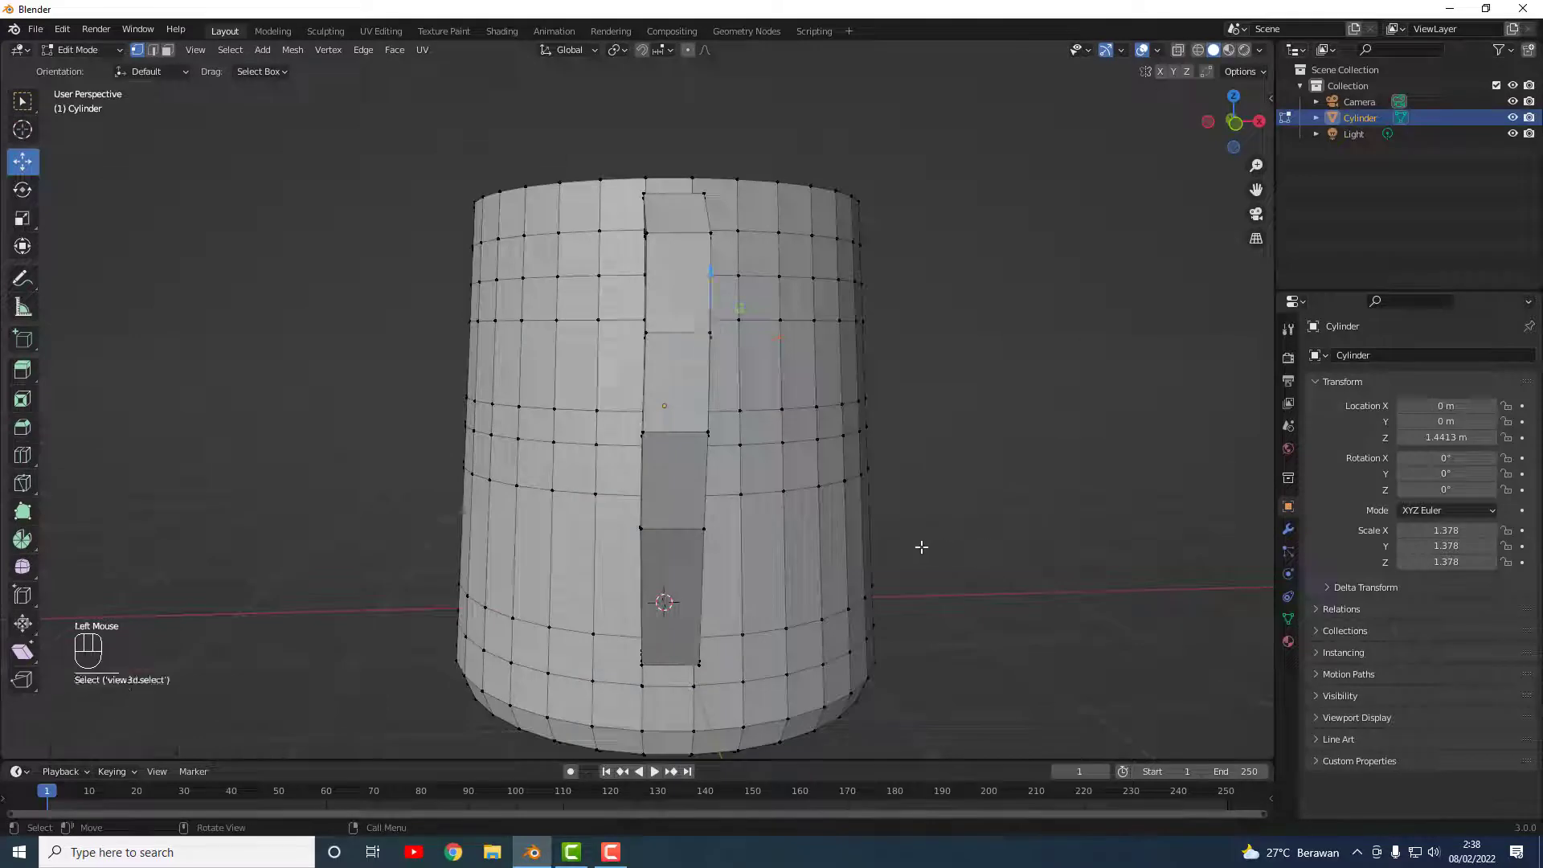
pyautogui.moveTo(634, 524); pyautogui.dragTo(741, 529)
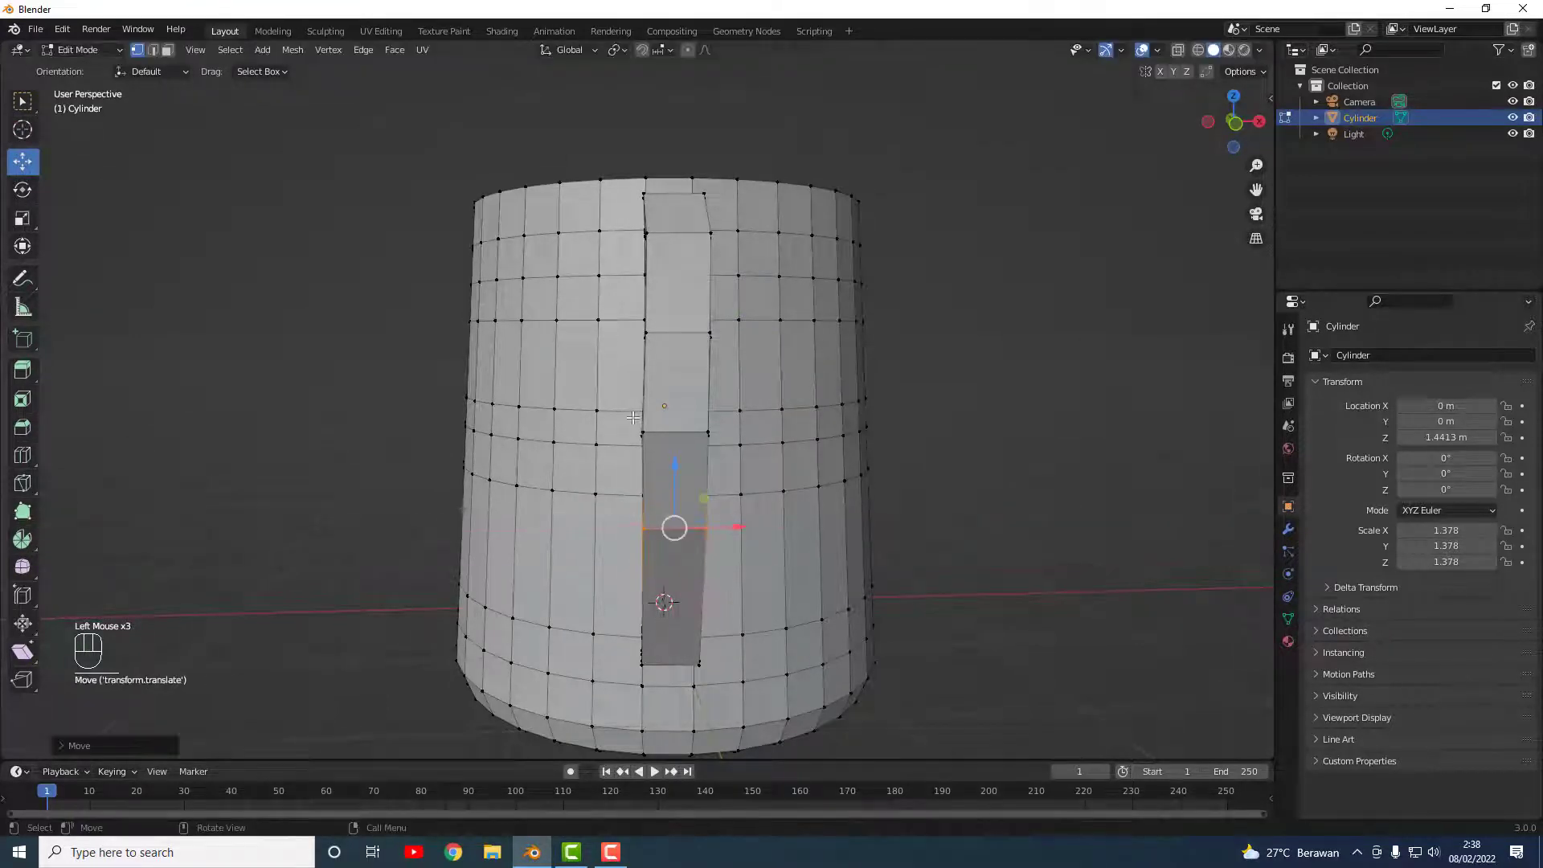
pyautogui.moveTo(630, 423); pyautogui.dragTo(725, 435)
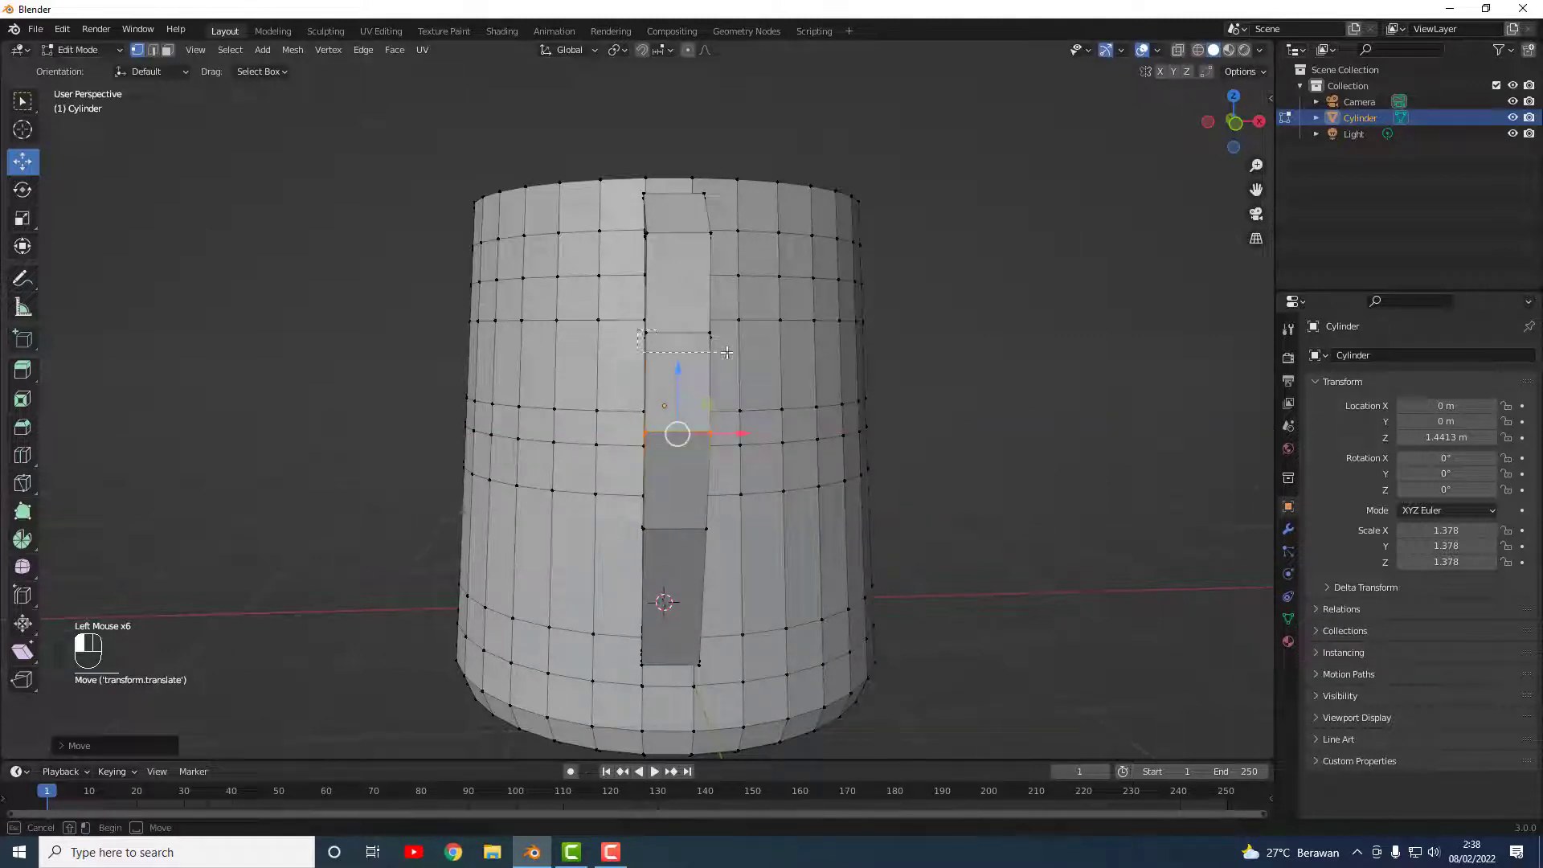
pyautogui.moveTo(727, 352); pyautogui.dragTo(727, 352)
pyautogui.moveTo(736, 338); pyautogui.dragTo(734, 338)
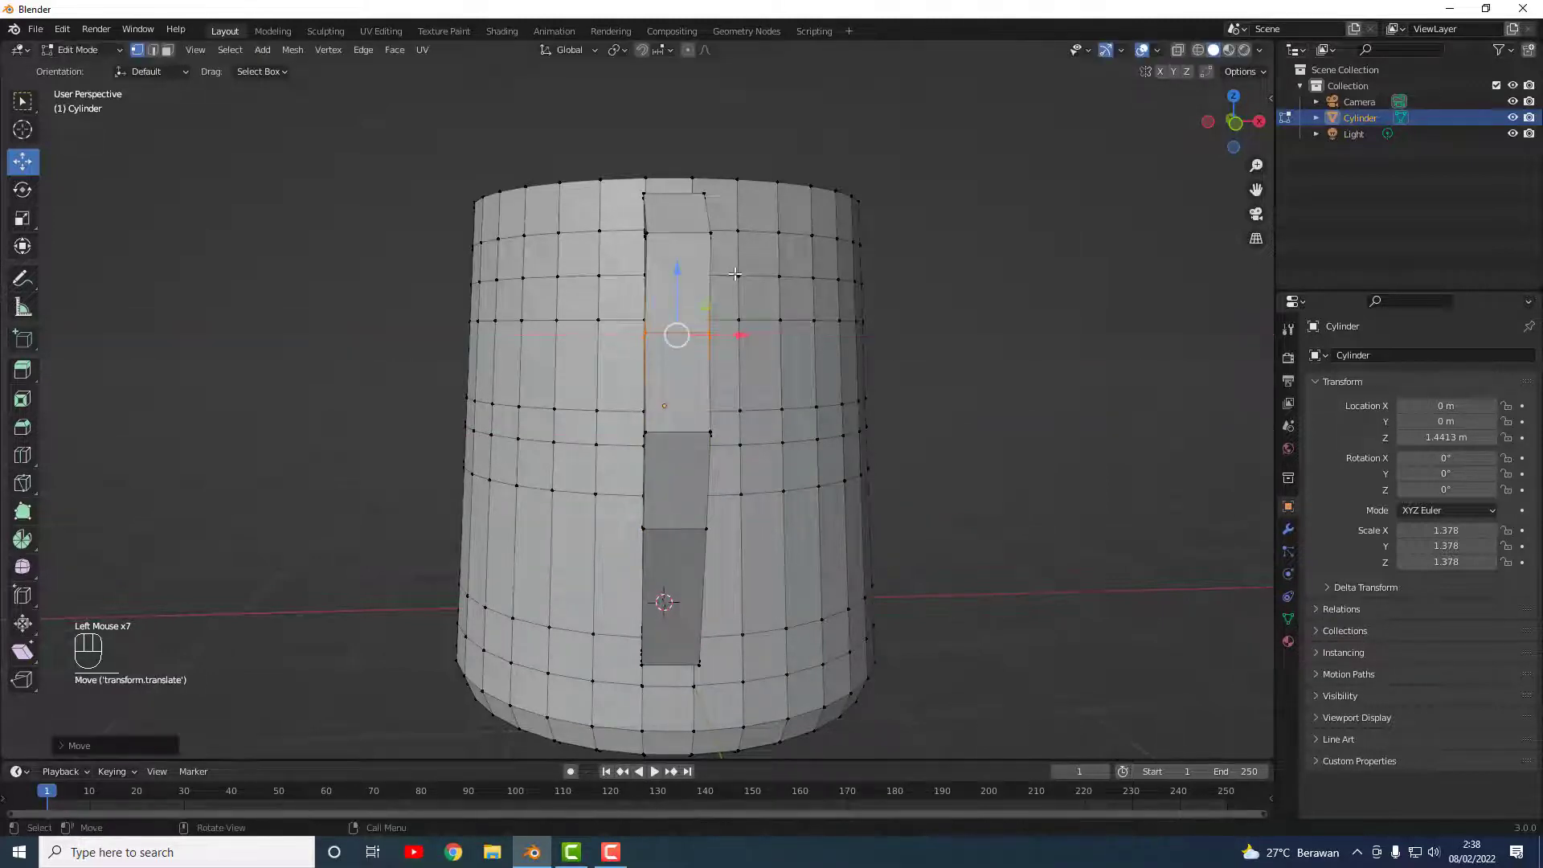
# Step: Nudge the vertex pair at the handle's upper bend along X to align it with the segments below
pyautogui.scroll(-1, 736, 265)
pyautogui.scroll(1, 740, 249)
pyautogui.scroll(2, 714, 242)
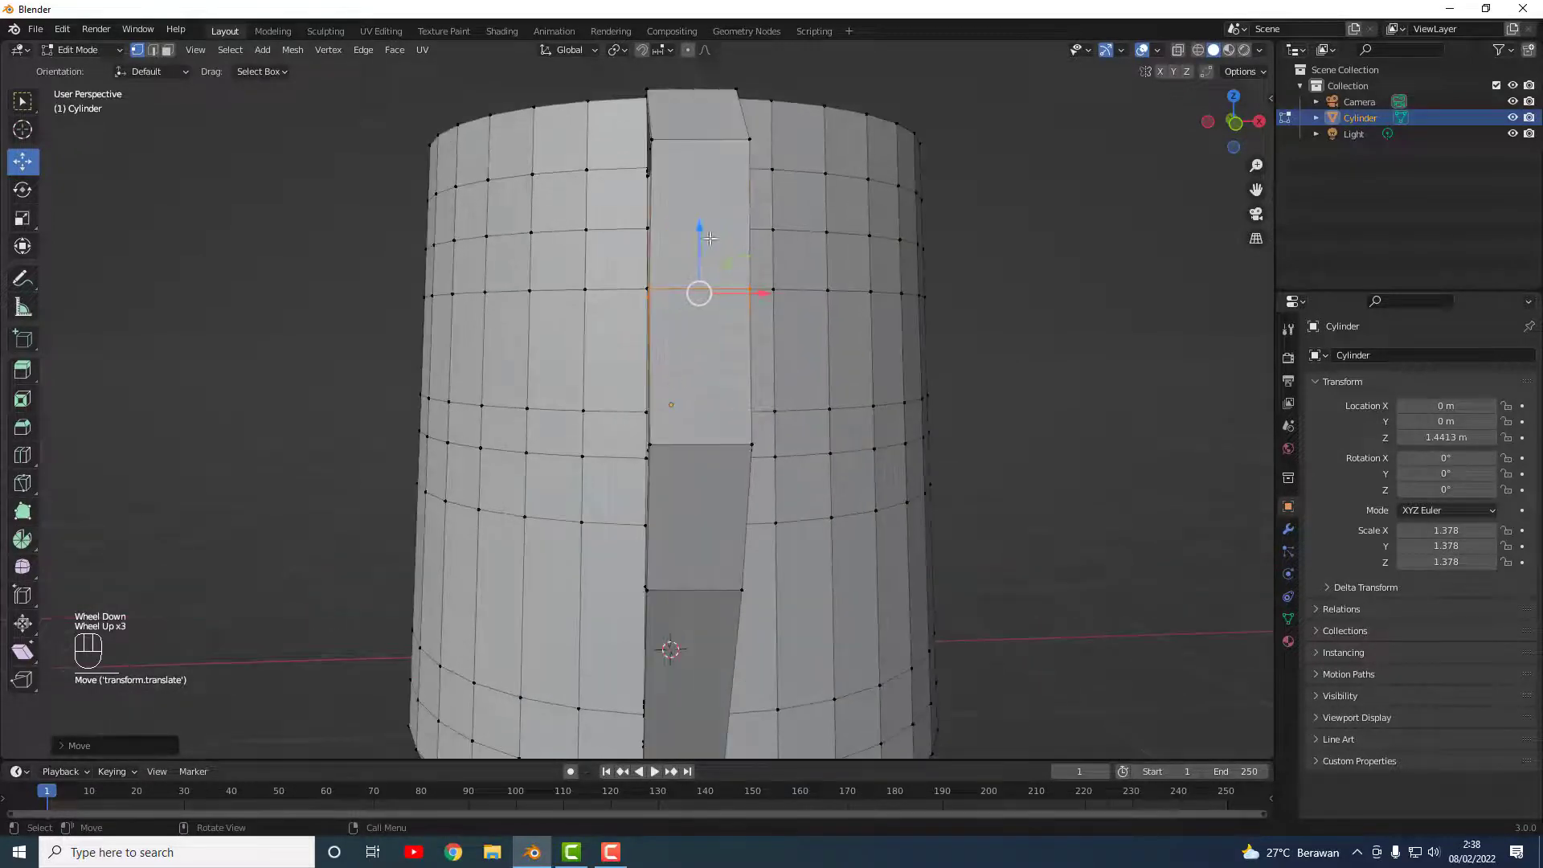
pyautogui.moveTo(752, 244); pyautogui.dragTo(763, 216, button='middle')
pyautogui.moveTo(764, 202); pyautogui.dragTo(625, 177)
pyautogui.moveTo(762, 185); pyautogui.dragTo(616, 168)
pyautogui.click(749, 185)
pyautogui.hotkey('ctrl', 'z')
pyautogui.moveTo(709, 197); pyautogui.dragTo(720, 198, button='middle')
pyautogui.moveTo(753, 179); pyautogui.dragTo(753, 181)
pyautogui.doubleClick(921, 537)
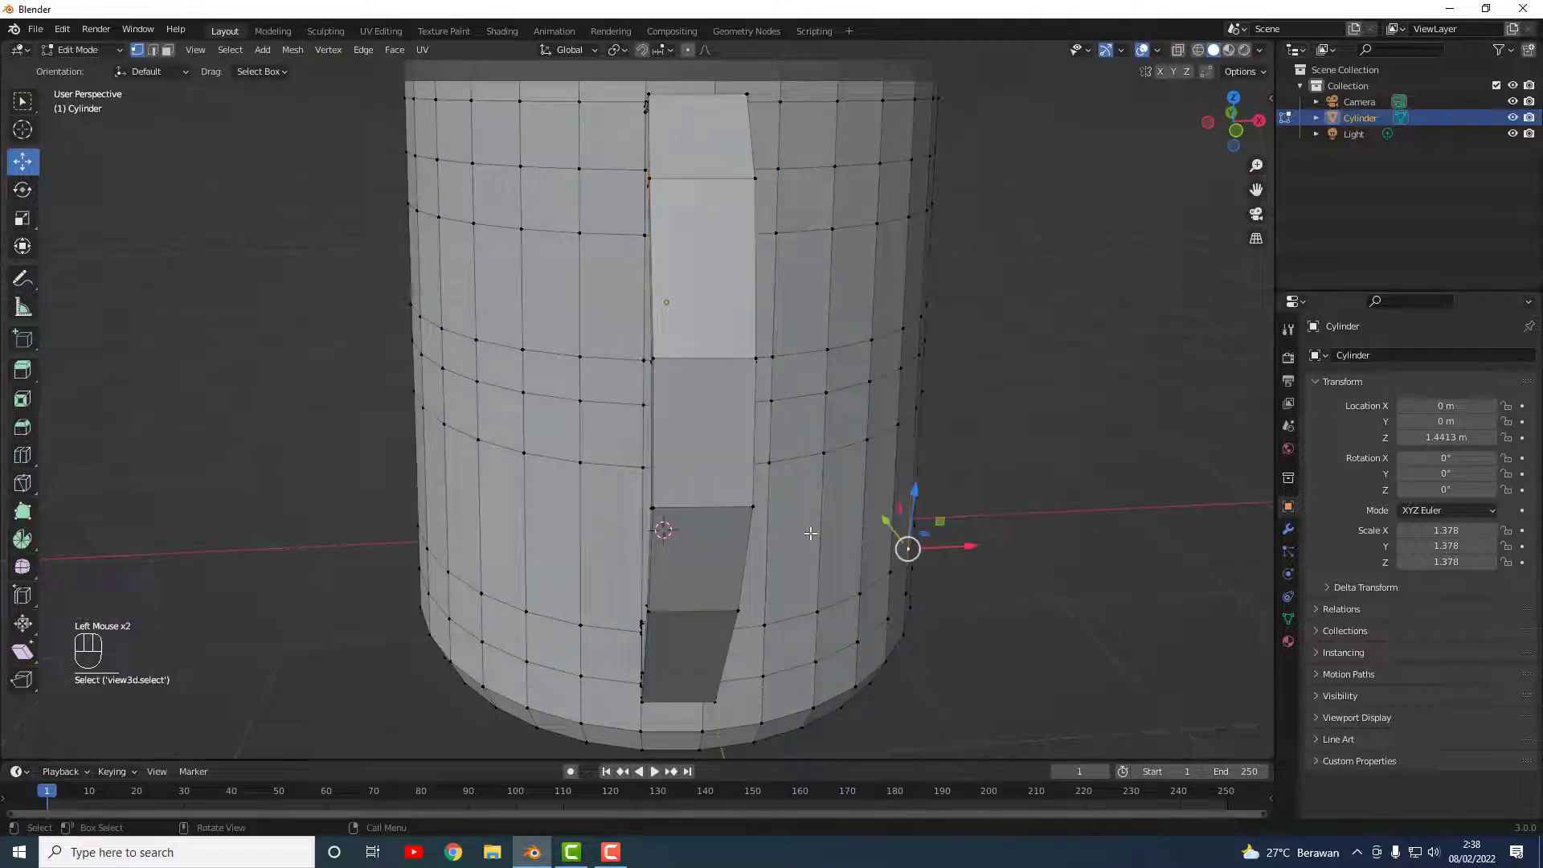
pyautogui.click(1017, 526)
# Step: Examine the handle's profile and its joints with the jug wall in Object Mode
pyautogui.moveTo(1018, 526); pyautogui.dragTo(823, 472, button='middle')
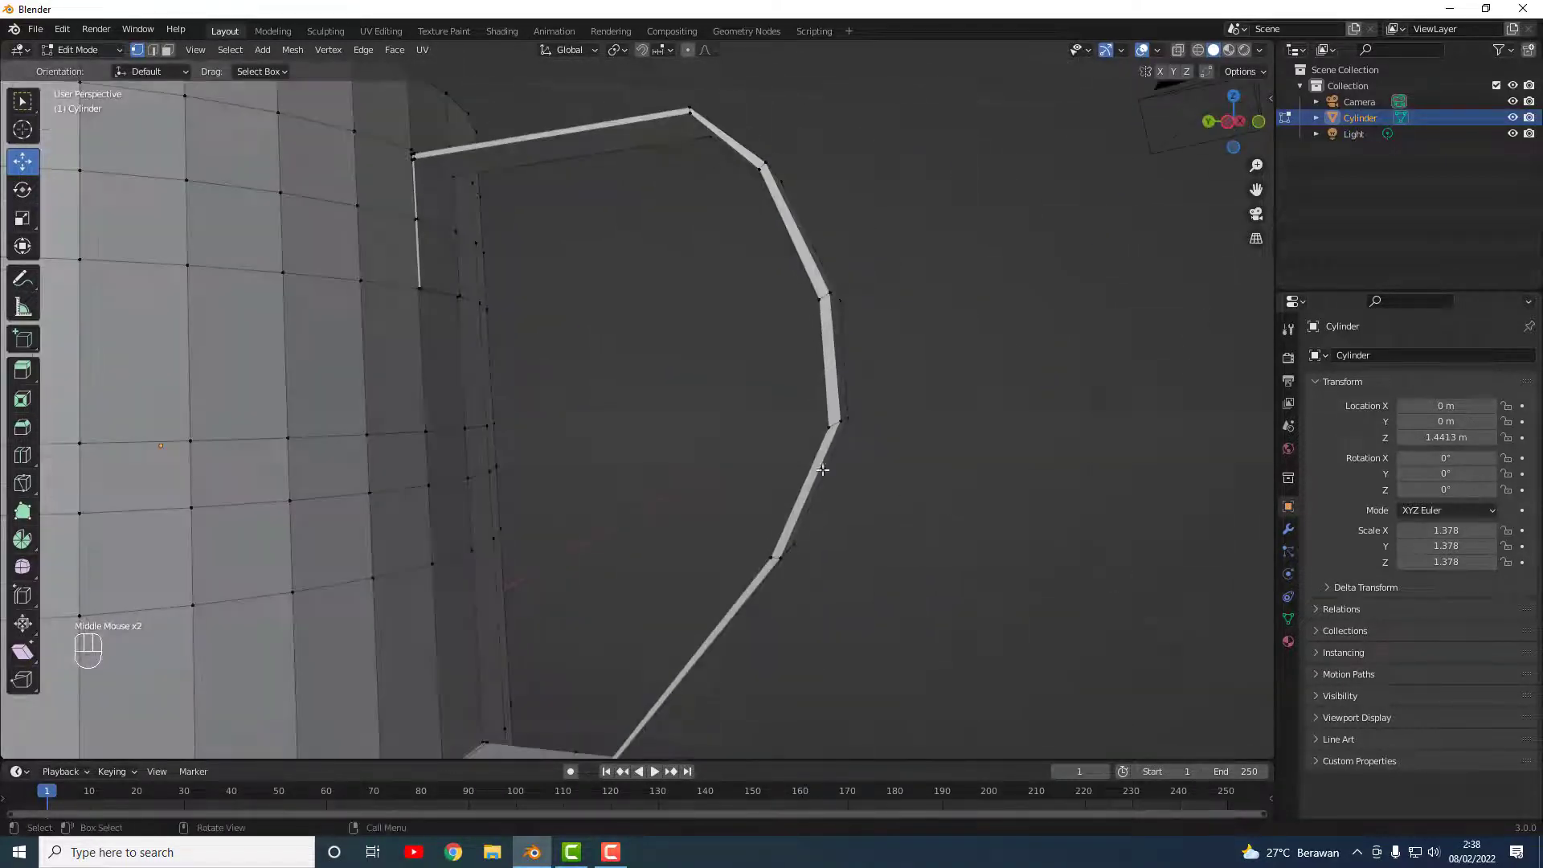
pyautogui.scroll(-2, 675, 447)
pyautogui.moveTo(675, 446); pyautogui.dragTo(675, 441, button='middle')
pyautogui.press('Tab')
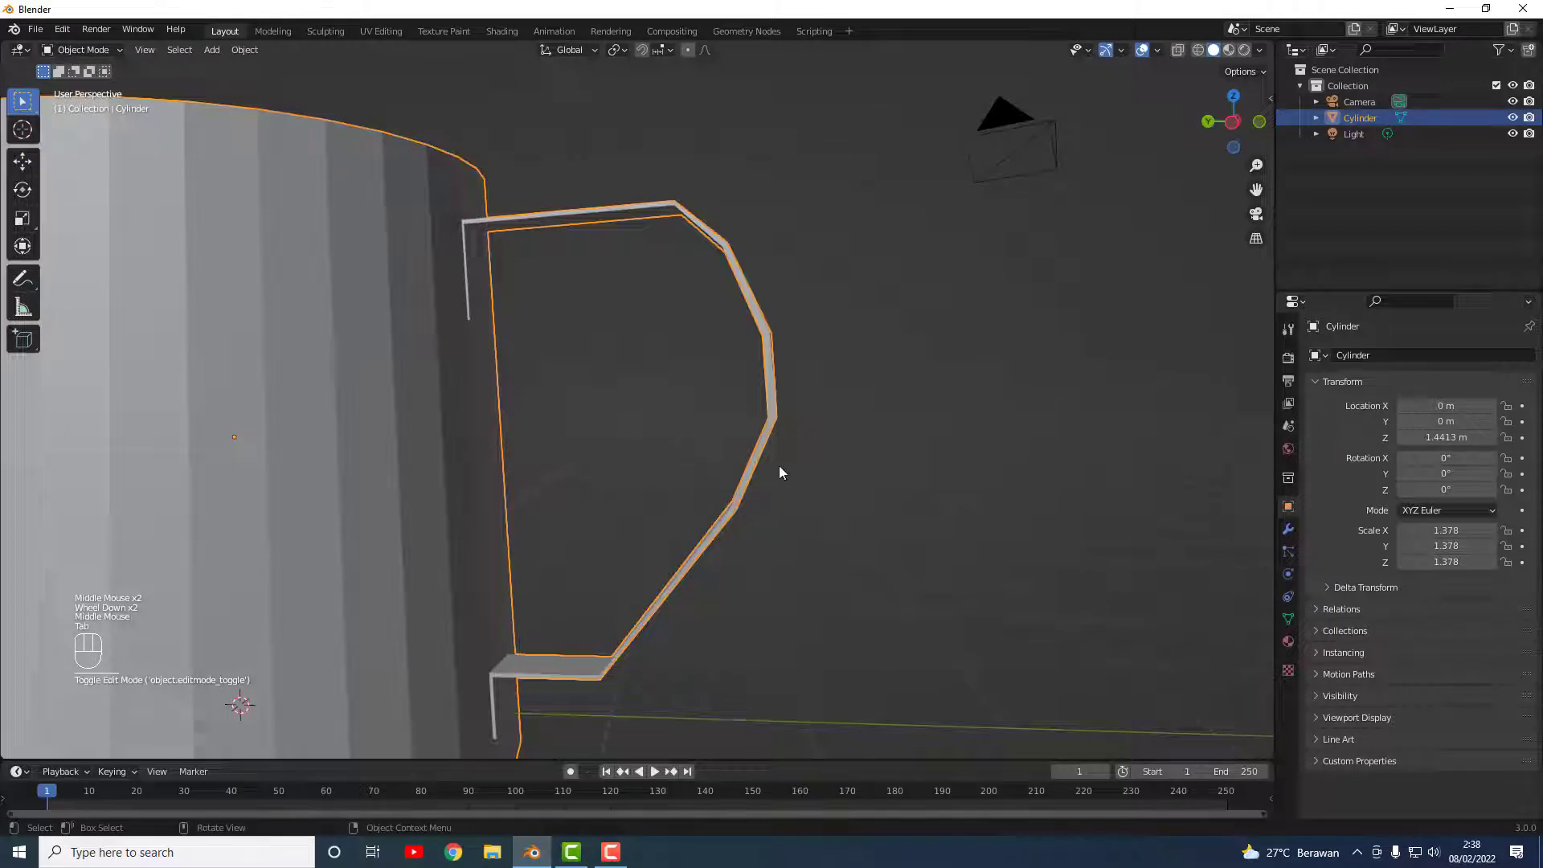
pyautogui.moveTo(778, 465); pyautogui.dragTo(674, 521, button='middle')
pyautogui.scroll(1, 635, 347)
pyautogui.moveTo(636, 349); pyautogui.dragTo(776, 317, button='middle')
pyautogui.scroll(2, 450, 248)
pyautogui.moveTo(397, 215); pyautogui.dragTo(364, 186, button='middle')
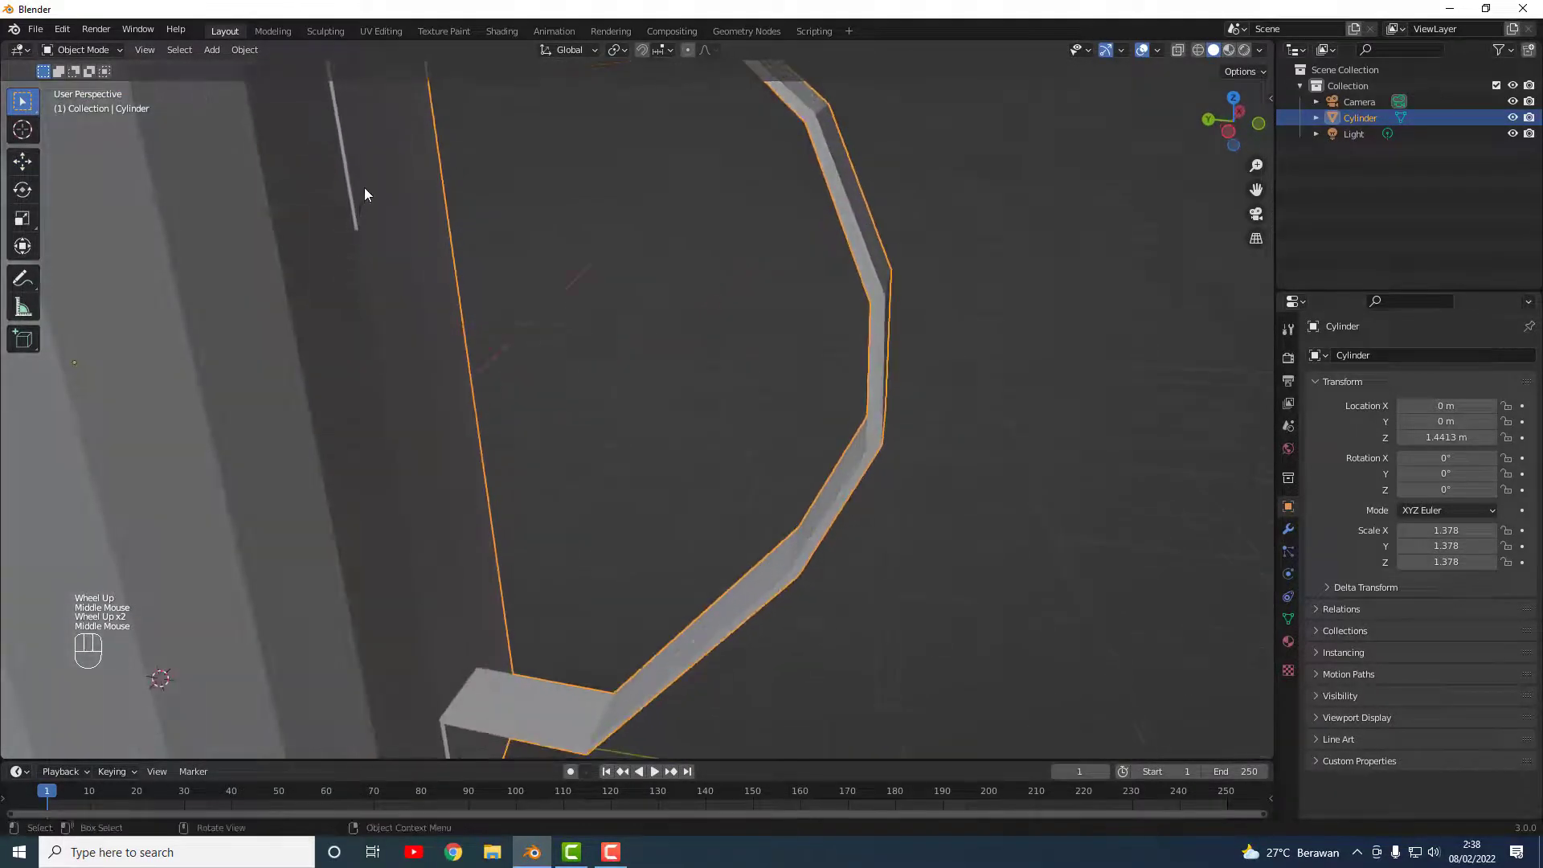
pyautogui.scroll(-3, 403, 211)
# Step: Extrude the two stacked faces below the handle's upper joint about 0.013 m along their normal
pyautogui.press('Tab')
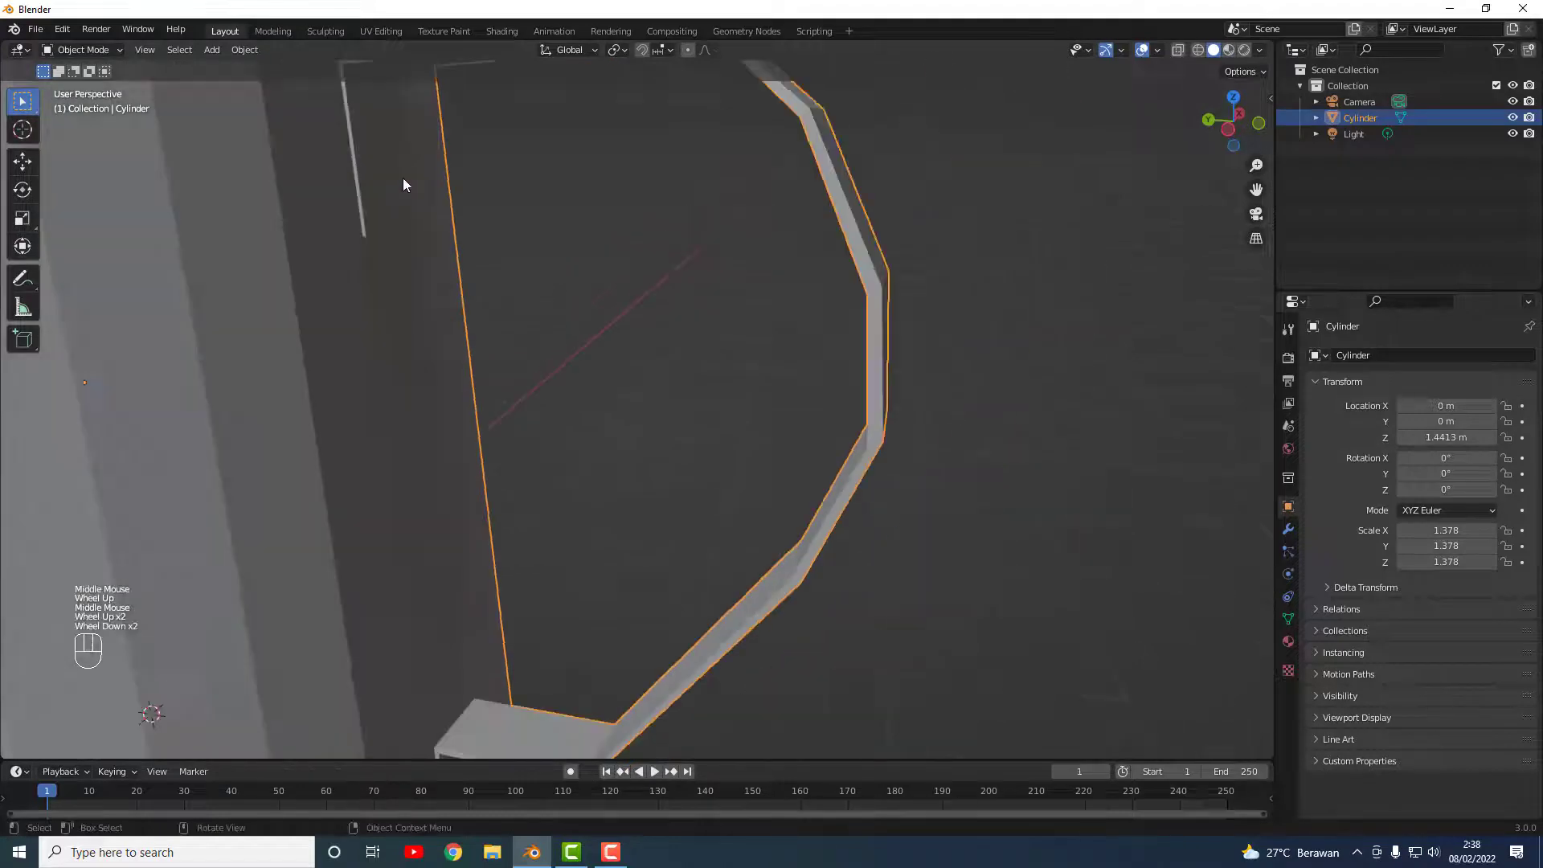
pyautogui.click(429, 215)
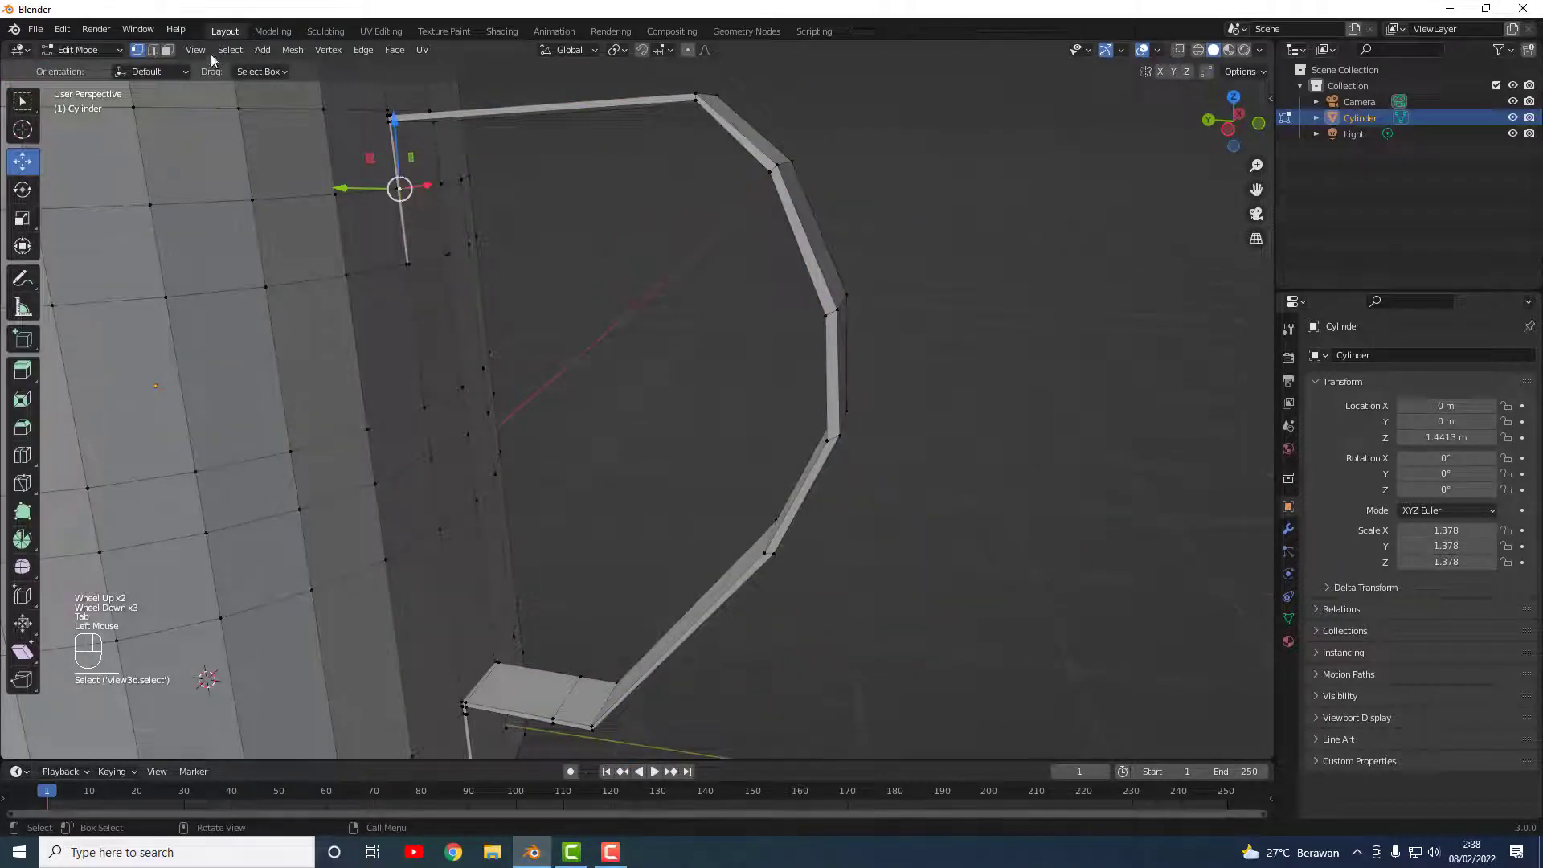
pyautogui.click(167, 49)
pyautogui.keyDown('shift'); pyautogui.click(423, 216); pyautogui.keyUp('shift')
pyautogui.keyDown('shift'); pyautogui.click(427, 166); pyautogui.keyUp('shift')
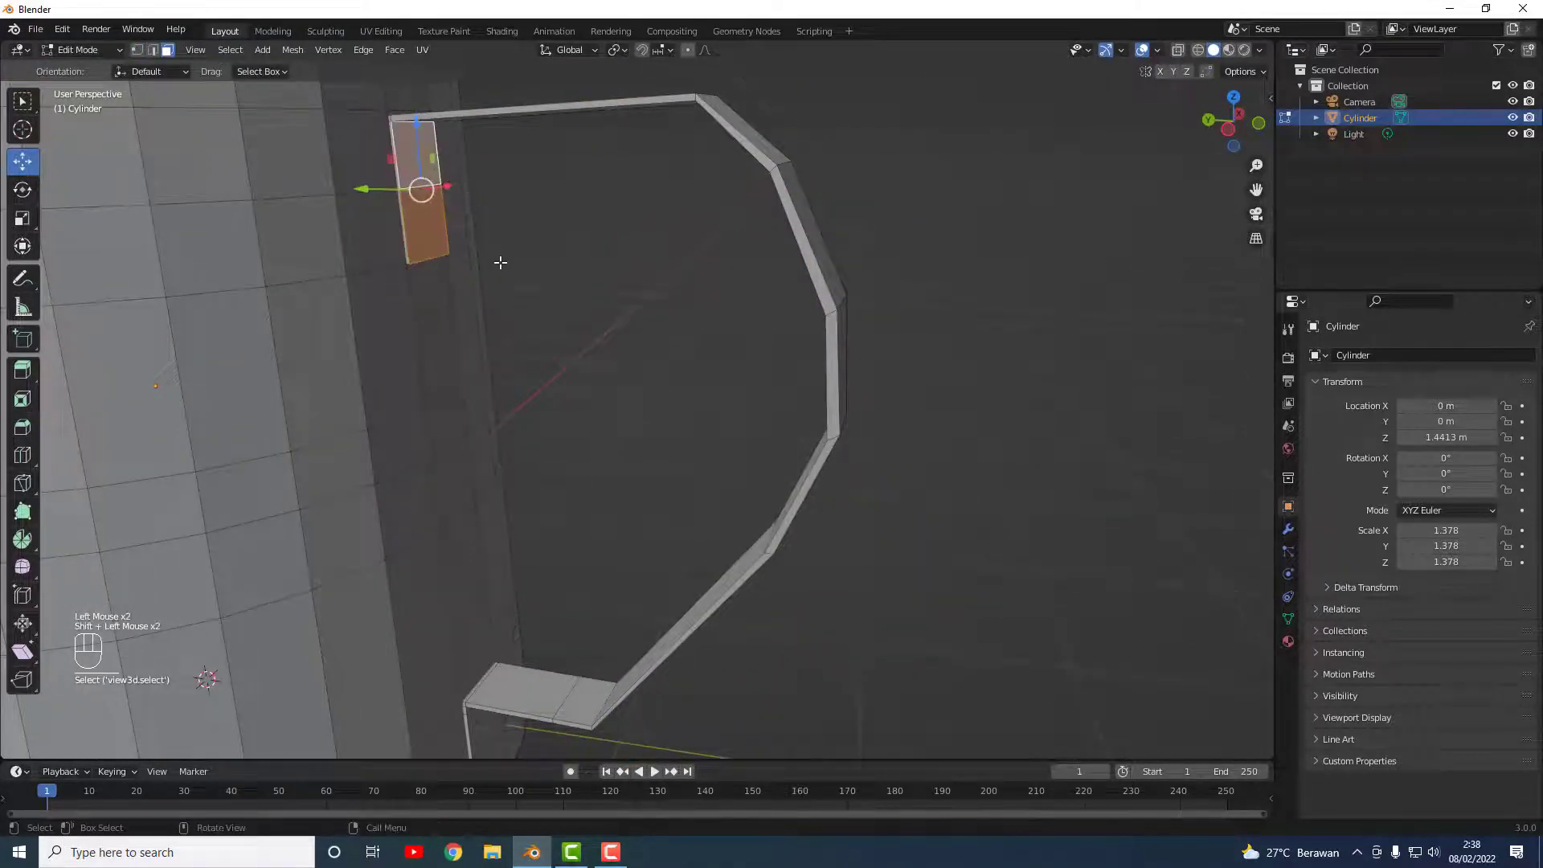
pyautogui.moveTo(500, 262); pyautogui.dragTo(466, 260, button='middle')
pyautogui.press('e')
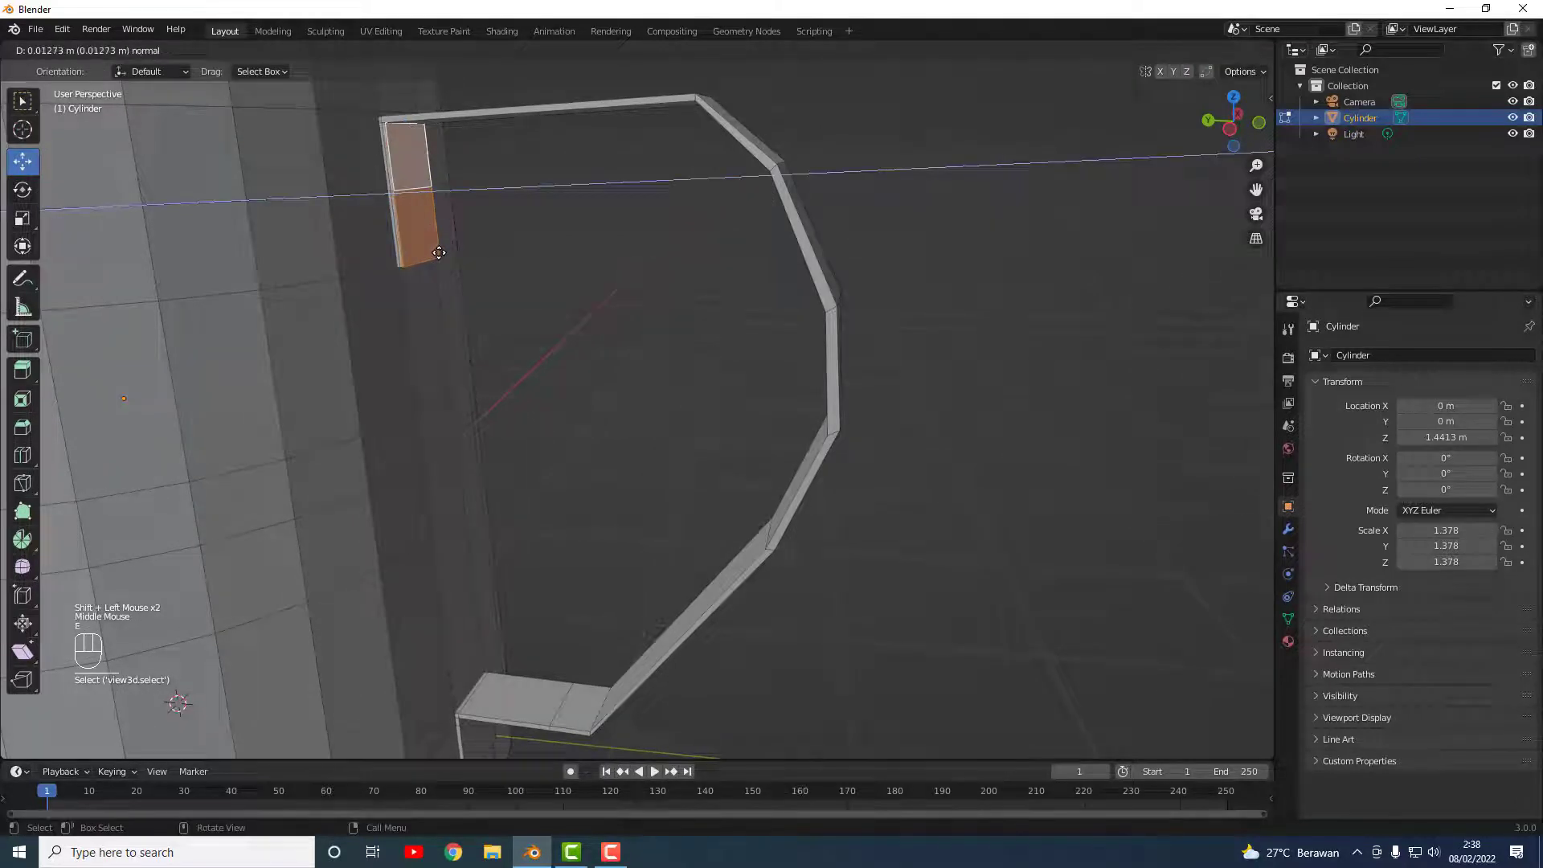
pyautogui.click(438, 254)
# Step: Examine the handle's upper and lower joints with the jug in Object Mode
pyautogui.press('Tab')
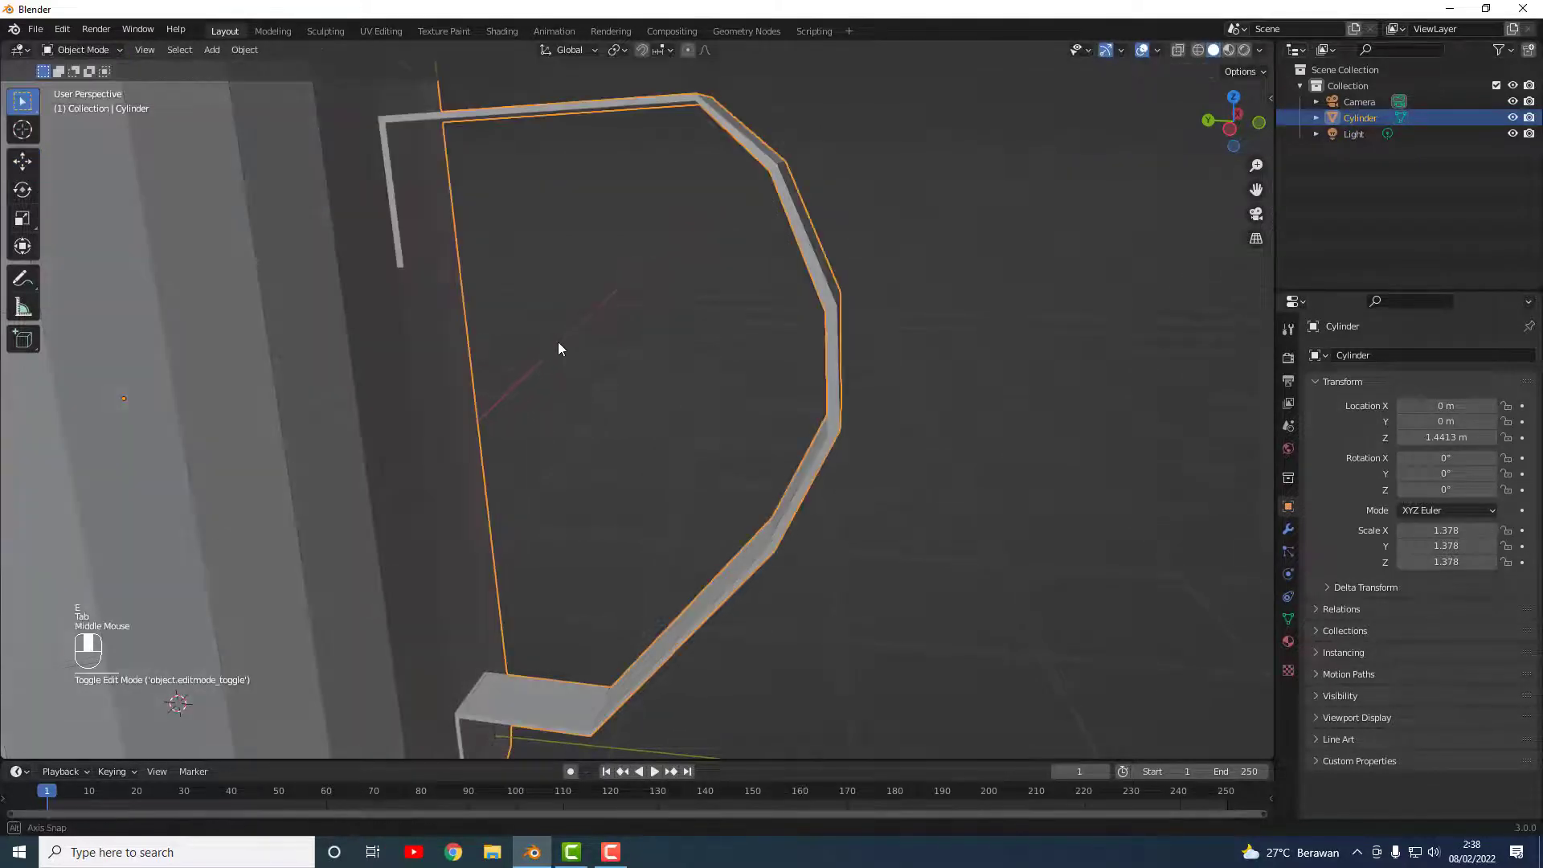
pyautogui.moveTo(557, 343); pyautogui.dragTo(540, 440, button='middle')
pyautogui.scroll(2, 558, 498)
pyautogui.moveTo(579, 564); pyautogui.dragTo(595, 505, button='middle')
pyautogui.scroll(-2, 654, 630)
pyautogui.scroll(-1, 651, 633)
pyautogui.scroll(1, 631, 634)
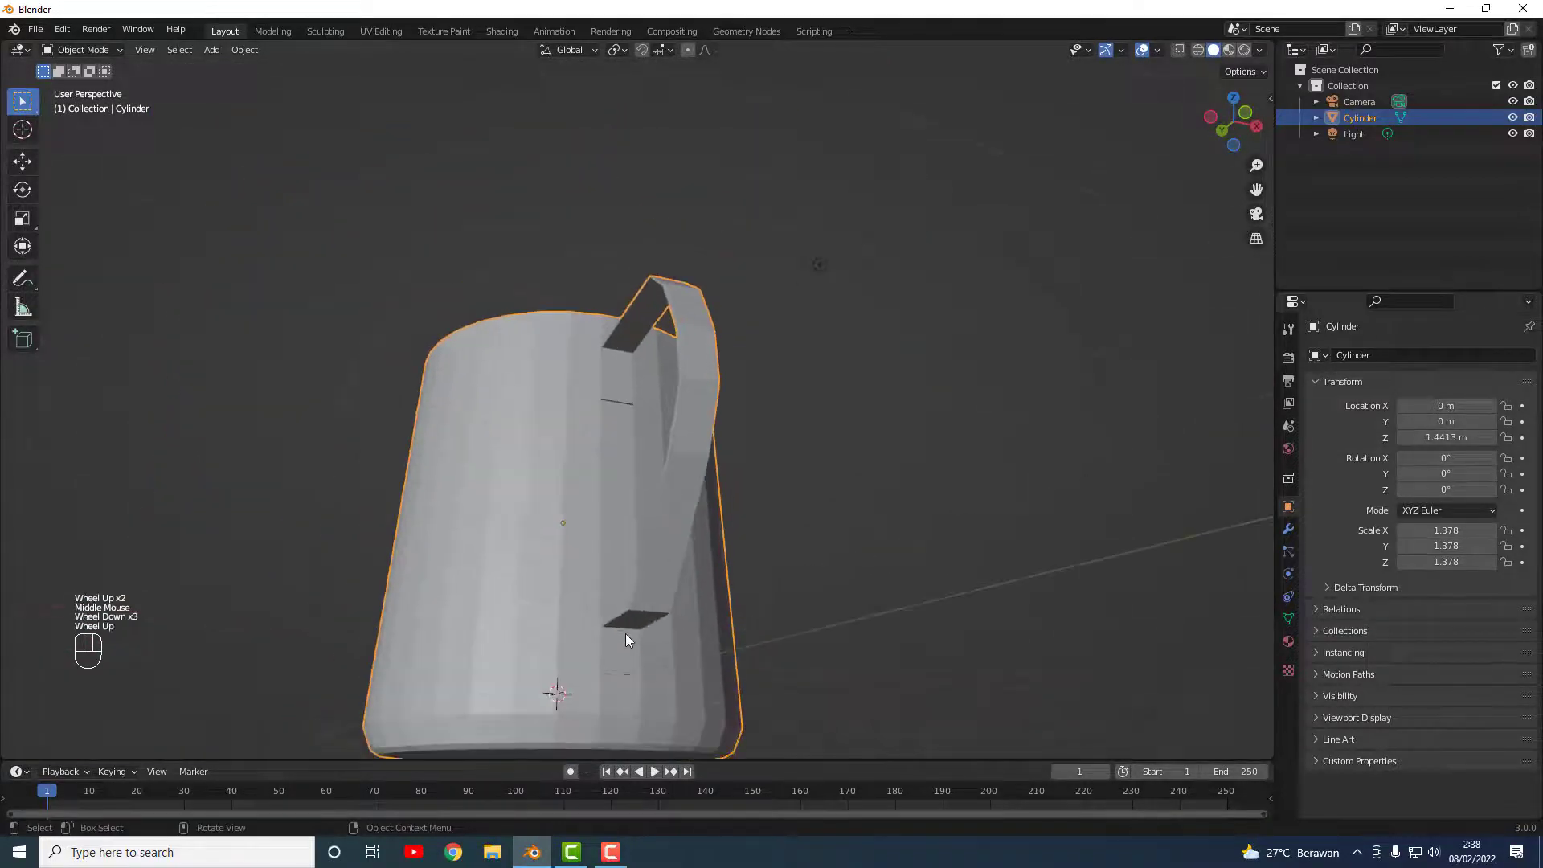
pyautogui.doubleClick(622, 659)
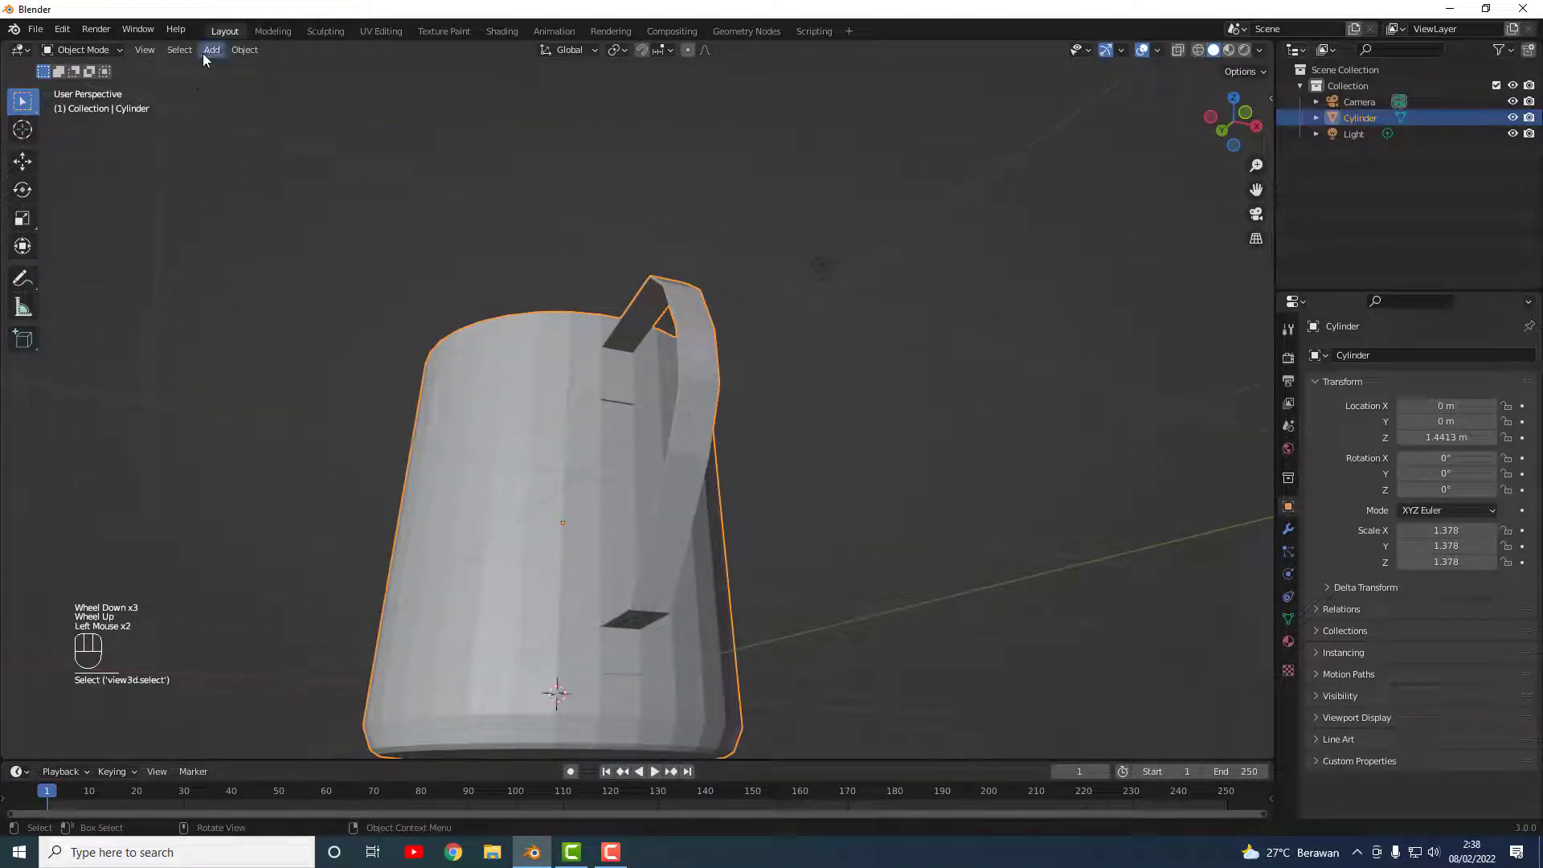
# Step: Extrude the narrow face and the larger face just below the handle's lower joint about 0.011 m along their normal
pyautogui.press('Tab')
pyautogui.click(631, 653)
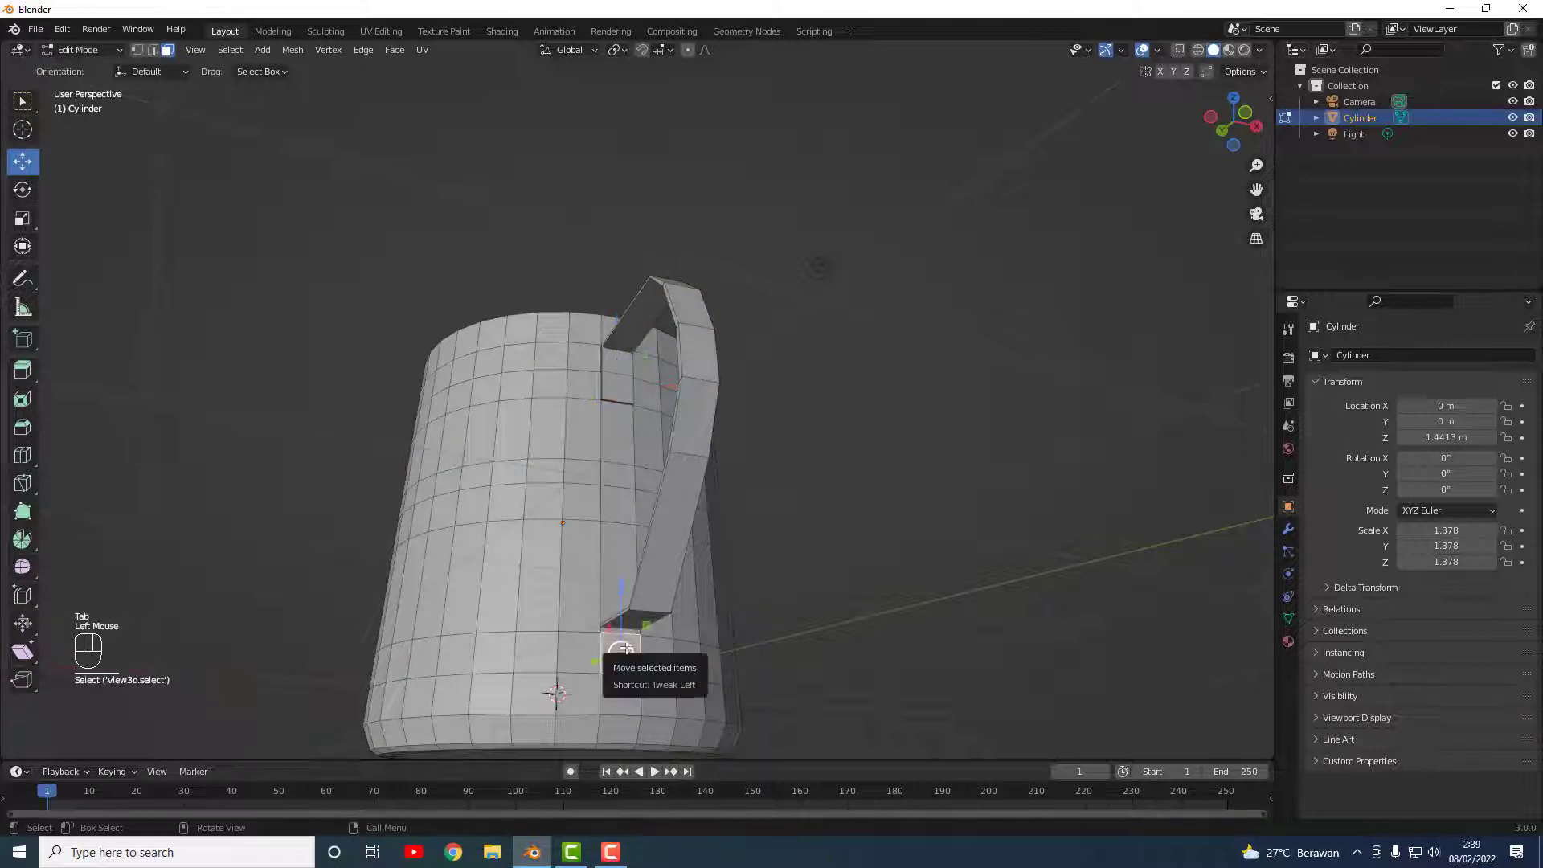
pyautogui.scroll(1, 634, 653)
pyautogui.keyDown('shift'); pyautogui.click(643, 691); pyautogui.keyUp('shift')
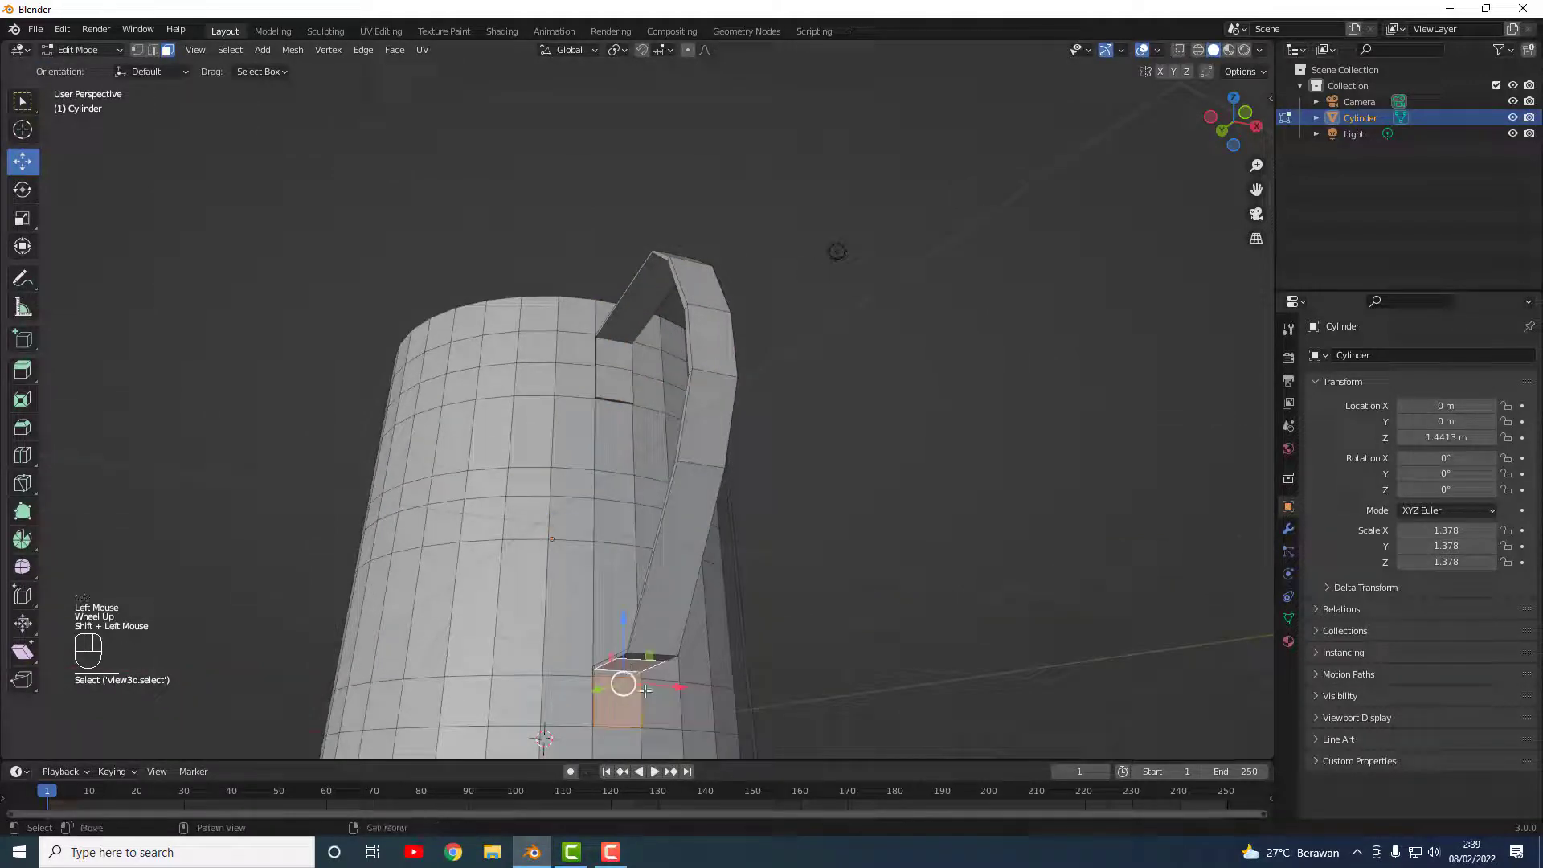
pyautogui.click(635, 674)
pyautogui.keyDown('shift'); pyautogui.click(621, 711); pyautogui.keyUp('shift')
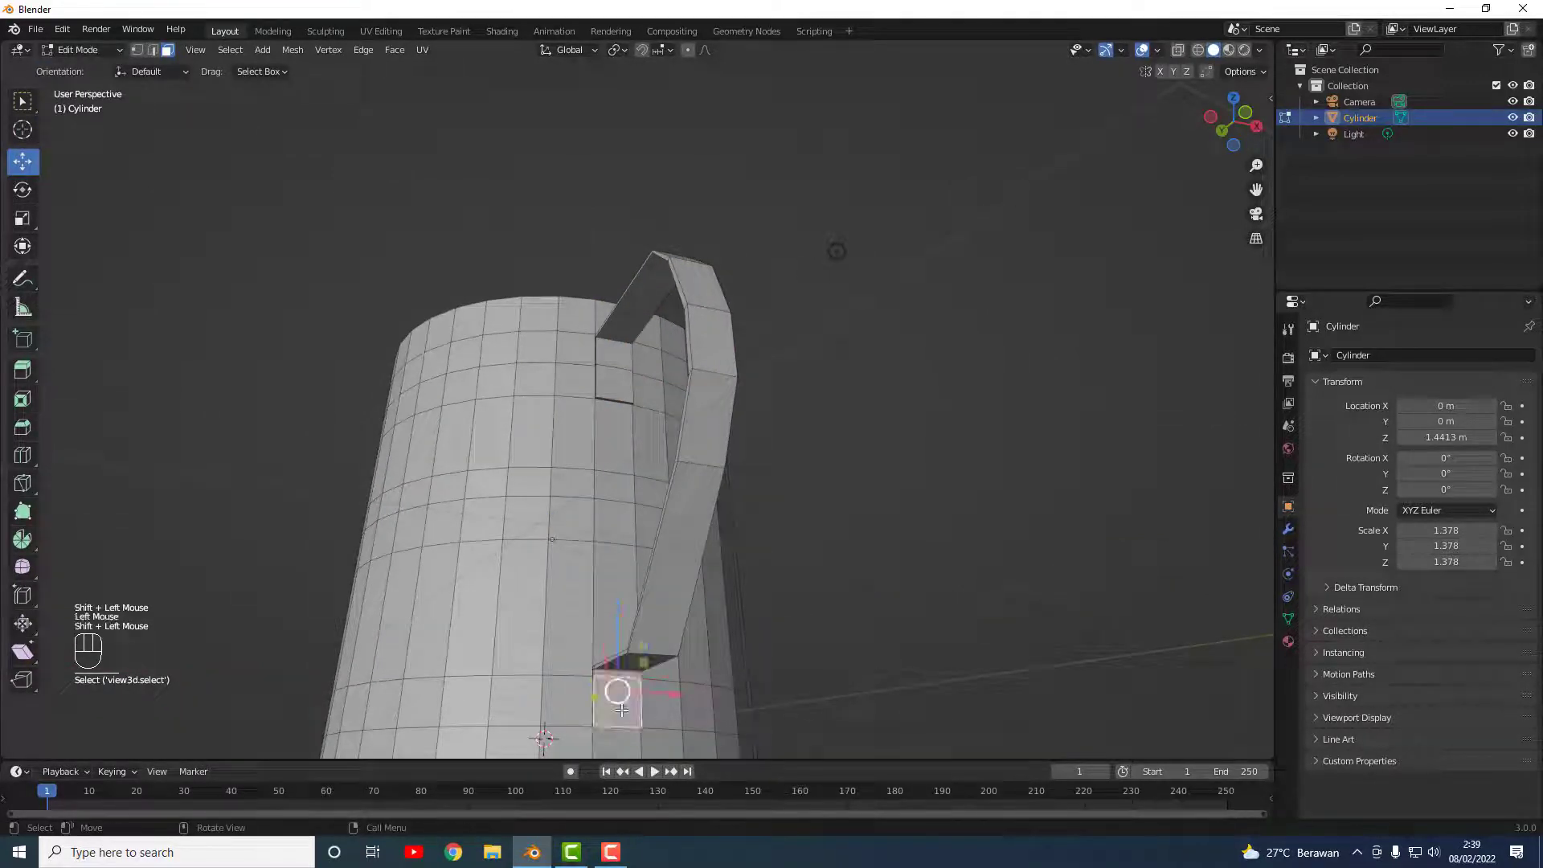
pyautogui.press('e')
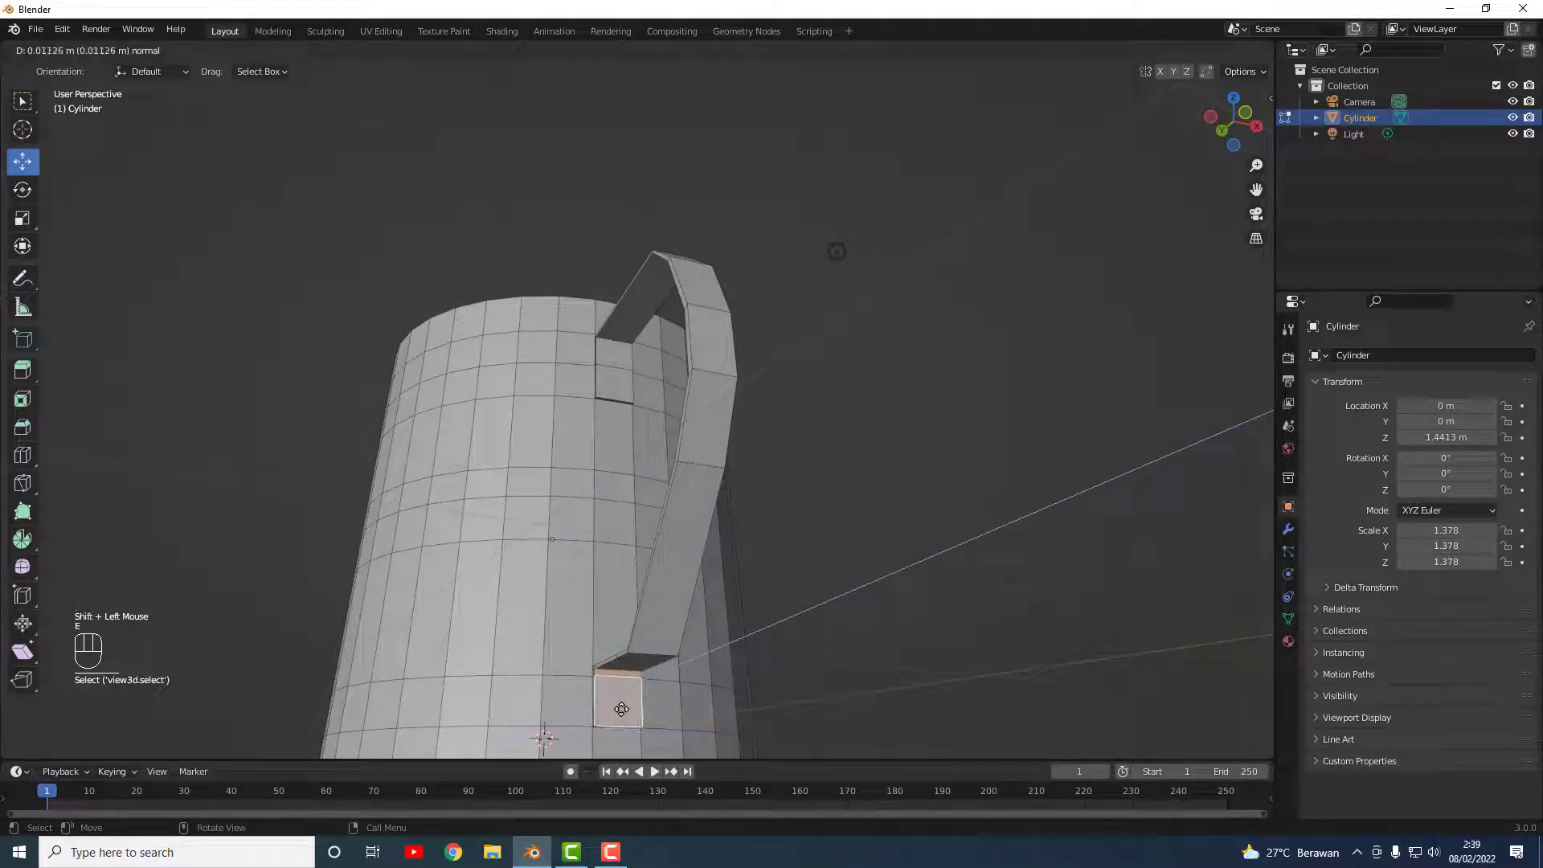
pyautogui.click(622, 709)
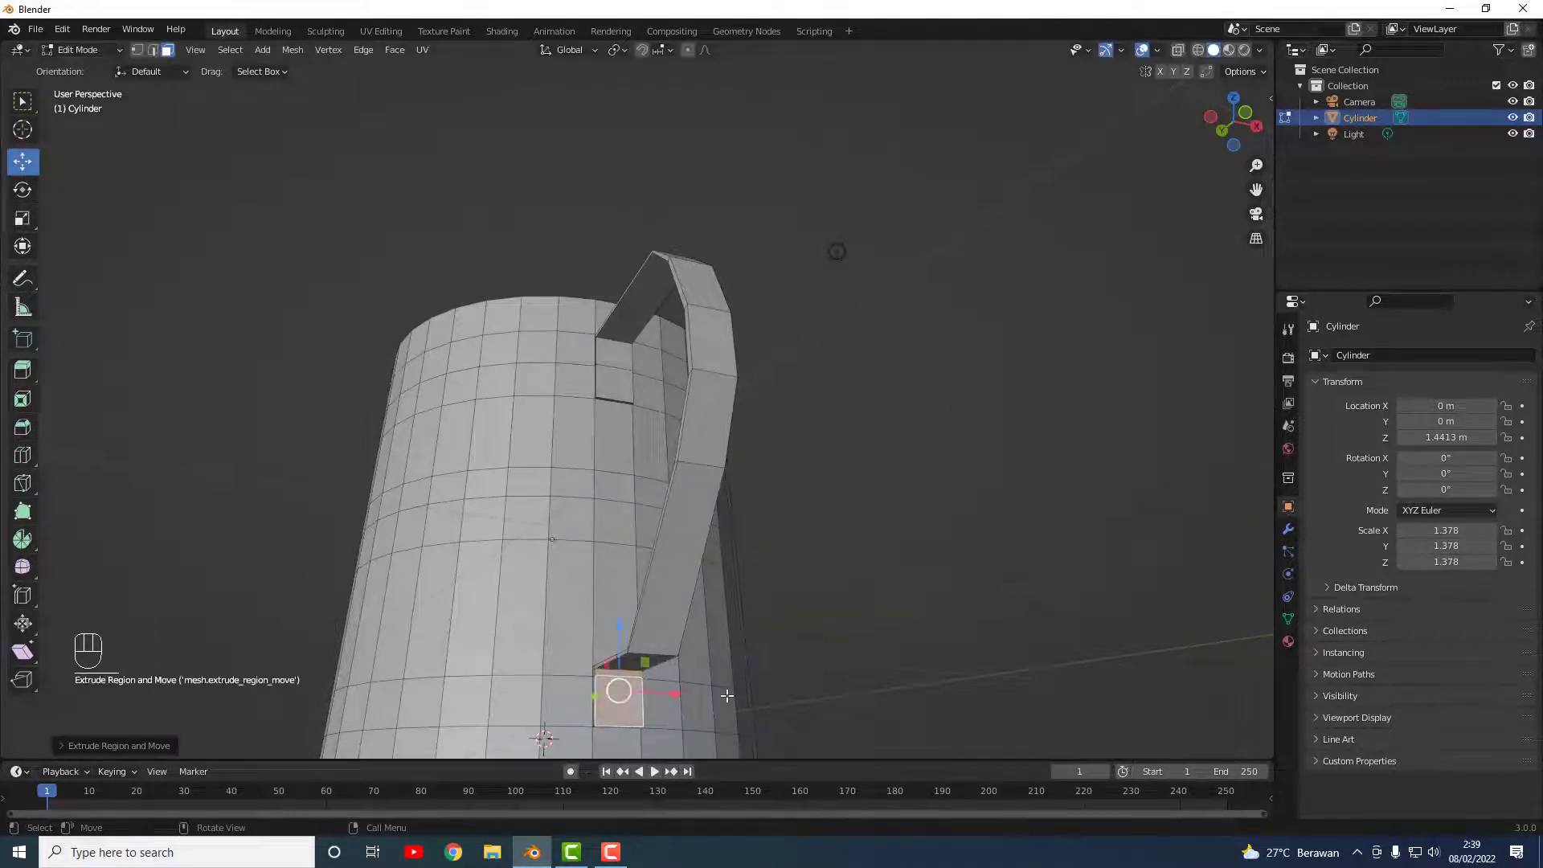
# Step: Examine the jug's handle from behind and from the side in Object Mode
pyautogui.press('Tab')
pyautogui.moveTo(758, 596); pyautogui.dragTo(348, 399, button='middle')
pyautogui.scroll(-3, 524, 472)
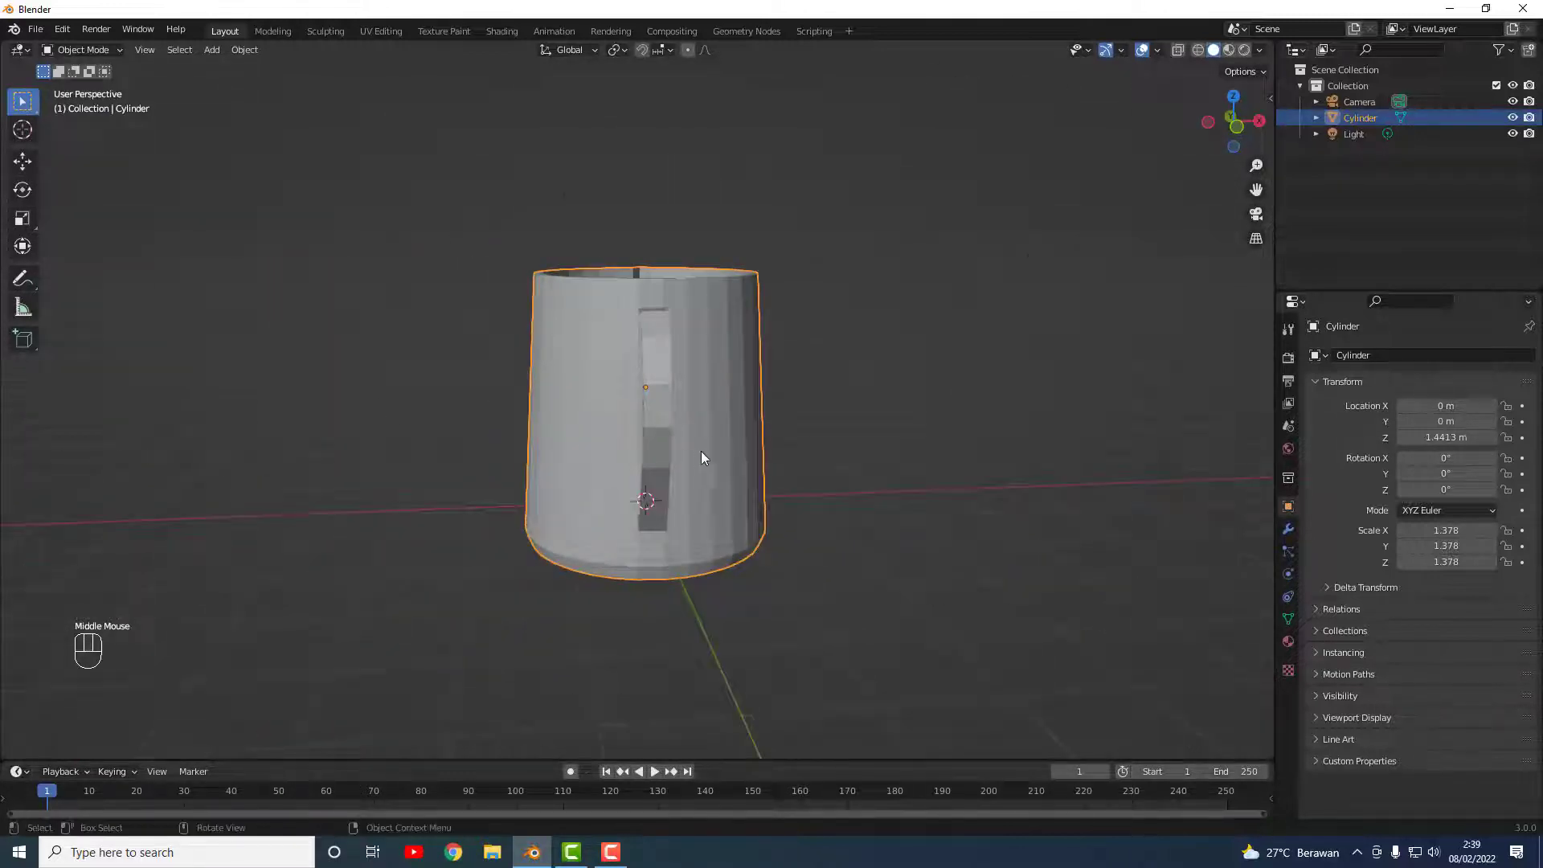
pyautogui.moveTo(702, 455); pyautogui.dragTo(892, 407, button='middle')
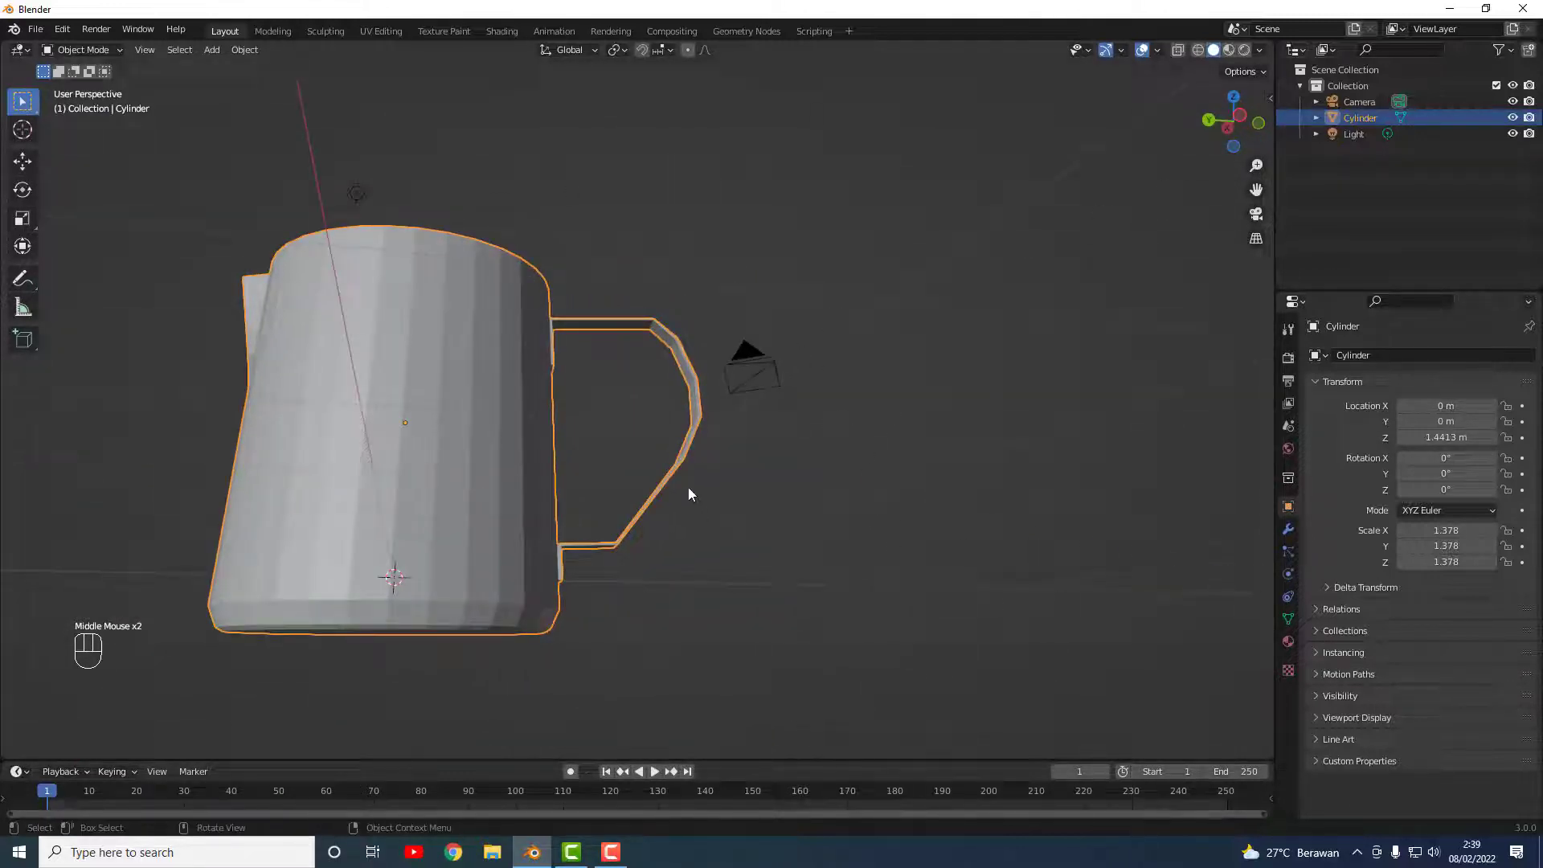
pyautogui.moveTo(508, 481); pyautogui.dragTo(619, 542, button='middle')
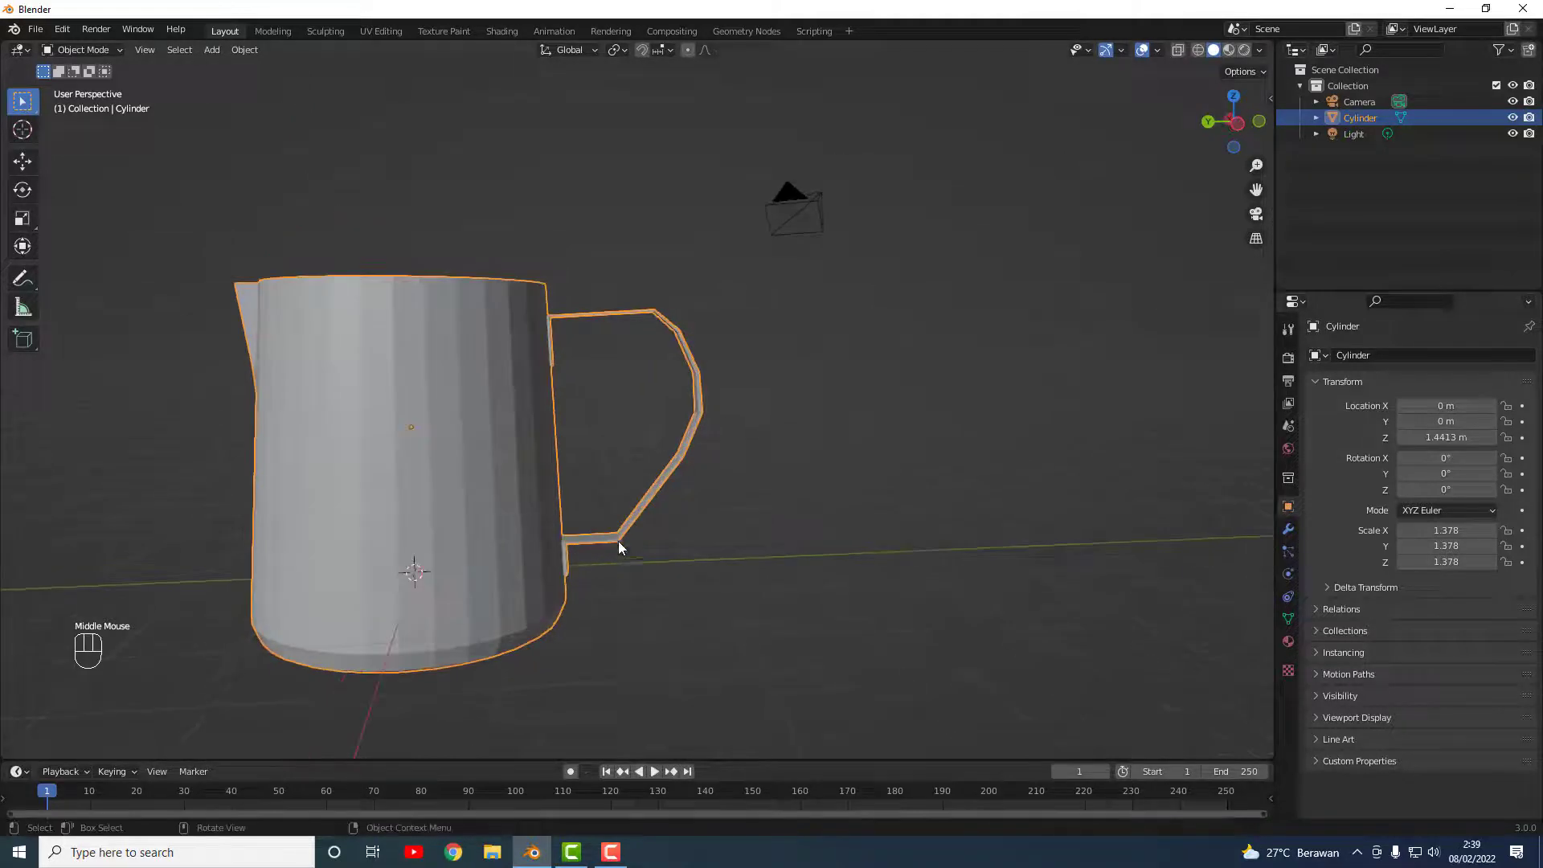
pyautogui.press('Tab')
pyautogui.press('Tab')
# Step: Move the vertices at the handle's lower bend toward the jug along Y and lower them along Z, leaving a smoother curve
pyautogui.press('Tab')
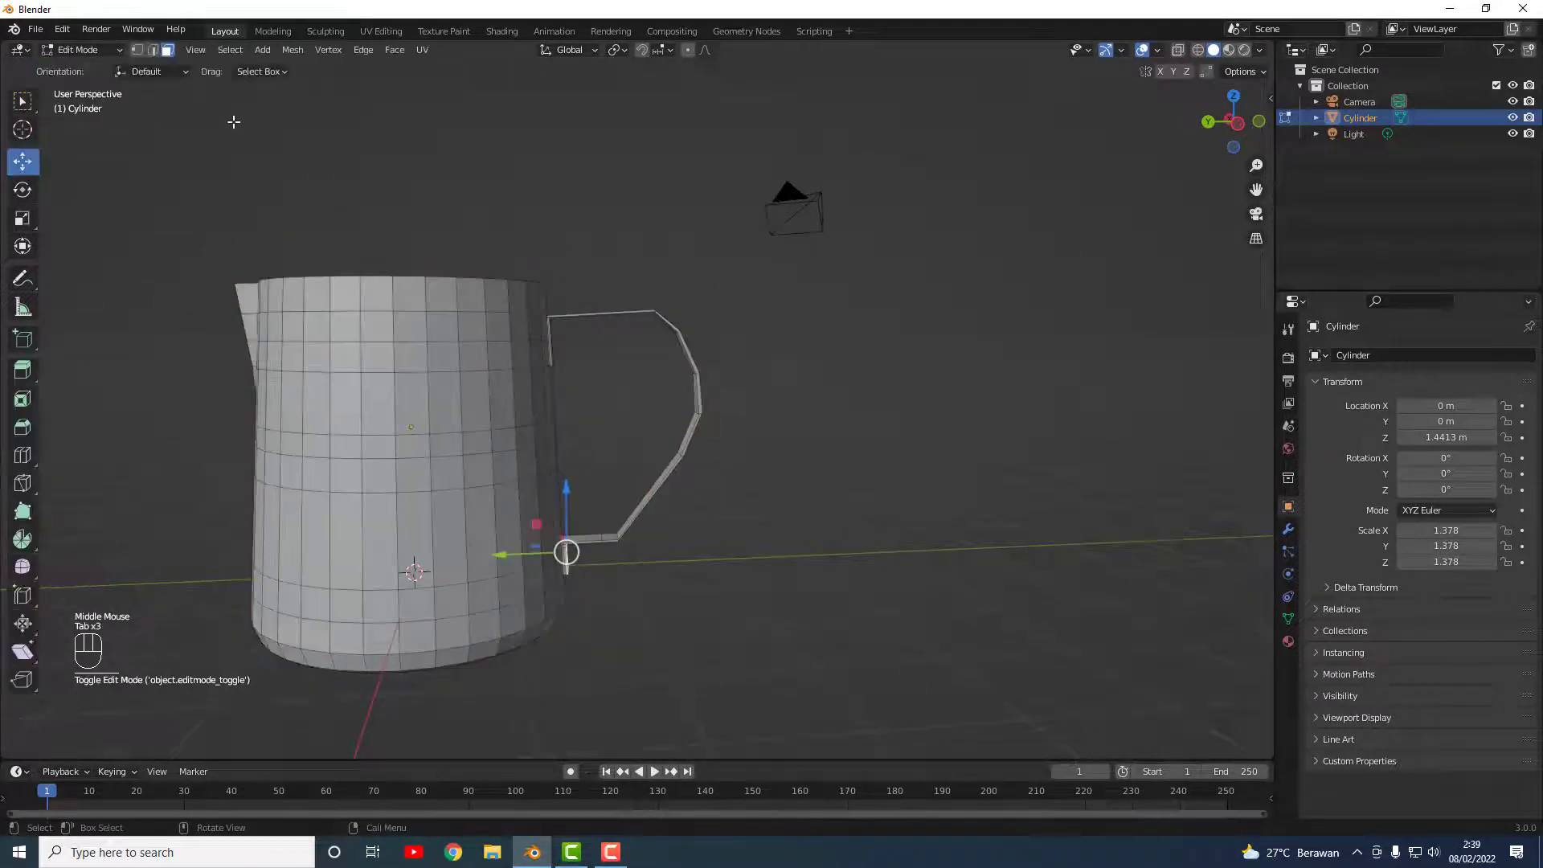
pyautogui.click(138, 49)
pyautogui.scroll(1, 721, 509)
pyautogui.moveTo(721, 510); pyautogui.dragTo(619, 463)
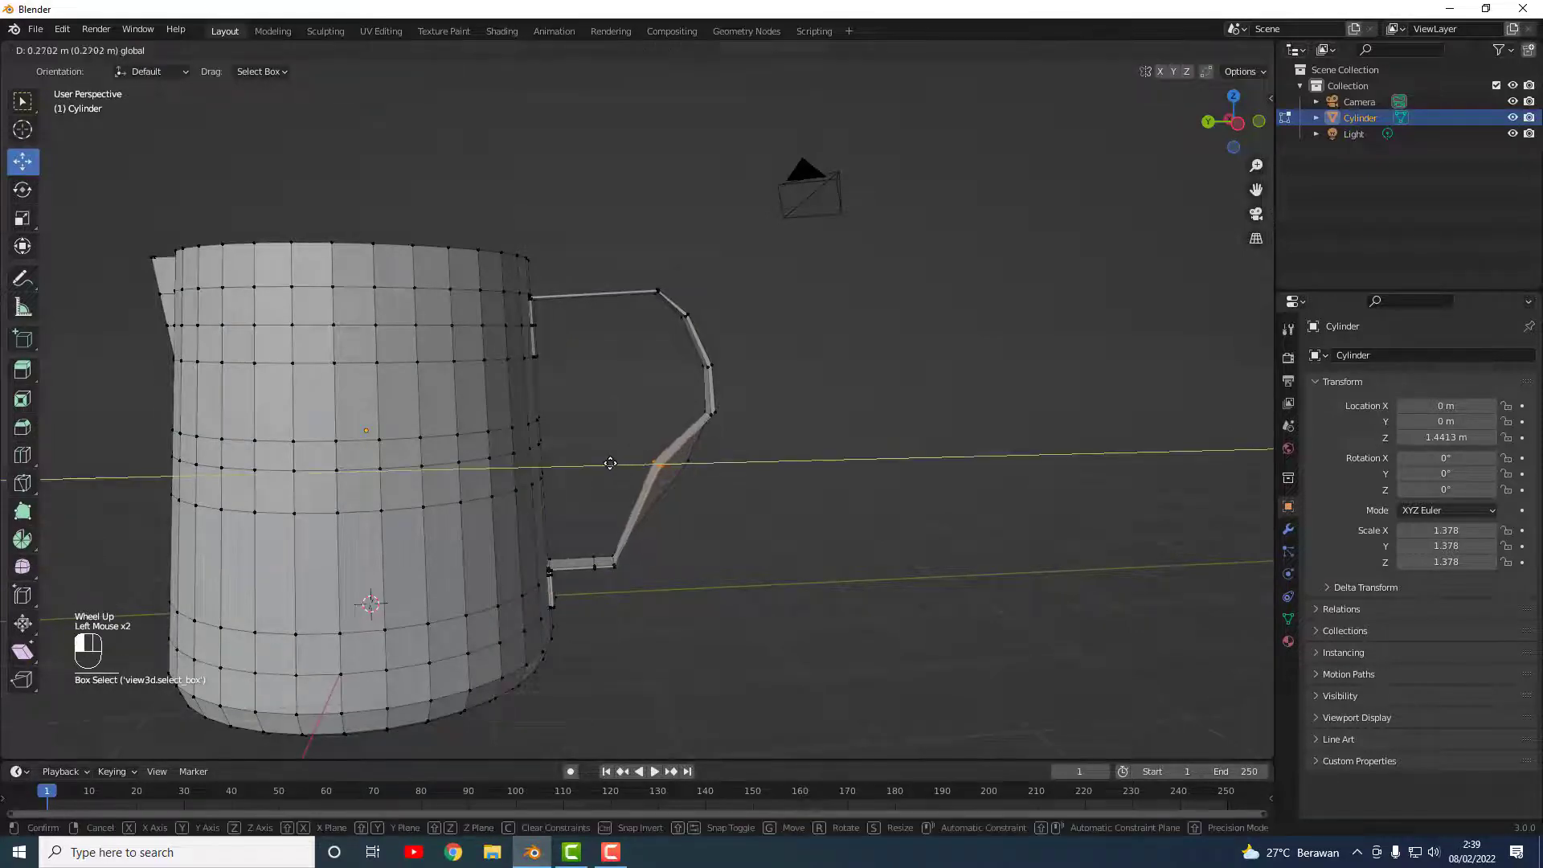
pyautogui.hotkey('ctrl', 'z')
pyautogui.scroll(2, 787, 537)
pyautogui.moveTo(787, 538); pyautogui.dragTo(679, 540, button='middle')
pyautogui.keyDown('shift'); pyautogui.moveTo(790, 545); pyautogui.dragTo(660, 489); pyautogui.keyUp('shift')
pyautogui.moveTo(772, 580); pyautogui.dragTo(904, 604, button='middle')
pyautogui.moveTo(673, 506); pyautogui.dragTo(646, 504)
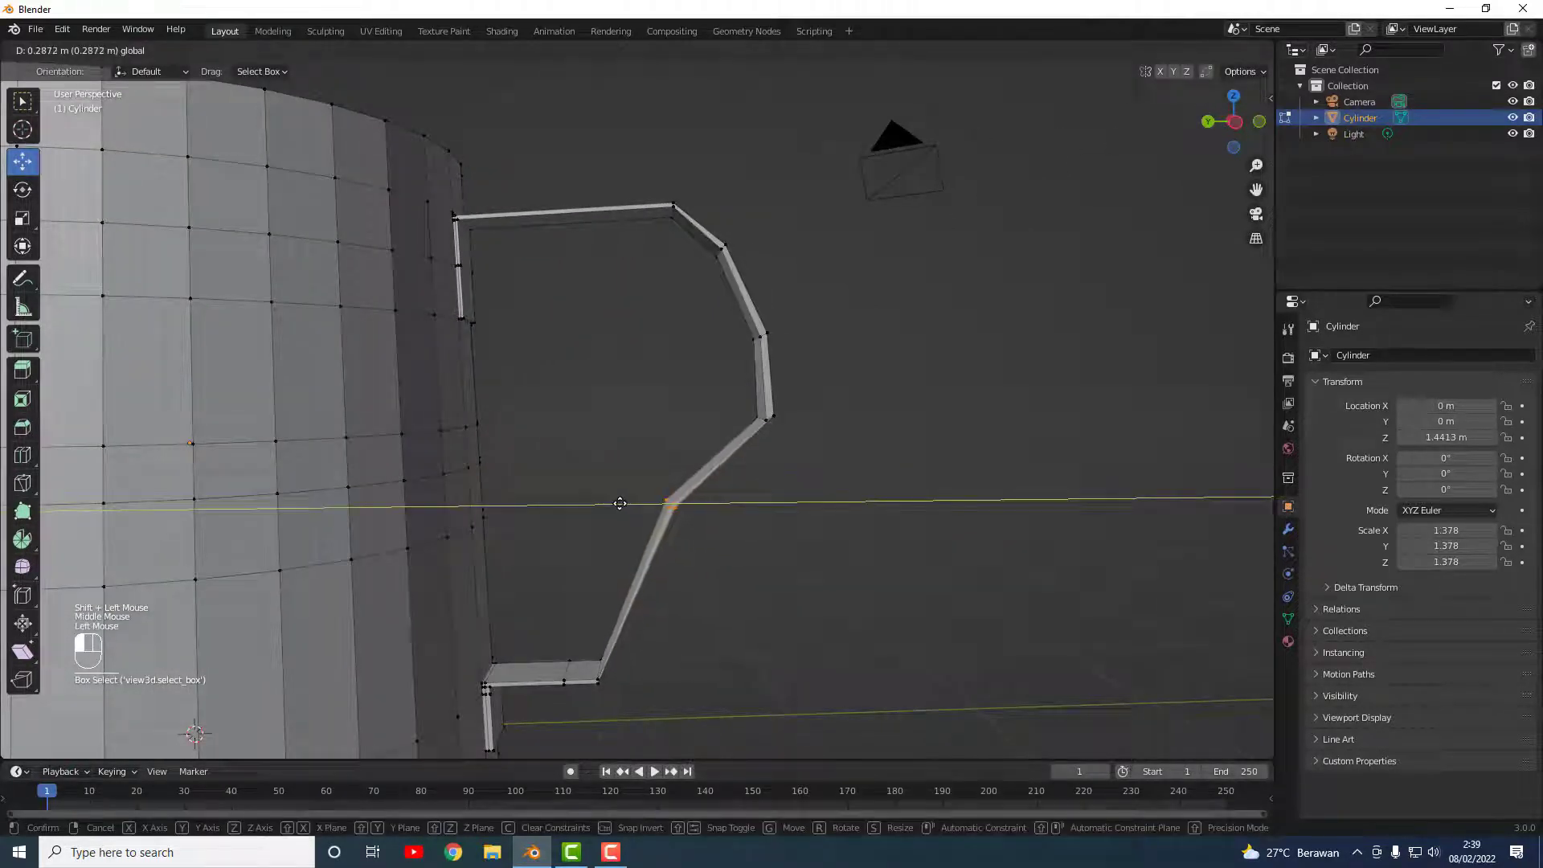
pyautogui.click(642, 504)
pyautogui.moveTo(673, 469); pyautogui.dragTo(649, 566)
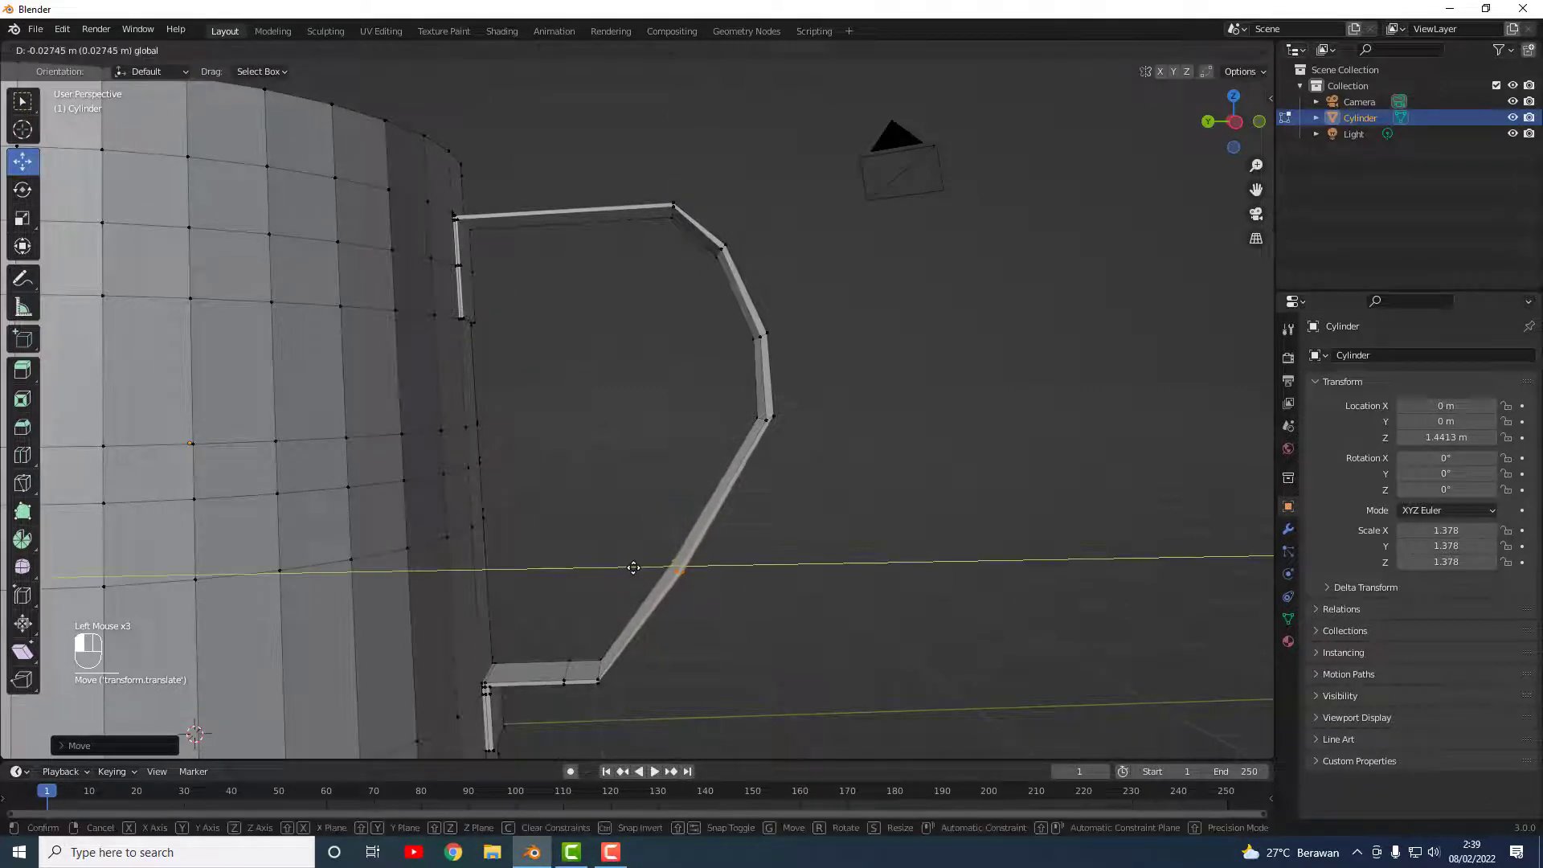
pyautogui.click(812, 551)
# Step: Add a Subdivision modifier to the jug and set its viewport and render levels to 3
pyautogui.press('Tab')
pyautogui.scroll(-2, 812, 553)
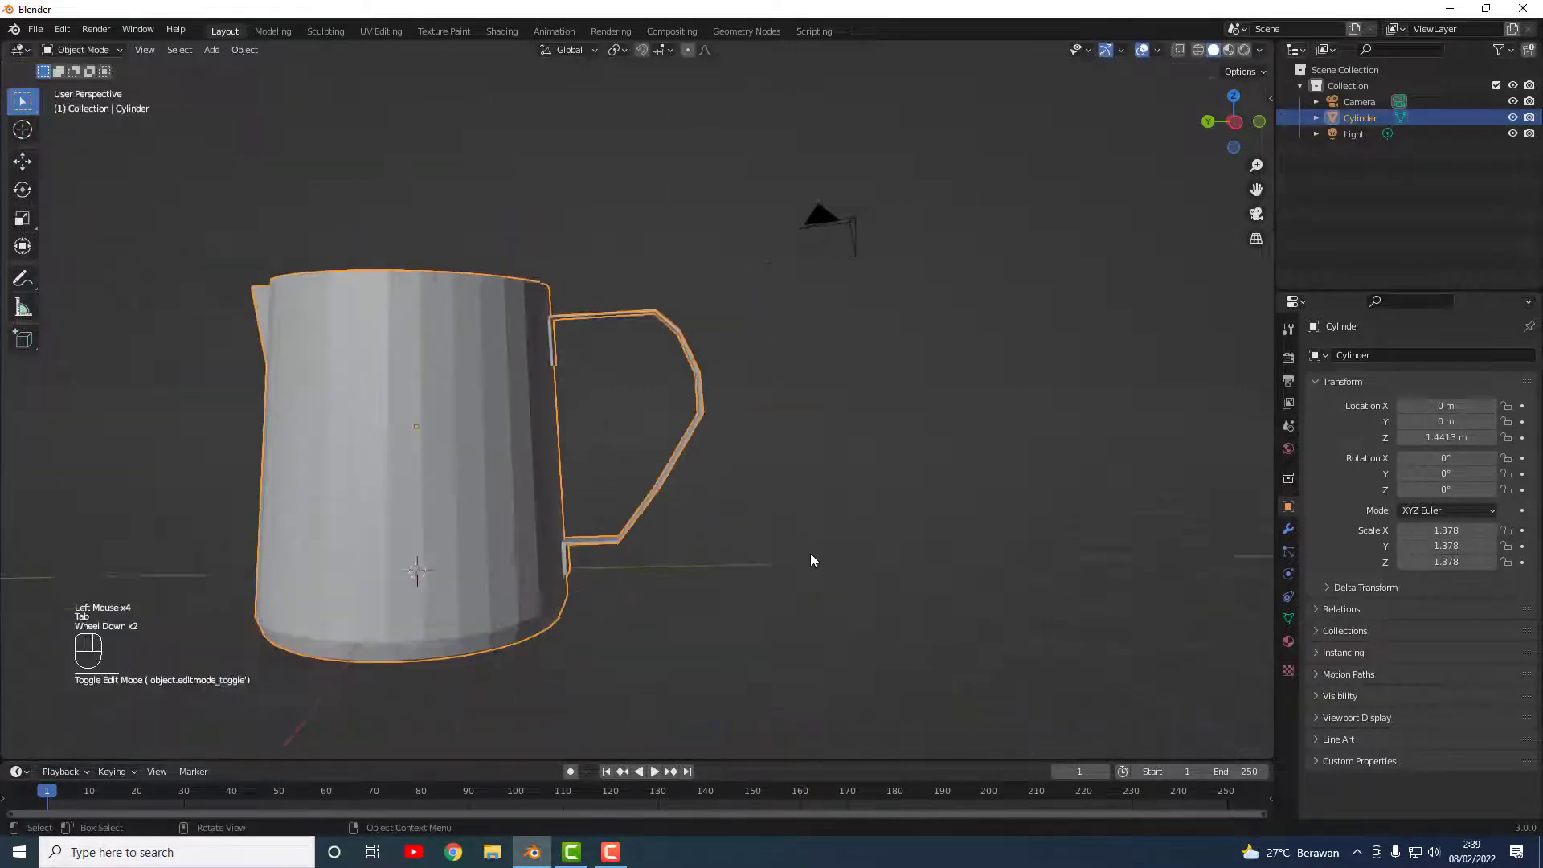
pyautogui.moveTo(715, 476); pyautogui.dragTo(644, 507, button='middle')
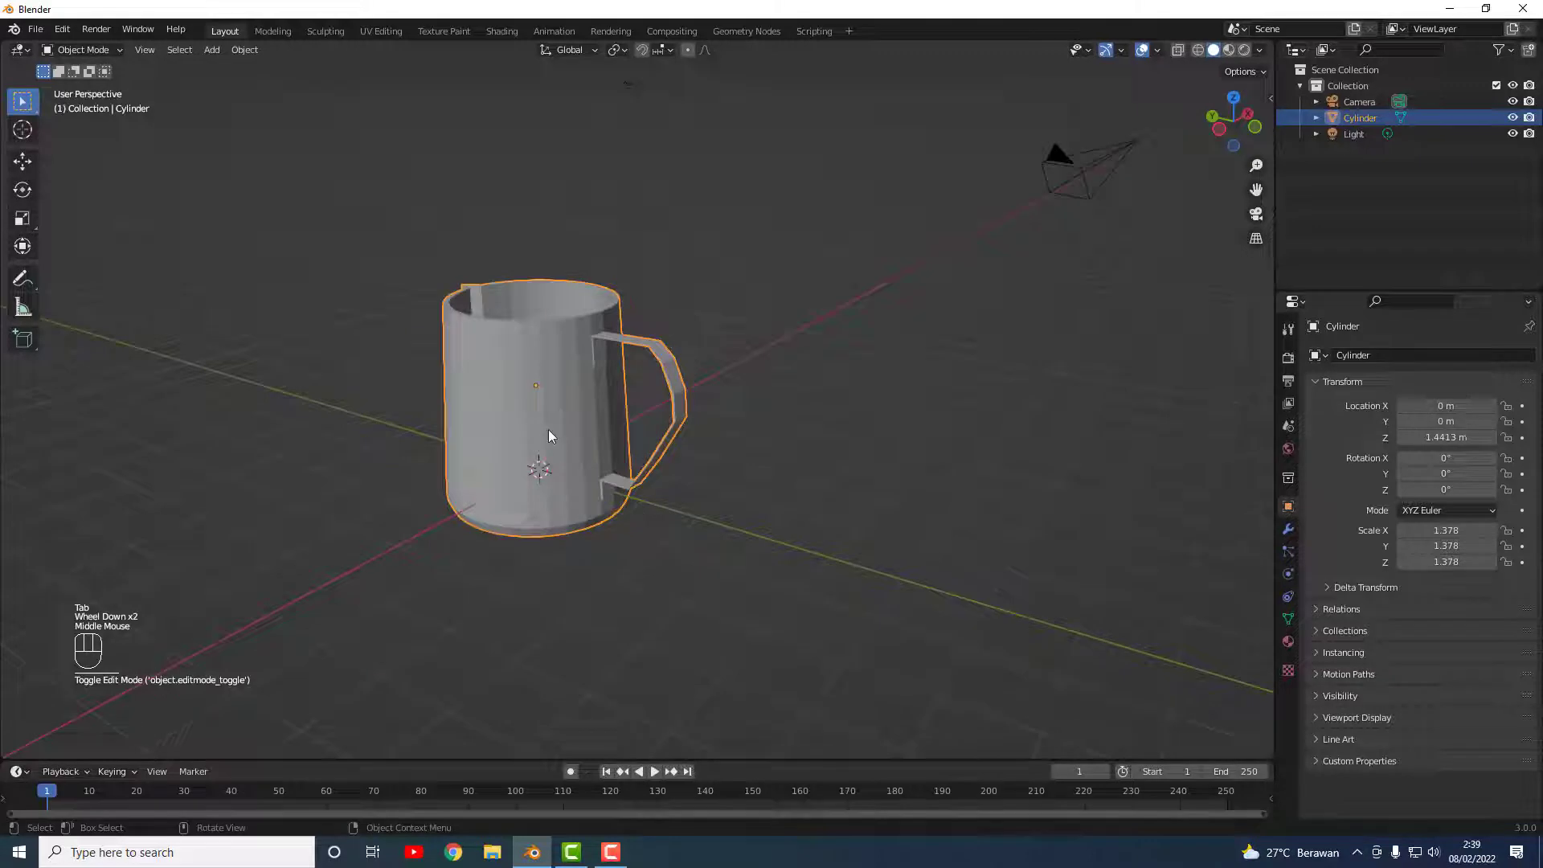
pyautogui.click(1288, 530)
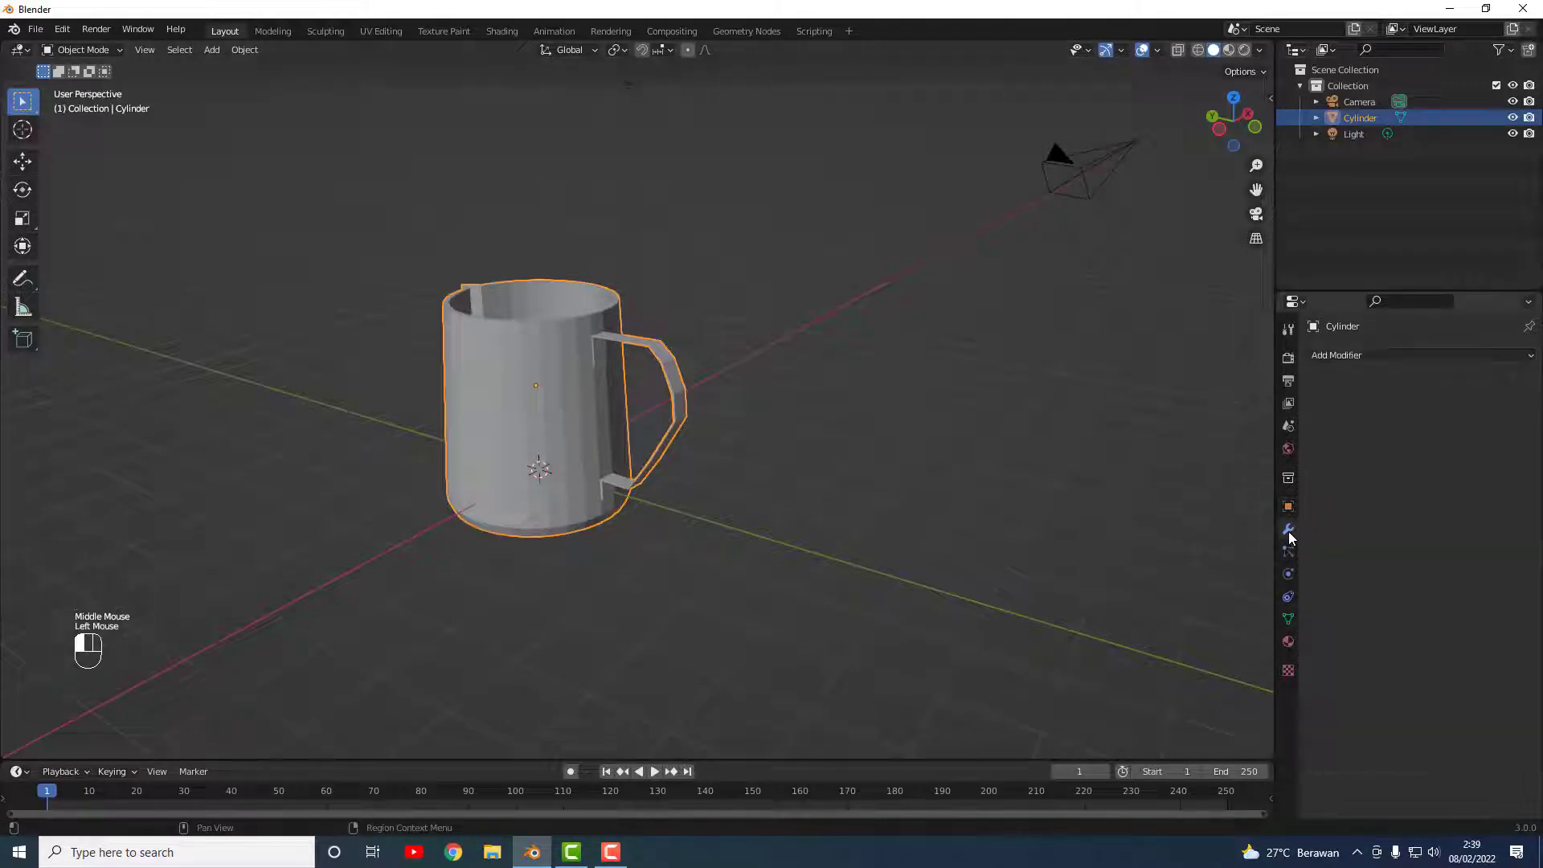
pyautogui.click(1368, 357)
pyautogui.click(1244, 645)
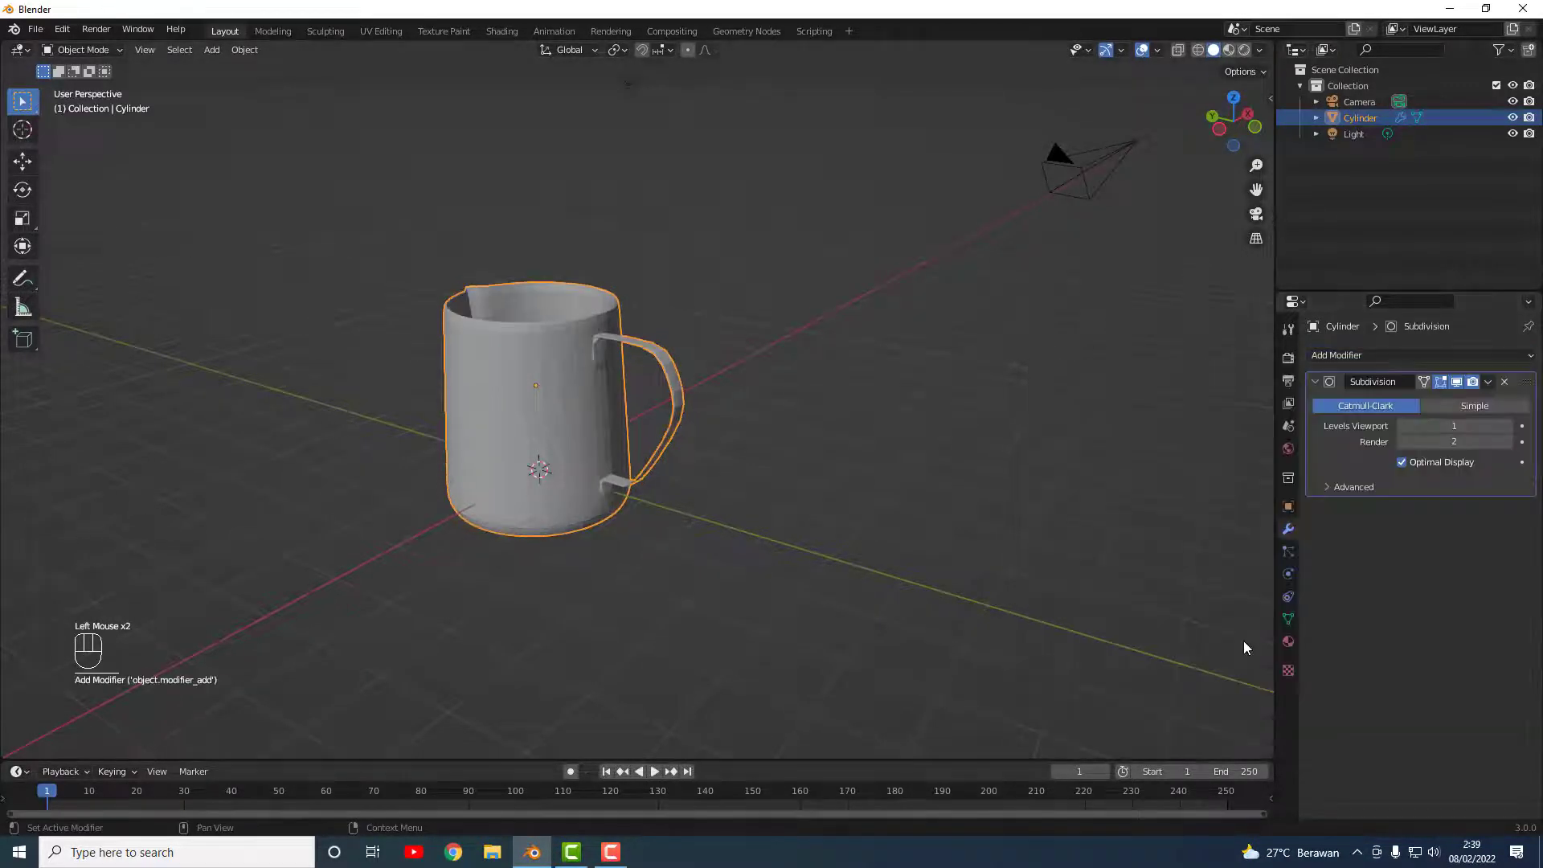
pyautogui.click(1508, 425)
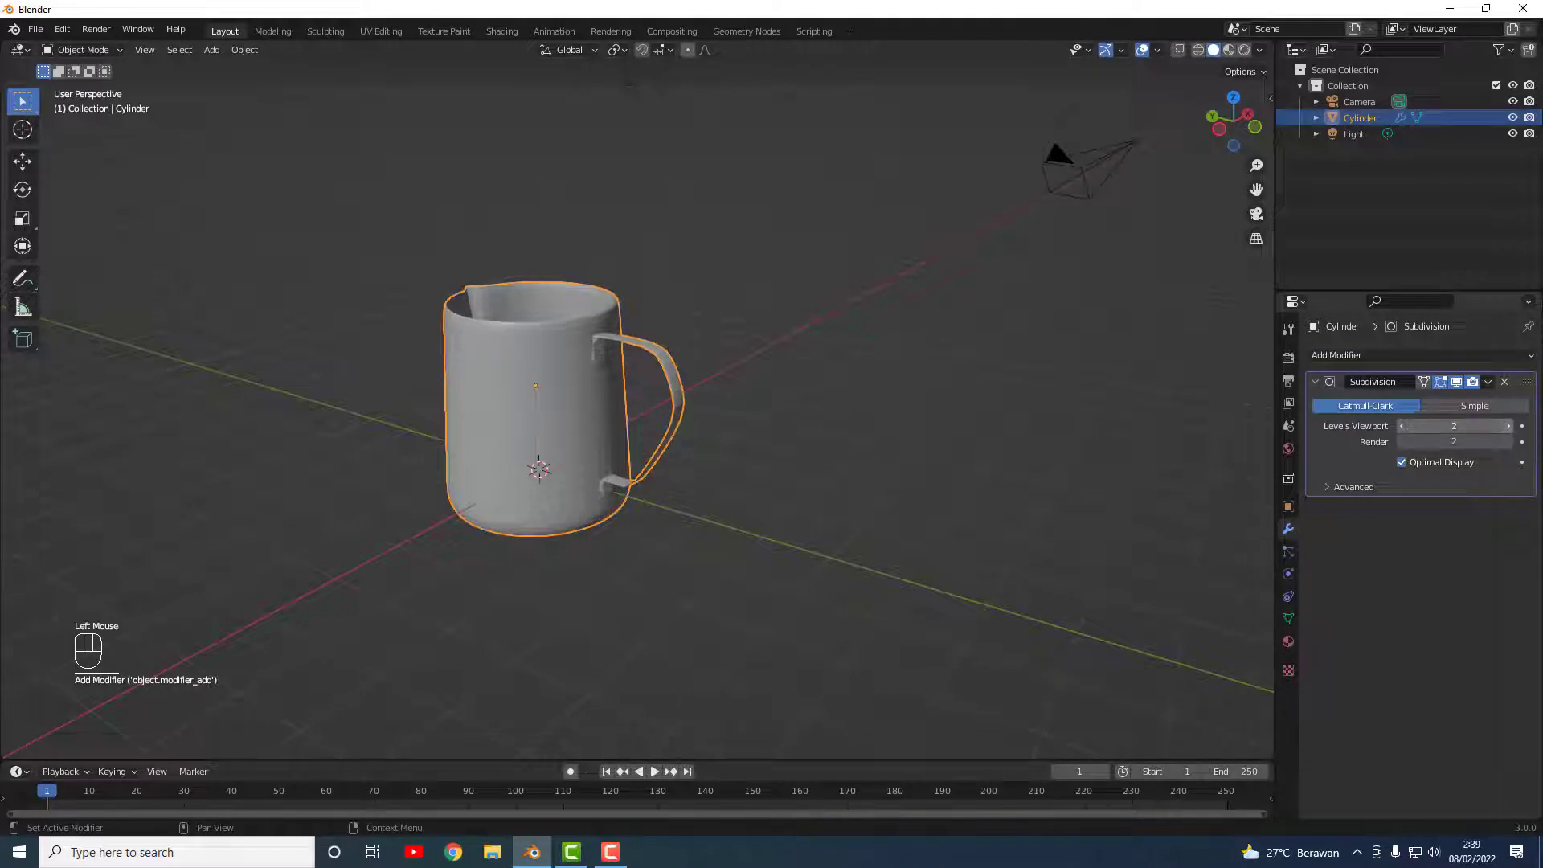
pyautogui.click(1509, 442)
pyautogui.click(1508, 426)
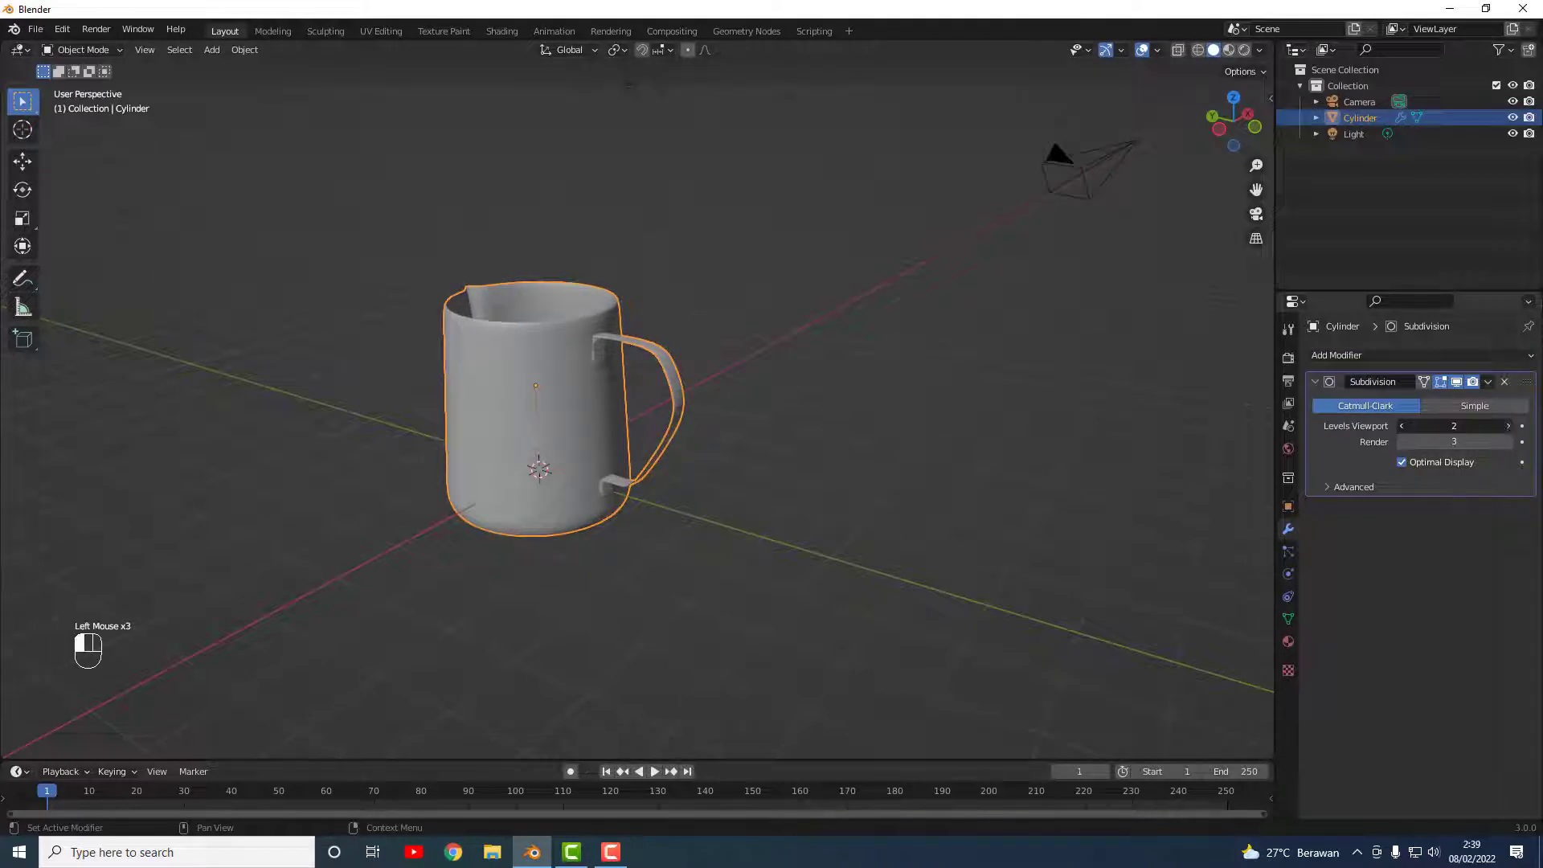
# Step: Shift the handle's two middle vertex rows slightly toward negative X to straighten it as seen from behind
pyautogui.moveTo(761, 402); pyautogui.dragTo(687, 455, button='middle')
pyautogui.scroll(3, 658, 397)
pyautogui.scroll(1, 659, 370)
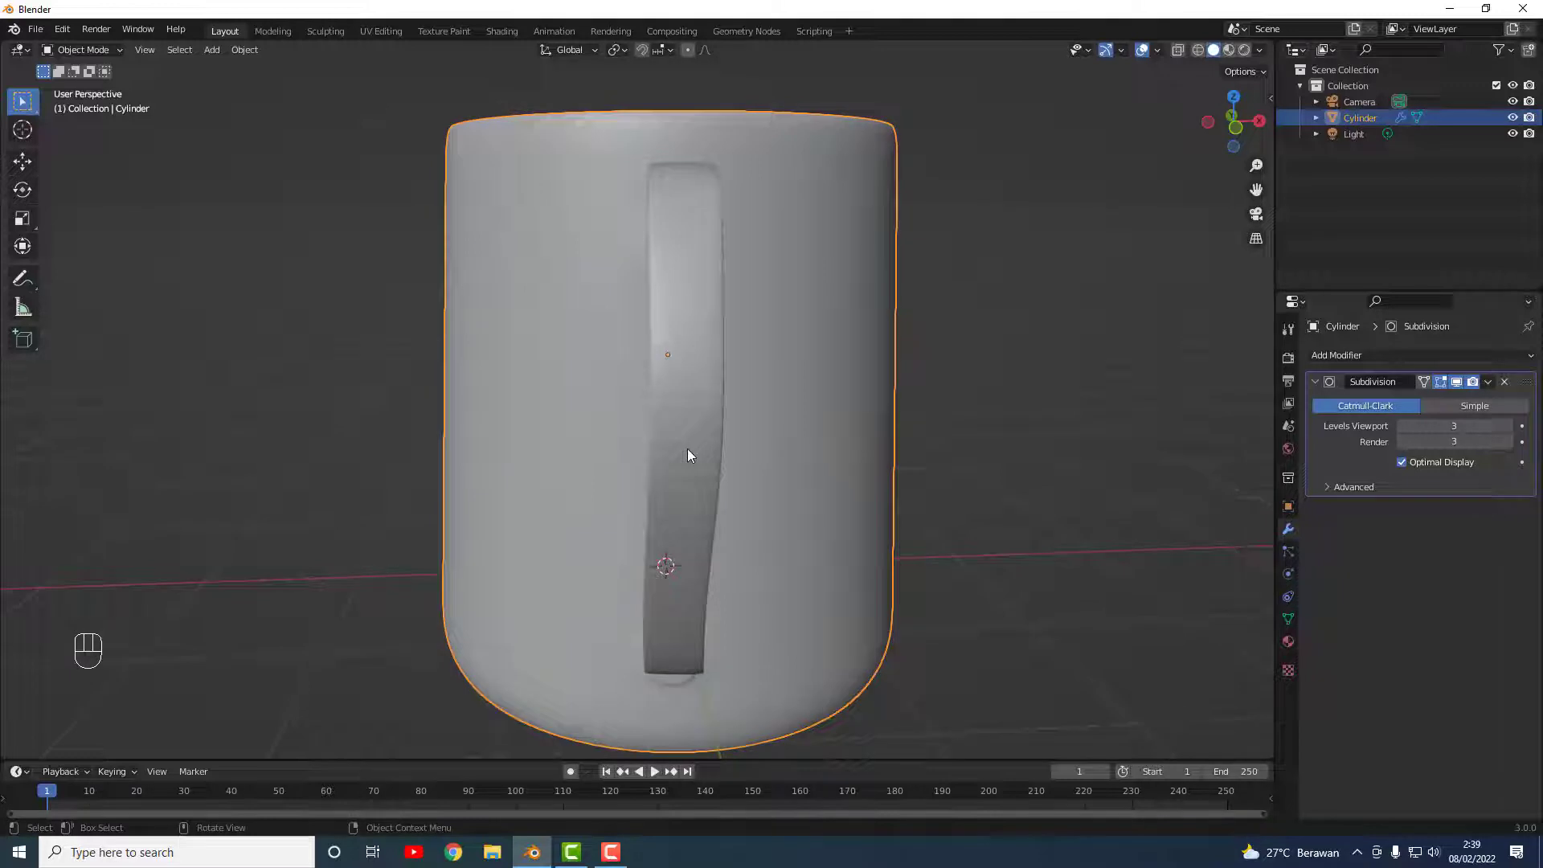
pyautogui.press('Tab')
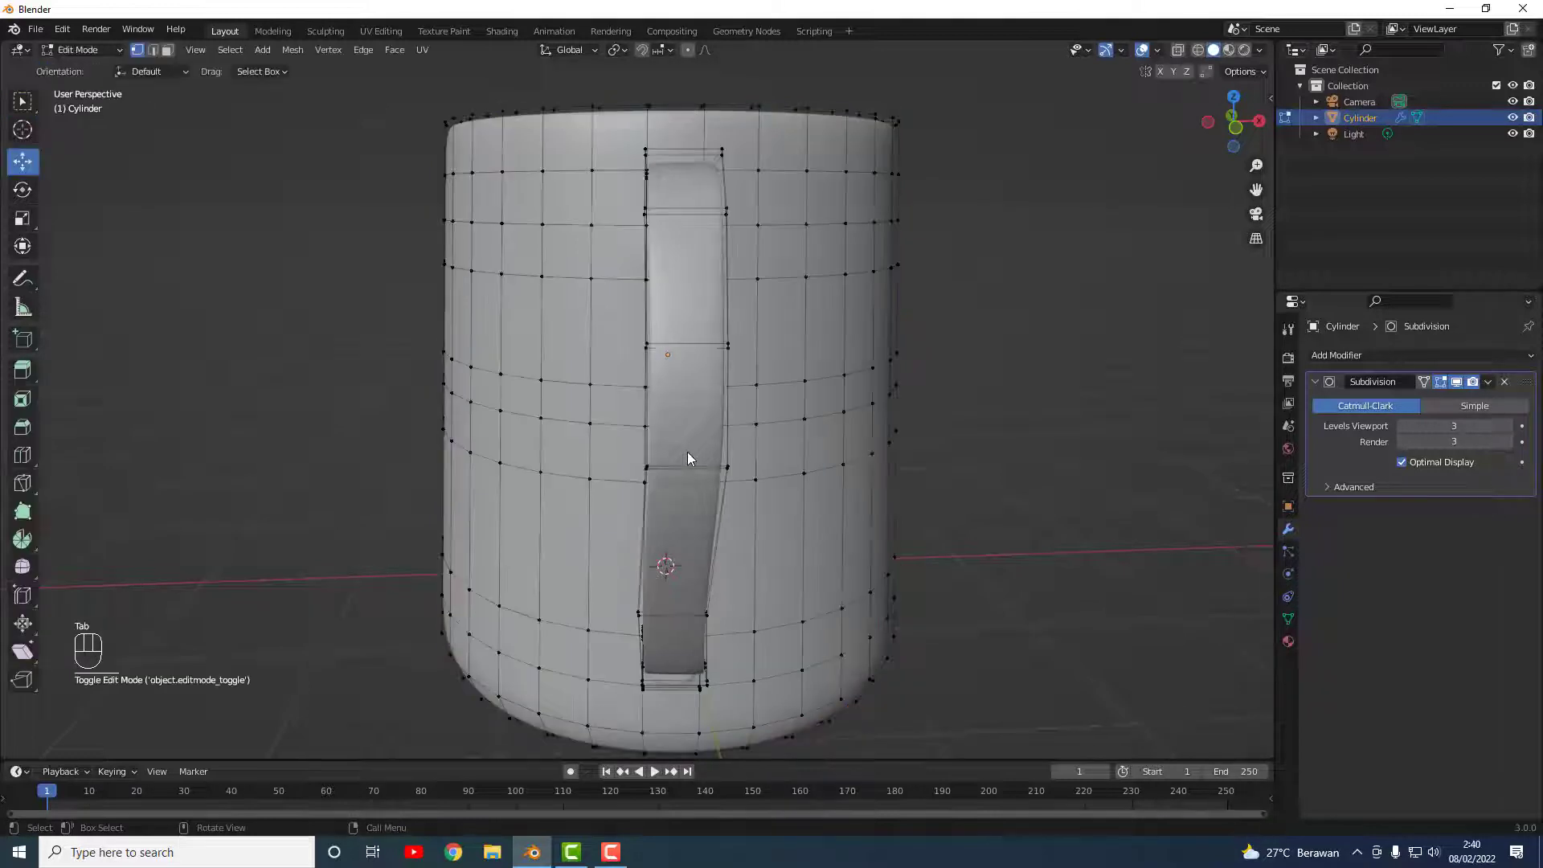
pyautogui.moveTo(743, 478)
pyautogui.mouseDown()
pyautogui.moveTo(637, 457)
pyautogui.moveTo(734, 469)
pyautogui.mouseUp()
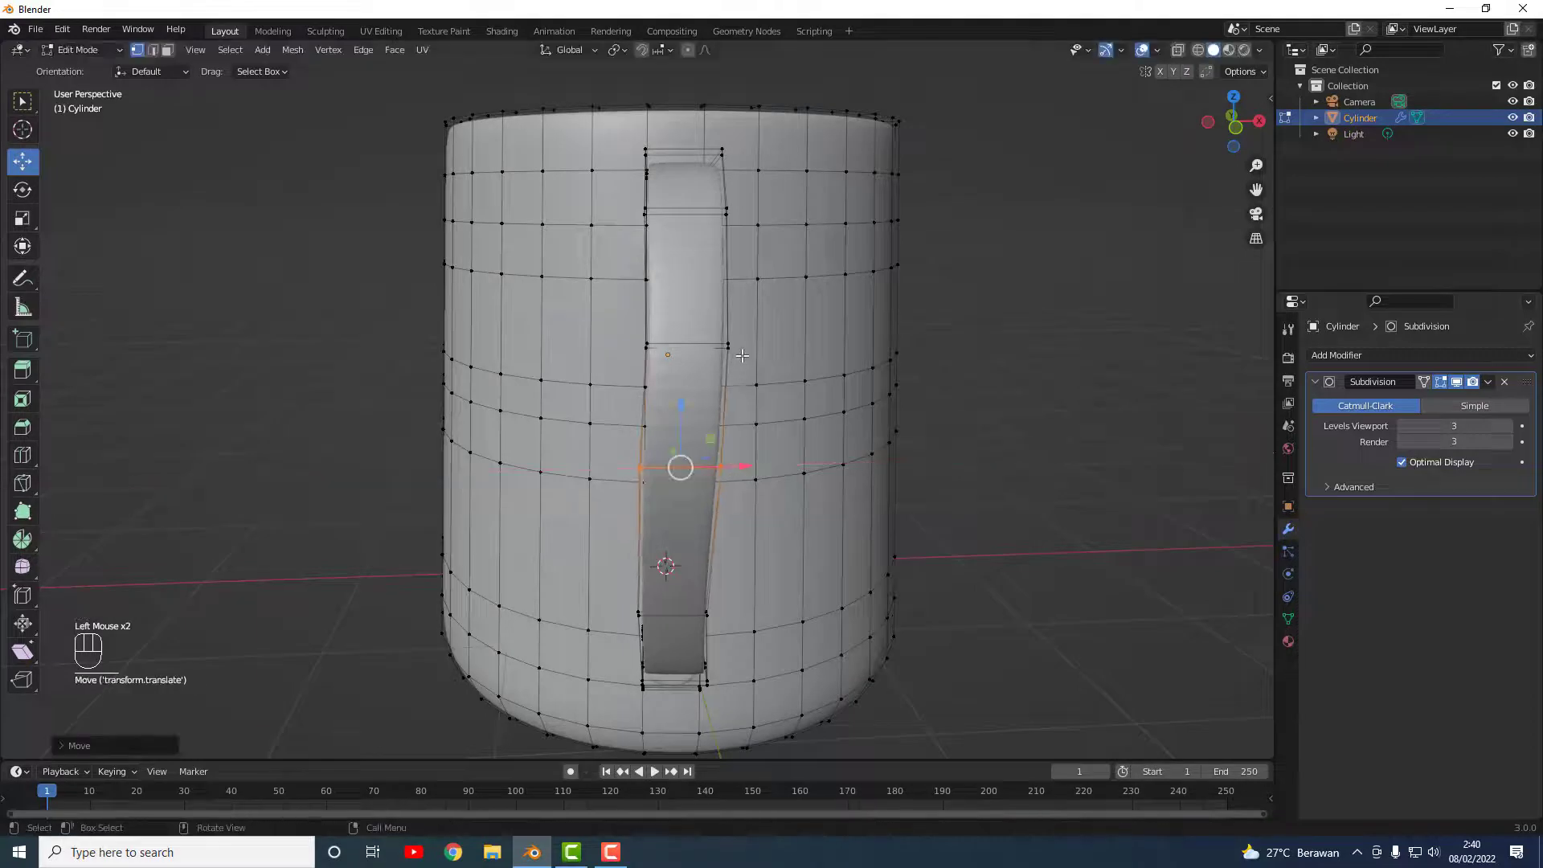
pyautogui.moveTo(741, 355)
pyautogui.mouseDown()
pyautogui.moveTo(635, 336)
pyautogui.moveTo(738, 345)
pyautogui.mouseUp()
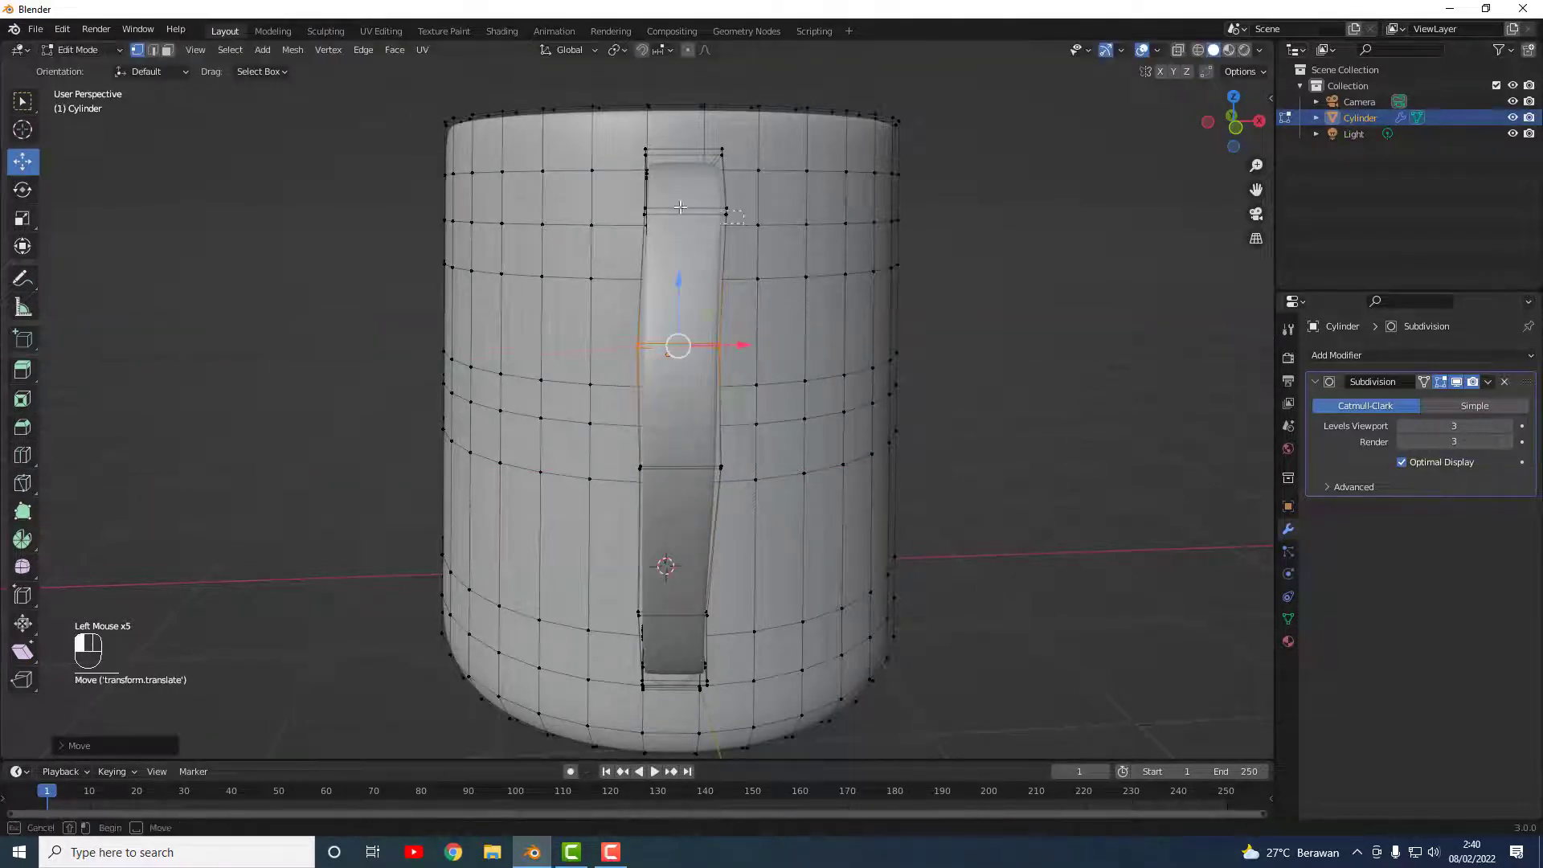
# Step: Align the handle's two uppermost vertex rows and its lower rows along X with the middle of the handle
pyautogui.moveTo(636, 196); pyautogui.dragTo(636, 198)
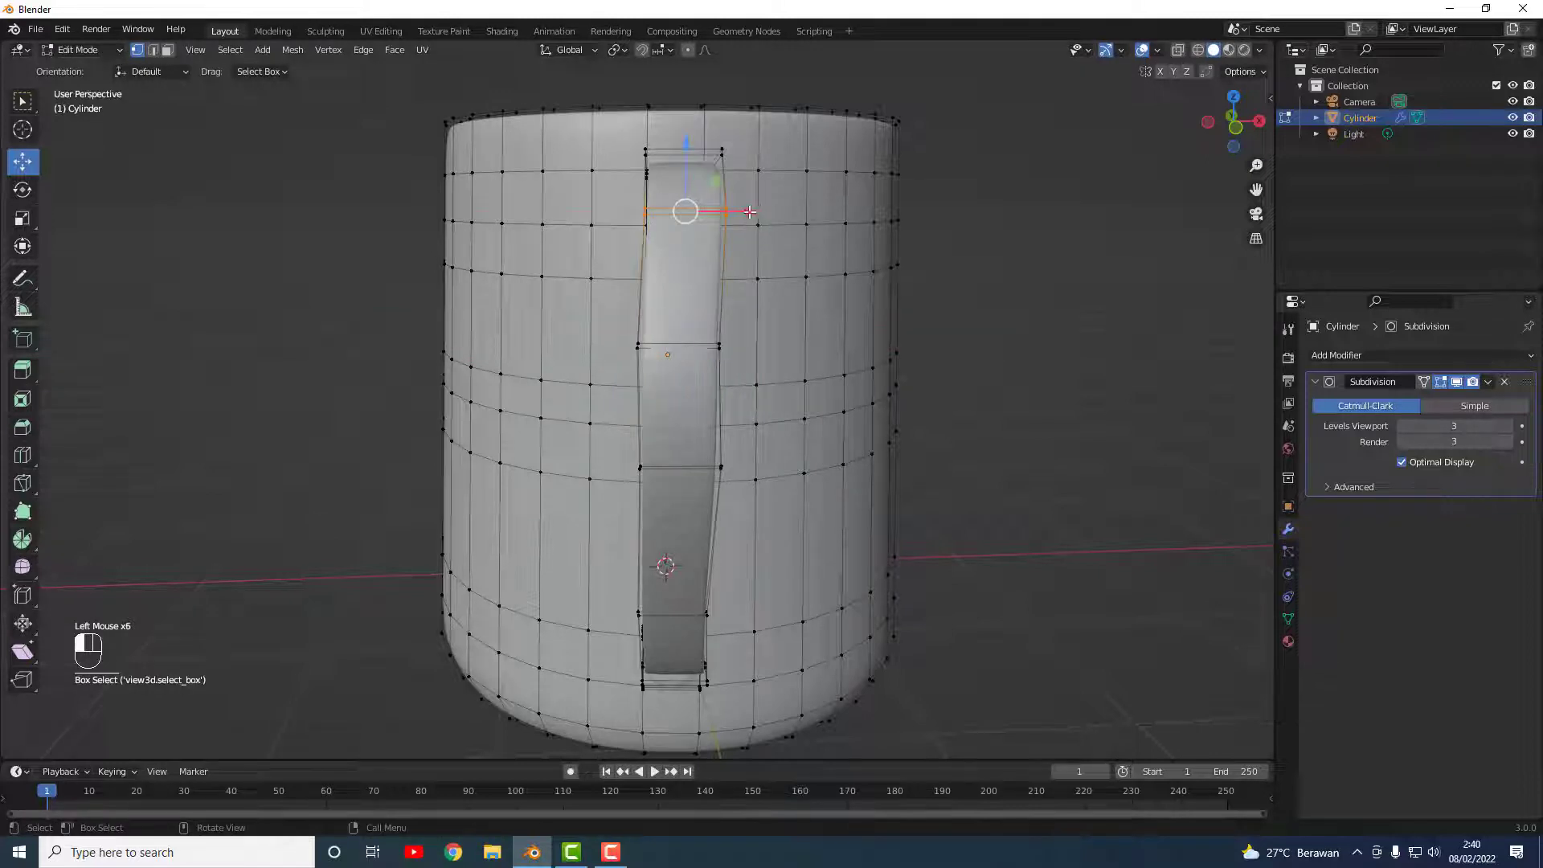
pyautogui.moveTo(749, 211); pyautogui.dragTo(742, 212)
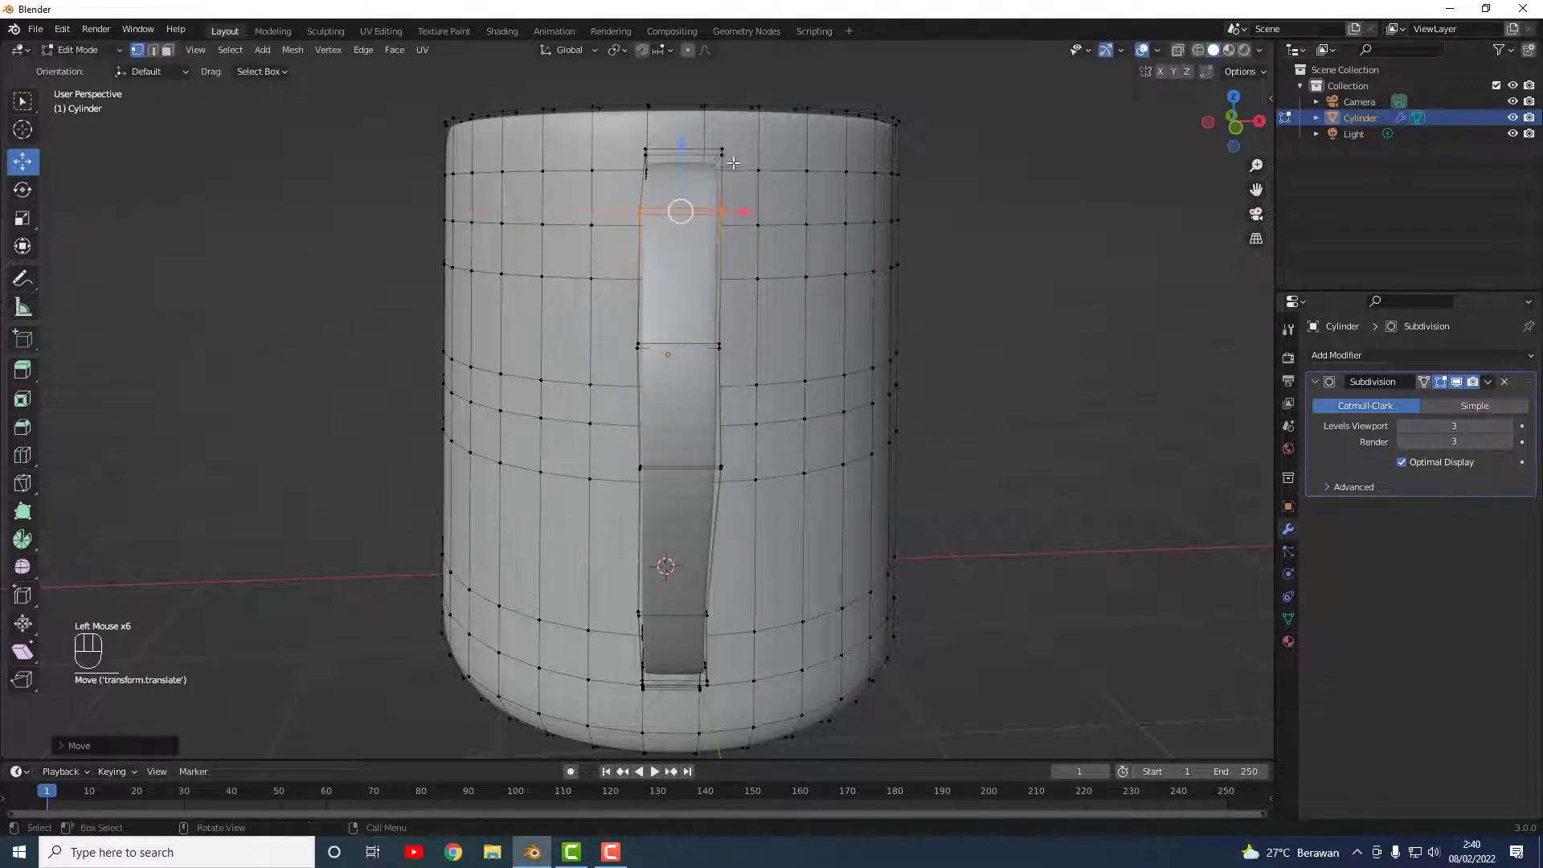
pyautogui.moveTo(631, 138); pyautogui.dragTo(724, 155)
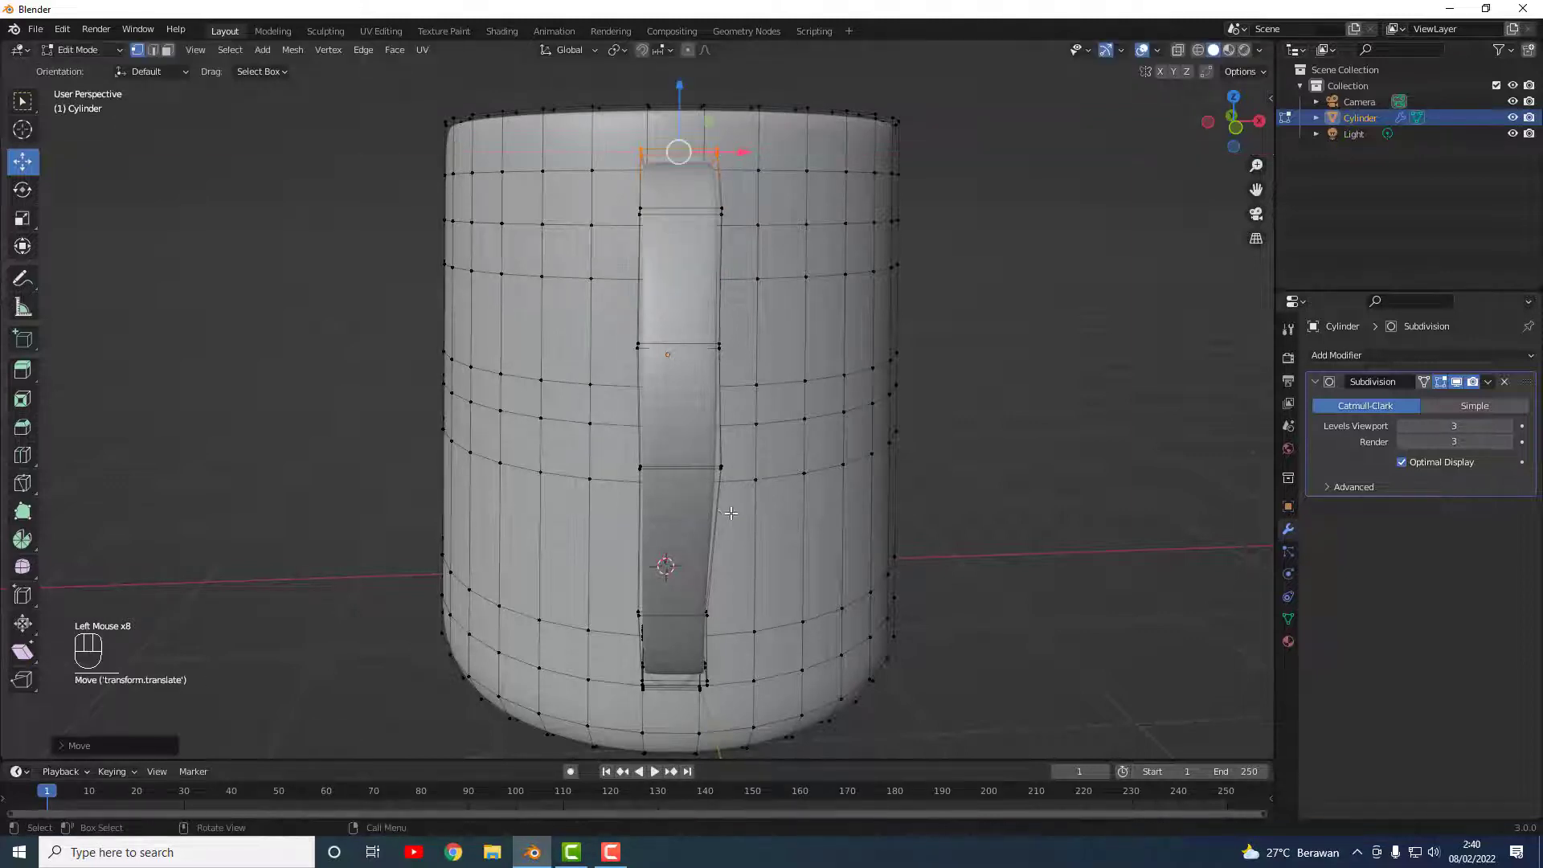
pyautogui.moveTo(630, 601); pyautogui.dragTo(731, 612)
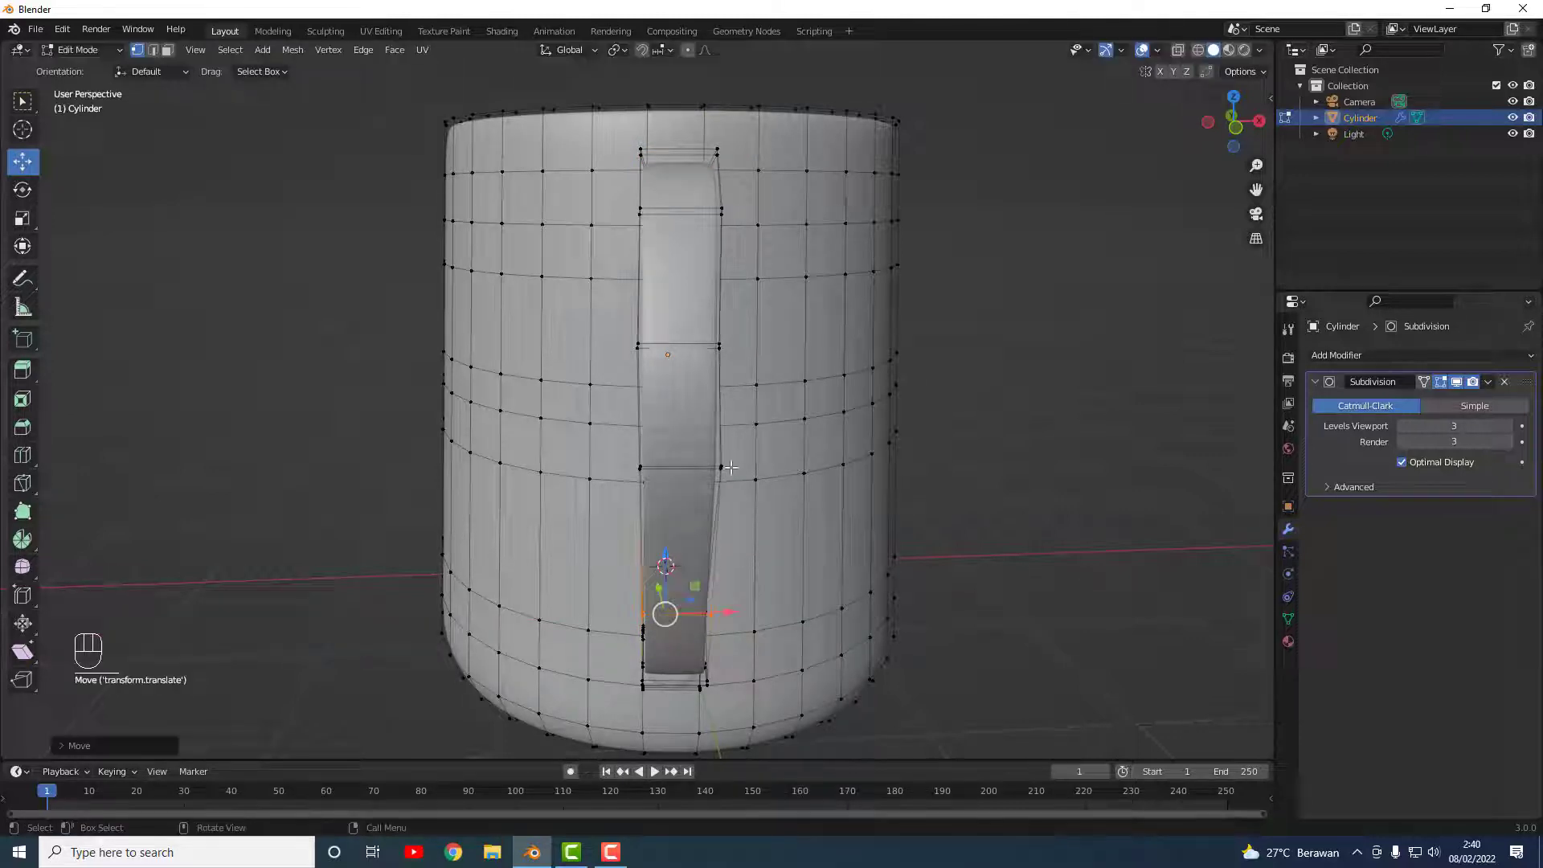
pyautogui.moveTo(729, 471)
pyautogui.mouseDown()
pyautogui.moveTo(626, 458)
pyautogui.moveTo(730, 469)
pyautogui.mouseUp()
pyautogui.press('Tab')
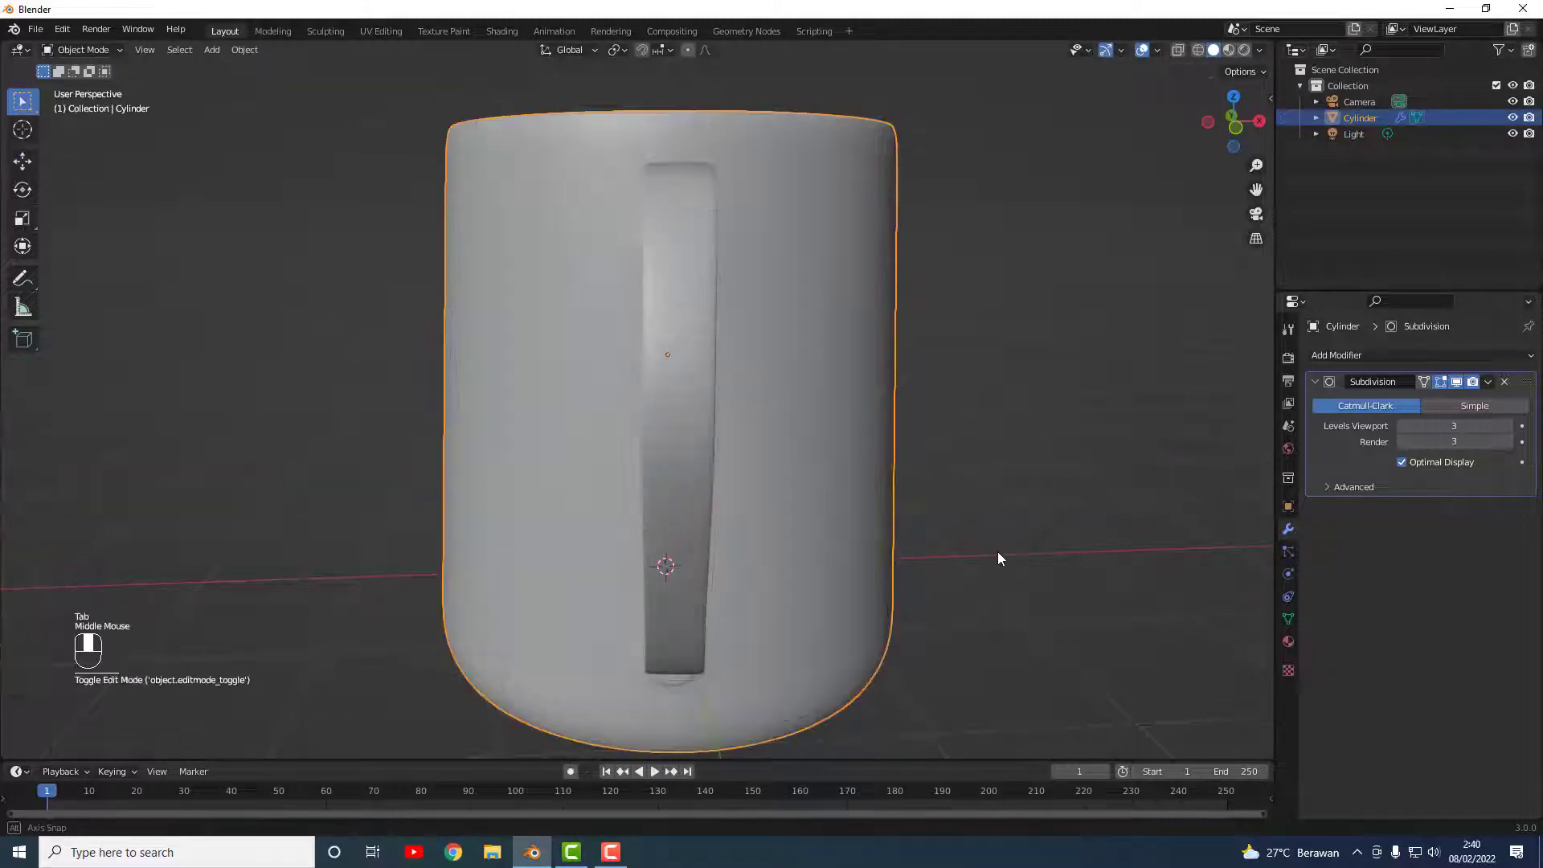
# Step: Examine the smoothed jug, its straightened handle and the joints with the wall in Object Mode
pyautogui.moveTo(996, 551); pyautogui.dragTo(860, 436, button='middle')
pyautogui.scroll(-3, 860, 436)
pyautogui.moveTo(764, 413); pyautogui.dragTo(823, 396, button='middle')
pyautogui.scroll(-1, 721, 384)
pyautogui.scroll(-1, 721, 384)
pyautogui.moveTo(646, 311); pyautogui.dragTo(566, 312, button='middle')
pyautogui.scroll(2, 619, 354)
pyautogui.scroll(1, 605, 326)
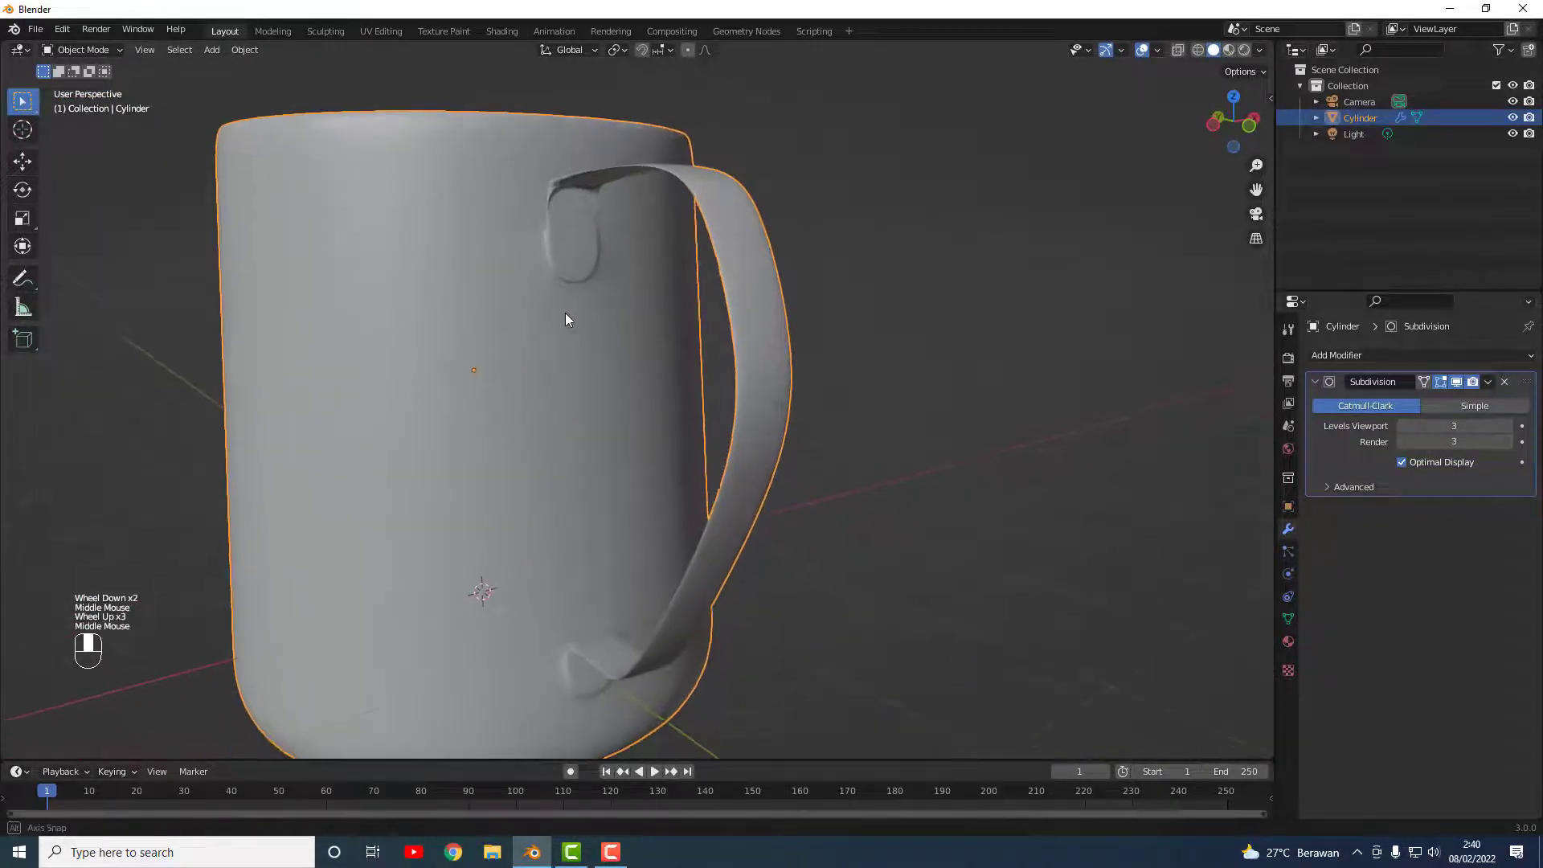
# Step: Add loop cuts close to the lower and upper edges of the raised pad at the handle's upper joint
pyautogui.press('Tab')
pyautogui.hotkey('ctrl', 'r')
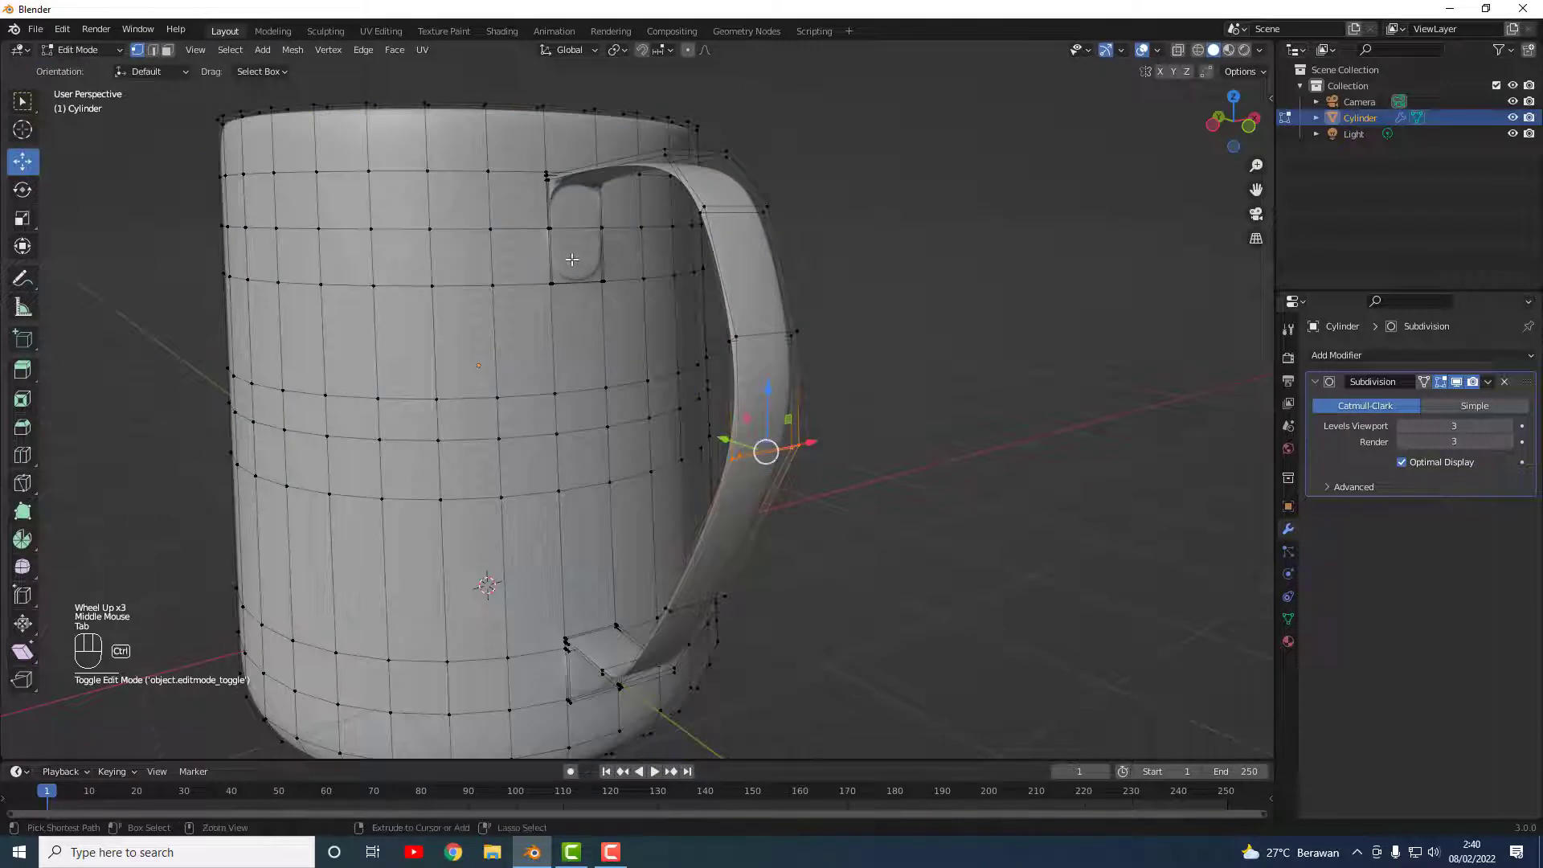
pyautogui.click(570, 258)
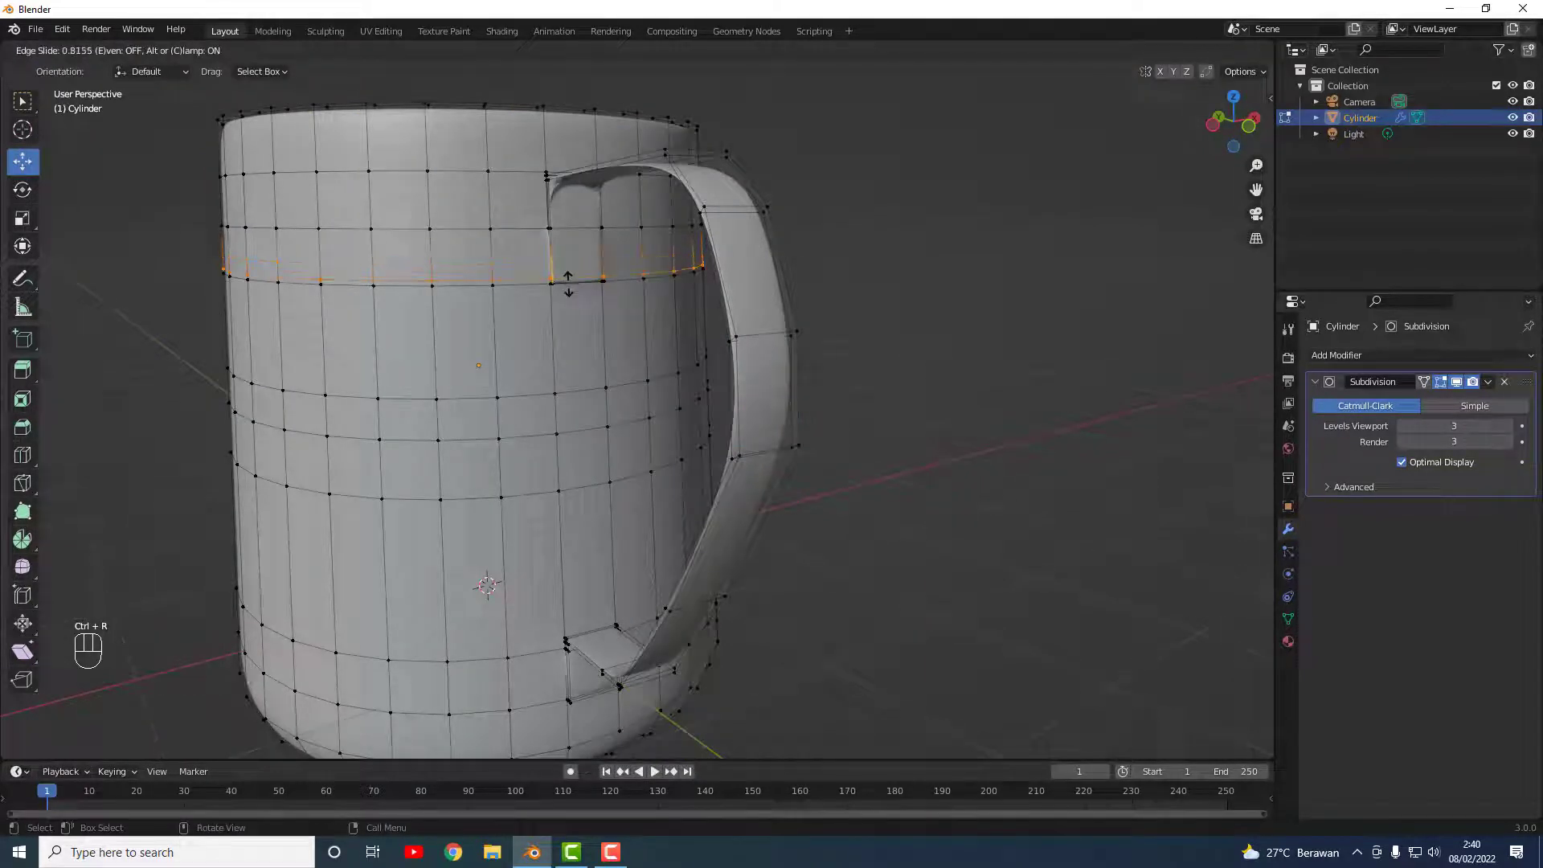
pyautogui.click(568, 296)
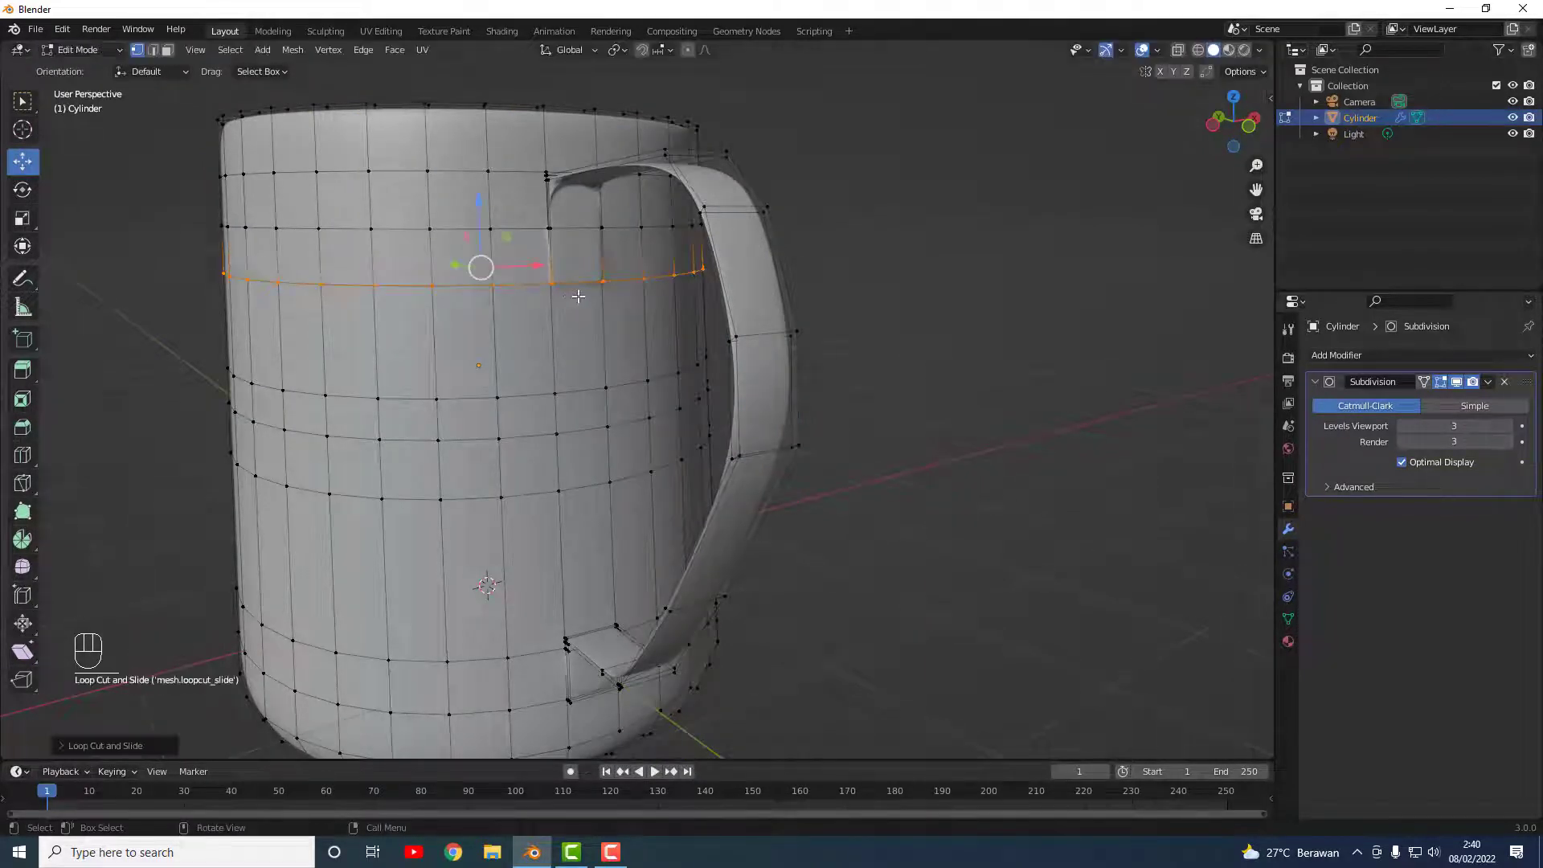
pyautogui.hotkey('ctrl', 'r')
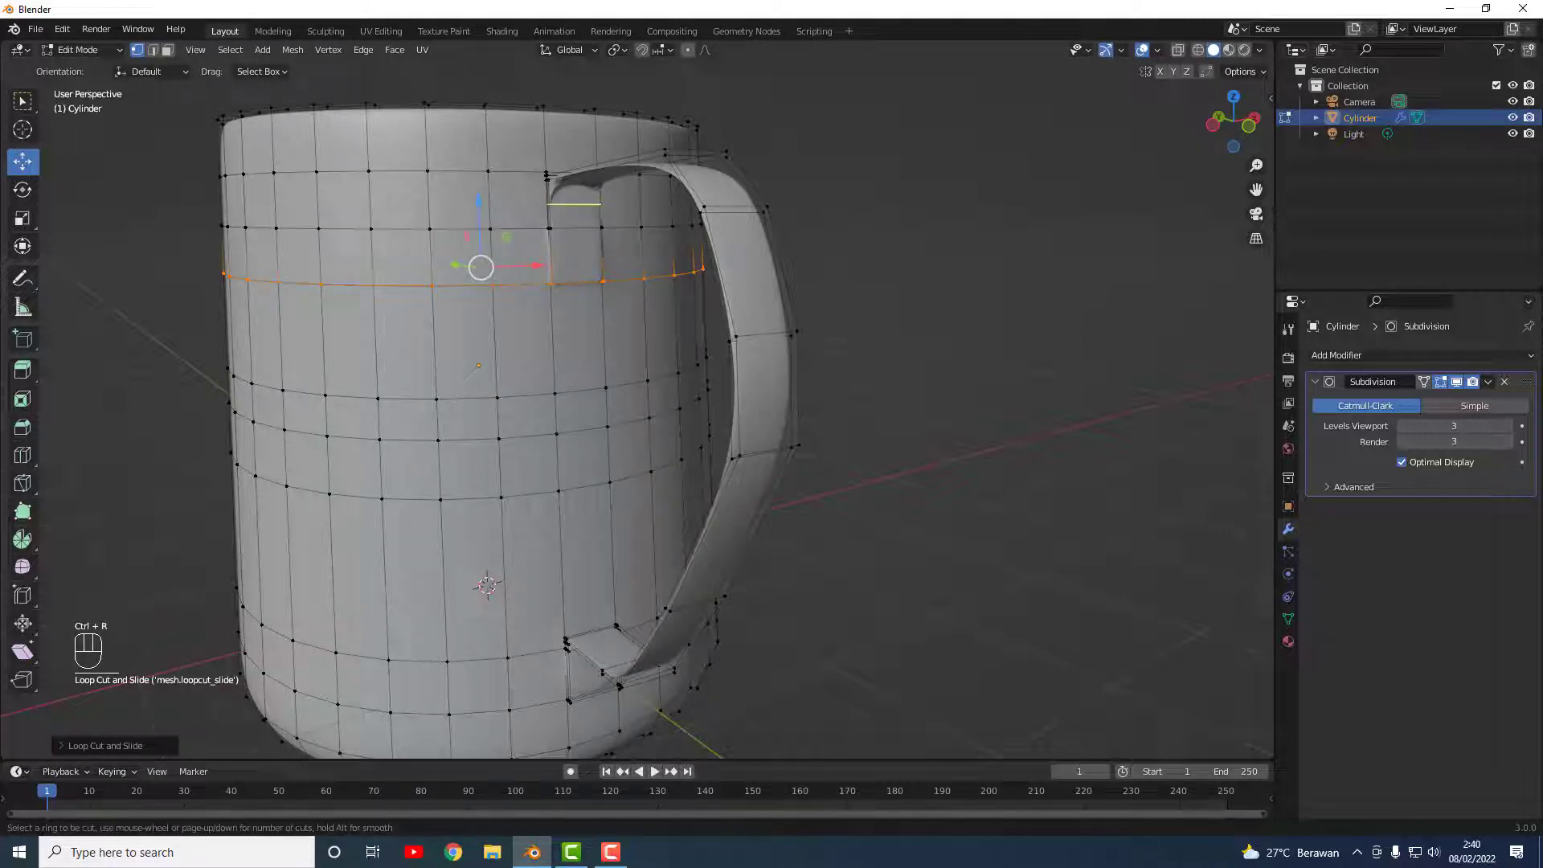
pyautogui.click(587, 199)
pyautogui.click(585, 180)
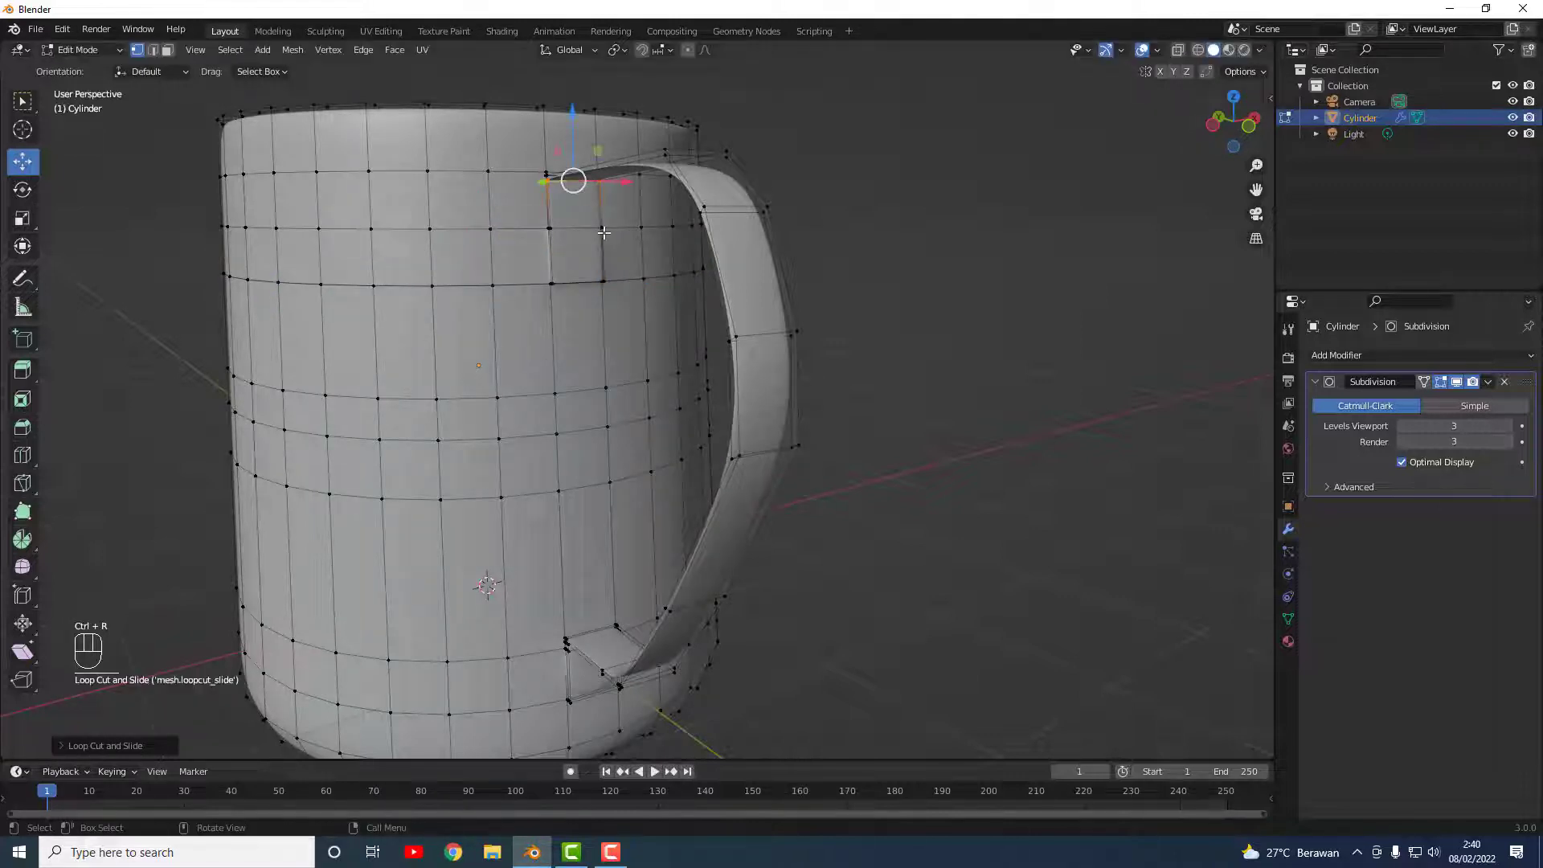
# Step: Examine the sharpened pad at the handle's upper joint and compare it with the lower joint in Object Mode
pyautogui.press('Tab')
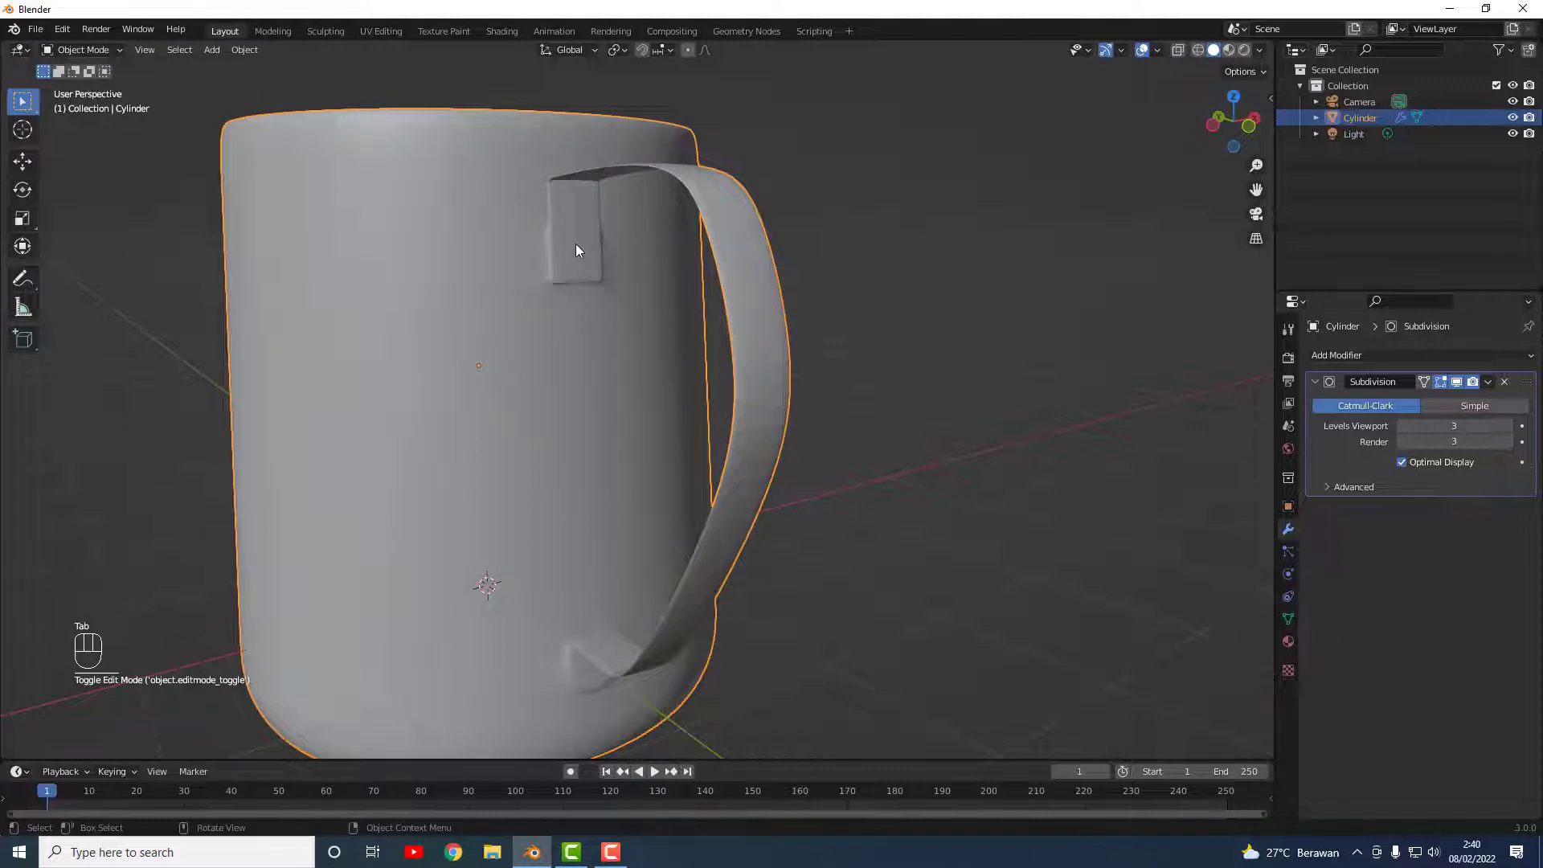
pyautogui.moveTo(575, 249); pyautogui.dragTo(637, 257, button='middle')
pyautogui.moveTo(520, 228); pyautogui.dragTo(418, 238, button='middle')
pyautogui.scroll(2, 528, 320)
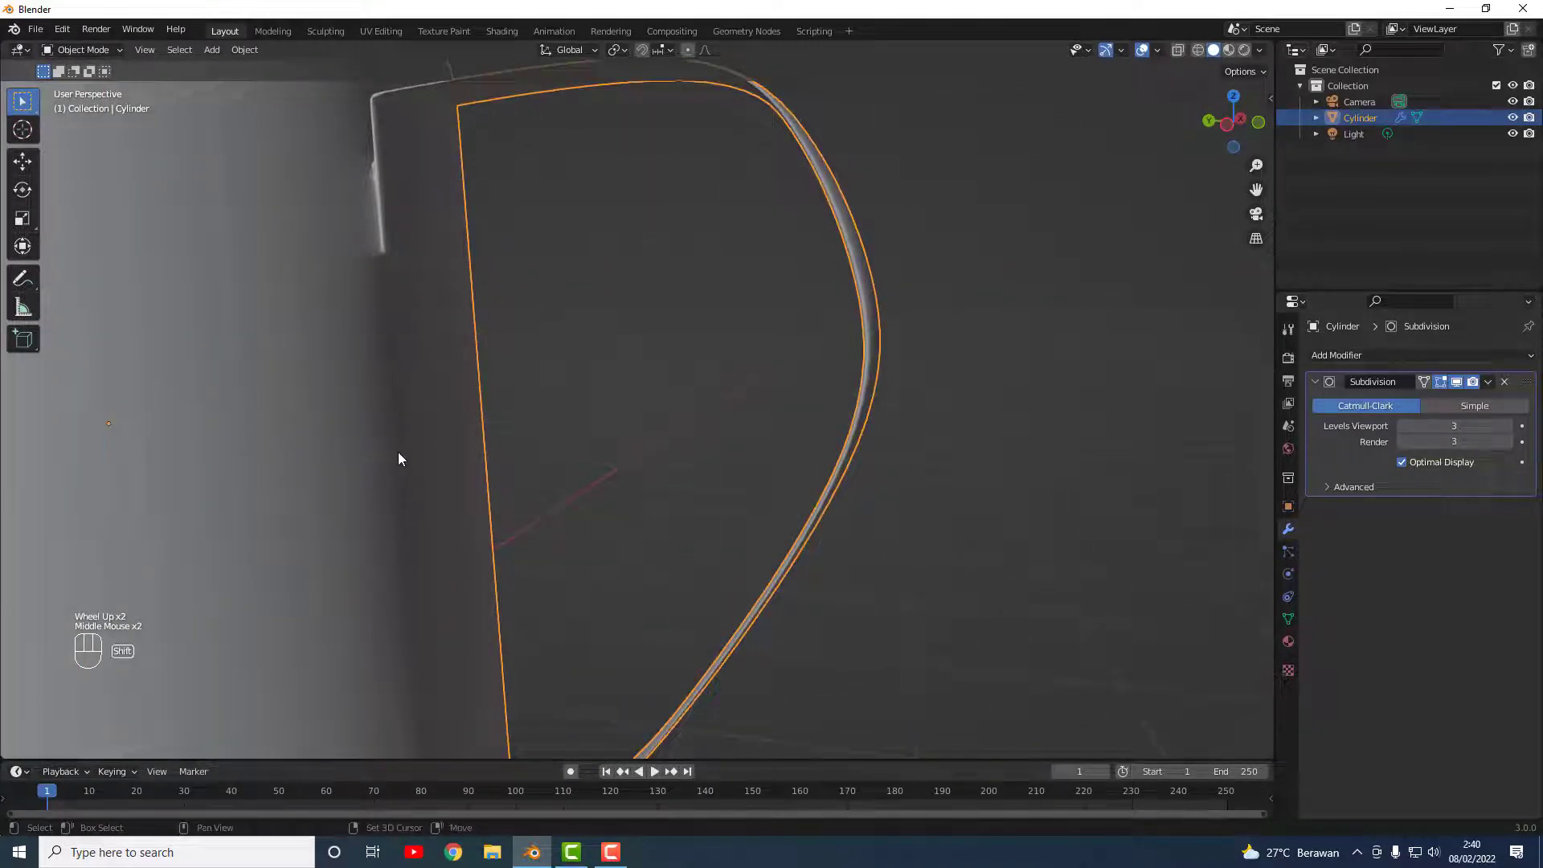
pyautogui.keyDown('shift'); pyautogui.moveTo(398, 458); pyautogui.dragTo(381, 165, button='middle'); pyautogui.keyUp('shift')
pyautogui.keyDown('shift'); pyautogui.scroll(1, 382, 165); pyautogui.keyUp('shift')
pyautogui.moveTo(451, 581)
pyautogui.mouseDown(button='middle')
pyautogui.moveTo(422, 484)
pyautogui.moveTo(402, 567)
pyautogui.moveTo(416, 570)
pyautogui.moveTo(361, 538)
pyautogui.moveTo(322, 562)
pyautogui.moveTo(456, 562)
pyautogui.mouseUp(button='middle')
pyautogui.scroll(-1, 403, 566)
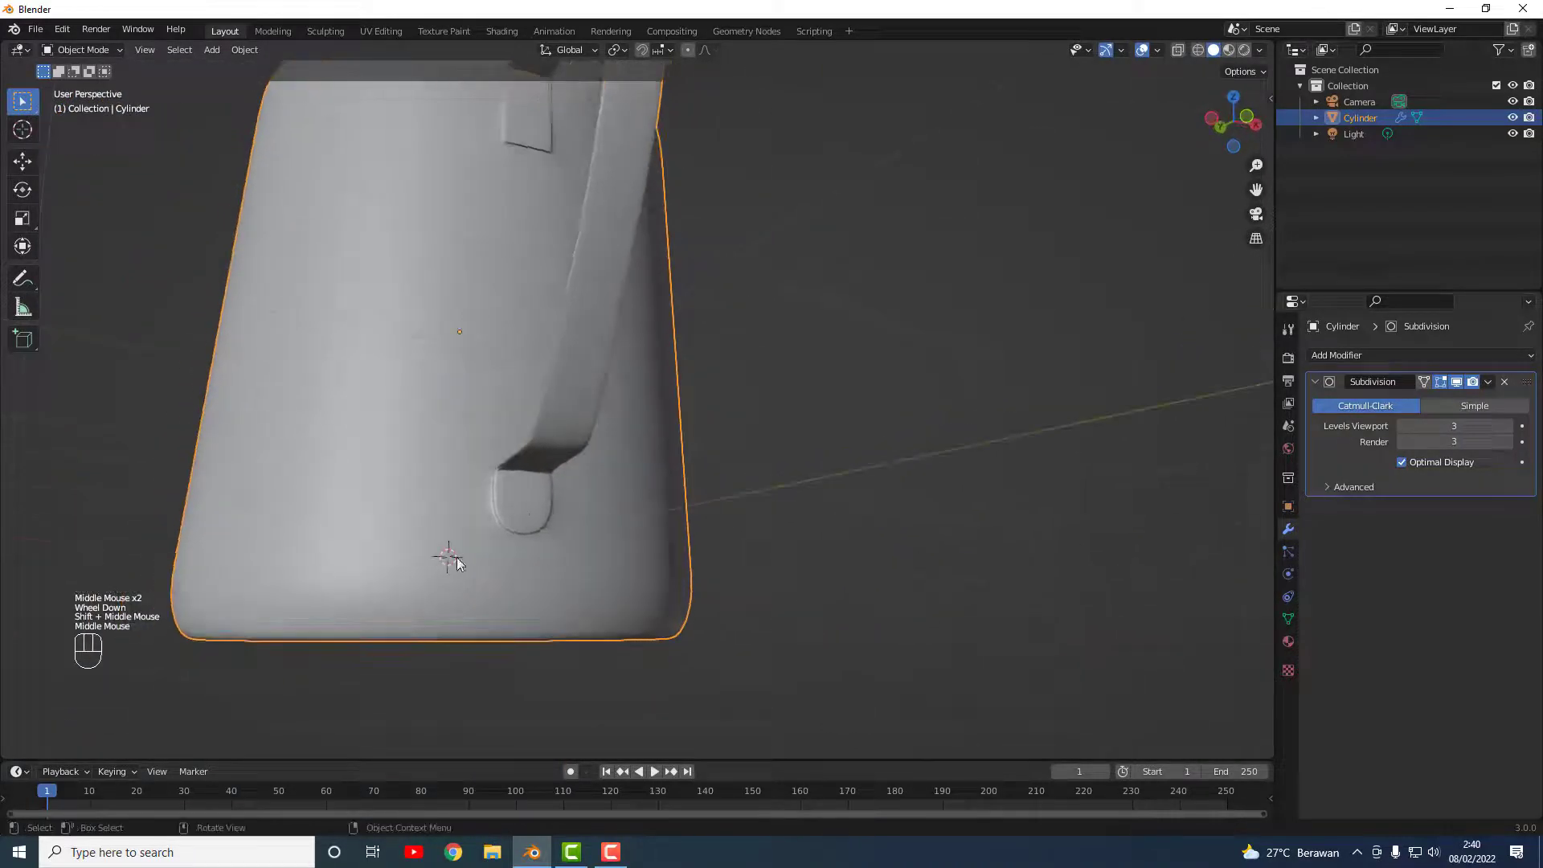
# Step: Add a loop cut around the jug close to the bottom edge of the raised pad at the handle's lower joint
pyautogui.press('Tab')
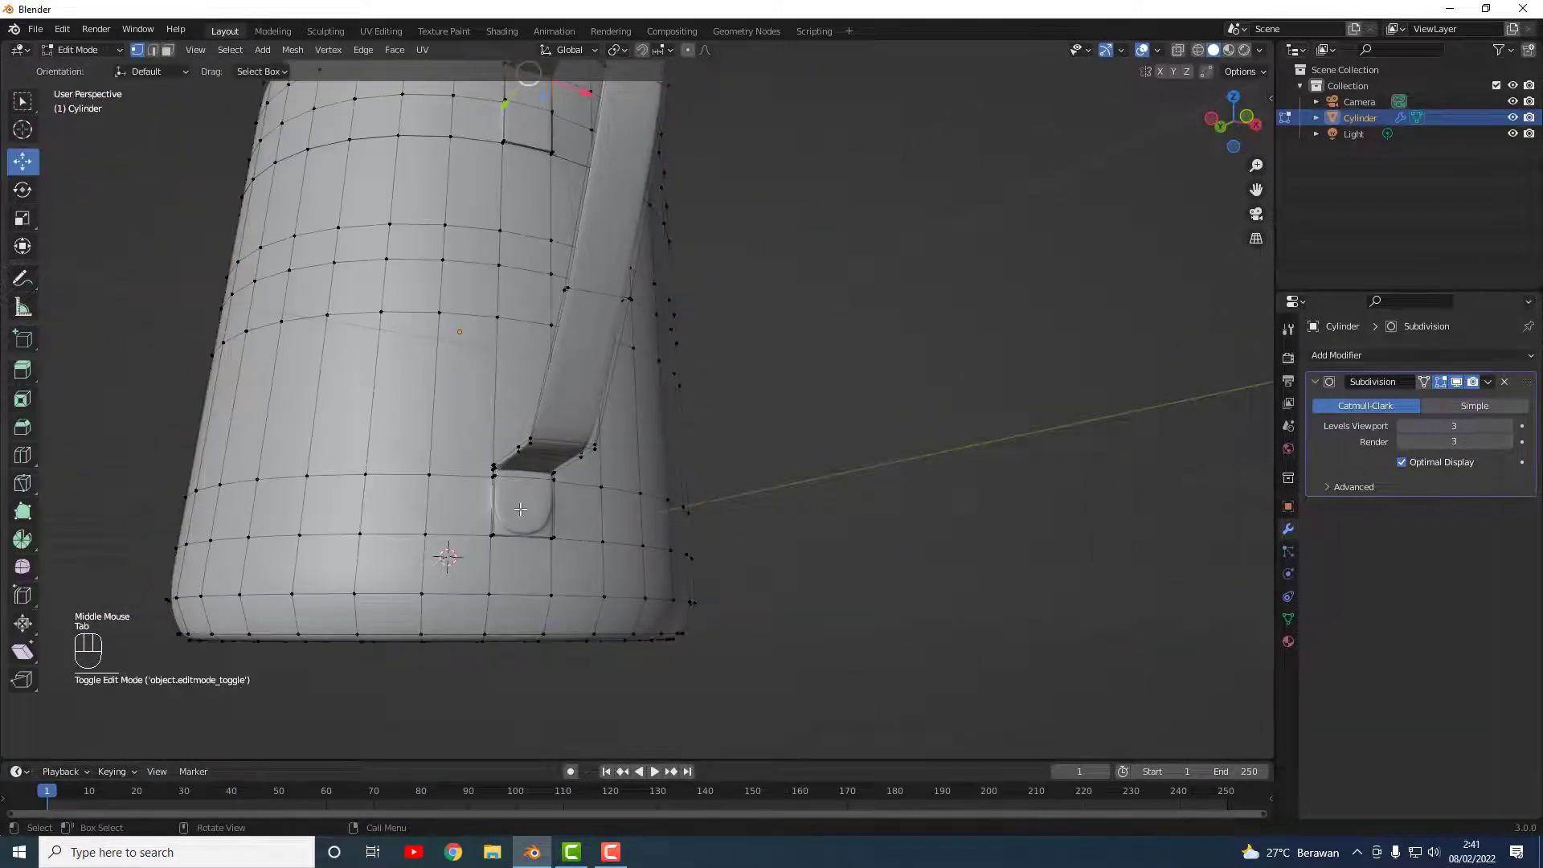
pyautogui.hotkey('ctrl', 'r')
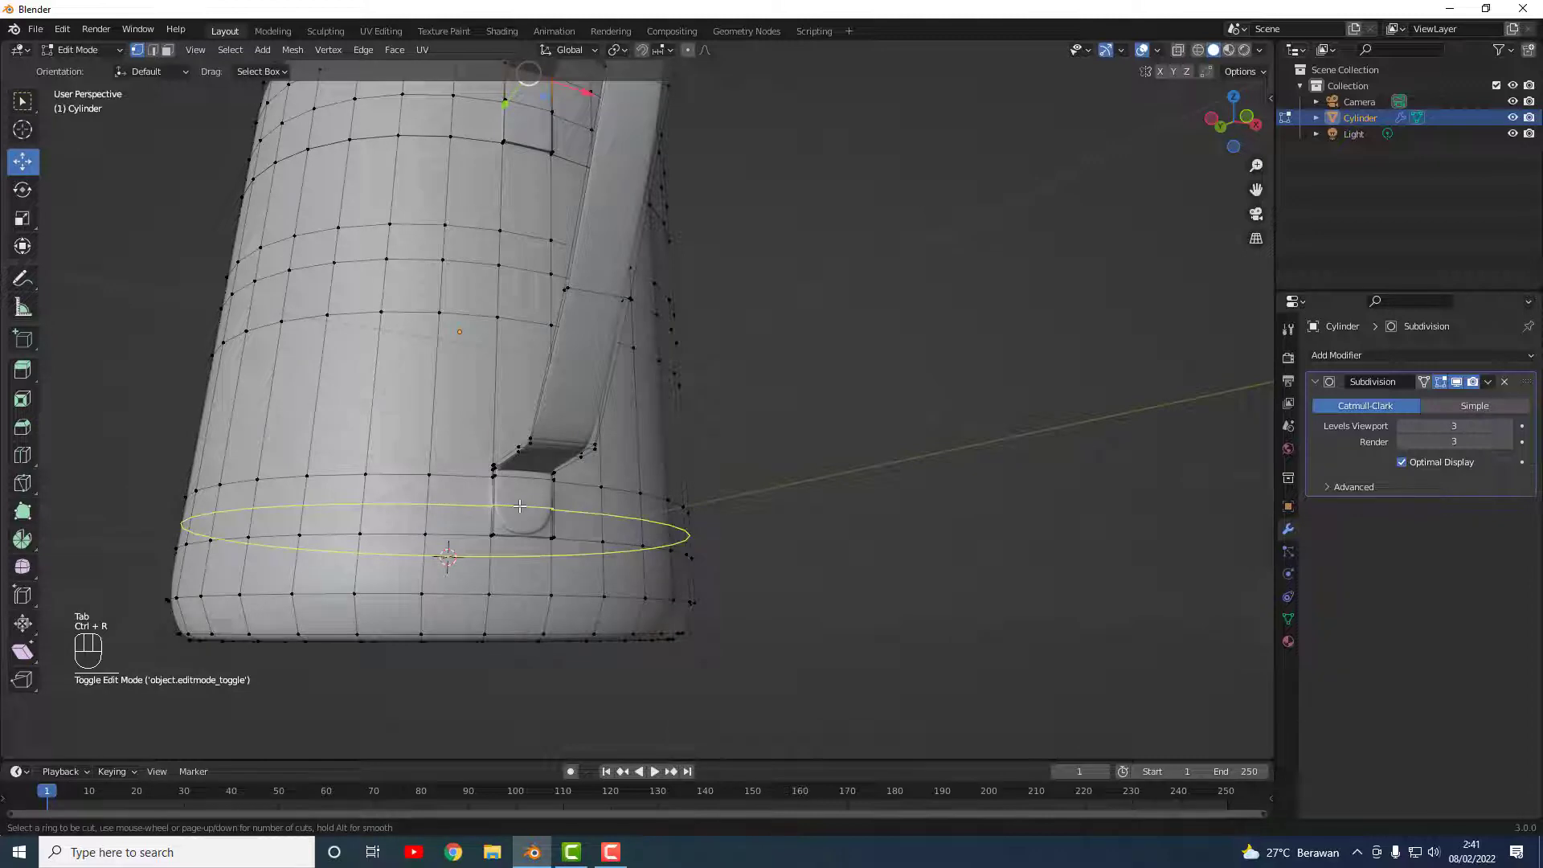
pyautogui.click(538, 521)
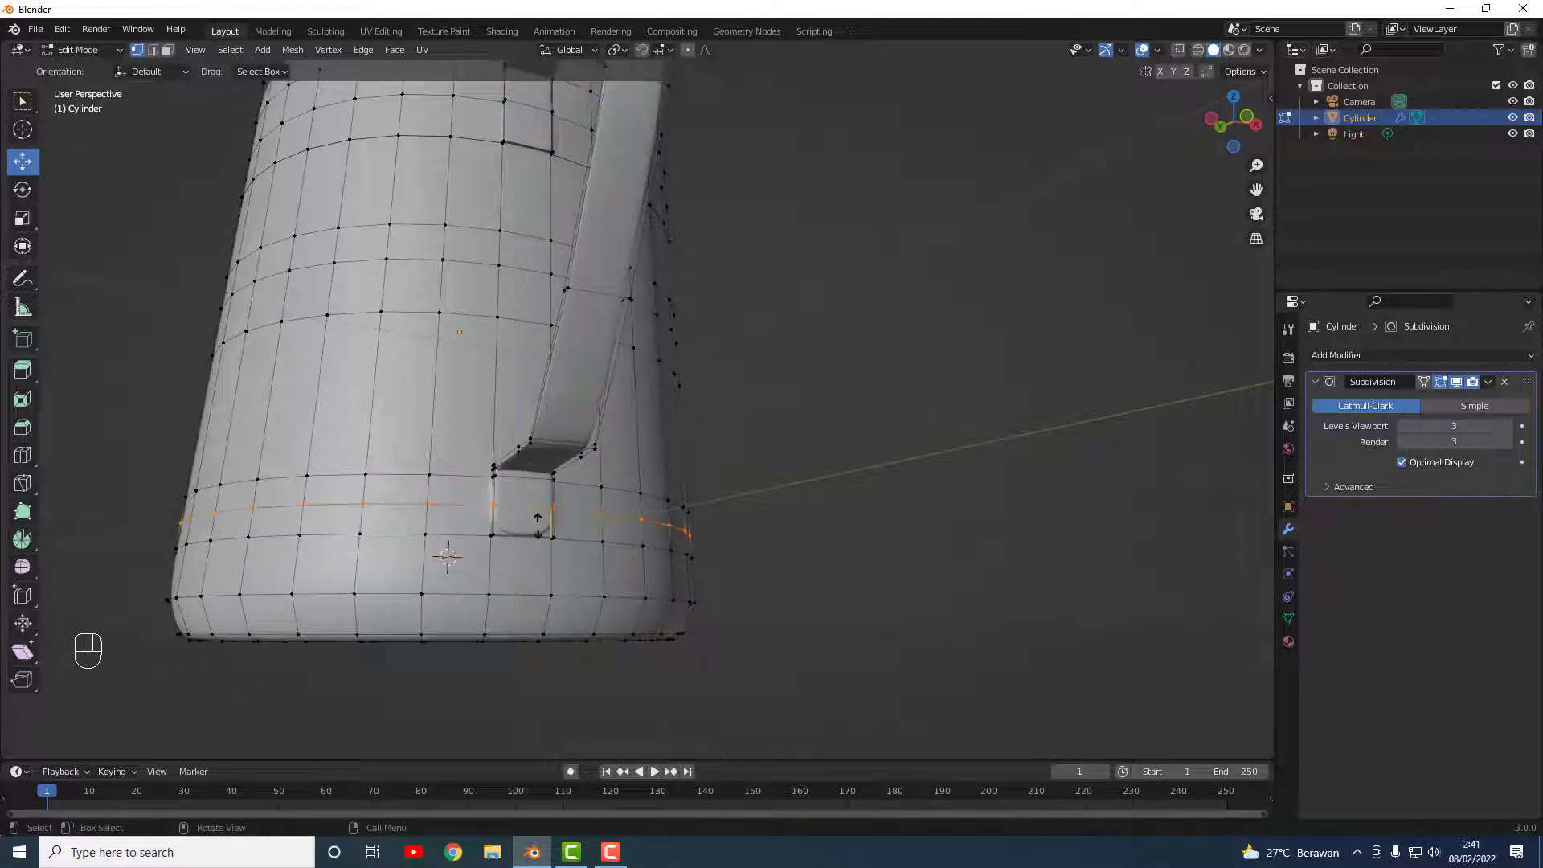
pyautogui.click(537, 555)
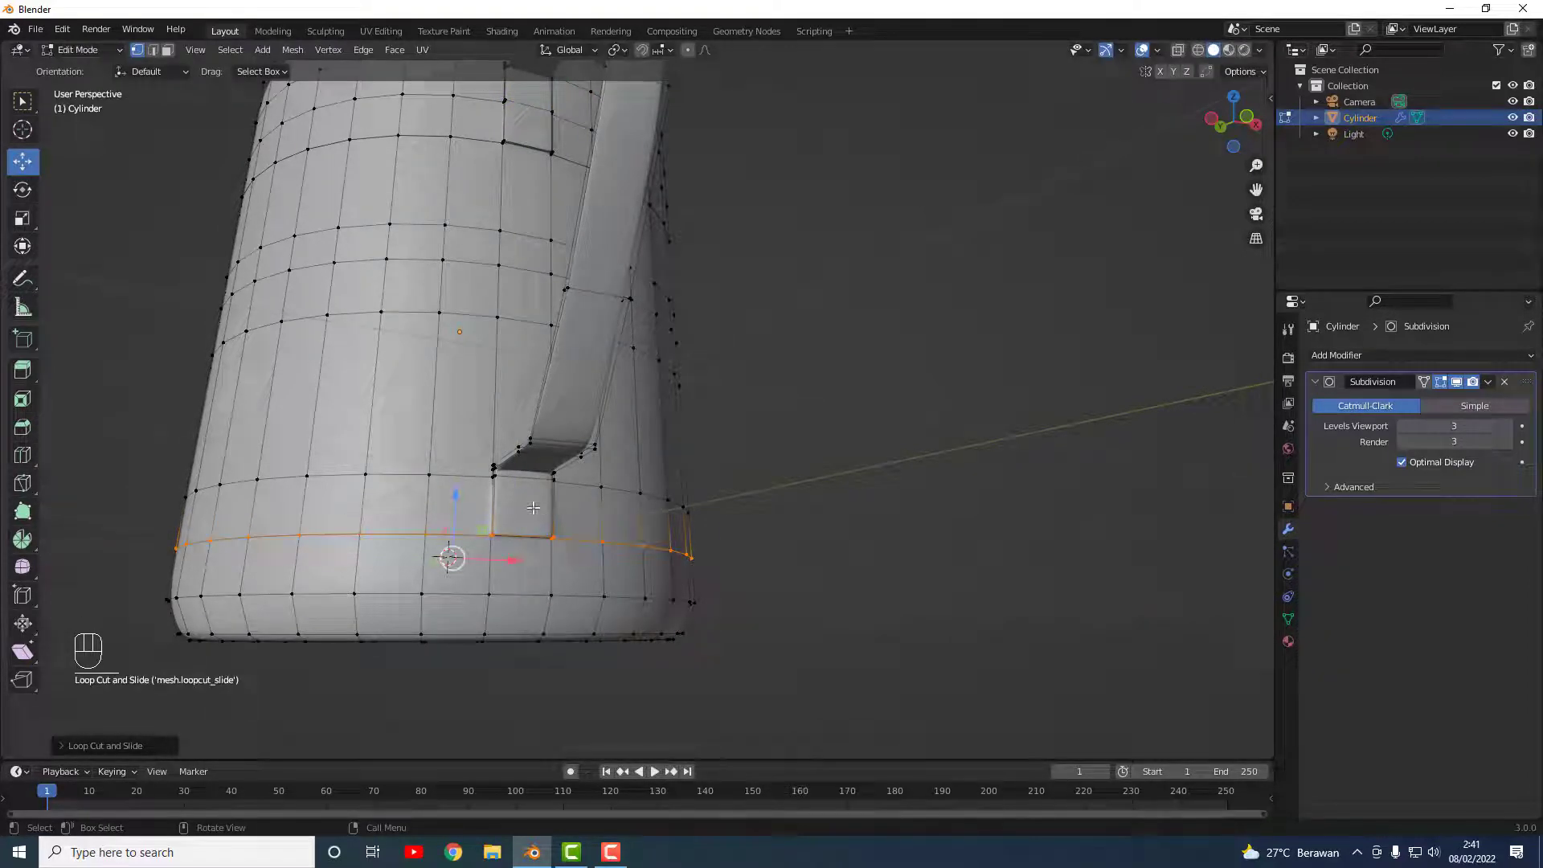
# Step: Add a loop cut around the jug close to the top edge of the raised pad at the handle's lower joint
pyautogui.hotkey('ctrl', 'r')
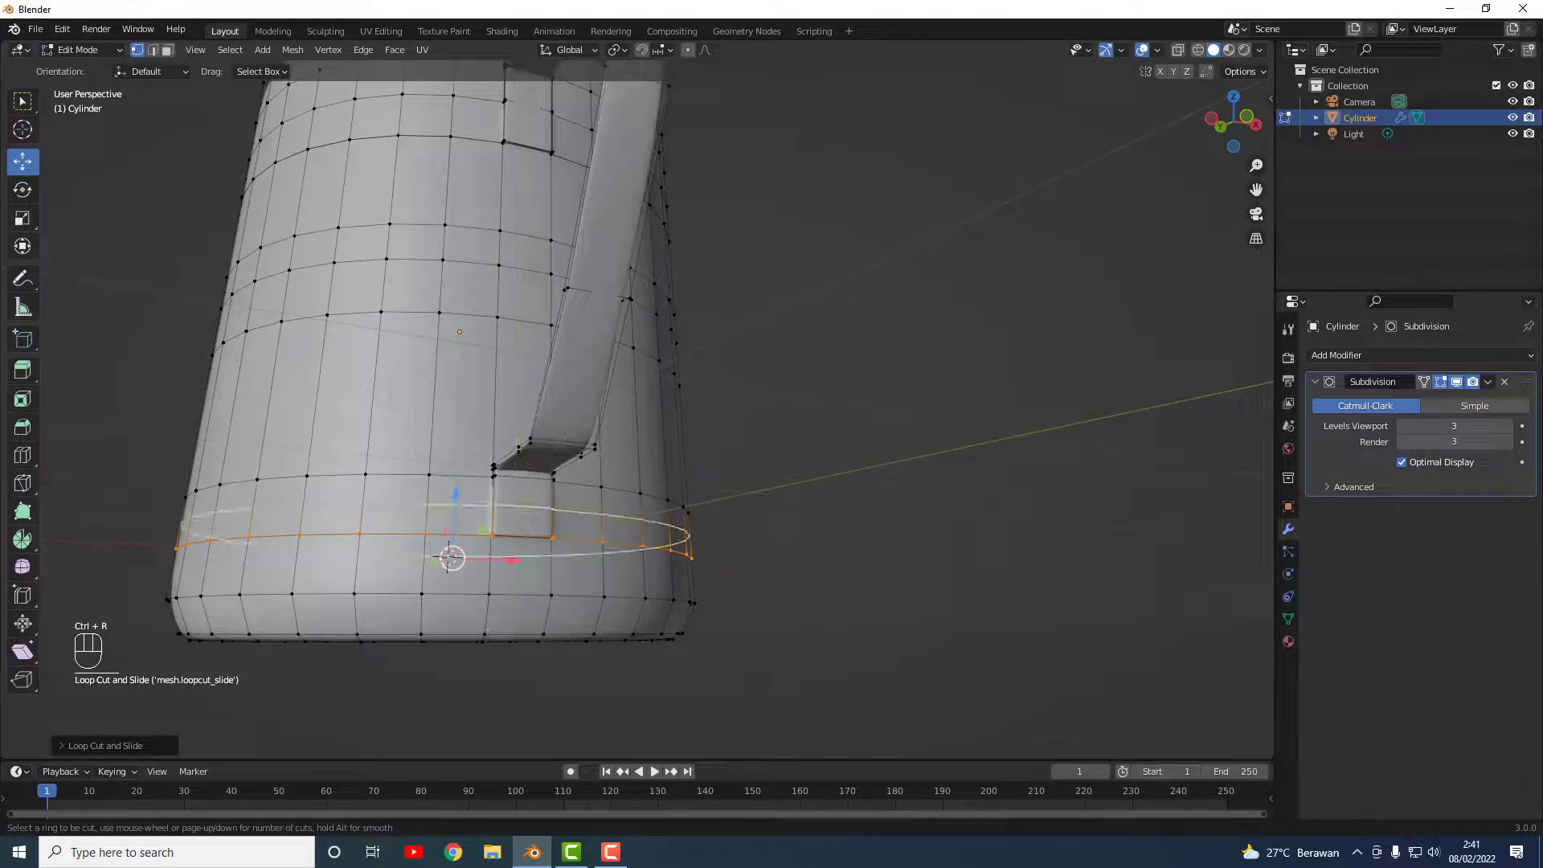
pyautogui.click(451, 557)
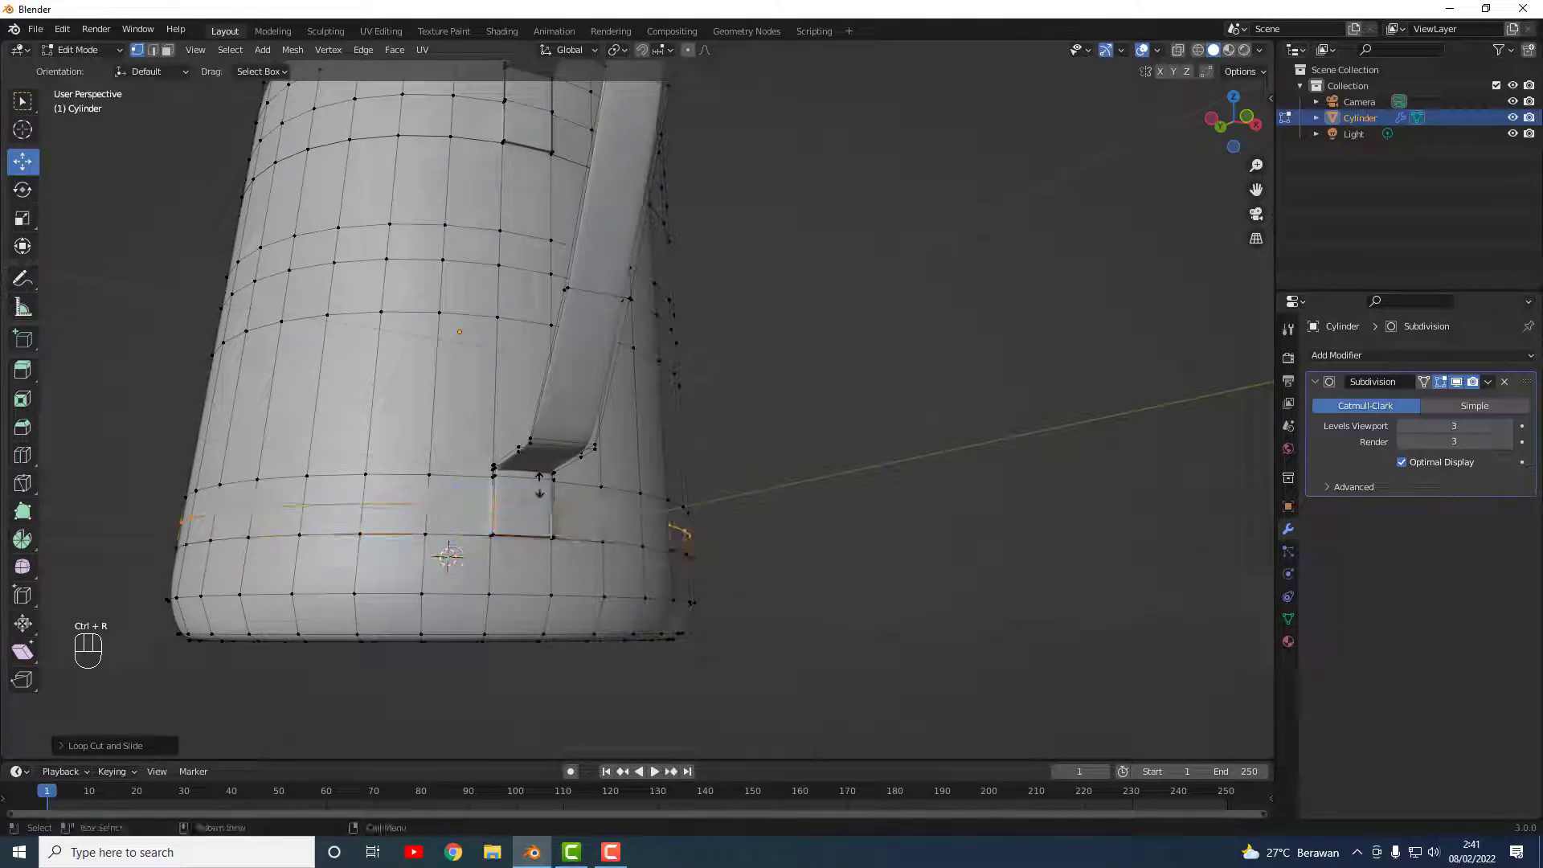
pyautogui.click(517, 417)
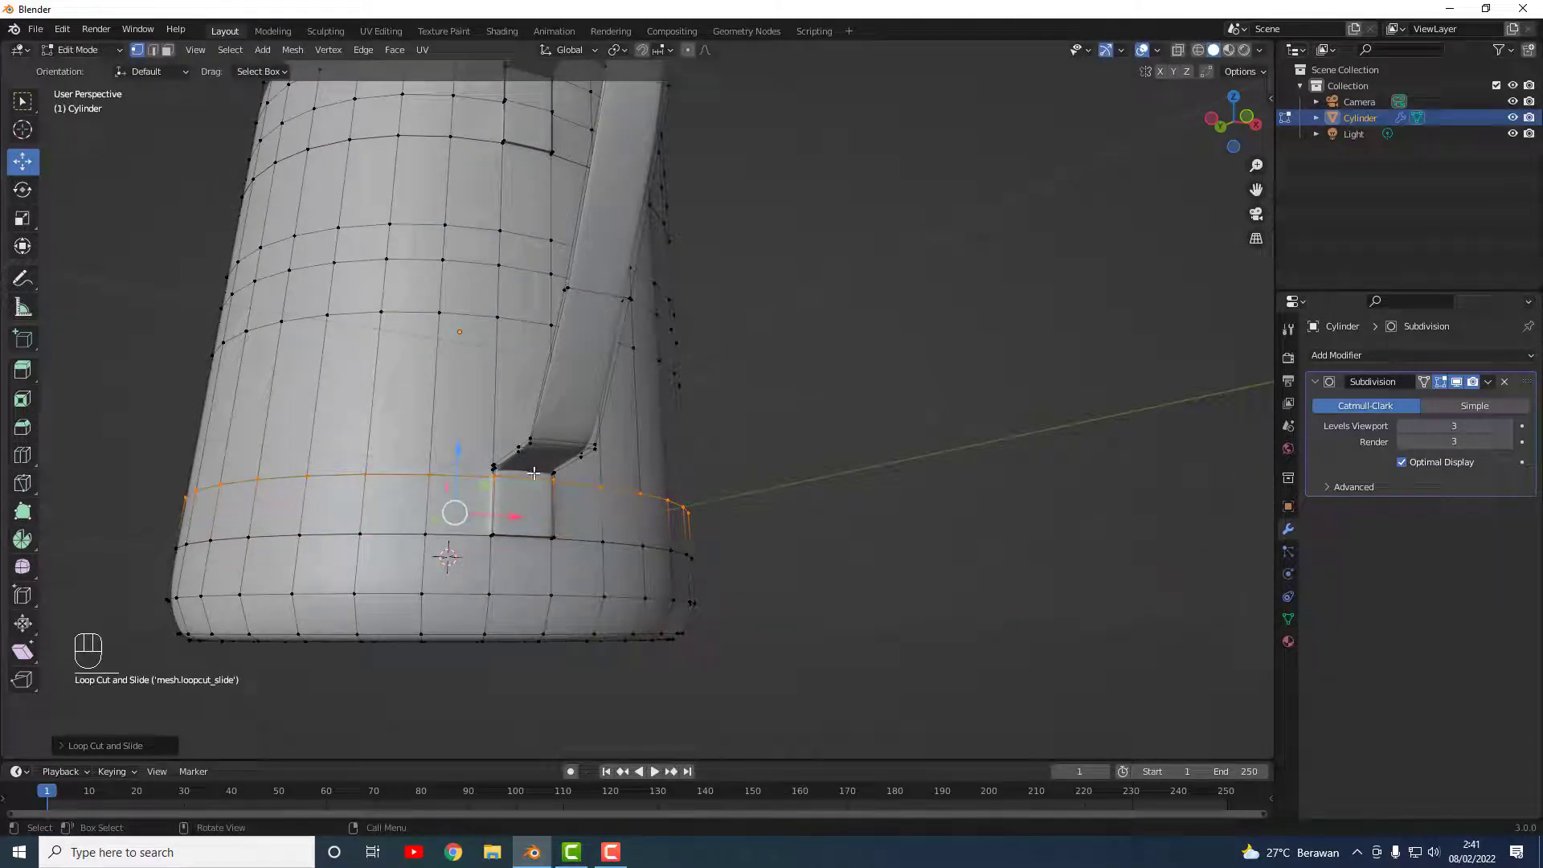
pyautogui.hotkey('ctrl', 'r')
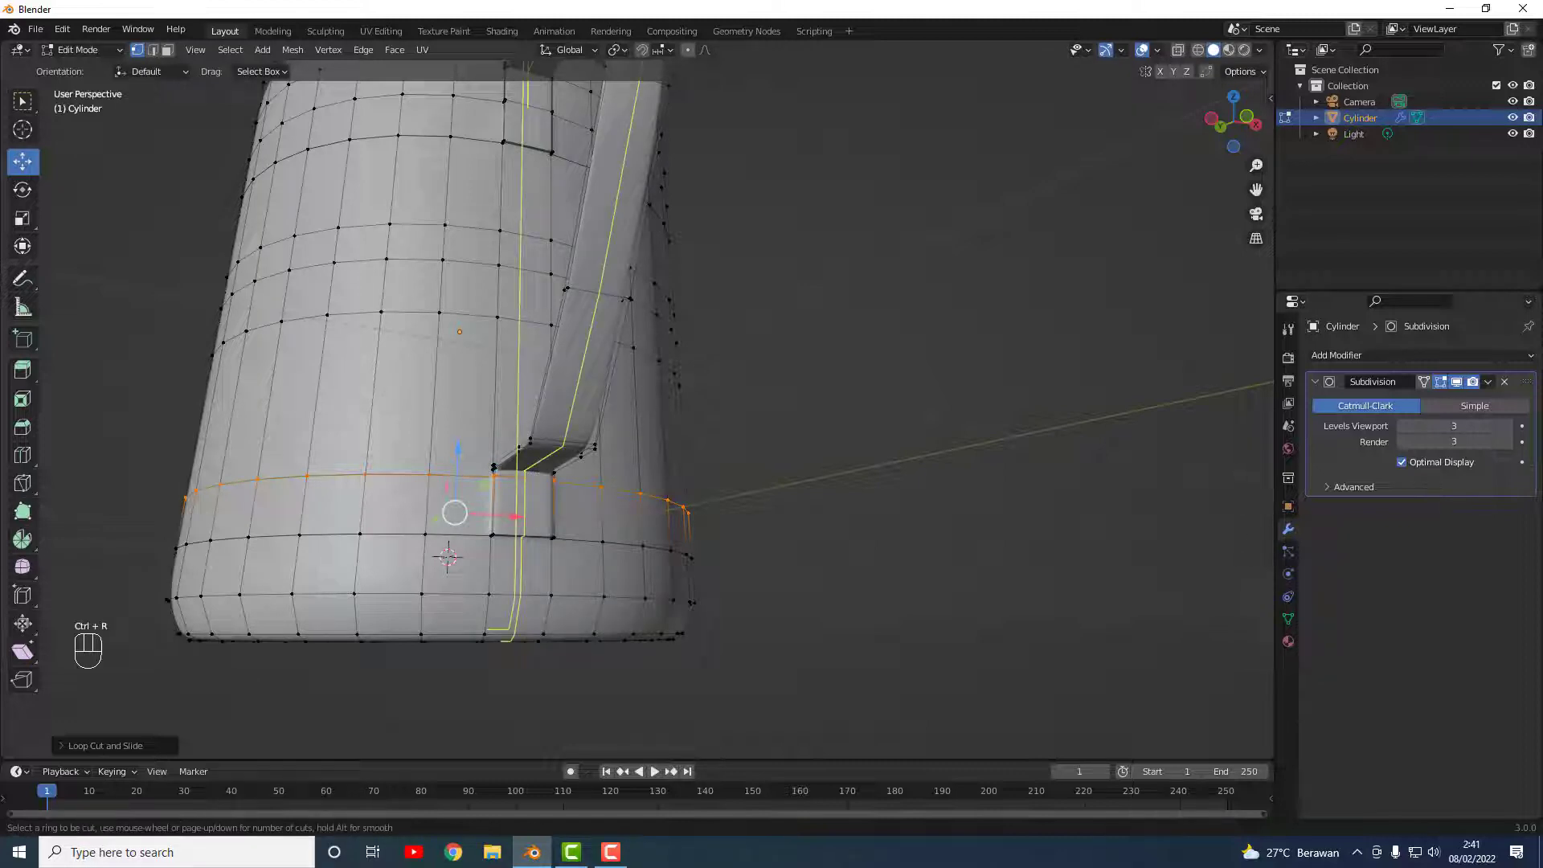
pyautogui.click(525, 487)
pyautogui.click(613, 489)
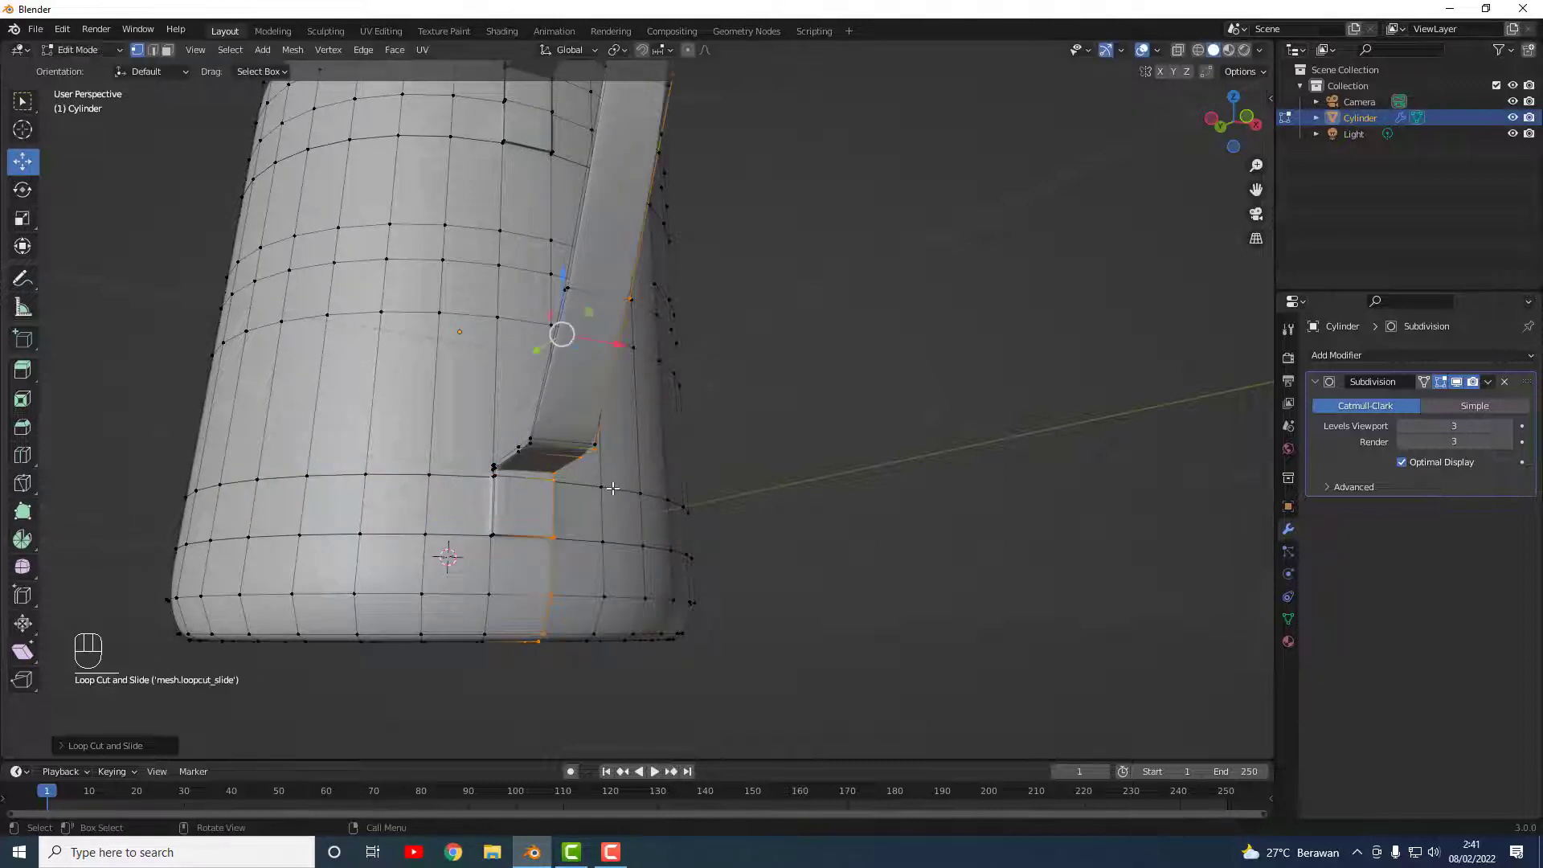
pyautogui.press('z')
pyautogui.hotkey('ctrl', 'z')
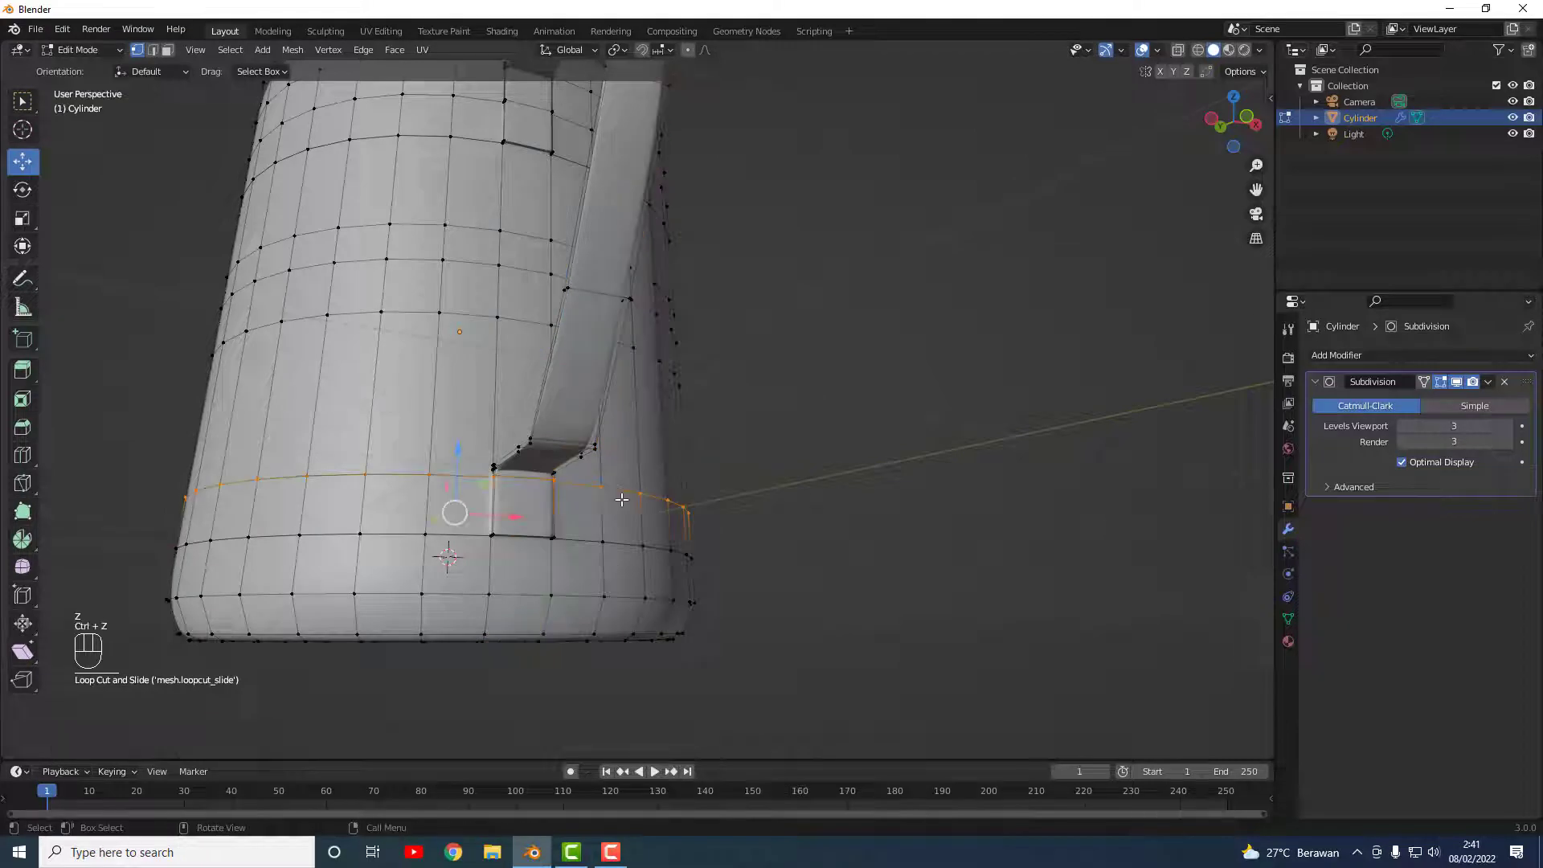
# Step: Add a loop cut across the pad at the handle's lower joint, slid up against the edge where the handle starts
pyautogui.click(774, 523)
pyautogui.scroll(3, 432, 528)
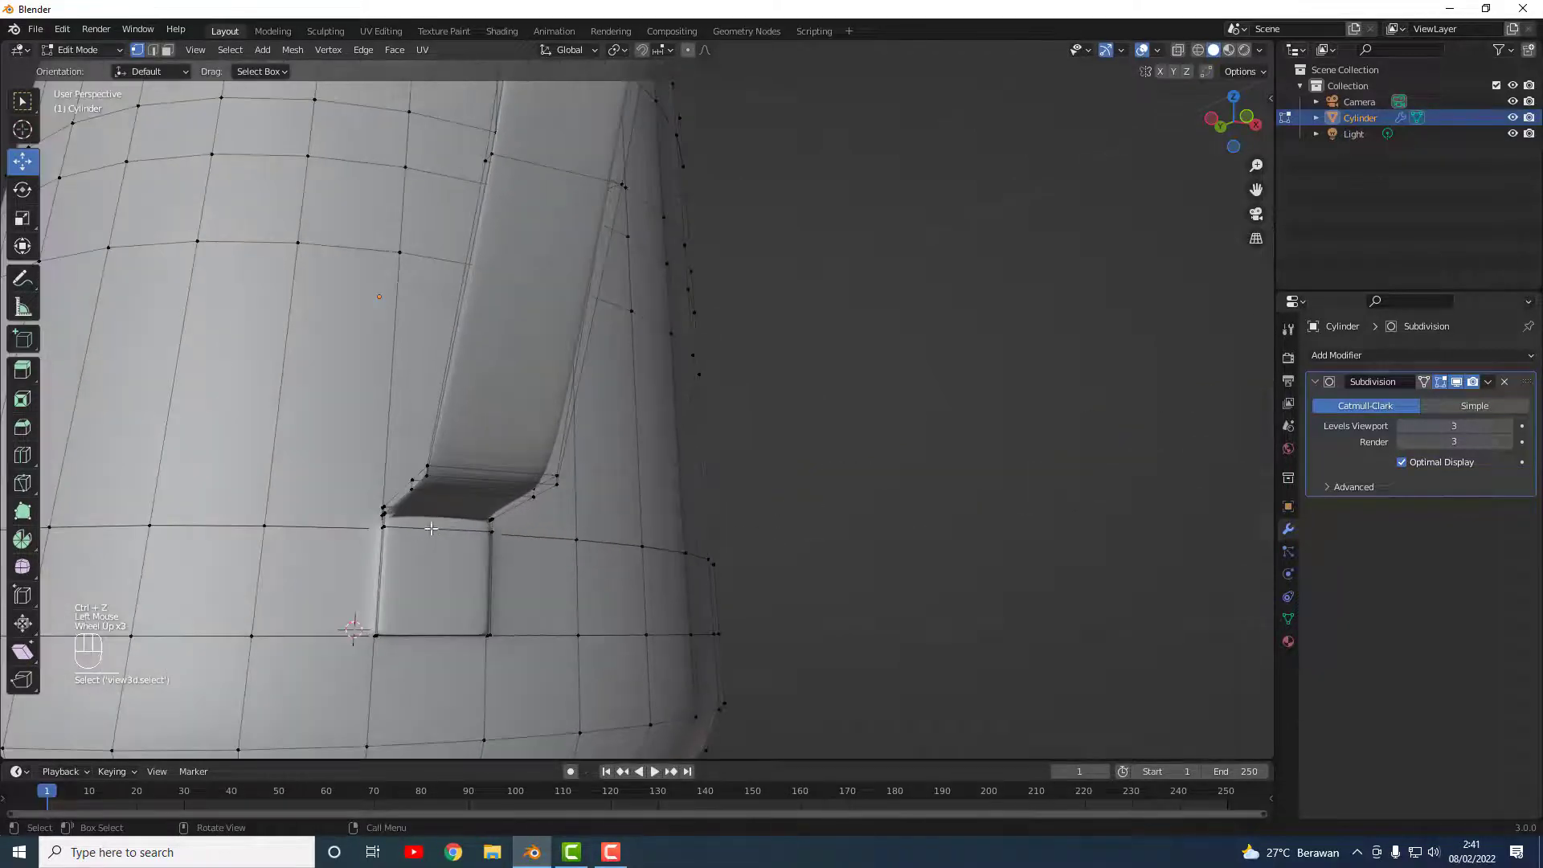
pyautogui.hotkey('ctrl', 'r')
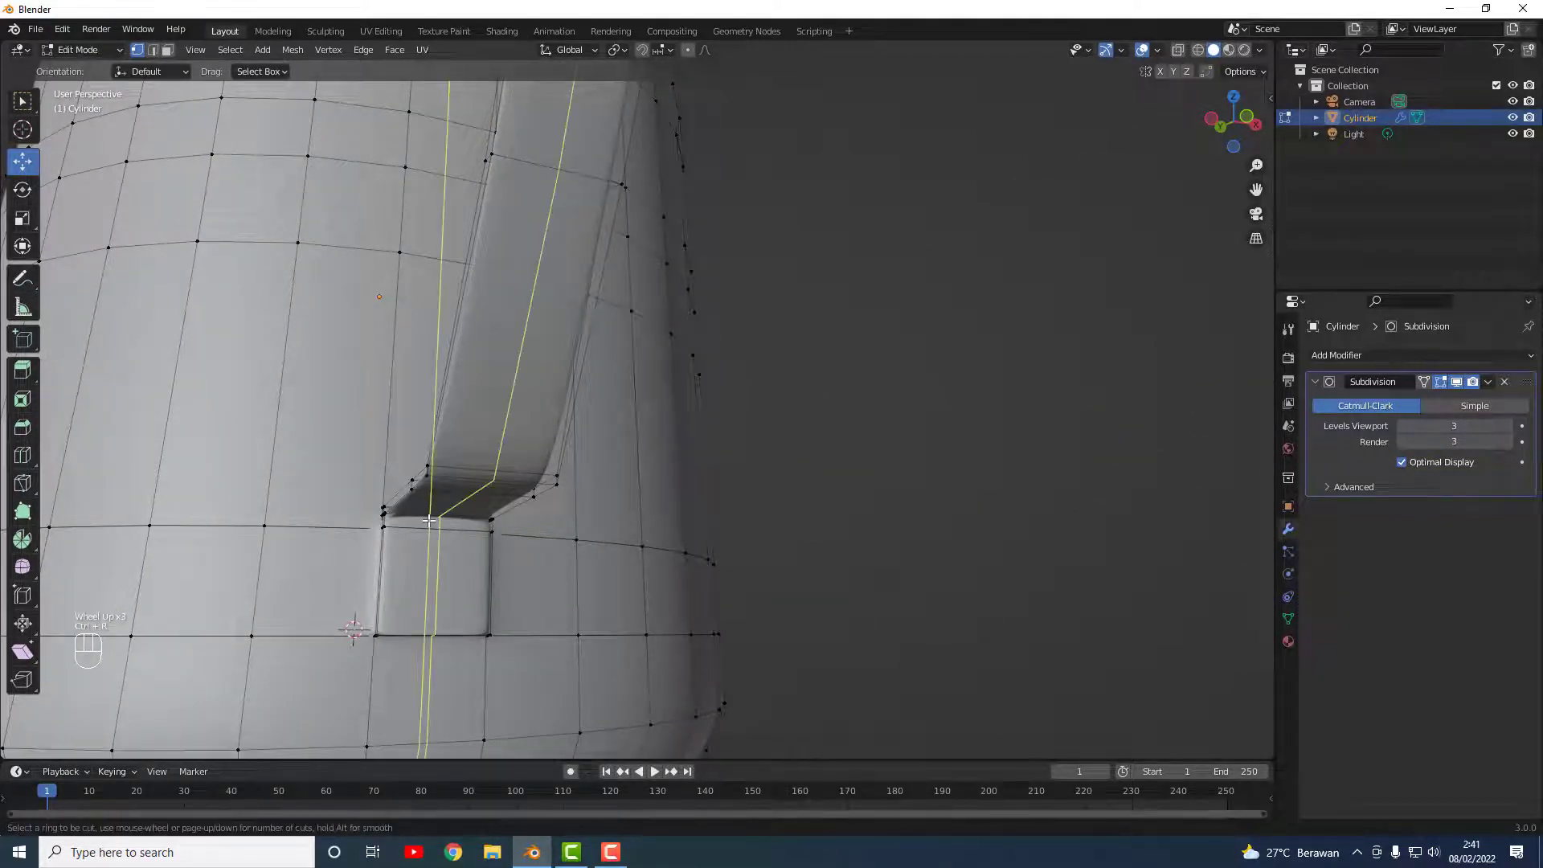
pyautogui.click(386, 520)
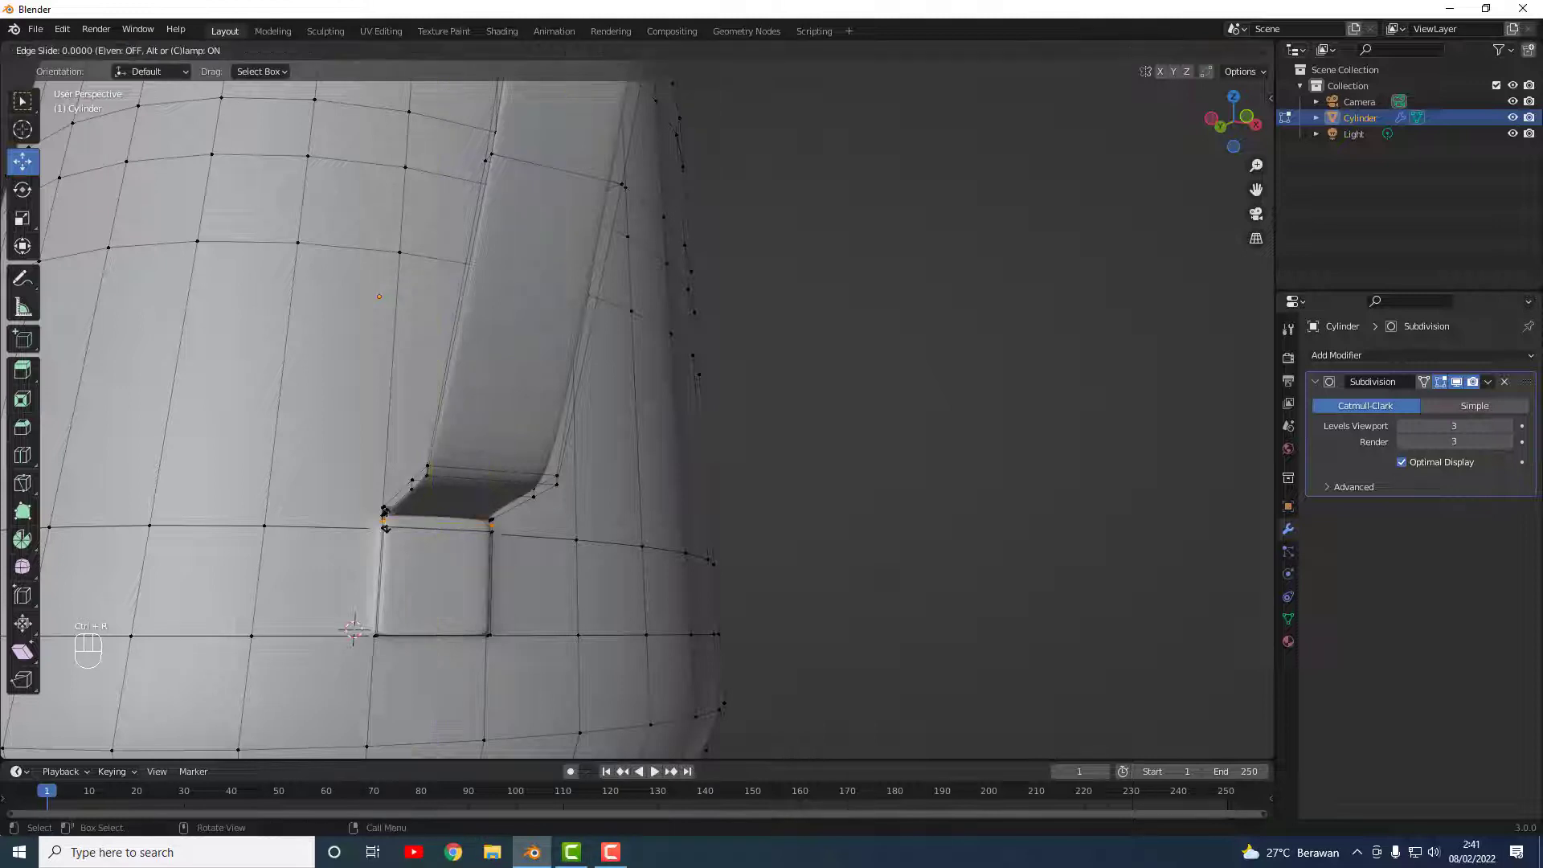
pyautogui.click(386, 466)
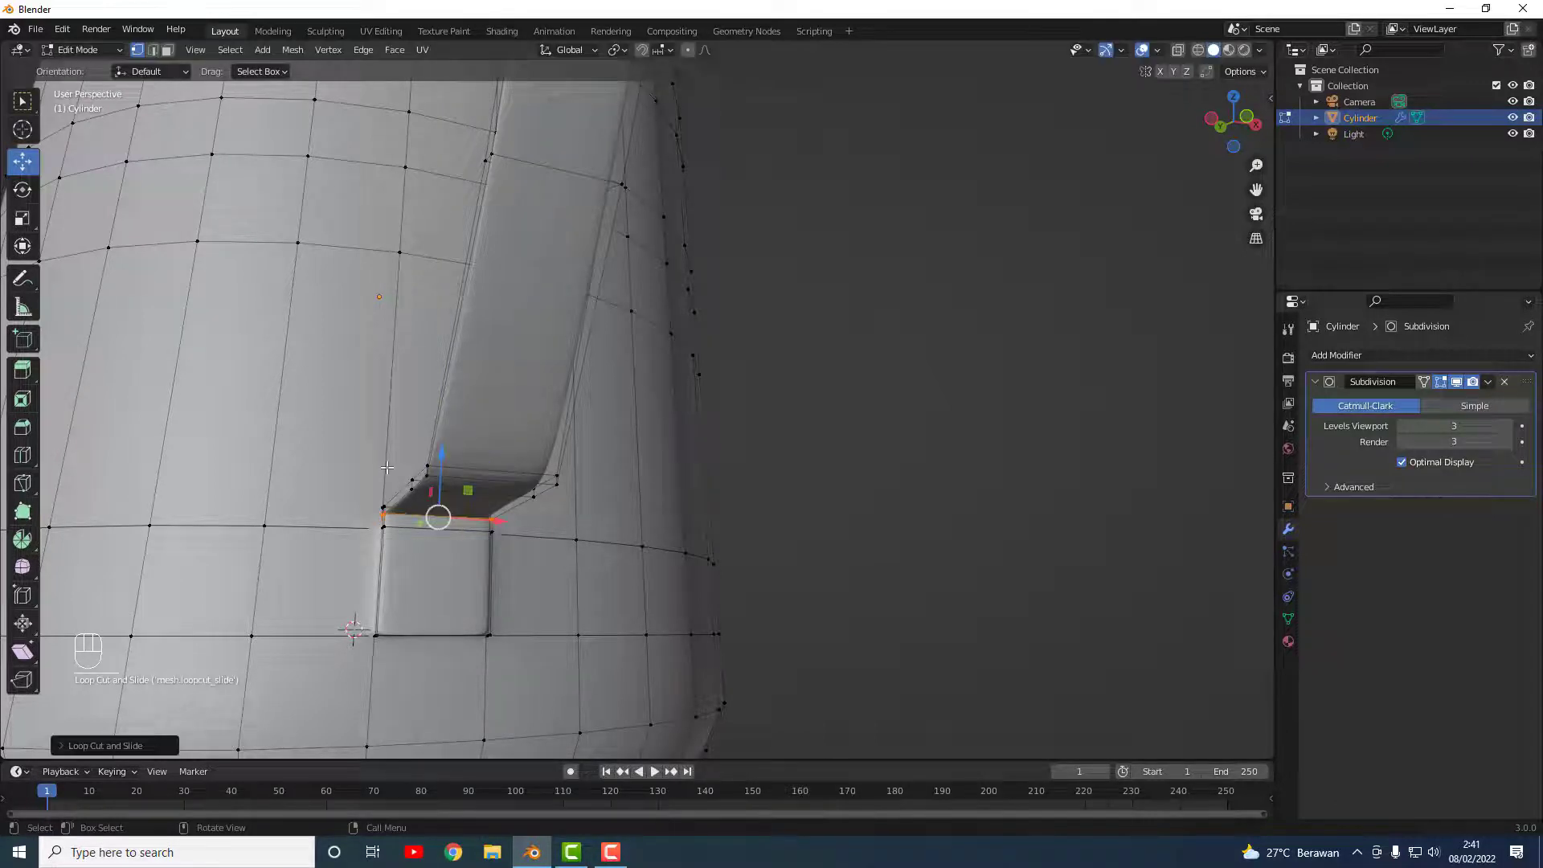
# Step: Examine the sharpened lower joint and the handle's thickness from the side in Object Mode
pyautogui.press('Tab')
pyautogui.click(755, 461)
pyautogui.scroll(-2, 770, 477)
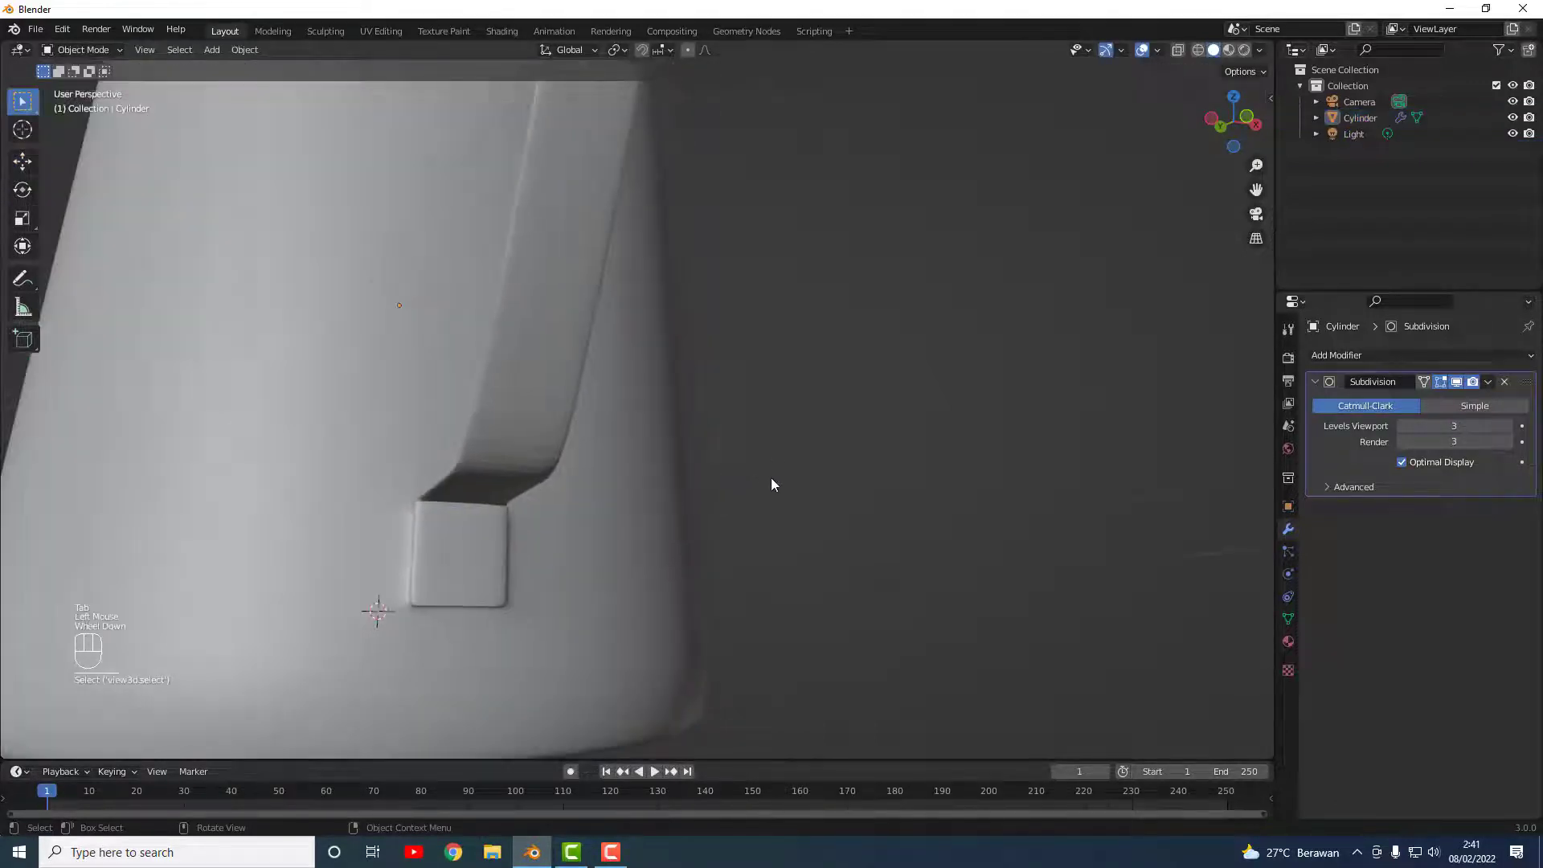
pyautogui.moveTo(622, 430); pyautogui.dragTo(611, 453, button='middle')
pyautogui.scroll(-1, 508, 410)
pyautogui.moveTo(508, 410); pyautogui.dragTo(568, 418, button='middle')
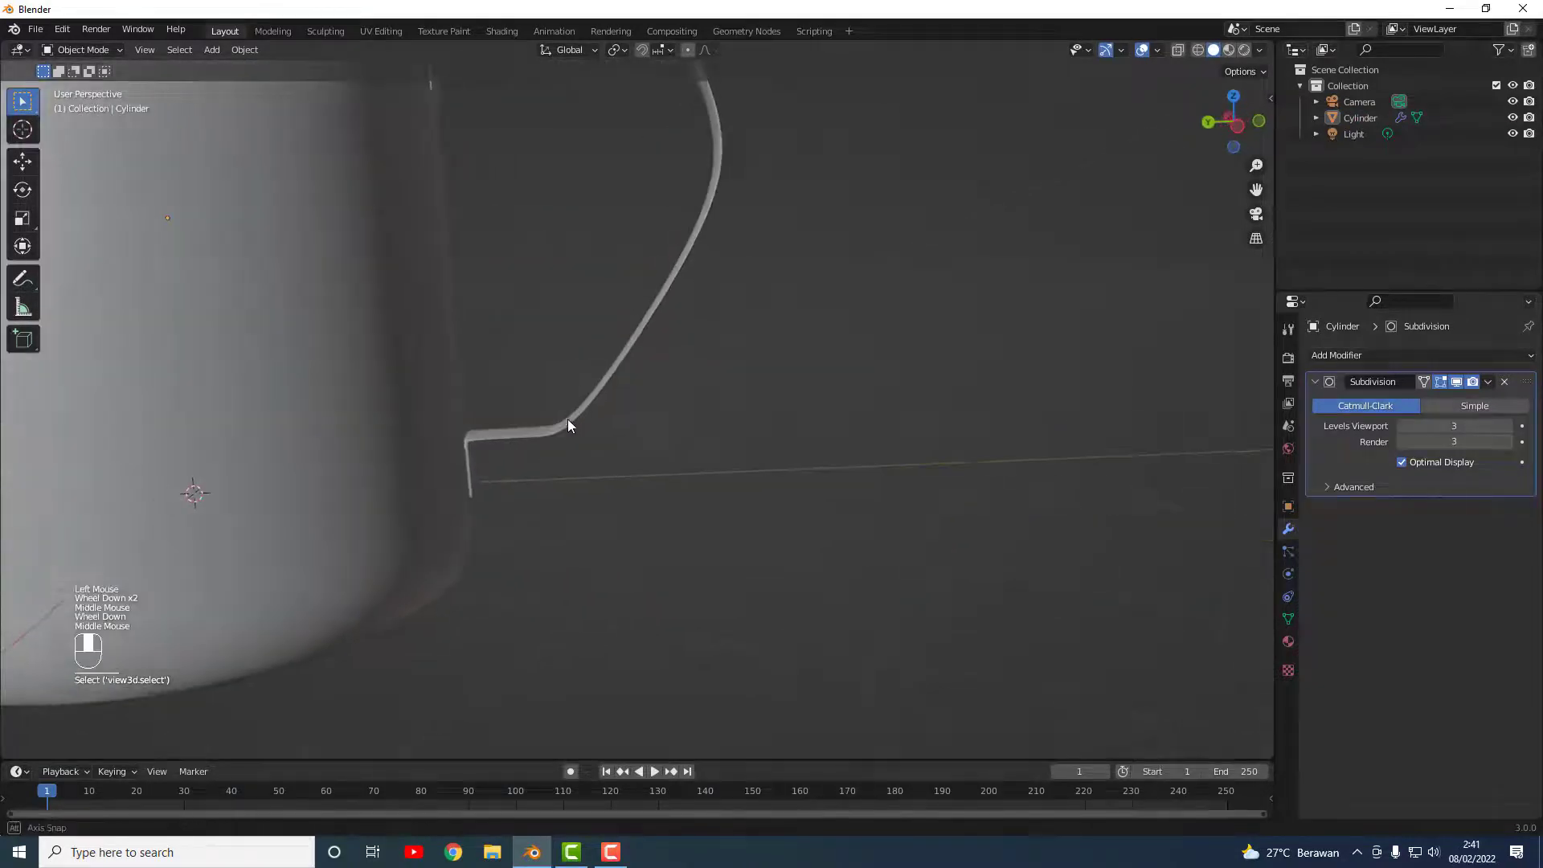
pyautogui.moveTo(510, 337); pyautogui.dragTo(407, 319, button='middle')
pyautogui.scroll(-1, 434, 309)
pyautogui.moveTo(514, 291); pyautogui.dragTo(373, 300, button='middle')
pyautogui.moveTo(665, 313); pyautogui.dragTo(627, 182, button='middle')
pyautogui.scroll(1, 595, 340)
pyautogui.scroll(2, 562, 244)
pyautogui.scroll(-2, 562, 245)
pyautogui.scroll(1, 554, 278)
# Step: Raise the upper-side vertices on the handle's lower horizontal section slightly to thicken it before the bend
pyautogui.click(566, 281)
pyautogui.press('Tab')
pyautogui.scroll(2, 628, 128)
pyautogui.moveTo(447, 182)
pyautogui.keyDown('shift'); pyautogui.mouseDown(button='middle')
pyautogui.moveTo(410, 300)
pyautogui.moveTo(450, 178)
pyautogui.mouseUp(button='middle'); pyautogui.keyUp('shift')
pyautogui.moveTo(551, 387)
pyautogui.mouseDown(button='middle')
pyautogui.moveTo(558, 348)
pyautogui.moveTo(551, 396)
pyautogui.mouseUp(button='middle')
pyautogui.scroll(2, 551, 396)
pyautogui.moveTo(386, 384); pyautogui.dragTo(463, 434)
pyautogui.moveTo(437, 377); pyautogui.dragTo(437, 363)
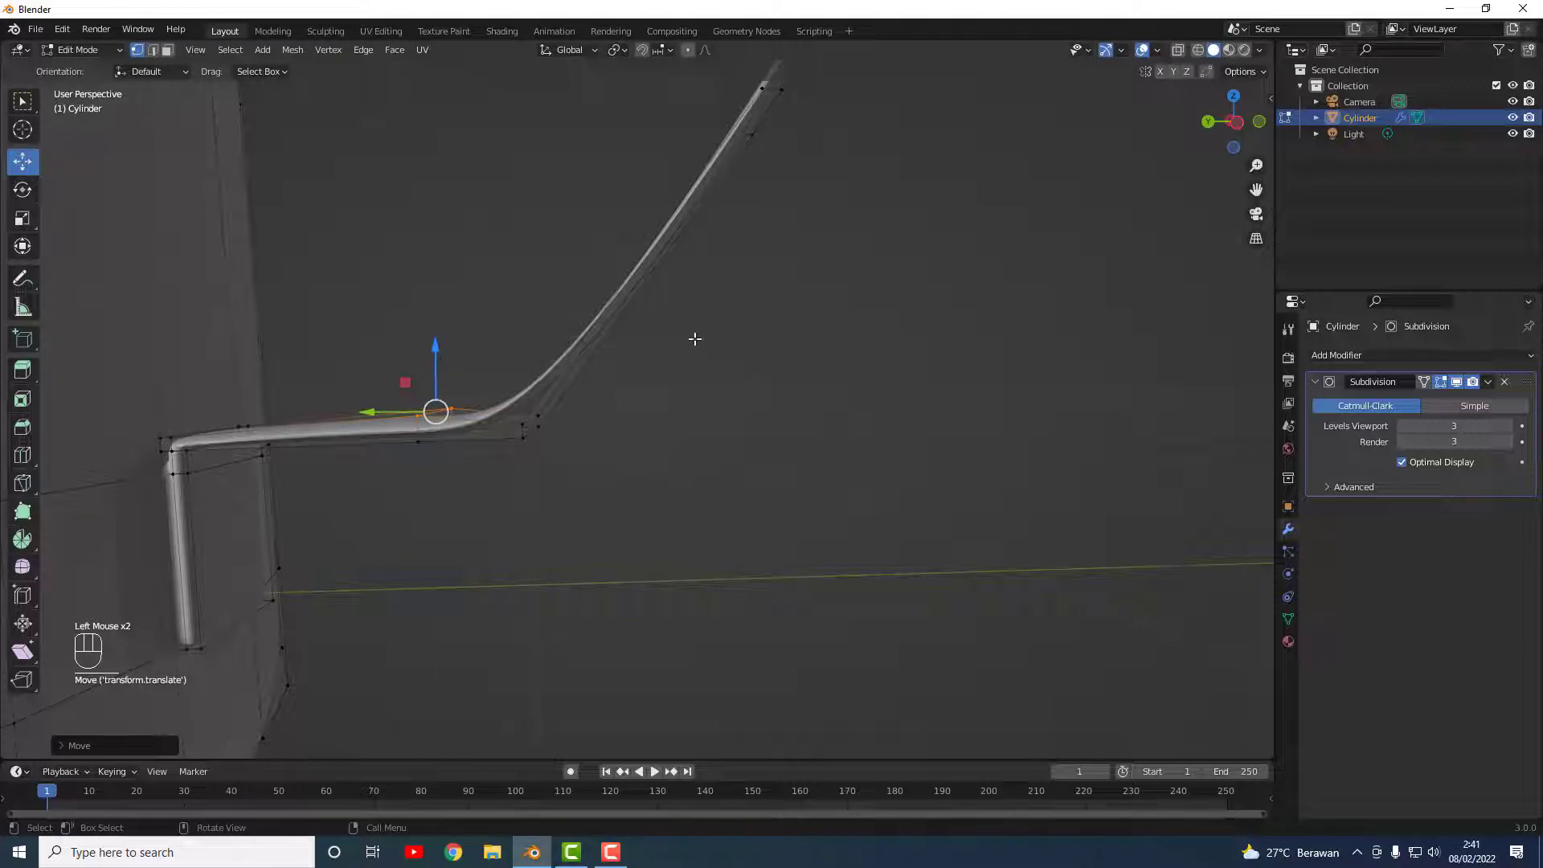
pyautogui.scroll(-1, 707, 323)
pyautogui.moveTo(744, 262)
pyautogui.mouseDown(button='middle')
pyautogui.moveTo(726, 300)
pyautogui.moveTo(727, 283)
pyautogui.mouseUp(button='middle')
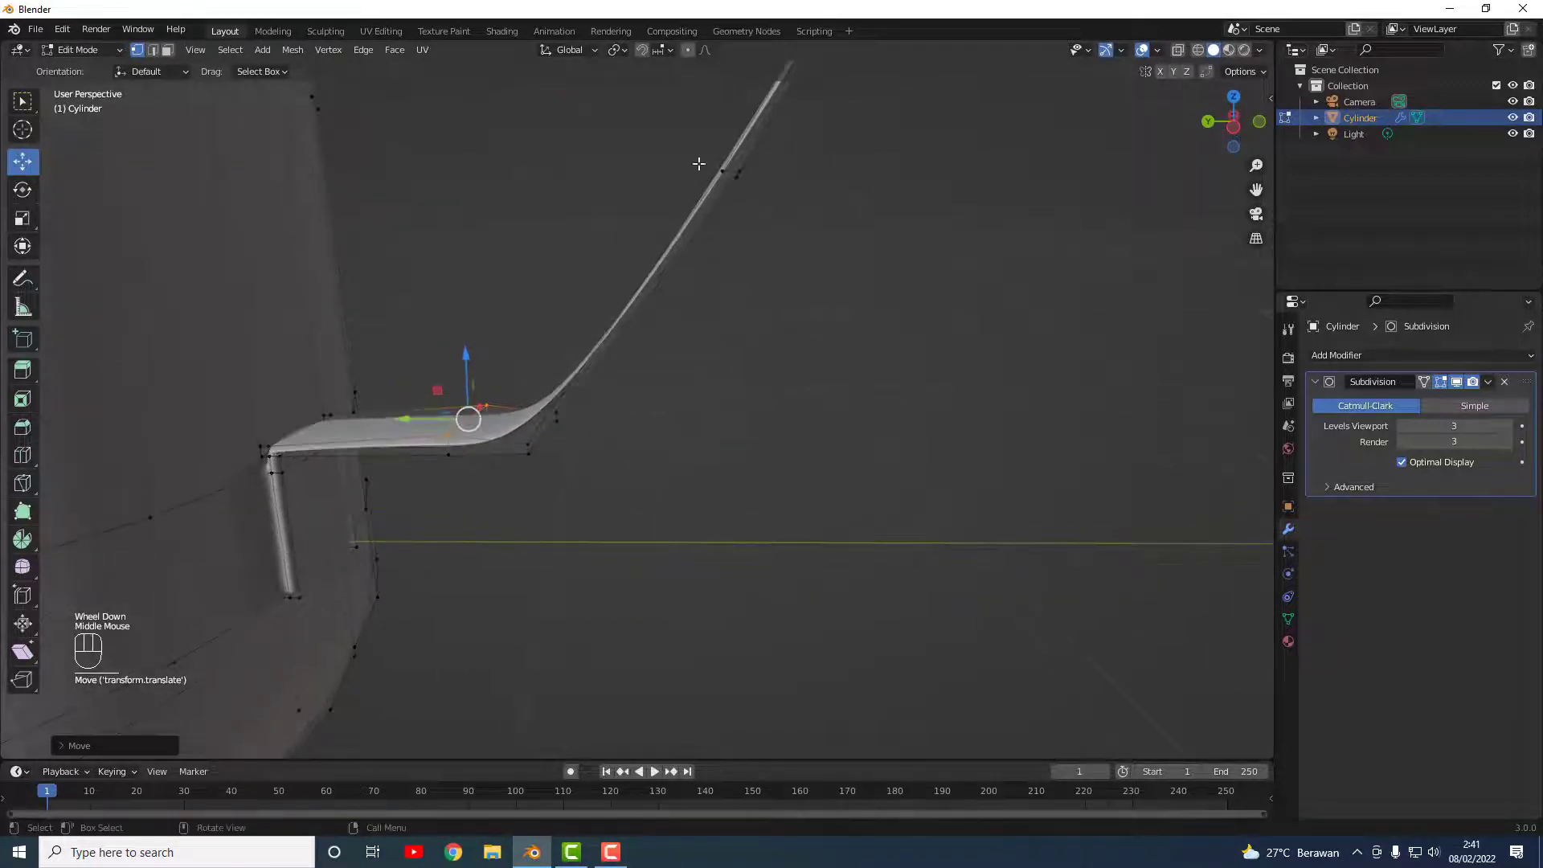
pyautogui.moveTo(693, 149); pyautogui.dragTo(729, 186)
pyautogui.moveTo(768, 220); pyautogui.dragTo(452, 241, button='middle')
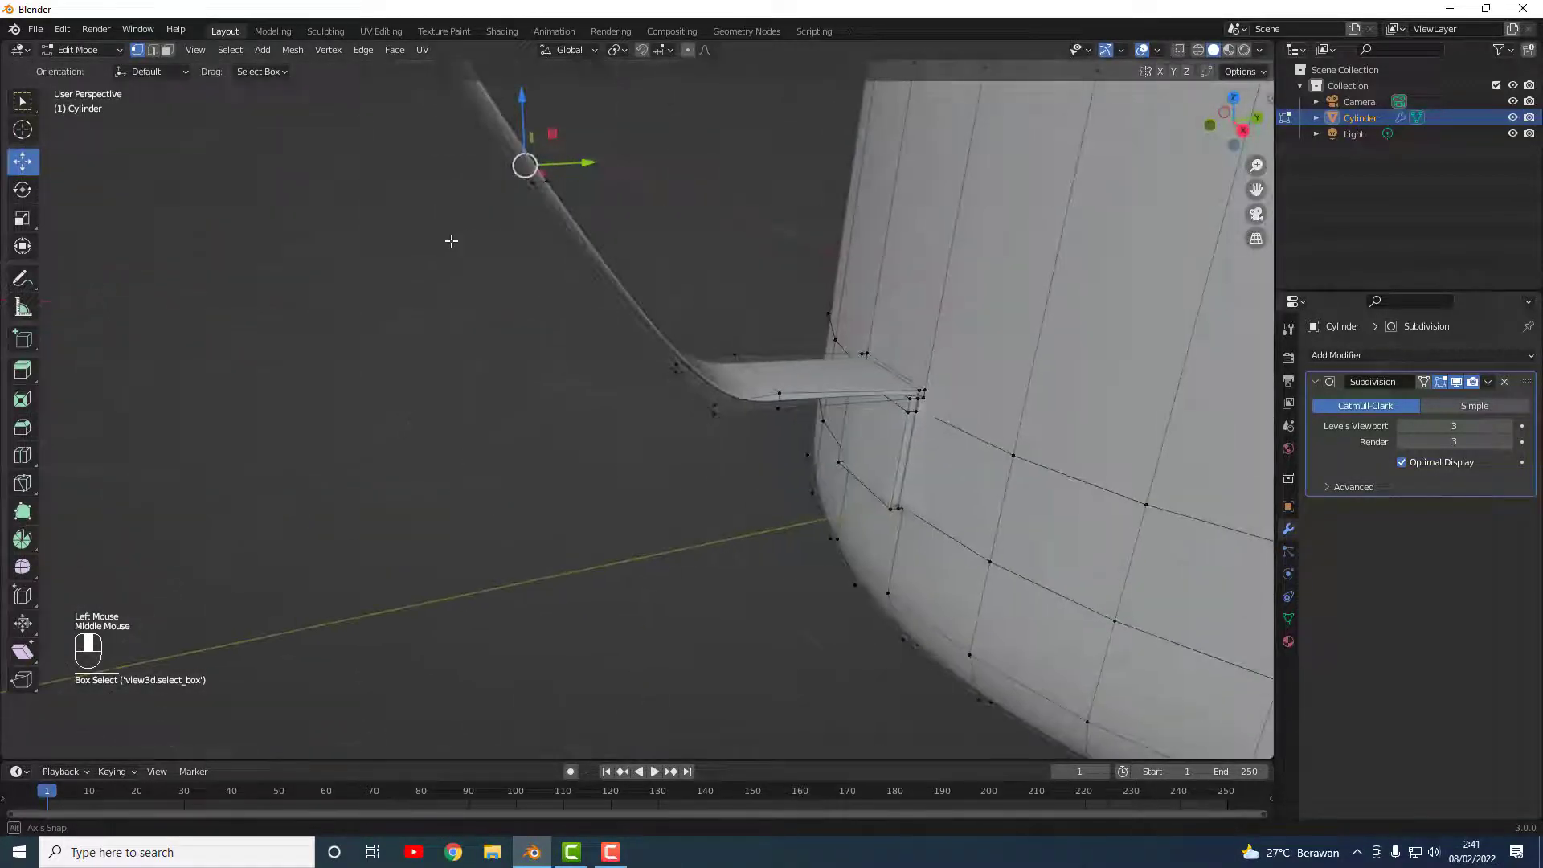
pyautogui.keyDown('shift'); pyautogui.moveTo(548, 174); pyautogui.dragTo(606, 169); pyautogui.keyUp('shift')
pyautogui.hotkey('ctrl', 'z')
pyautogui.click(504, 255)
# Step: Move the inner-side vertex at the handle's lower bend slightly upward to thicken the bend
pyautogui.scroll(5, 684, 386)
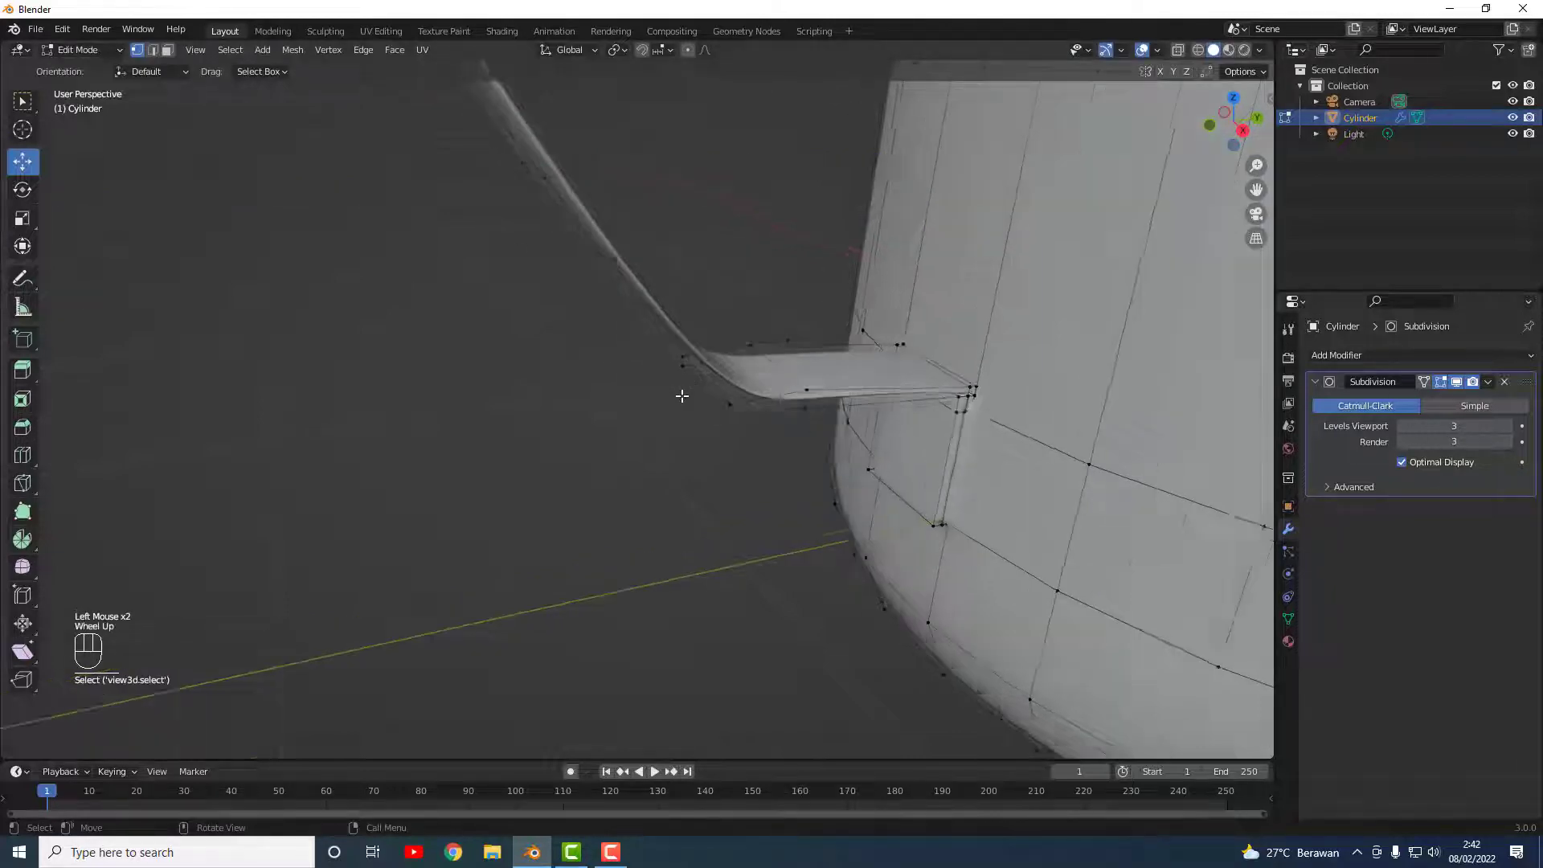
pyautogui.moveTo(702, 351); pyautogui.dragTo(599, 303, button='middle')
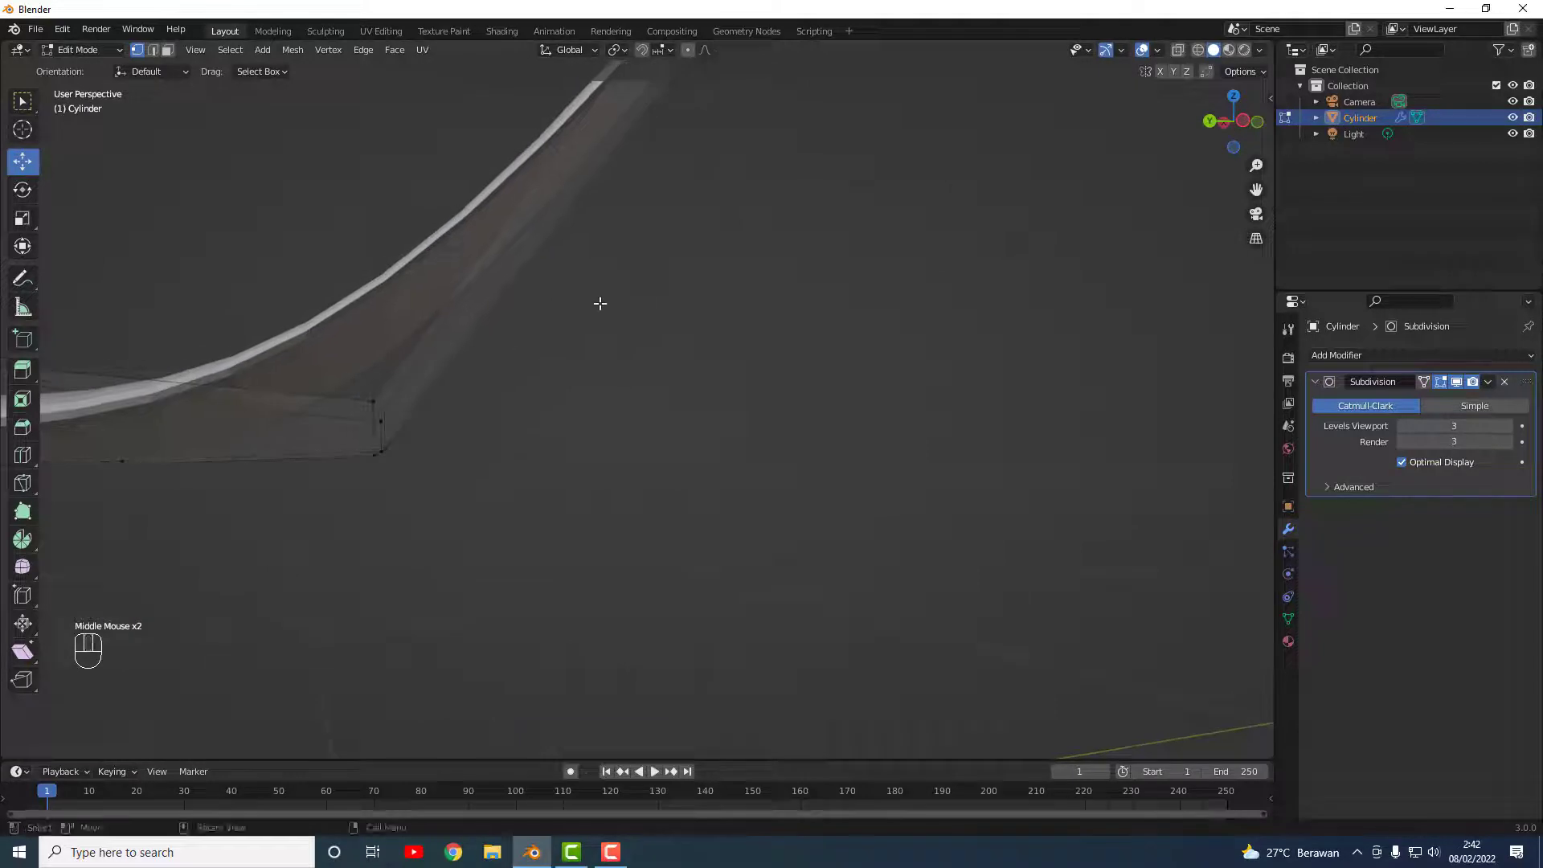
pyautogui.moveTo(389, 423); pyautogui.dragTo(372, 322)
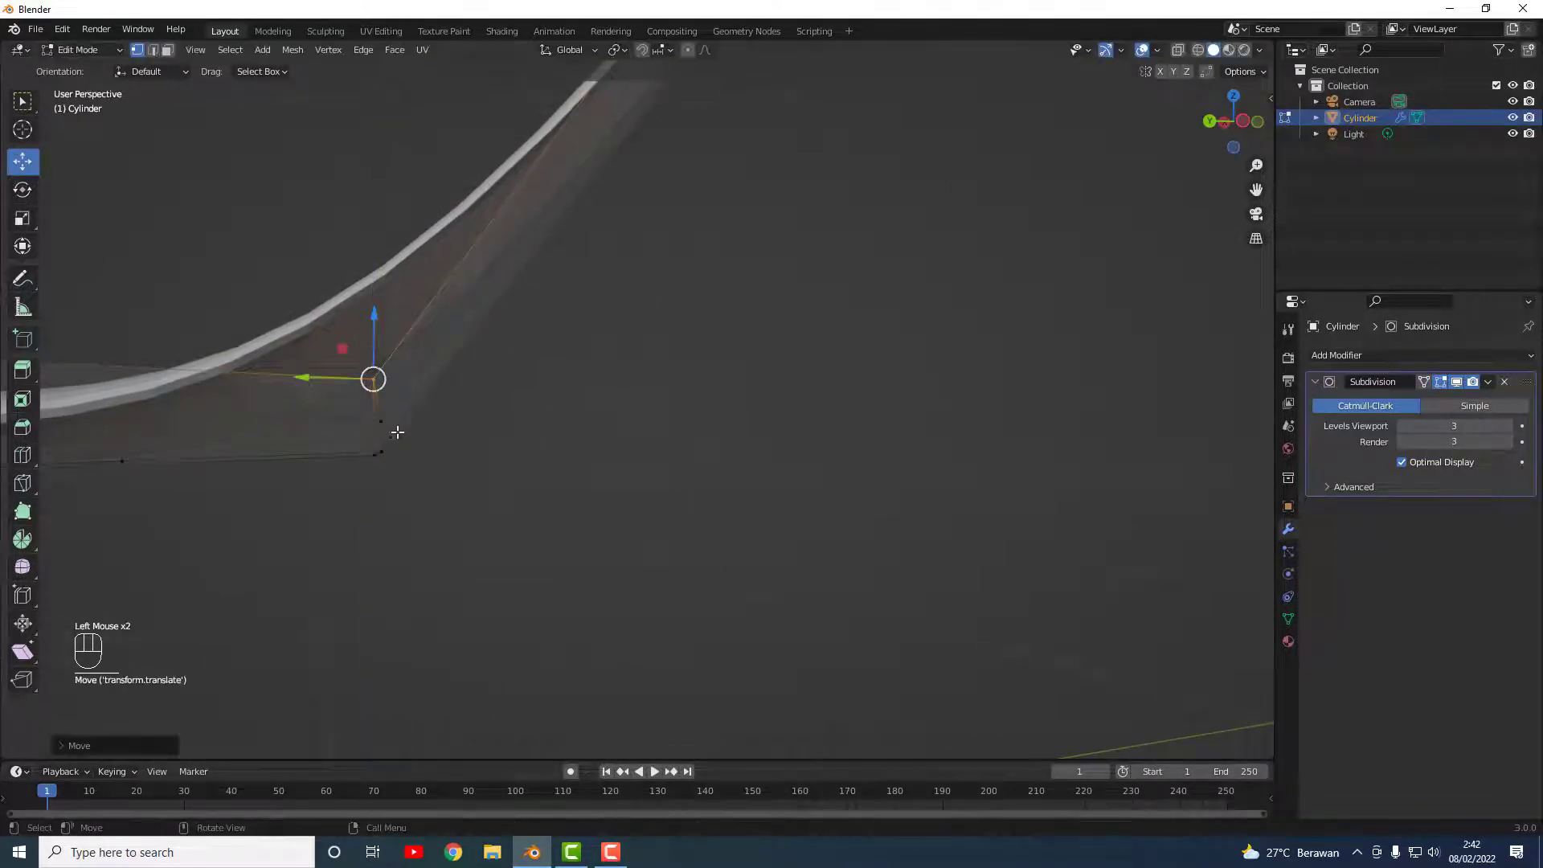
pyautogui.scroll(-1, 504, 390)
pyautogui.scroll(-3, 713, 282)
pyautogui.moveTo(734, 266)
pyautogui.mouseDown(button='middle')
pyautogui.moveTo(716, 291)
pyautogui.moveTo(734, 277)
pyautogui.mouseUp(button='middle')
pyautogui.scroll(-1, 735, 277)
pyautogui.scroll(-2, 734, 276)
pyautogui.scroll(1, 745, 155)
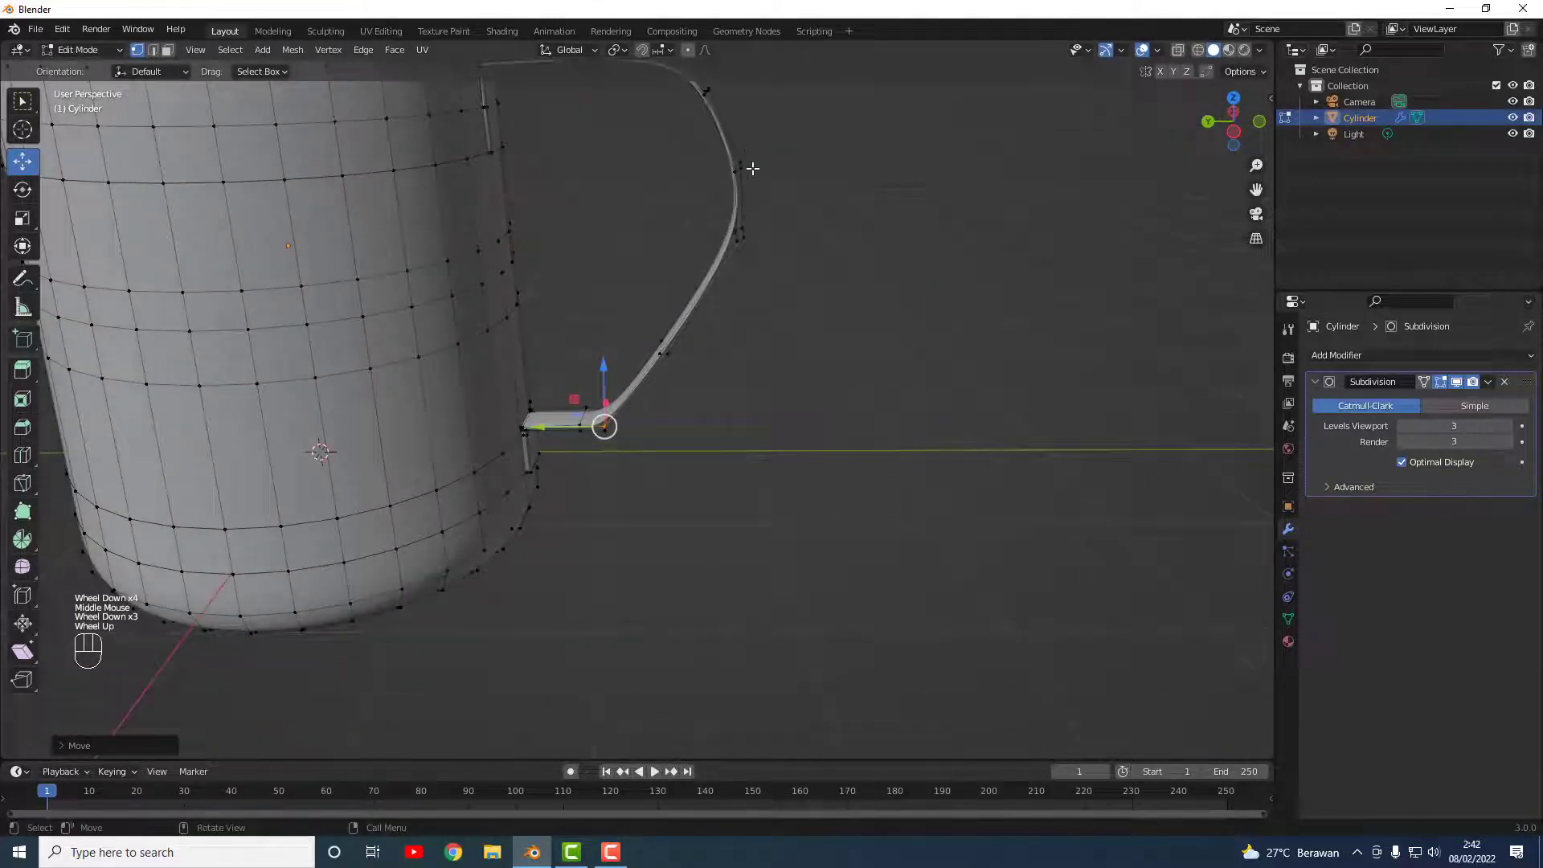
pyautogui.scroll(3, 756, 161)
pyautogui.keyDown('shift'); pyautogui.moveTo(644, 234); pyautogui.dragTo(469, 541, button='middle'); pyautogui.keyUp('shift')
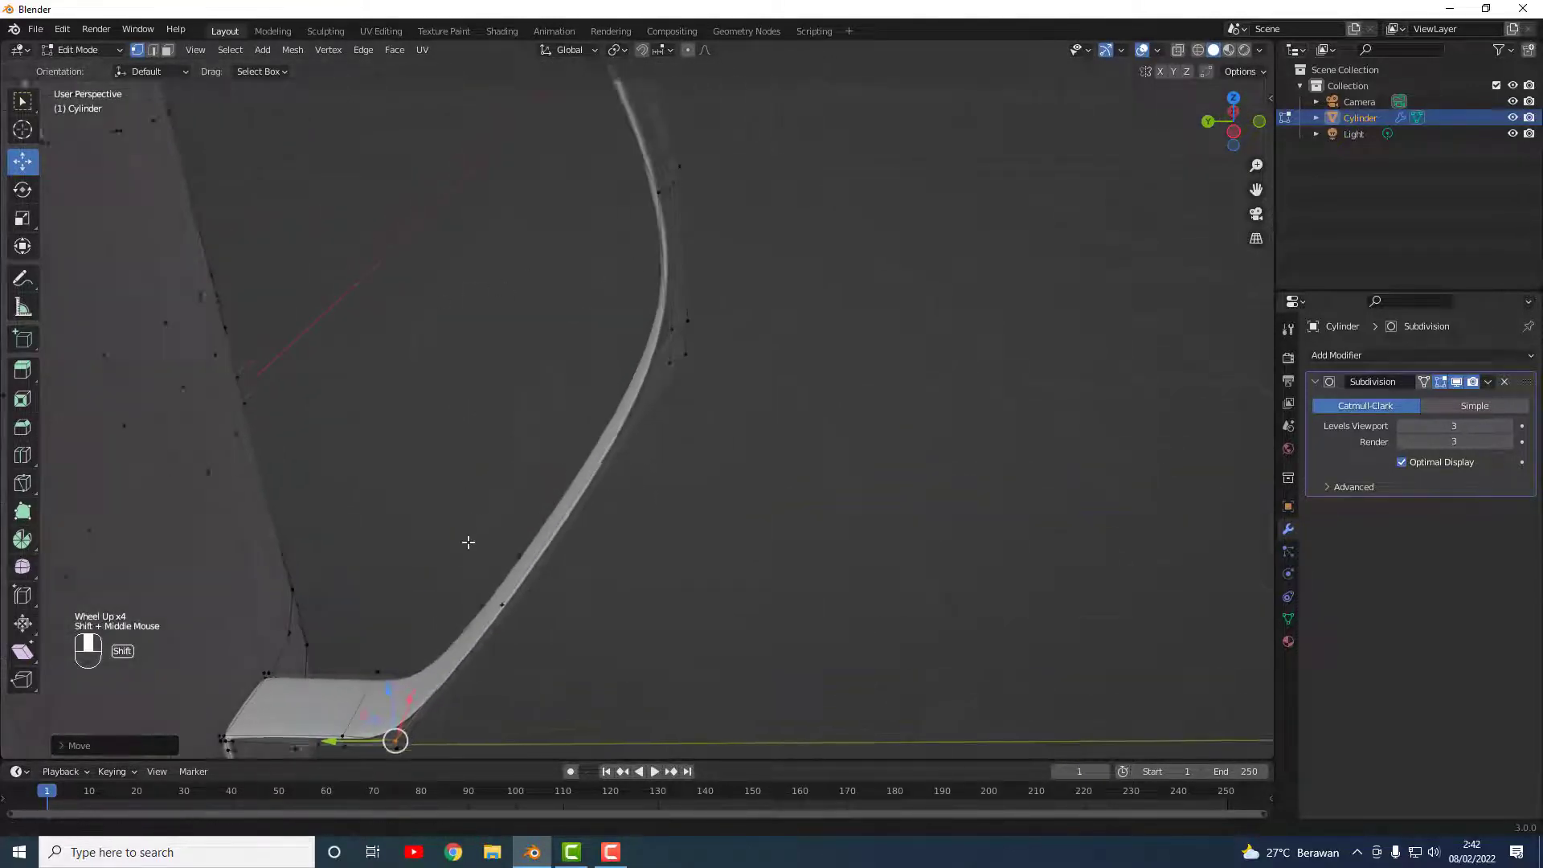
pyautogui.keyDown('shift'); pyautogui.moveTo(603, 358); pyautogui.dragTo(528, 428, button='middle'); pyautogui.keyUp('shift')
pyautogui.moveTo(613, 389); pyautogui.dragTo(615, 345, button='middle')
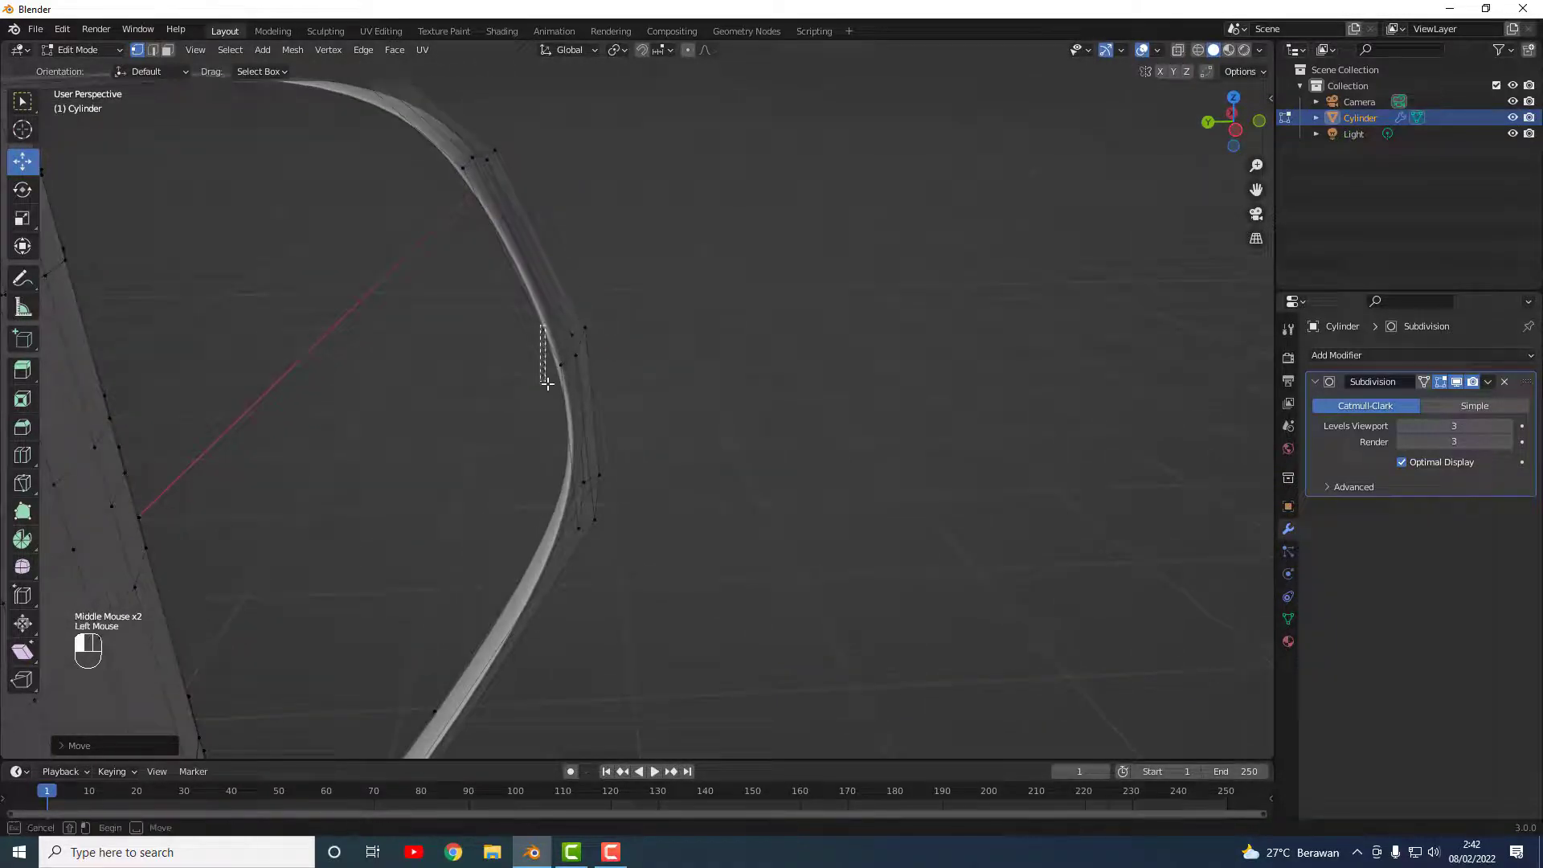
pyautogui.moveTo(541, 372); pyautogui.dragTo(578, 352)
pyautogui.keyDown('shift'); pyautogui.click(577, 335); pyautogui.keyUp('shift')
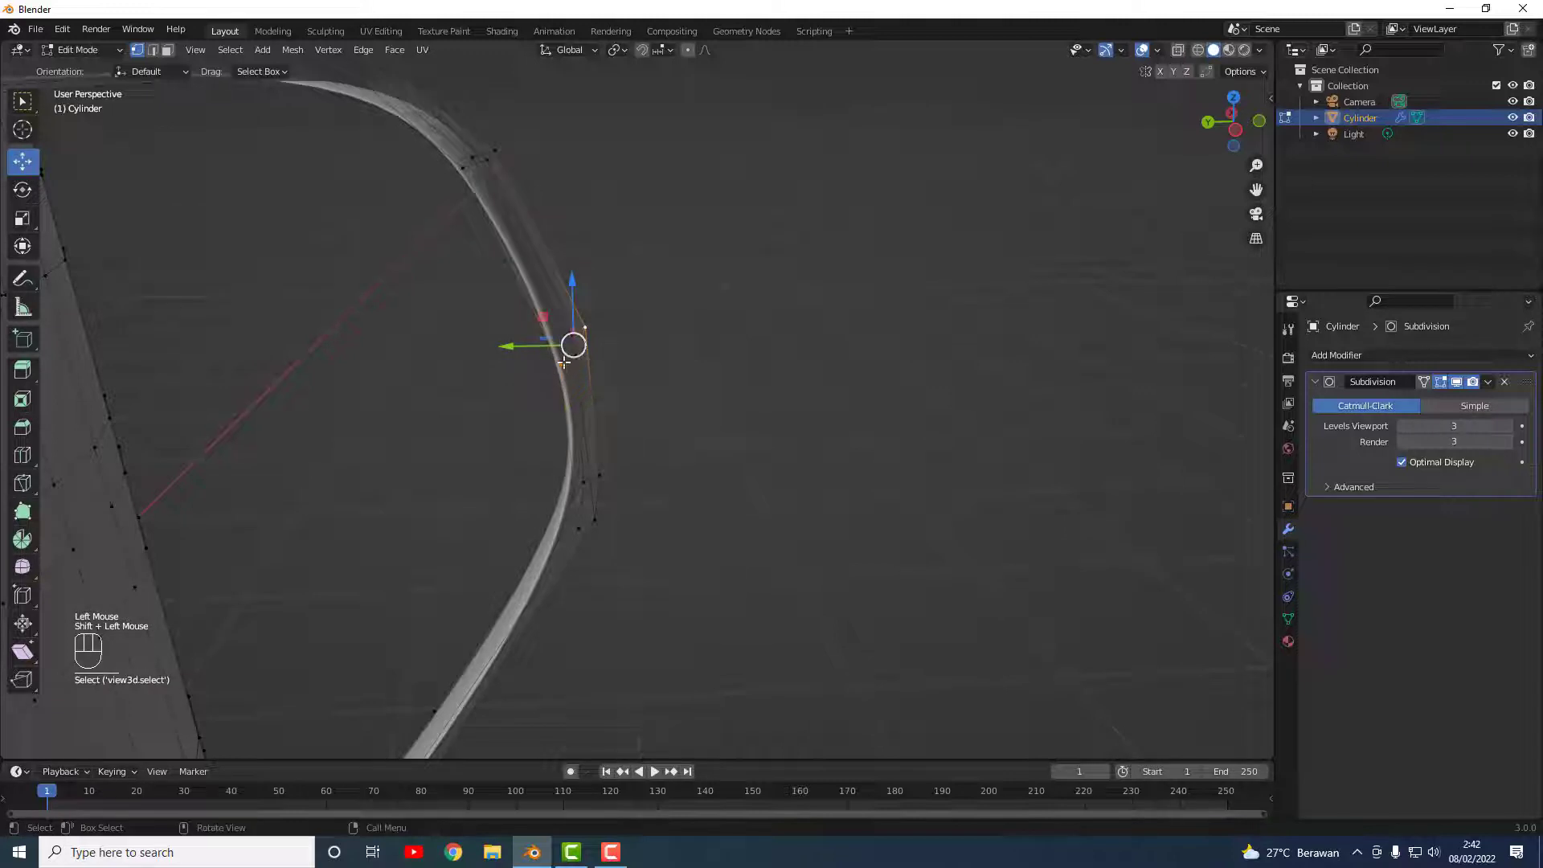
pyautogui.click(574, 340)
pyautogui.click(581, 325)
pyautogui.click(602, 365)
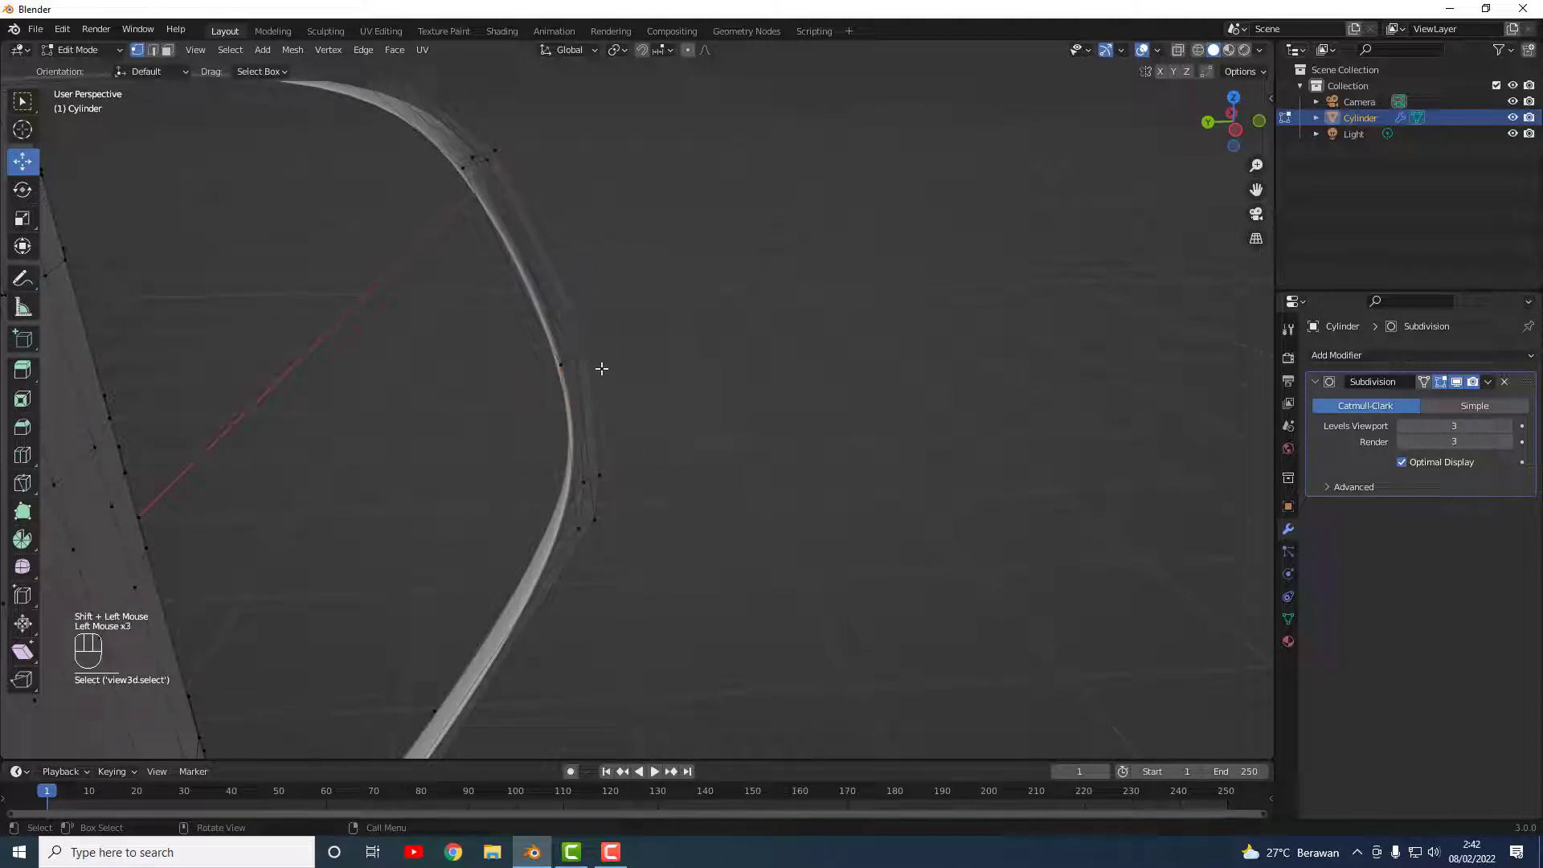
pyautogui.moveTo(603, 365); pyautogui.dragTo(541, 402, button='middle')
pyautogui.click(556, 426)
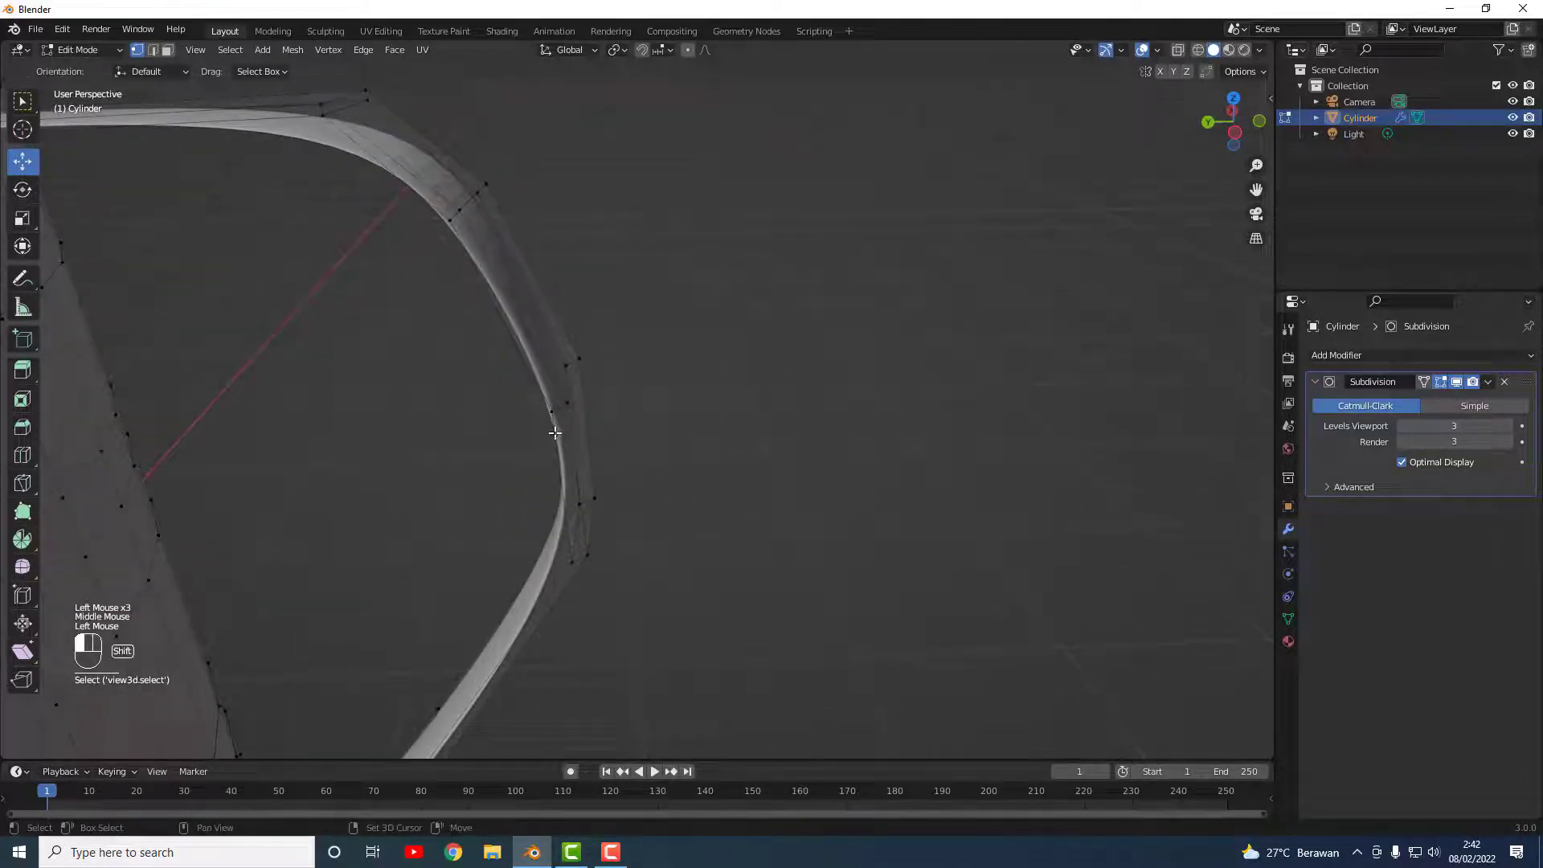
pyautogui.keyDown('shift'); pyautogui.moveTo(534, 413); pyautogui.dragTo(566, 399); pyautogui.keyUp('shift')
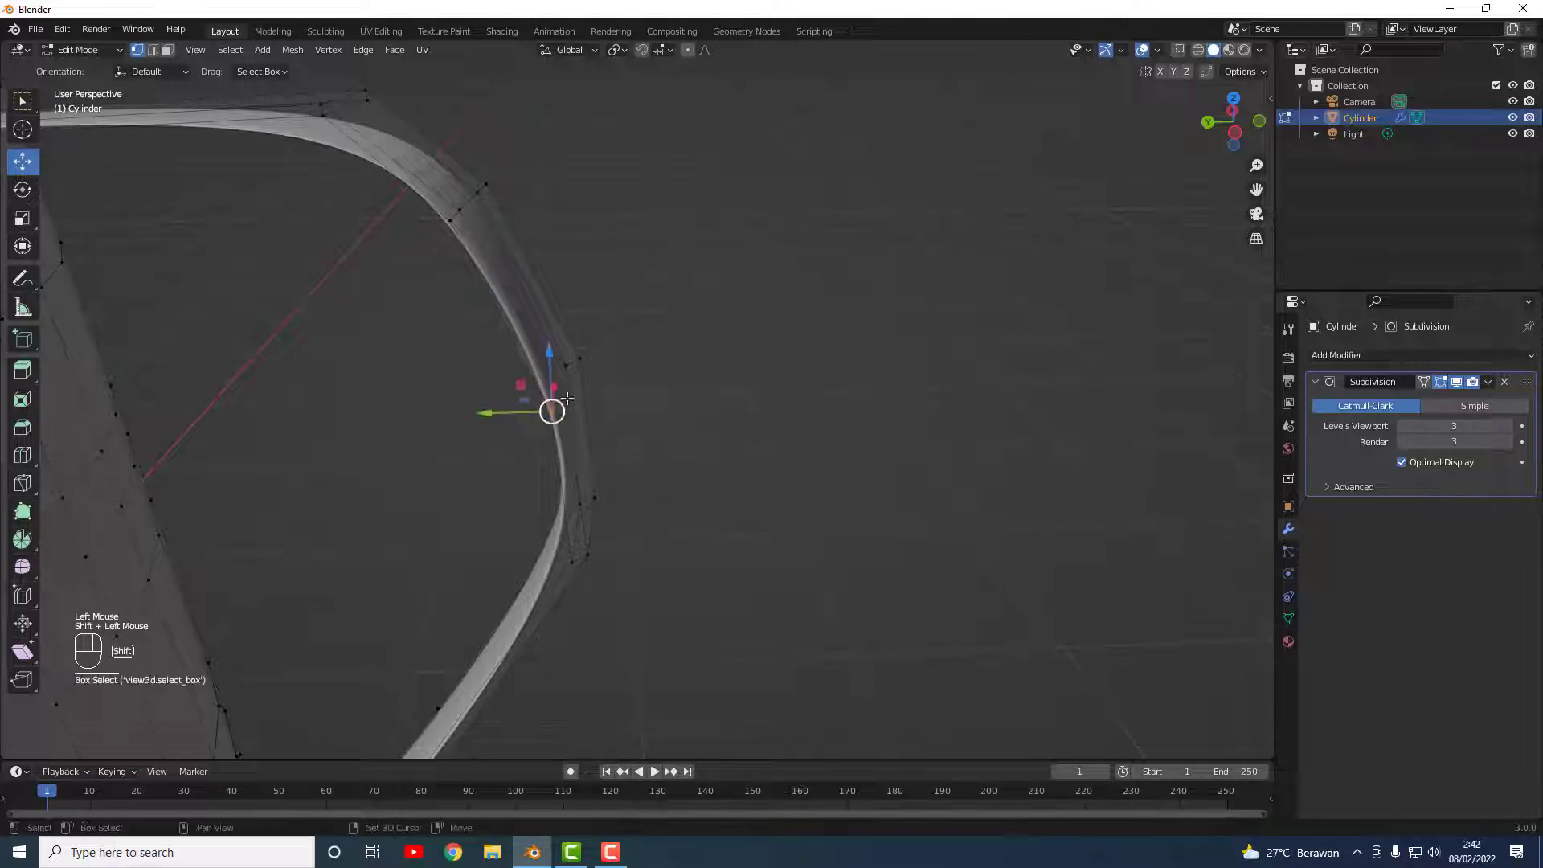
pyautogui.keyDown('shift'); pyautogui.click(568, 367); pyautogui.keyUp('shift')
pyautogui.click(588, 402)
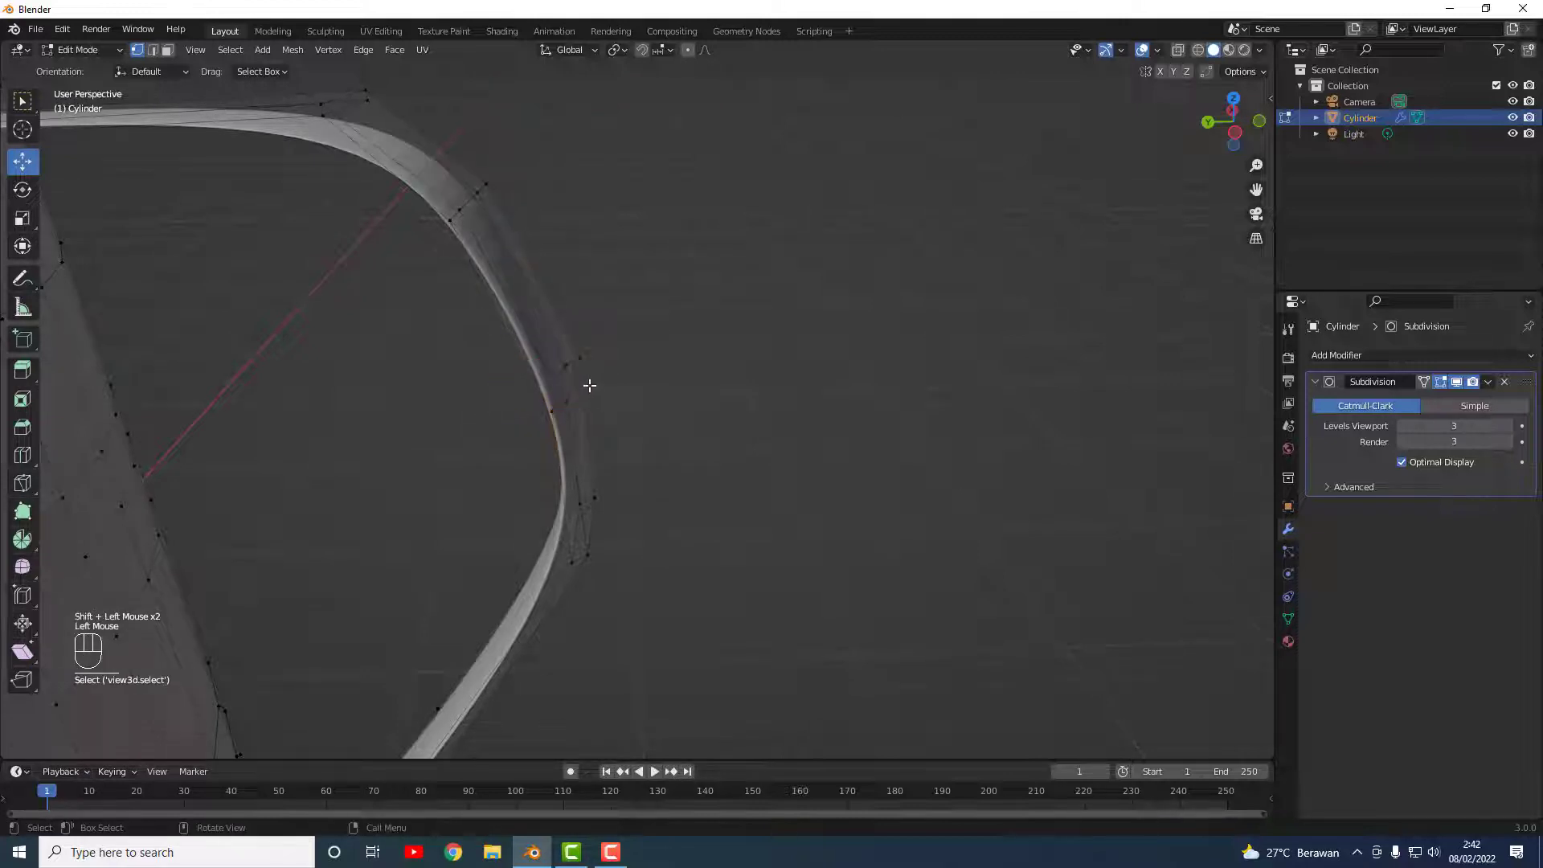
# Step: Move the inner-side vertices on the handle's outer curve slightly toward the jug to thicken the handle
pyautogui.scroll(1, 525, 354)
pyautogui.click(542, 352)
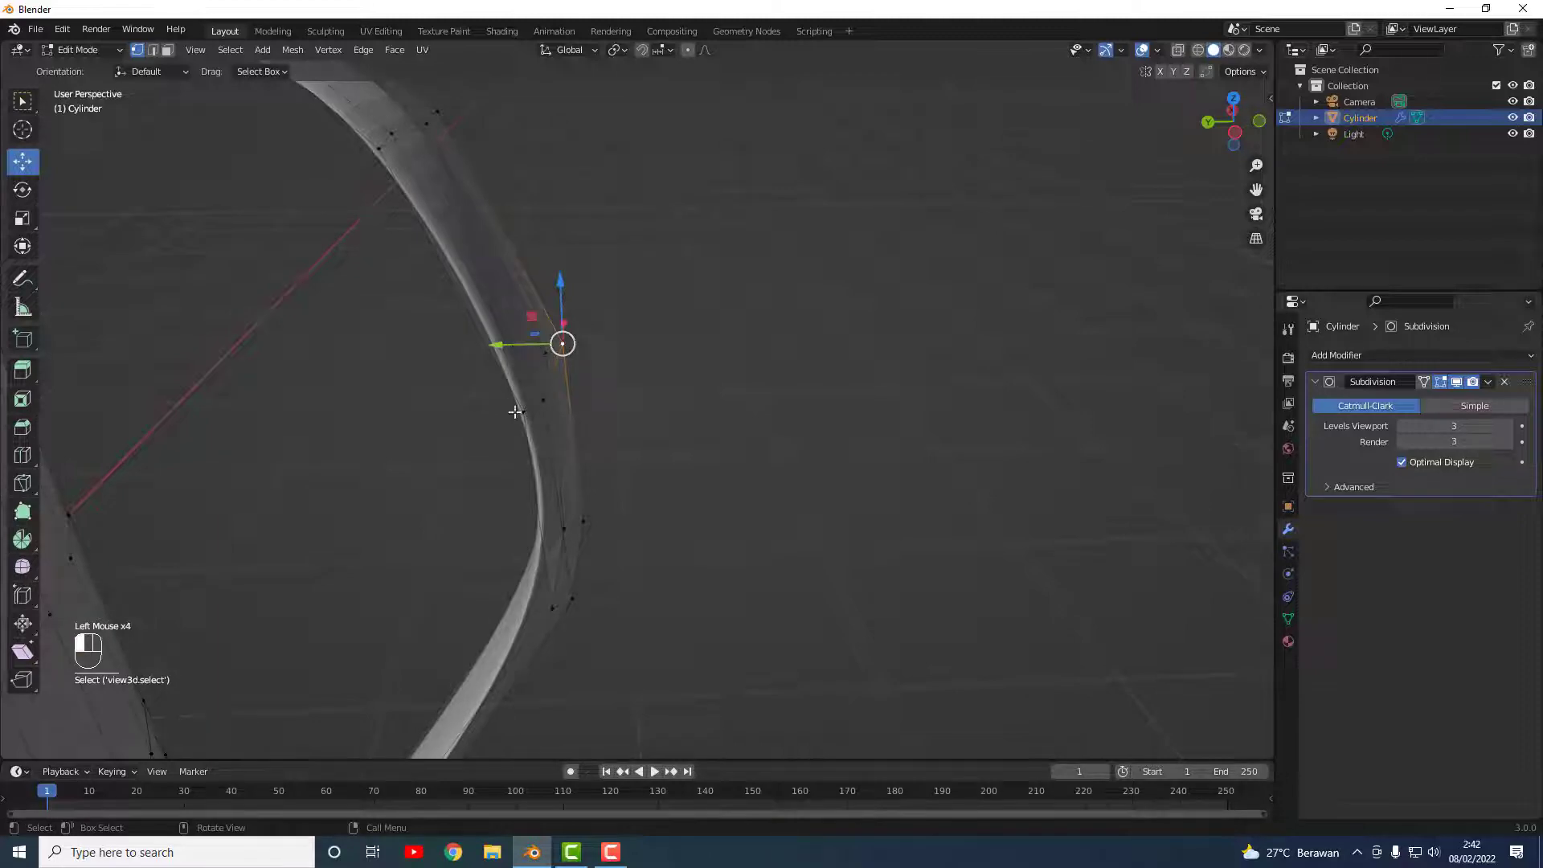
pyautogui.scroll(1, 515, 412)
pyautogui.moveTo(578, 427); pyautogui.dragTo(528, 270, button='middle')
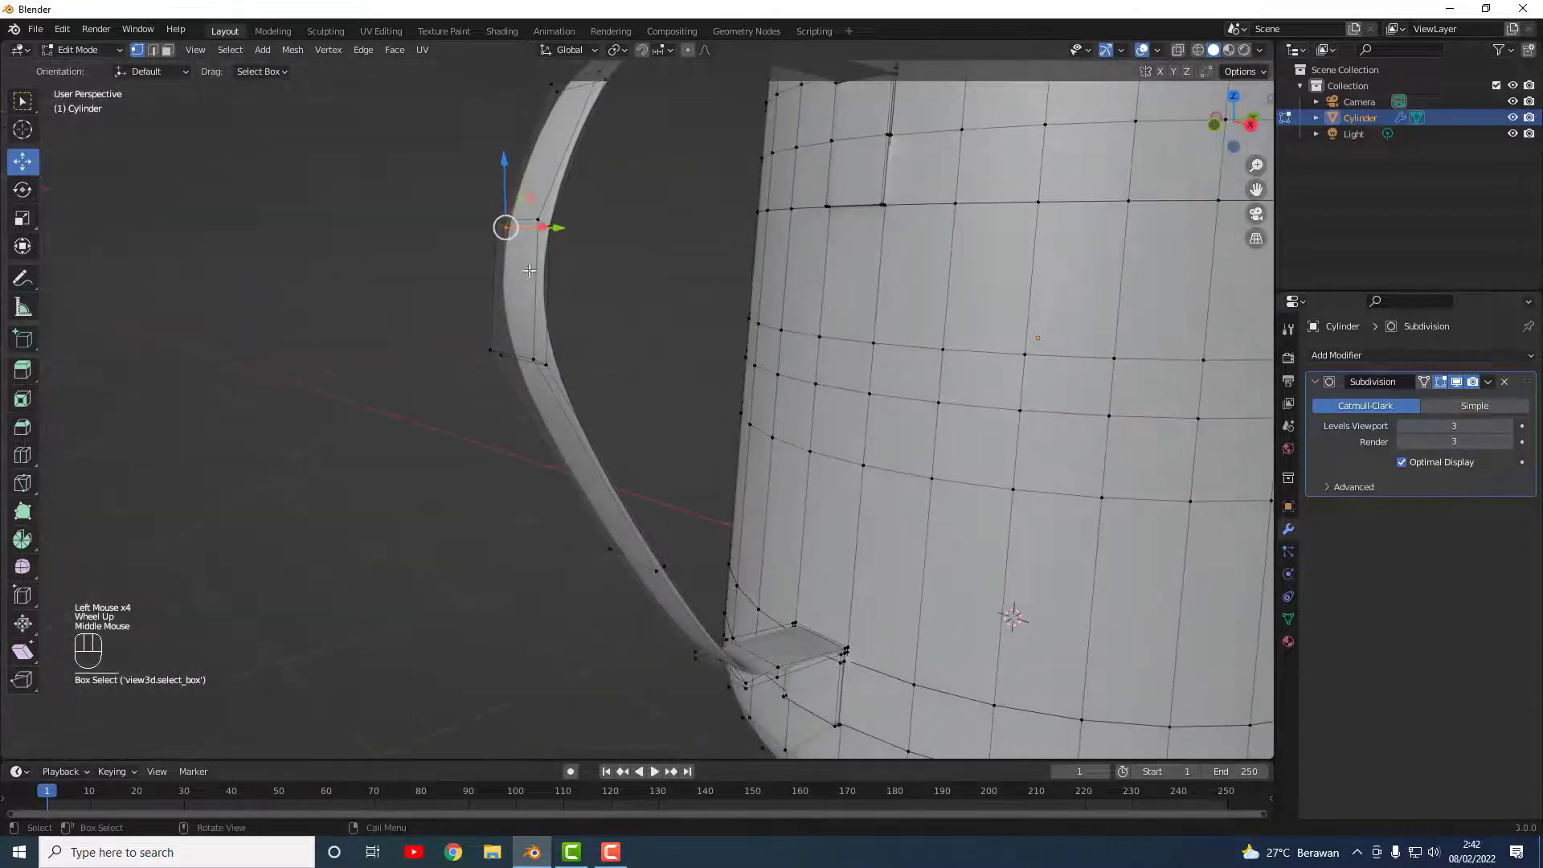
pyautogui.moveTo(569, 241)
pyautogui.keyDown('shift'); pyautogui.mouseDown()
pyautogui.moveTo(543, 222)
pyautogui.moveTo(585, 228)
pyautogui.mouseUp(); pyautogui.keyUp('shift')
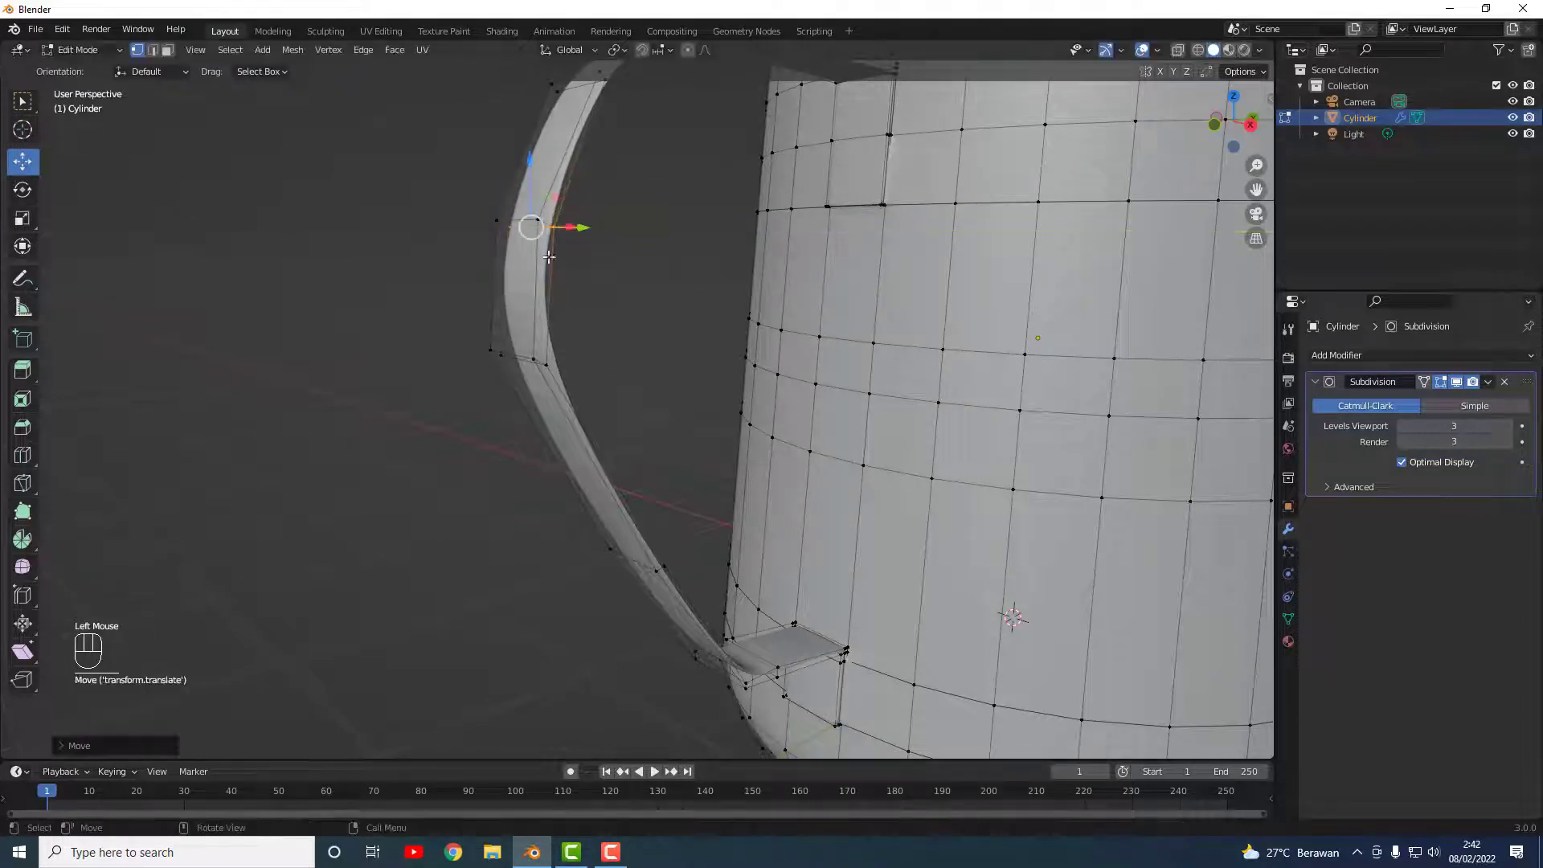
pyautogui.moveTo(585, 228); pyautogui.dragTo(844, 273, button='middle')
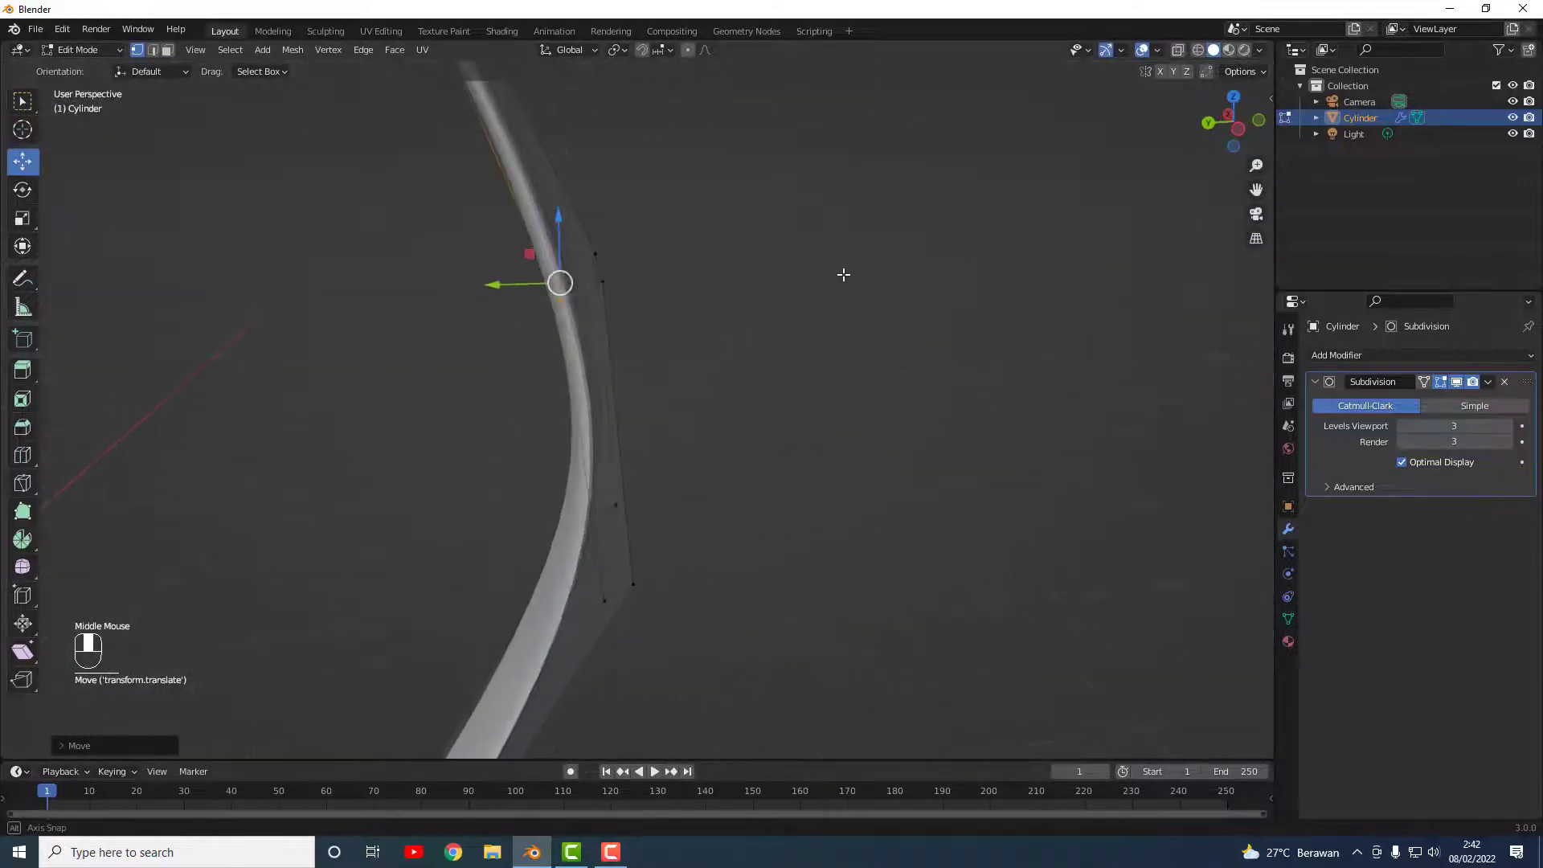
# Step: Move the outer-side vertices on the handle's outer curve slightly away from the jug
pyautogui.click(659, 300)
pyautogui.moveTo(587, 243)
pyautogui.mouseDown()
pyautogui.moveTo(624, 284)
pyautogui.moveTo(578, 270)
pyautogui.mouseUp()
pyautogui.scroll(-2, 626, 270)
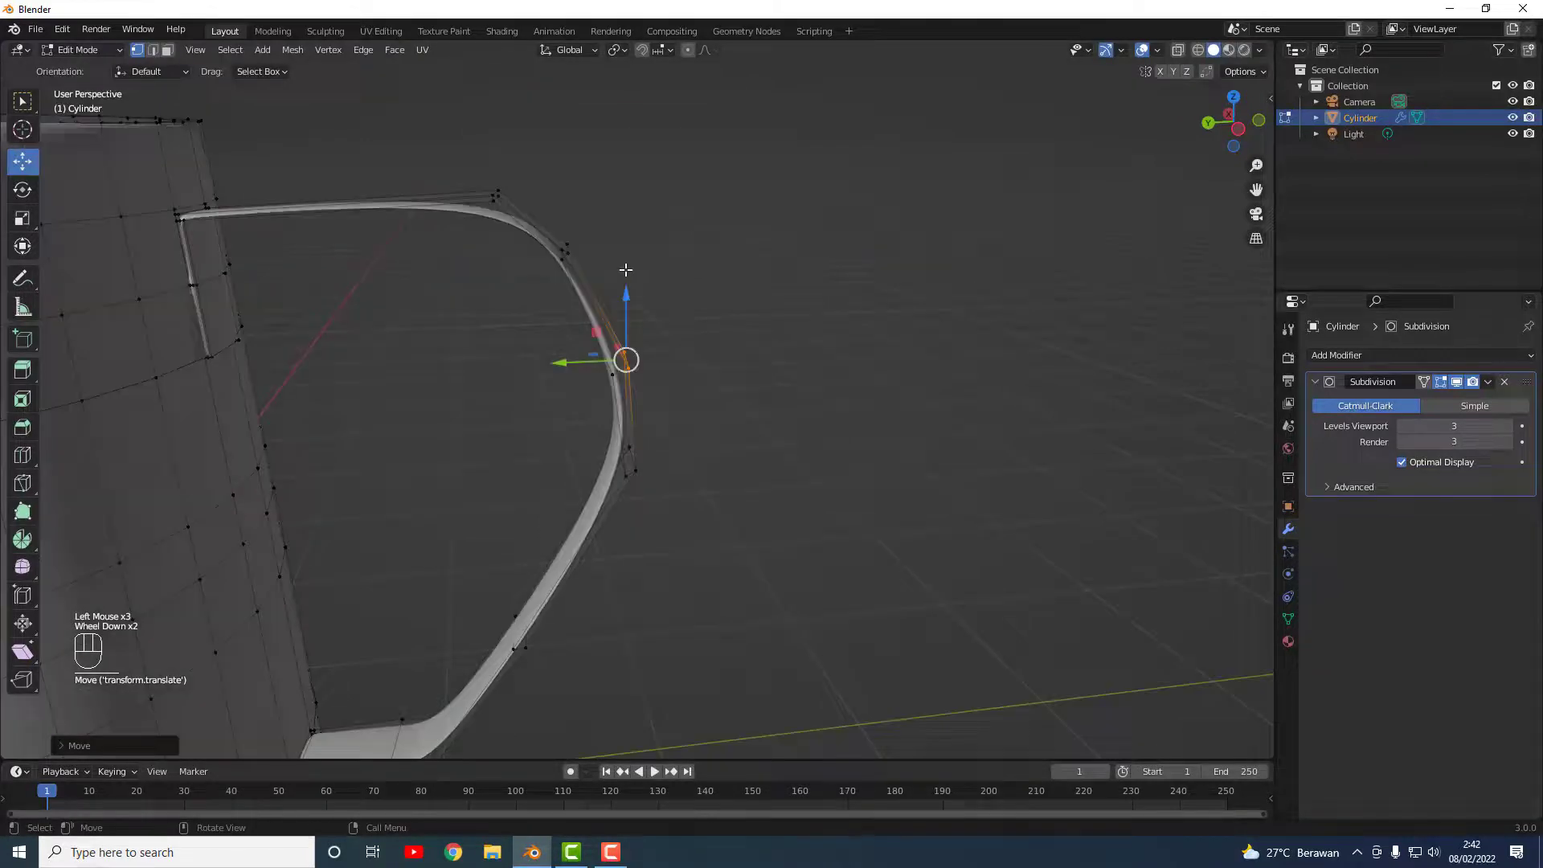
pyautogui.scroll(3, 491, 182)
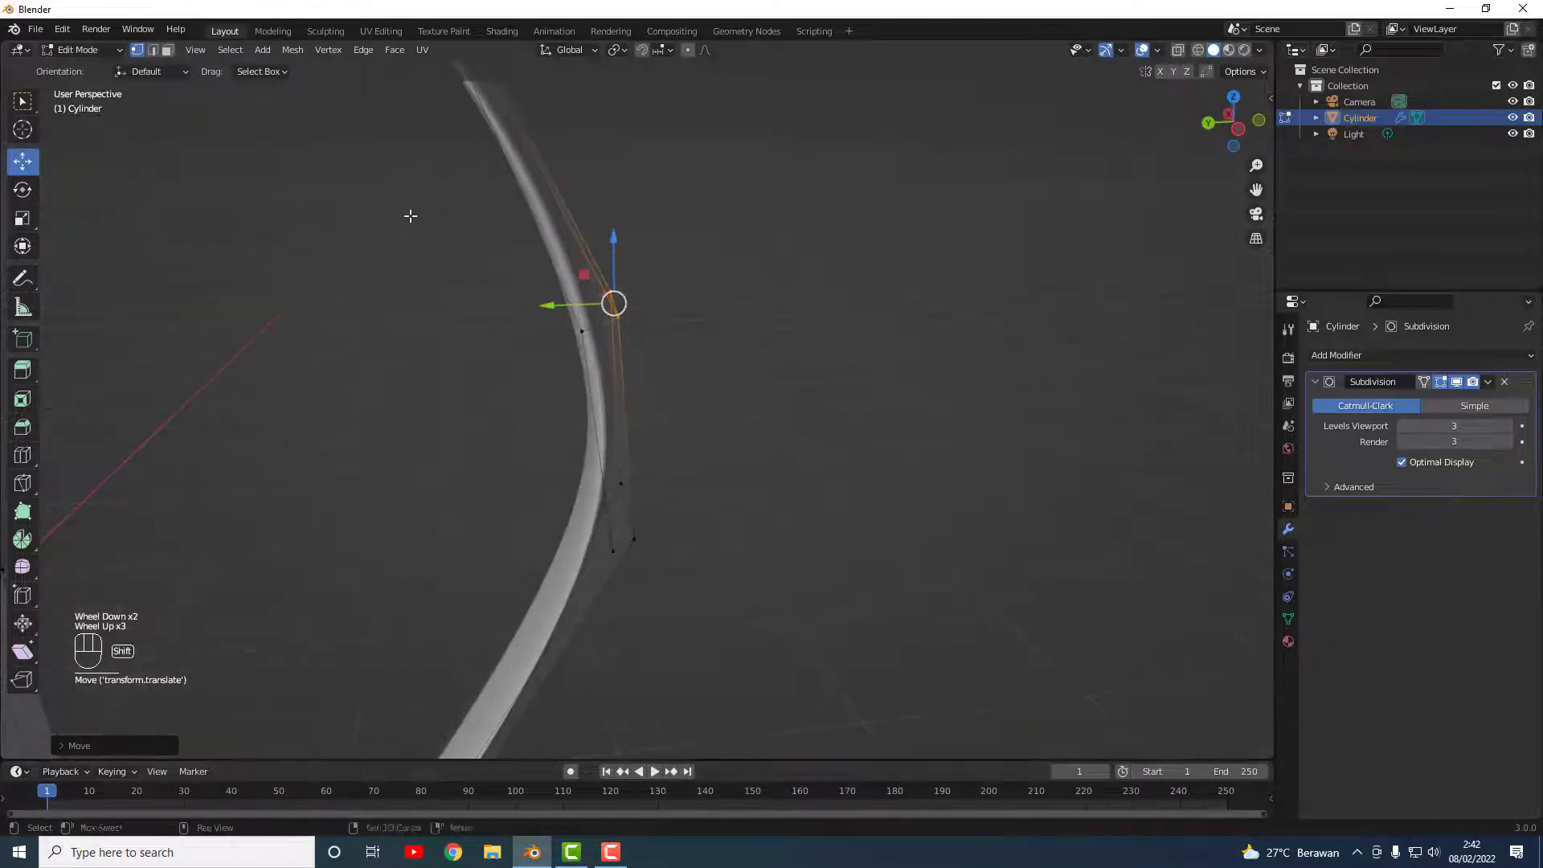
# Step: Thicken the handle's upper bend by raising its outer-side vertices and lowering its inner-side vertices slightly
pyautogui.keyDown('shift'); pyautogui.moveTo(410, 217); pyautogui.dragTo(466, 441, button='middle'); pyautogui.keyUp('shift')
pyautogui.click(528, 285)
pyautogui.moveTo(356, 269); pyautogui.dragTo(438, 312)
pyautogui.moveTo(412, 252); pyautogui.dragTo(410, 236)
pyautogui.click(526, 322)
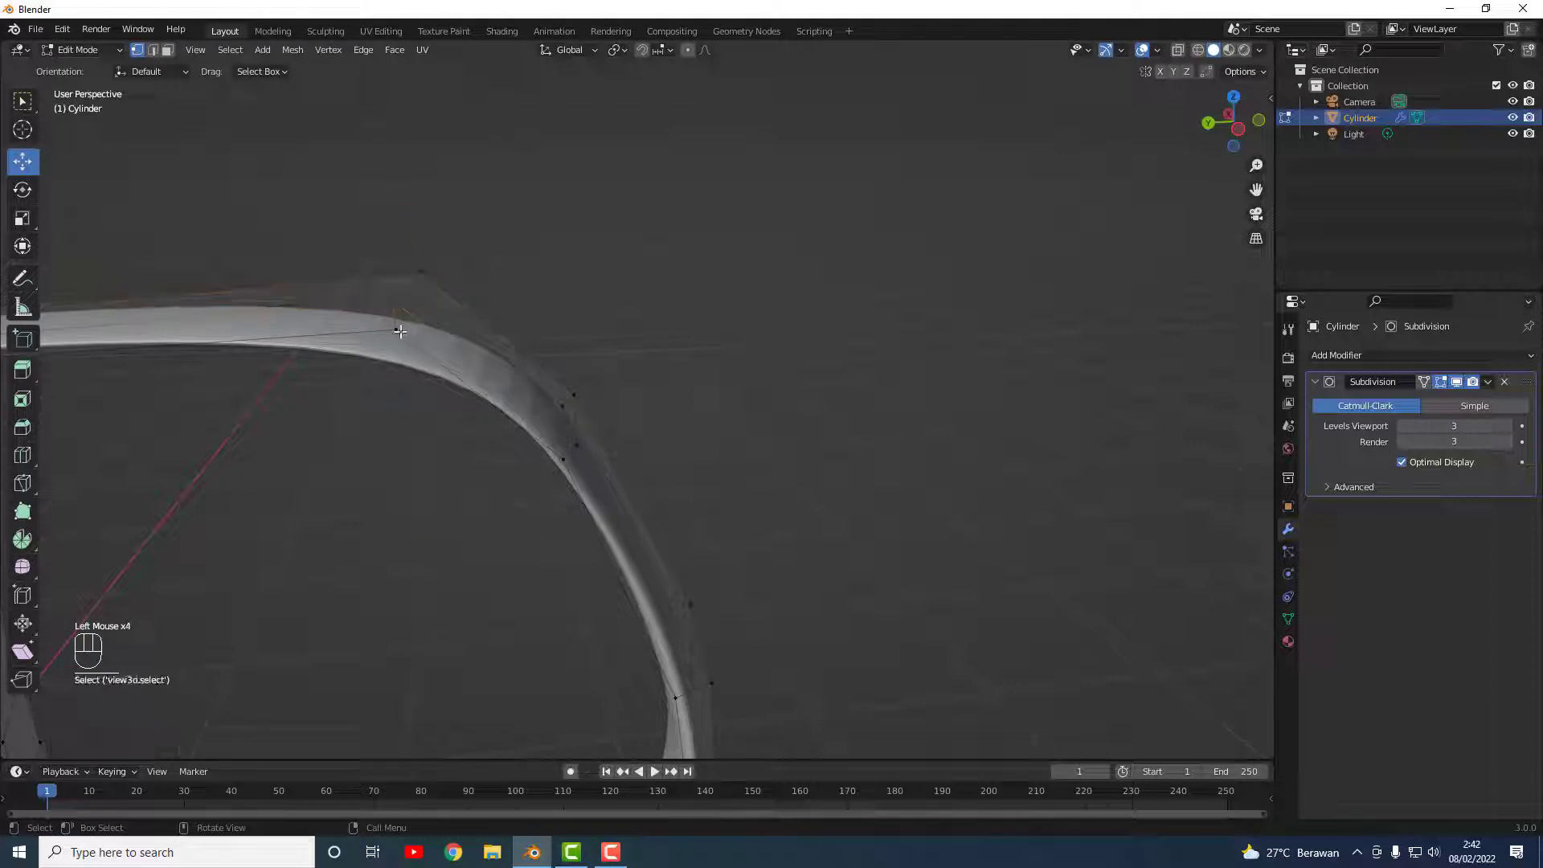
pyautogui.moveTo(388, 324); pyautogui.dragTo(407, 343)
pyautogui.keyDown('shift'); pyautogui.click(421, 294); pyautogui.keyUp('shift')
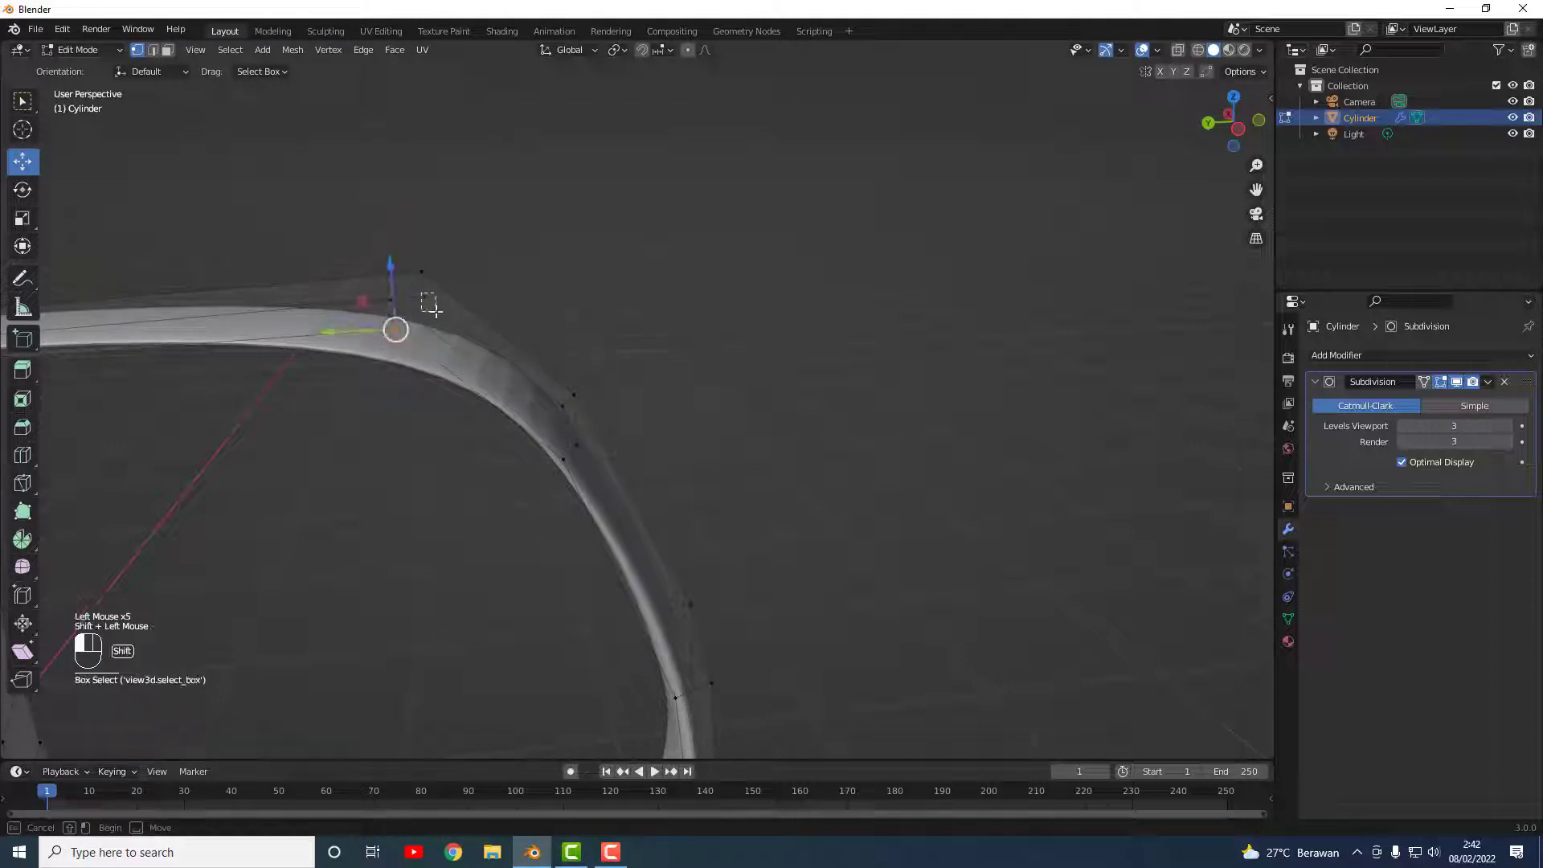
pyautogui.moveTo(391, 265); pyautogui.dragTo(390, 284)
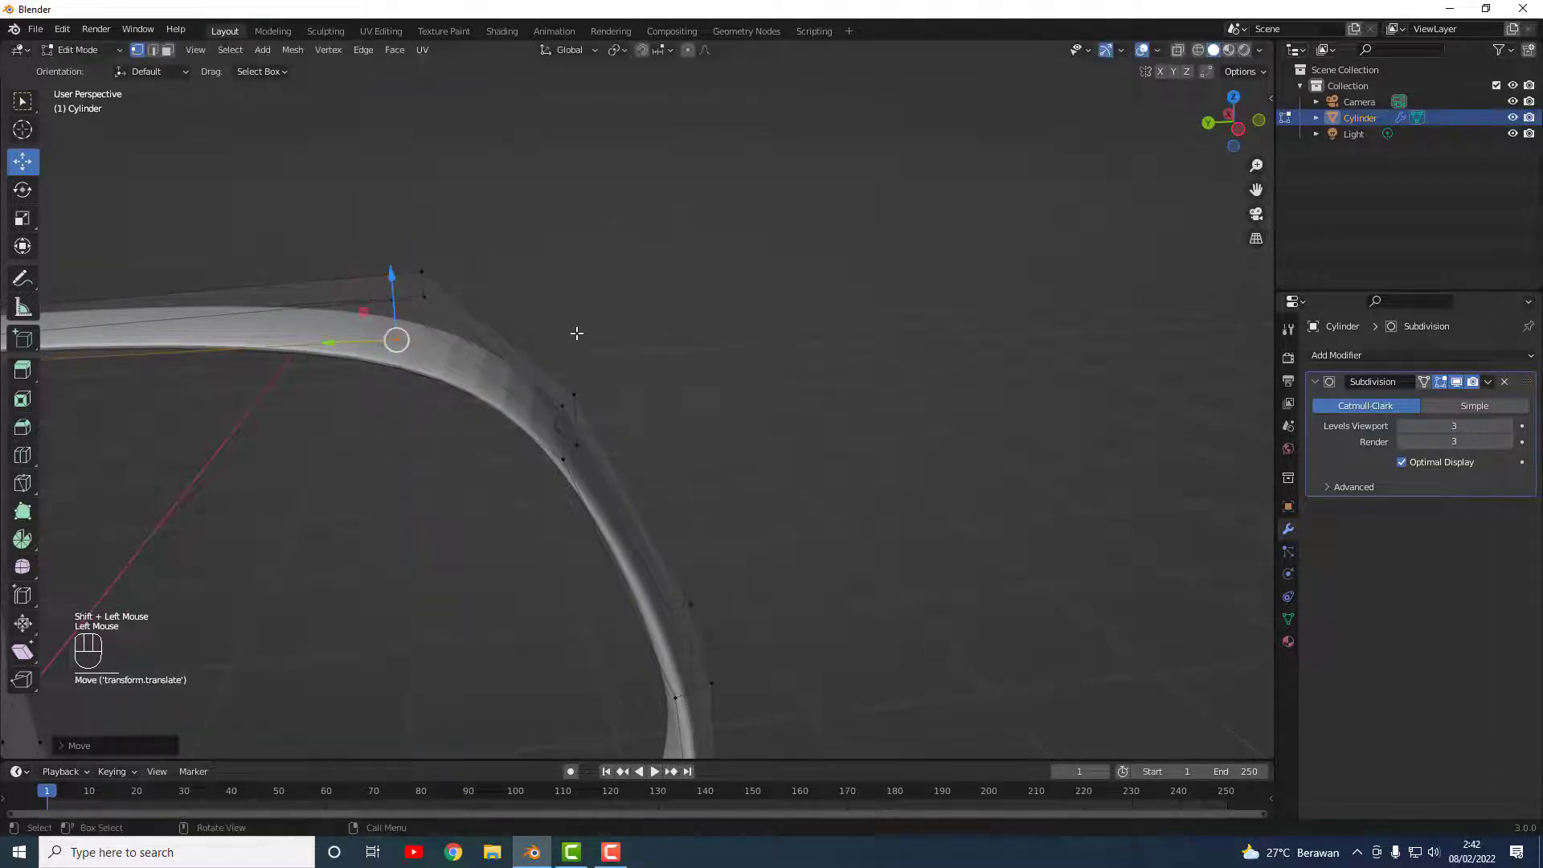
# Step: Lower the corner vertex at the top of the handle's upper bend very slightly
pyautogui.click(581, 332)
pyautogui.moveTo(597, 331); pyautogui.dragTo(444, 330, button='middle')
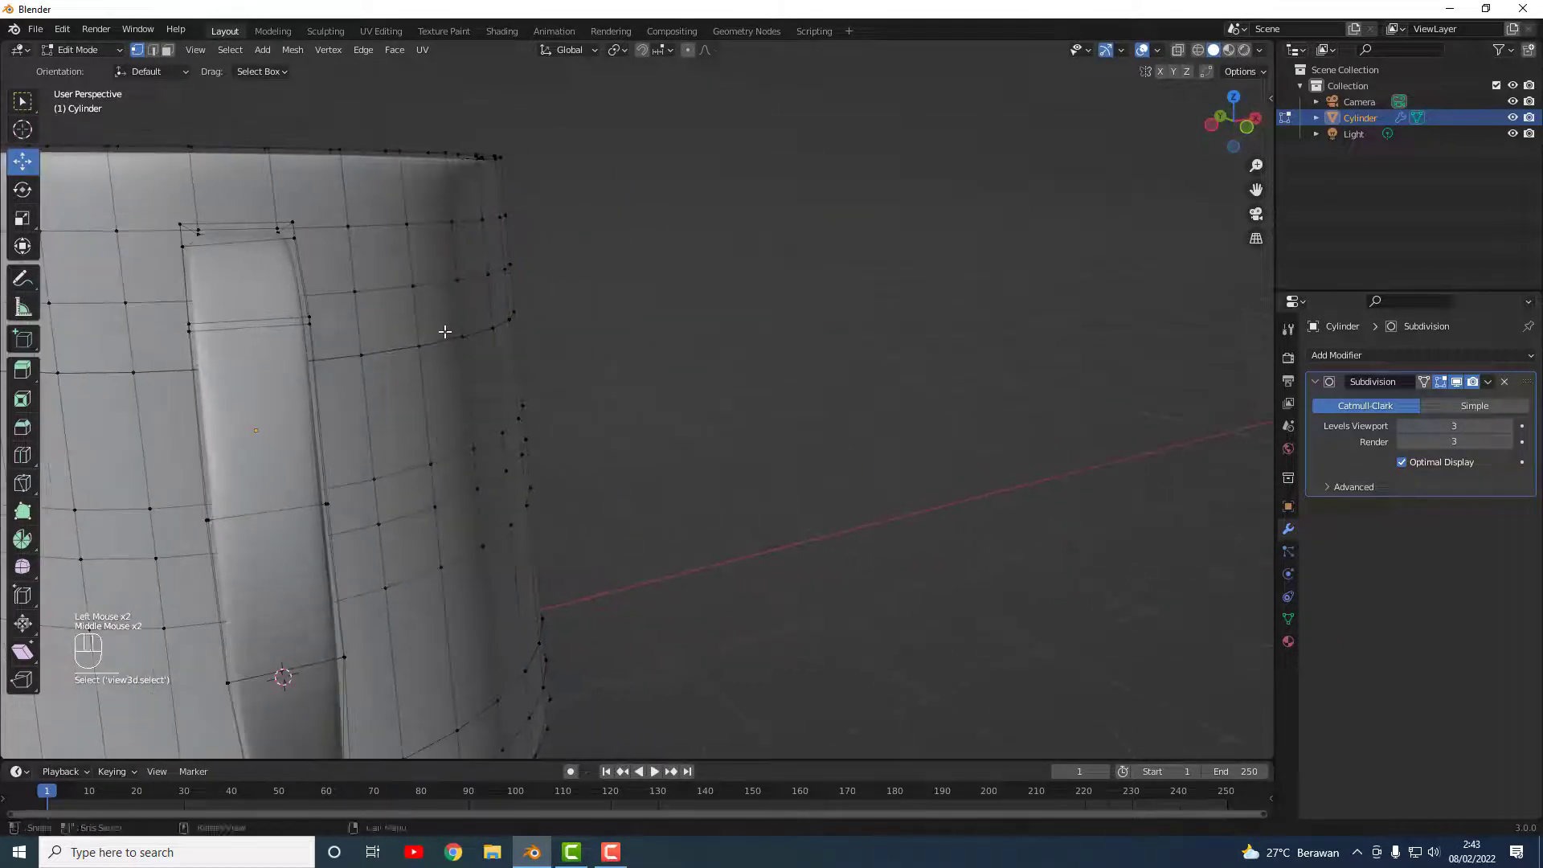
pyautogui.click(291, 232)
pyautogui.moveTo(295, 195); pyautogui.dragTo(297, 199)
pyautogui.click(592, 373)
# Step: Return to Object Mode and apply Shade Smooth to the jug
pyautogui.press('Tab')
pyautogui.scroll(-3, 575, 392)
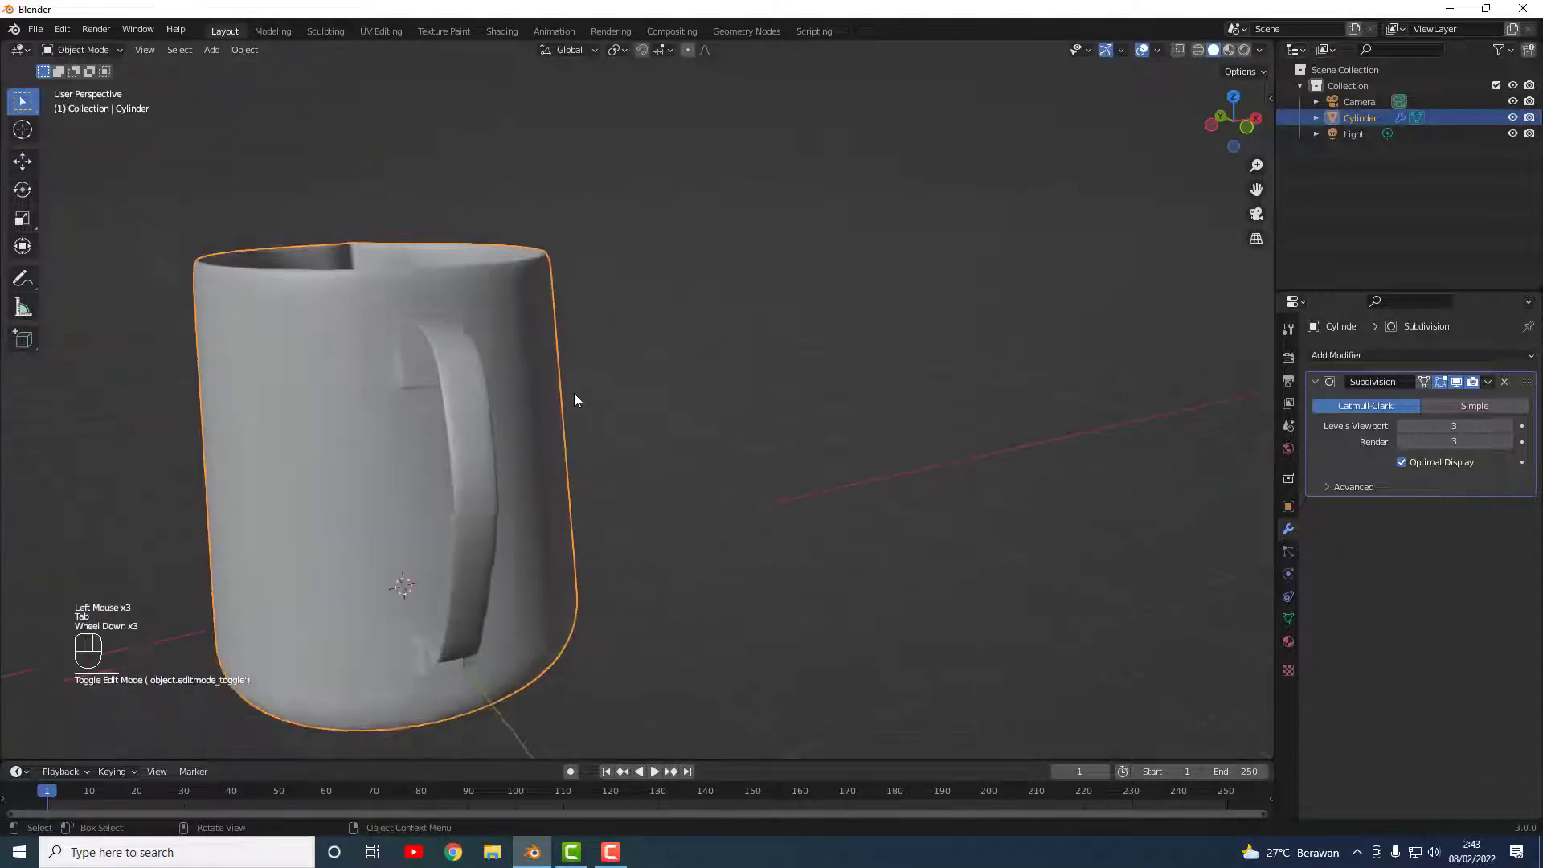
pyautogui.moveTo(573, 393); pyautogui.dragTo(611, 426, button='middle')
pyautogui.scroll(-1, 618, 425)
pyautogui.scroll(-1, 561, 423)
pyautogui.scroll(2, 561, 422)
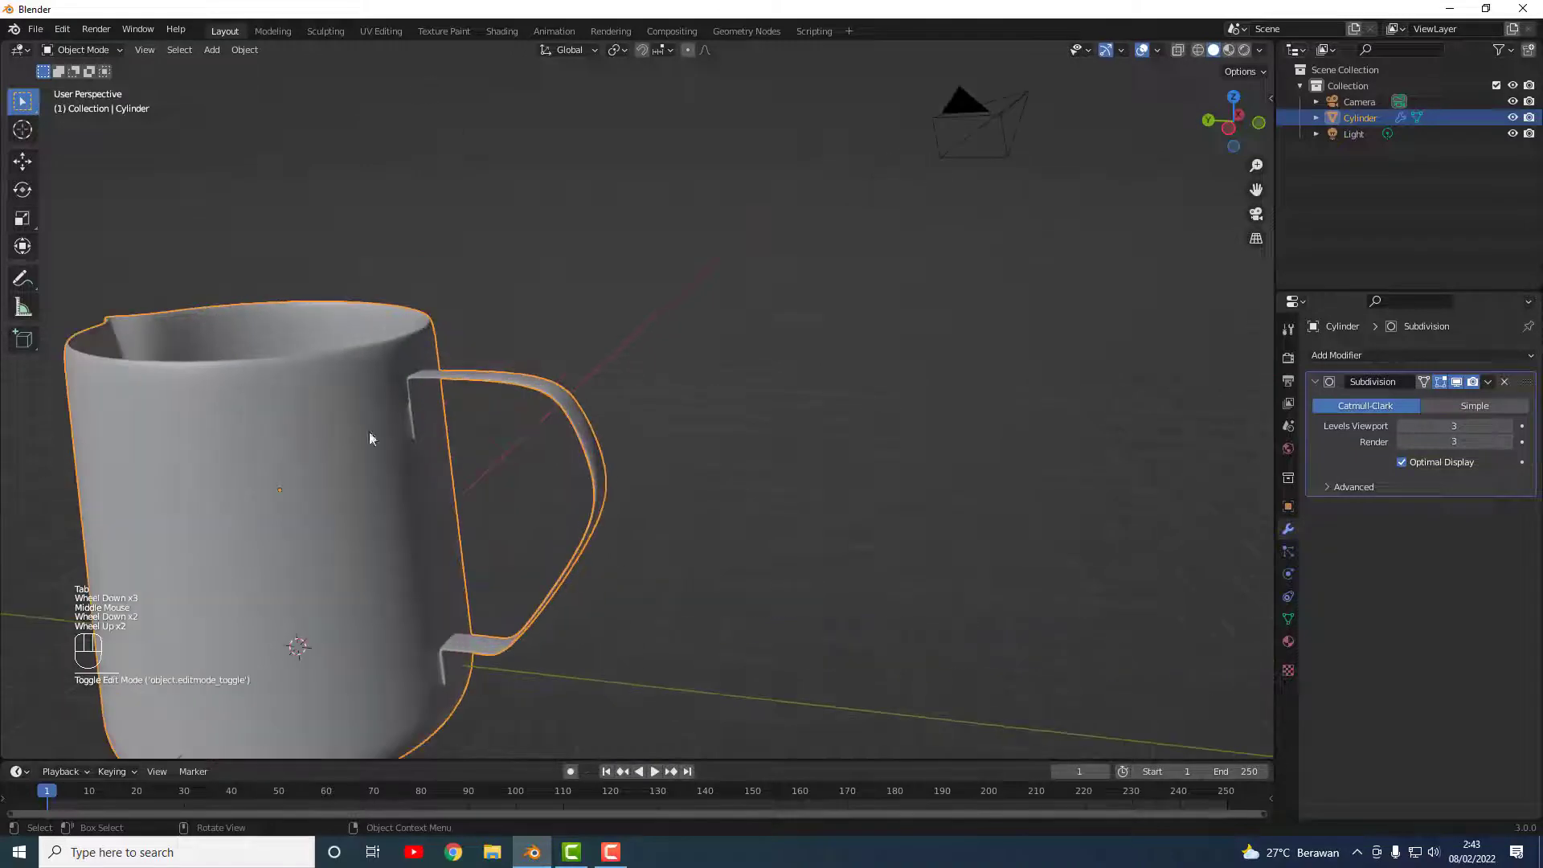
pyautogui.rightClick(300, 424)
pyautogui.click(294, 421)
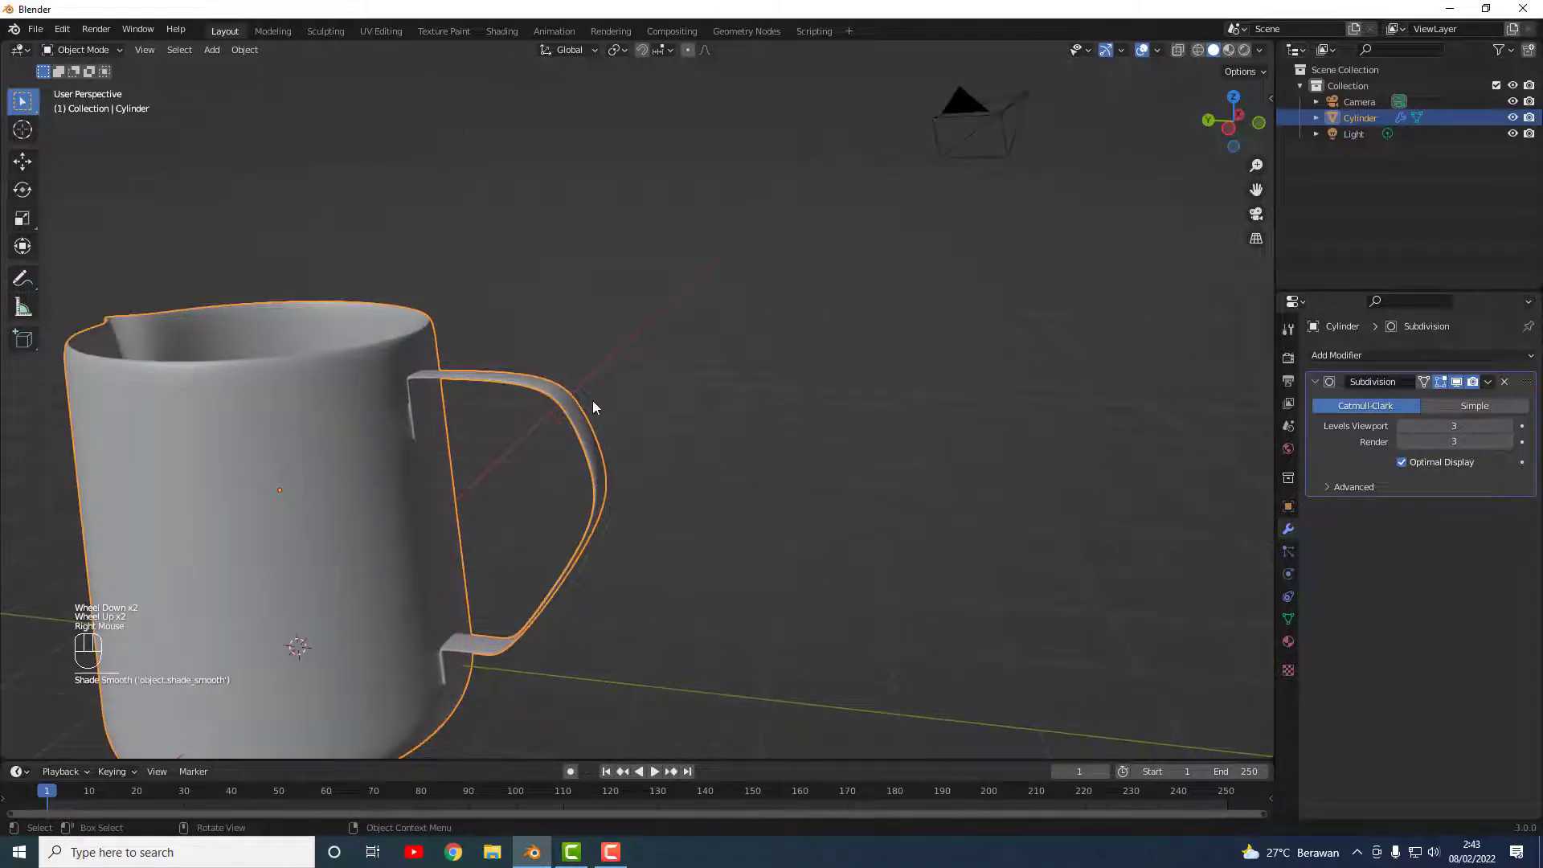
# Step: Examine the smooth-shaded jug's handle, rim and base from several angles
pyautogui.moveTo(592, 407); pyautogui.dragTo(456, 470, button='middle')
pyautogui.scroll(-1, 504, 503)
pyautogui.scroll(-1, 505, 503)
pyautogui.moveTo(518, 526); pyautogui.dragTo(432, 458, button='middle')
pyautogui.scroll(1, 489, 522)
pyautogui.scroll(1, 432, 458)
pyautogui.scroll(-1, 461, 521)
pyautogui.scroll(-1, 462, 524)
pyautogui.moveTo(537, 576); pyautogui.dragTo(474, 536, button='middle')
pyautogui.scroll(2, 492, 571)
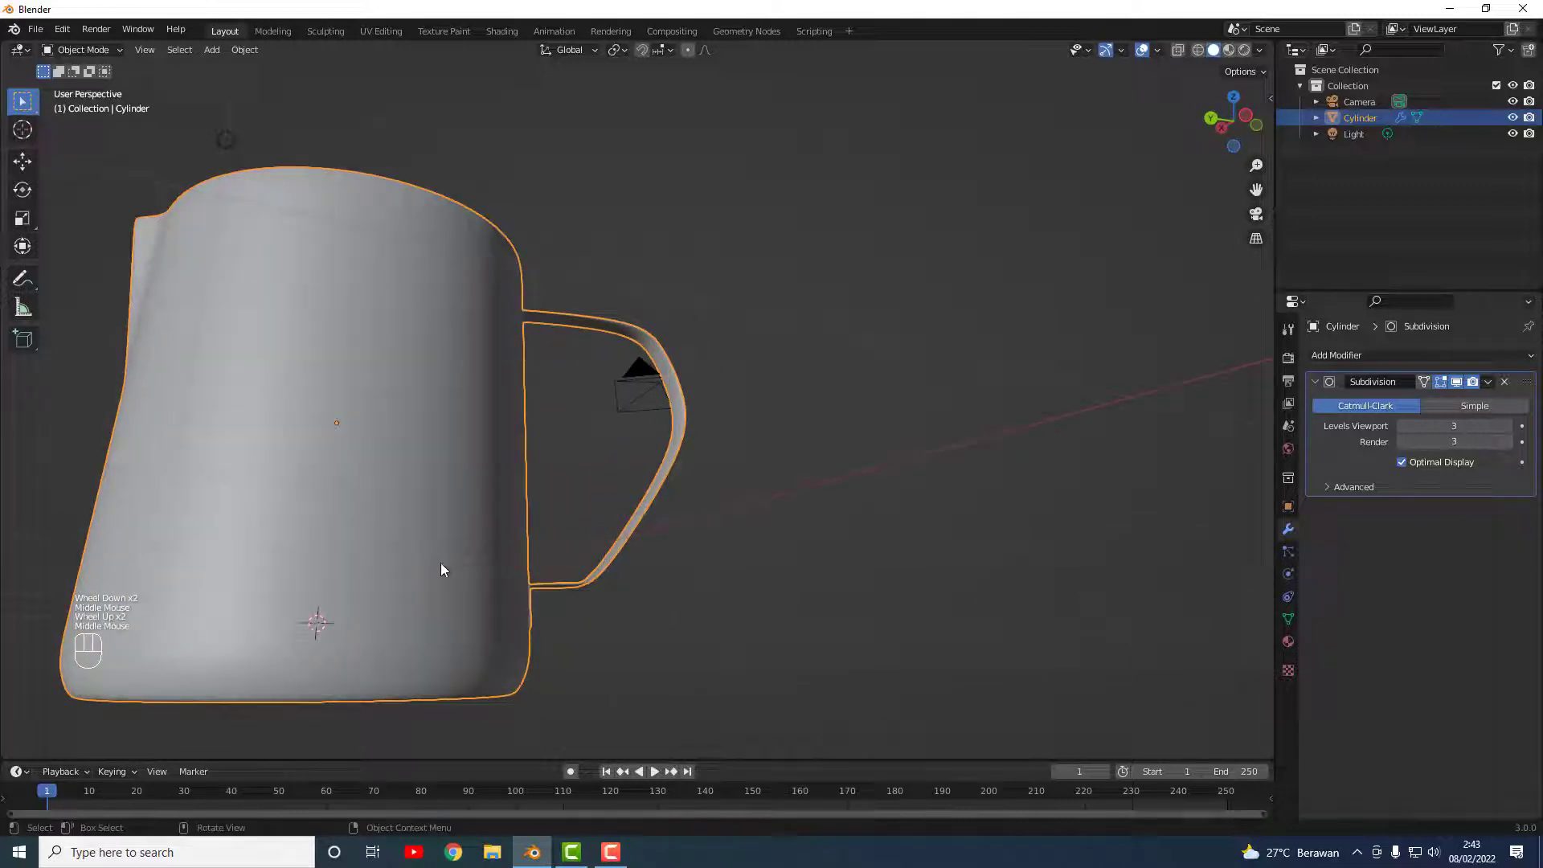
# Step: Add a horizontal loop cut around the jug's body just above the base
pyautogui.press('Tab')
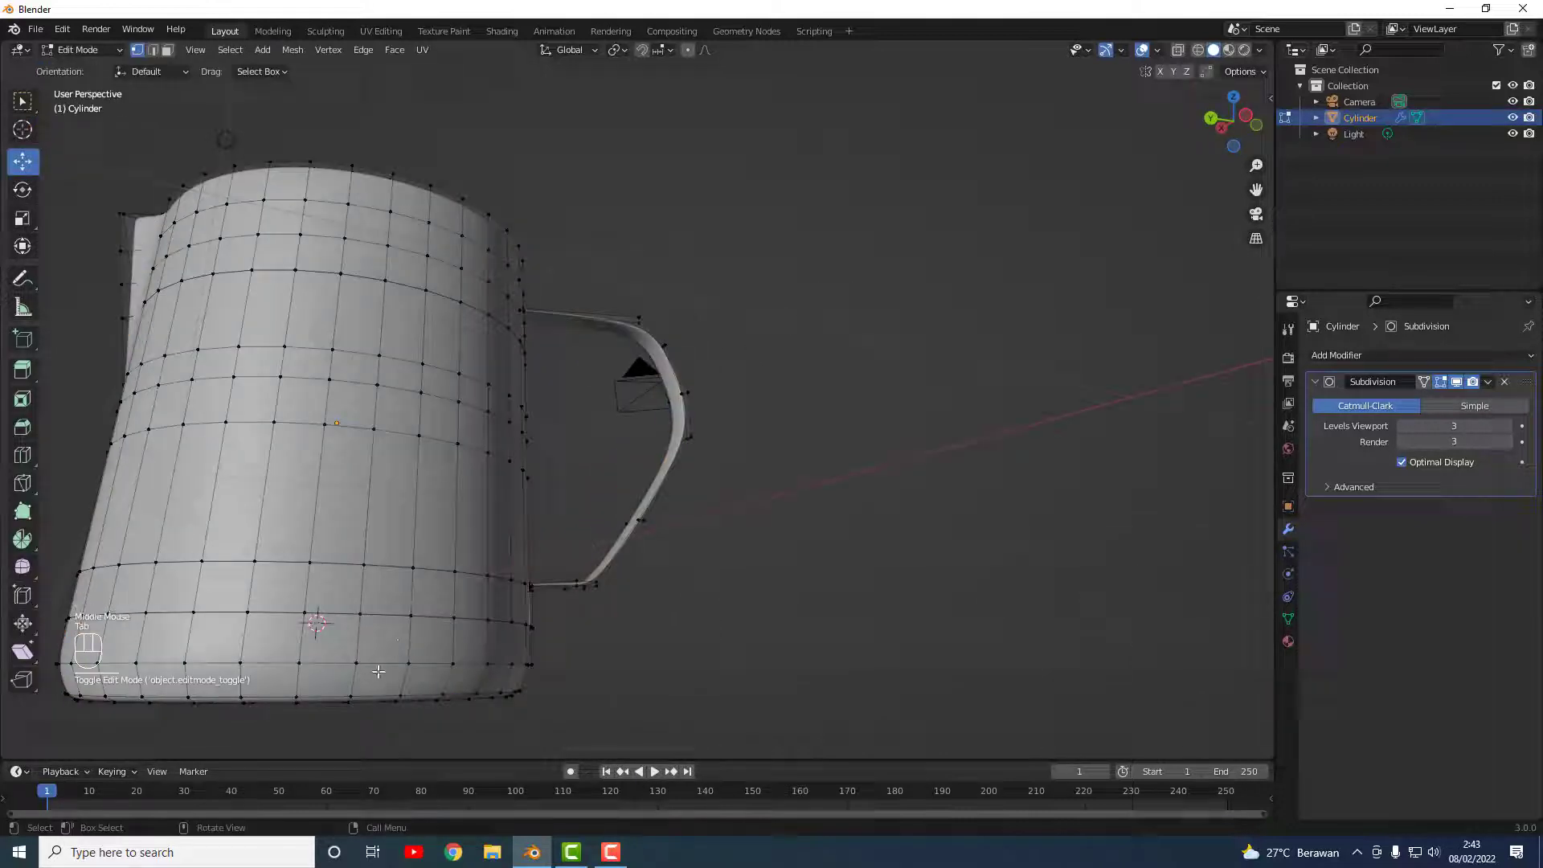
pyautogui.hotkey('ctrl', 'r')
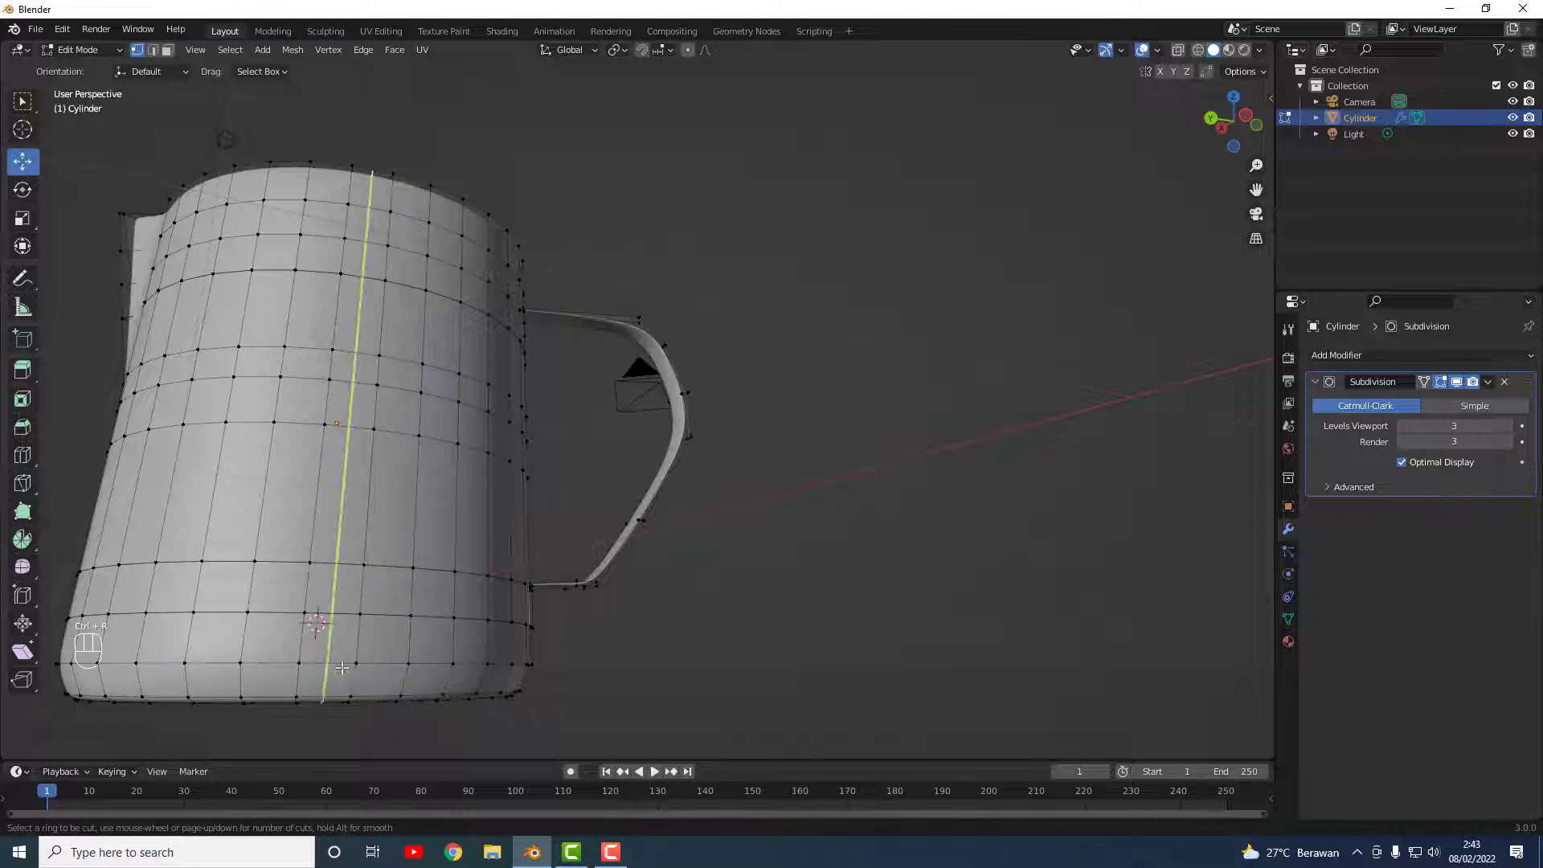
pyautogui.click(349, 671)
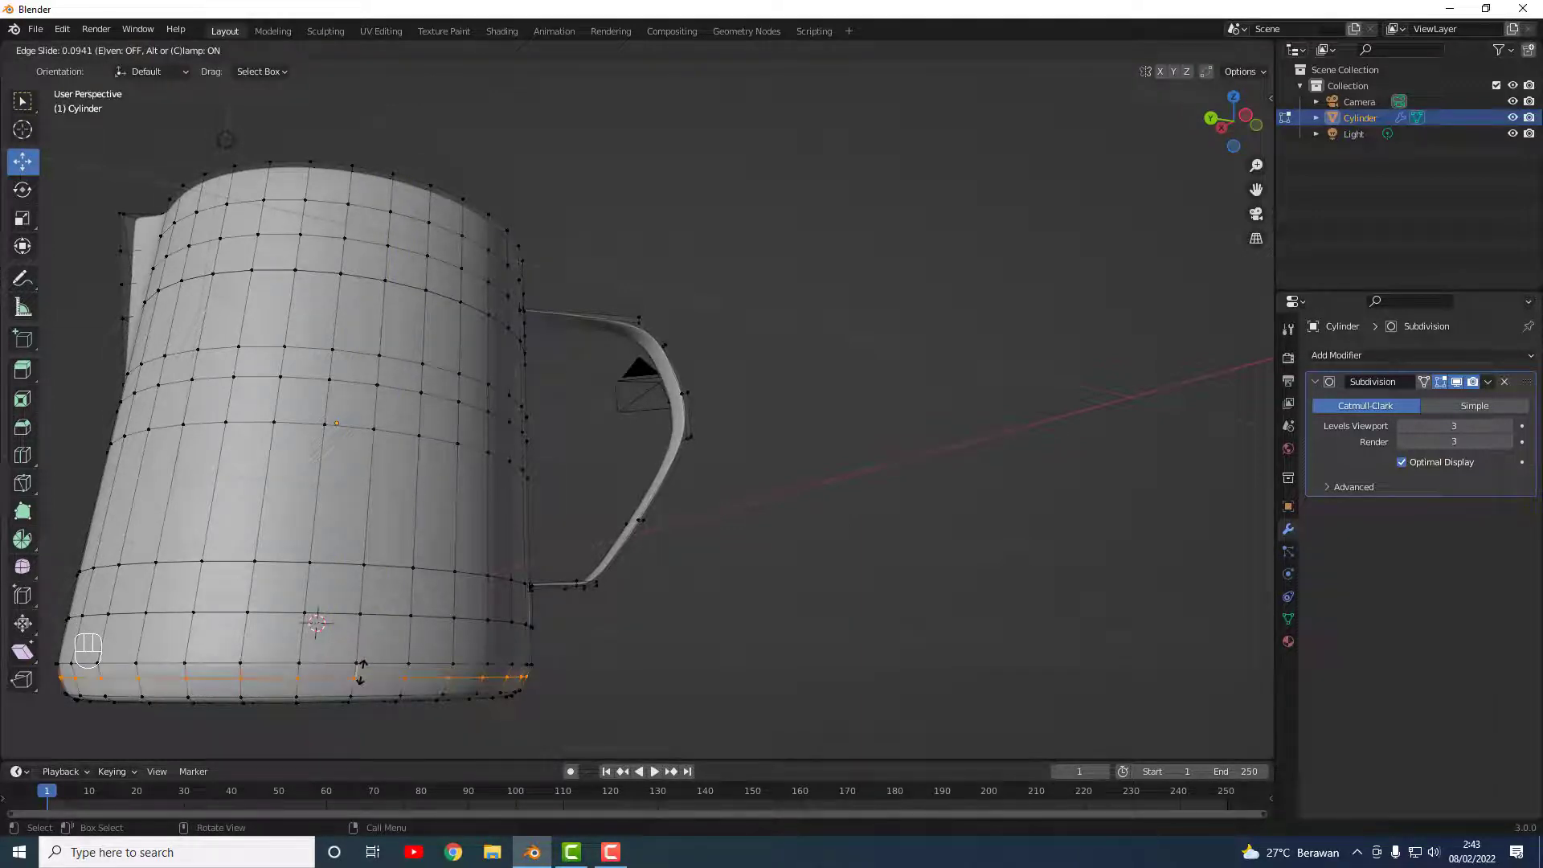
pyautogui.click(361, 672)
pyautogui.click(399, 646)
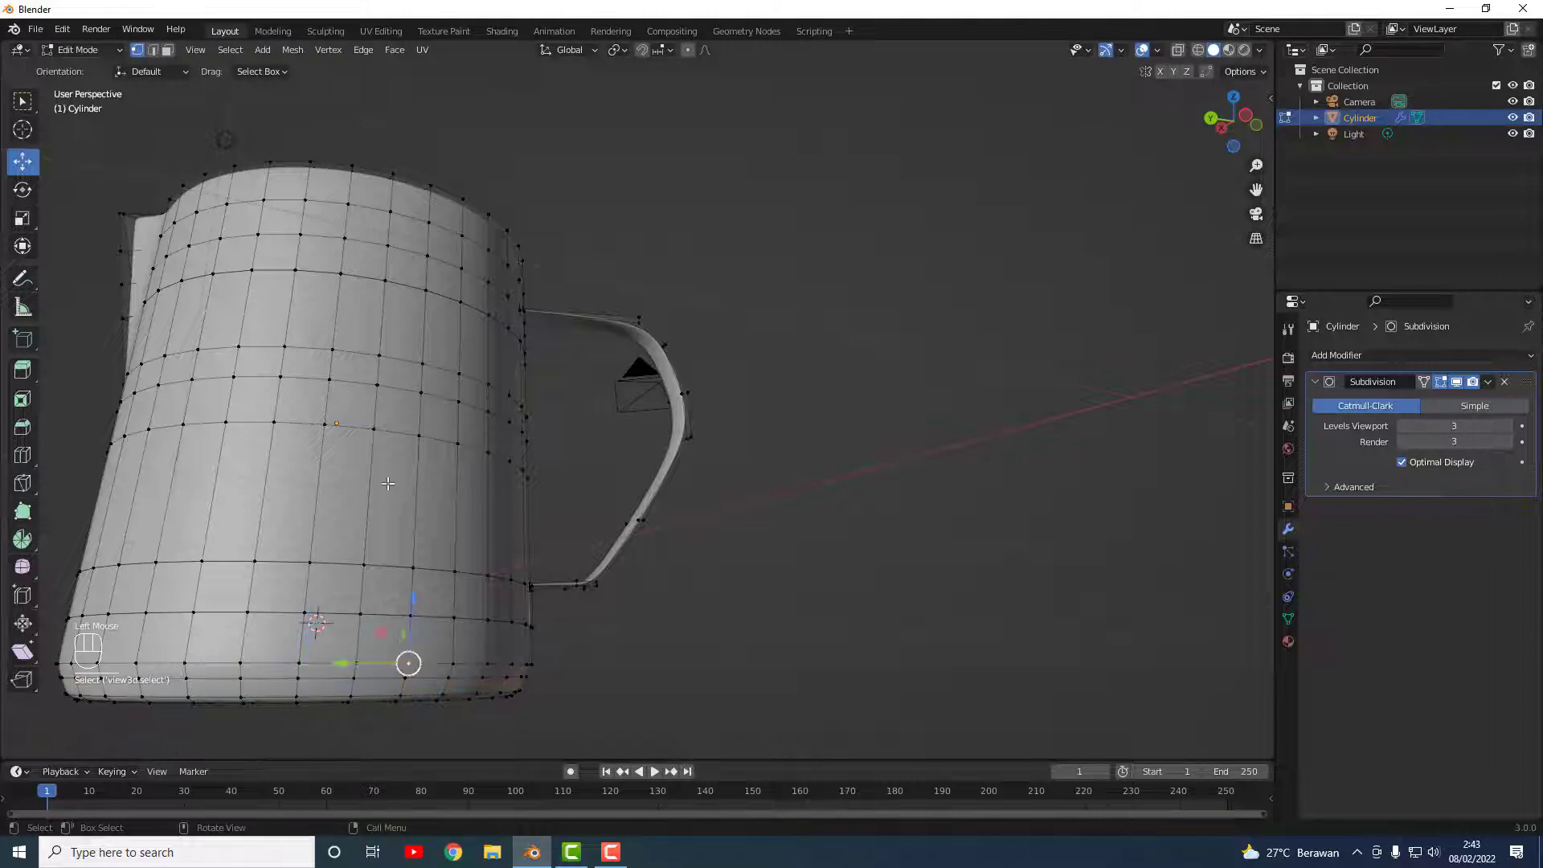
# Step: Try to add a loop cut around the jug's inner wall just below the rim
pyautogui.moveTo(388, 483); pyautogui.dragTo(289, 464, button='middle')
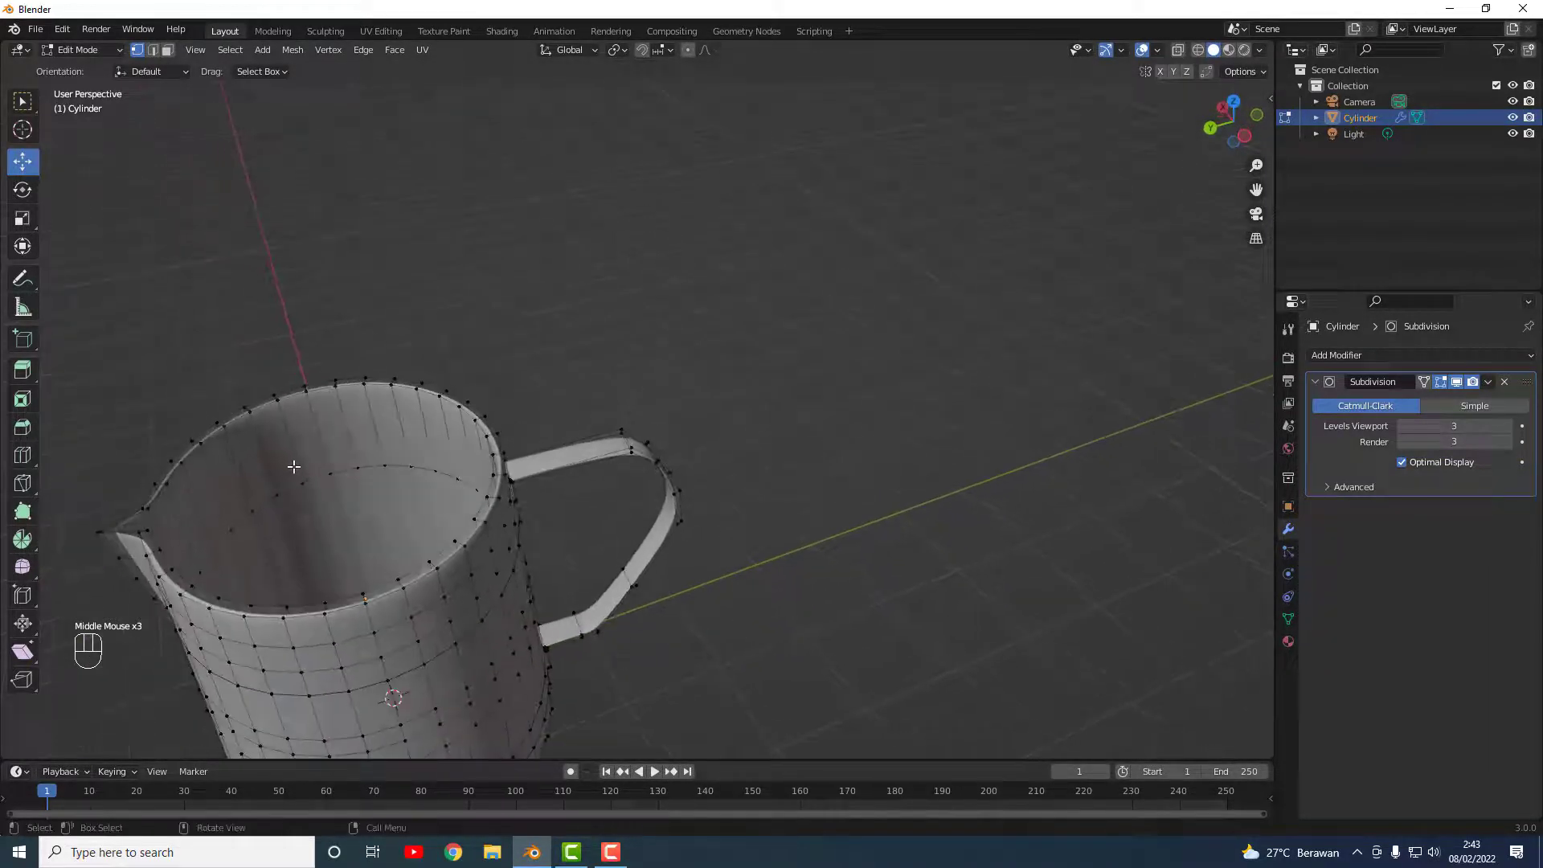
pyautogui.hotkey('ctrl', 'r')
pyautogui.click(291, 464)
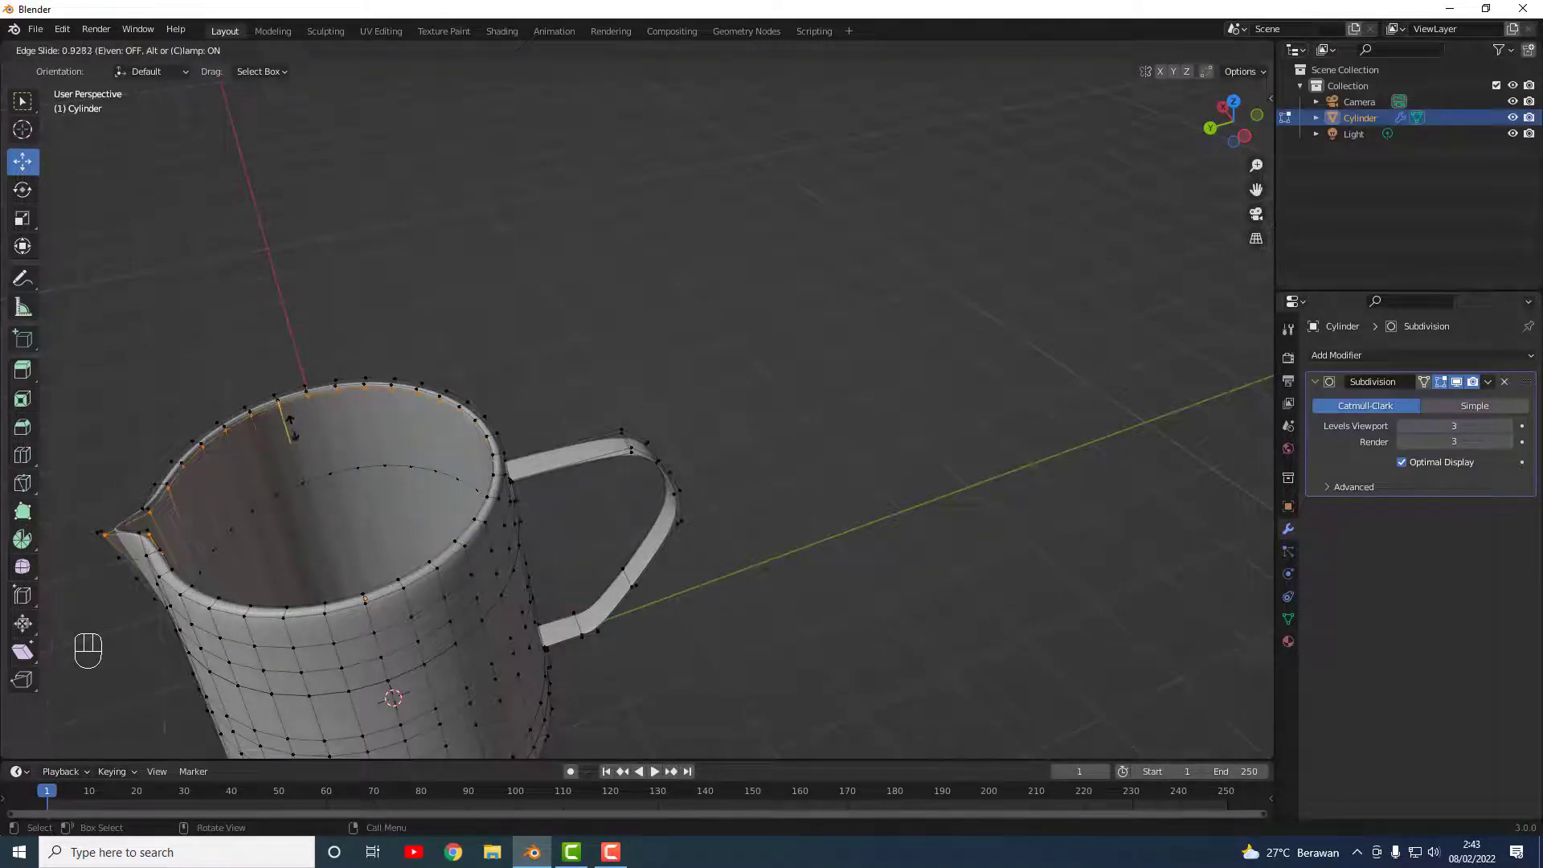
pyautogui.click(290, 426)
pyautogui.hotkey('ctrl', 'z')
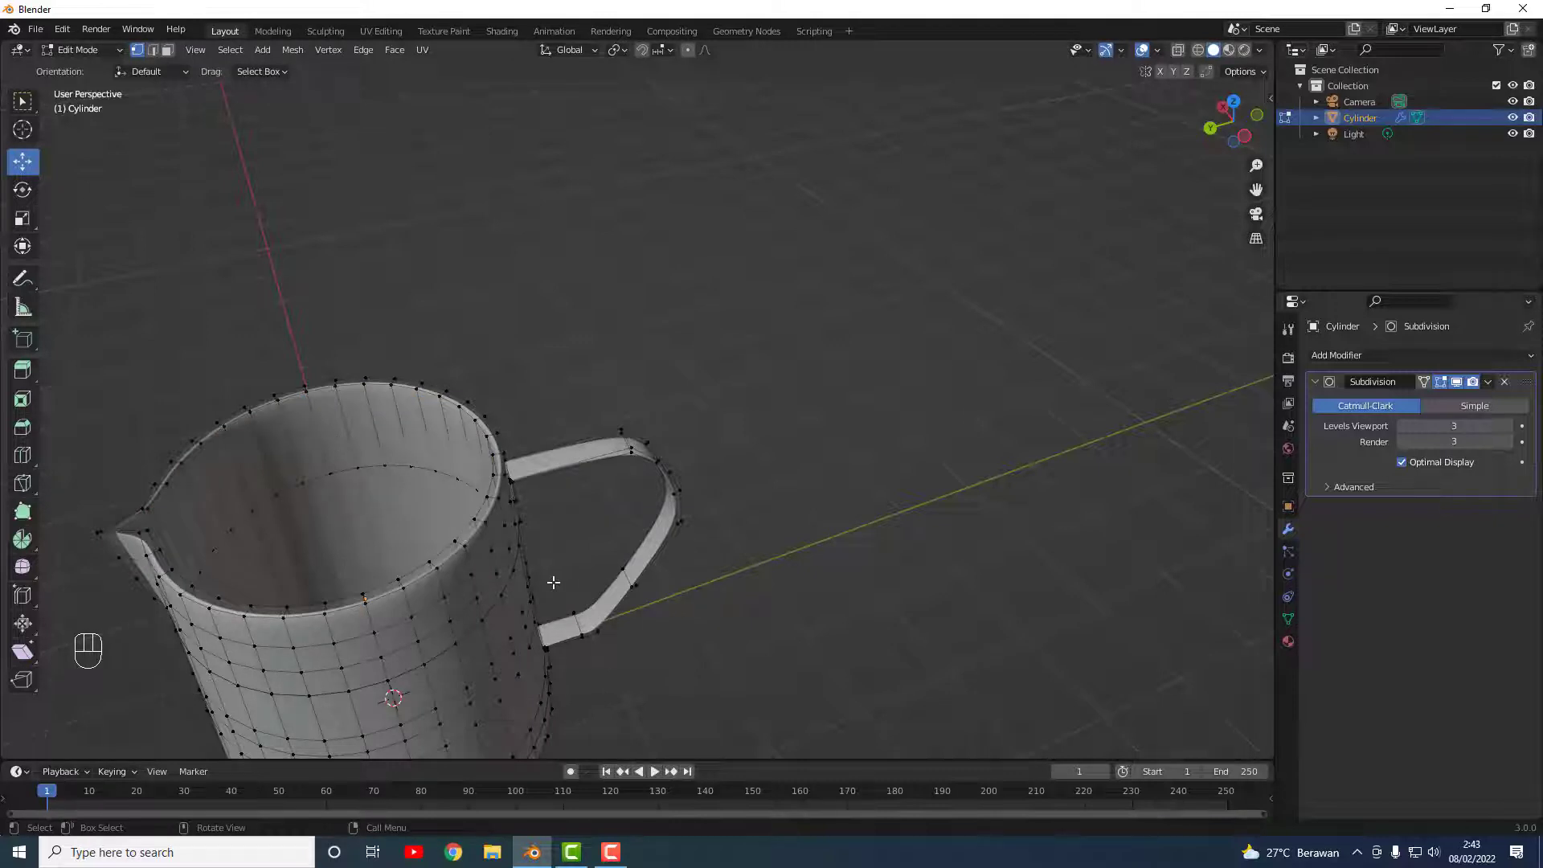
# Step: Return to Object Mode and apply the Subdivision modifier to the jug
pyautogui.press('Tab')
pyautogui.moveTo(427, 545); pyautogui.dragTo(499, 530, button='middle')
pyautogui.scroll(-3, 441, 536)
pyautogui.moveTo(680, 480); pyautogui.dragTo(591, 530, button='middle')
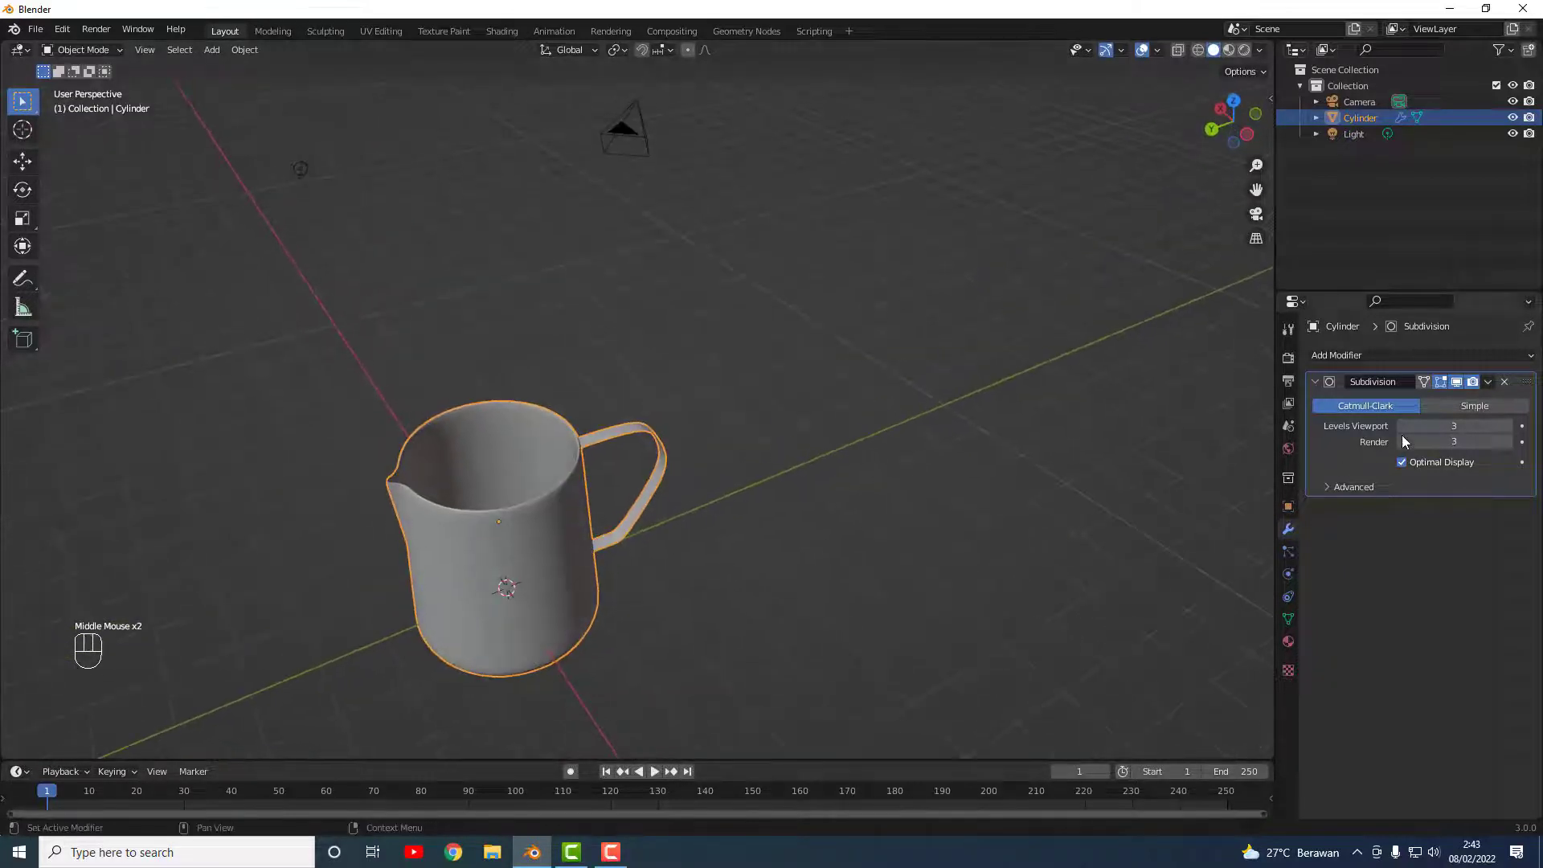
pyautogui.click(1486, 384)
pyautogui.click(1432, 402)
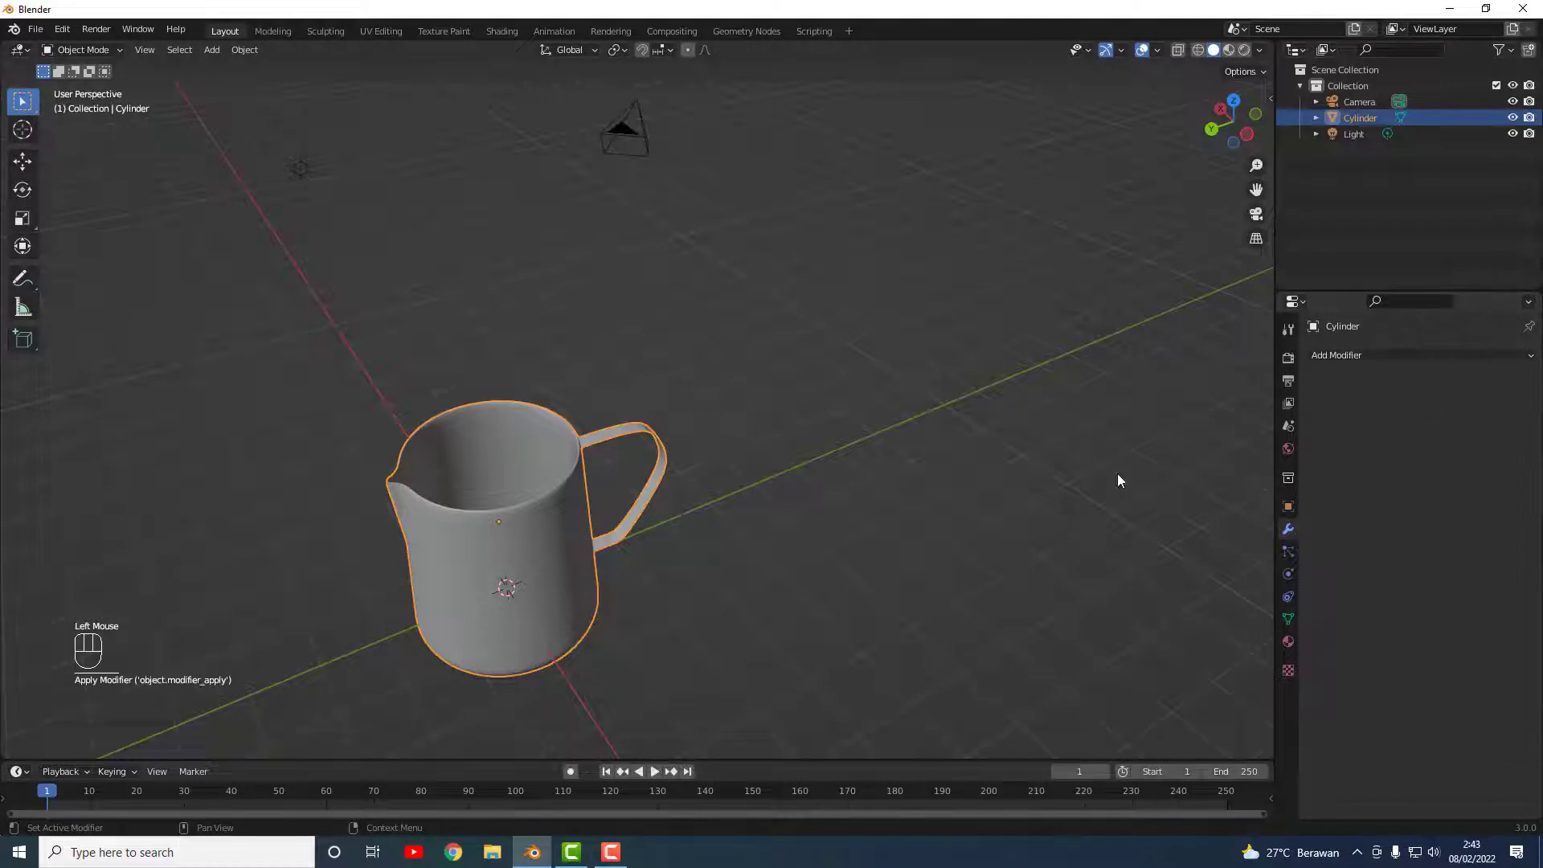
# Step: Undo the application of the Subdivision modifier and return to mesh editing
pyautogui.moveTo(744, 585); pyautogui.dragTo(710, 558, button='middle')
pyautogui.scroll(-2, 602, 530)
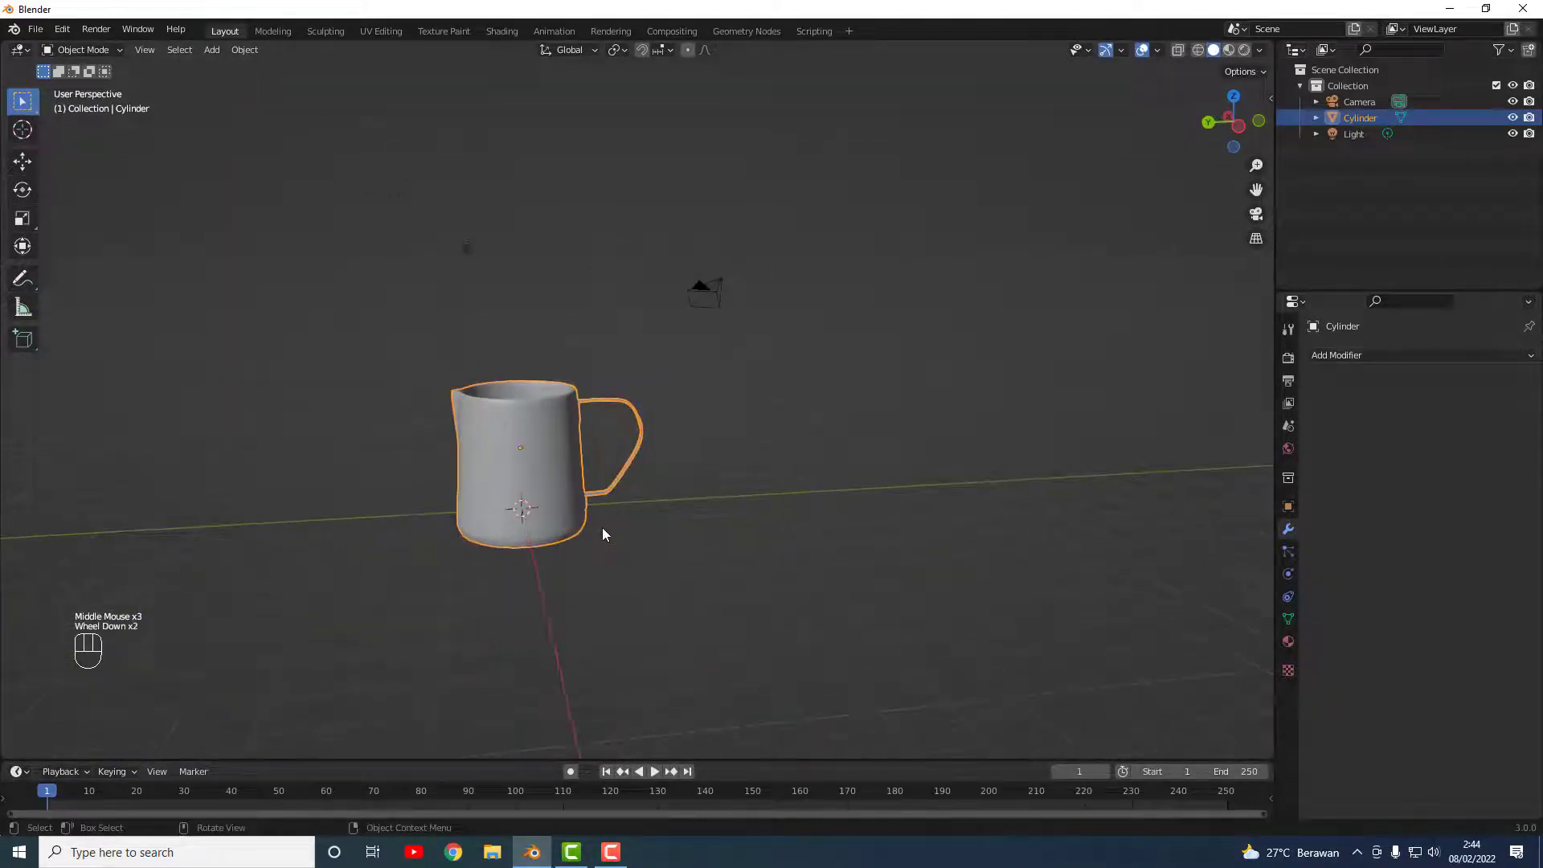
pyautogui.scroll(2, 512, 498)
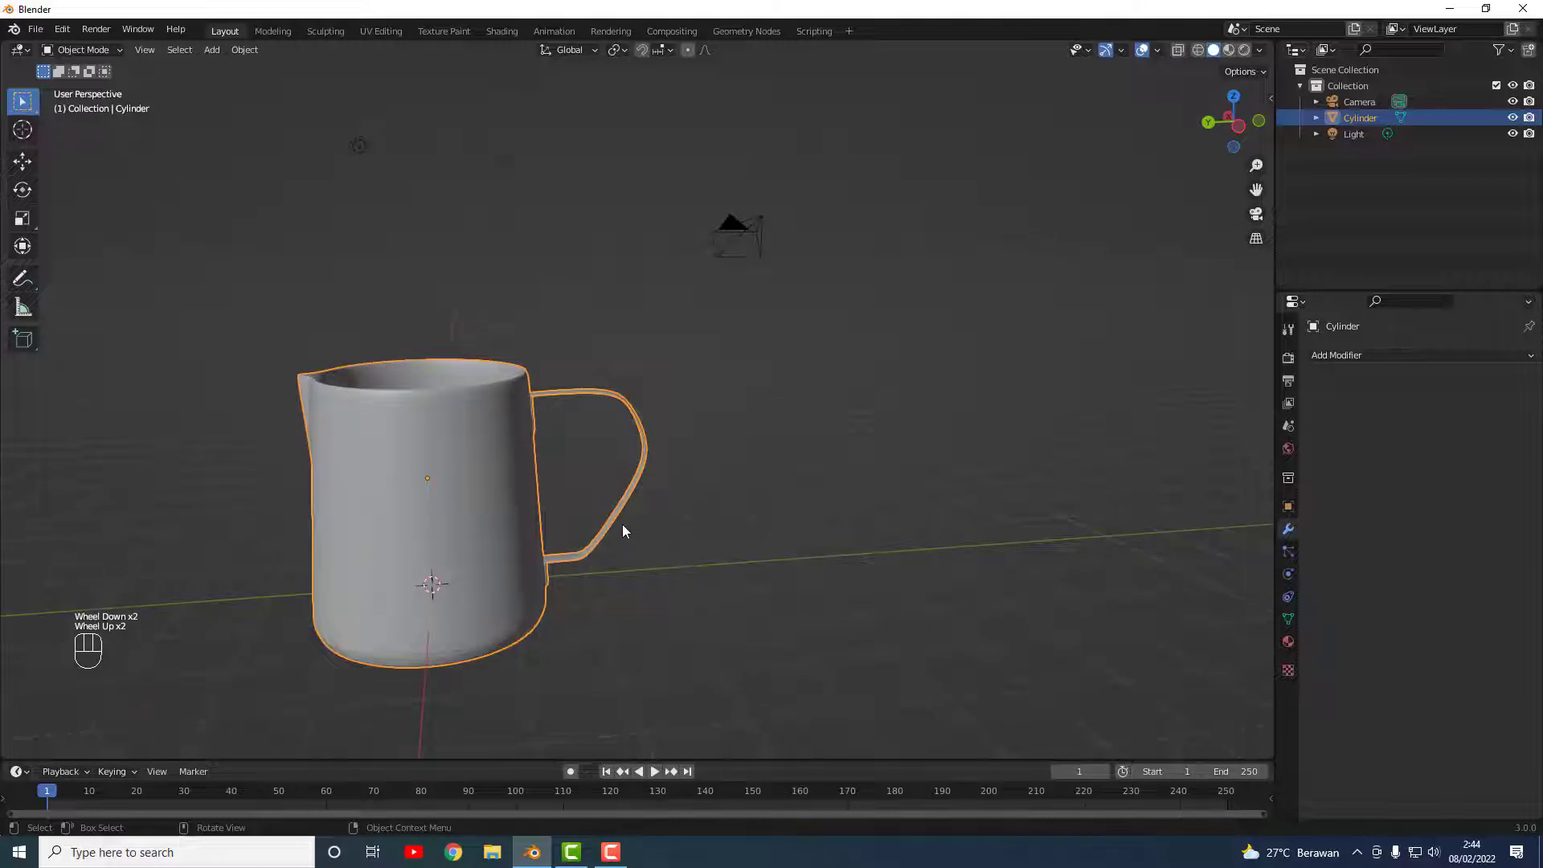
pyautogui.moveTo(622, 524); pyautogui.dragTo(436, 432, button='middle')
pyautogui.scroll(2, 605, 383)
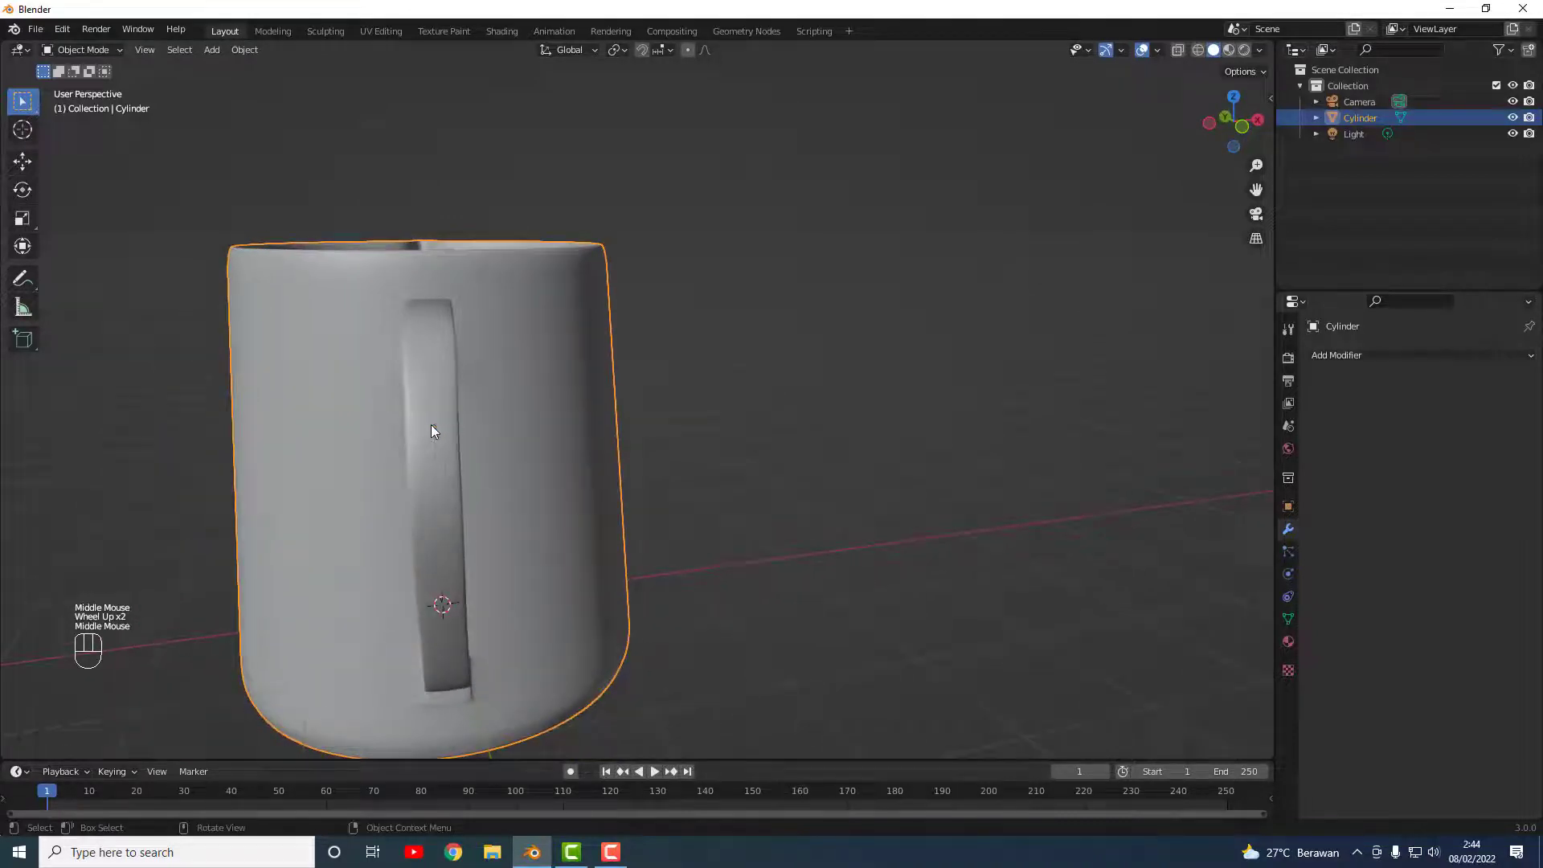
pyautogui.press('Tab')
pyautogui.press('Tab')
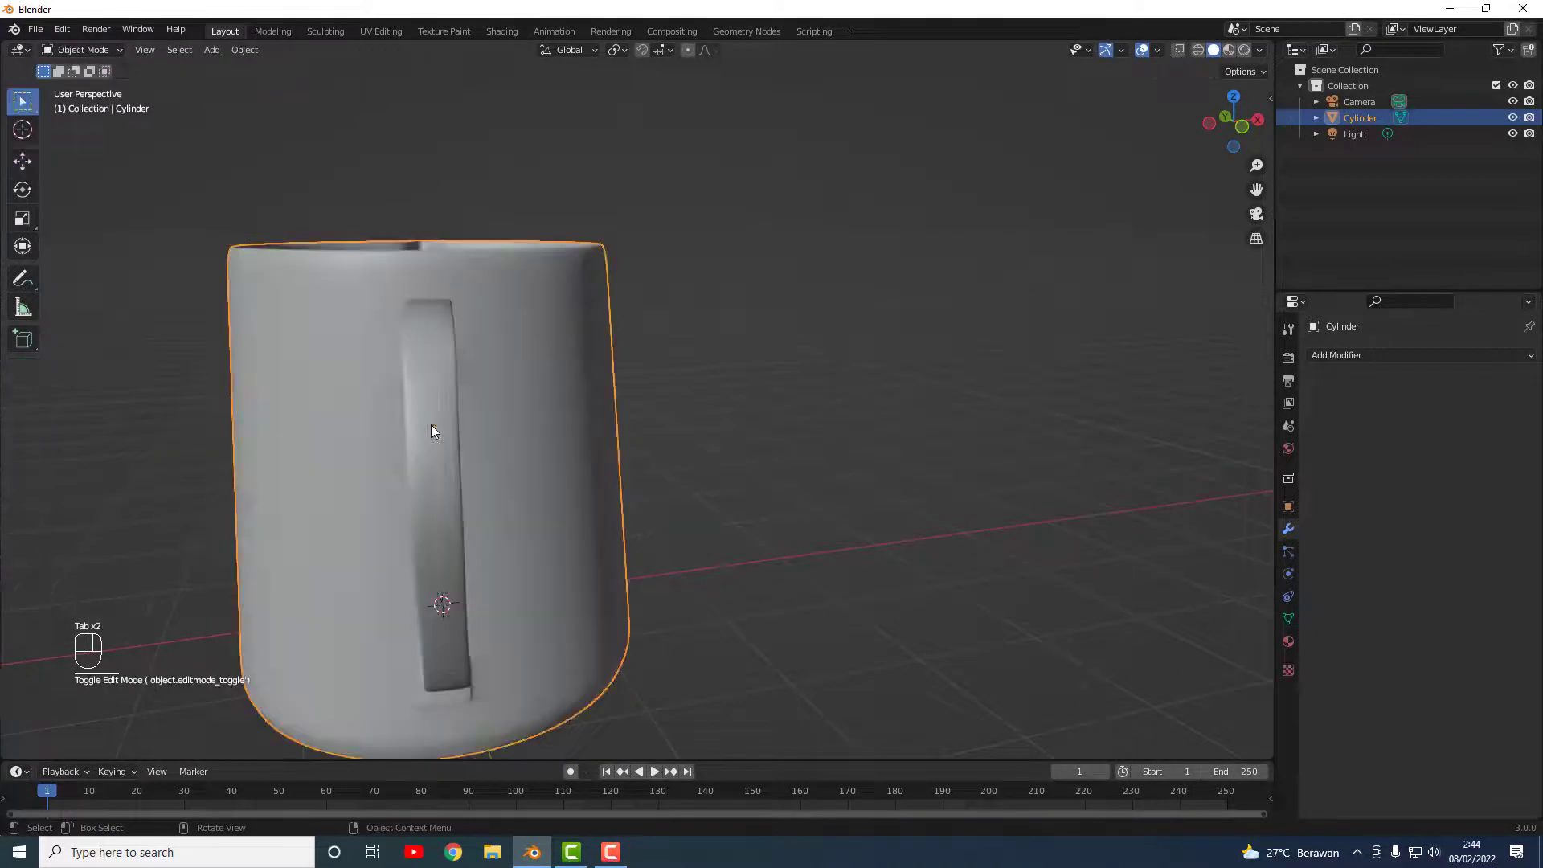
pyautogui.hotkey('ctrl', 'z')
pyautogui.hotkey('ctrl', 'z')
pyautogui.hotkey('ctrl', 'z')
pyautogui.hotkey('ctrl', 'z')
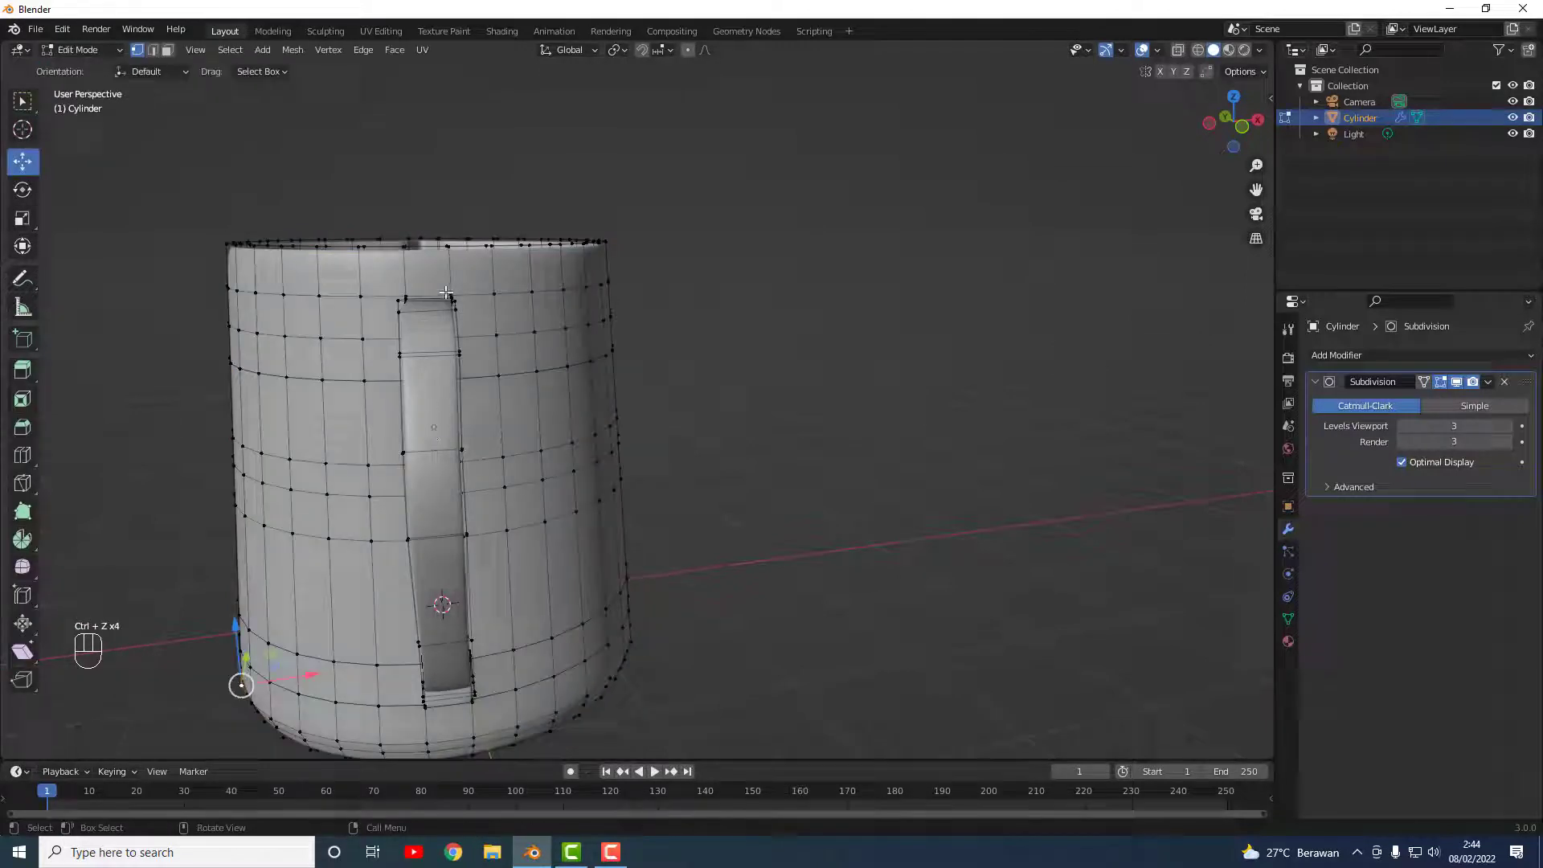
# Step: Move the vertices along one long edge of the handle slightly outward in −X, and shift the rim vertex above them the same way
pyautogui.moveTo(394, 293); pyautogui.dragTo(385, 294, button='middle')
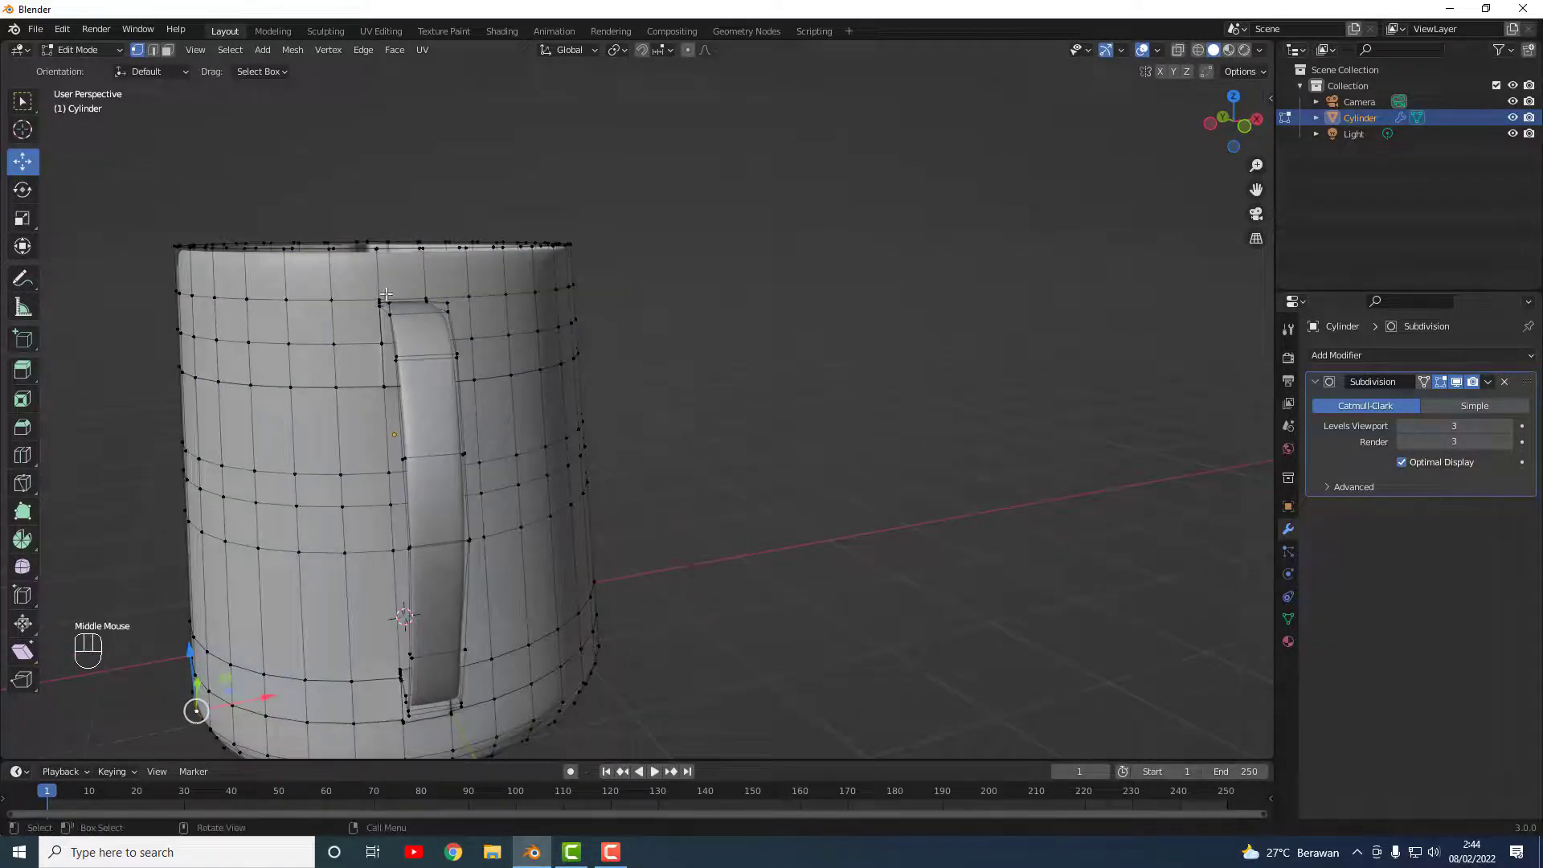
pyautogui.moveTo(370, 287); pyautogui.dragTo(418, 718)
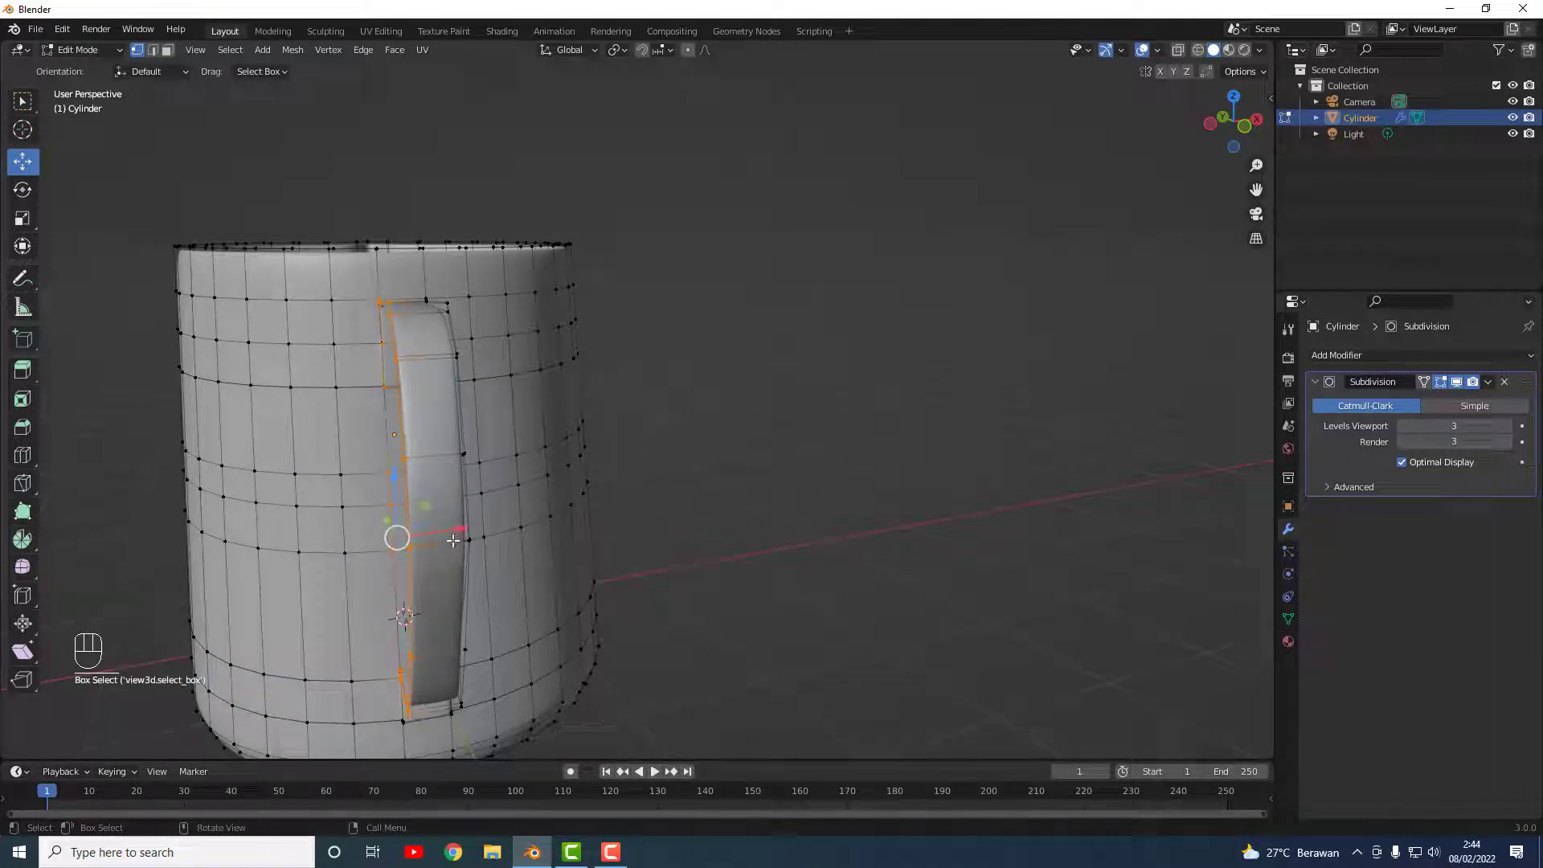
pyautogui.moveTo(453, 541); pyautogui.dragTo(441, 533)
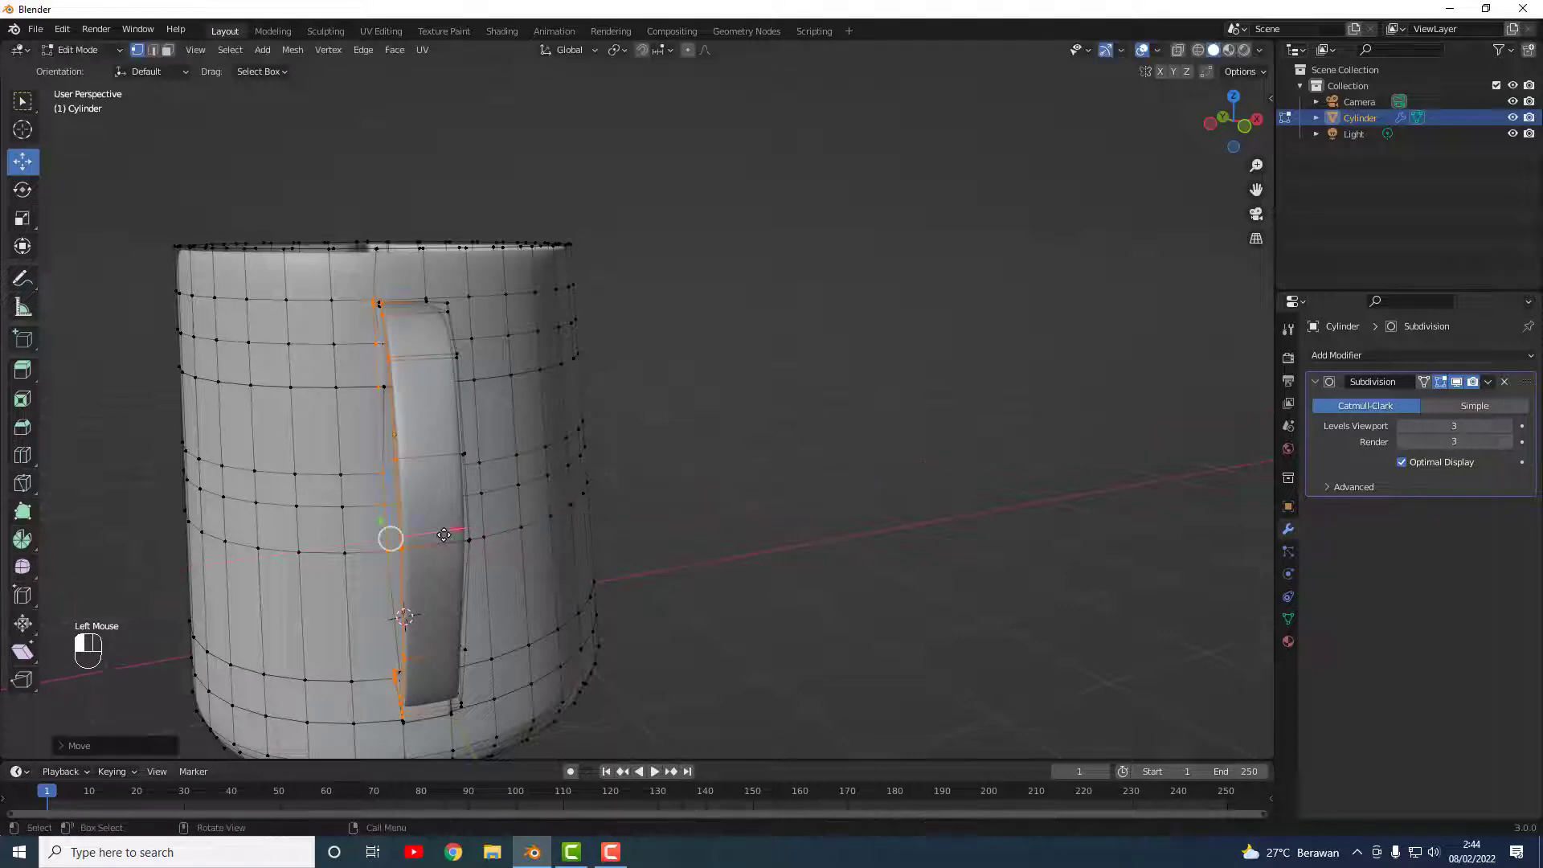
pyautogui.click(376, 249)
pyautogui.moveTo(416, 248); pyautogui.dragTo(406, 250)
pyautogui.moveTo(458, 623); pyautogui.dragTo(445, 623, button='middle')
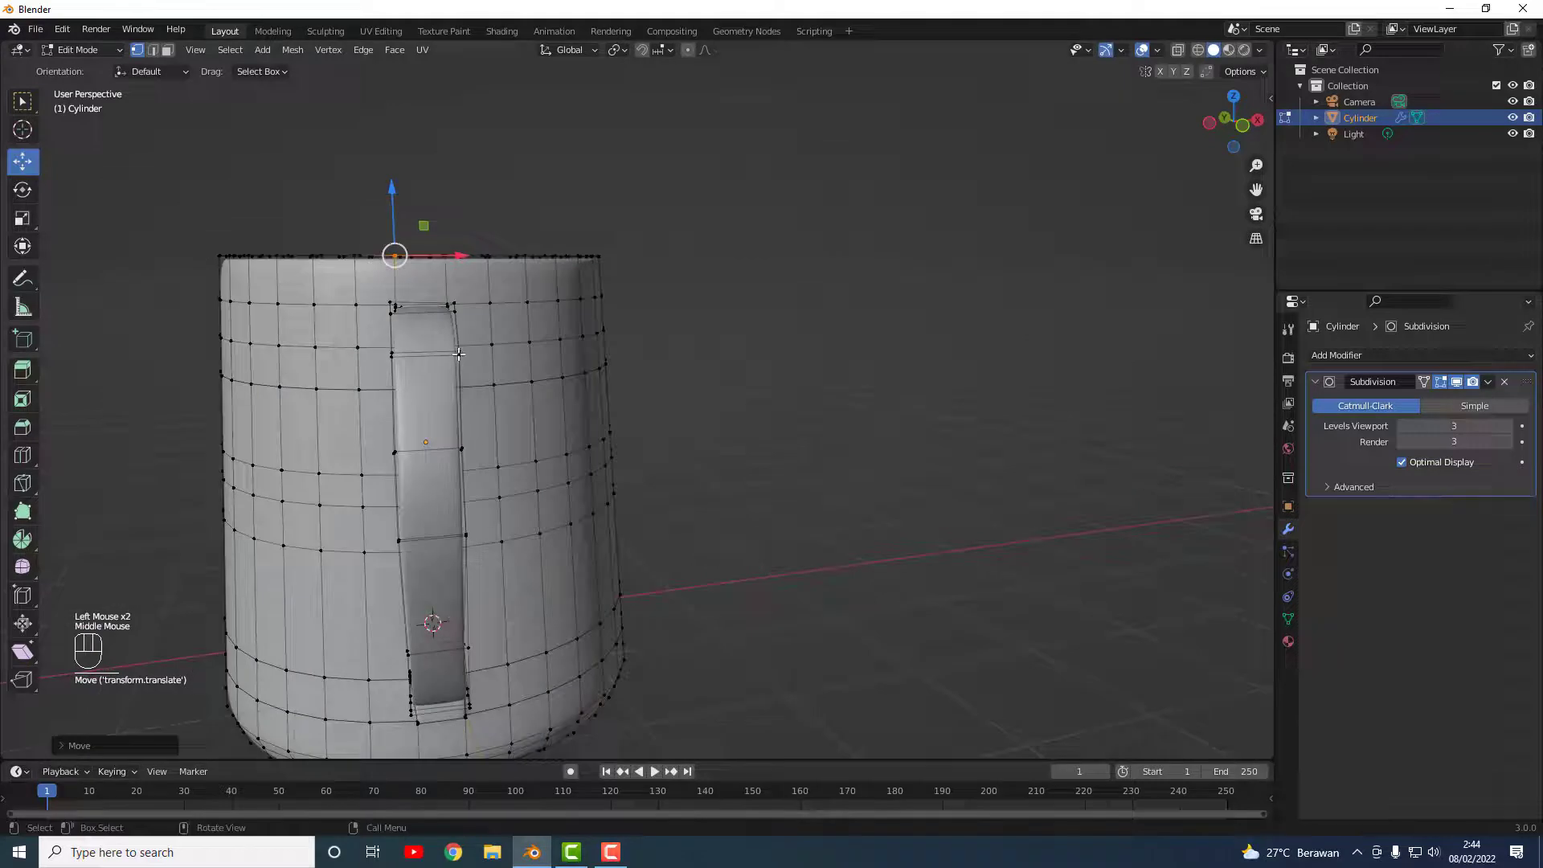
# Step: Widen the handle by moving all vertices along its +X edge, including the lower joint, slightly outward
pyautogui.moveTo(438, 291); pyautogui.dragTo(483, 678)
pyautogui.keyDown('shift'); pyautogui.click(470, 711); pyautogui.keyUp('shift')
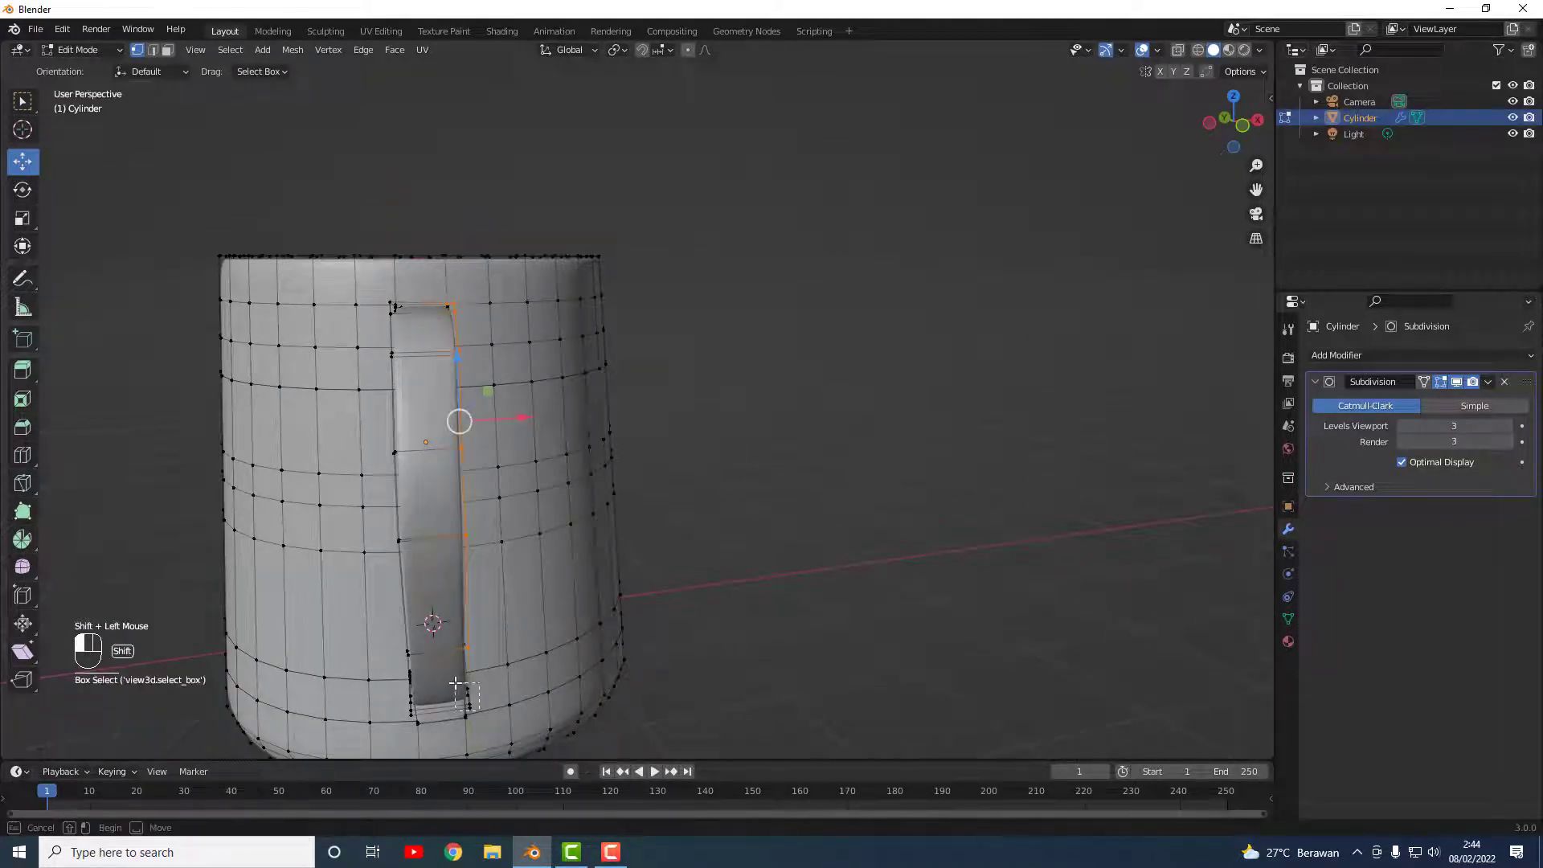
pyautogui.moveTo(578, 606); pyautogui.dragTo(528, 600, button='middle')
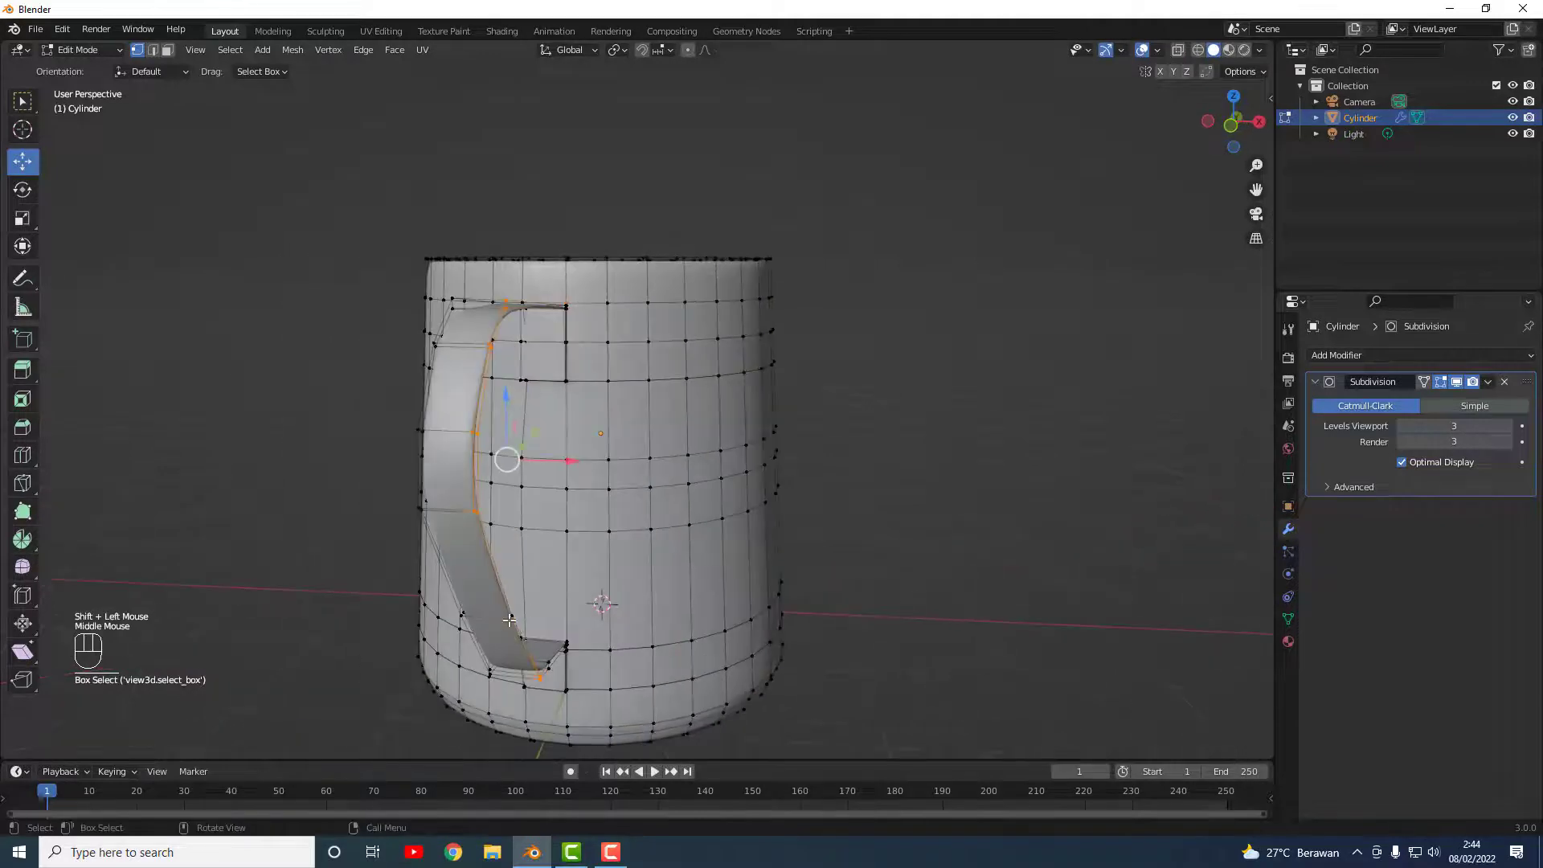
pyautogui.keyDown('shift'); pyautogui.moveTo(500, 604); pyautogui.dragTo(575, 680); pyautogui.keyUp('shift')
pyautogui.moveTo(587, 565); pyautogui.dragTo(586, 561)
pyautogui.moveTo(808, 500); pyautogui.dragTo(878, 503, button='middle')
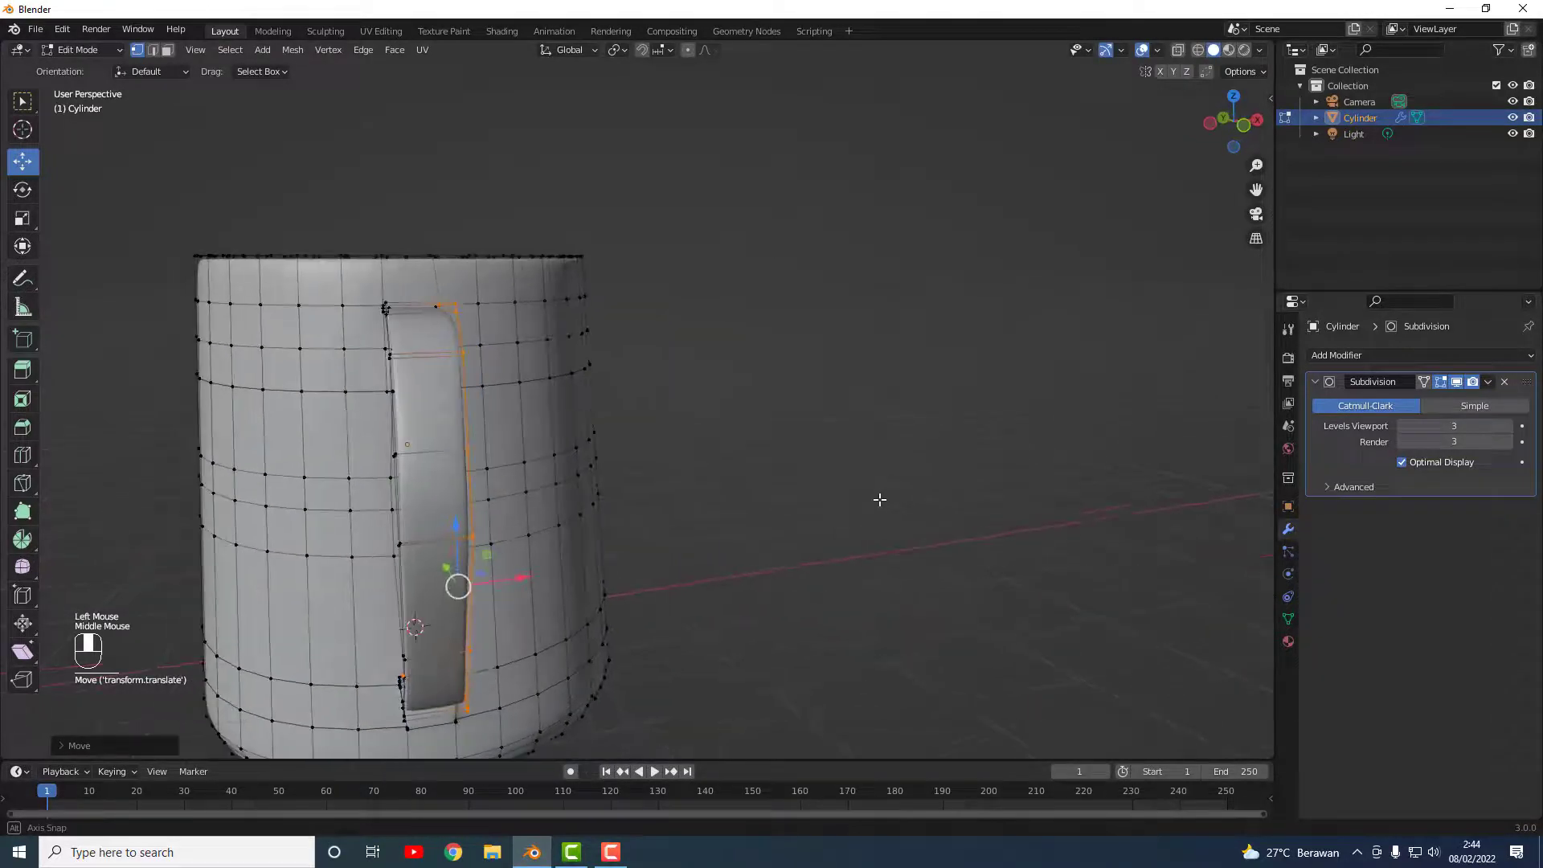
# Step: Examine the widened handle and its mesh edges from several angles in Object Mode and Edit Mode
pyautogui.press('Tab')
pyautogui.moveTo(776, 515); pyautogui.dragTo(753, 485, button='middle')
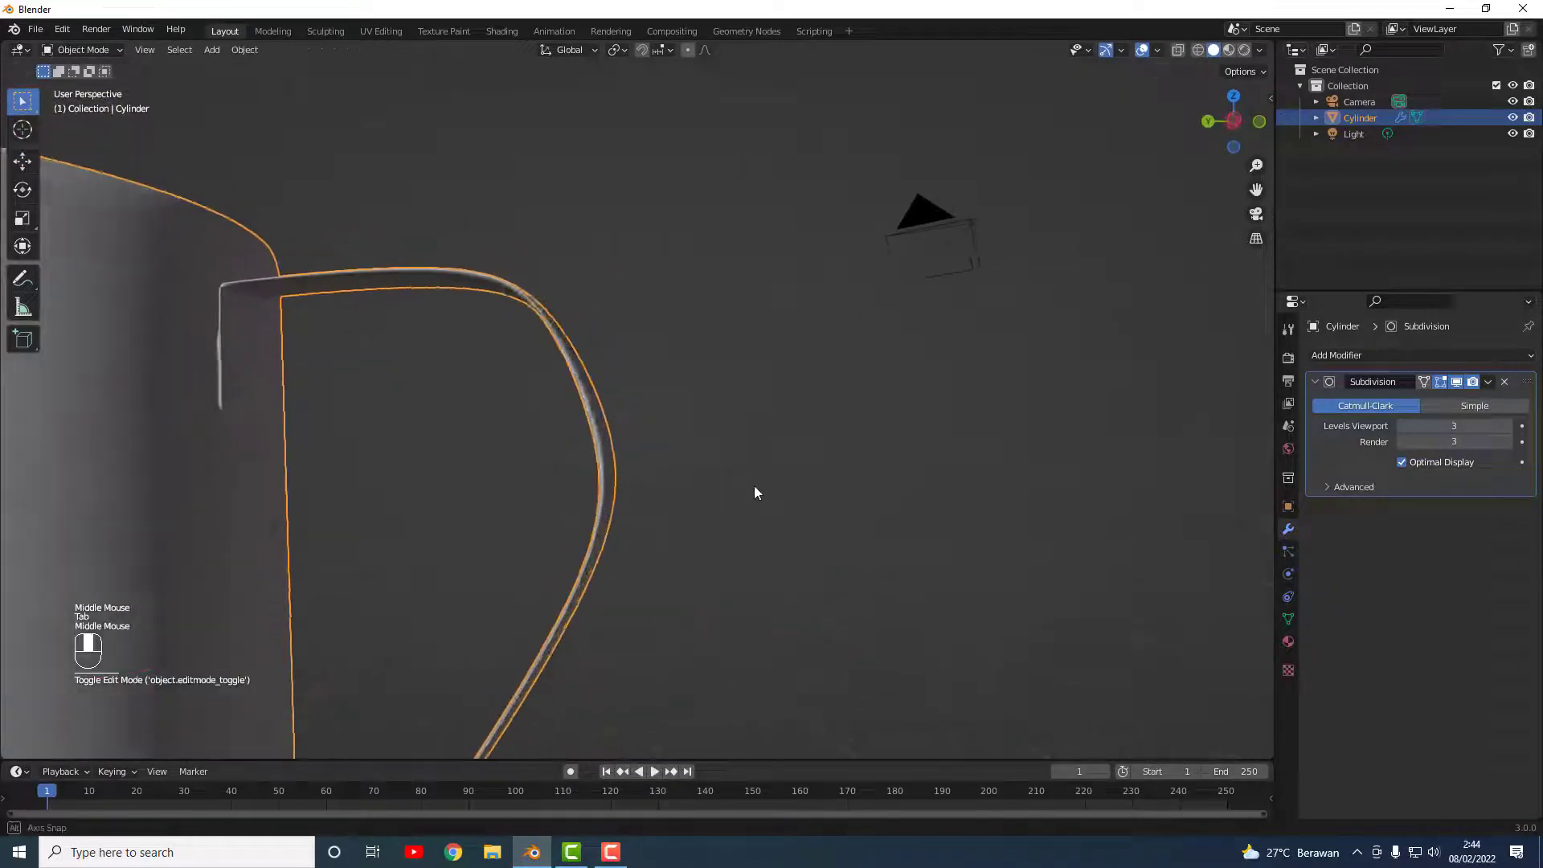
pyautogui.scroll(-3, 577, 551)
pyautogui.moveTo(577, 552); pyautogui.dragTo(534, 532, button='middle')
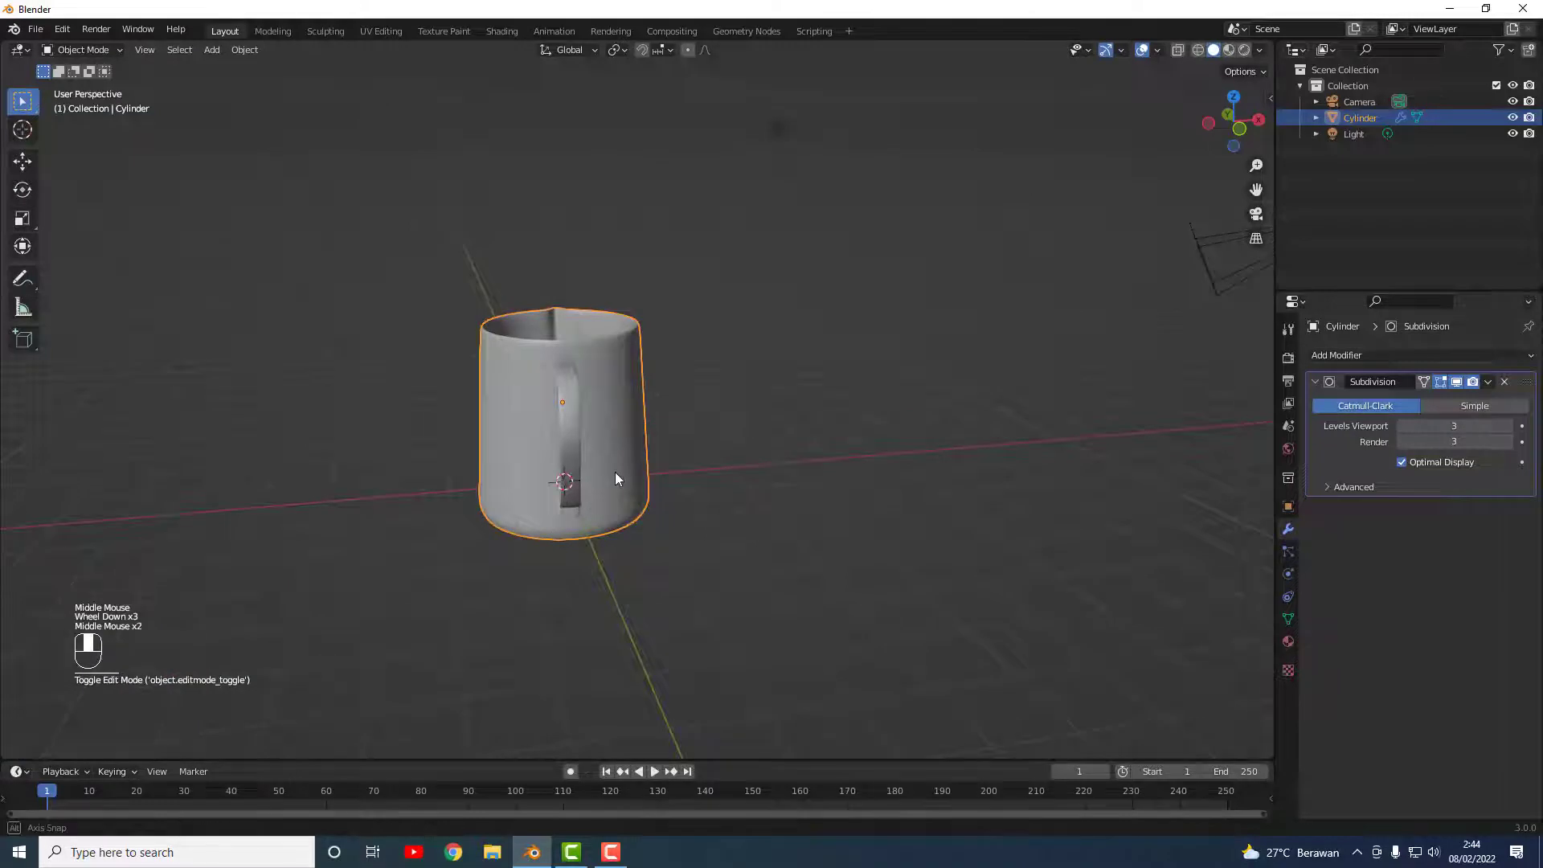
pyautogui.moveTo(615, 471); pyautogui.dragTo(598, 506, button='middle')
pyautogui.scroll(1, 556, 413)
pyautogui.scroll(2, 556, 413)
pyautogui.moveTo(538, 442); pyautogui.dragTo(511, 419, button='middle')
pyautogui.press('Tab')
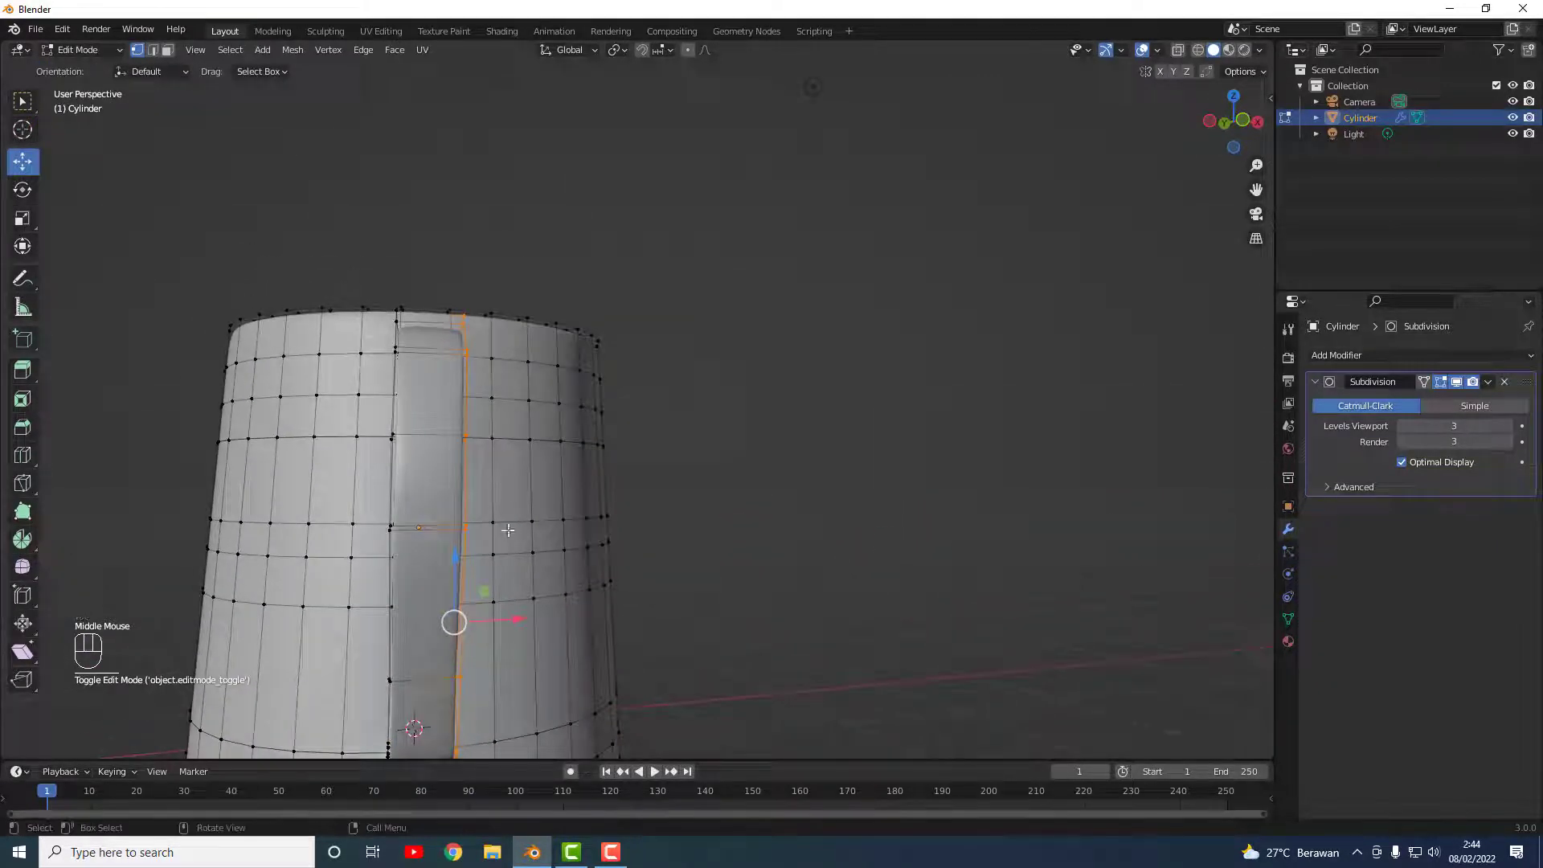
pyautogui.scroll(-1, 508, 535)
pyautogui.moveTo(556, 555); pyautogui.dragTo(550, 562, button='middle')
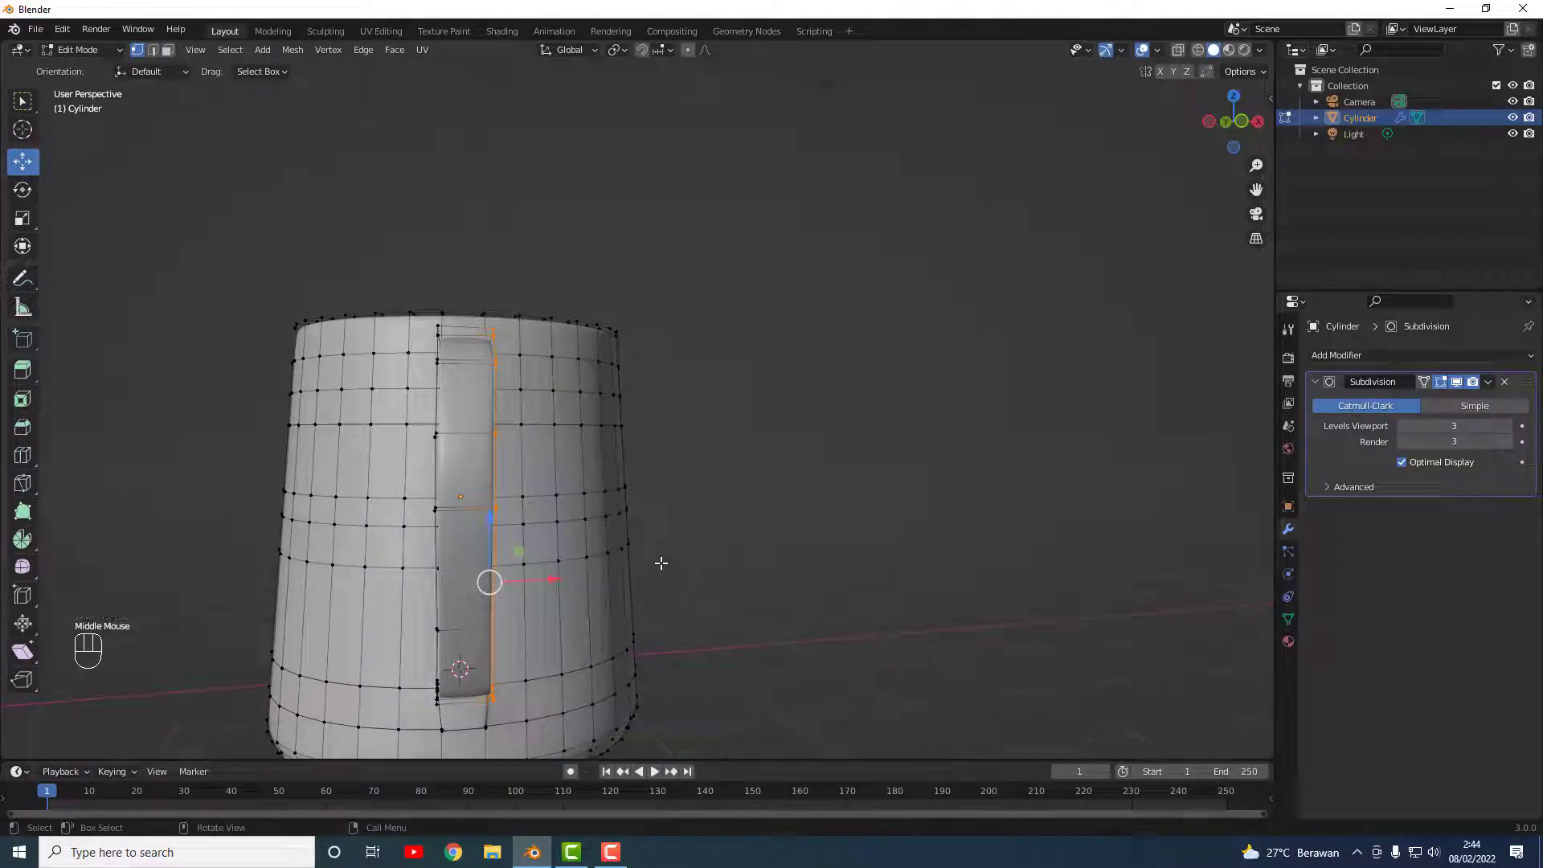
pyautogui.click(747, 569)
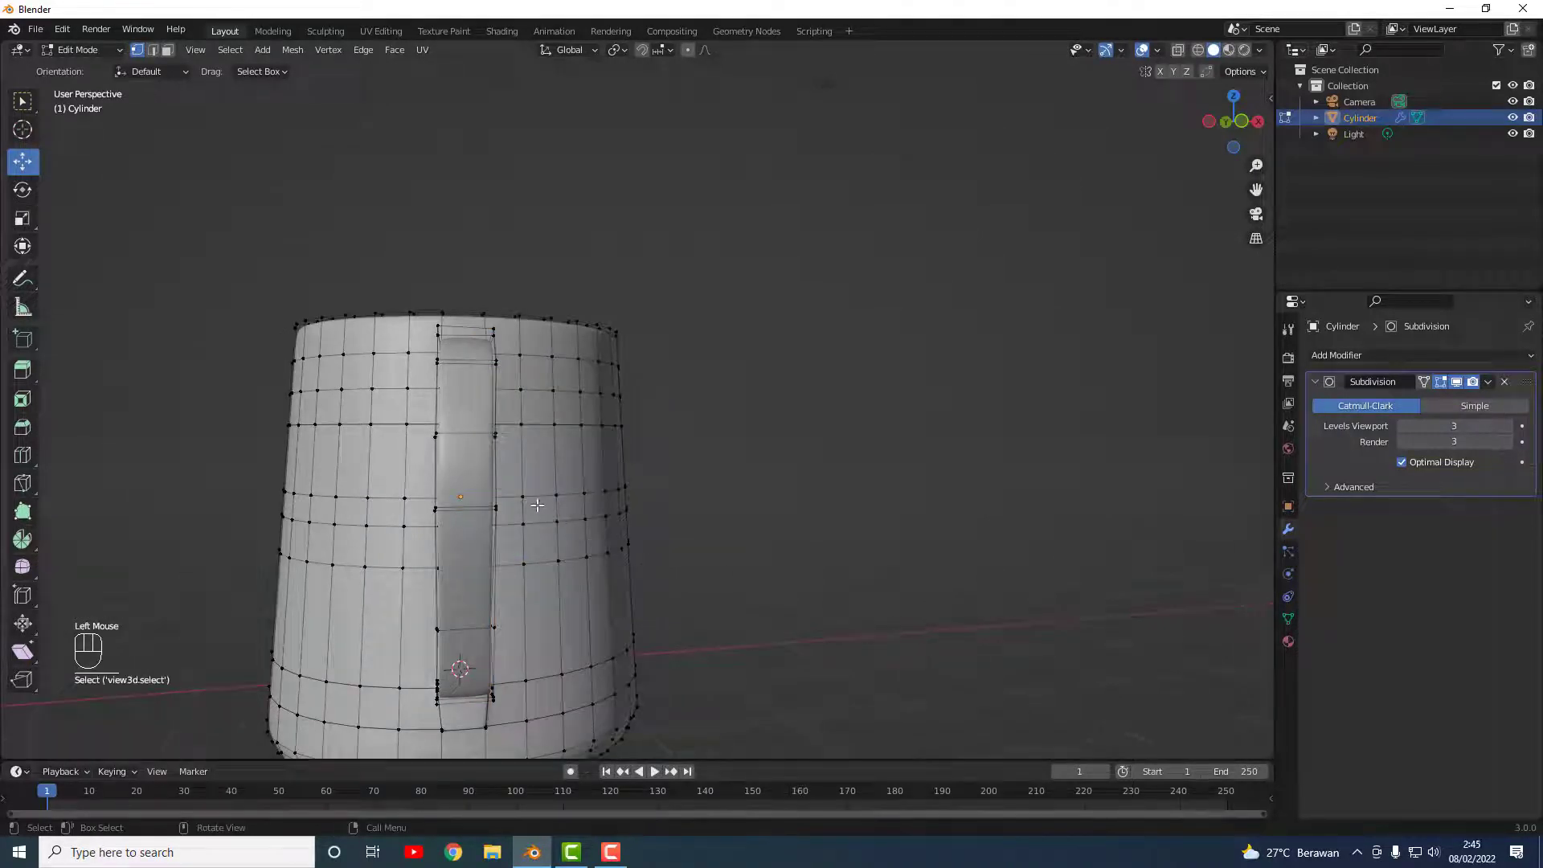
pyautogui.moveTo(536, 504); pyautogui.dragTo(434, 534, button='middle')
pyautogui.scroll(2, 530, 500)
pyautogui.moveTo(336, 551)
pyautogui.mouseDown()
pyautogui.moveTo(356, 581)
pyautogui.moveTo(341, 527)
pyautogui.mouseUp()
# Step: Apply the Subdivision modifier to the finished jug in Object Mode
pyautogui.press('Tab')
pyautogui.scroll(-1, 610, 568)
pyautogui.moveTo(610, 567); pyautogui.dragTo(618, 469, button='middle')
pyautogui.scroll(-2, 728, 548)
pyautogui.scroll(-1, 611, 567)
pyautogui.scroll(1, 570, 566)
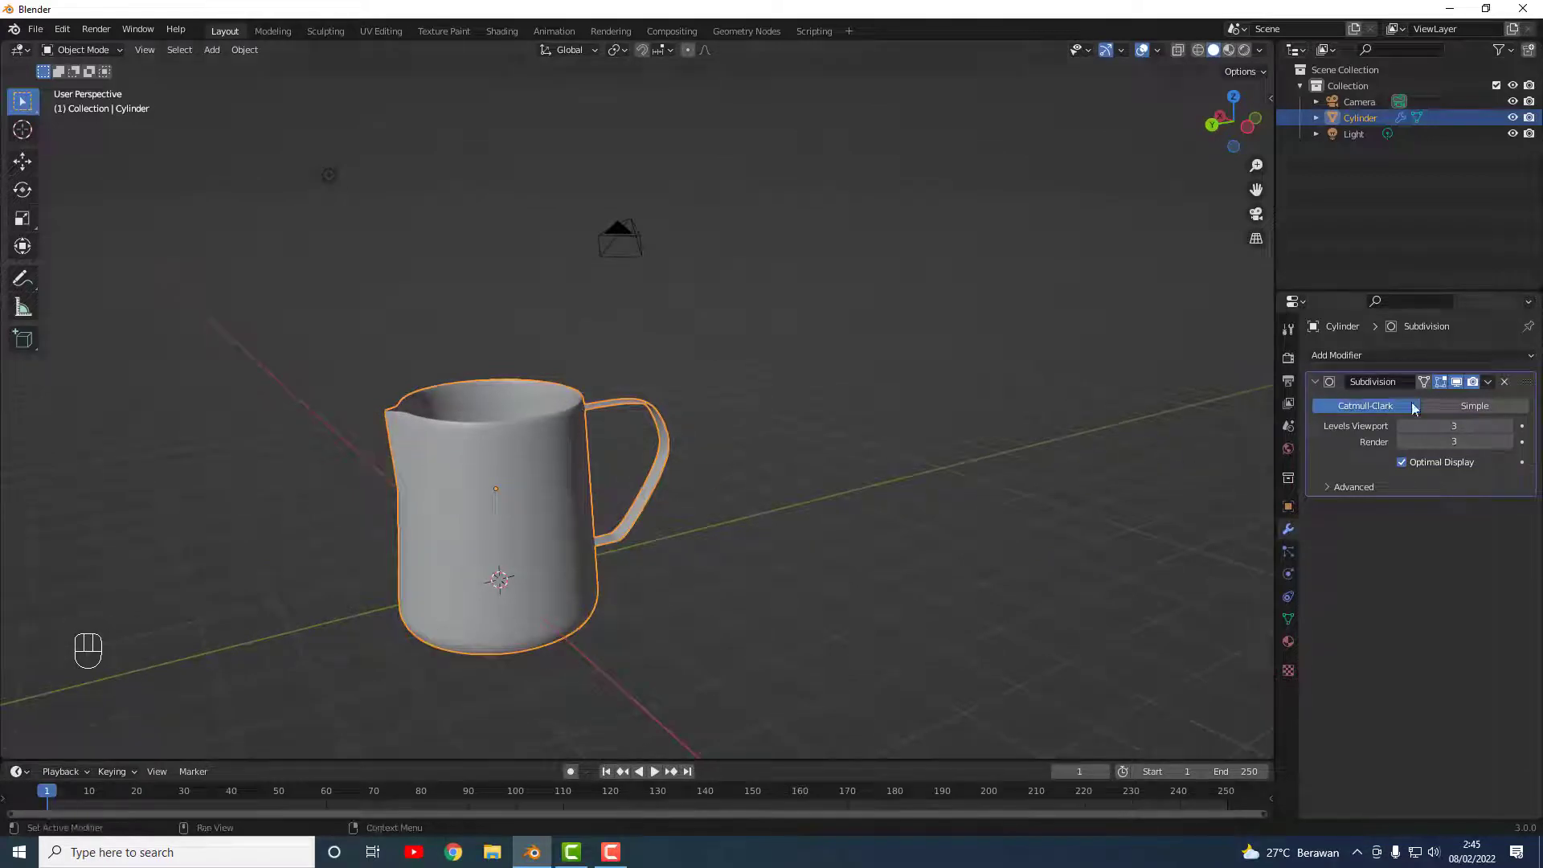
pyautogui.click(1488, 381)
pyautogui.click(1430, 399)
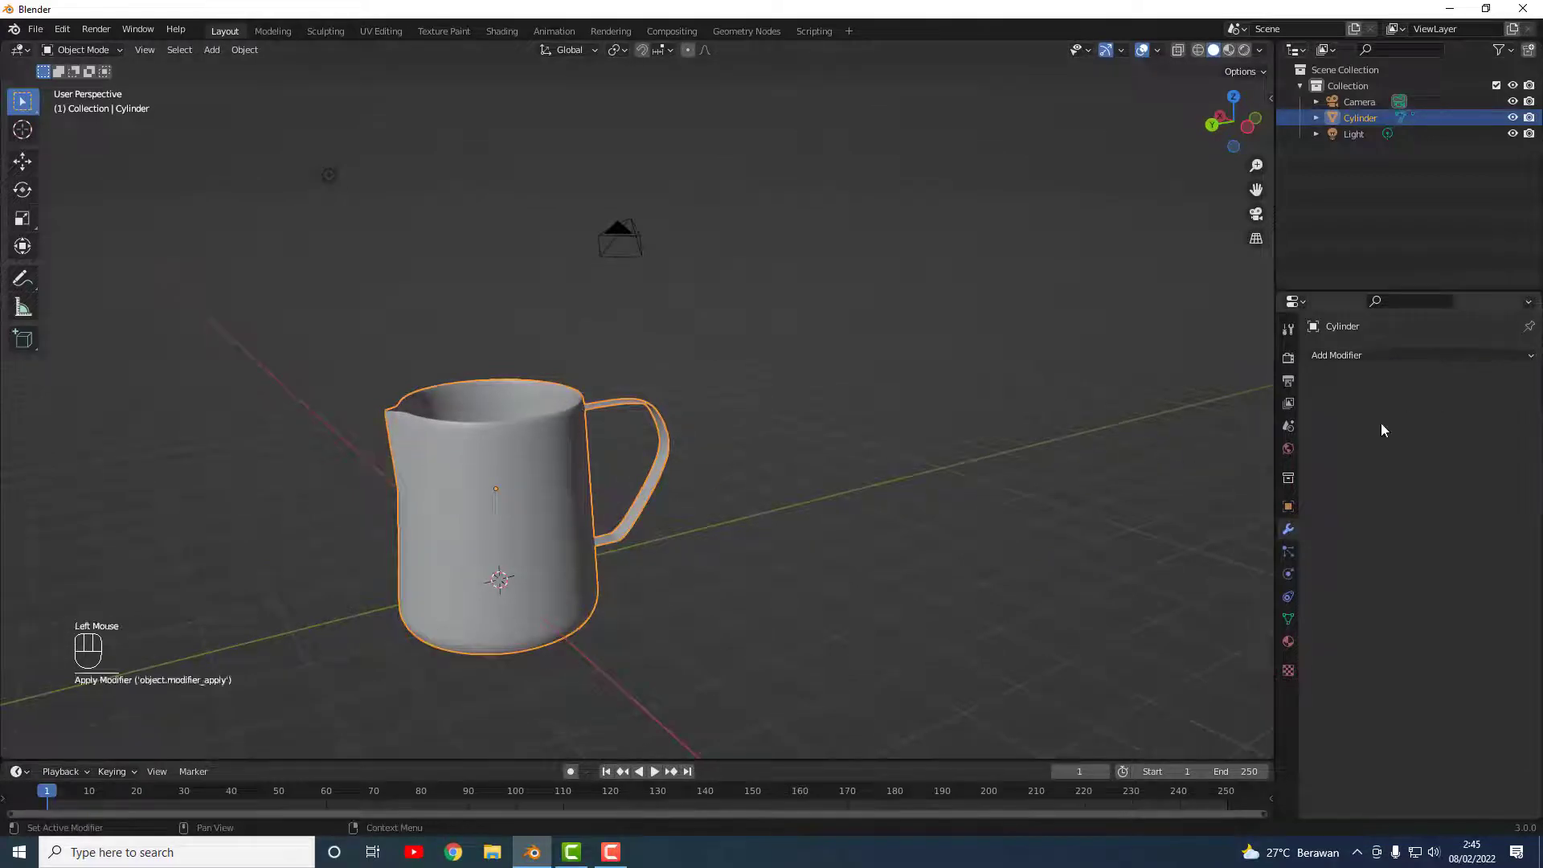
# Step: Deselect the jug and save the scene as "milk jug" in the E:\TUTORIAL BLENDER folder
pyautogui.click(743, 476)
pyautogui.hotkey('ctrl', 's')
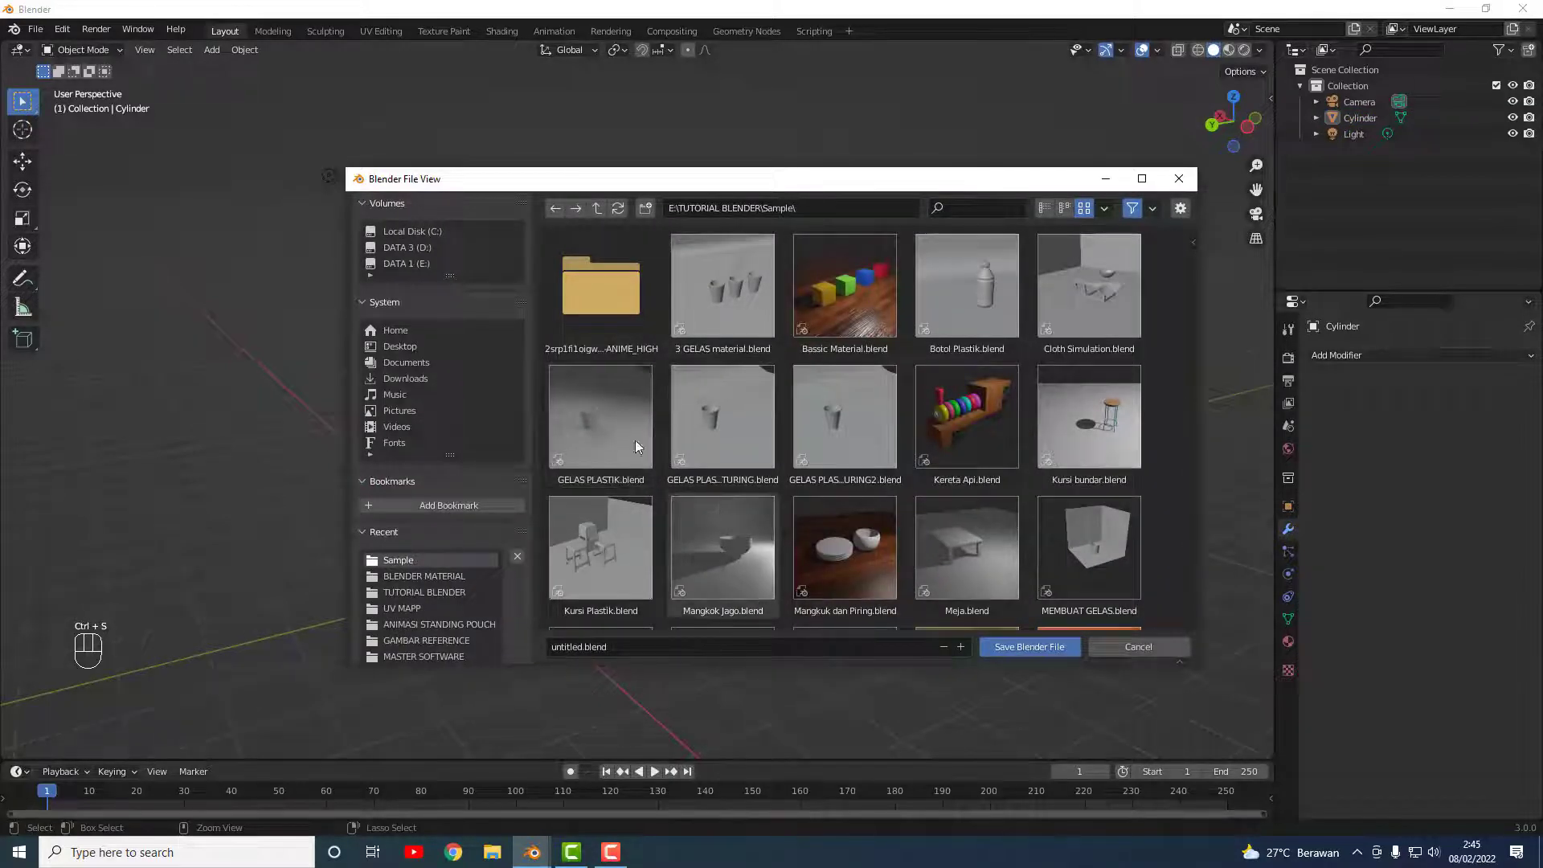
pyautogui.click(597, 209)
pyautogui.click(738, 640)
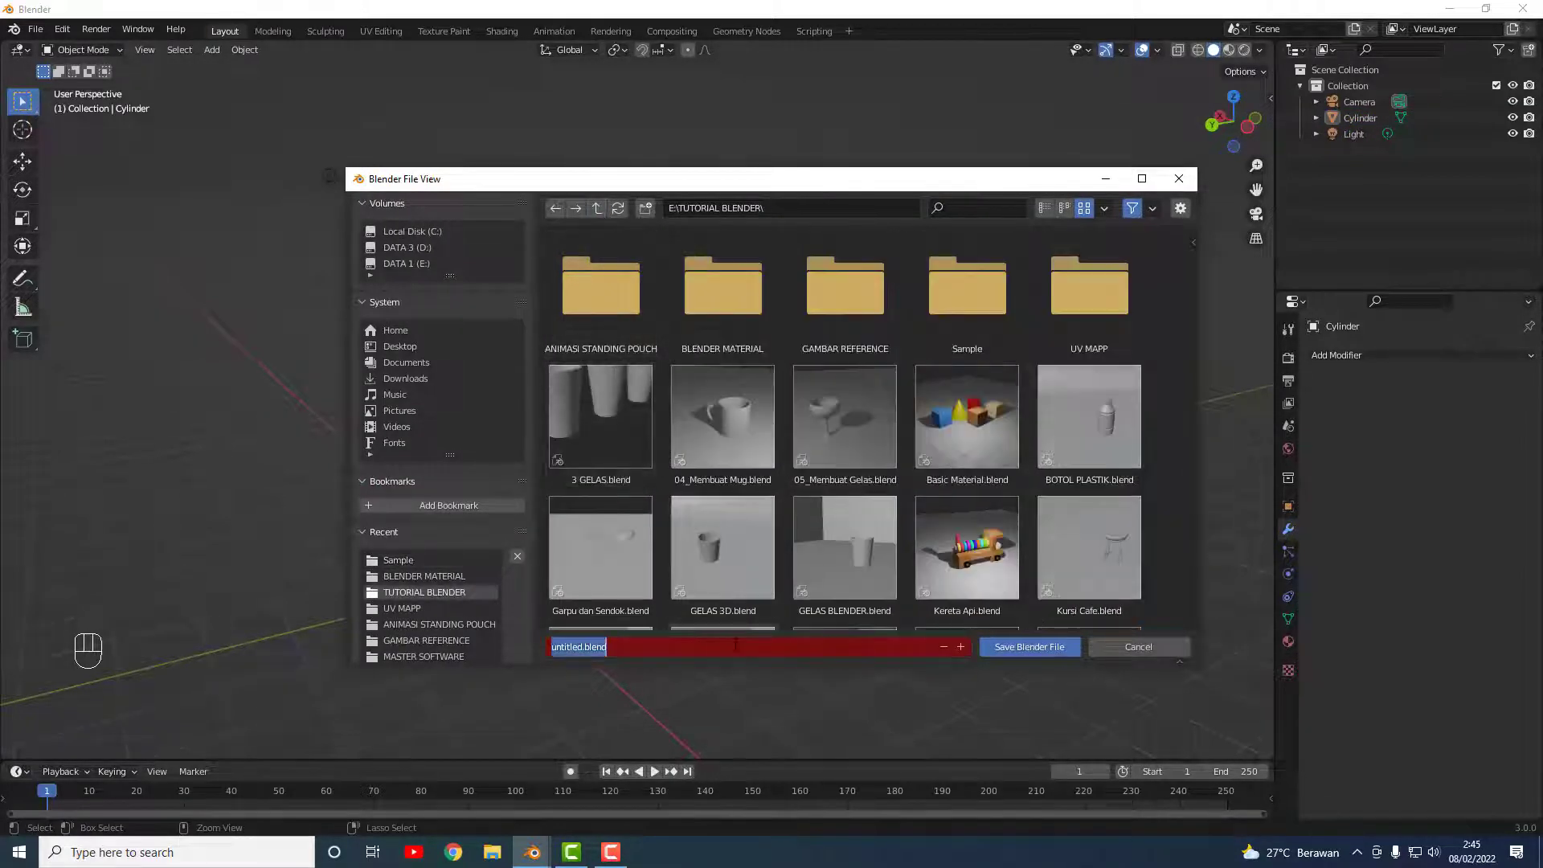
pyautogui.write('milk jug')
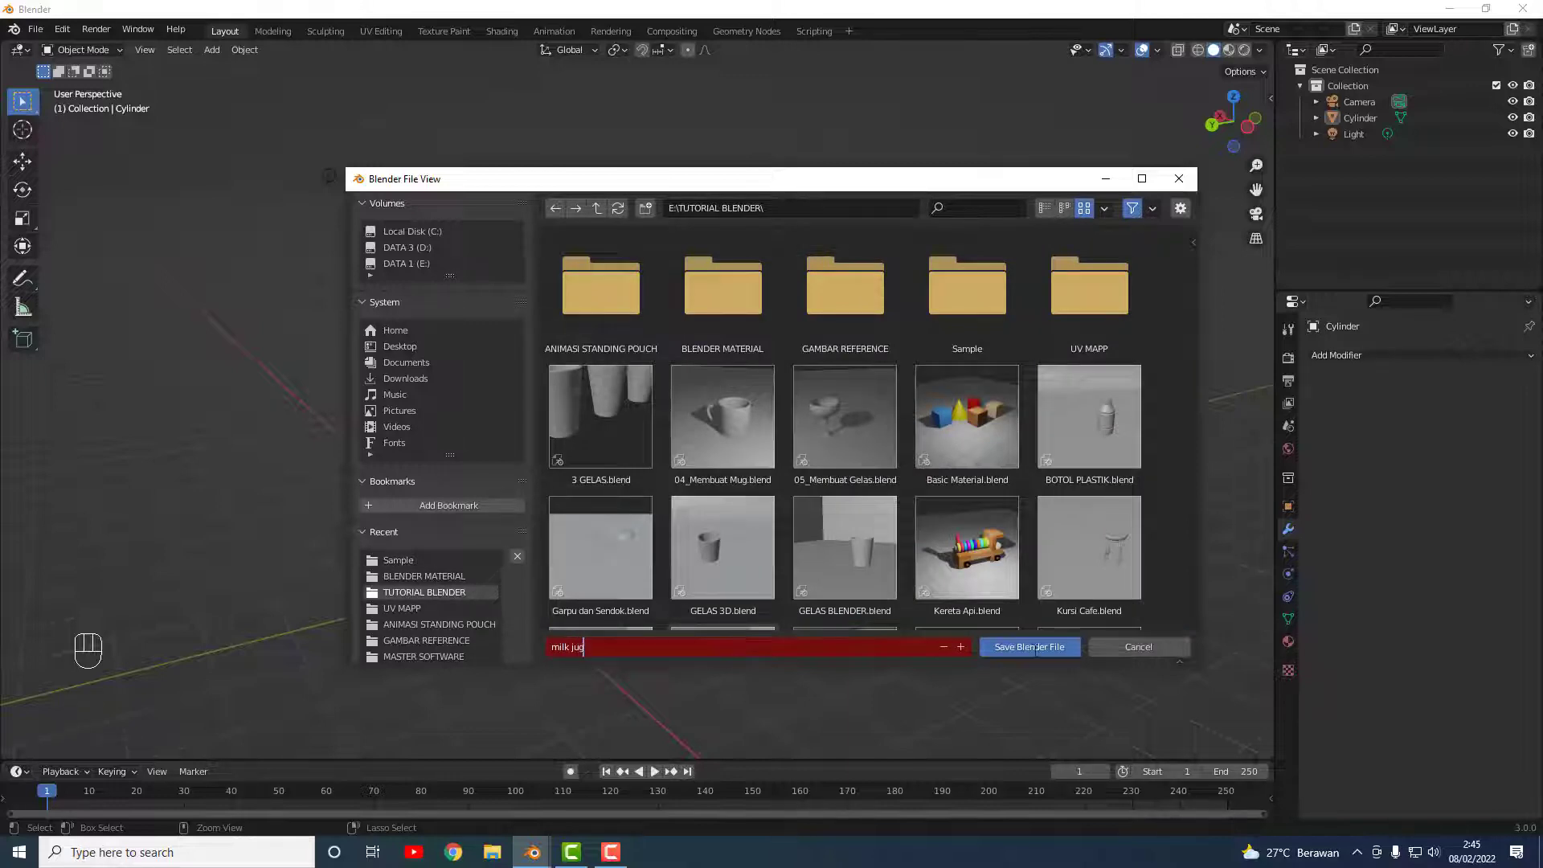
pyautogui.click(1057, 648)
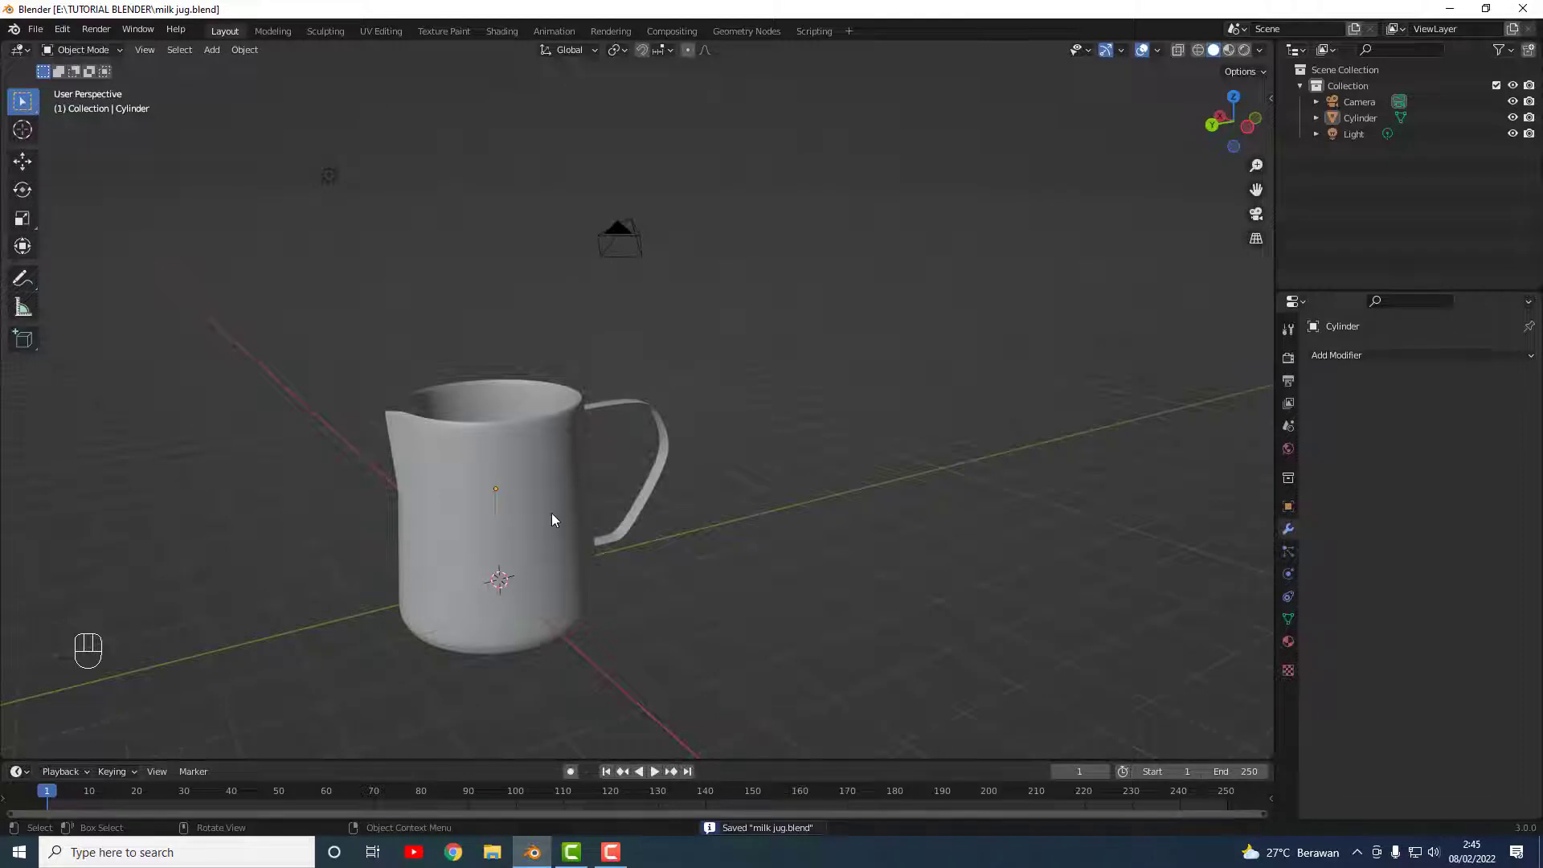
# Step: Duplicate the jug and place the copy along the global Y axis, beyond the original's handle
pyautogui.click(558, 516)
pyautogui.scroll(-2, 560, 521)
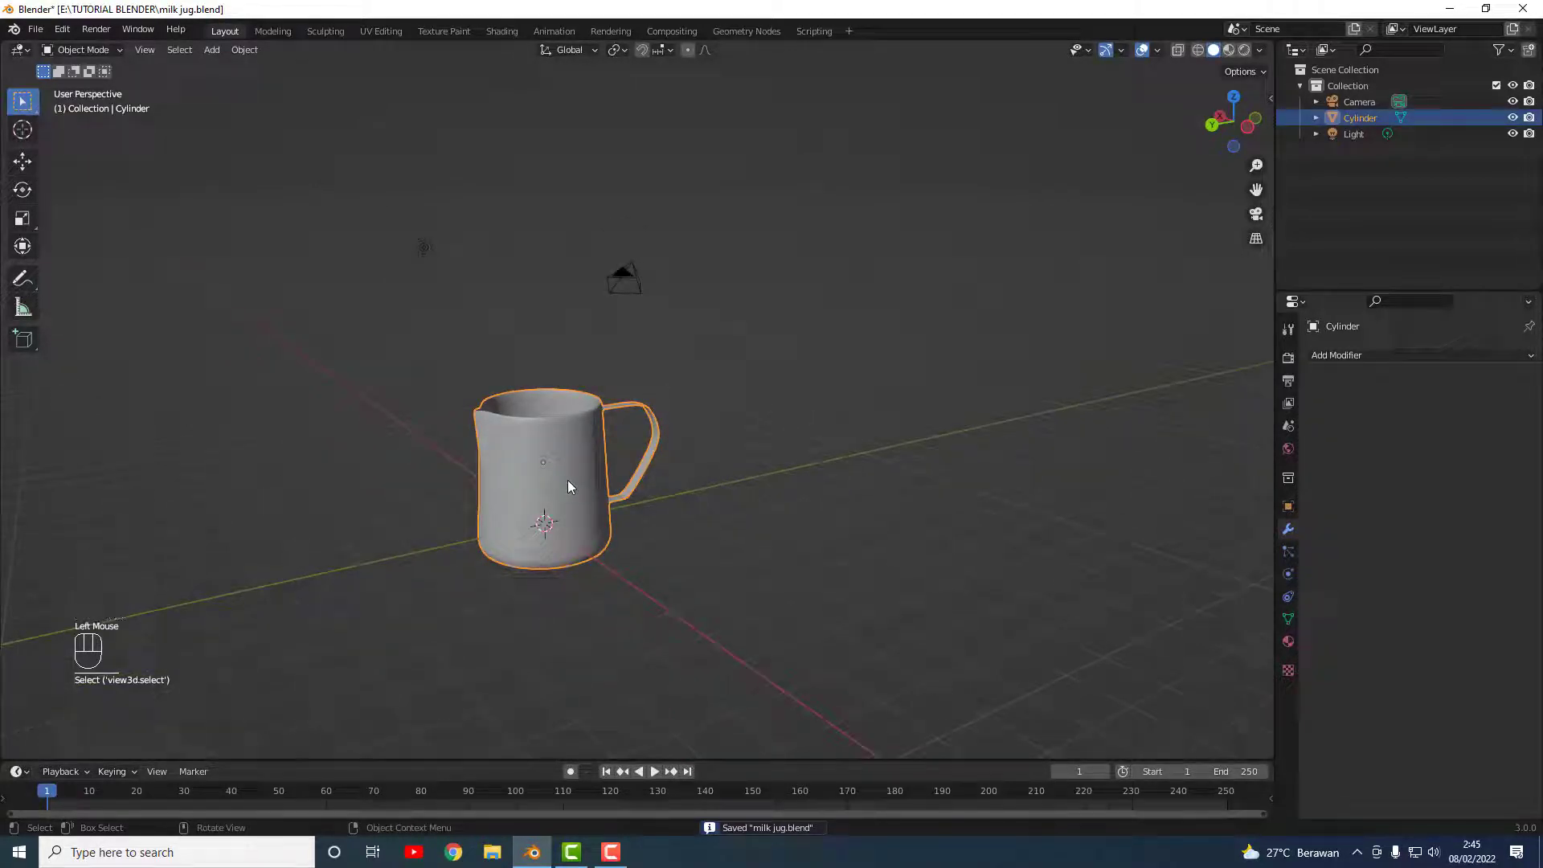
pyautogui.hotkey('shift', 'd')
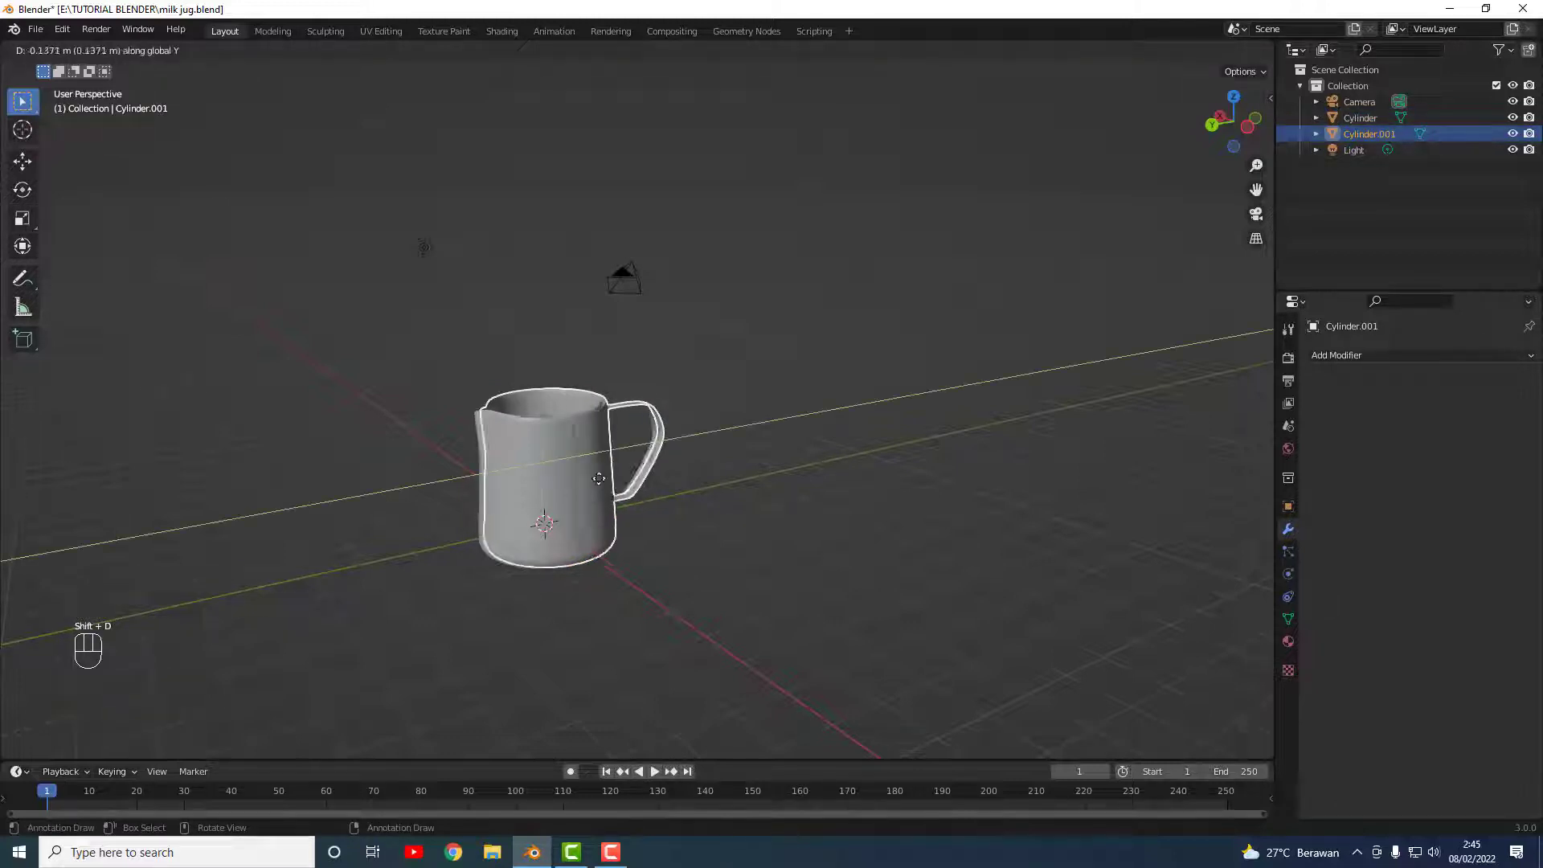
pyautogui.click(578, 476)
# Step: Move the original jug along the Y axis, away from the copy and past the world origin
pyautogui.click(623, 473)
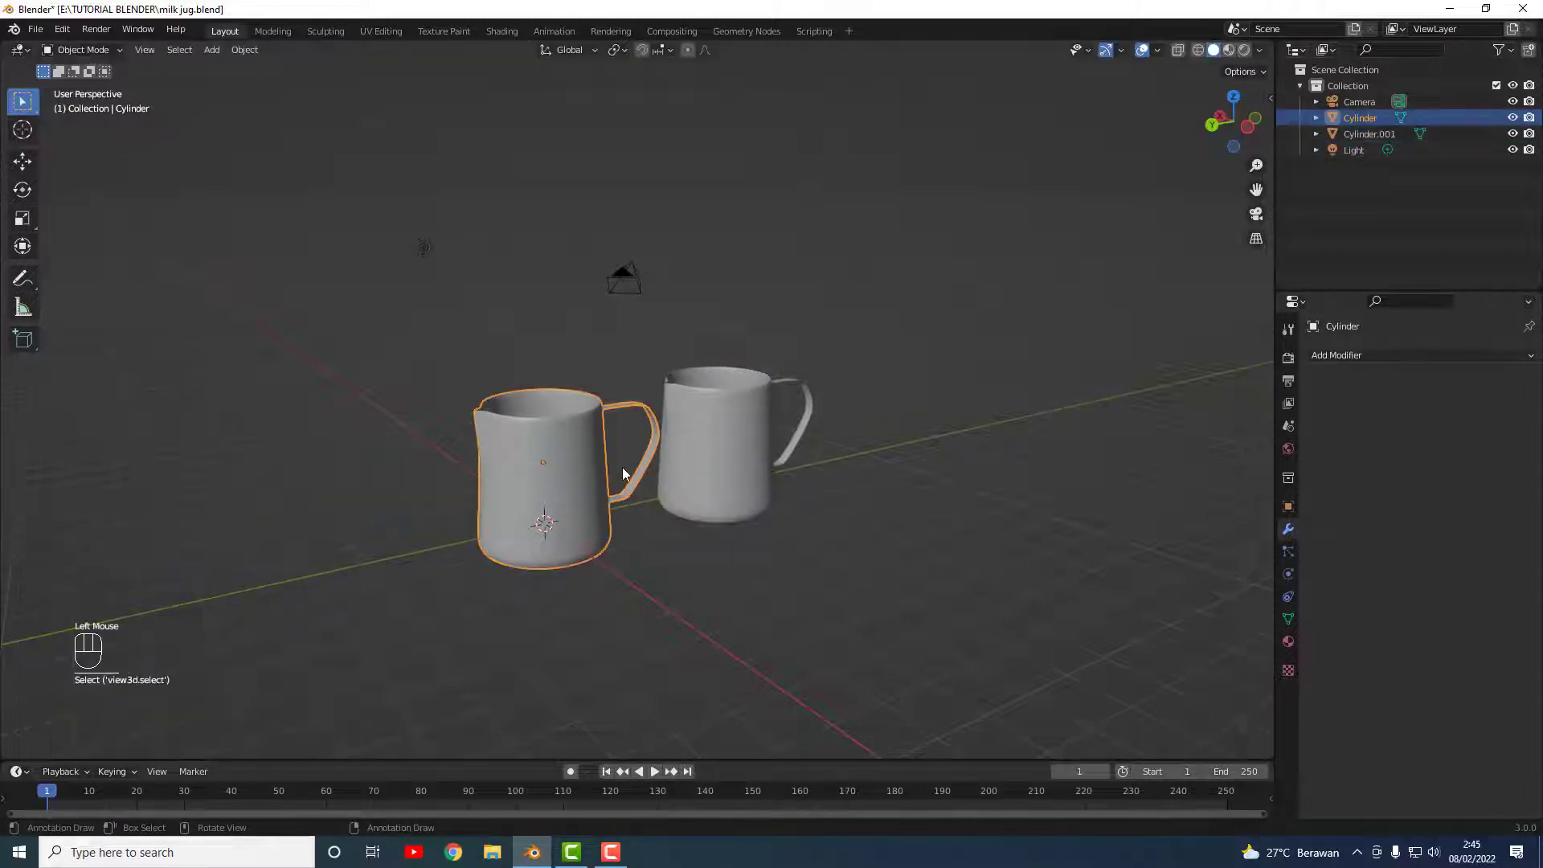
pyautogui.press('g')
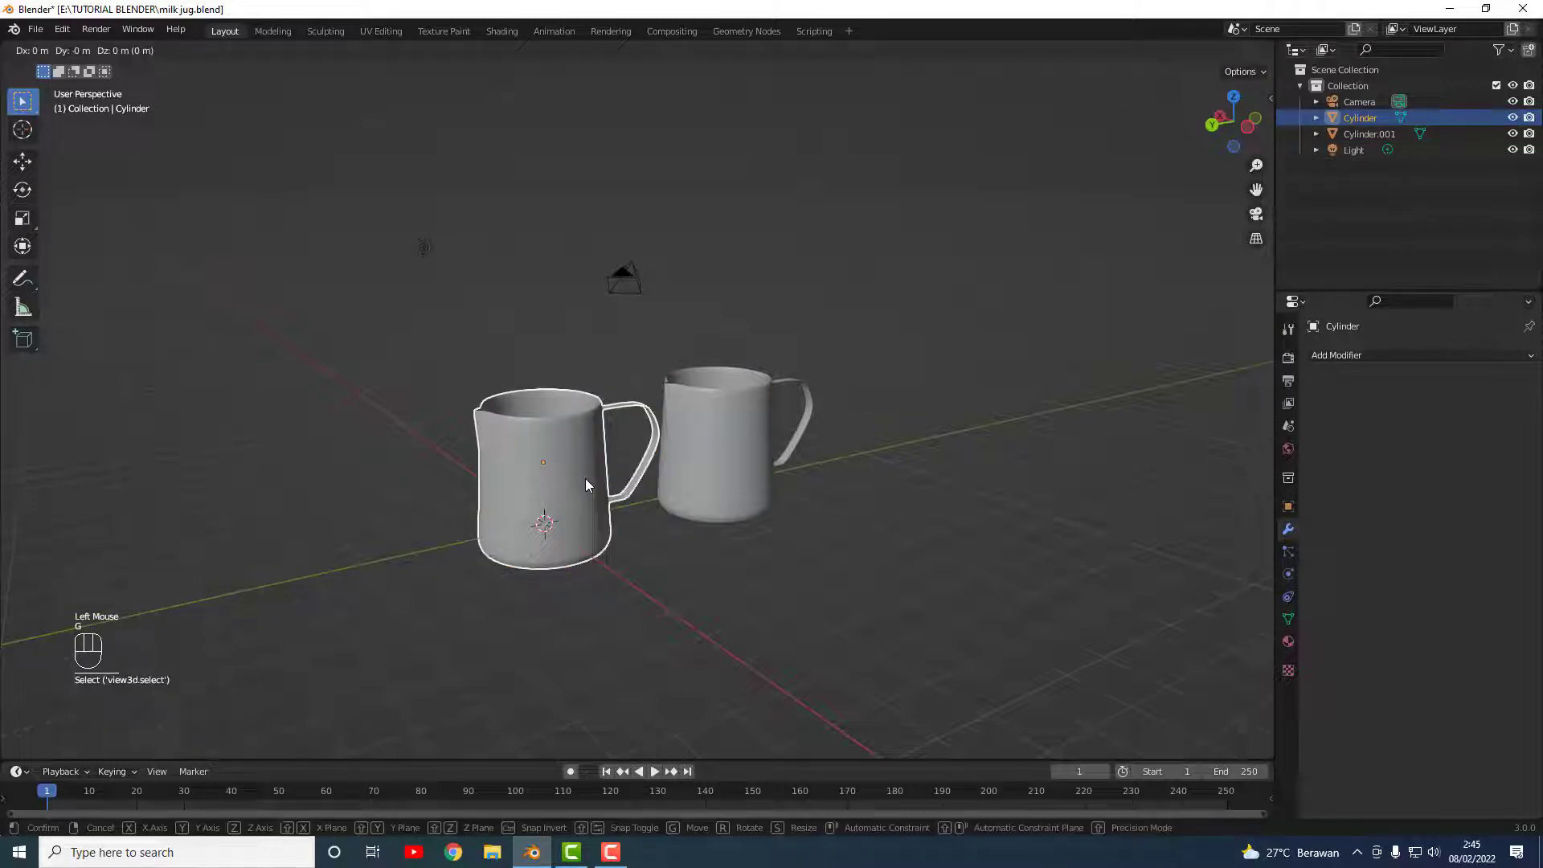
pyautogui.click(482, 490)
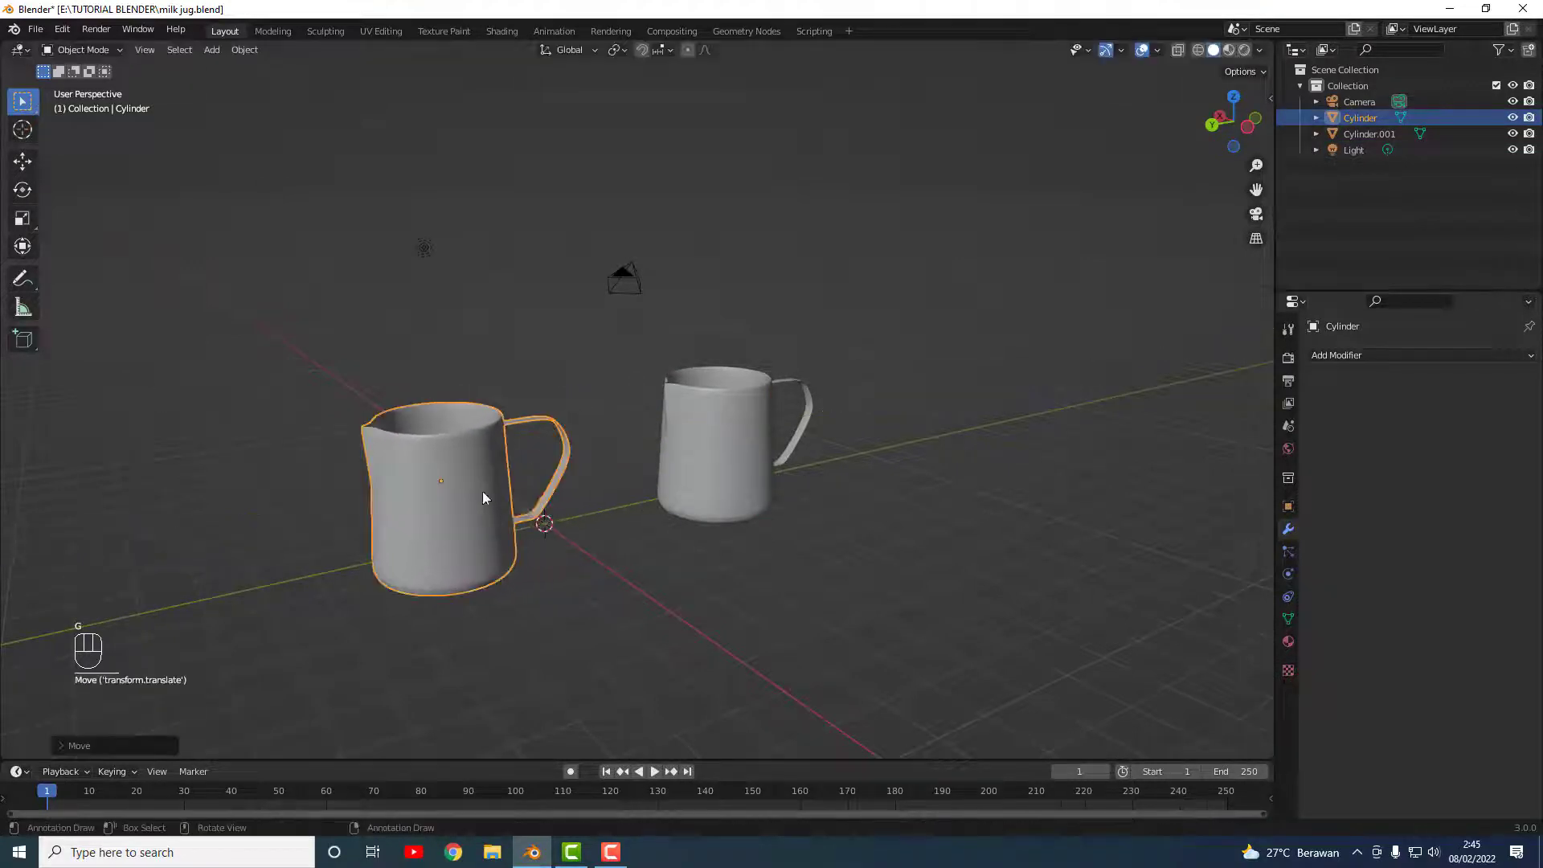
# Step: Move the duplicate jug along the Y axis closer to the original and deselect it
pyautogui.click(702, 480)
pyautogui.press('g')
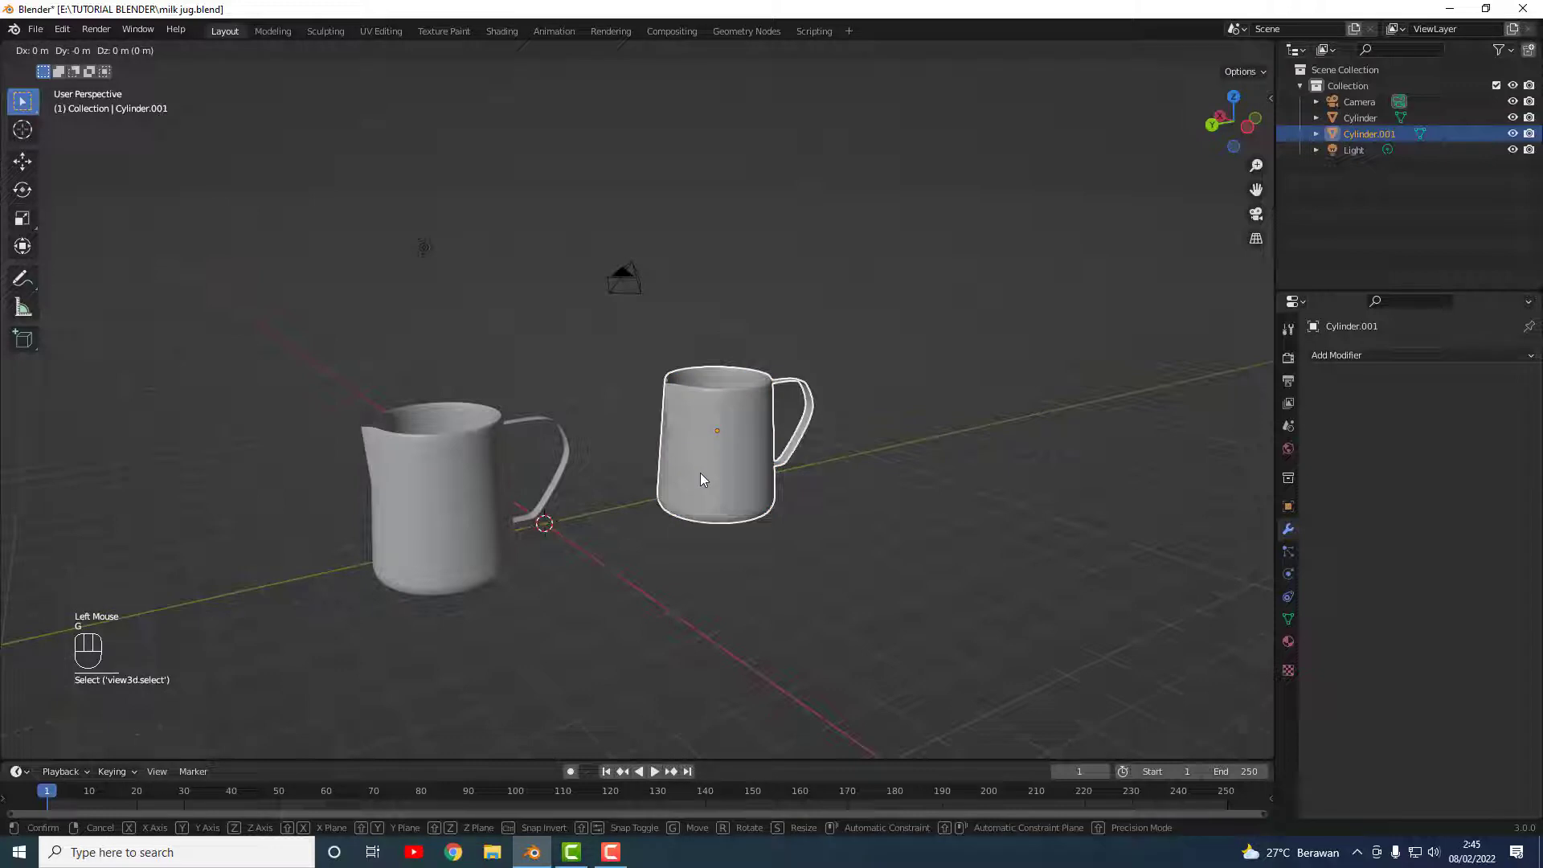
pyautogui.press('y')
pyautogui.click(631, 488)
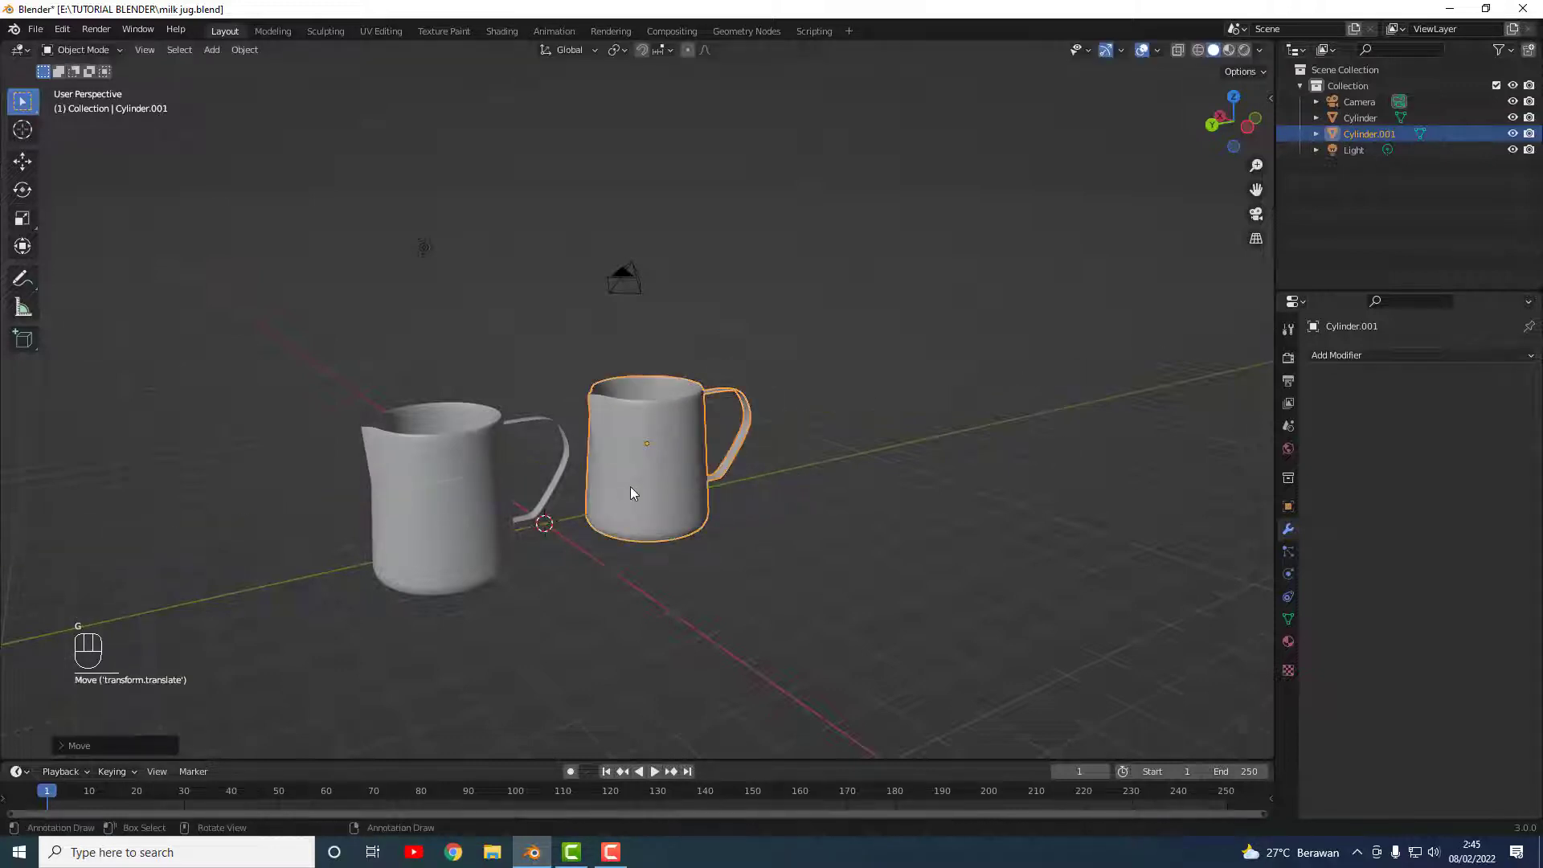
pyautogui.click(677, 589)
pyautogui.moveTo(755, 590); pyautogui.dragTo(724, 600, button='middle')
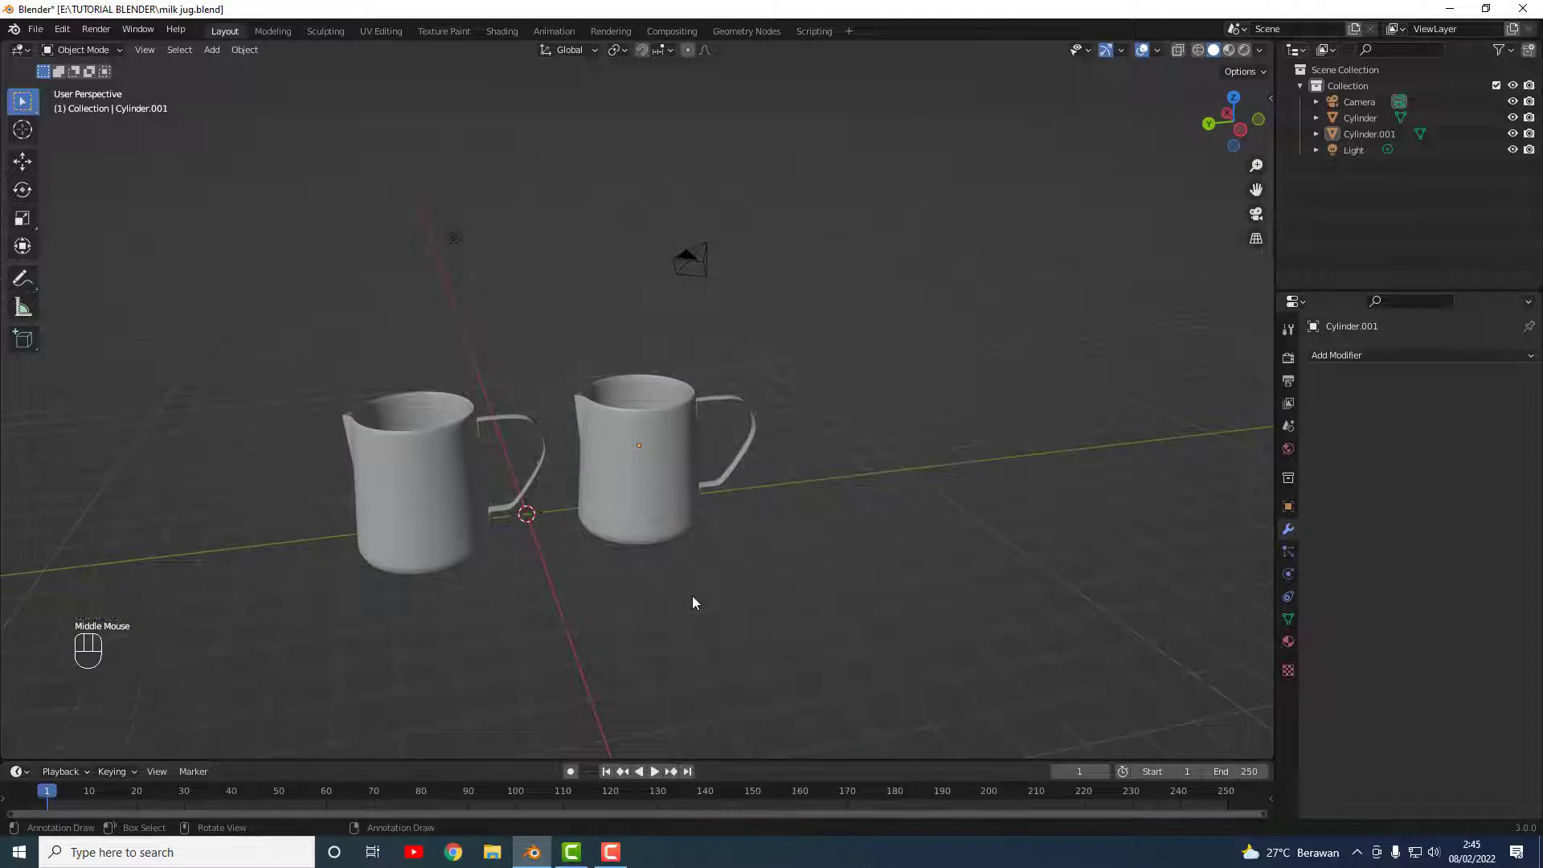